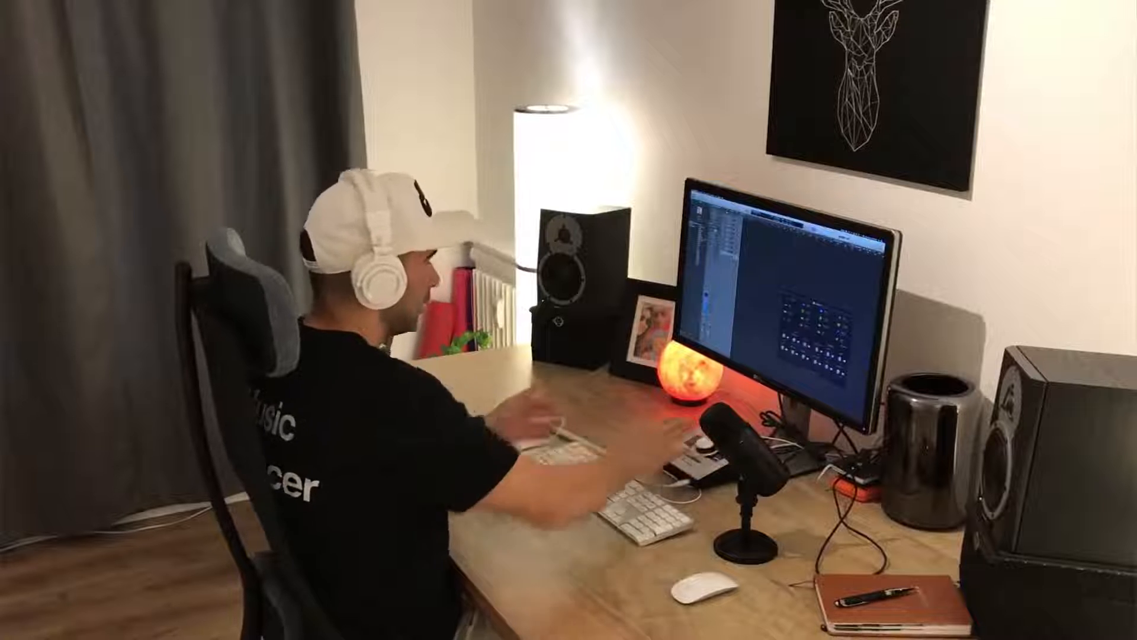
Bring up Musical Typing, expand the Deep Tech drum kit into its individual tracks, and audition the kick
key("super+k")
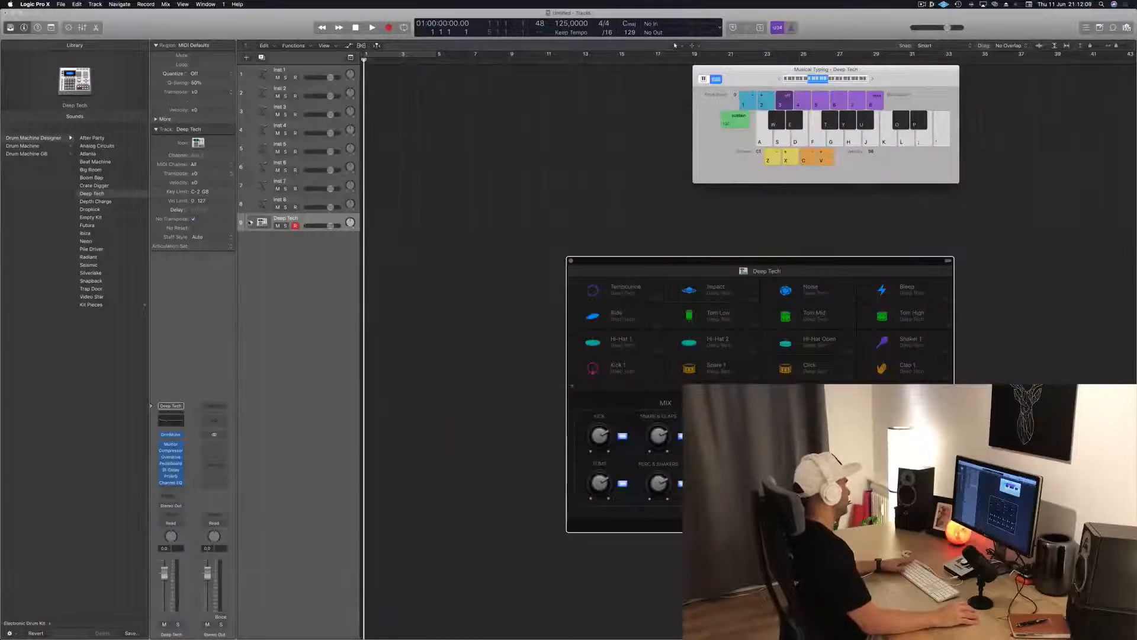
left_click(251, 222)
key("a")
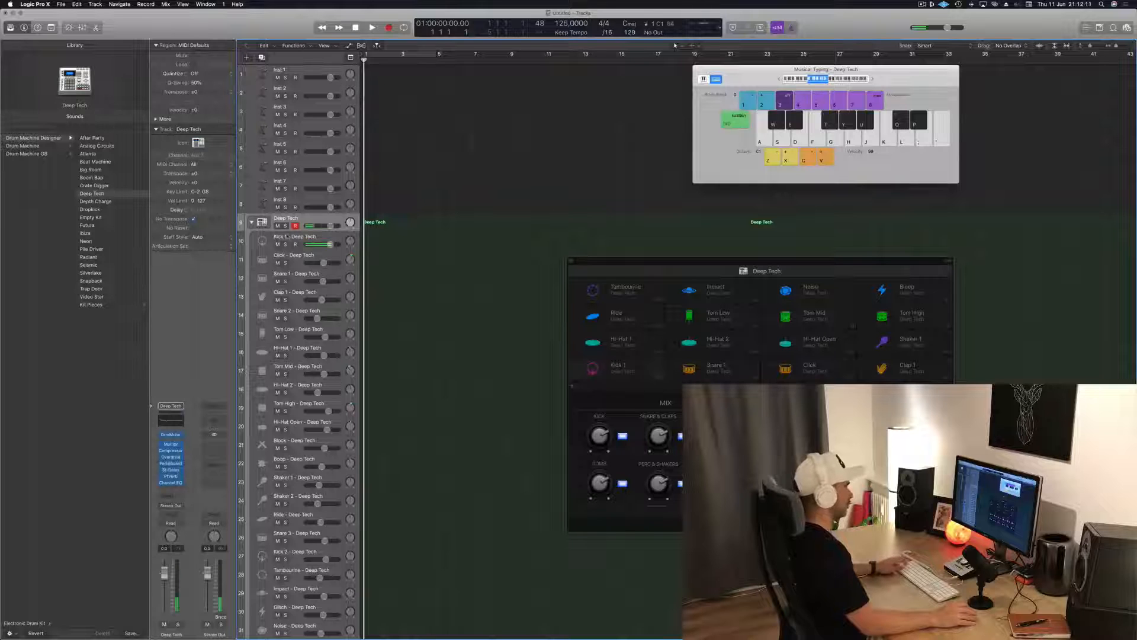
key("a")
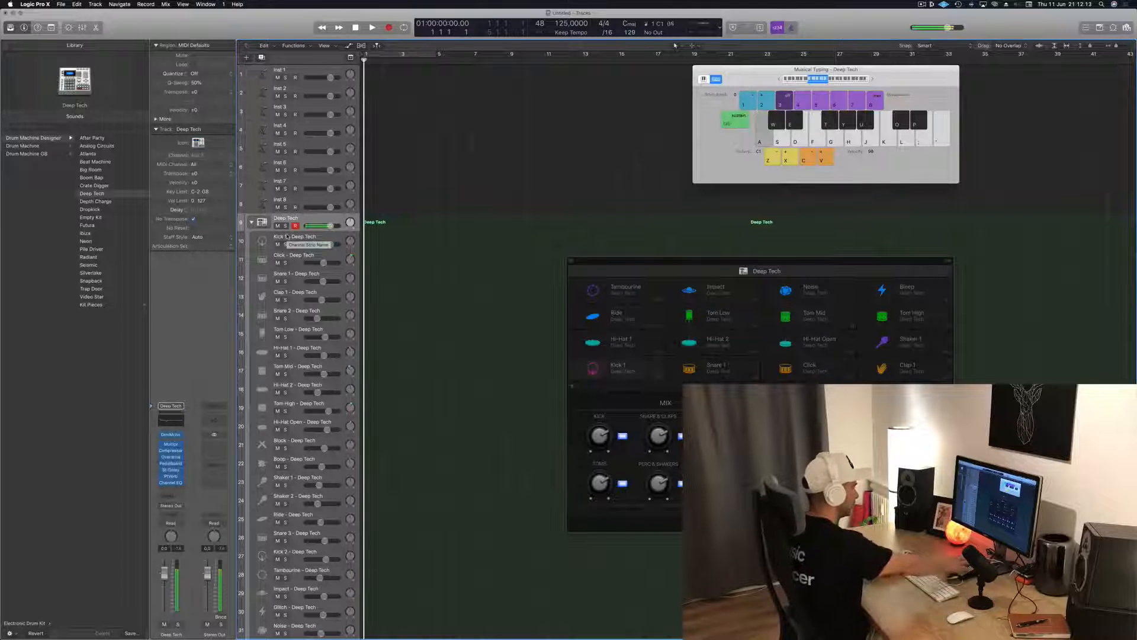
key("a")
Record a one-bar pattern of four kick hits on the Deep Tech track, starting from bar 1
key("r")
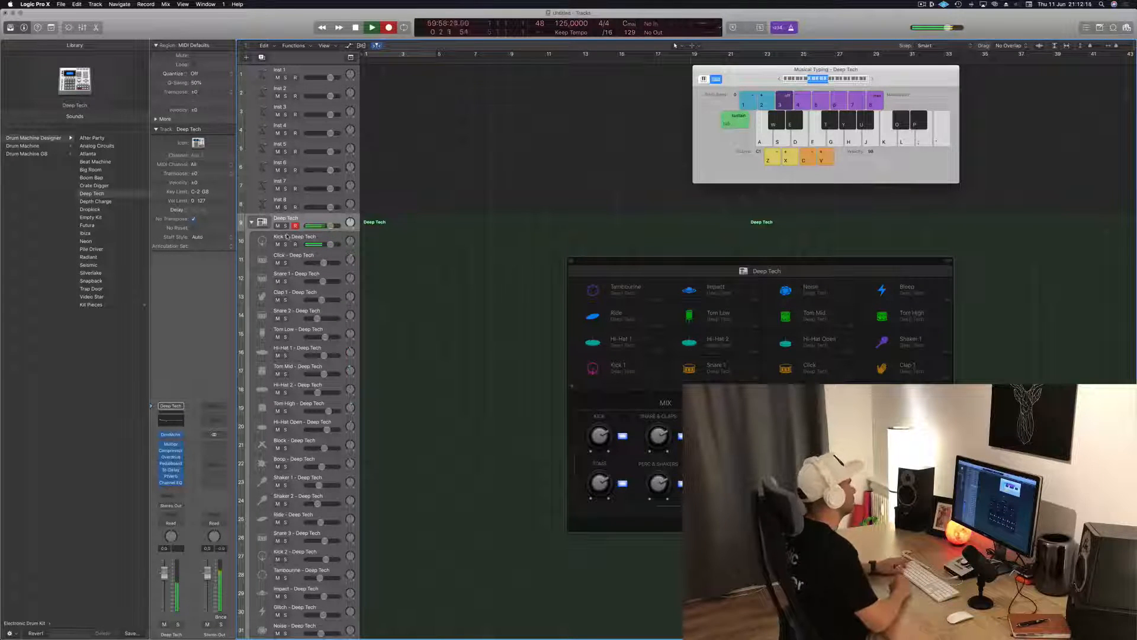
key("a")
key("a")
key("a")
key("a")
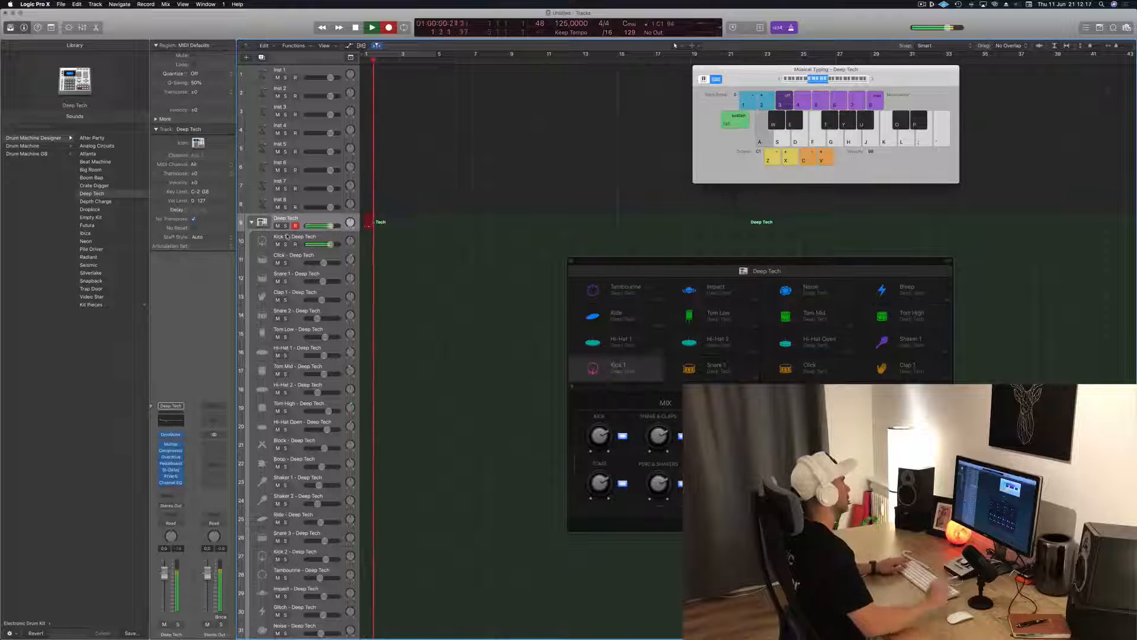
key("space")
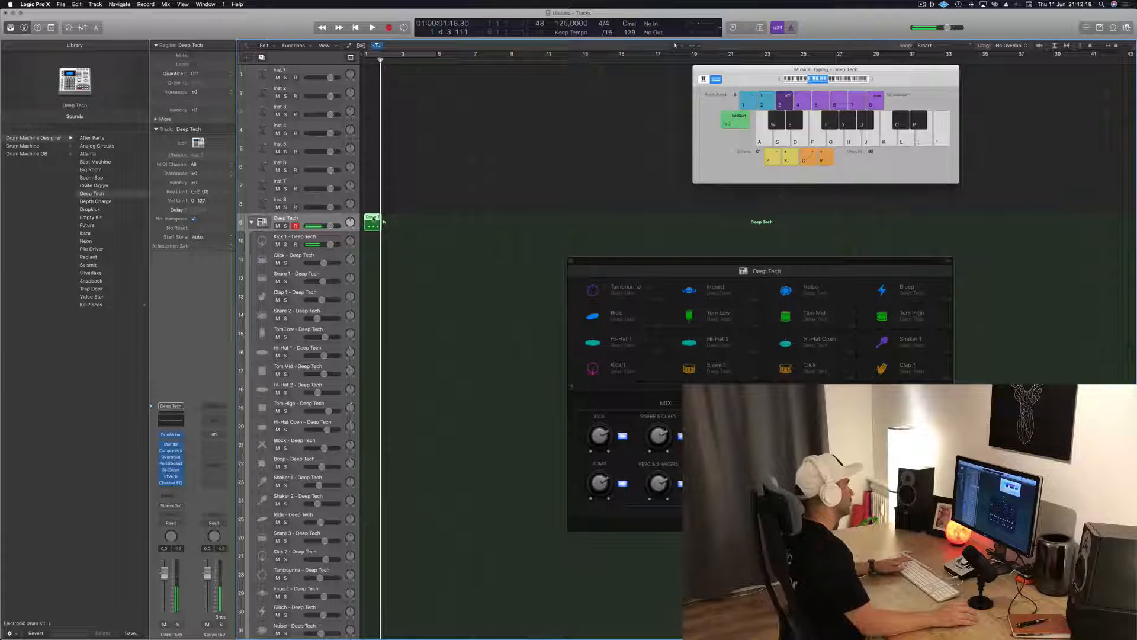
Open the recorded kick region for note editing, select all its notes, and play it back
double_click(374, 220)
key("super+a")
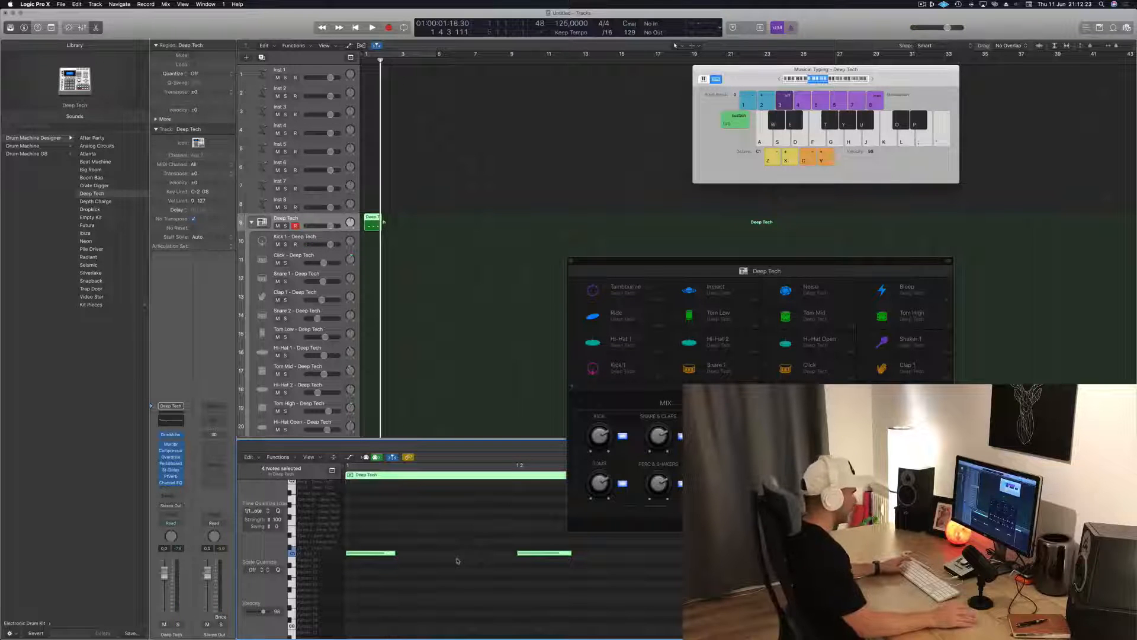
key("space")
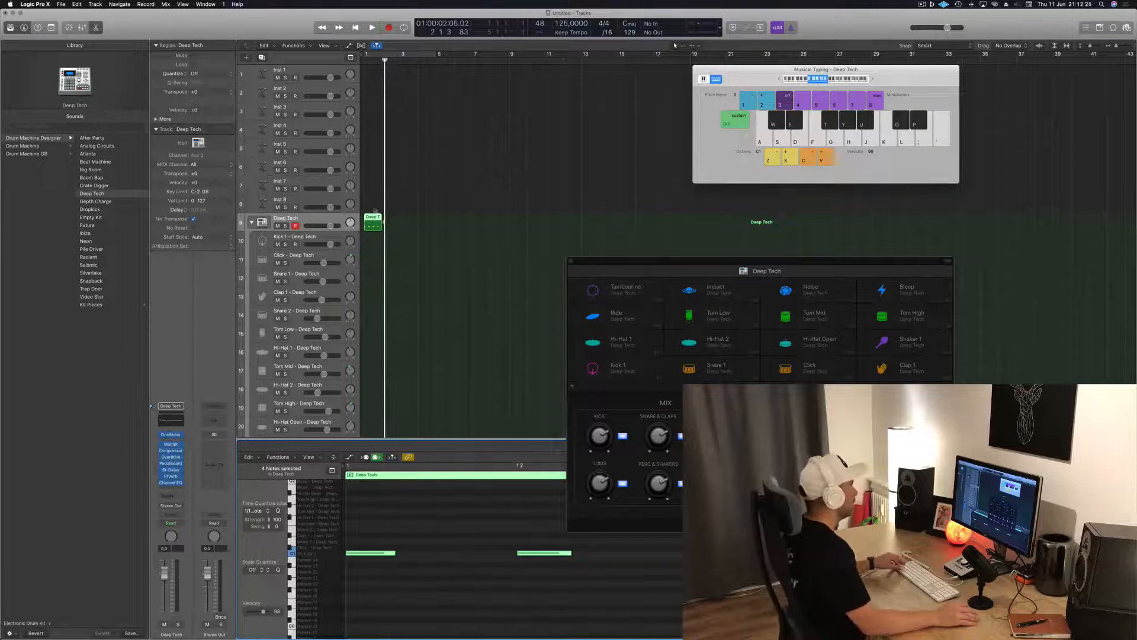
Duplicate the kick region to fill four bars and loop playback over bars 1 to 5
left_click_drag(372, 218, 408, 224)
left_click(426, 224)
left_click(406, 105)
key("space")
key("space")
left_click(415, 54)
key("space")
key("space")
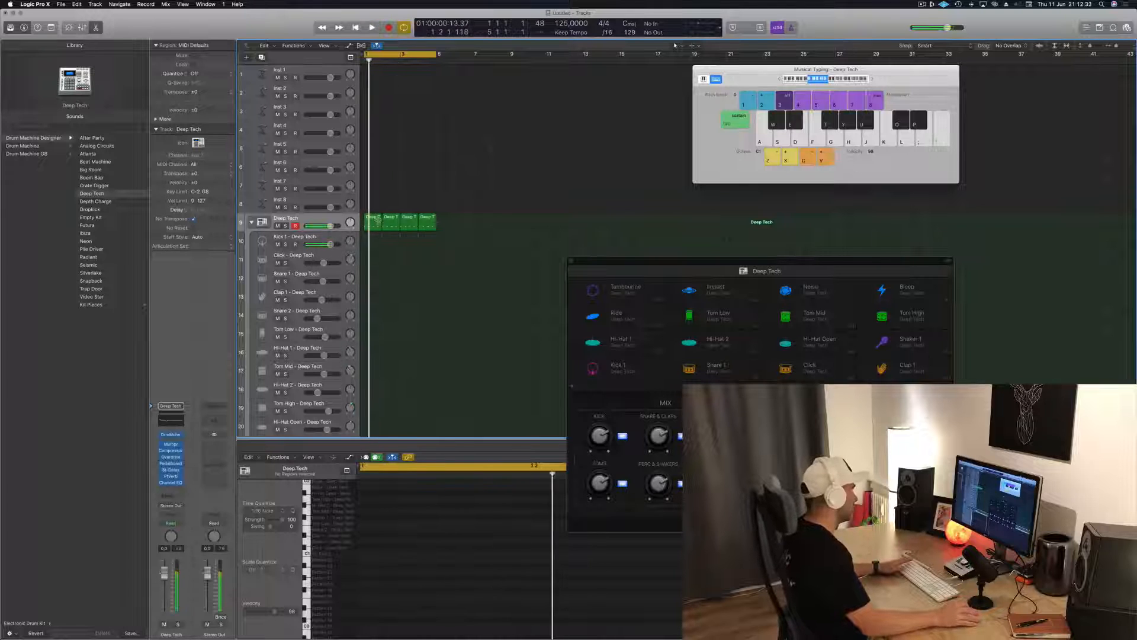
Inspect the notes in the first kick region and play back the looped kick pattern
left_click(377, 218)
scroll(415, 506, "down", 3)
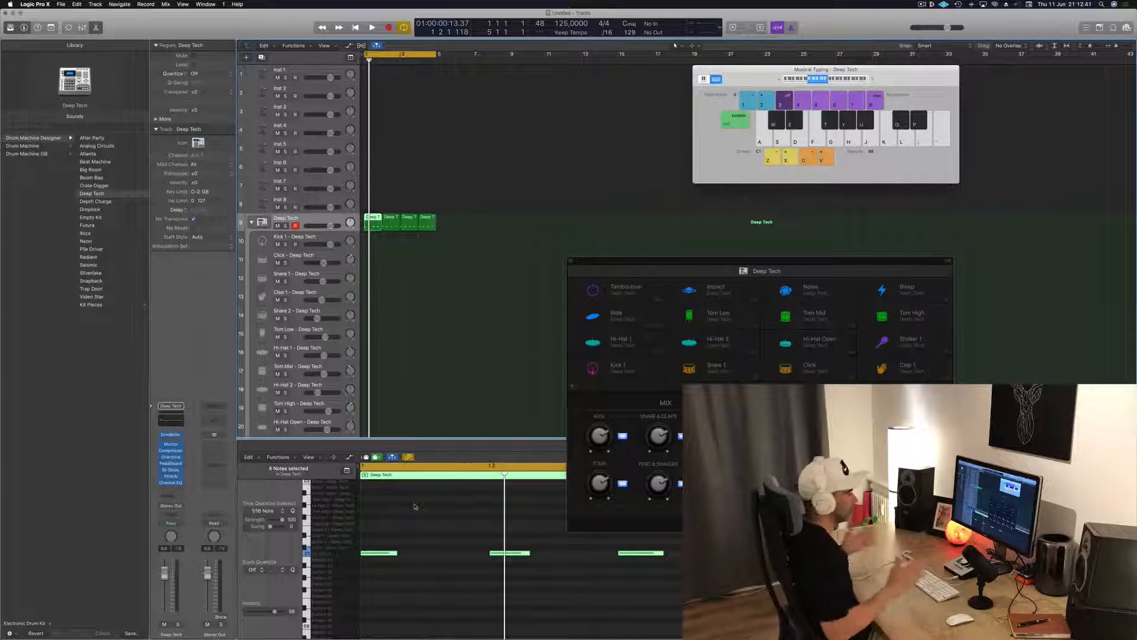
left_click(485, 275)
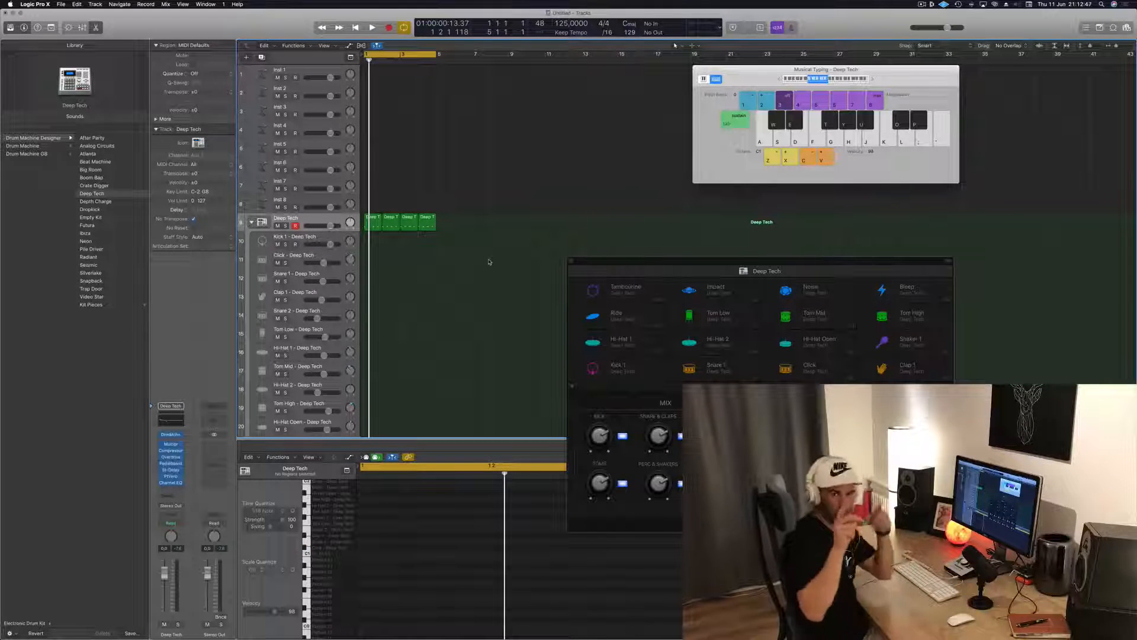
scroll(490, 262, "right", 2)
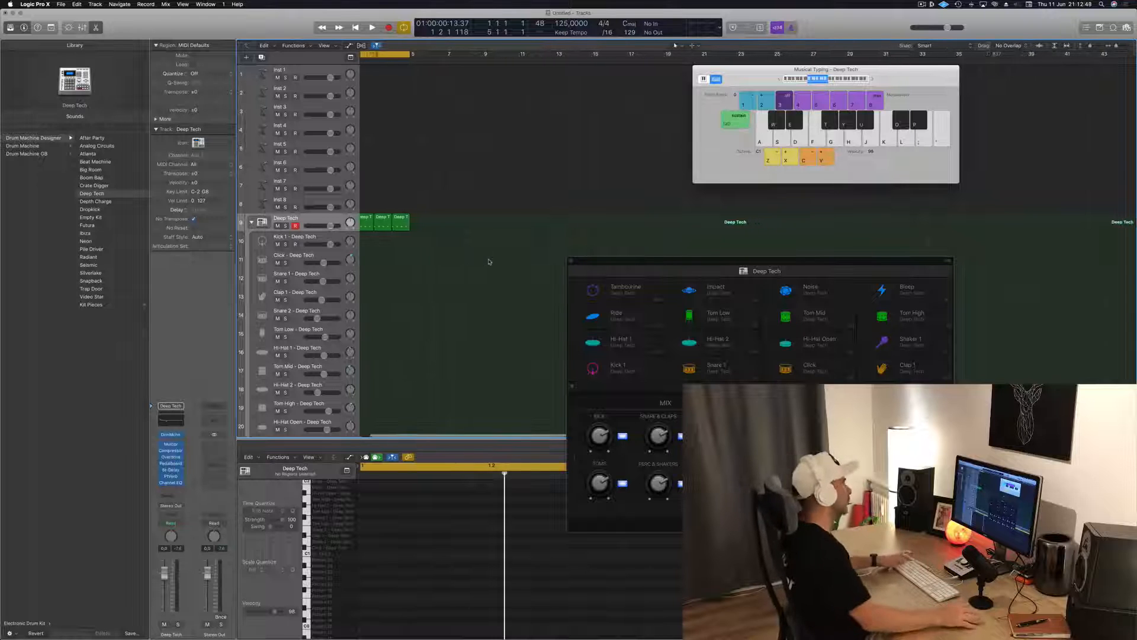
scroll(487, 264, "left", 2)
key("space")
key("space")
key("space")
Move all four kick regions from the main Deep Tech track to the Kick 1 track and play the loop
left_click(375, 221)
left_click_drag(457, 232, 377, 241)
left_click(389, 301)
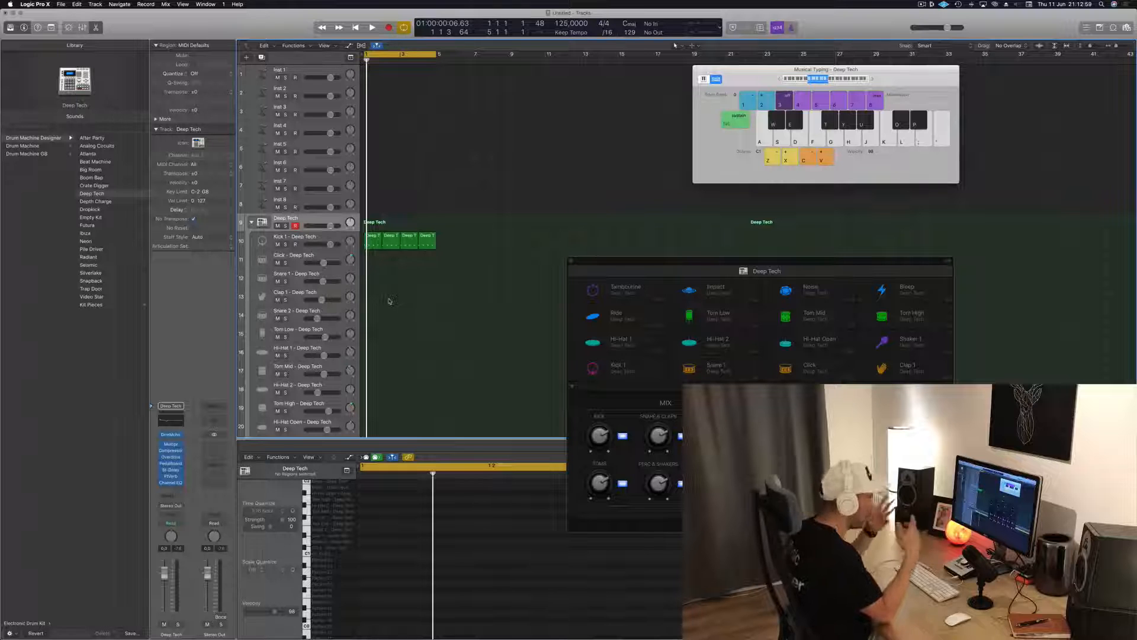
key("space")
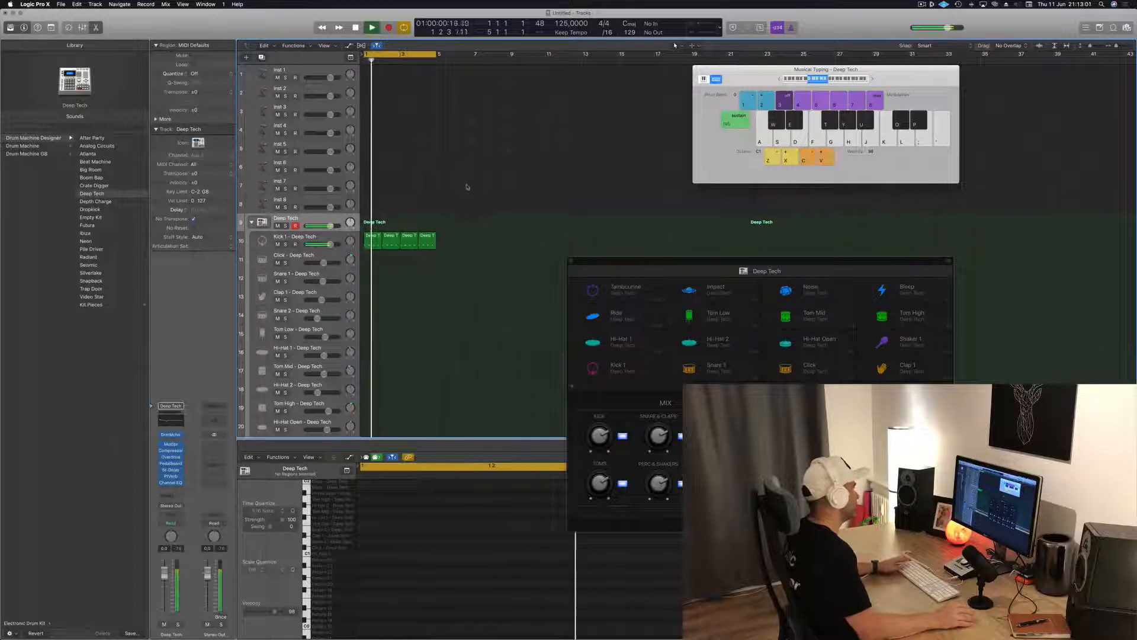
Build a four-bar snare part on the Snare 1 track from a copied kick region, removing the first and third hits and transposing up two semitones
left_click(370, 243)
left_click_drag(370, 242, 371, 279)
left_click_drag(379, 527, 765, 622)
key("alt+Up")
key("alt+Up")
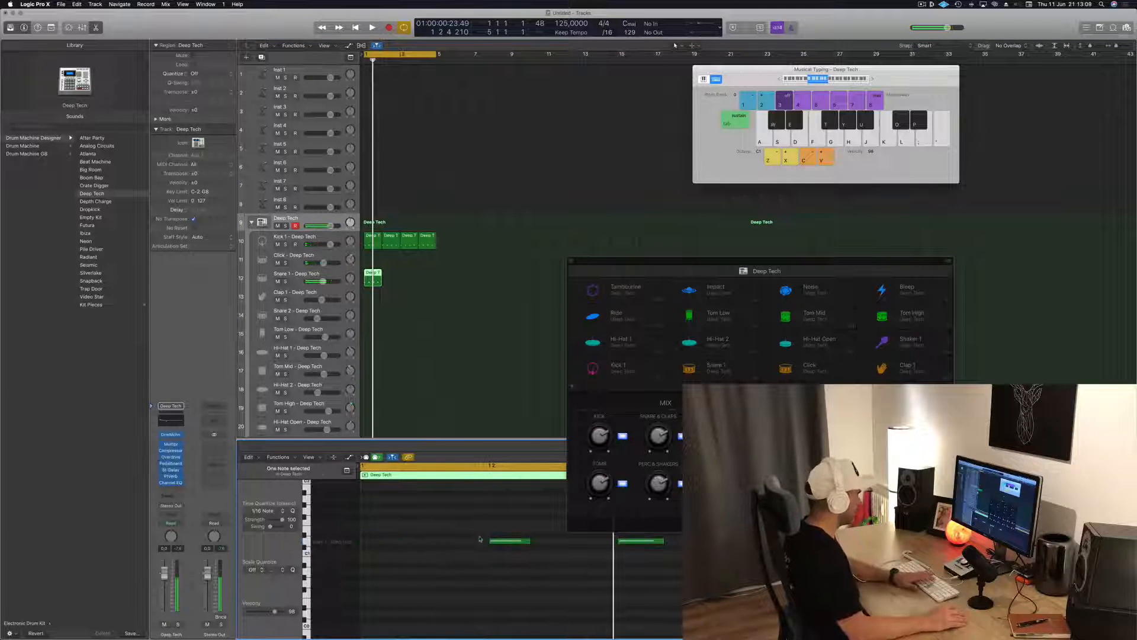
key("space")
Copy the first snare region to the Tom Low track and reduce it to one low tom hit half a beat after beat 4
key("space")
left_click_drag(378, 288, 371, 335)
left_click(371, 279)
key("space")
key("space")
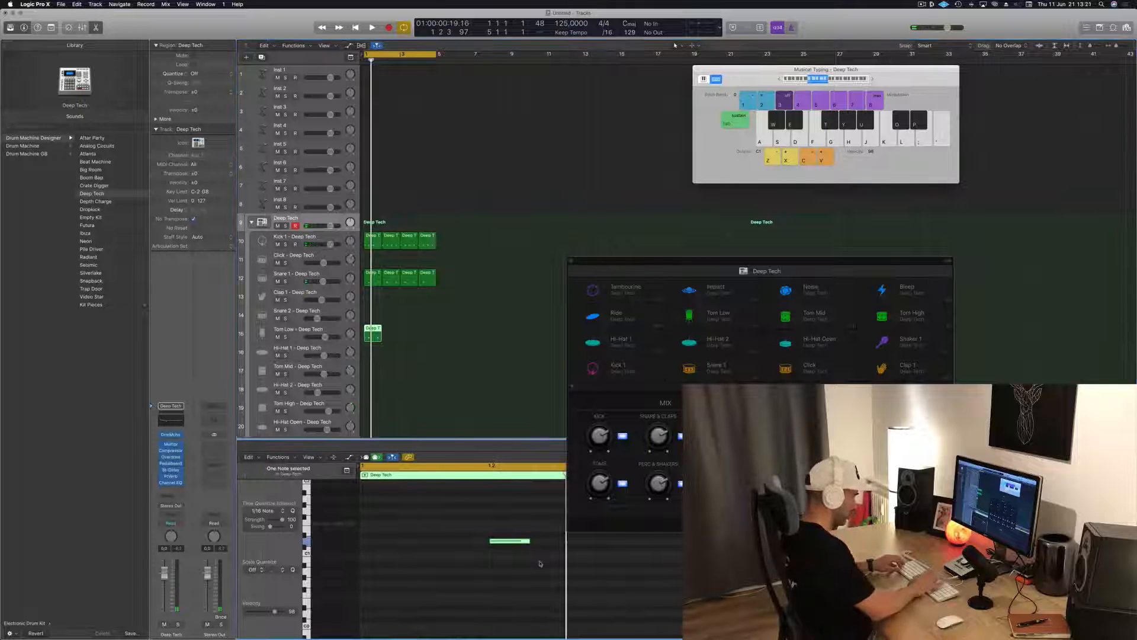
key("s")
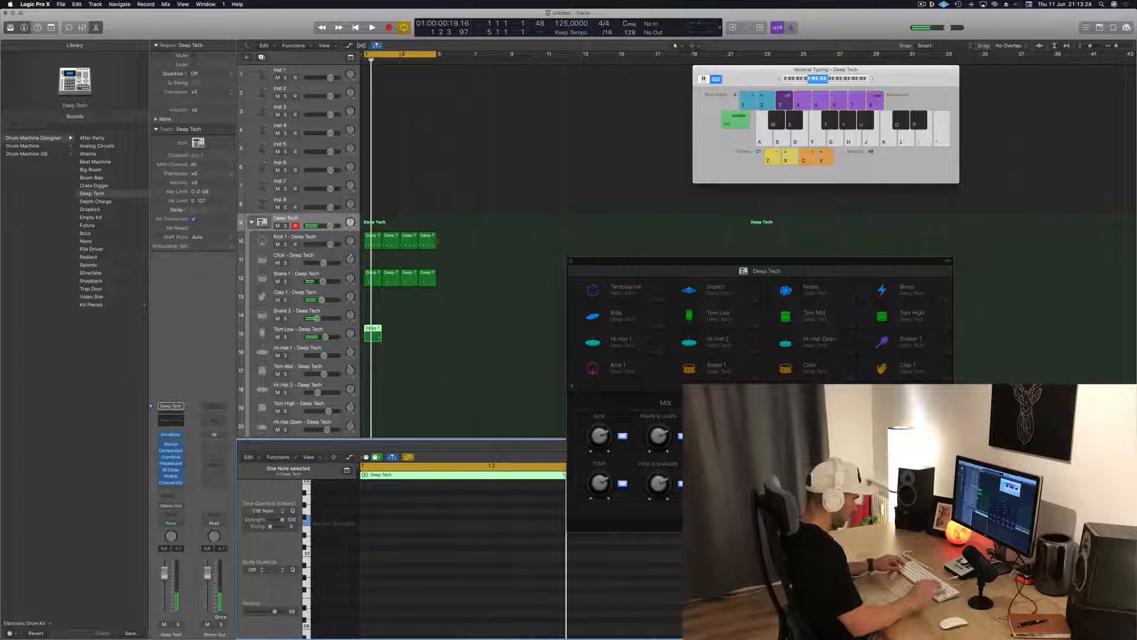
key("space")
Move the drum kit window clear of the note editor and duplicate the Tom Low region to fill the four-bar loop
left_click_drag(786, 268, 935, 178)
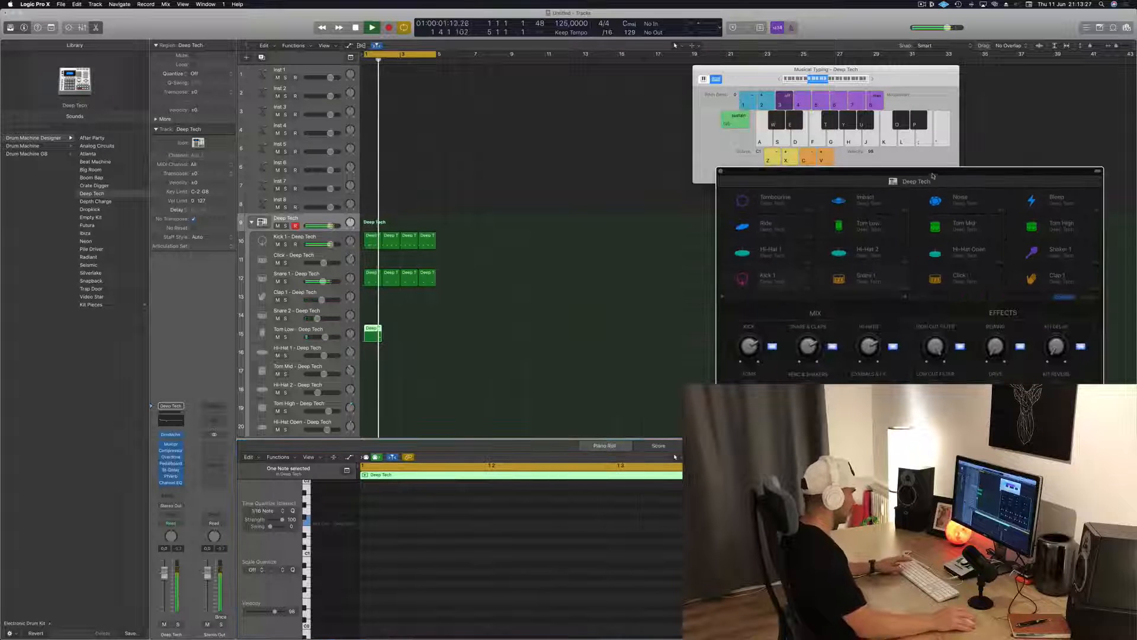
left_click_drag(375, 330, 412, 331)
left_click(375, 330, "shift")
key("space")
Copy the first Tom Low region to the Tom Mid track, transpose its note up two semitones, and shift it to beat 4
scroll(396, 360, "down", 1)
scroll(396, 360, "down", 3)
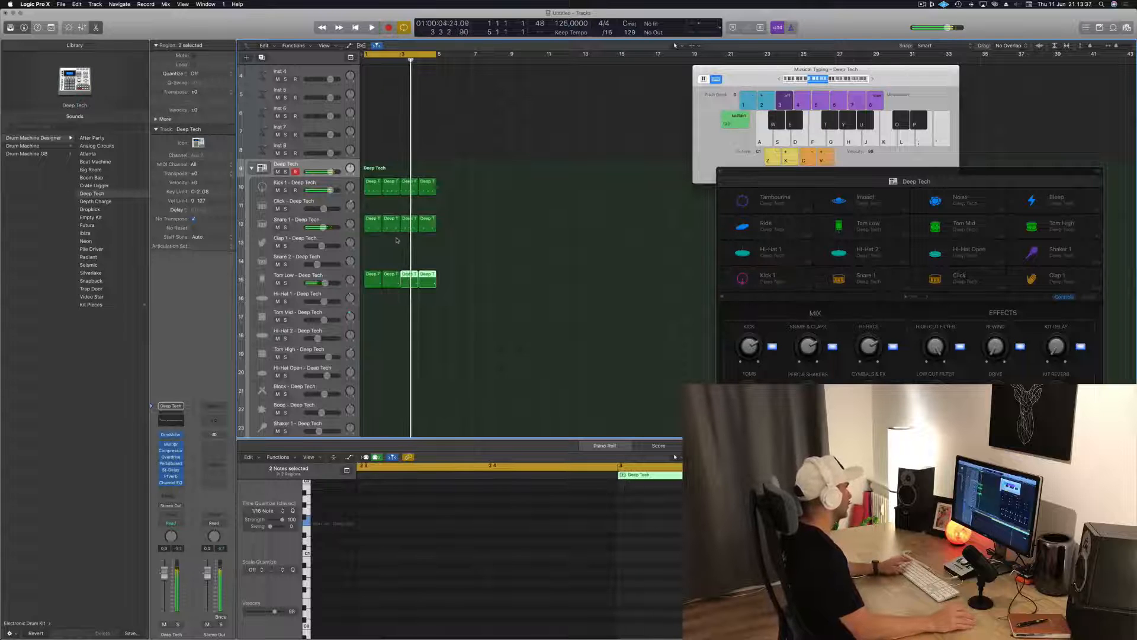
left_click_drag(369, 280, 370, 319)
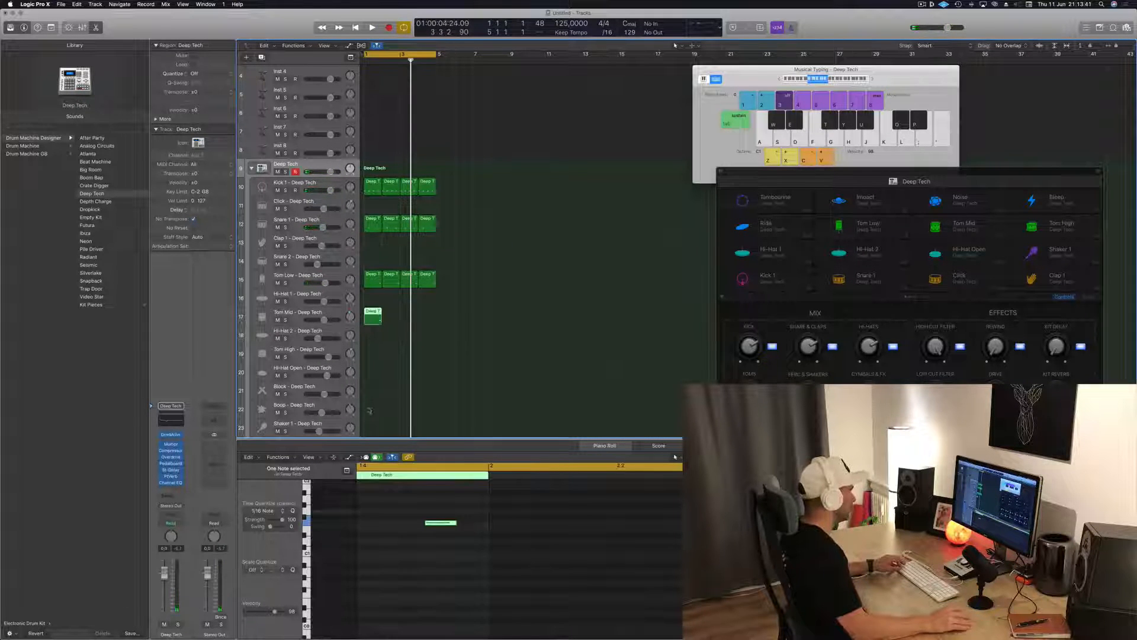
left_click(442, 523)
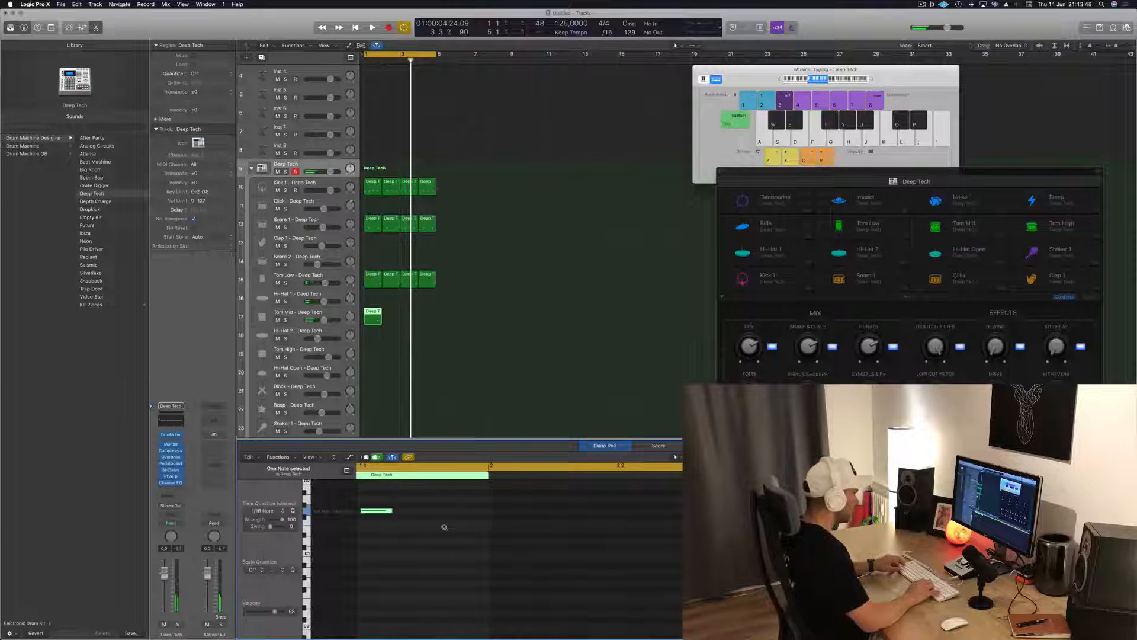
scroll(445, 528, "left", 5)
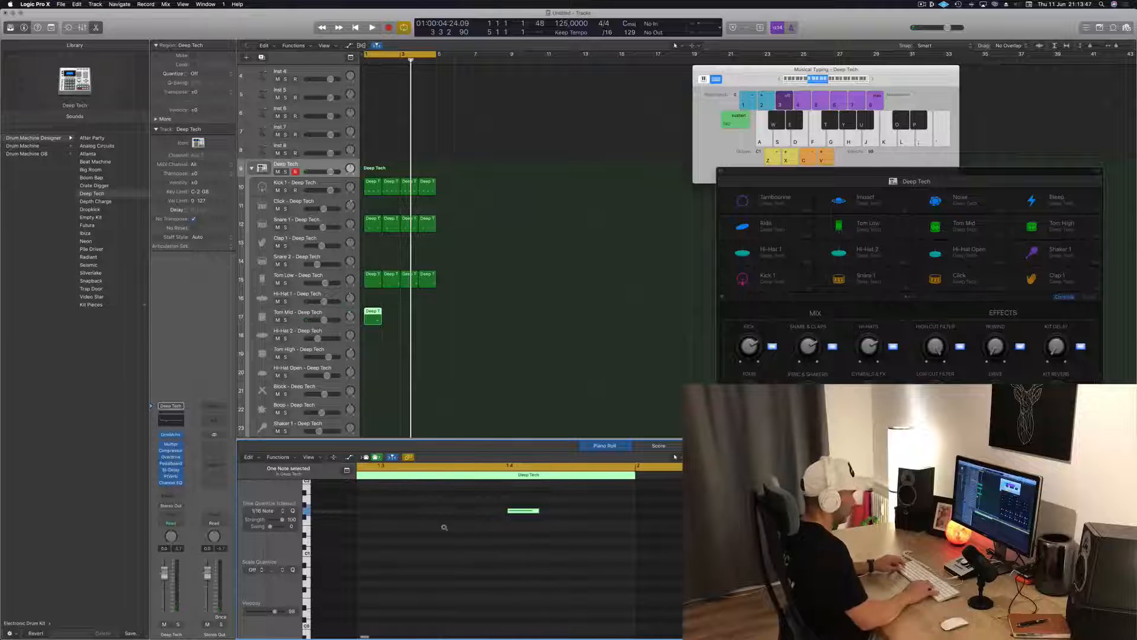
Play the loop with the mid tom and duplicate the Tom Mid region to fill all four bars
key("space")
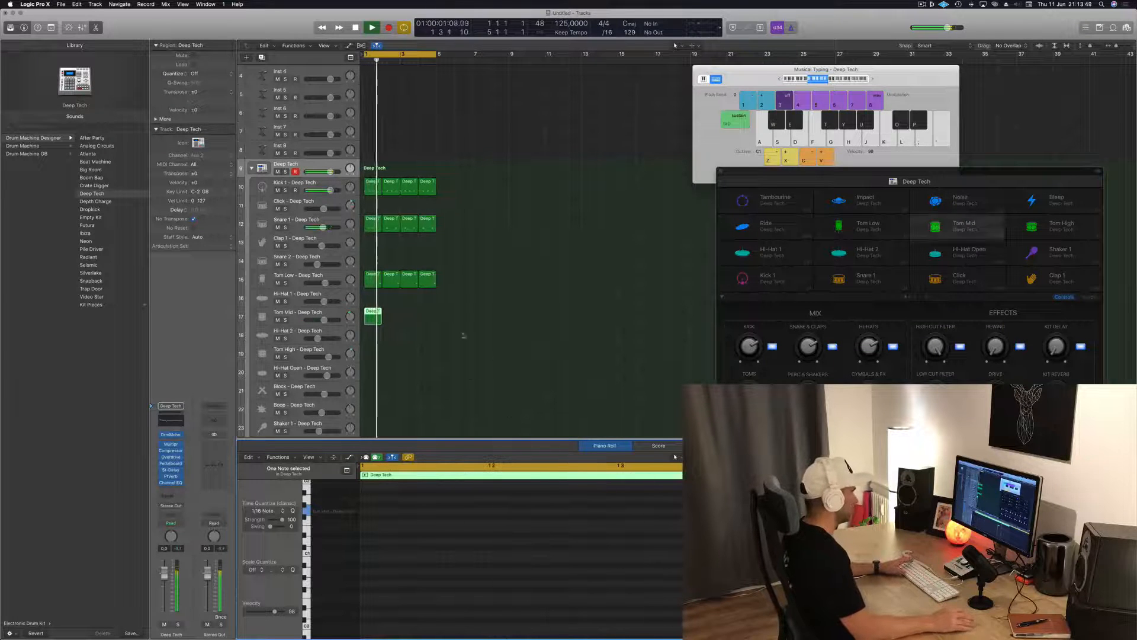
key("space")
key("space")
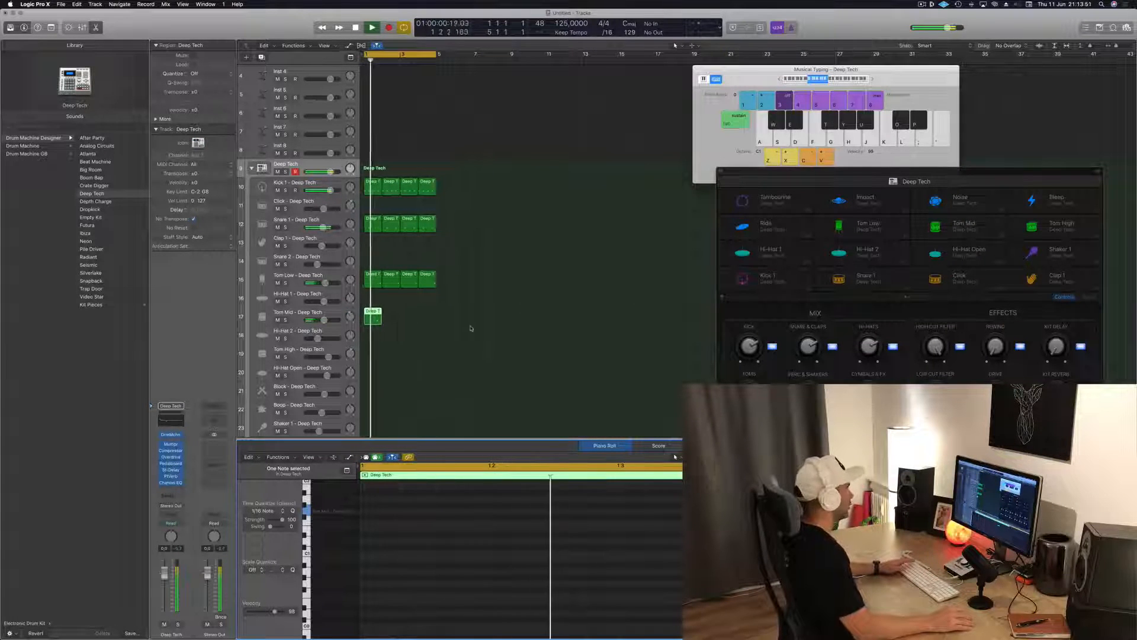
left_click_drag(368, 311, 407, 320, "alt")
left_click(368, 313, "shift")
Copy the first Kick 1 region to the Hi-Hat Open track at bar 1
scroll(450, 329, "down", 1)
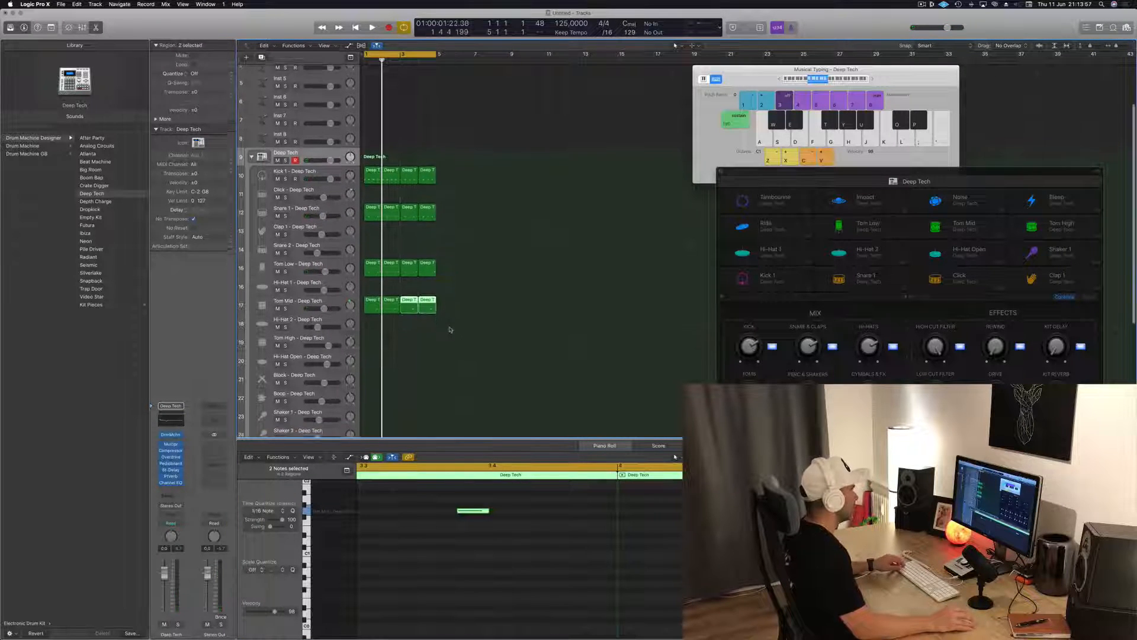
scroll(451, 330, "down", 1)
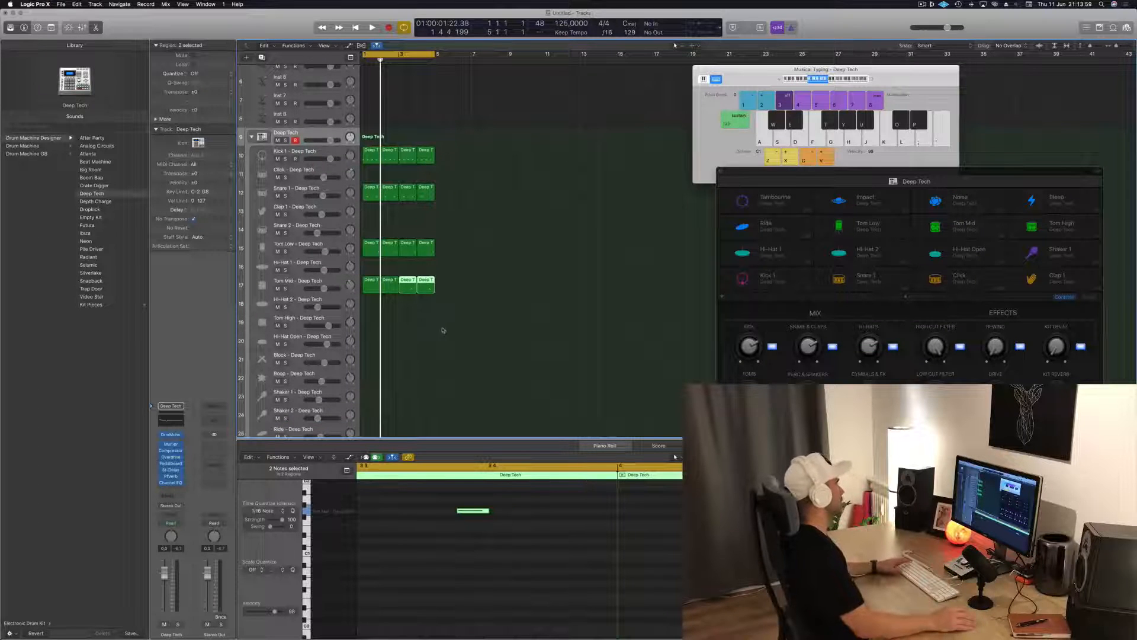
scroll(450, 329, "down", 1)
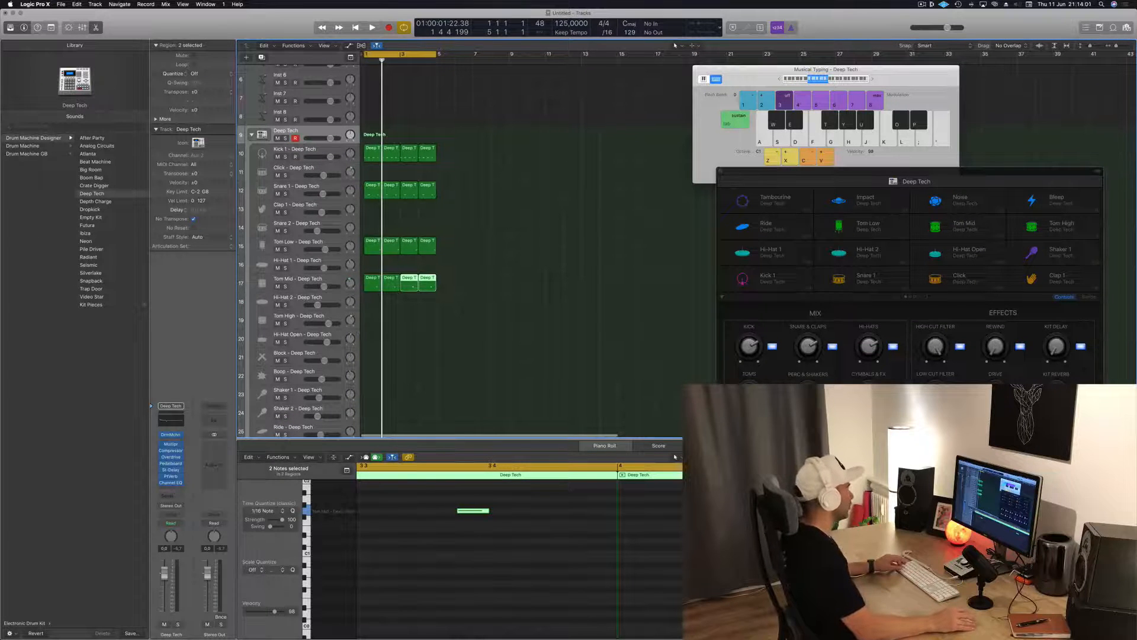
left_click(371, 152)
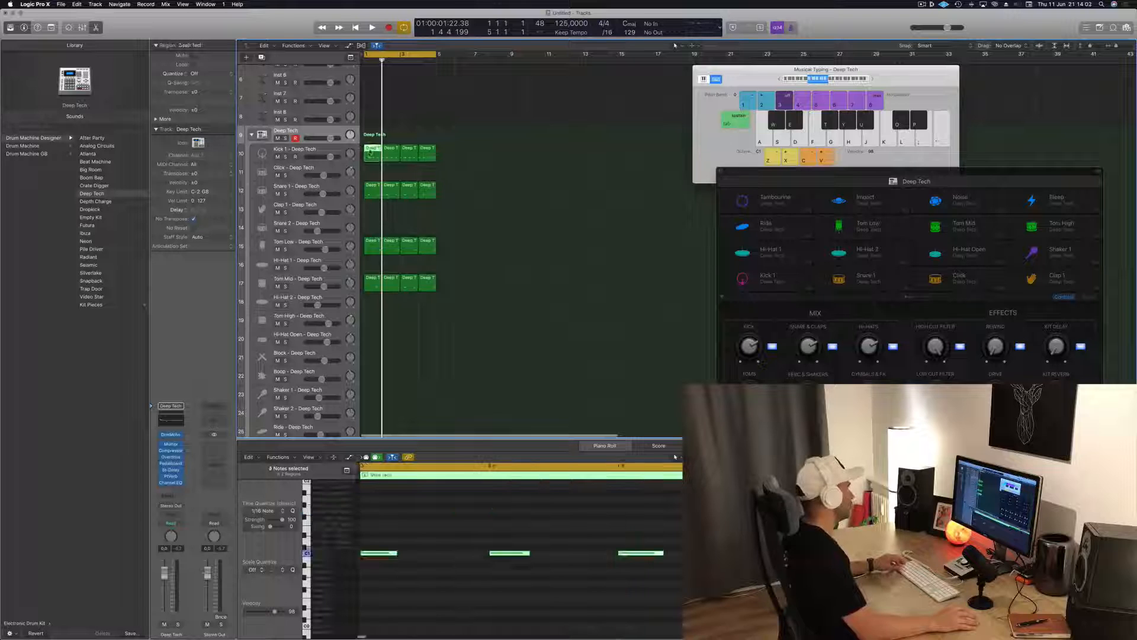
left_click_drag(371, 151, 370, 339)
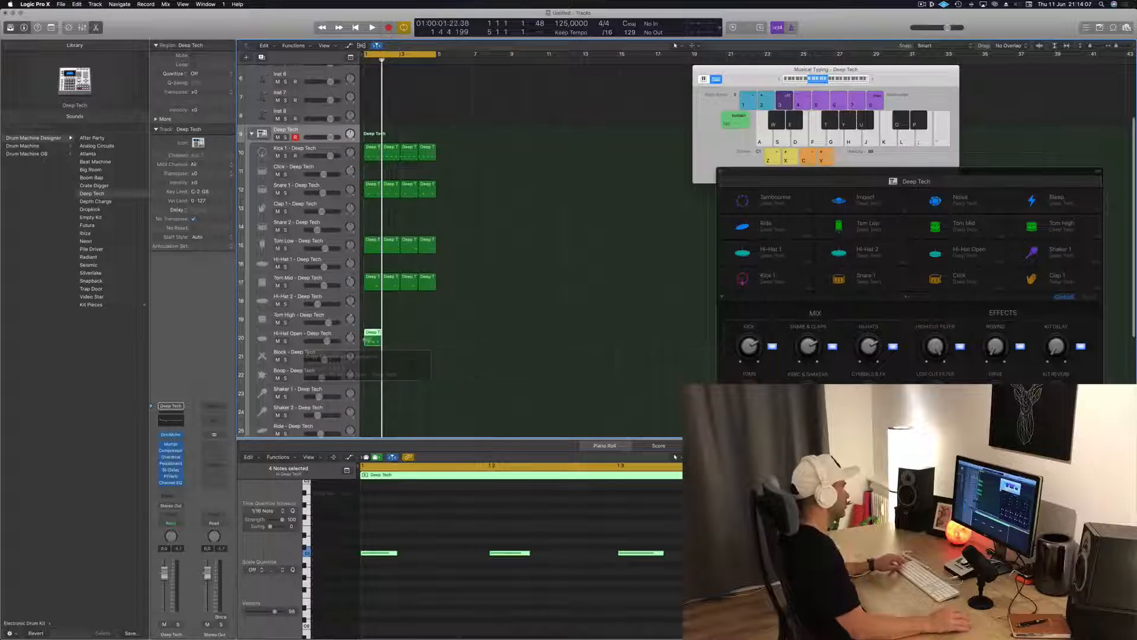
Transpose all four notes of the copied region up to the open hi-hat pitch and shift them half a beat onto the off-beats
left_click_drag(386, 513, 771, 579)
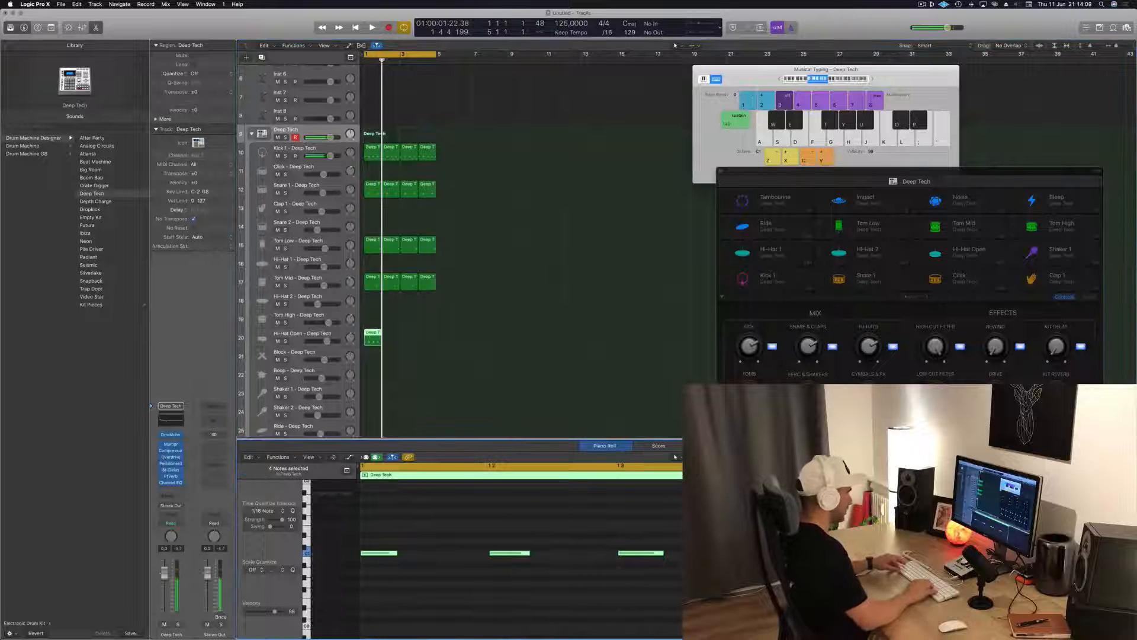
key("alt+Up")
key("alt+Up")
key("alt+Up")
key("alt+Up")
key("alt+Up")
key("alt+Up")
key("alt+Up")
key("alt+Up")
key("alt+Up")
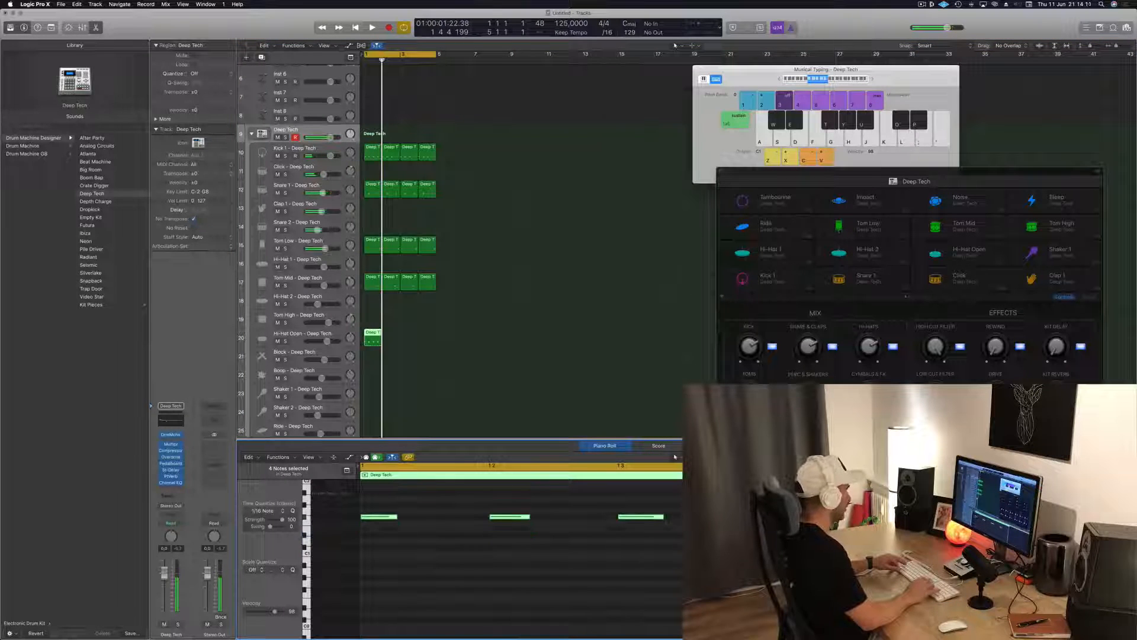
key("alt+Up")
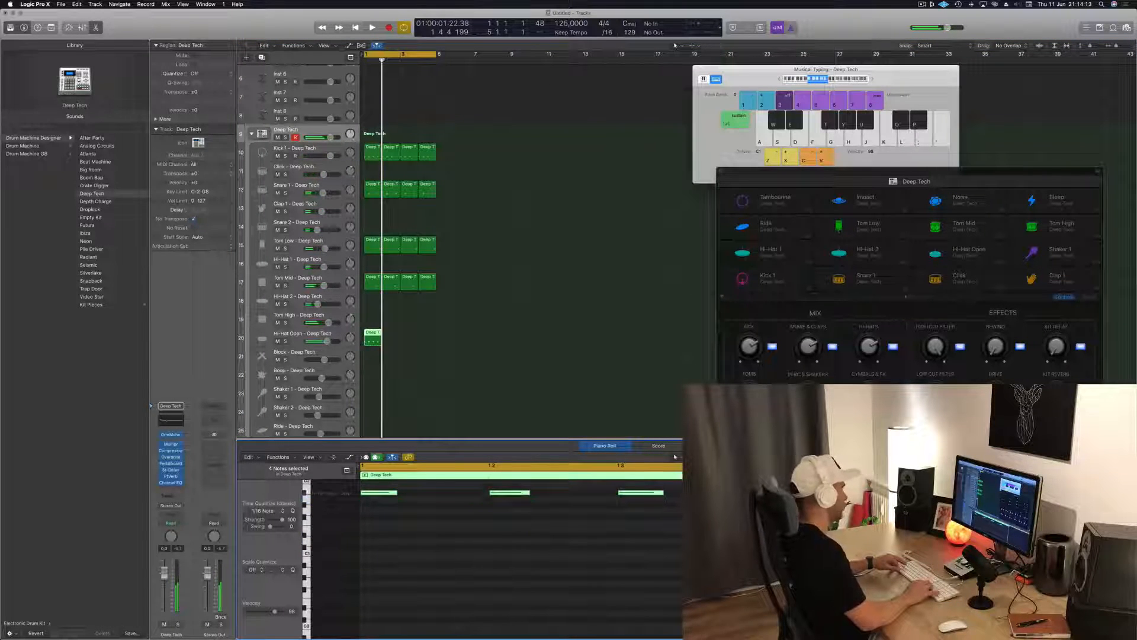
key("alt+Right")
key("alt+Right")
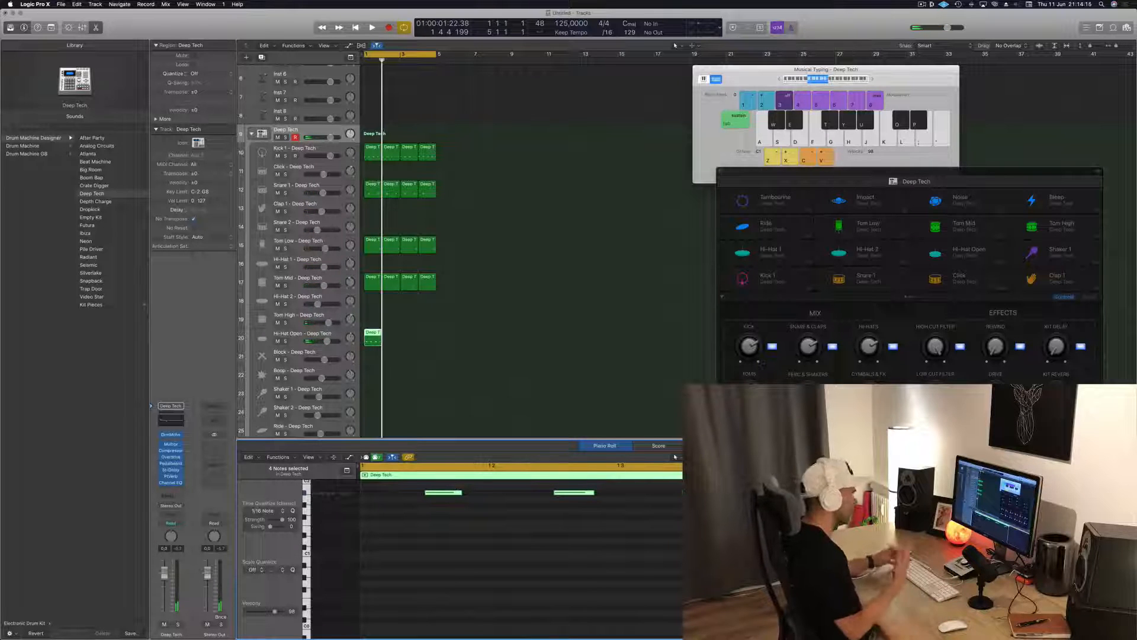
Duplicate the Hi-Hat Open region across the four-bar loop and lower its track volume to about -12.6 dB during playback
left_click_drag(368, 335, 406, 338)
left_click(372, 343, "shift")
key("space")
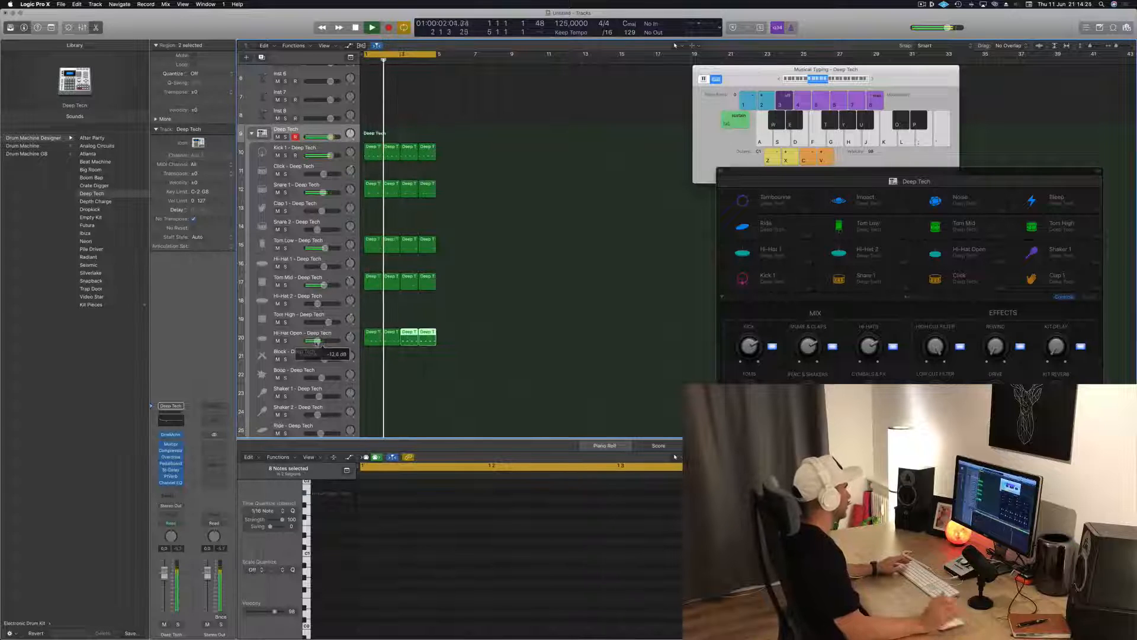
Copy the first Hi-Hat Open region to the Boop track at bar 1, move its notes to the Boop pitch and keep only the first two
scroll(415, 335, "down", 3)
left_click_drag(375, 288, 374, 324)
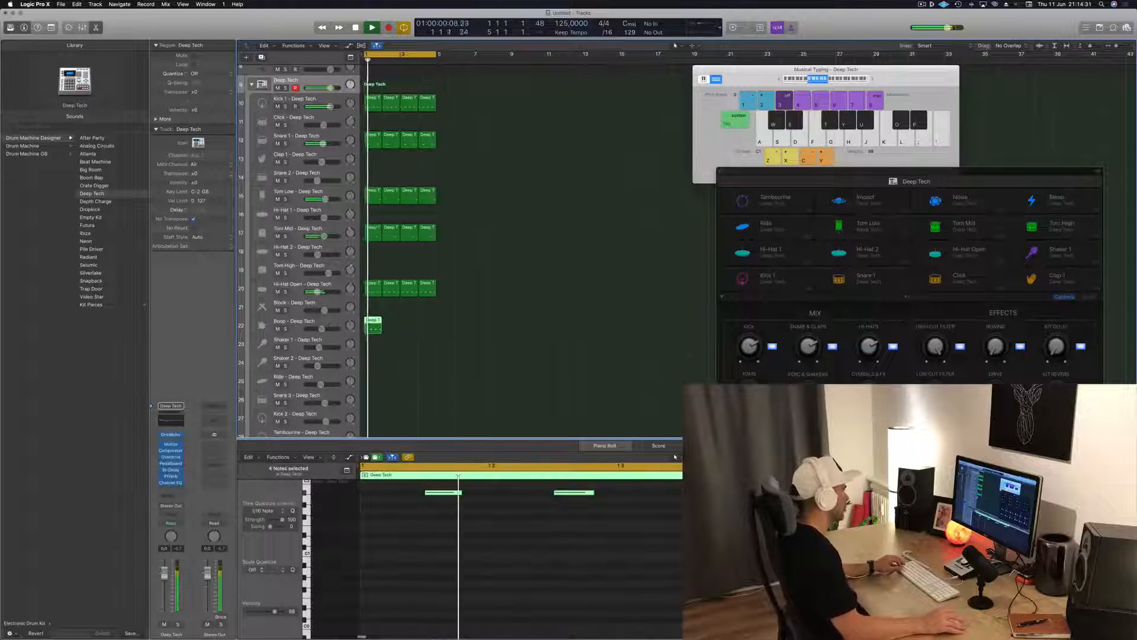
left_click_drag(399, 500, 876, 548)
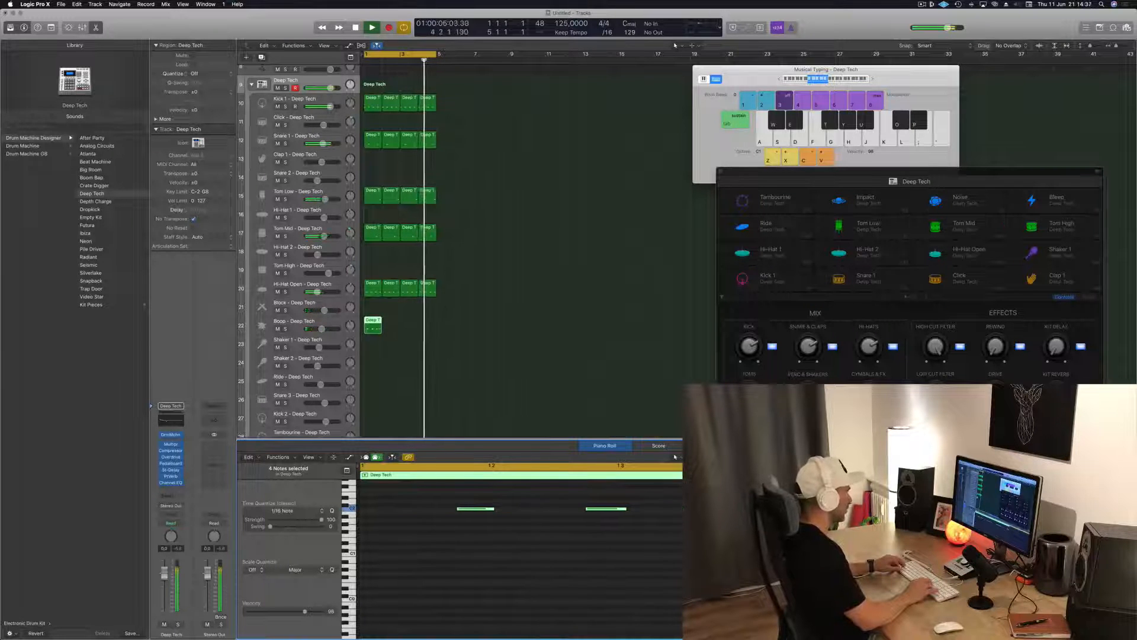
left_click(877, 547)
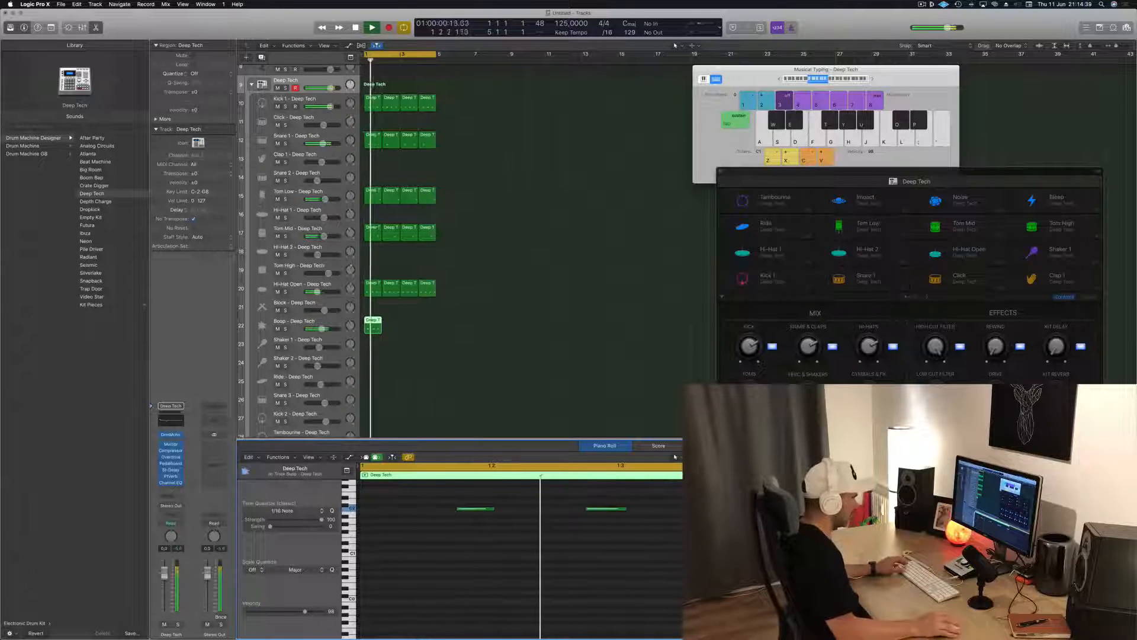
Shift the two Boop notes a sixteenth earlier and copy the second note half a beat later
left_click(445, 348)
left_click(373, 325)
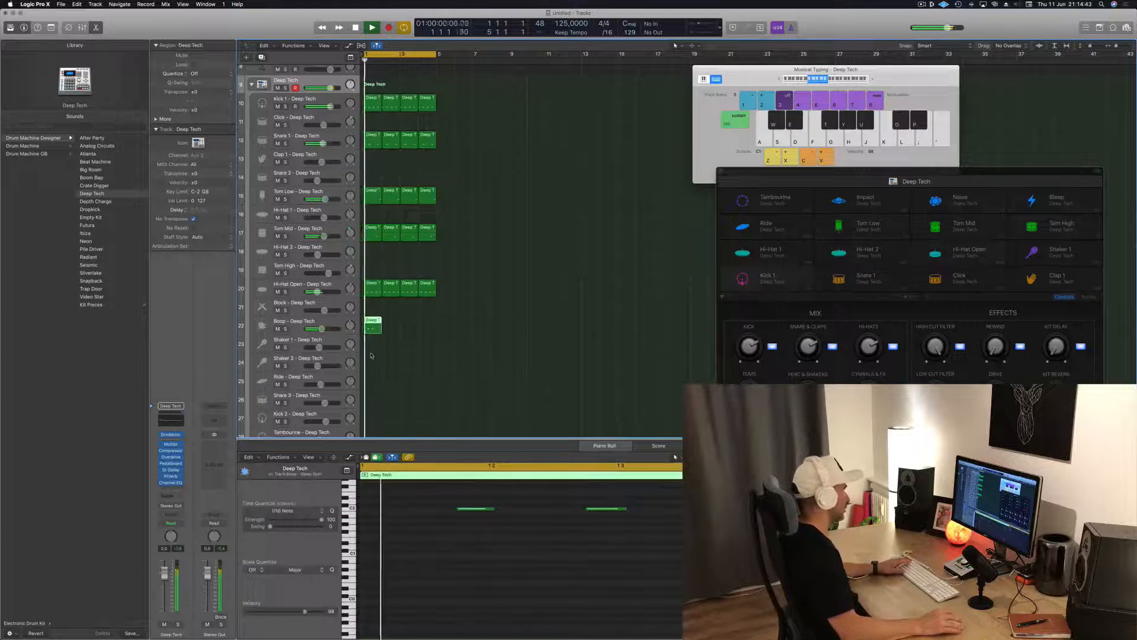
left_click_drag(440, 491, 673, 540)
key("alt+Left")
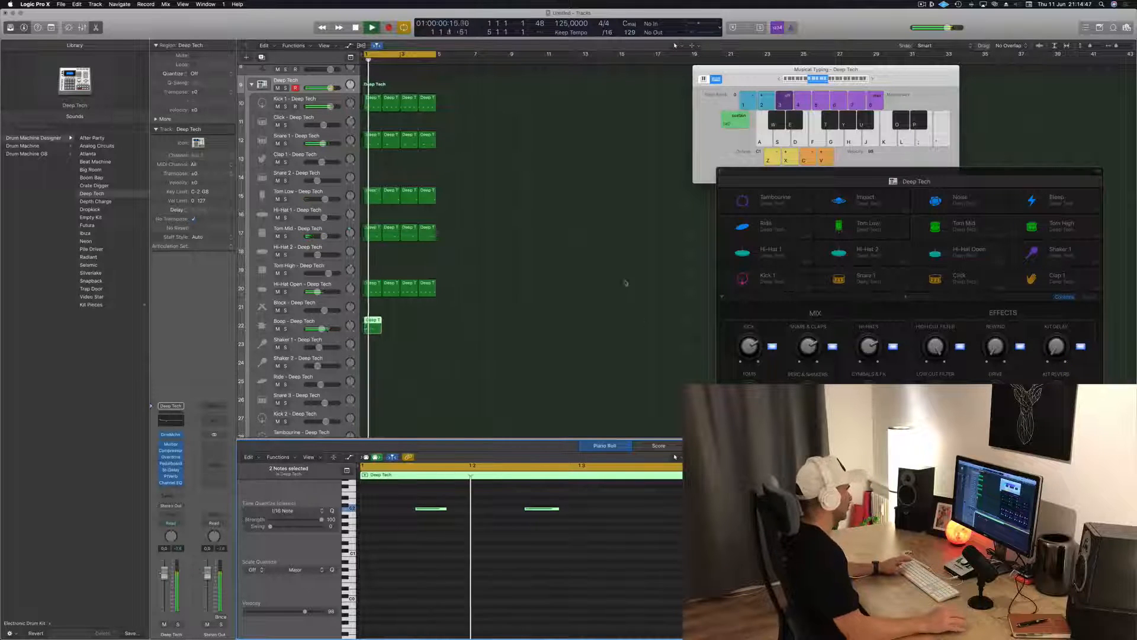
left_click(514, 564)
left_click_drag(561, 511, 593, 512)
key("space")
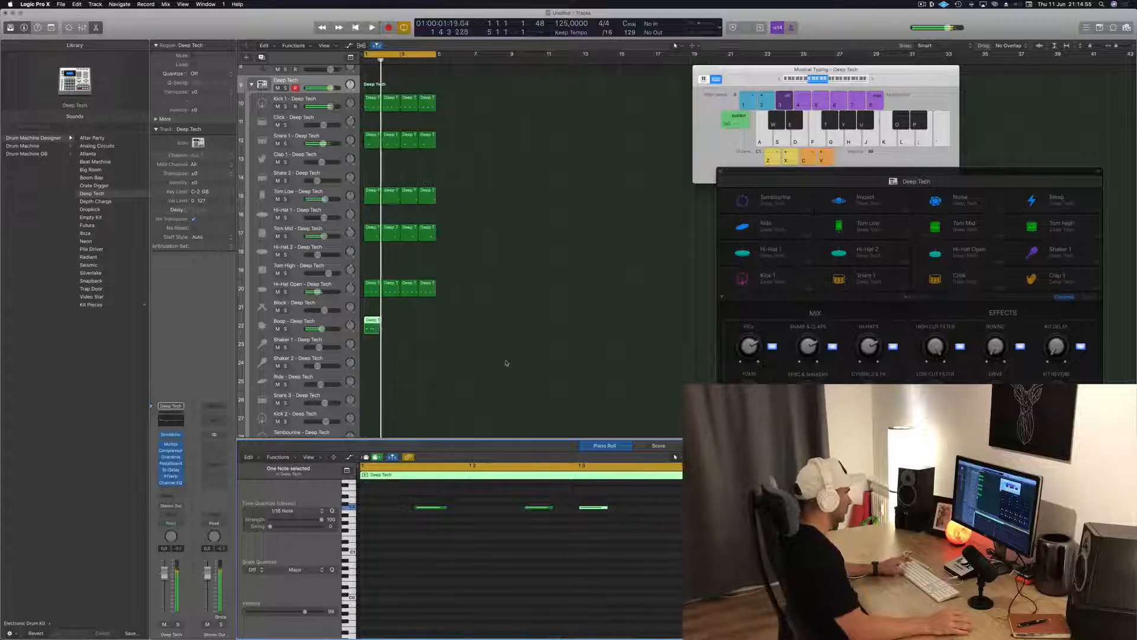
Duplicate the Boop region to fill all four bars of the loop and play it
key("space")
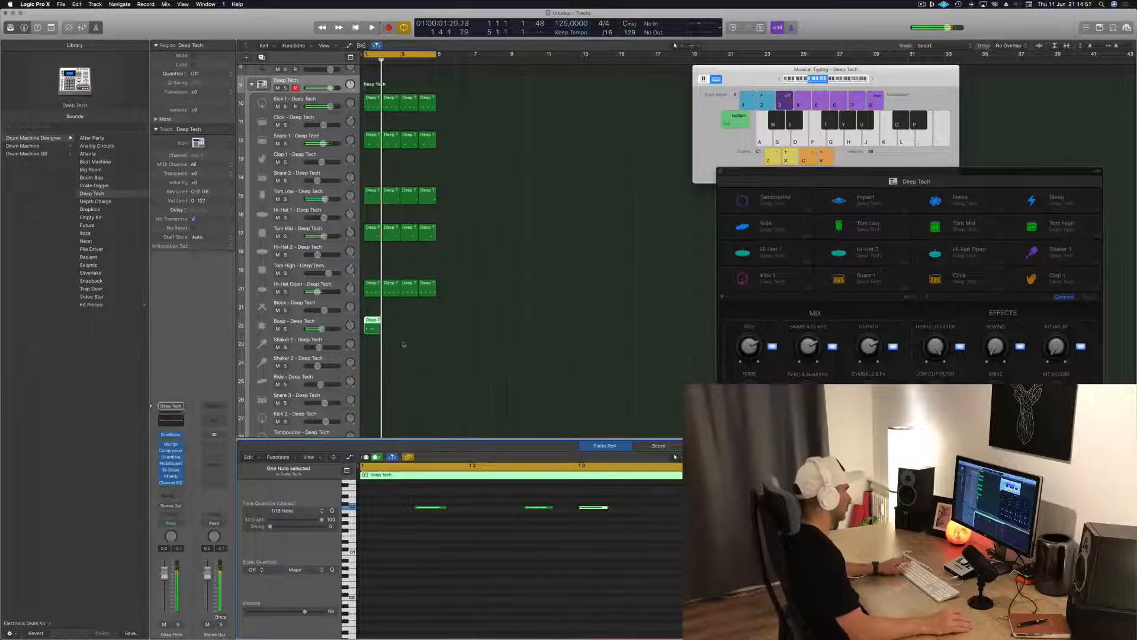
left_click_drag(371, 326, 388, 327)
left_click_drag(391, 327, 413, 326)
left_click(375, 323, "shift")
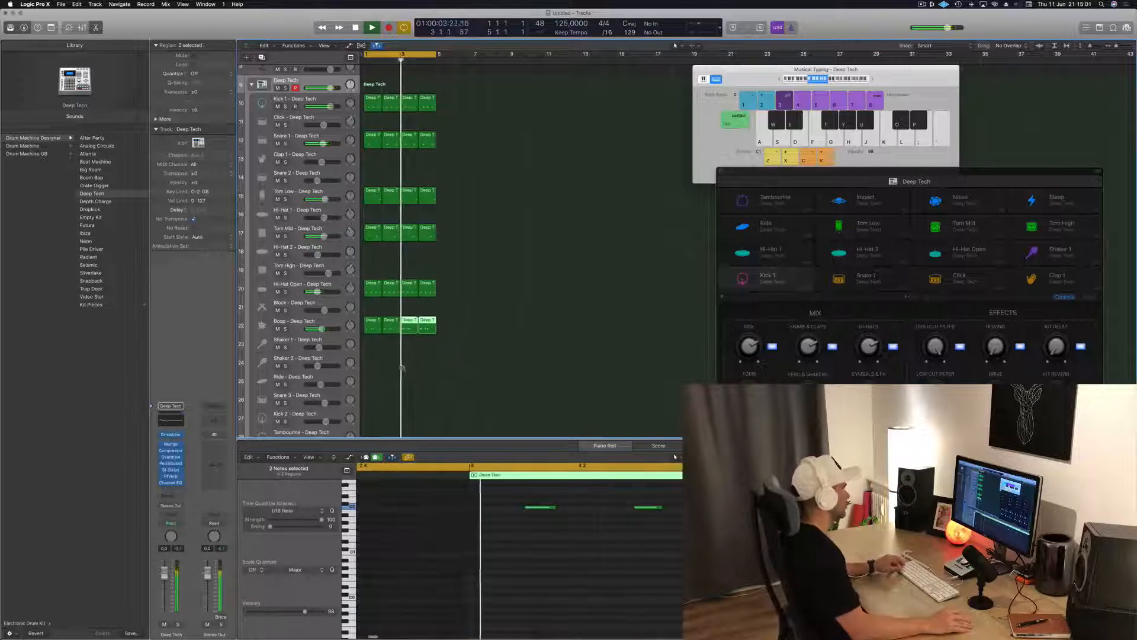
Copy the first Snare 1 region to the Snare 3 track at bar 1
scroll(445, 347, "down", 2)
scroll(385, 385, "down", 1)
scroll(385, 385, "down", 4)
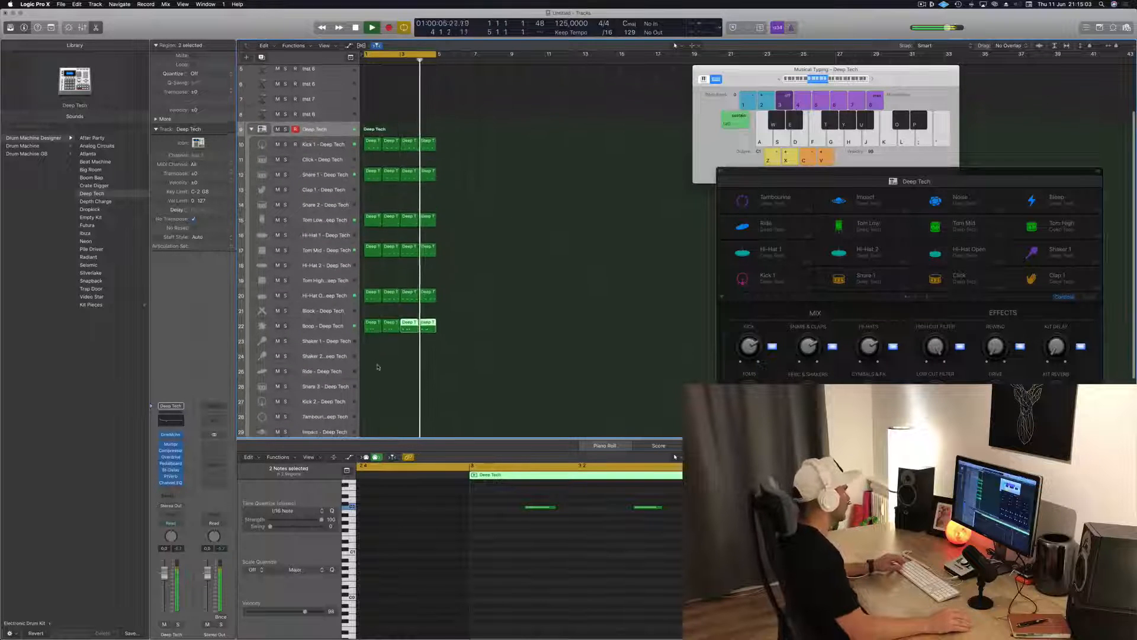
scroll(482, 289, "down", 2)
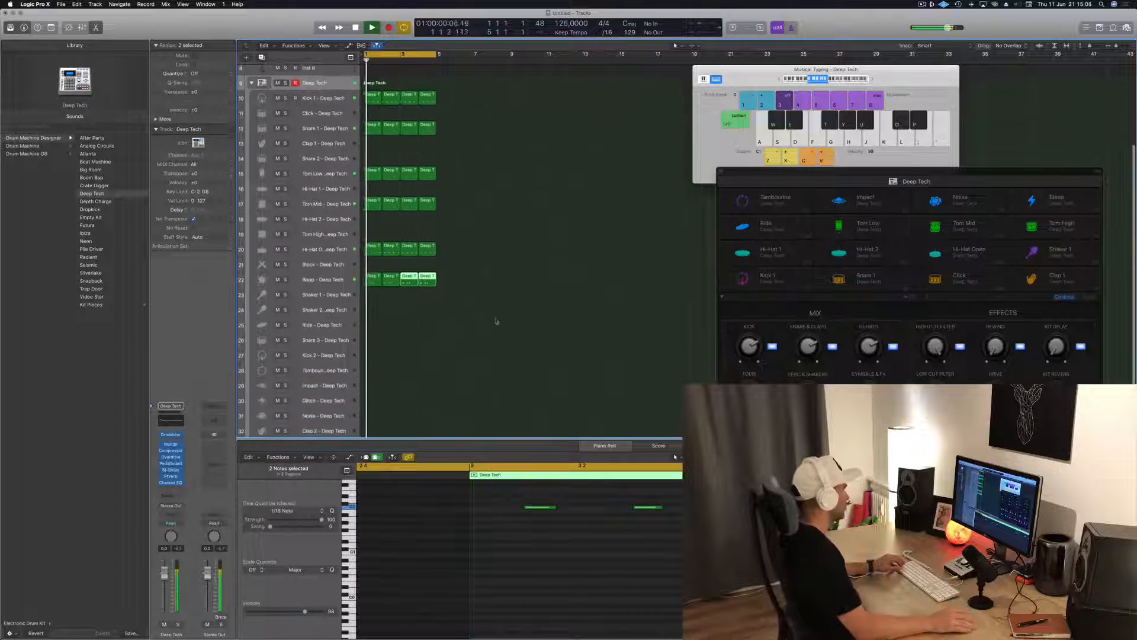
left_click(371, 121)
left_click_drag(371, 121, 369, 346)
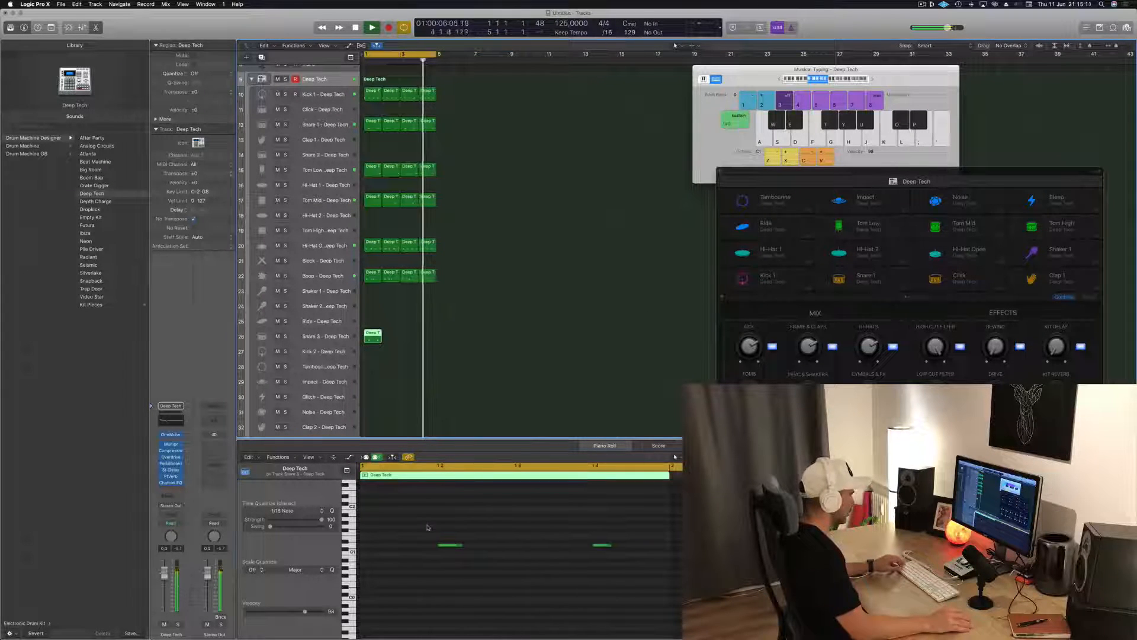
Delete the first note of the copied snare region, then raise the remaining note to the Snare 3 pitch and shift it half a beat later
left_click_drag(429, 529, 467, 555)
key("Delete")
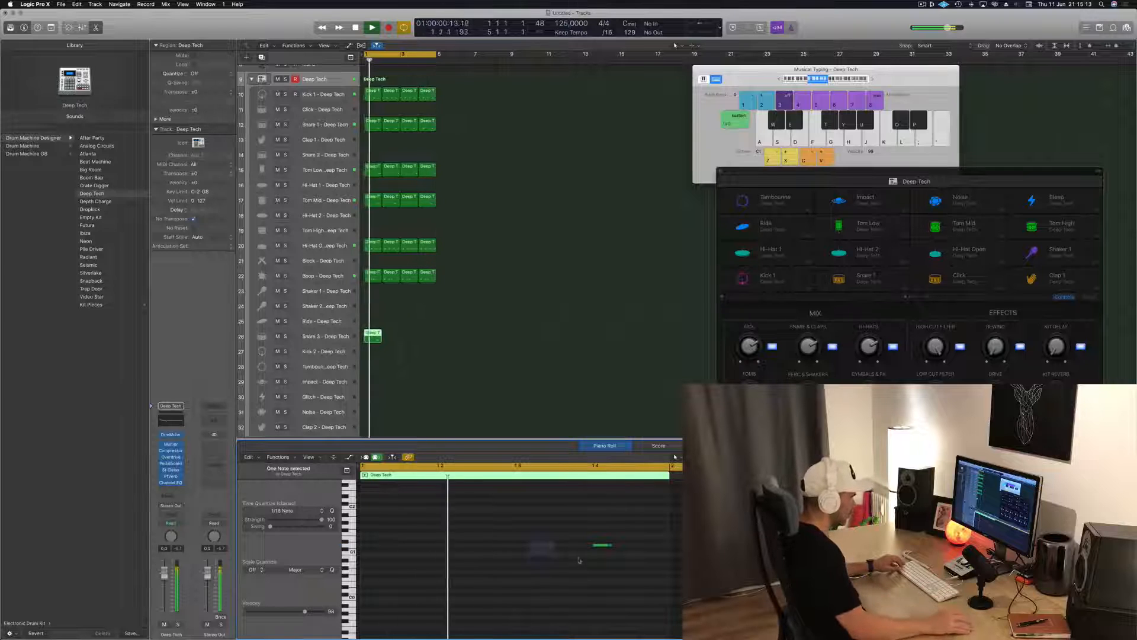
key("alt+Right")
key("alt+Right")
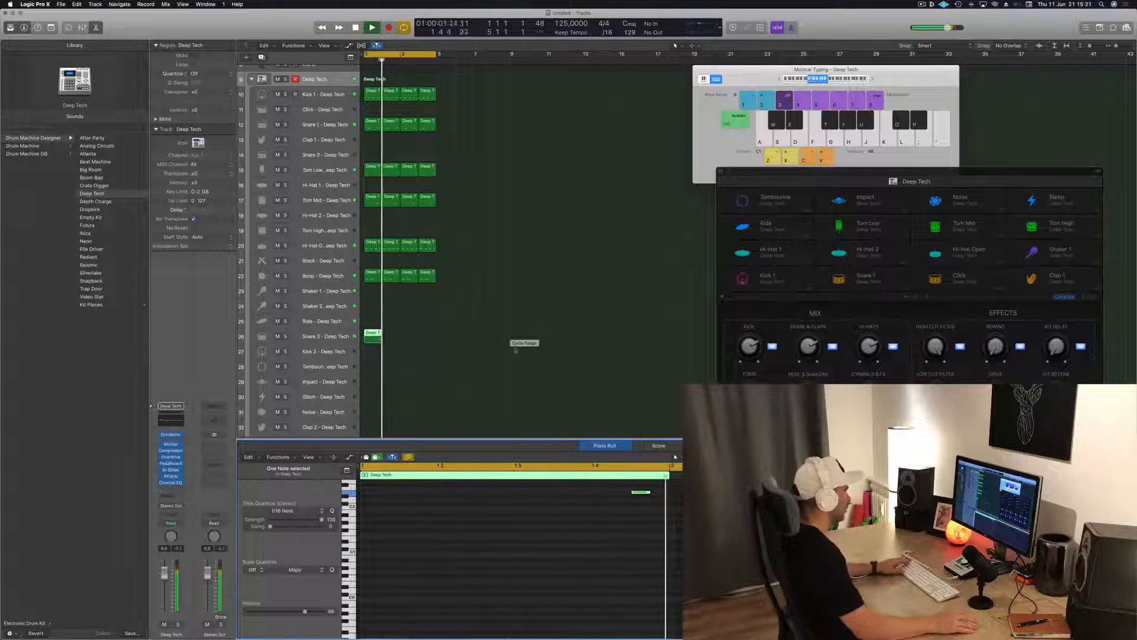
Duplicate the Snare 3 region across the four-bar loop and replace the track's sound with Snare 3 - Video Star
left_click(332, 342)
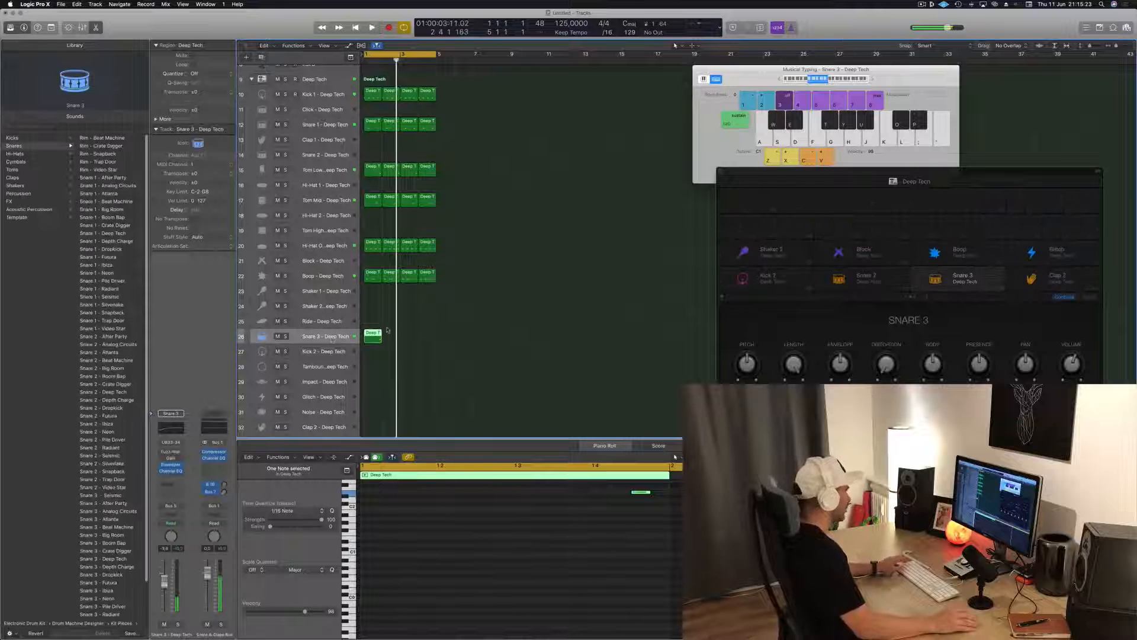
left_click_drag(384, 340, 421, 341)
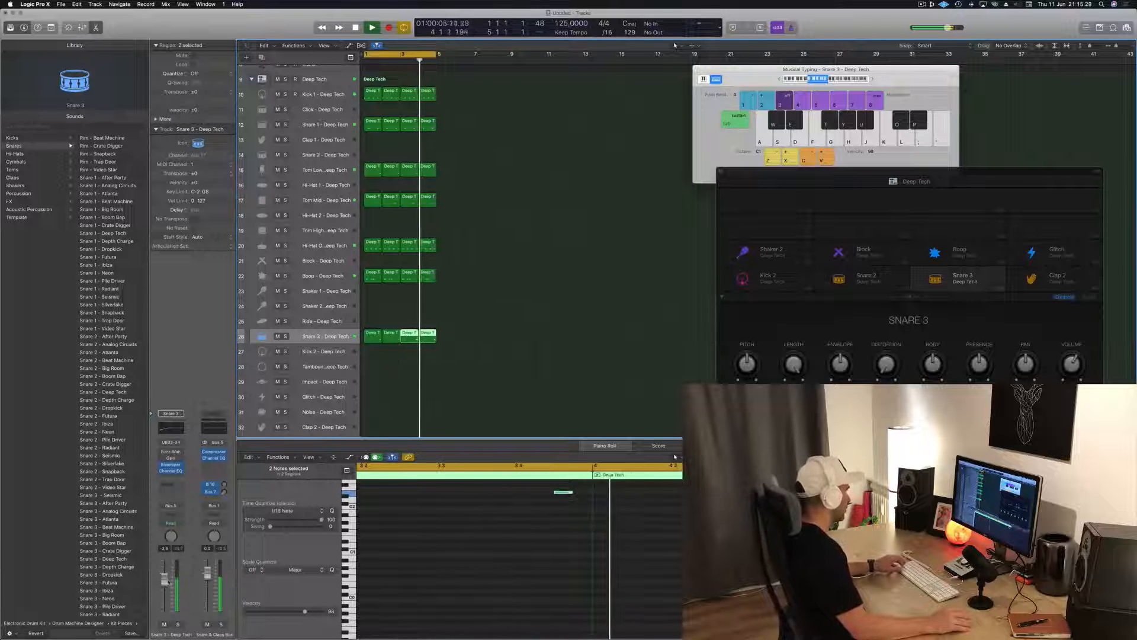
scroll(112, 606, "down", 3)
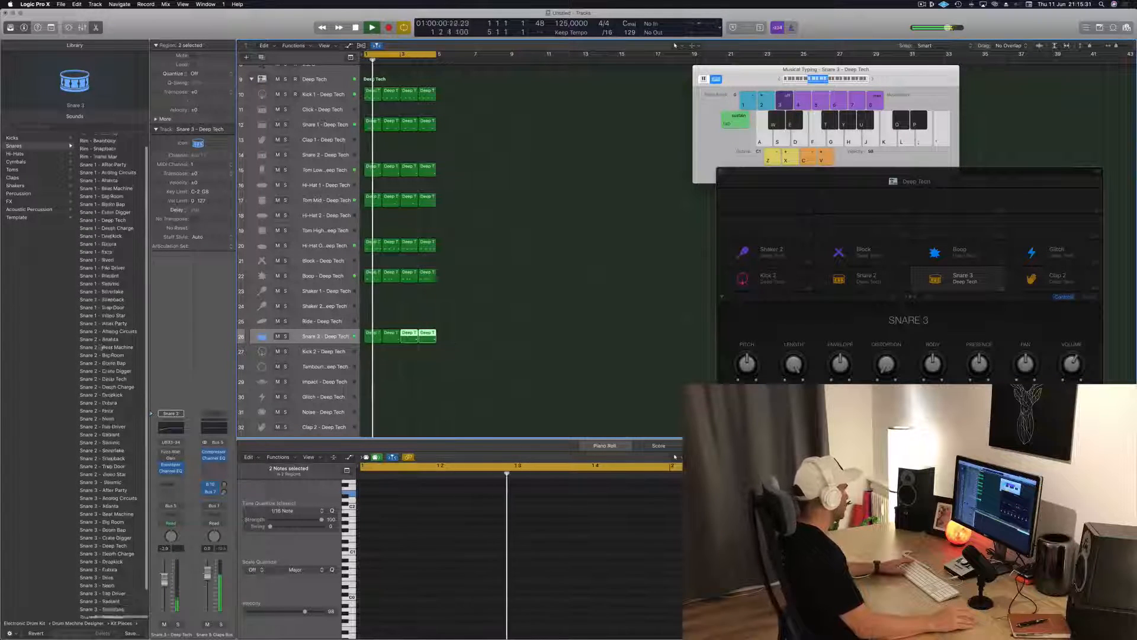
left_click(113, 607)
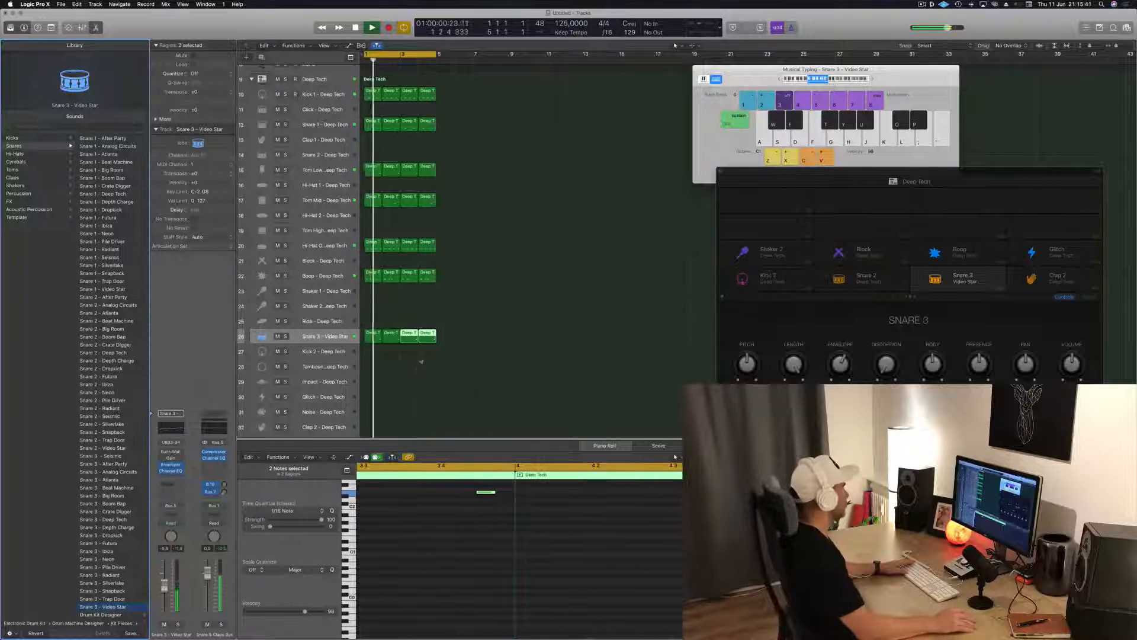
Copy the first Kick 1 region to the Shaker 2 track at bar 1
scroll(419, 368, "down", 2)
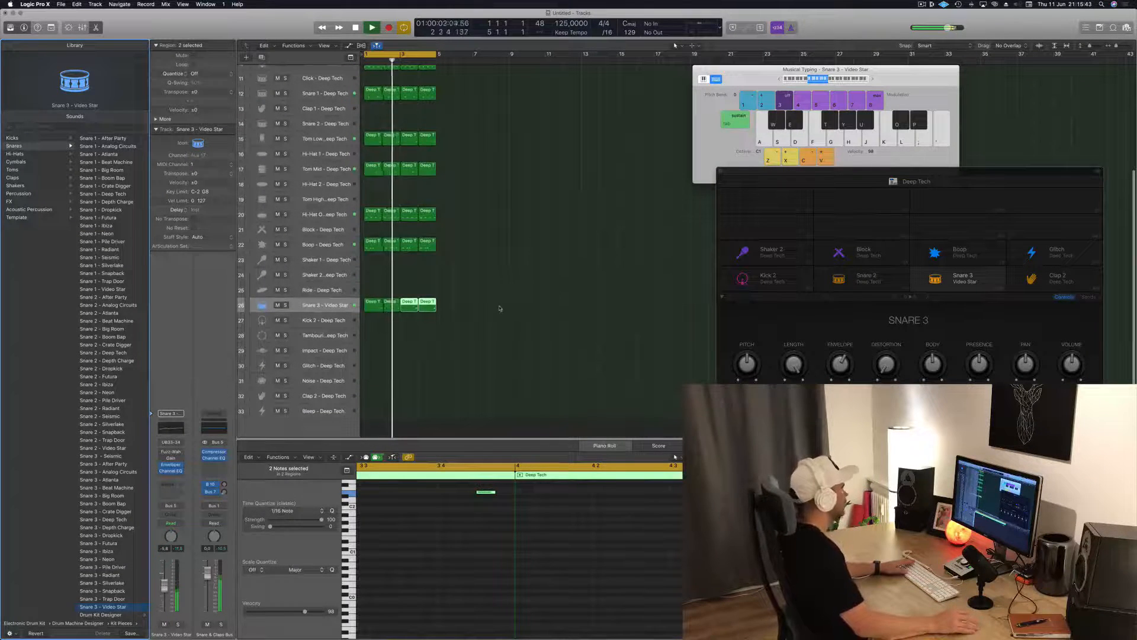
left_click(450, 337)
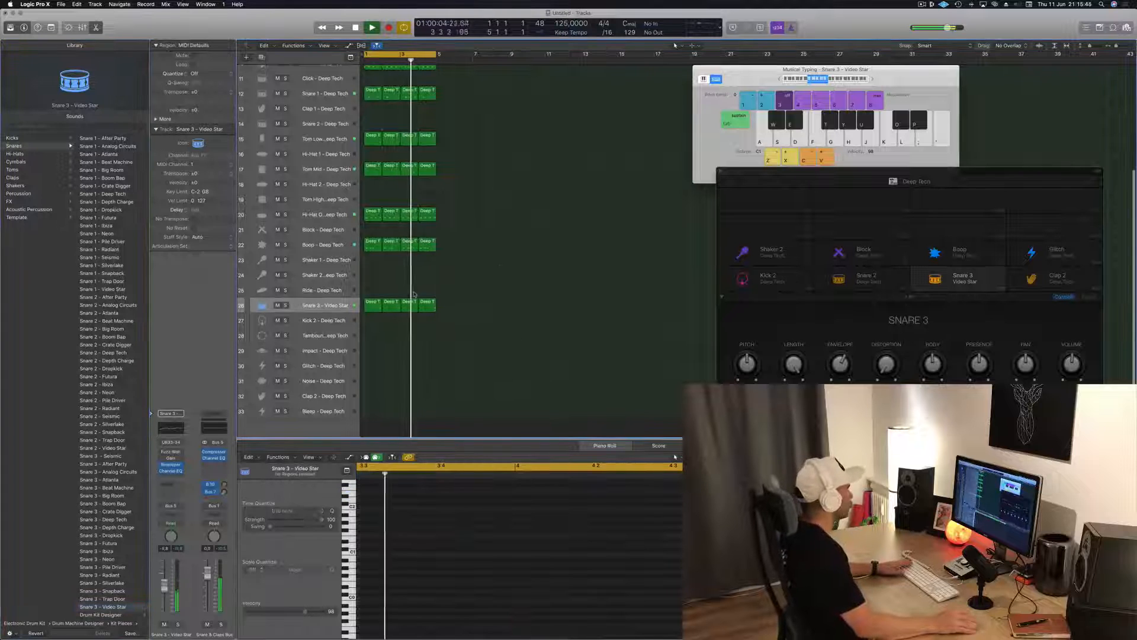
scroll(503, 311, "up", 1)
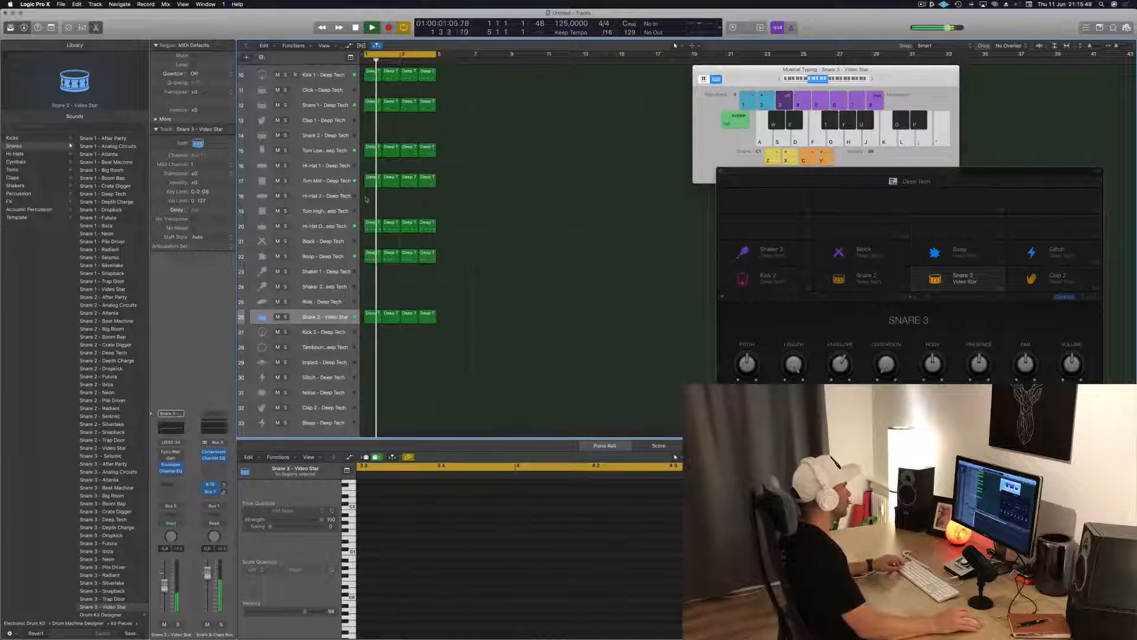
left_click_drag(371, 75, 367, 291)
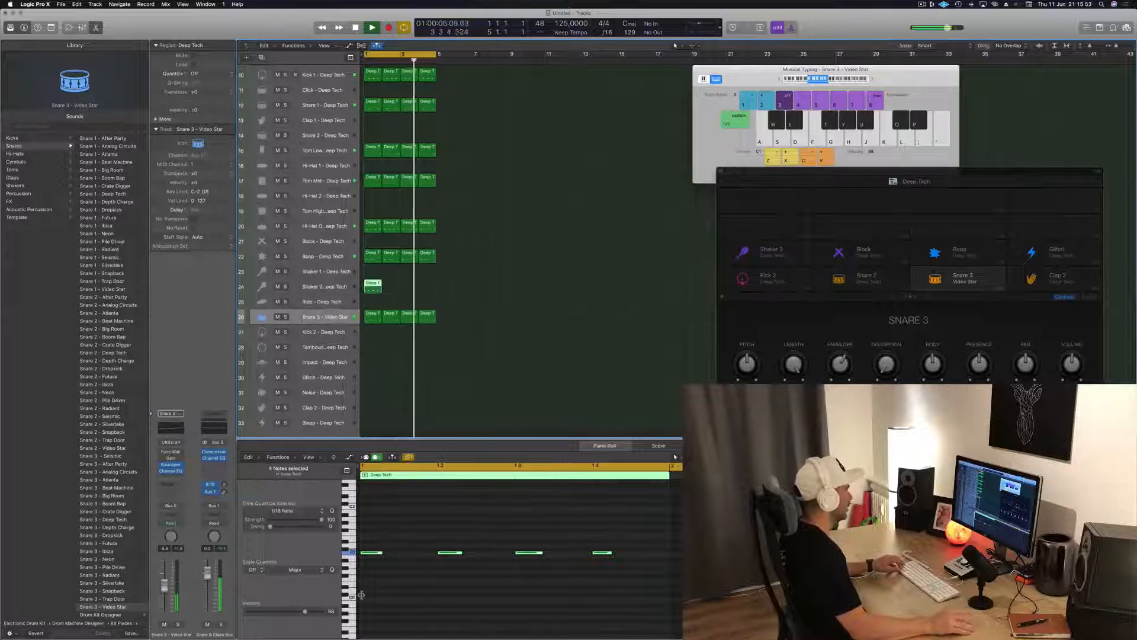
Transpose the region's four notes up to the Shaker 2 pitch and copy them half a beat later to form an eighth-note pattern
key("alt+Up")
key("alt+Up")
key("alt+Up")
key("alt+Up")
key("alt+Up")
key("alt+Up")
key("alt+Up")
key("alt+Up")
key("alt+Up")
key("alt+Up")
key("alt+Up")
key("alt+Up")
key("alt+Up")
key("alt+Up")
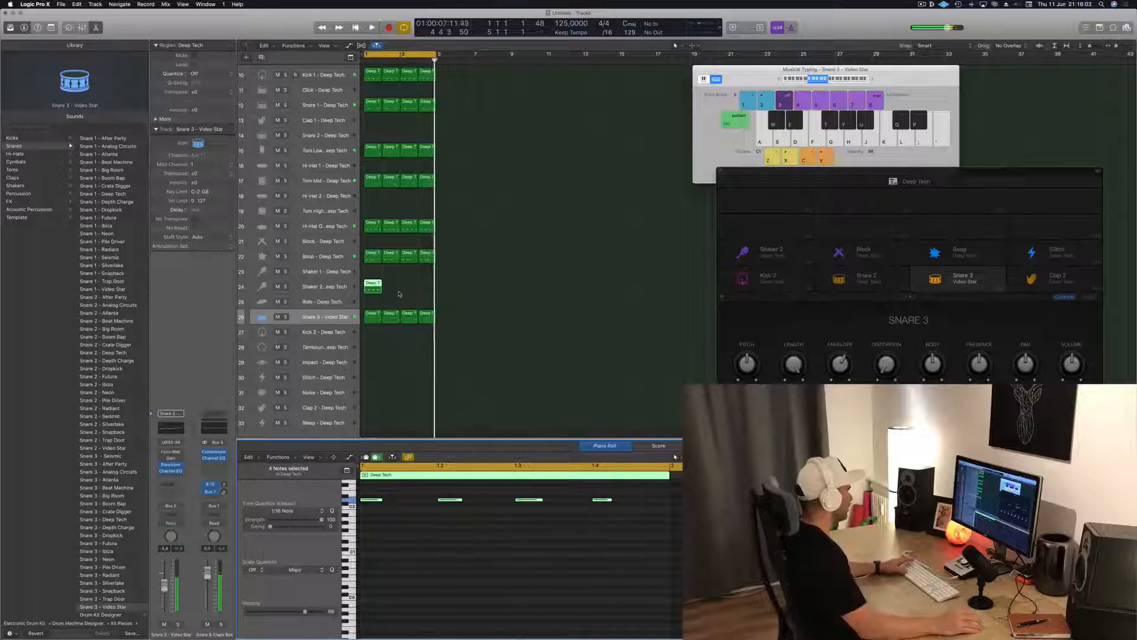
key("super+a")
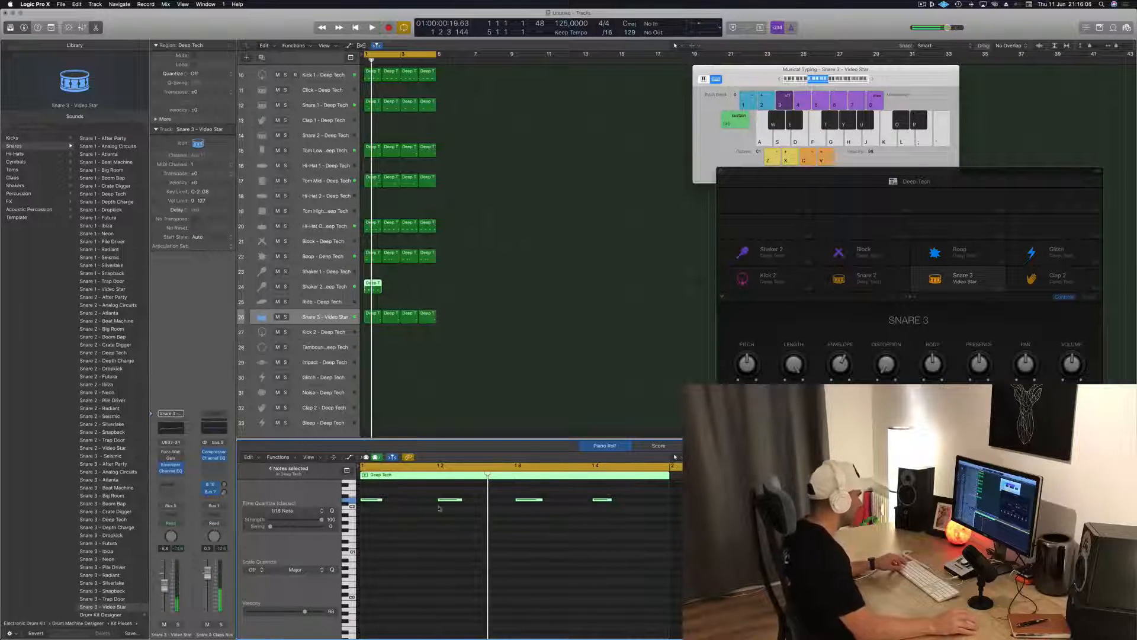
left_click_drag(388, 502, 426, 502)
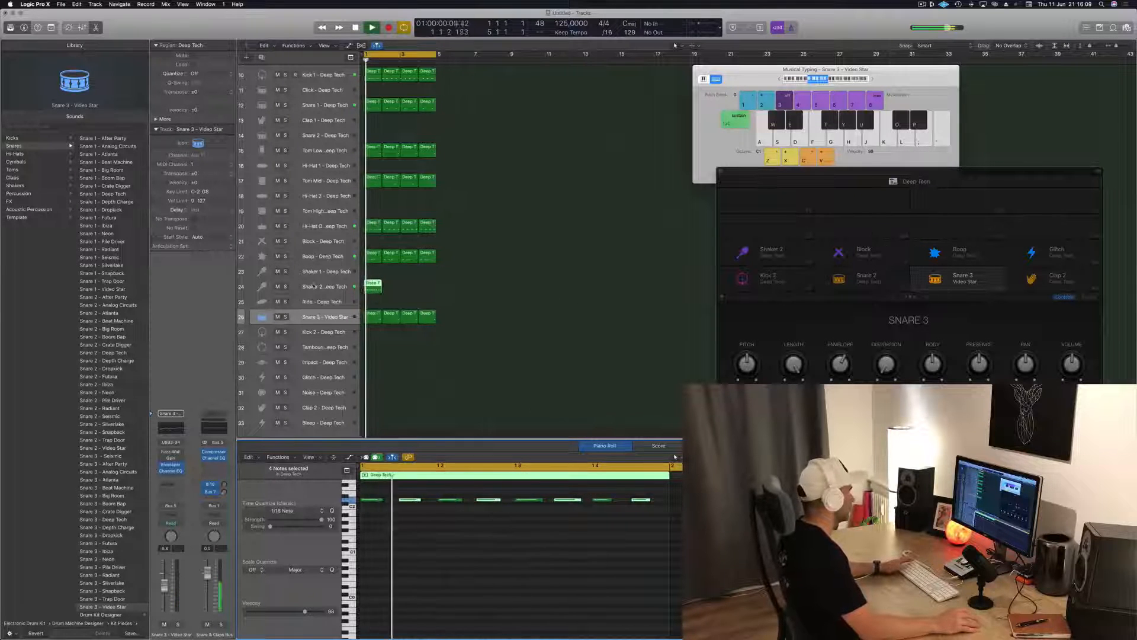
Duplicate the Shaker 2 region to fill all four bars of the loop
left_click(374, 288)
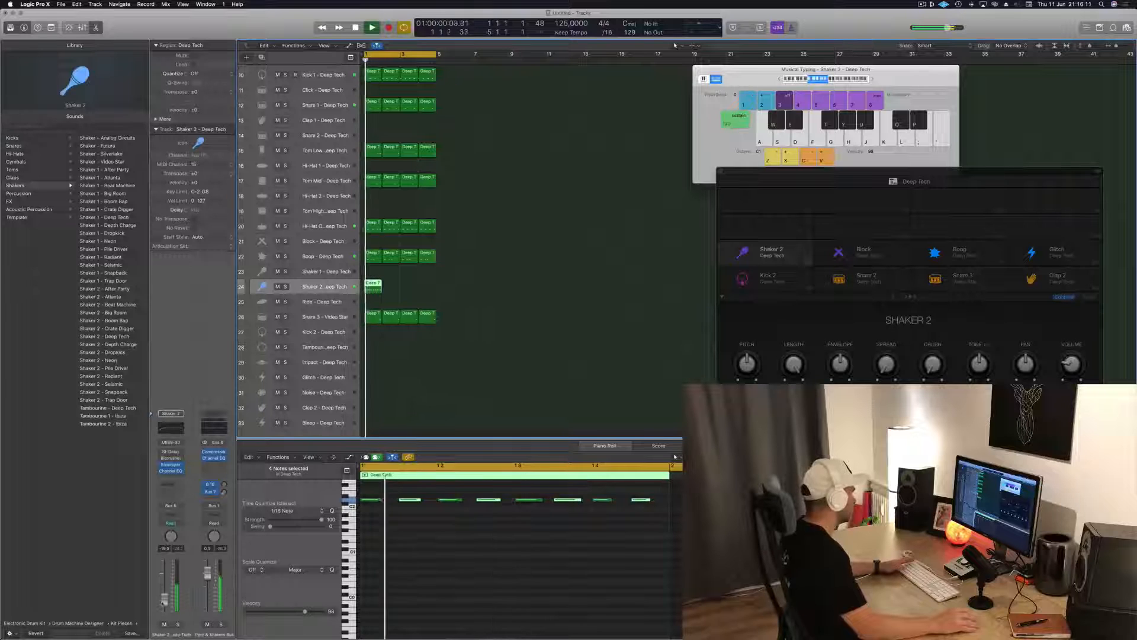
key("space")
left_click_drag(374, 288, 409, 290)
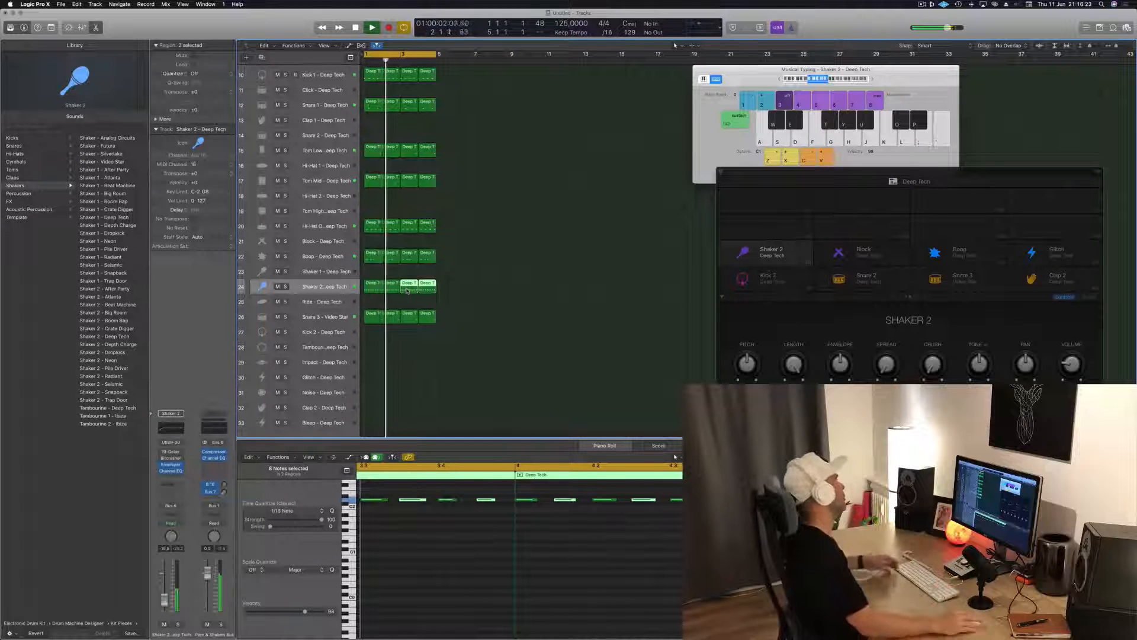
Audition the Shaker 2 track briefly in solo and enlarge its track height
key("s")
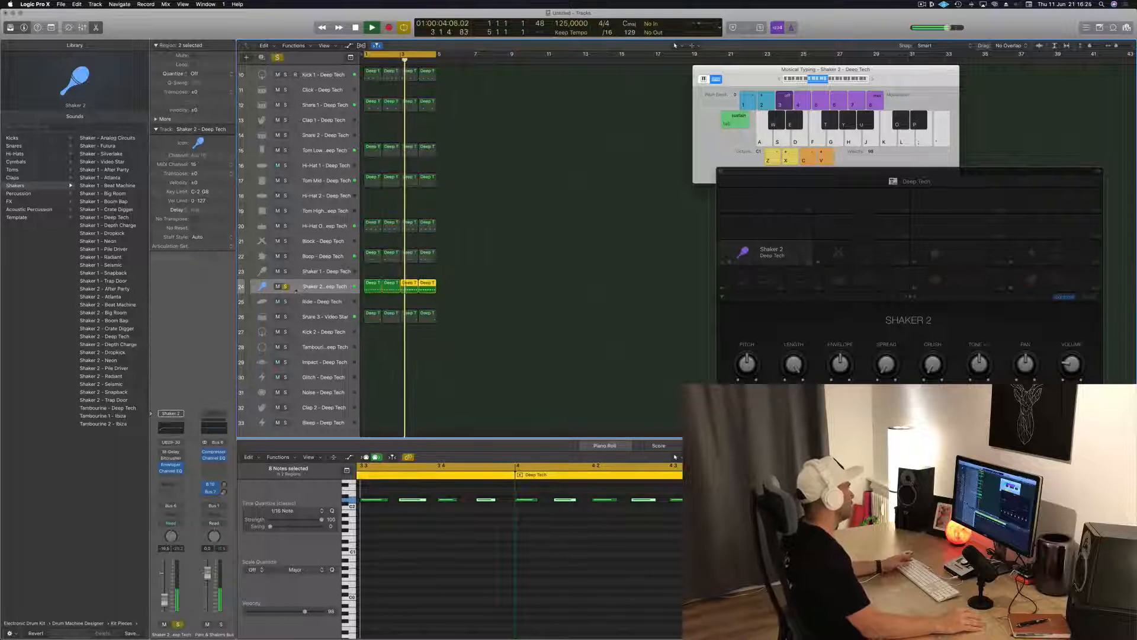
left_click(285, 286)
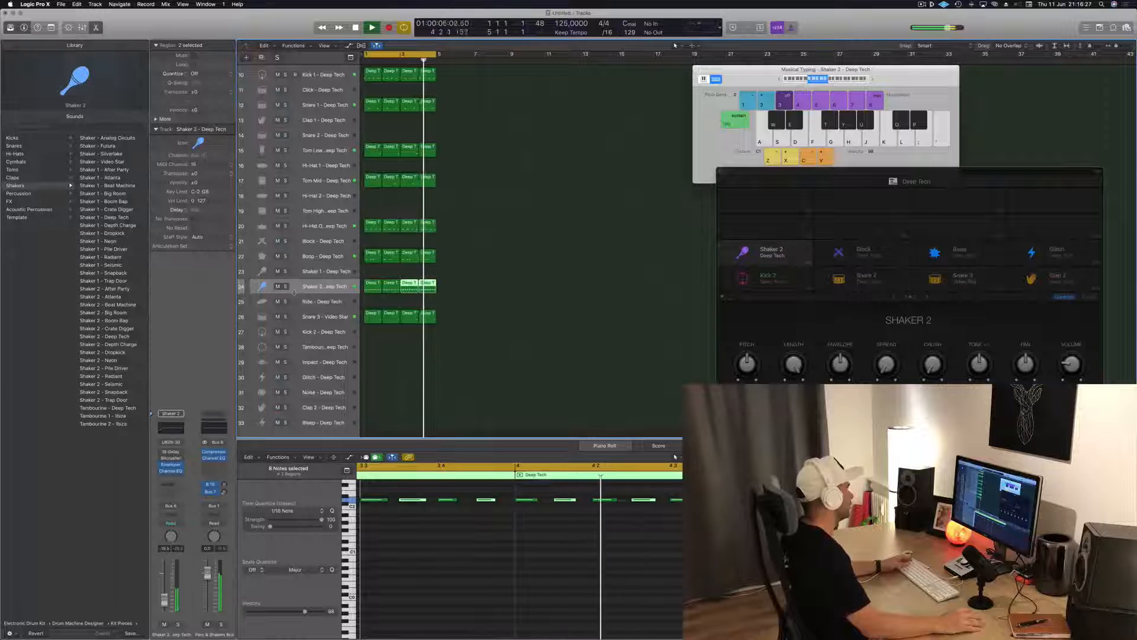
left_click_drag(293, 292, 294, 340)
left_click(502, 319)
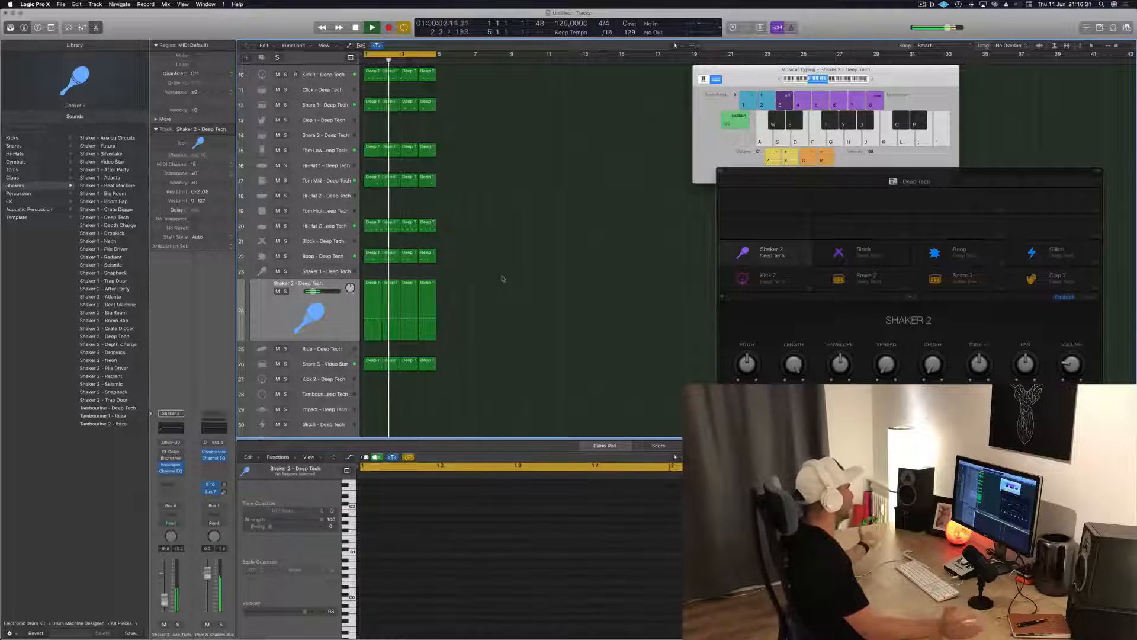
Lower the Shaker 2 channel volume slightly during playback and select the track's regions
scroll(502, 278, "down", 1)
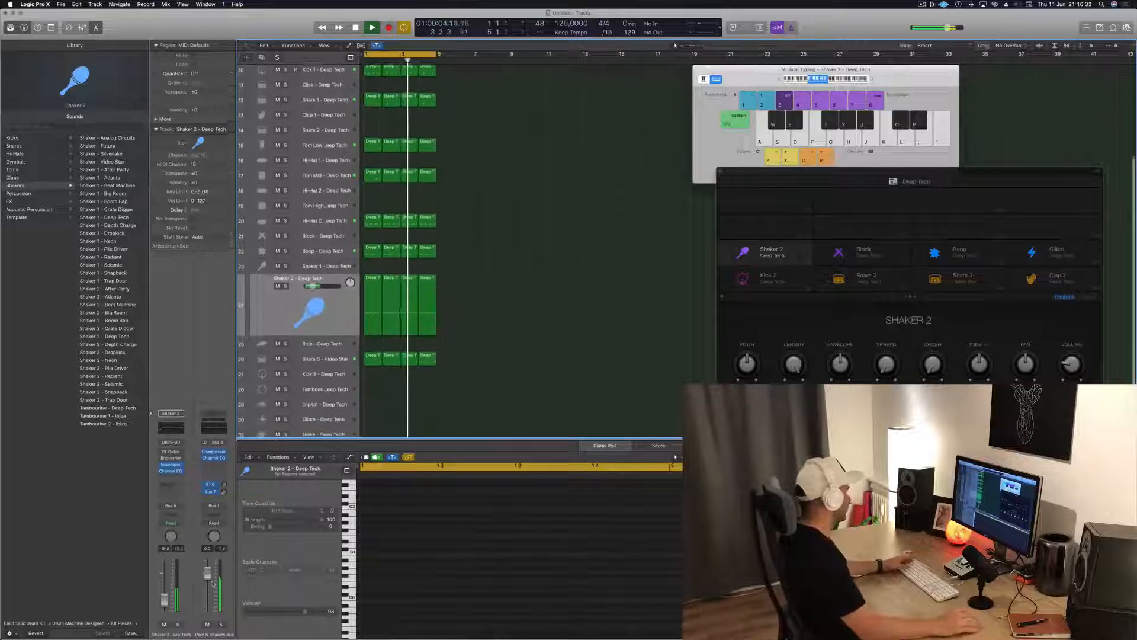
left_click_drag(166, 603, 167, 606)
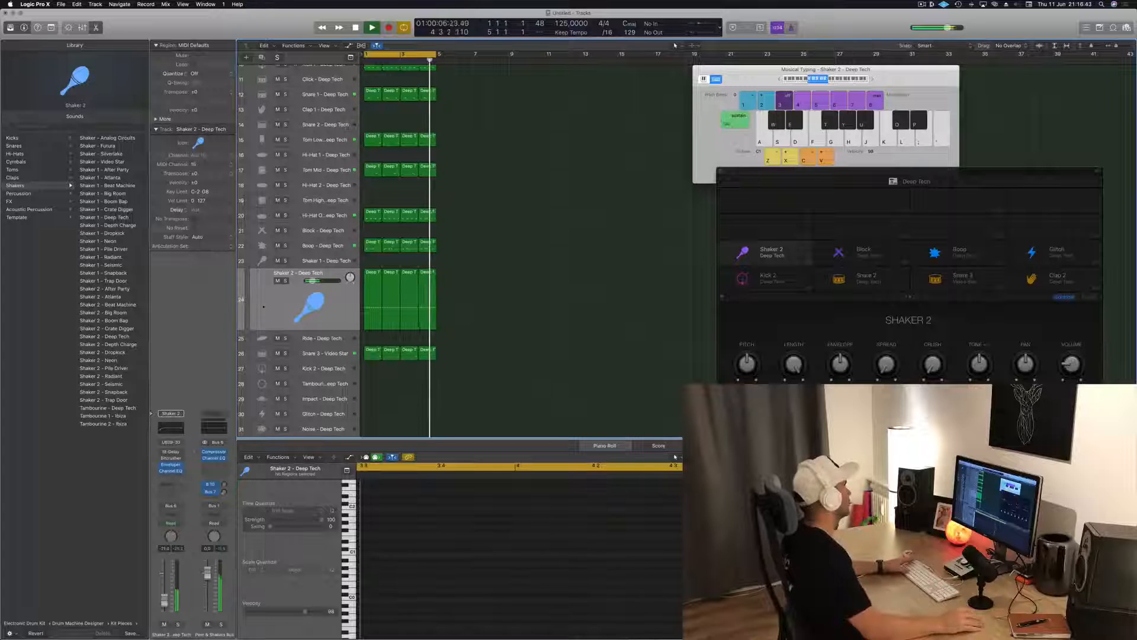
left_click(396, 318)
Copy the first Hi-Hat Open region to the Block track at bar 1 and transpose its four notes up to the Block pitch
scroll(462, 267, "up", 2)
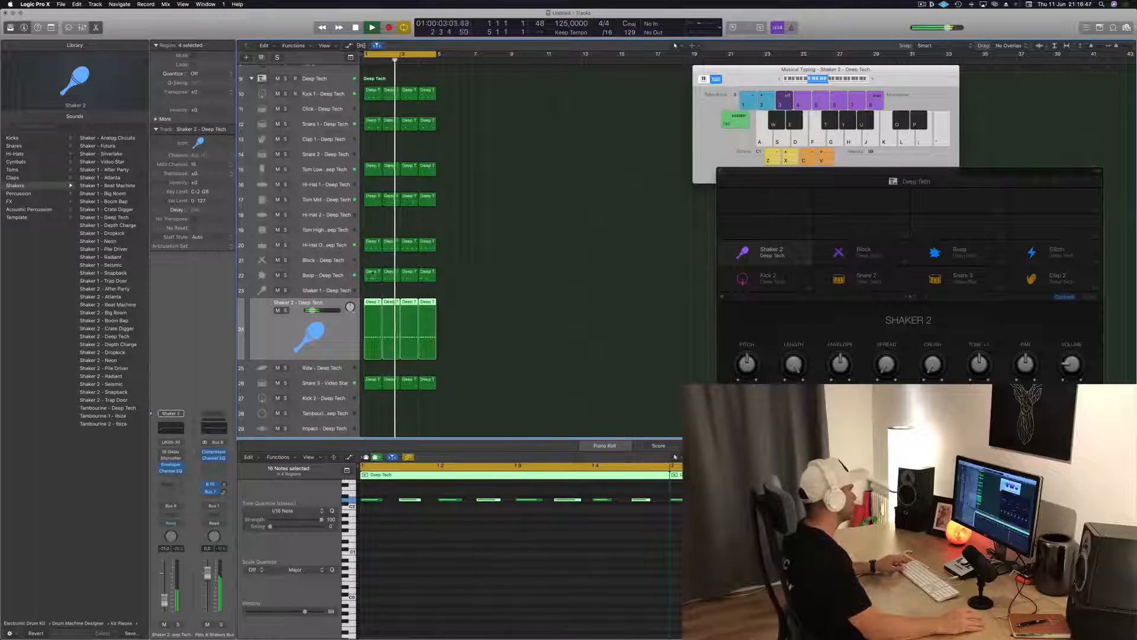
left_click(372, 245)
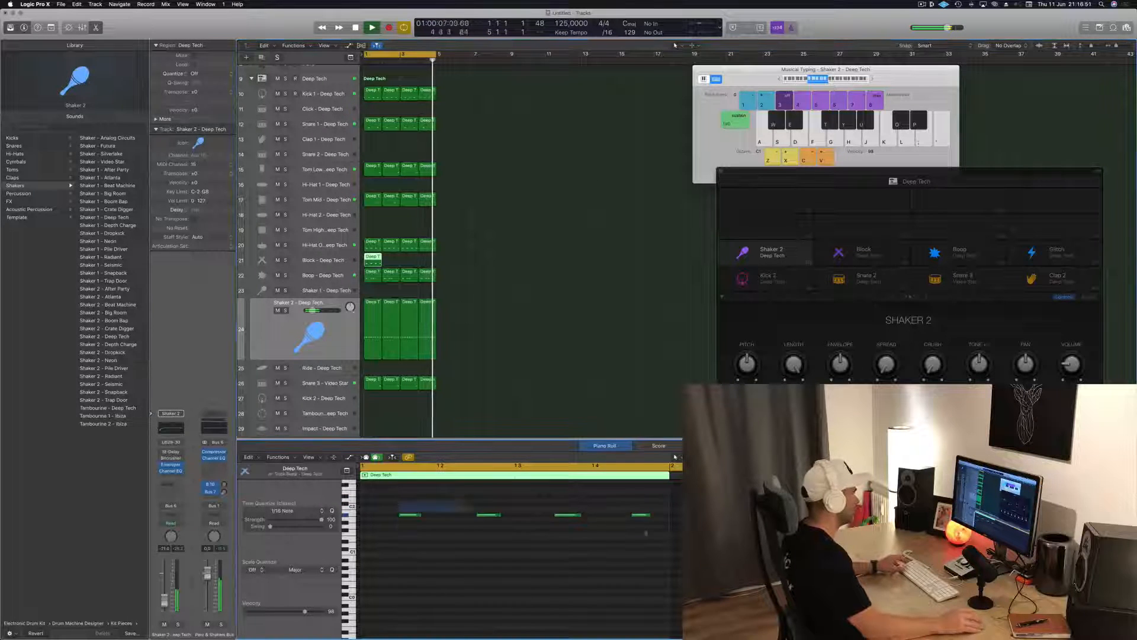
key("space")
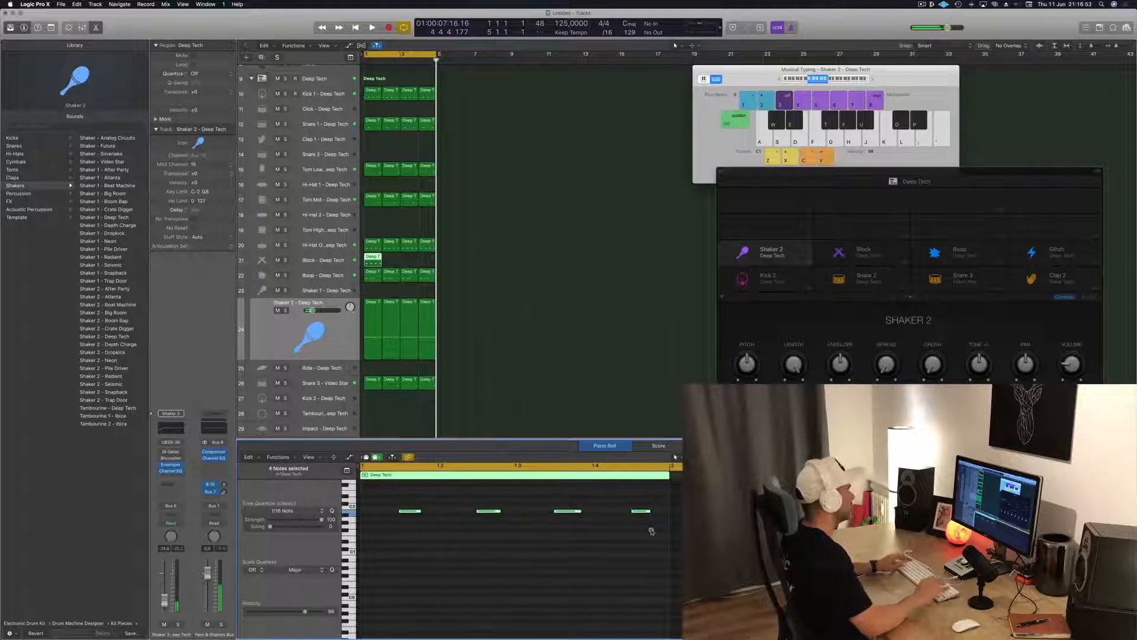
key("space")
scroll(474, 543, "left", 2)
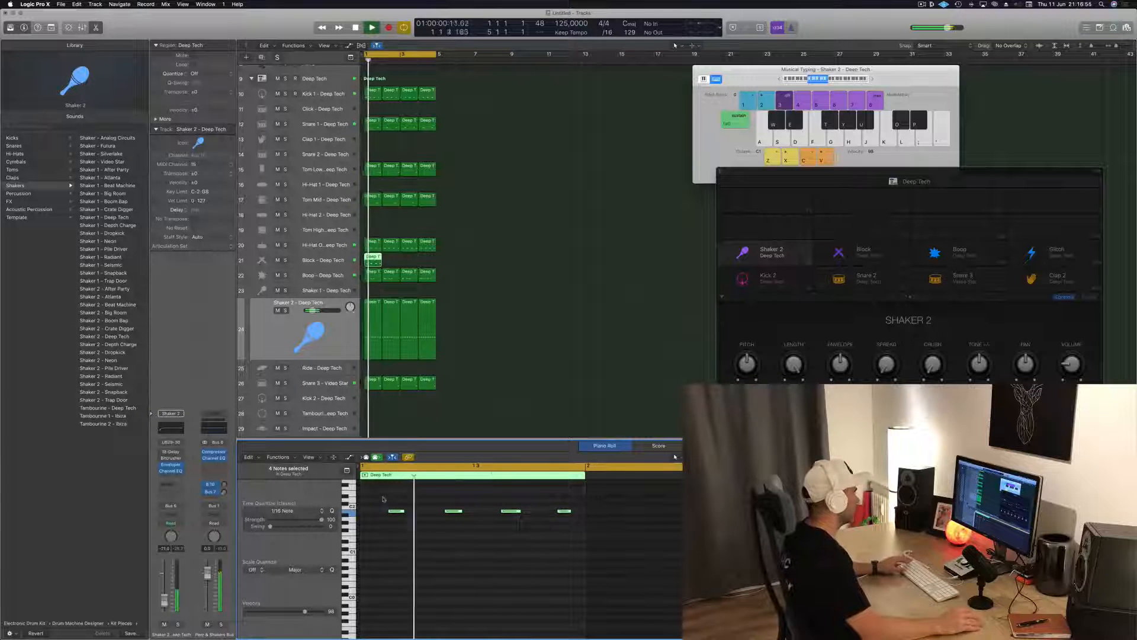
Shift all four Block notes two sixteenths later, and move the middle remaining note one sixteenth earlier
key("super+a")
key("alt+Right")
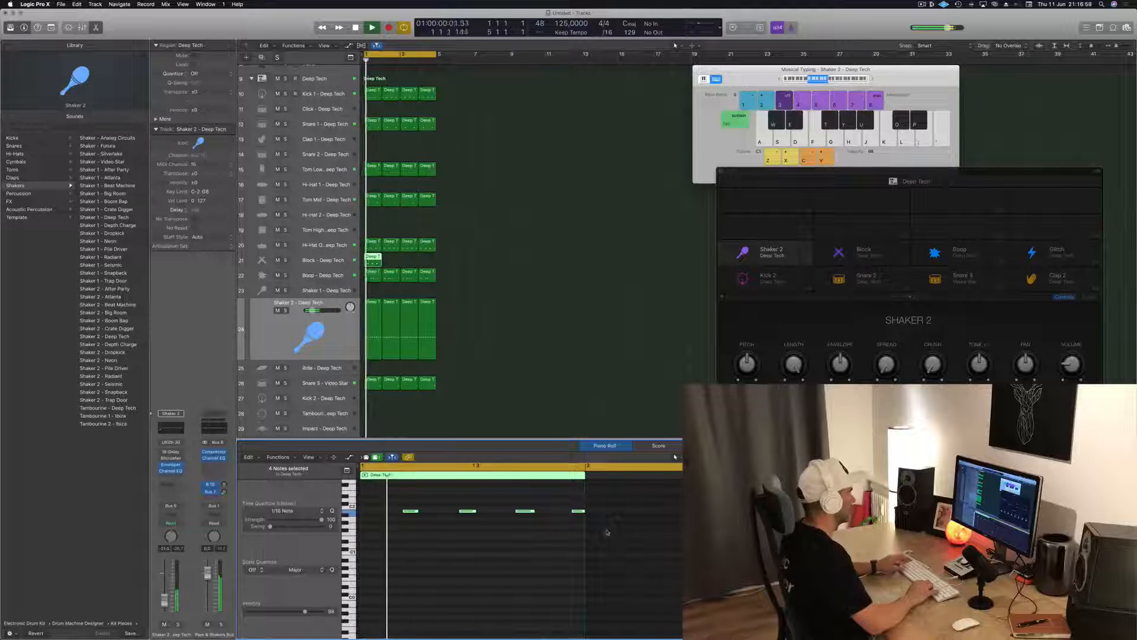
key("alt+Right")
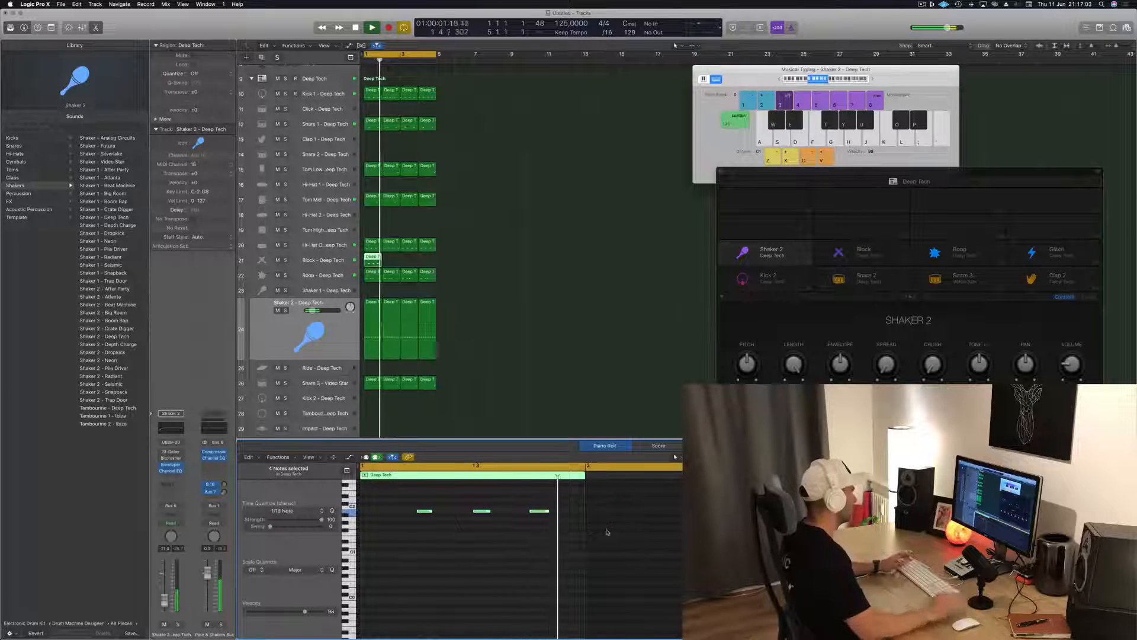
left_click(479, 522)
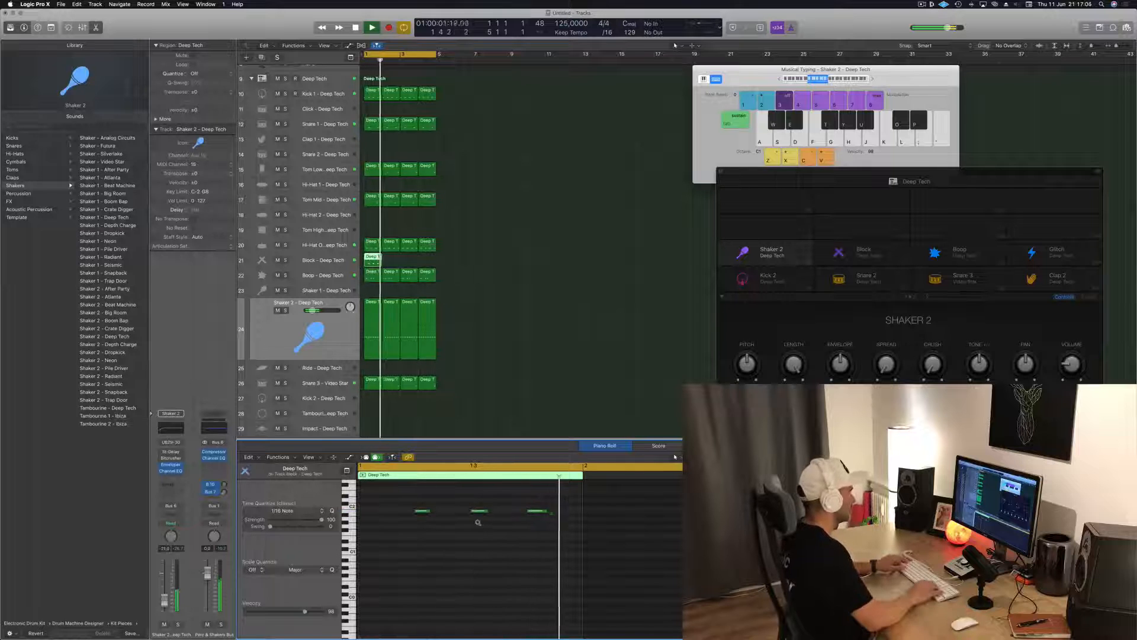
left_click(479, 510)
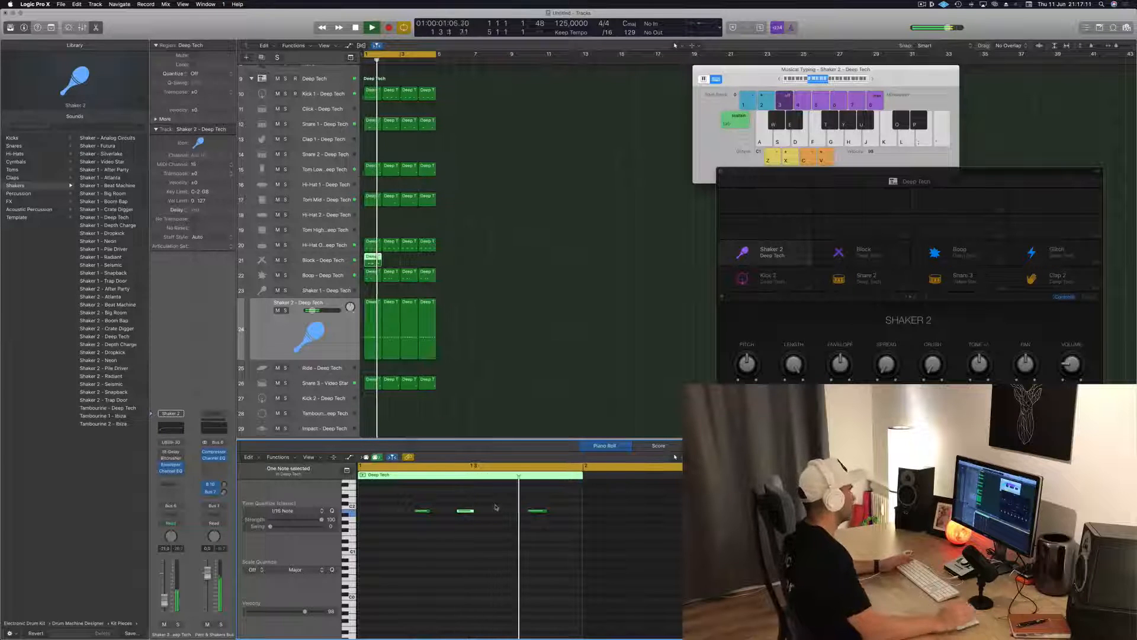
Duplicate the Block region to fill all four bars and lower the Block channel volume during playback
left_click_drag(368, 259, 404, 264)
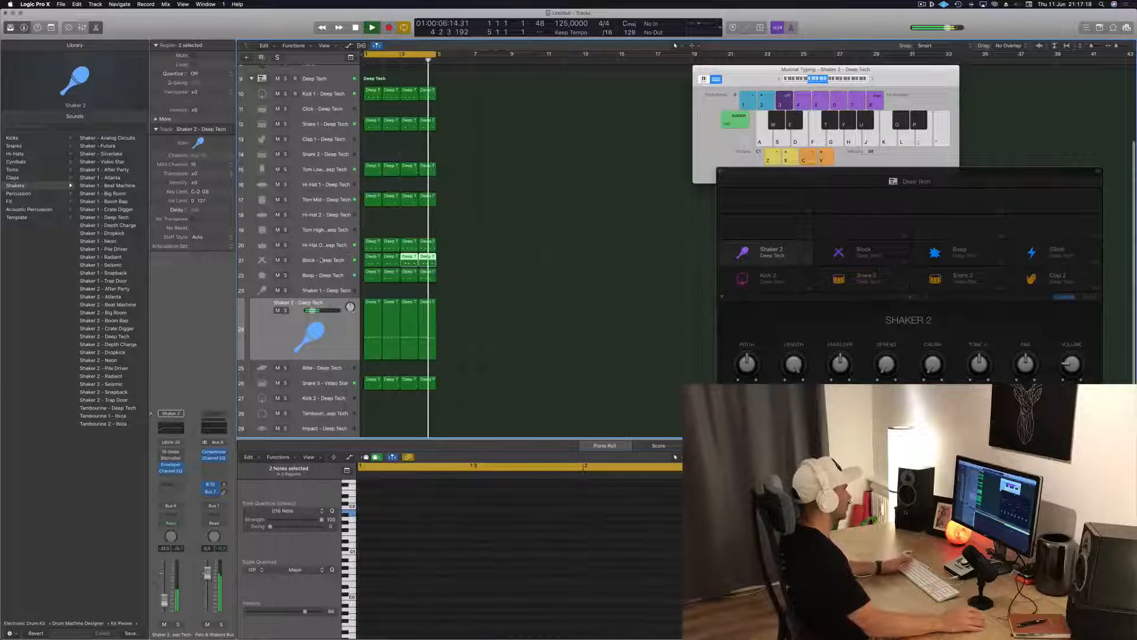
left_click(321, 261)
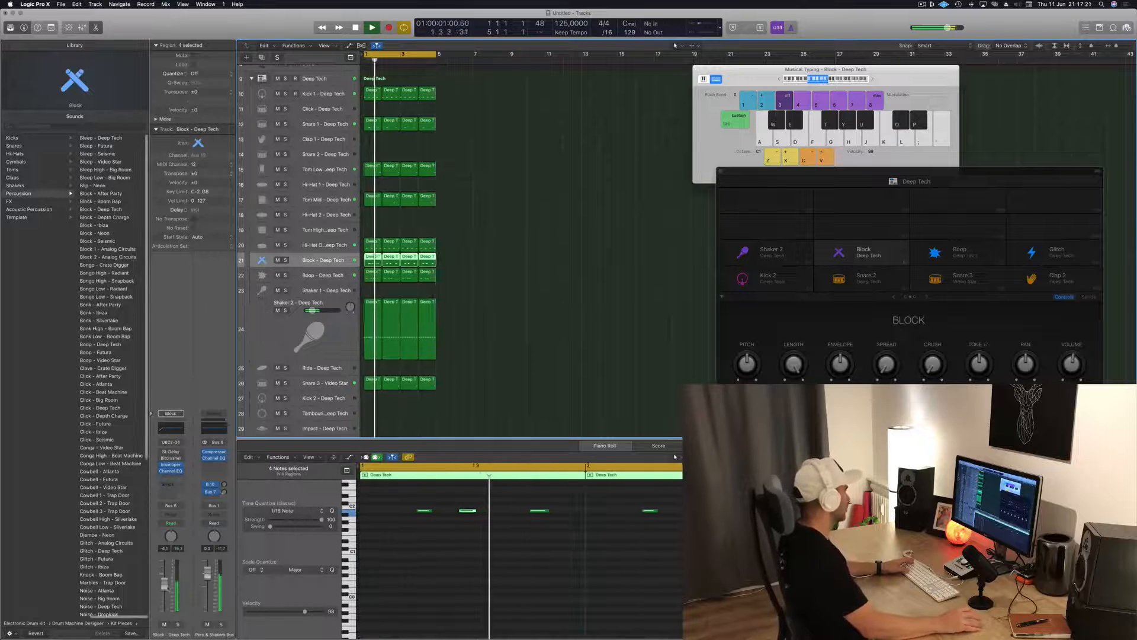
left_click_drag(164, 590, 163, 592)
Enable the Stereo Delay already inserted on the Block channel, check its settings, and close its window
right_click(170, 452)
left_click(170, 453, "alt")
left_click(170, 453)
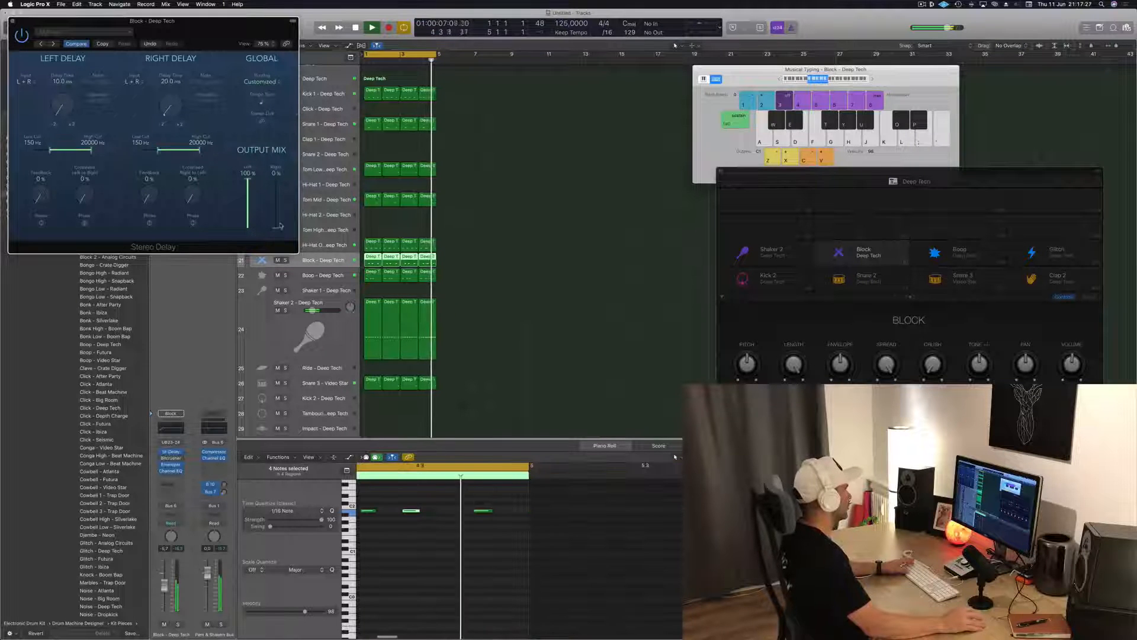
left_click_drag(205, 29, 673, 294)
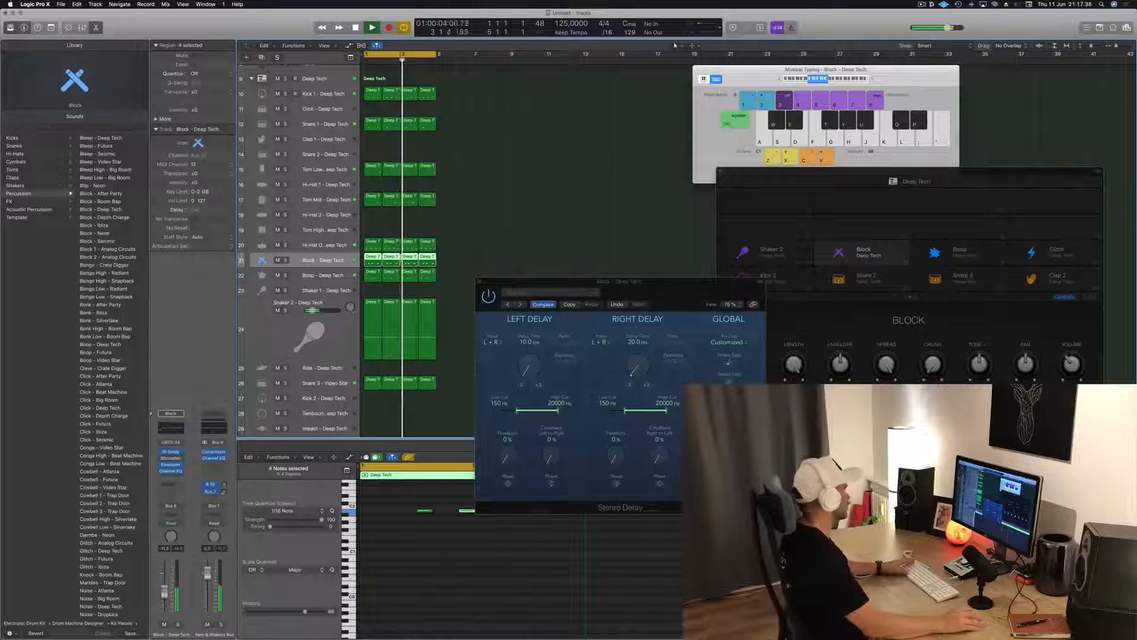
left_click(485, 277)
Open Alchemy on the Inst 1 track and load the 808 Bass preset from the Bass category
scroll(333, 78, "up", 5)
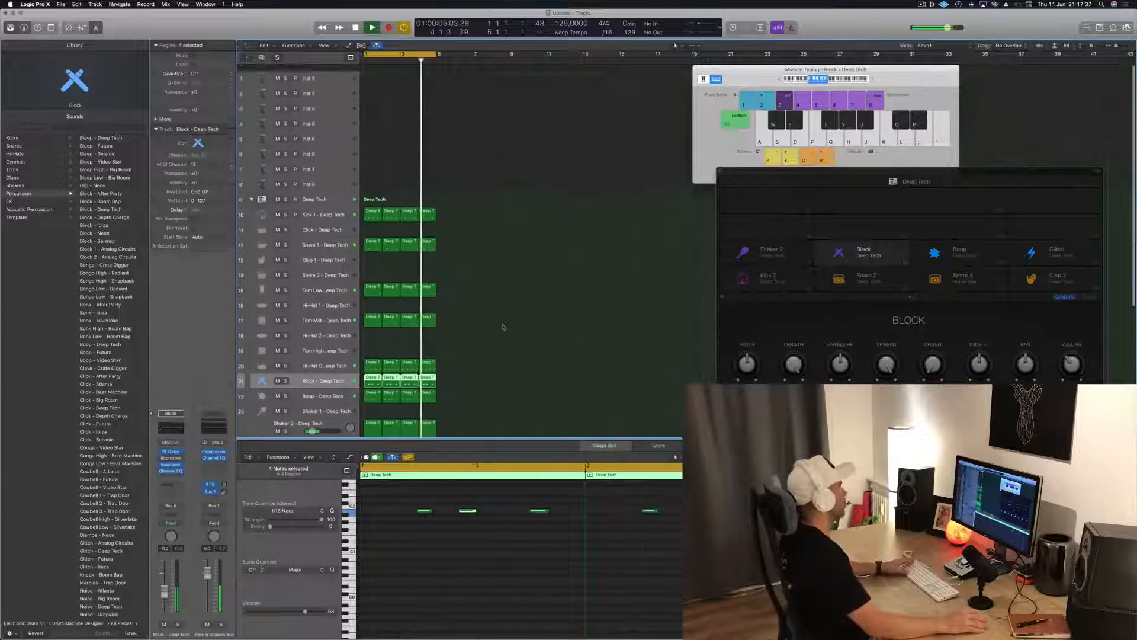
left_click(333, 77)
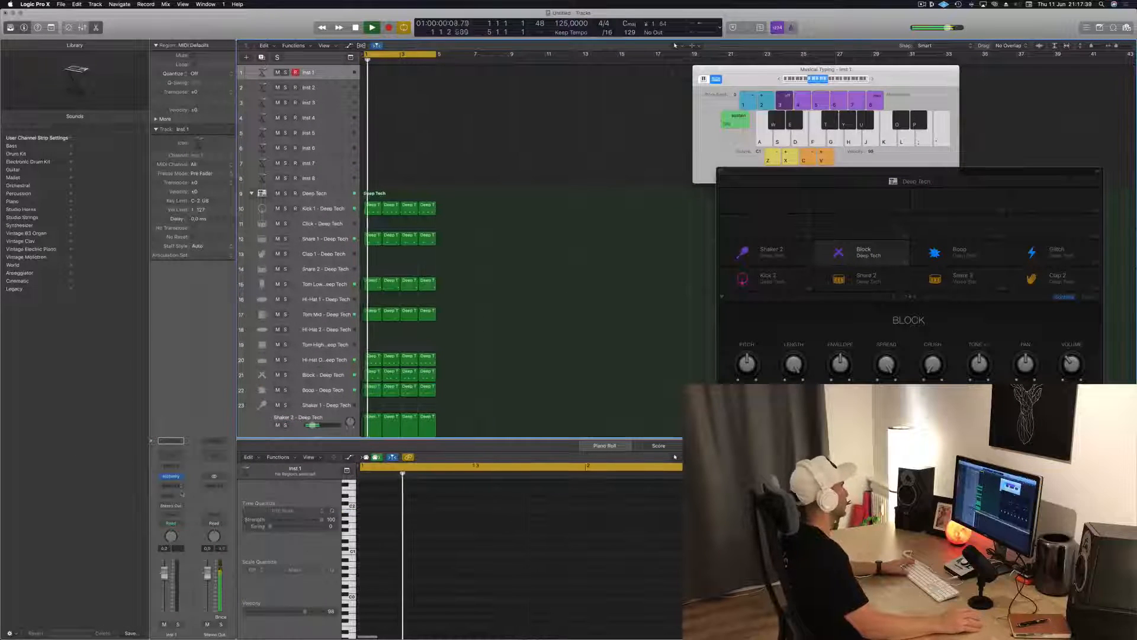
left_click(171, 476)
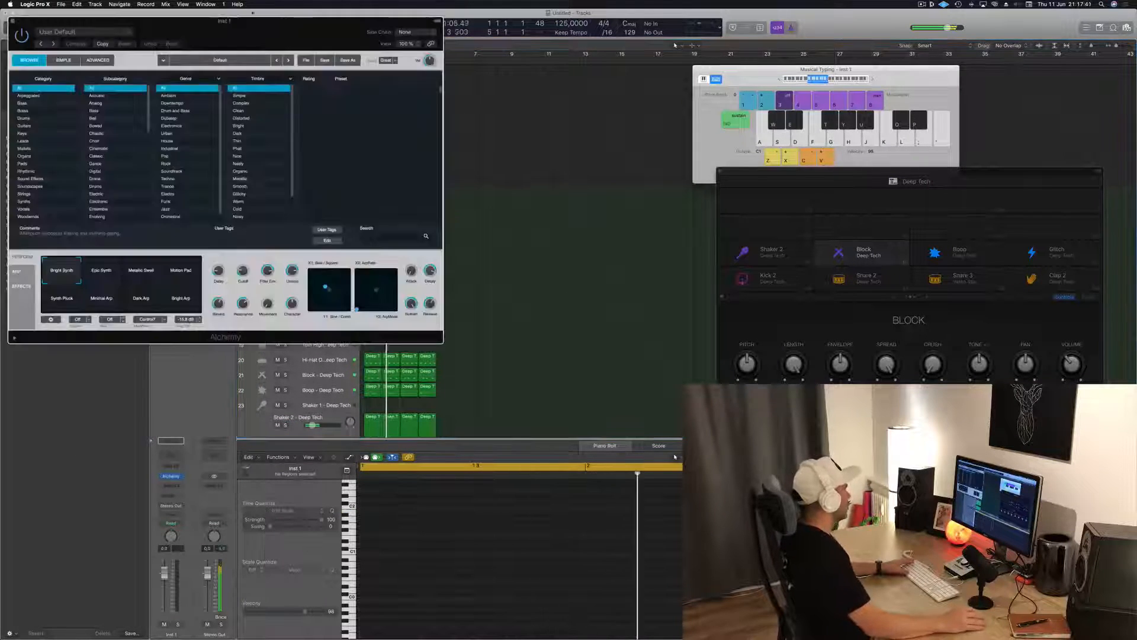
left_click_drag(219, 12, 674, 158)
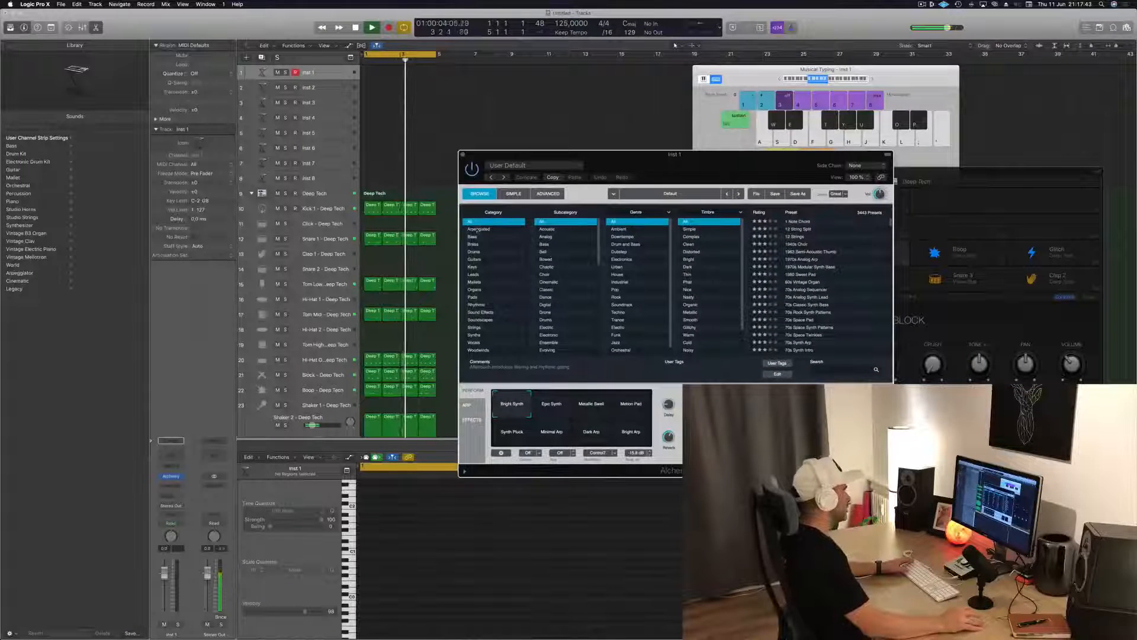
left_click(472, 237)
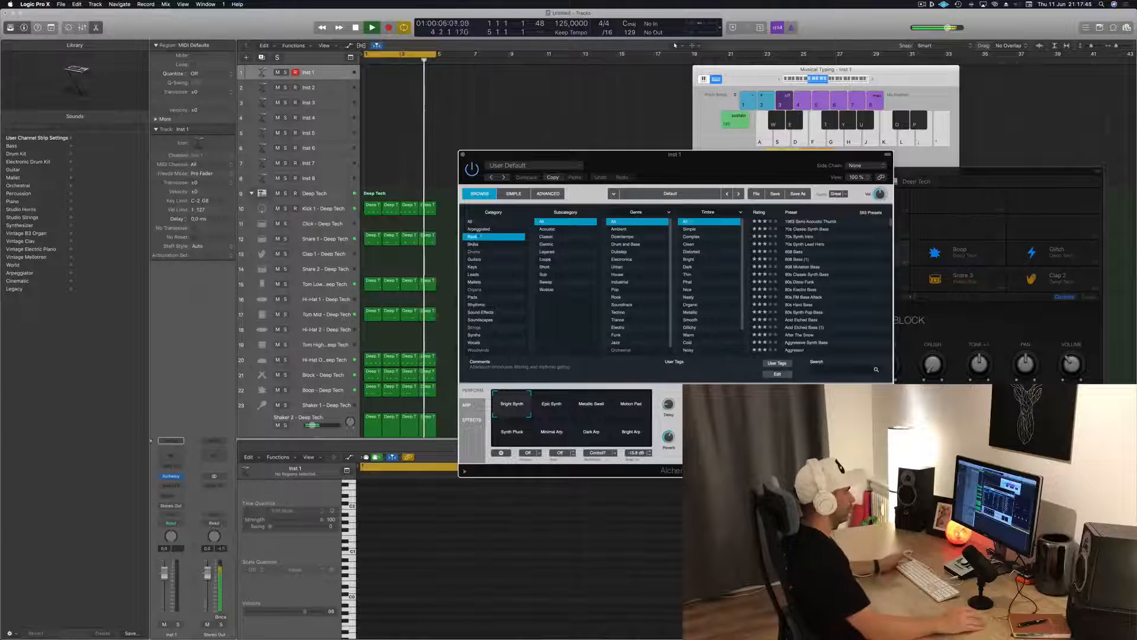
left_click(797, 252)
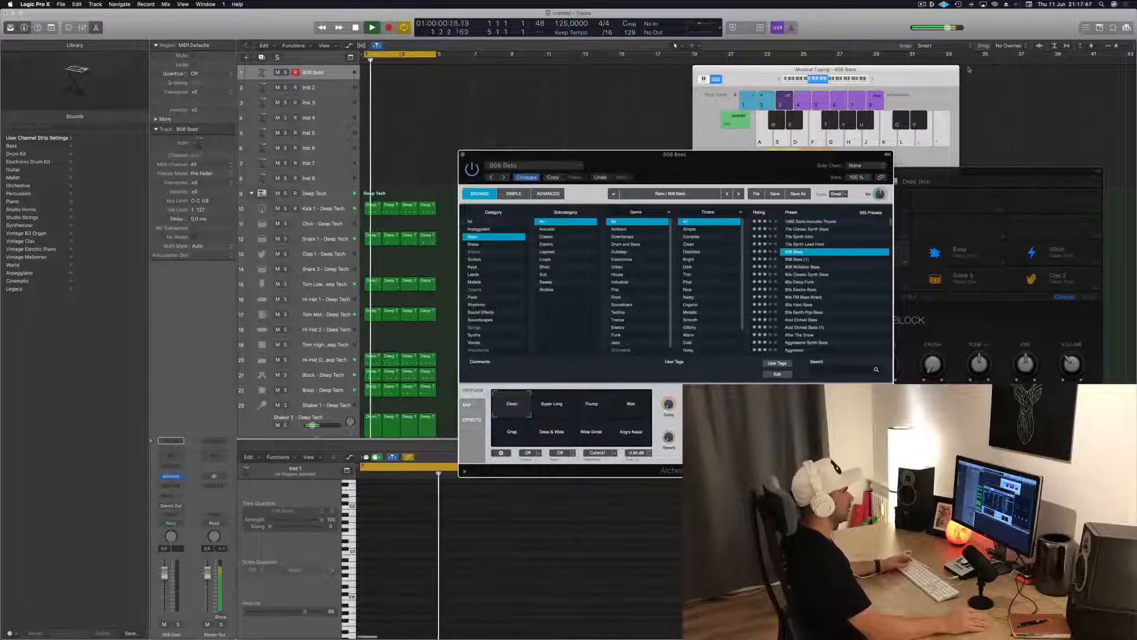
Repeat all the four-bar drum regions up to bar 17 and extend the cycle range to the same length
left_click_drag(916, 73, 946, 82)
left_click(430, 111)
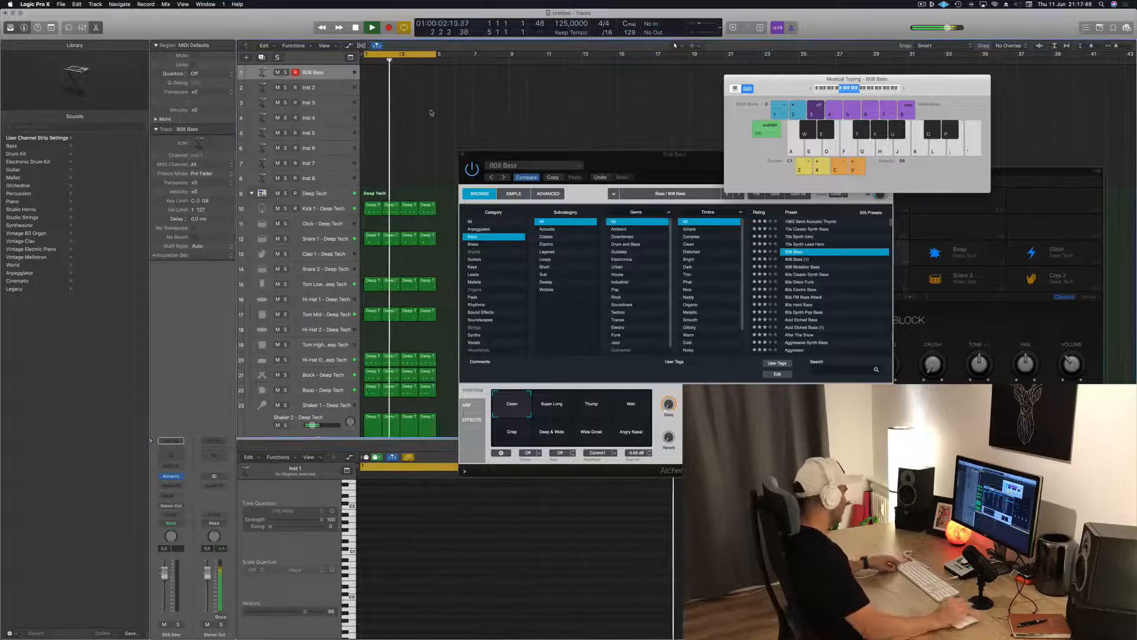
key("super+a")
key("super+r")
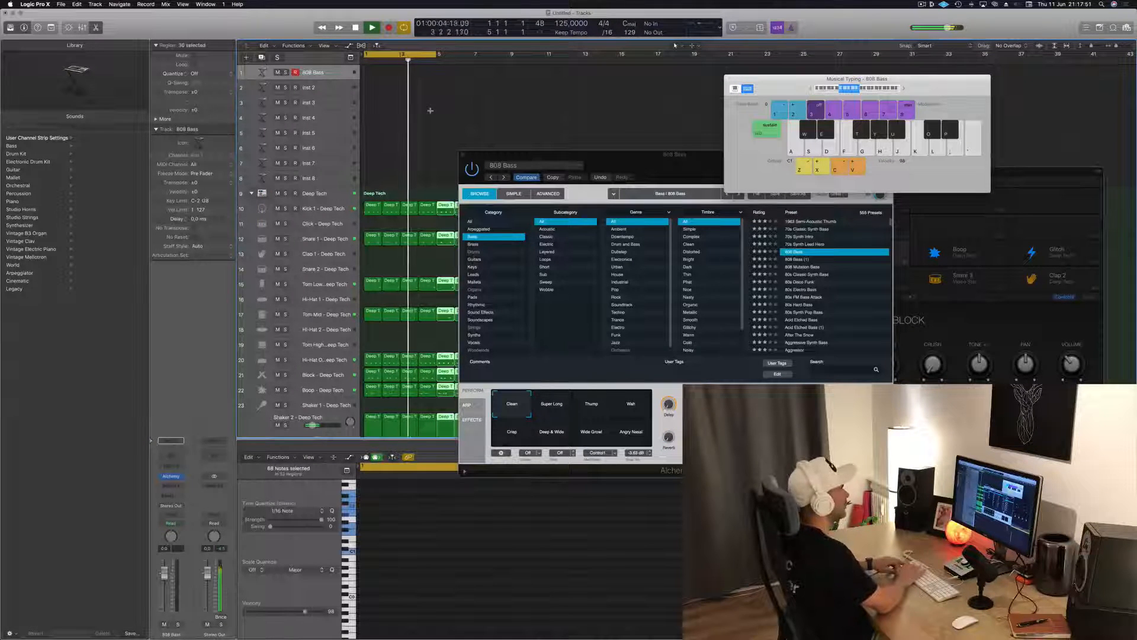
left_click_drag(692, 155, 954, 240)
key("space")
left_click(433, 55)
left_click(429, 54)
left_click_drag(438, 55, 652, 68)
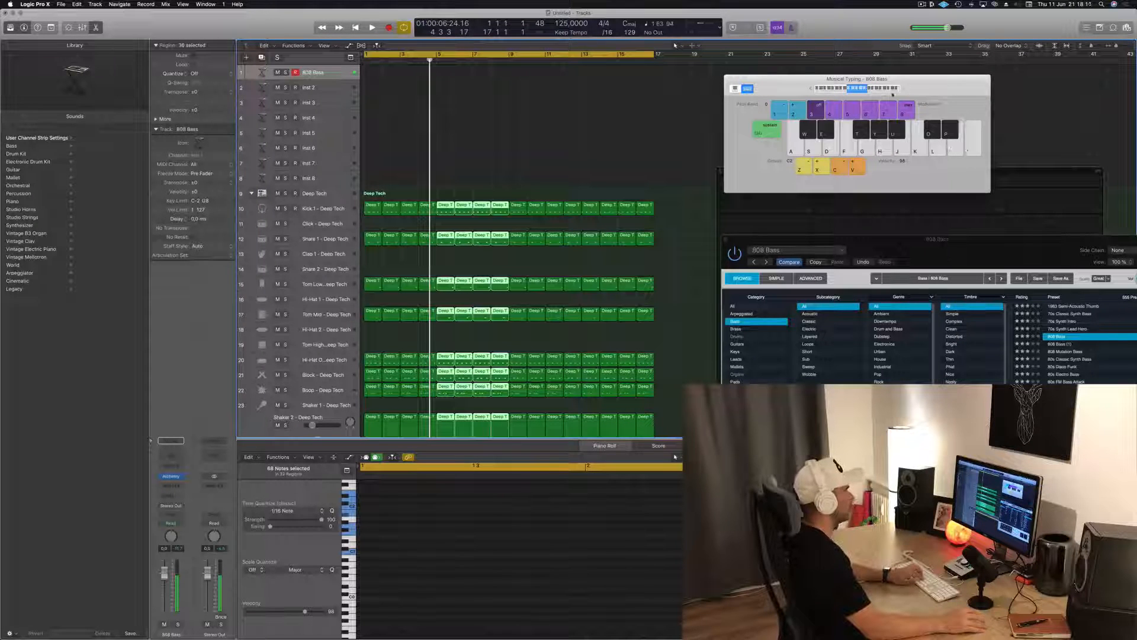
Play the loop and try out bass notes on the 808 Bass sound with Musical Typing
left_click_drag(972, 93, 937, 87)
key("k")
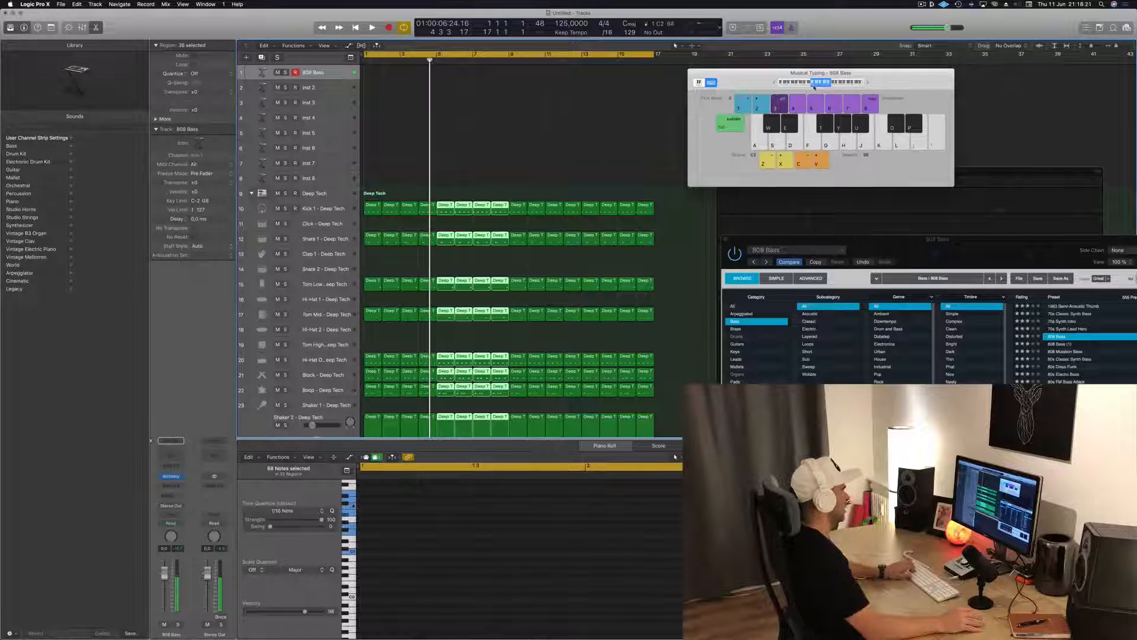
key("space")
key("h")
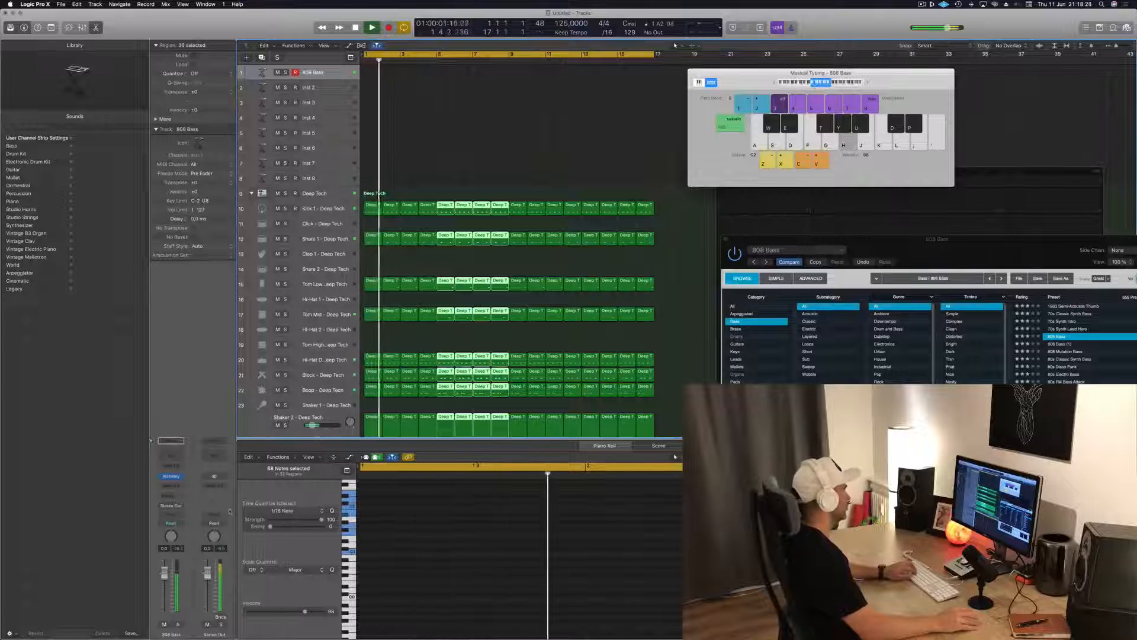
key("j")
key("semicolon")
key("apostrophe")
key("apostrophe")
key("l")
key("semicolon")
key("l")
key("l")
left_click_drag(1022, 250, 866, 213)
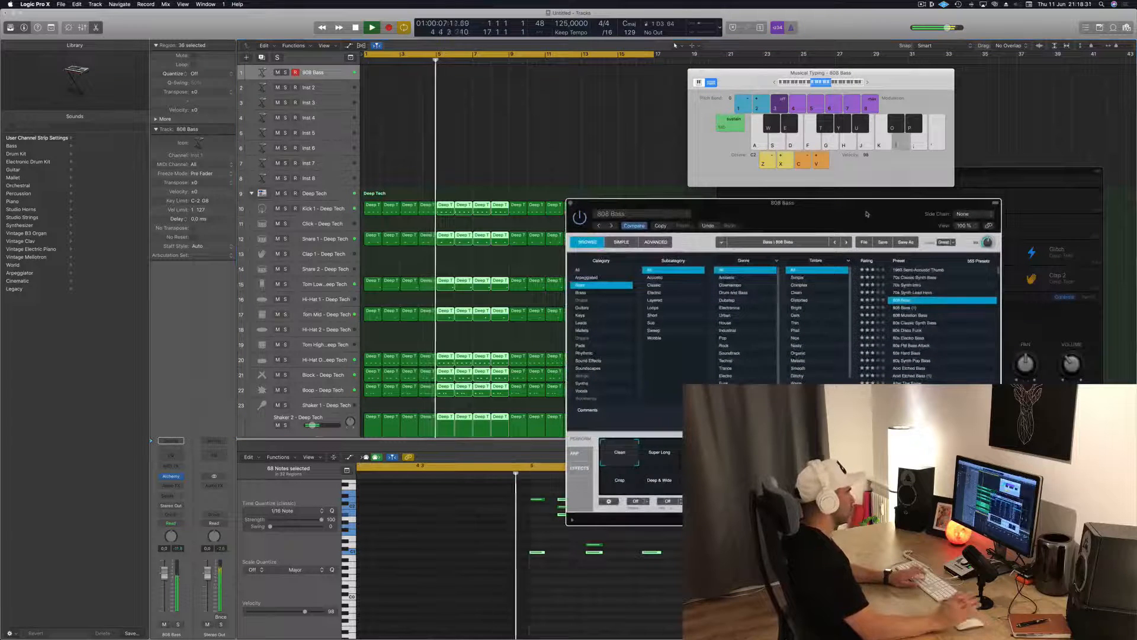
key("apostrophe")
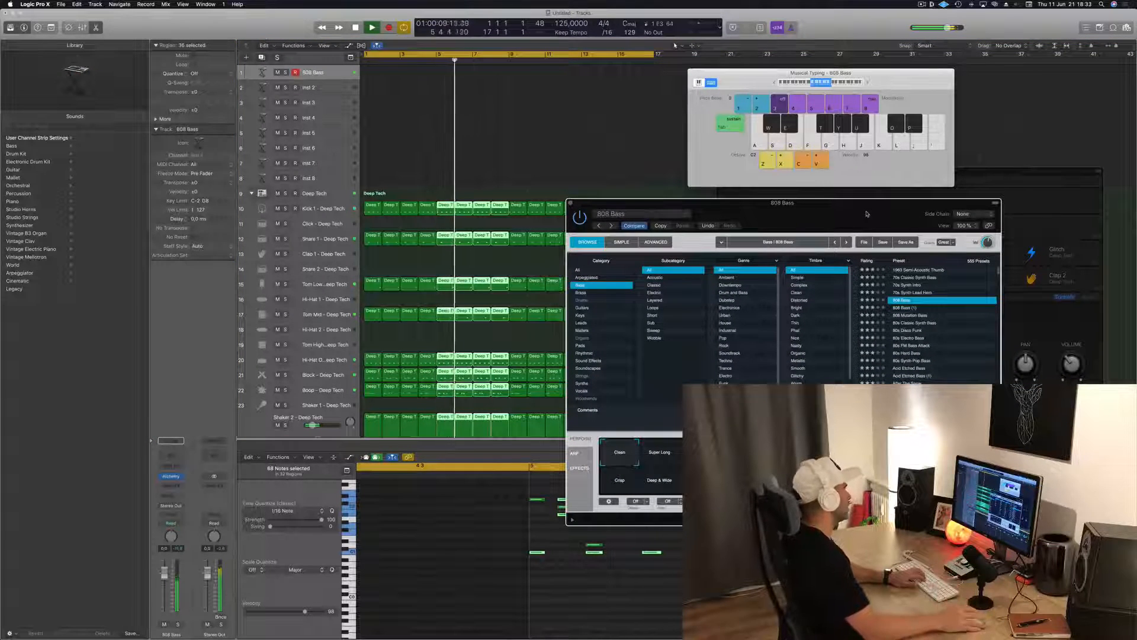
Insert a Channel EQ on the 808 Bass track, play bass notes to check their frequency spectrum, and close the EQ
left_click(170, 455)
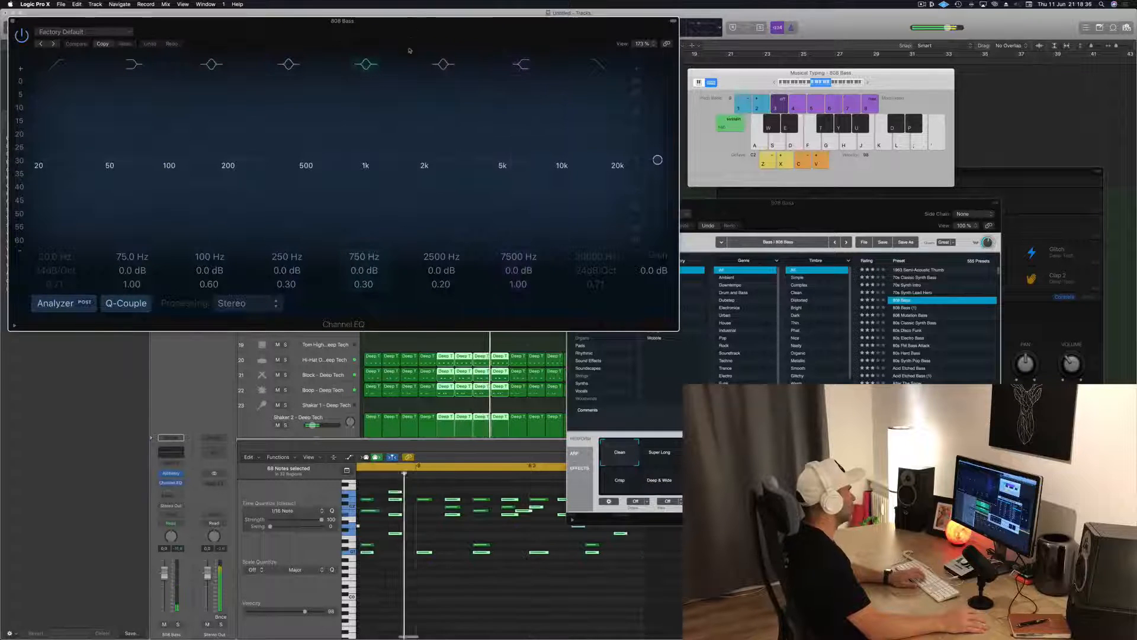
left_click_drag(392, 33, 391, 52)
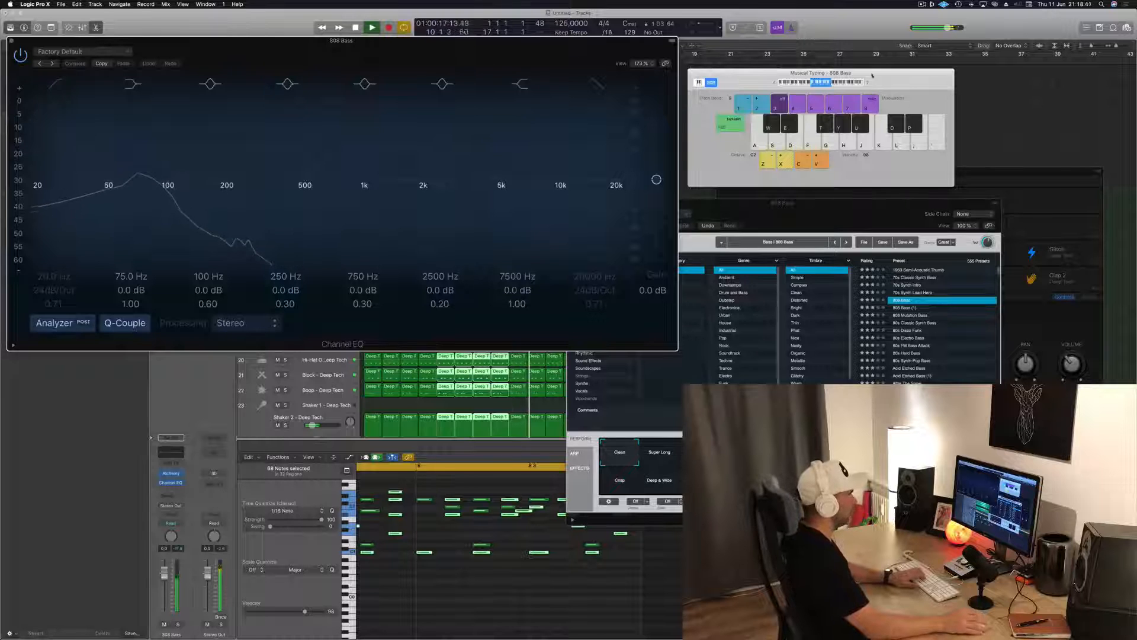
key("l")
key("semicolon")
key("apostrophe")
key("l")
key("semicolon")
key("apostrophe")
key("l")
key("semicolon")
key("l")
key("k")
key("g")
key("f")
key("j")
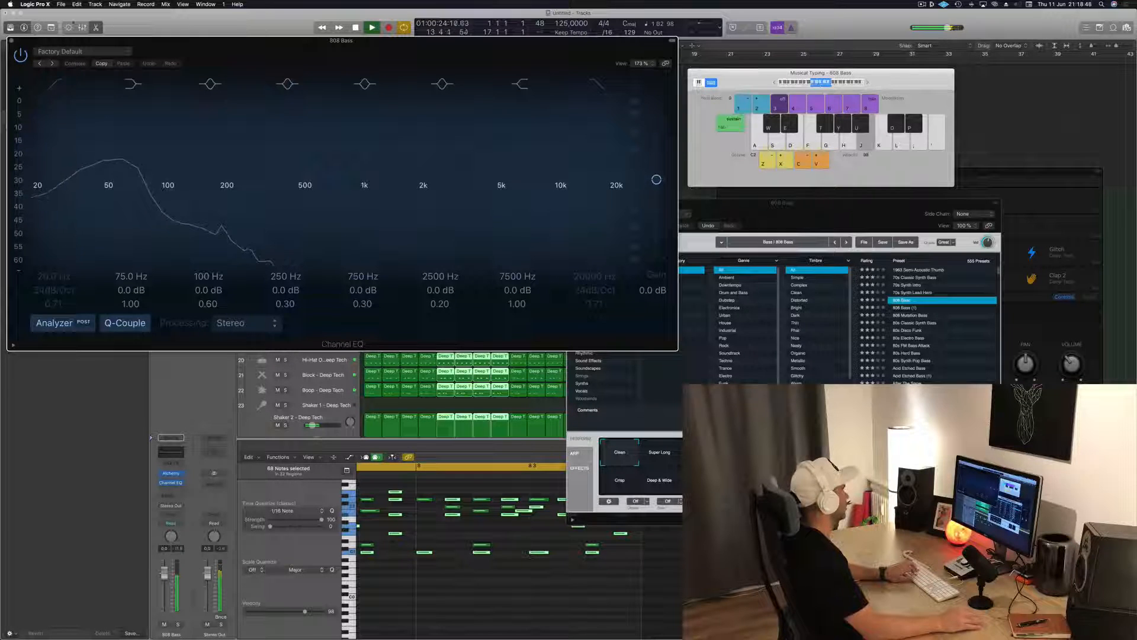
left_click(12, 43)
Audition the 1963 Semi-Acoustic Thumb bass preset in Alchemy with several of its performance snapshots
left_click_drag(901, 207, 884, 123)
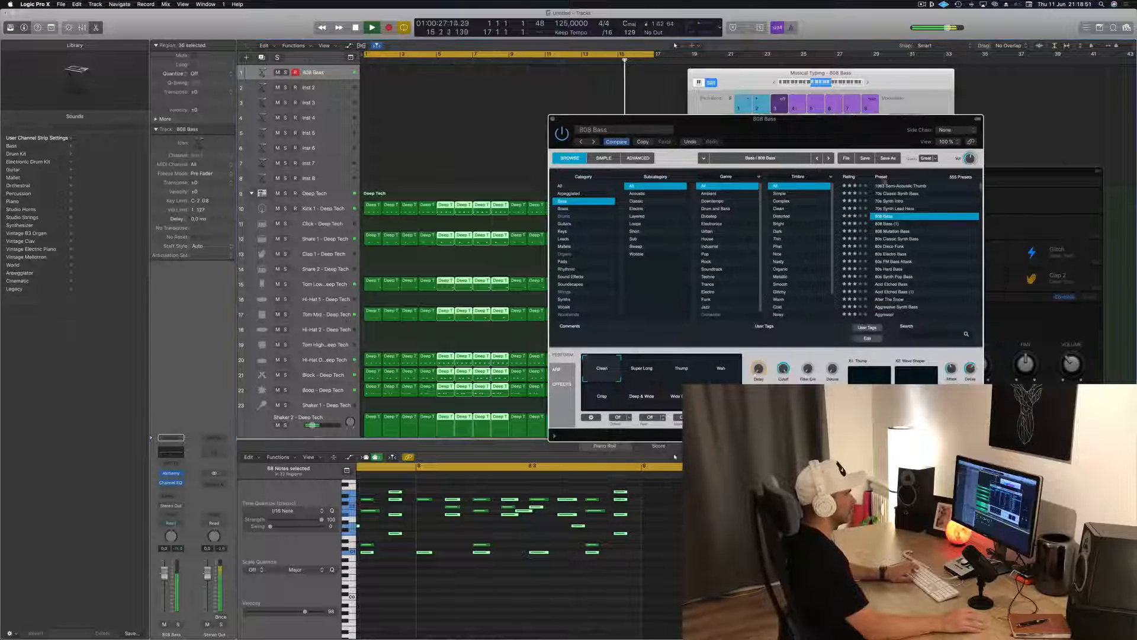
left_click(899, 186)
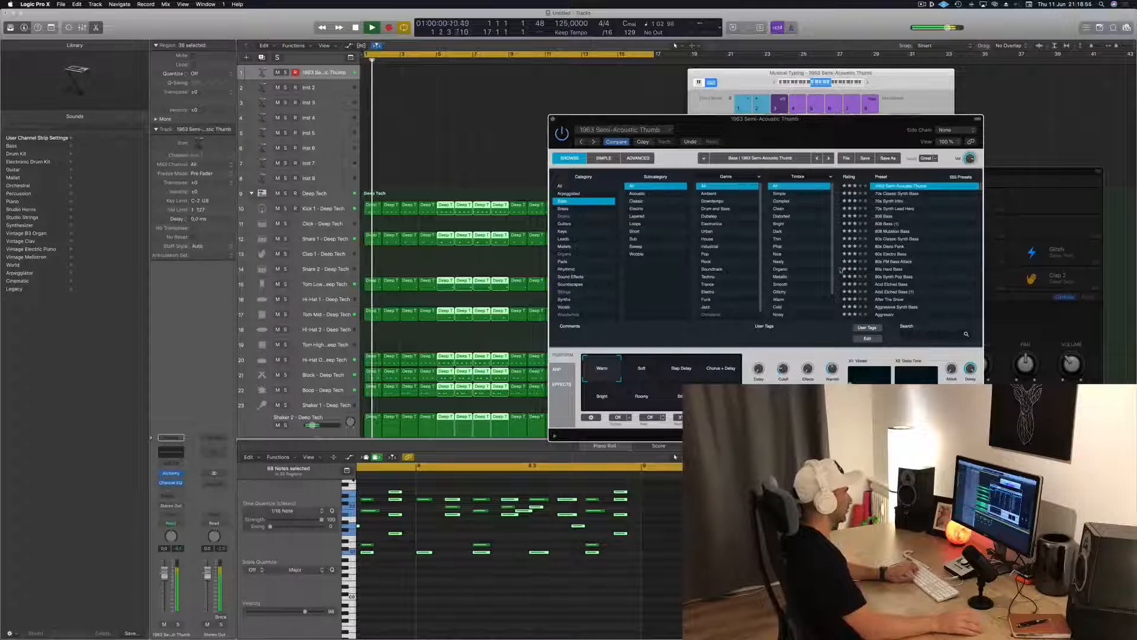
left_click(642, 374)
left_click(679, 373)
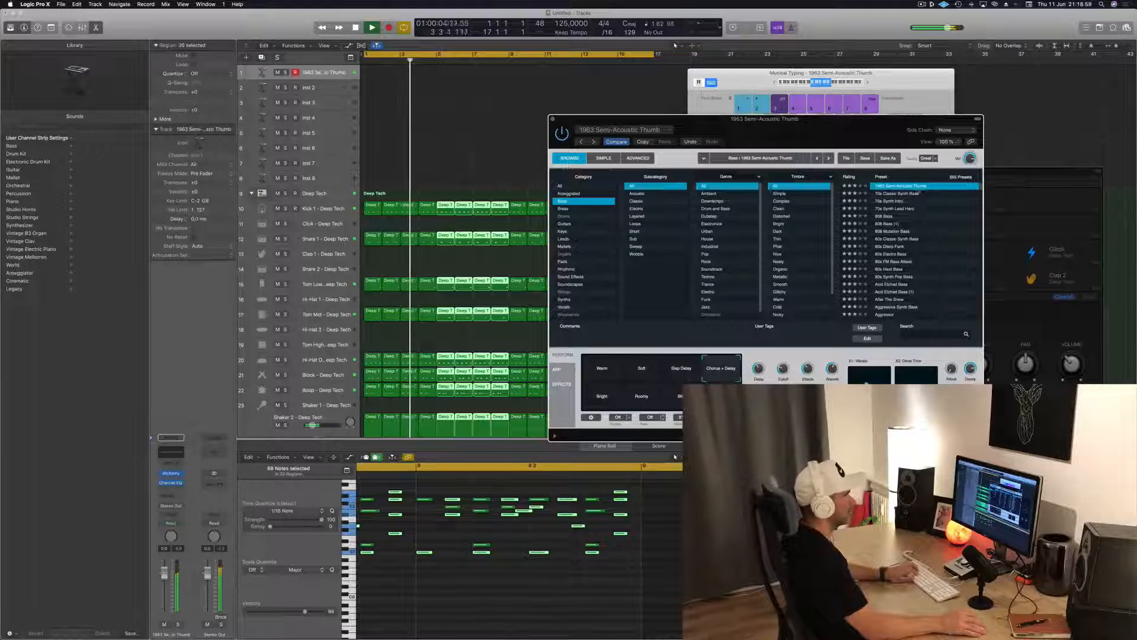
Load the 70s Classic Synth Bass preset in Alchemy and lower its channel volume to about -7.8 dB
left_click(914, 194)
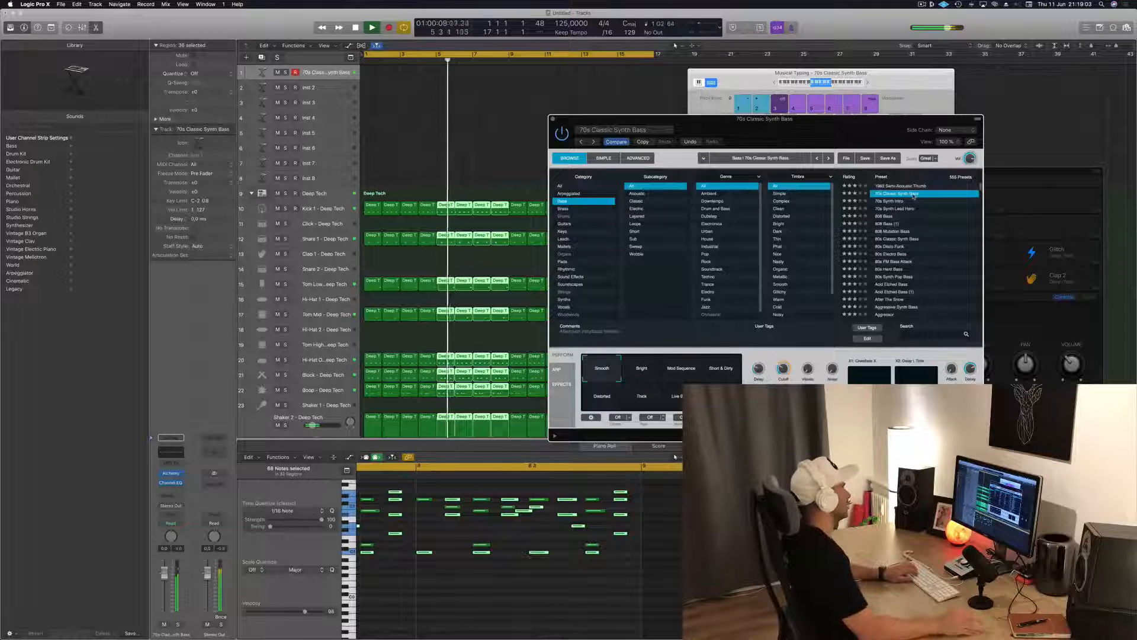
left_click(378, 155)
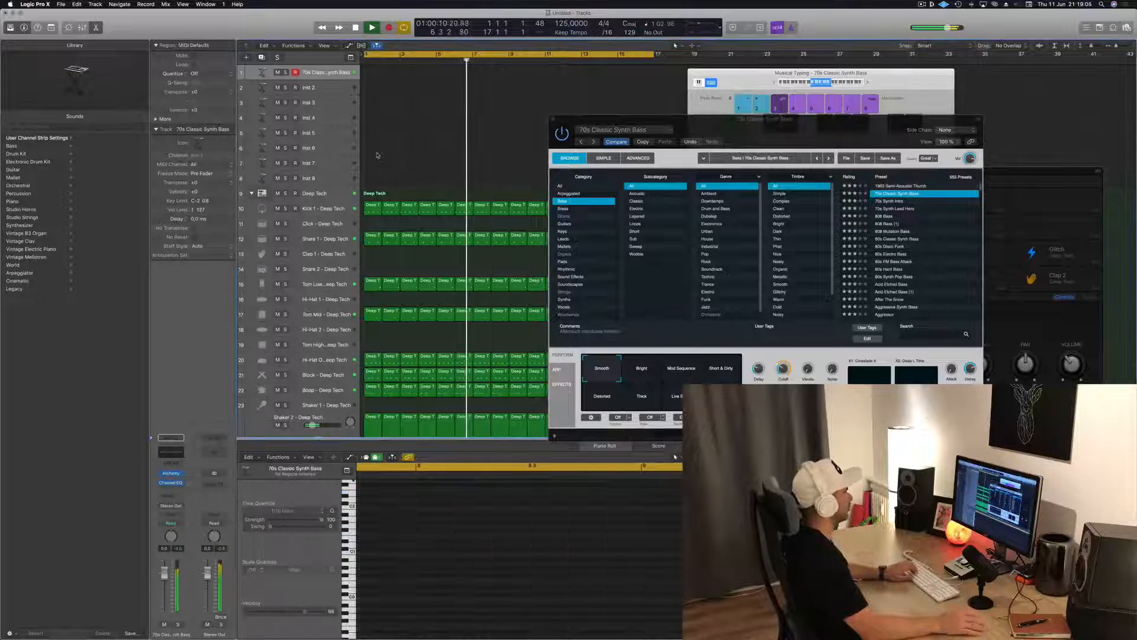
left_click_drag(165, 573, 164, 590)
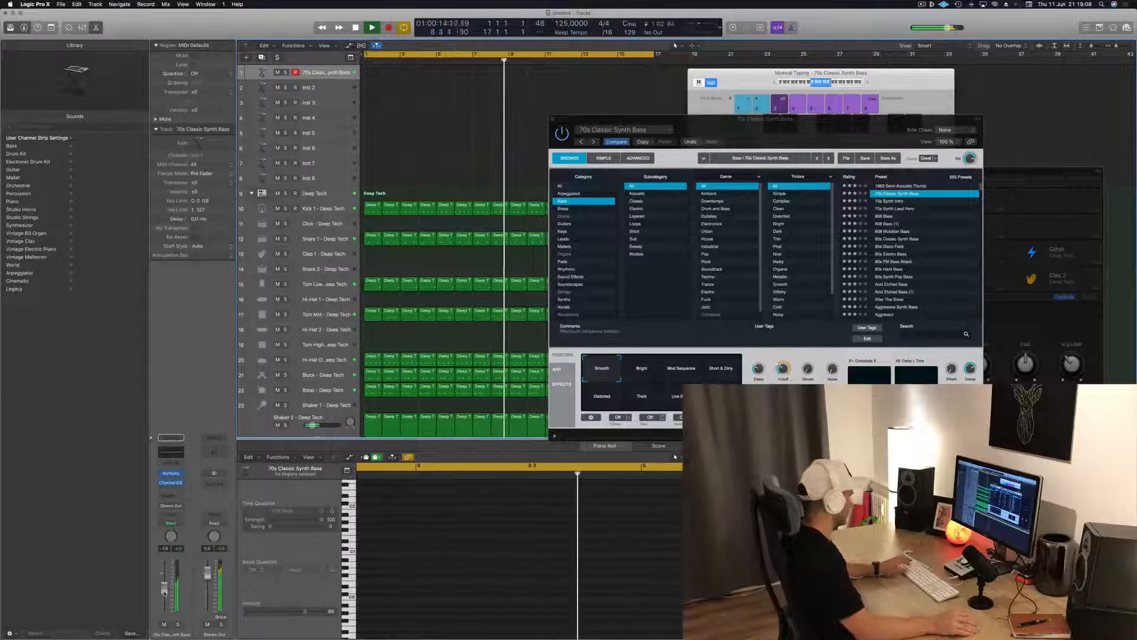
Audition the Bright, Mod Sequence and Short & Dirty snapshots of the synth bass and return to Smooth
left_click(641, 368)
left_click(689, 374)
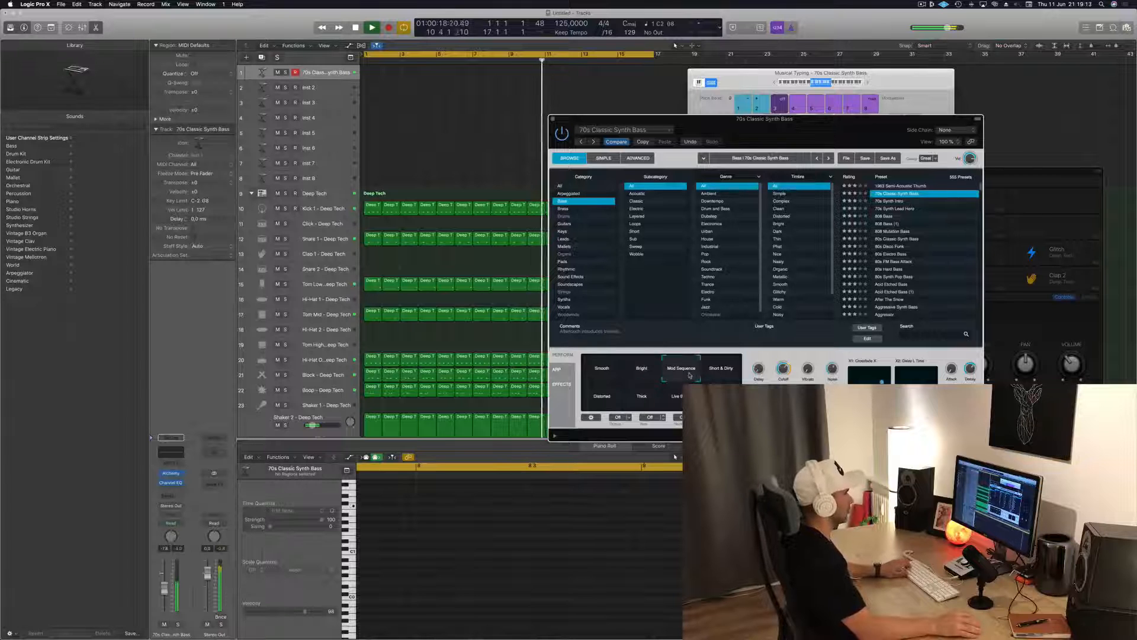
left_click(724, 372)
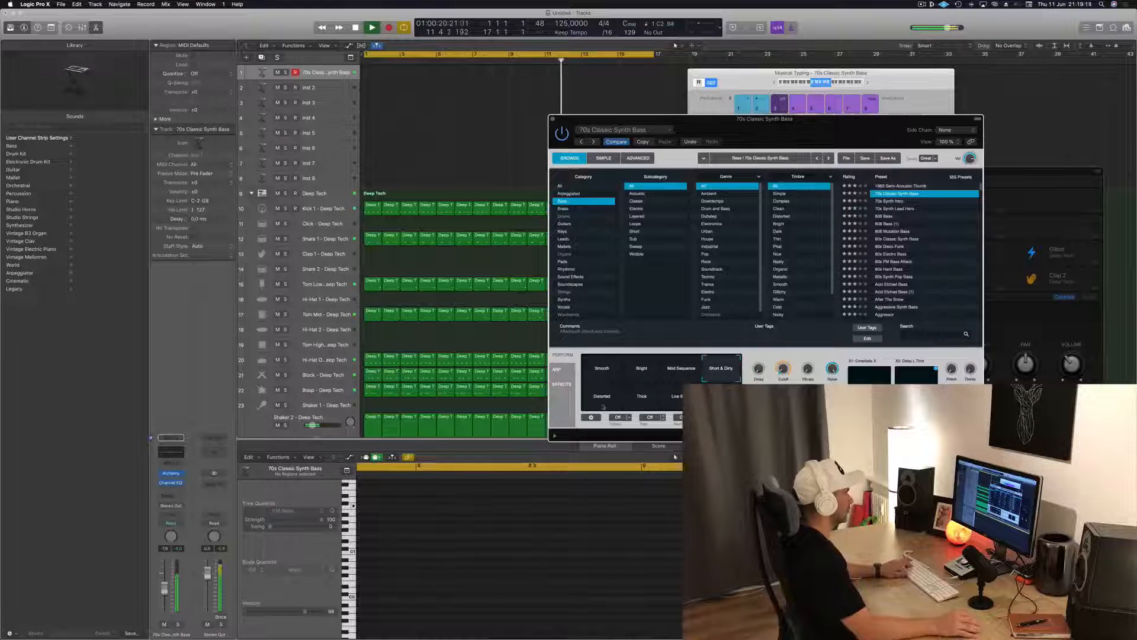
left_click(651, 400)
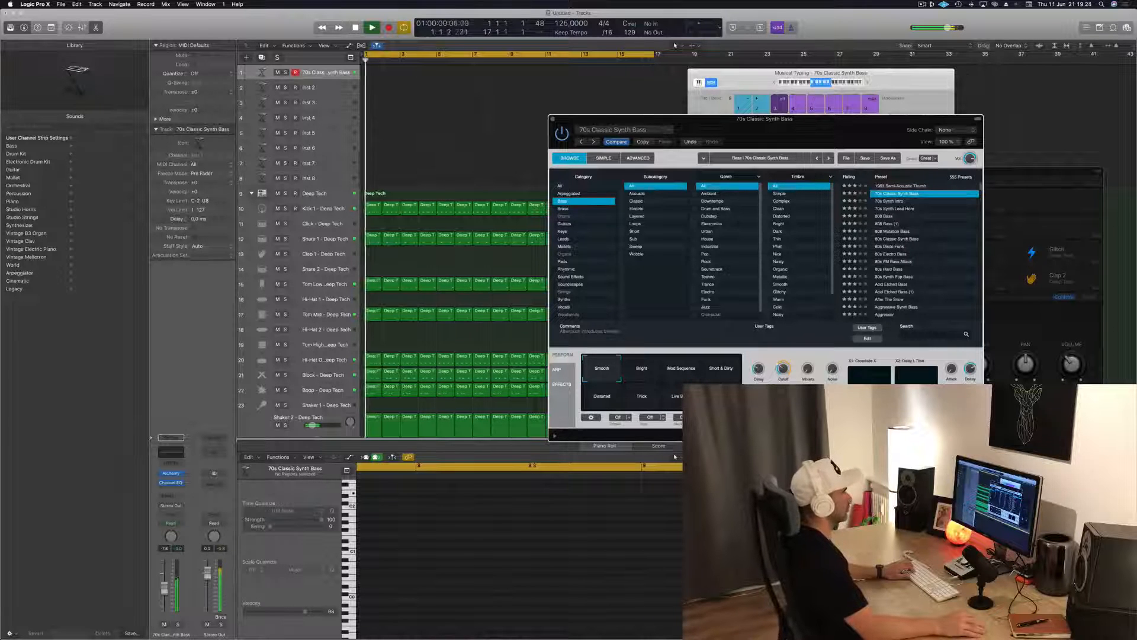
Move the Alchemy window aside and record a bass line on the 70s Classic Synth Bass track, about five bars long from bar 1
left_click_drag(807, 125, 902, 119)
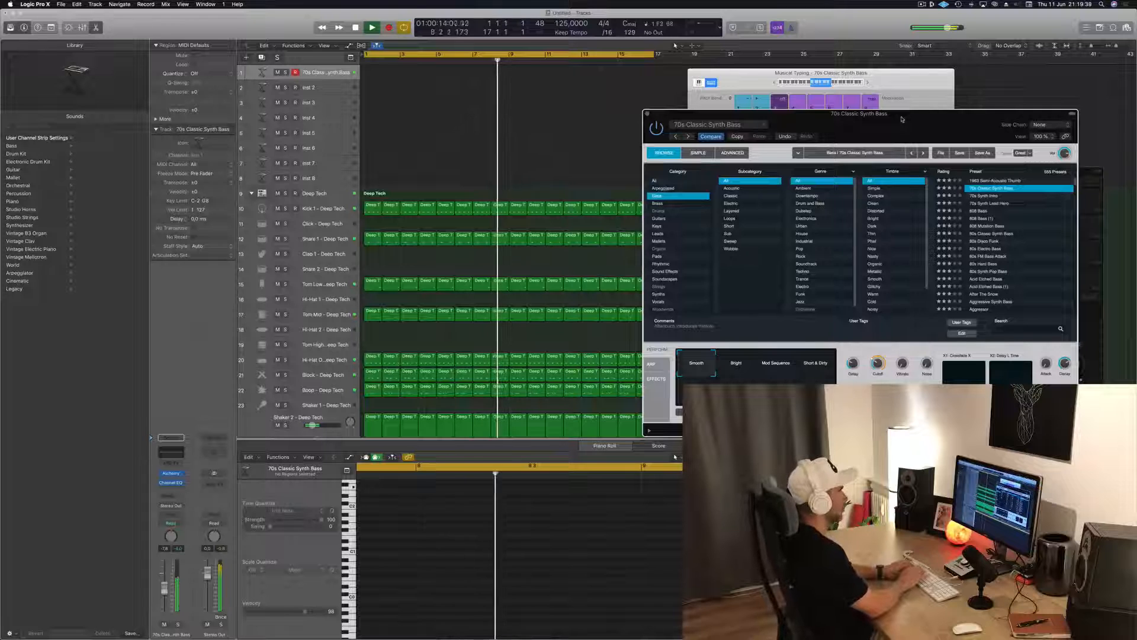
key("r")
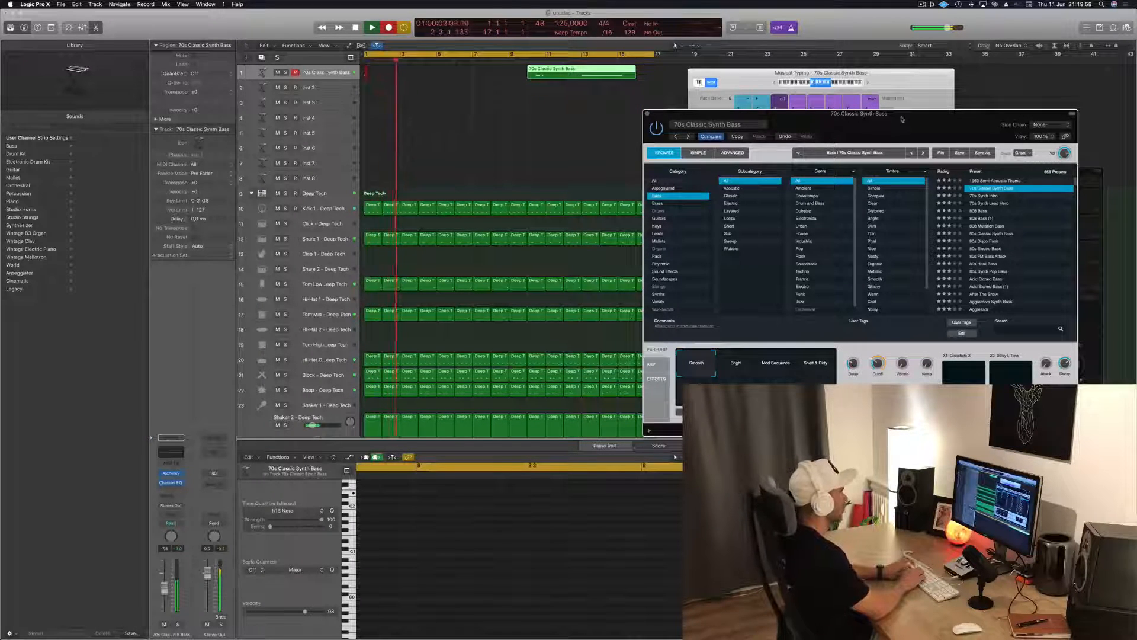
key("k")
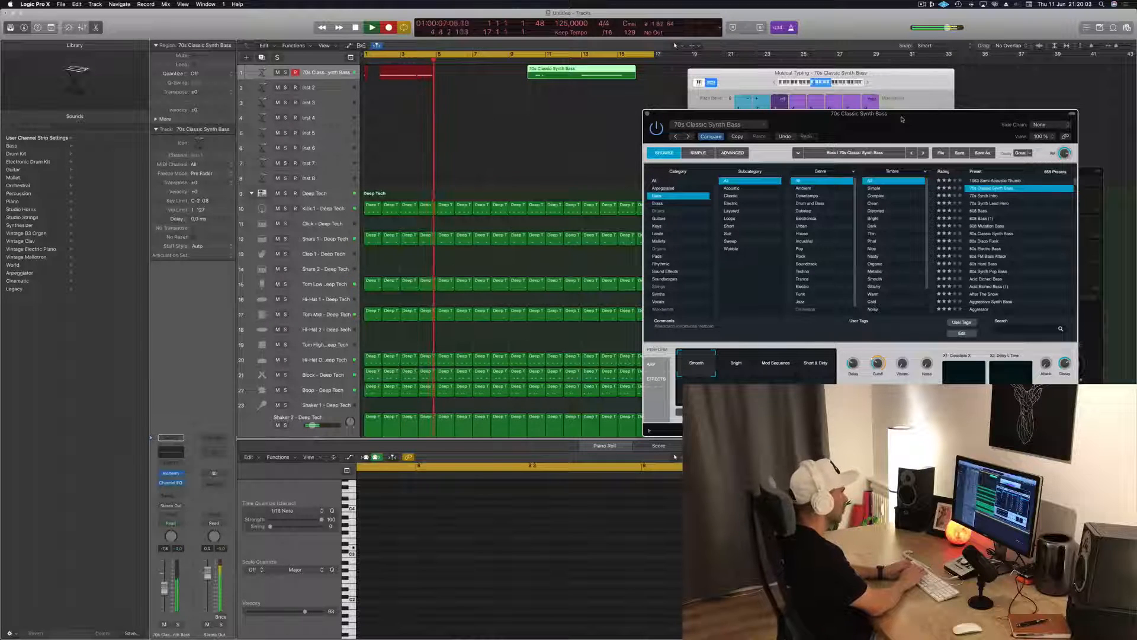
key("space")
Split the new bass region at bar 5, also splitting the notes that cross the split point
key("space")
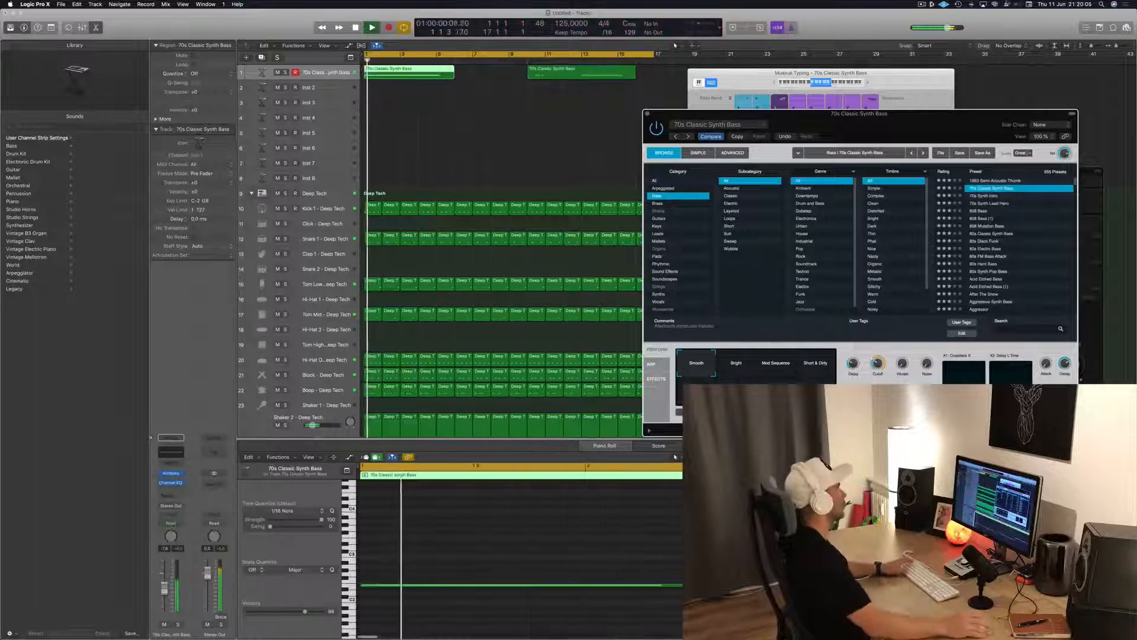
key("space")
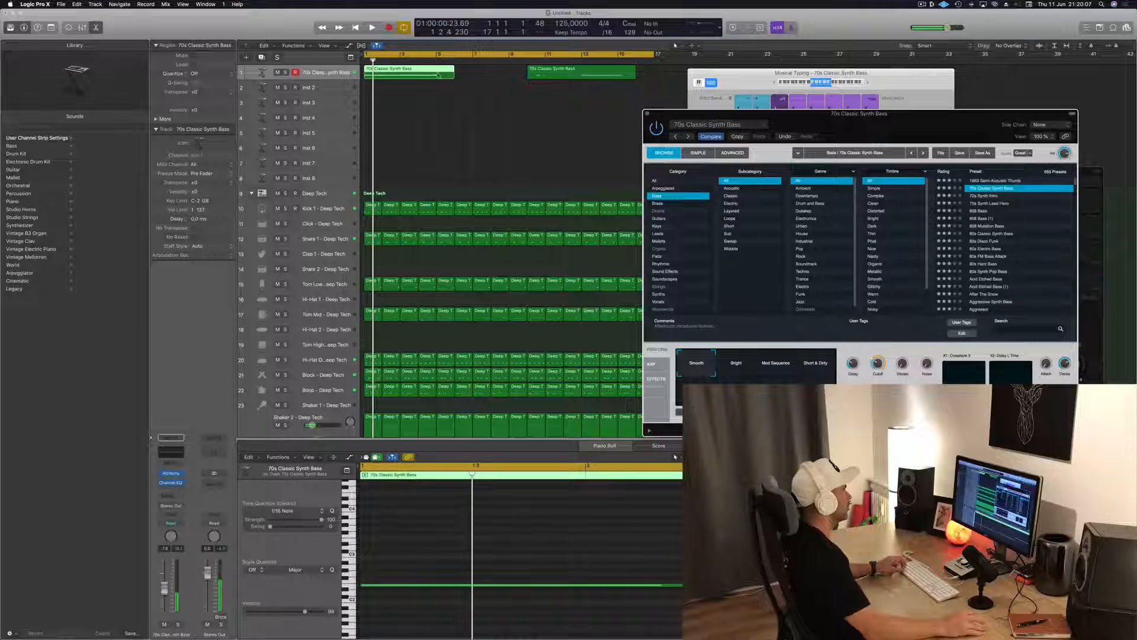
left_click(439, 76)
double_click(438, 75, "super")
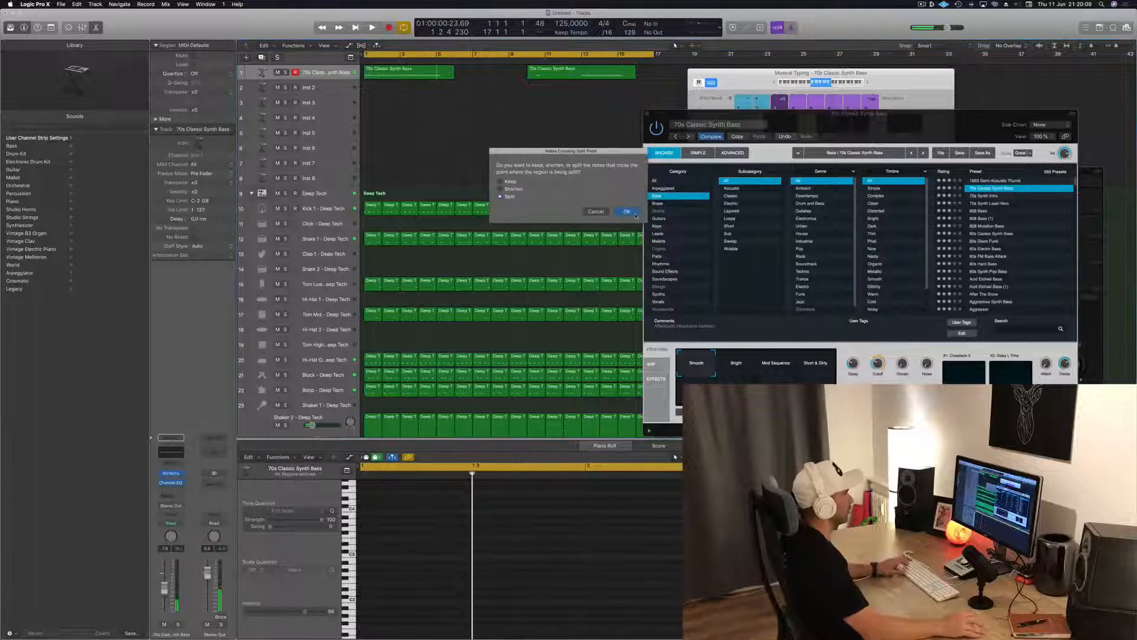
left_click(627, 212)
Play the four-bar bass region from the start and examine its notes in the Piano Roll
key("space")
left_click(365, 77)
scroll(593, 563, "down", 3)
left_click(524, 544)
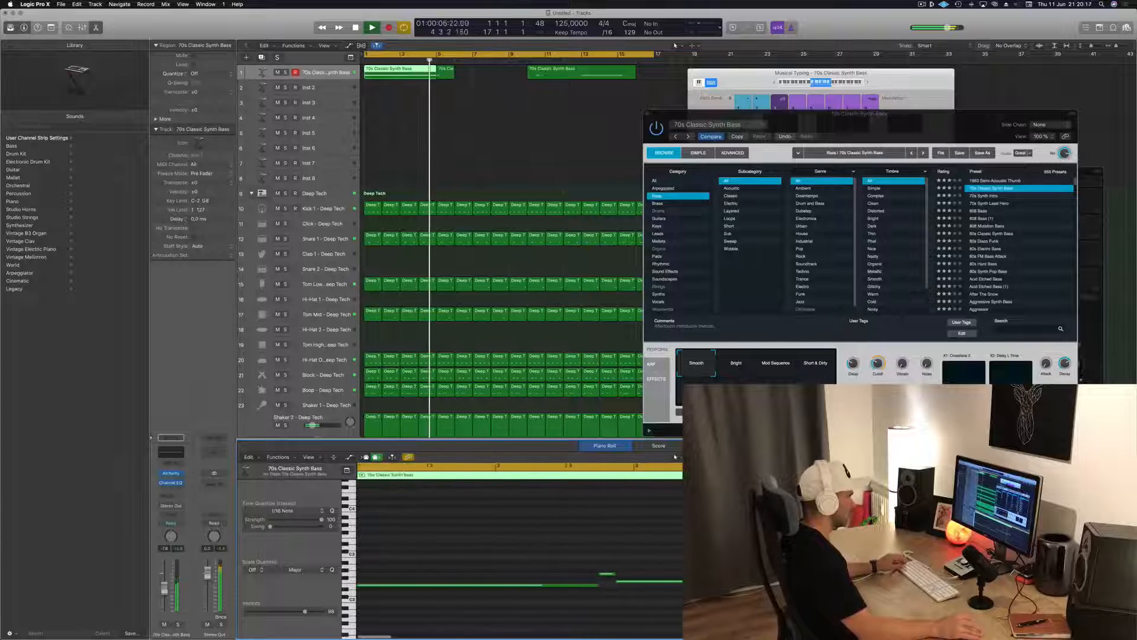
key("space")
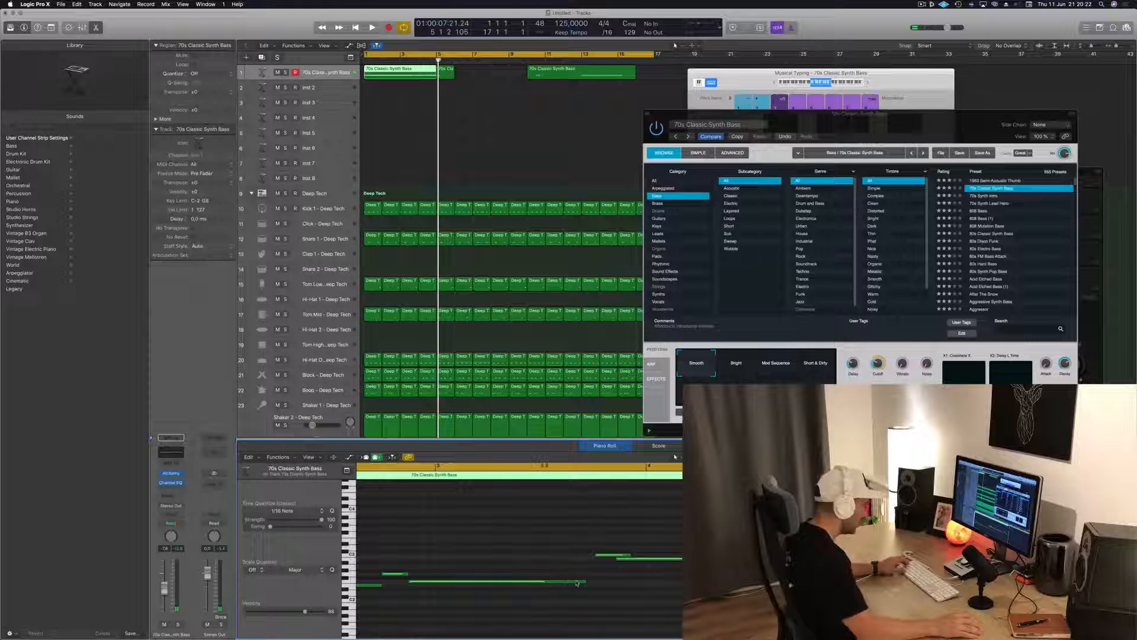
Adjust the ends of the bass notes in the first region so they meet the following notes, and check them by playback
left_click_drag(585, 581, 592, 585)
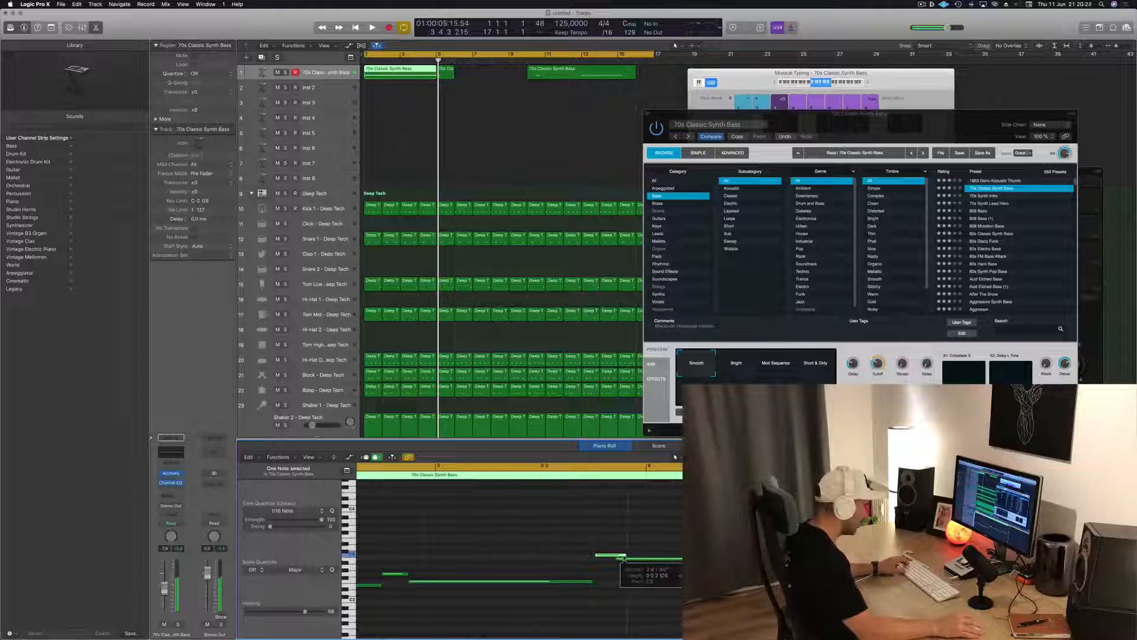
key("space")
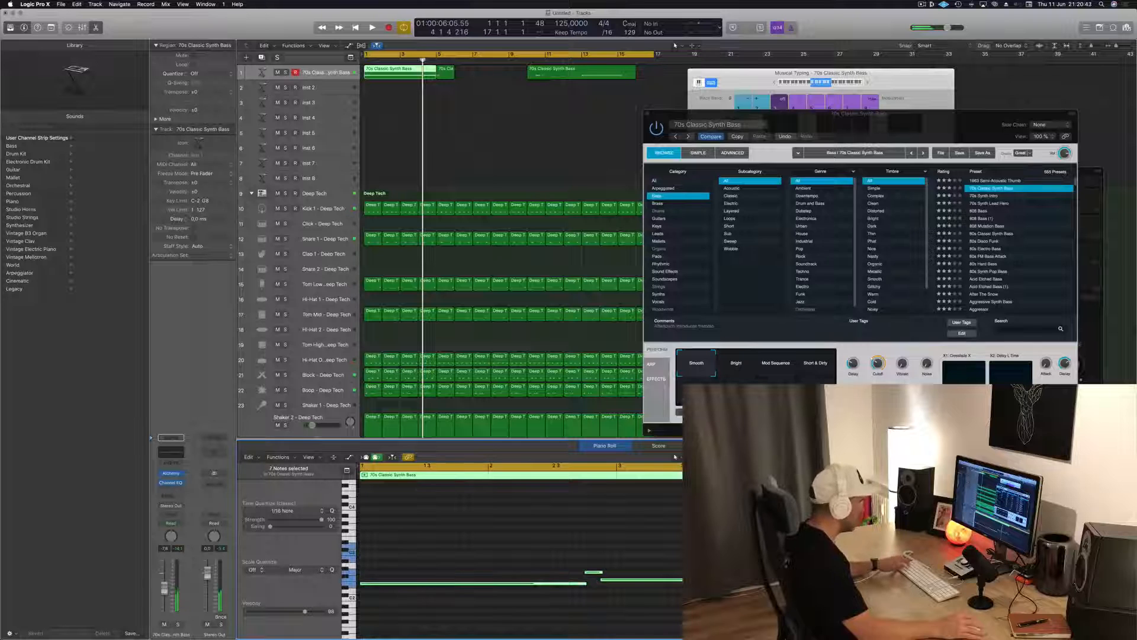
key("space")
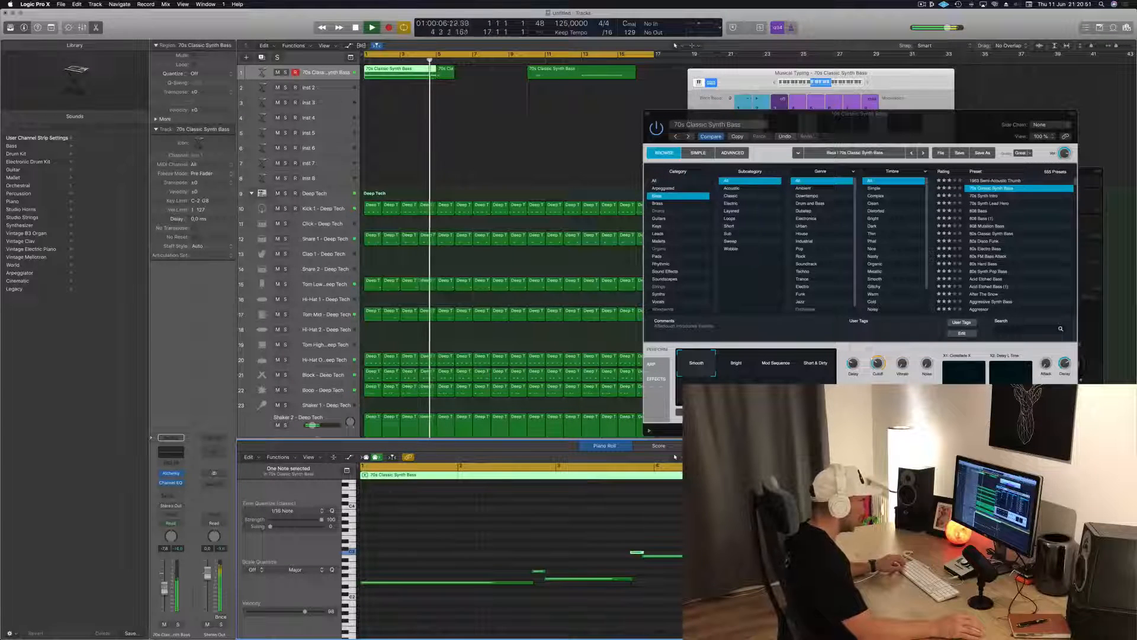
key("Return")
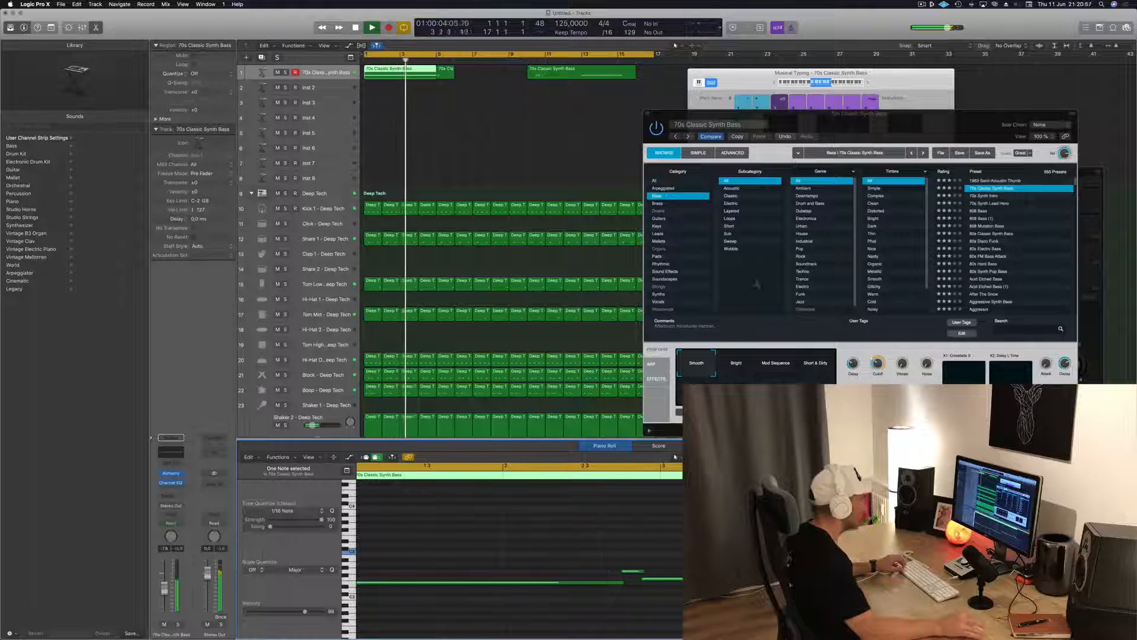
Delete the old bass region near bar 10 and the leftover piece after bar 5, and return to the start
left_click(571, 77)
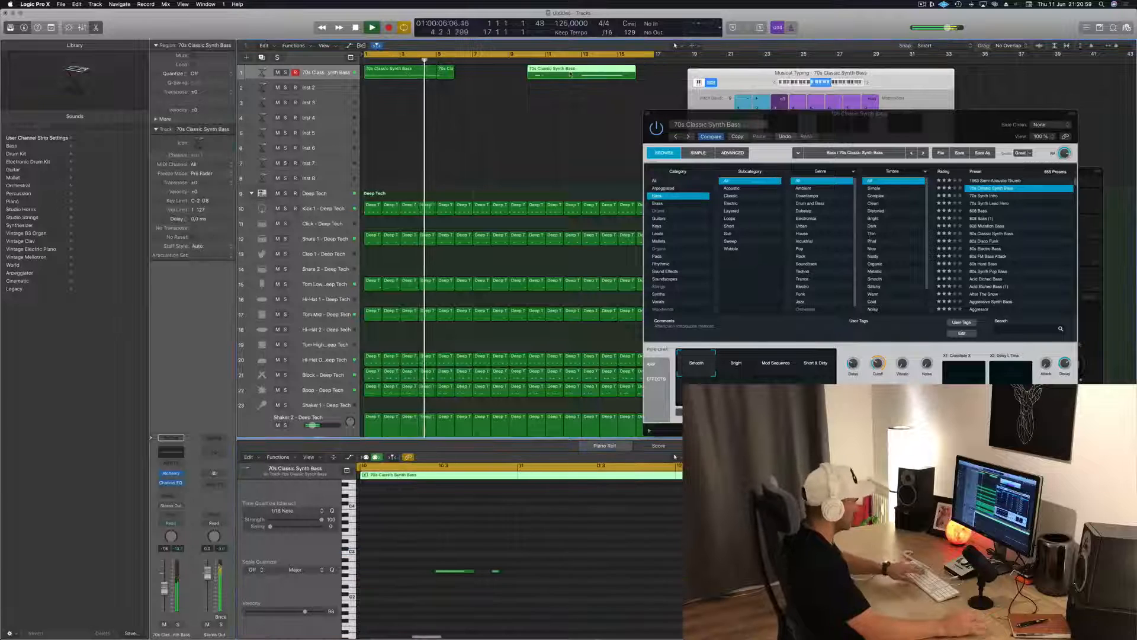
key("Delete")
left_click(441, 73)
key("Delete")
key("Return")
Duplicate the four-bar bass region at bar 5
left_click(399, 75)
mouse_move(398, 76)
left_mouse_down()
mouse_move(443, 79)
mouse_move(409, 75)
left_mouse_up()
scroll(435, 102, "down", 2)
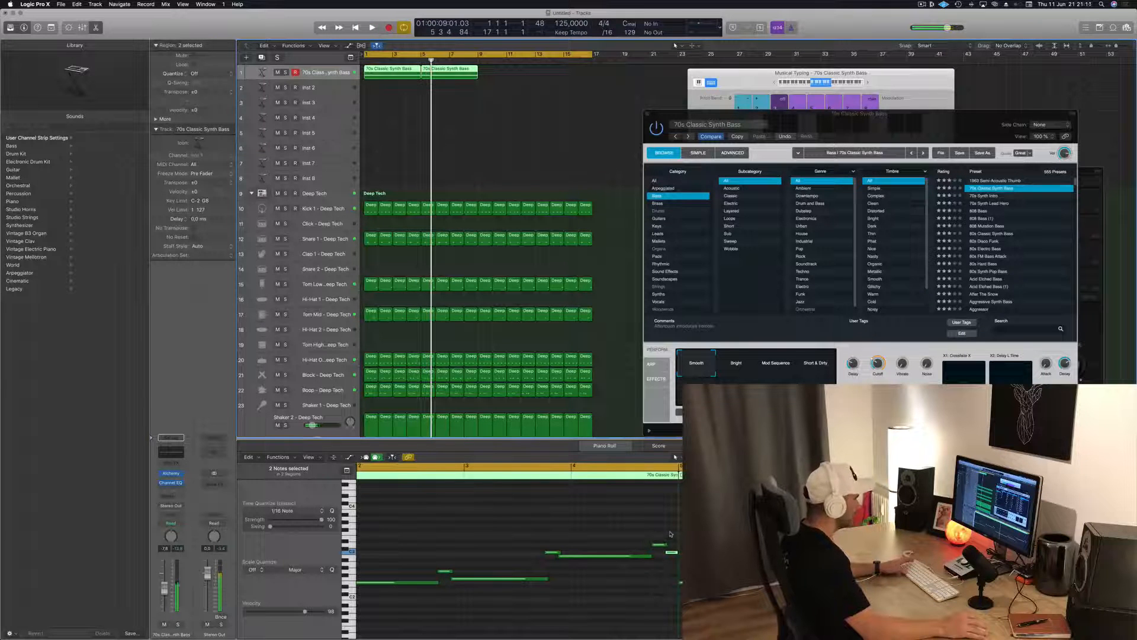
Remove the extra short note before bar 5, extend the last high note to the region end, and adjust the preceding long note's end
left_click(674, 581)
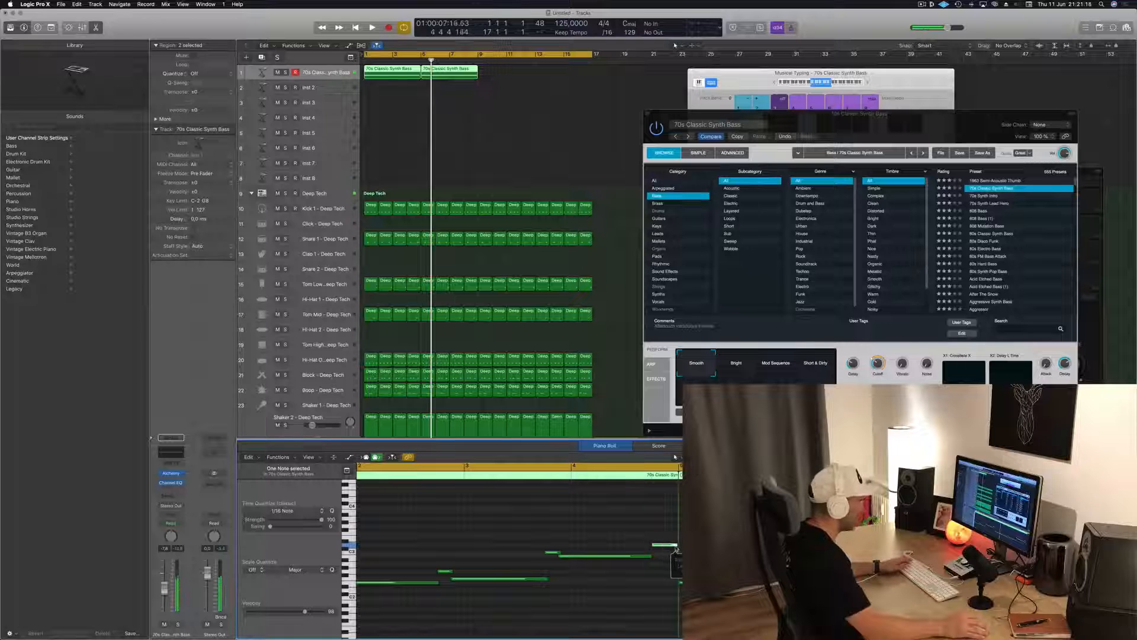
key("space")
left_click(636, 564, "ctrl+alt")
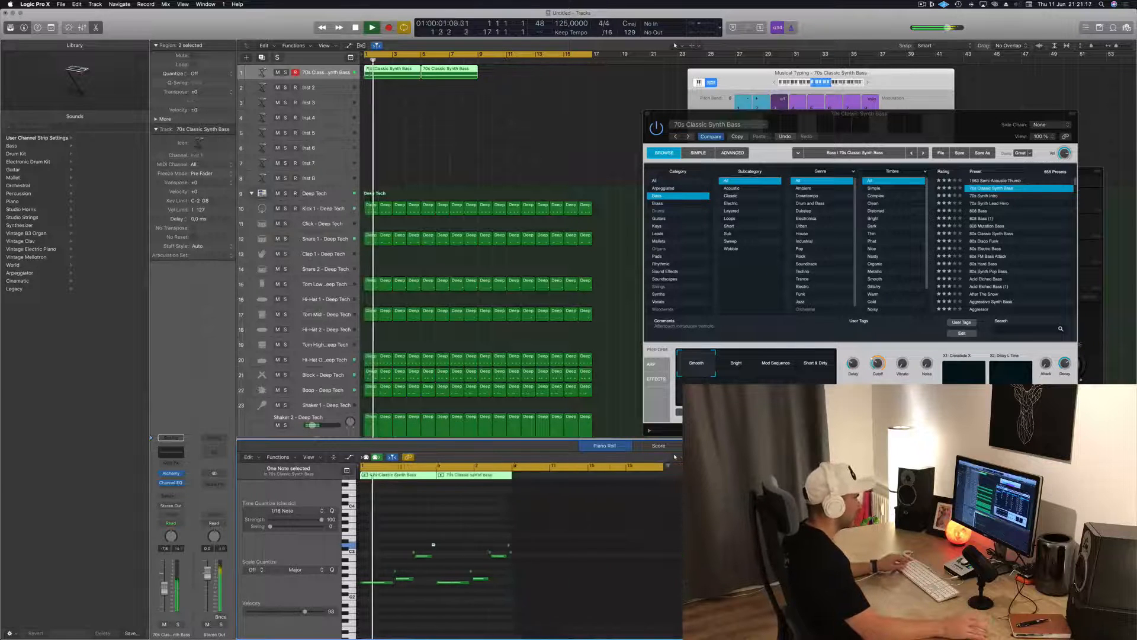
scroll(636, 565, "up", 5)
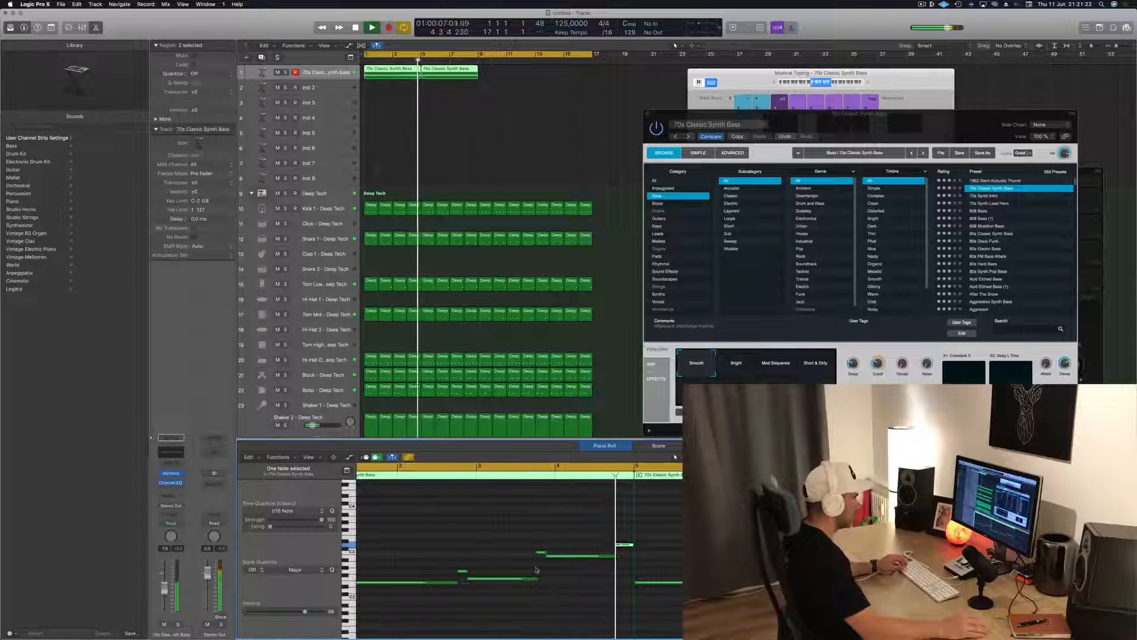
left_click_drag(617, 557, 615, 558)
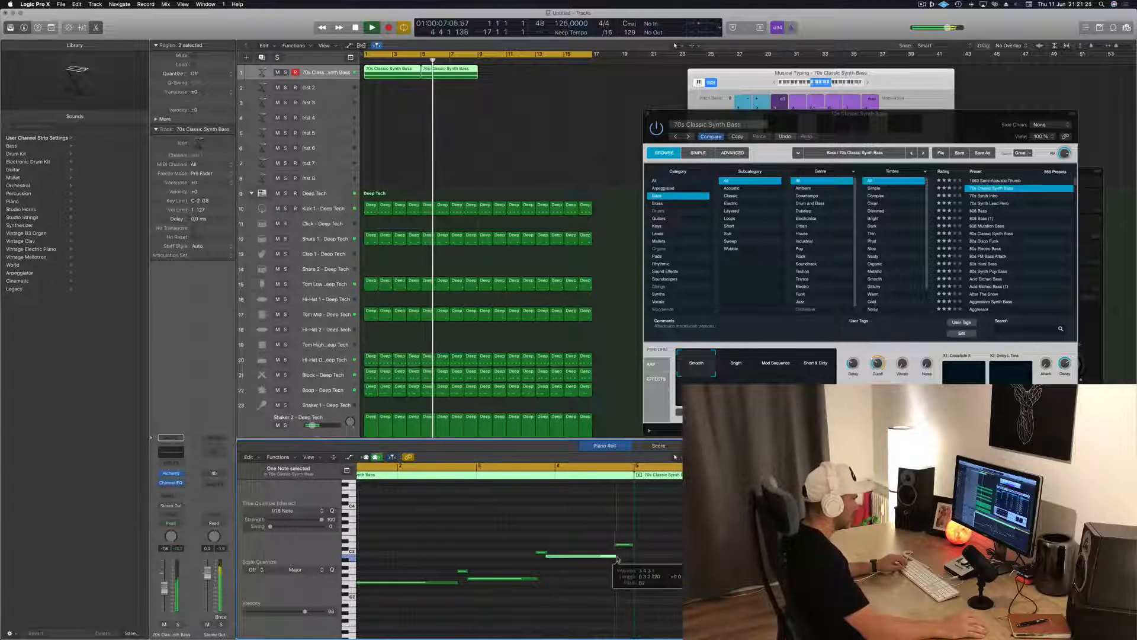
Play the edited bass line from the start and review the notes of both regions in the Piano Roll
key("Return")
key("super+a")
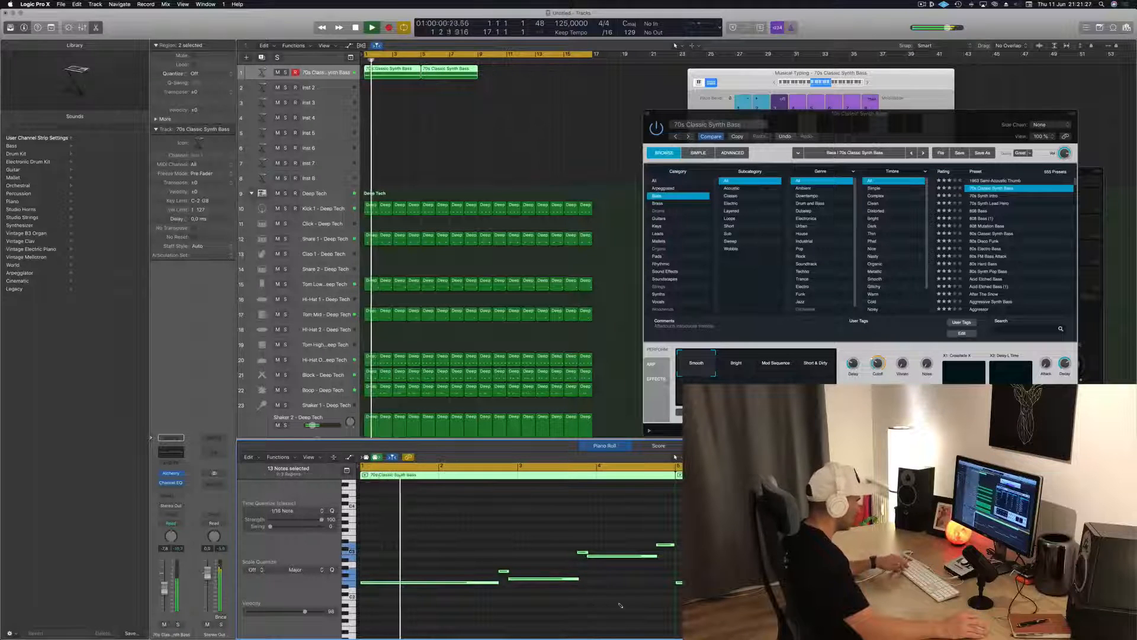
left_click(637, 572)
key("super+Left")
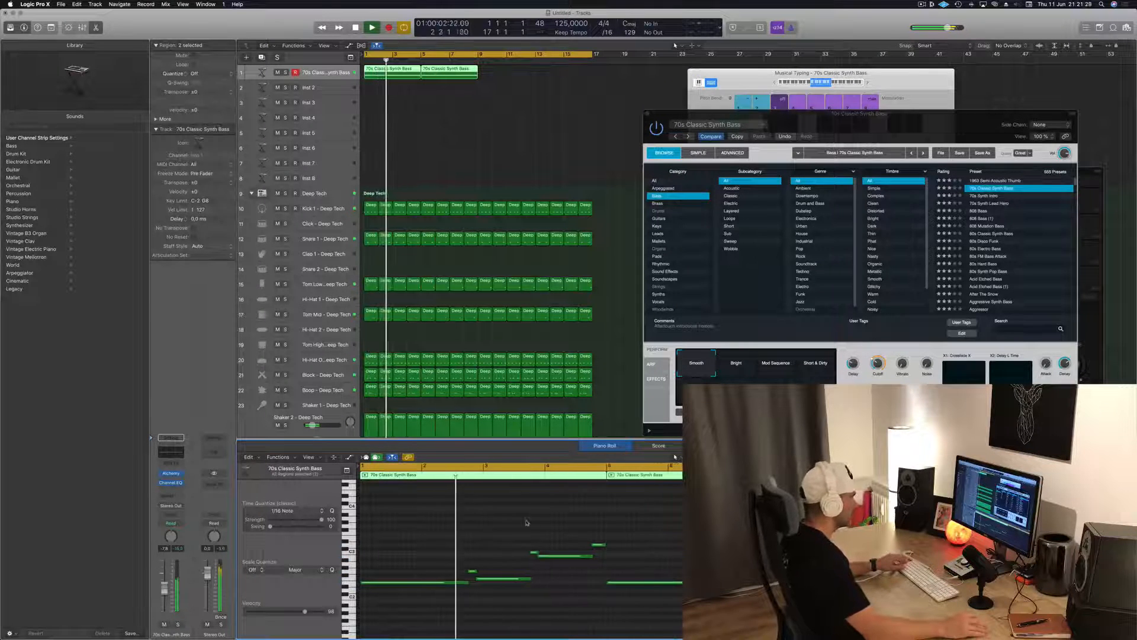
key("super+Left")
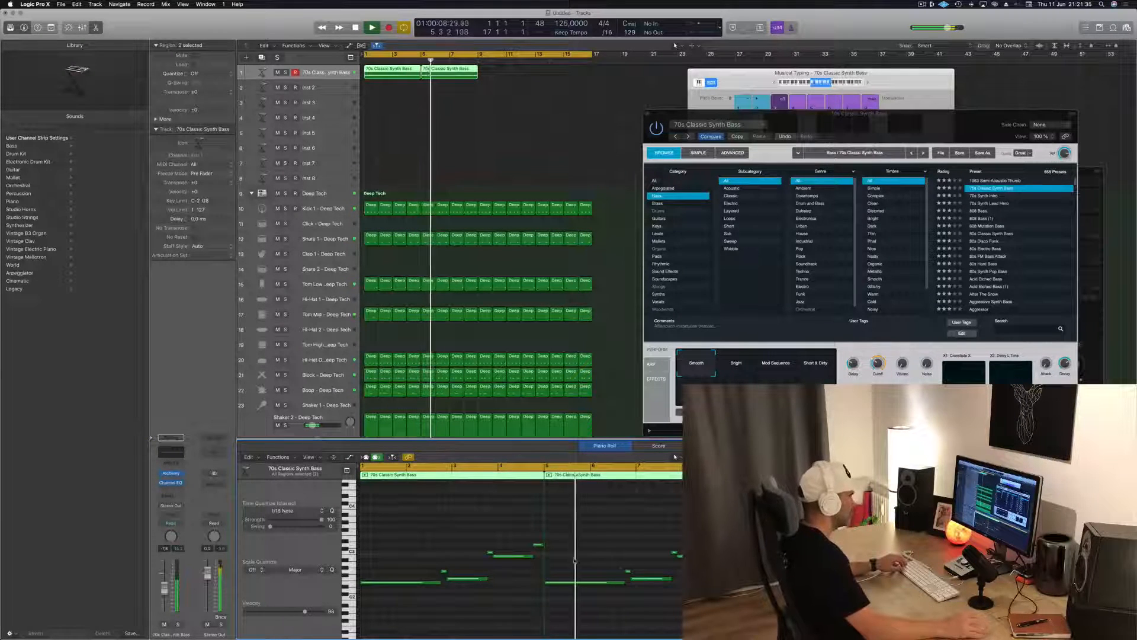
left_click(722, 545)
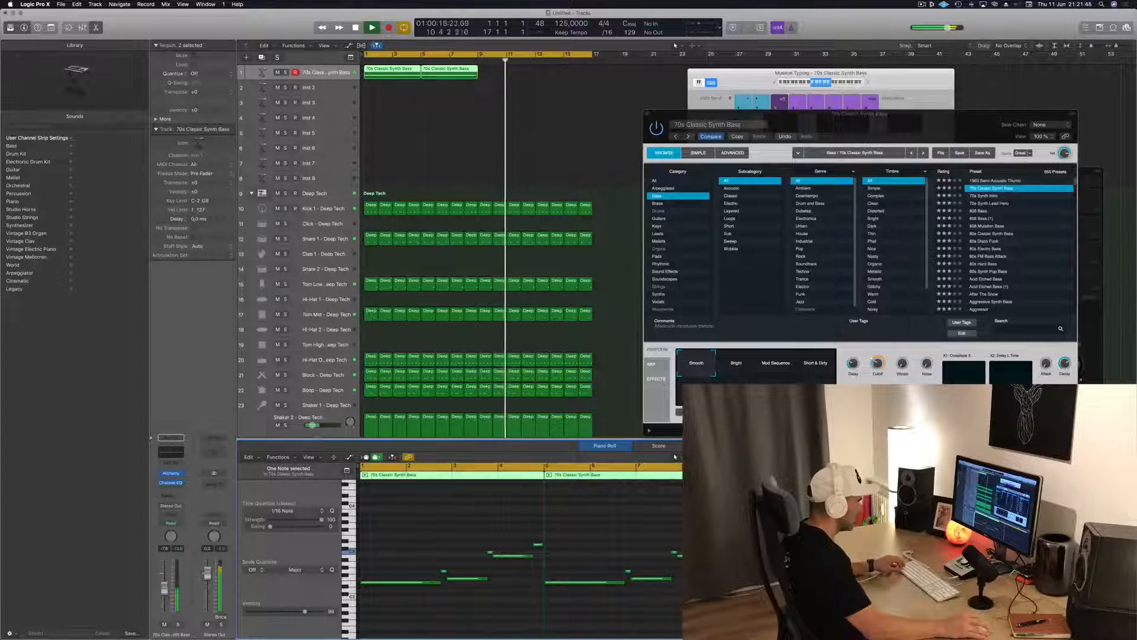
key("Return")
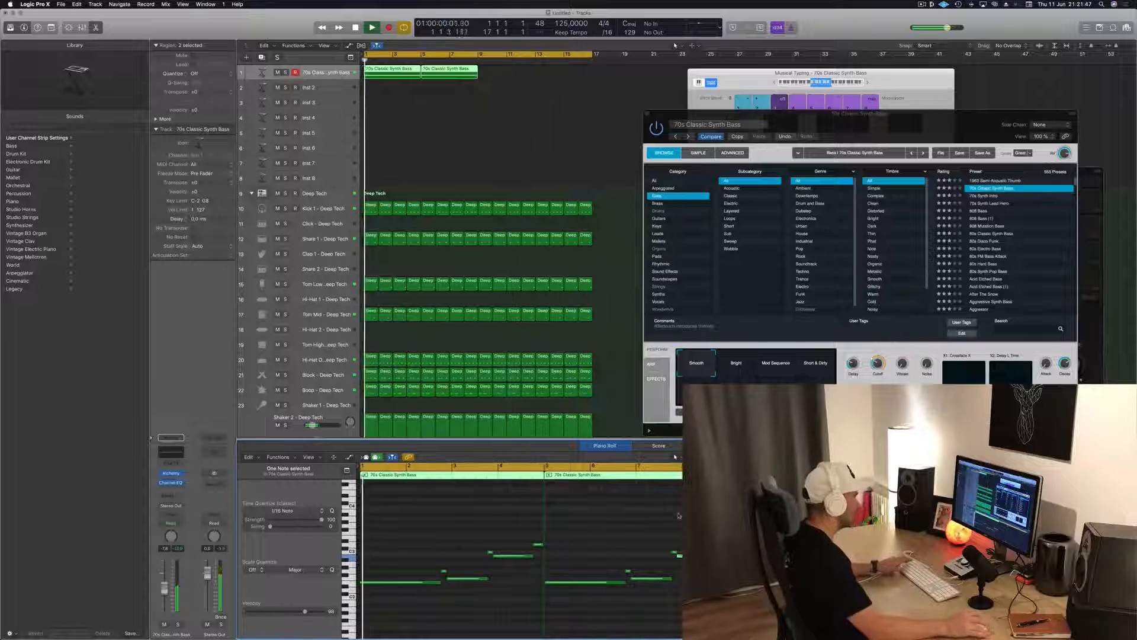
Reposition the Alchemy window beside the arrangement while the loop plays, select the first bass region, and stop playback
left_click(429, 130)
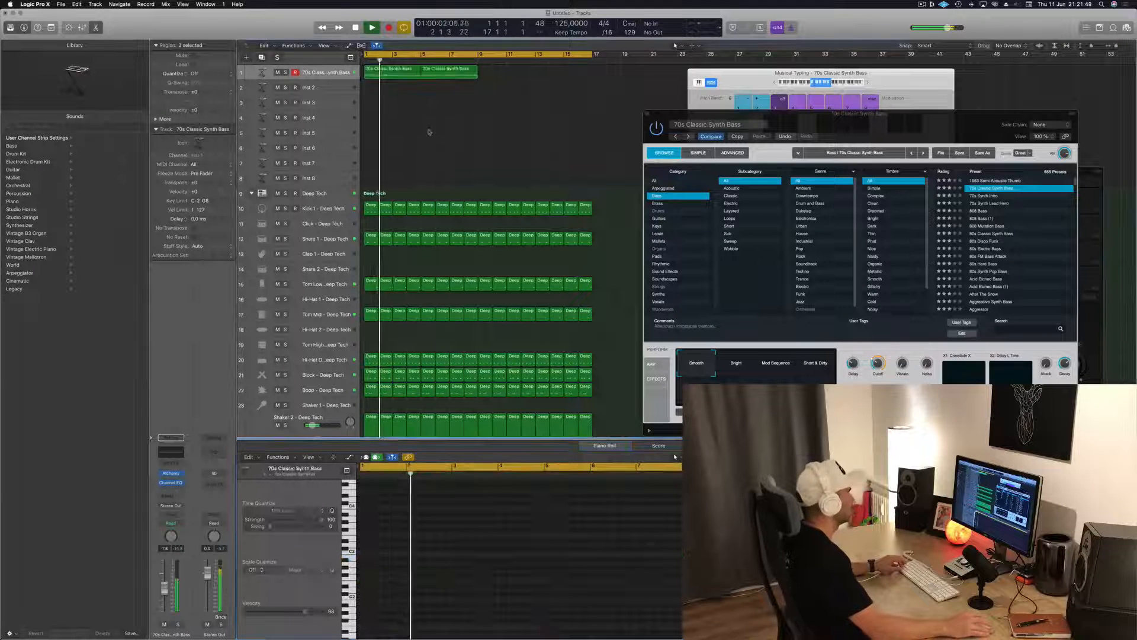
left_click_drag(913, 118, 813, 116)
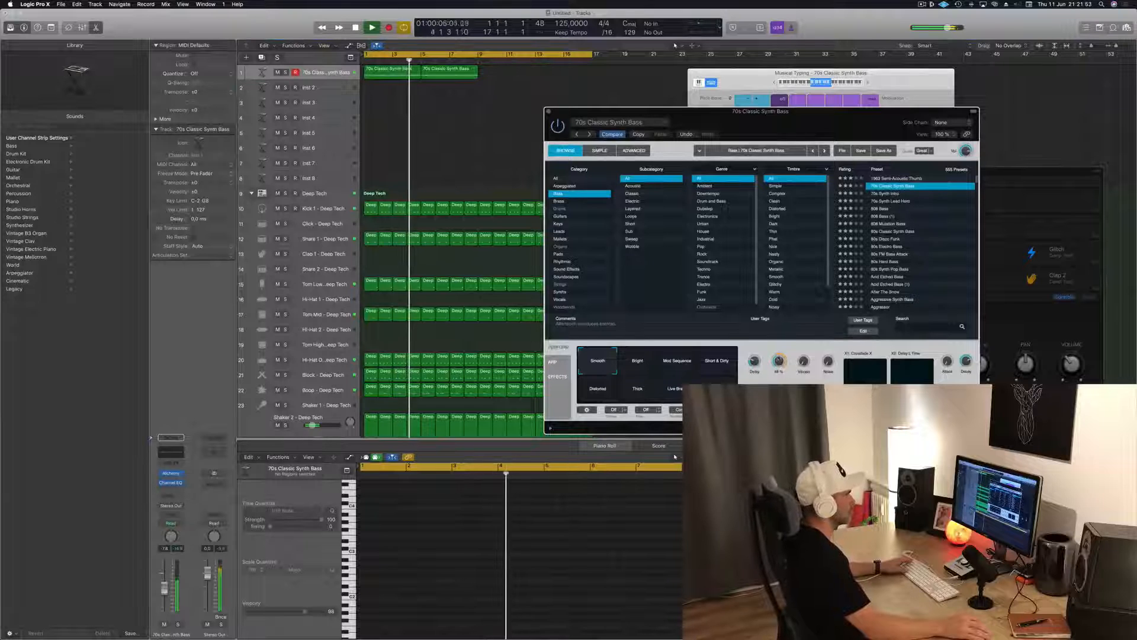
left_click_drag(802, 128, 783, 72)
left_click(390, 126)
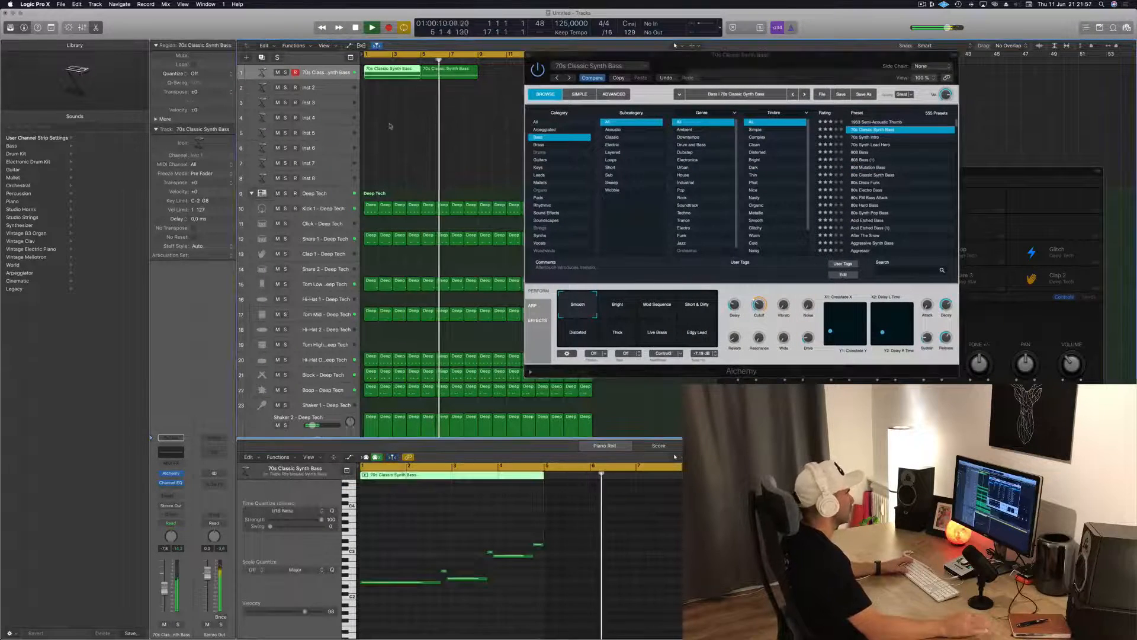
left_click_drag(750, 58, 876, 99)
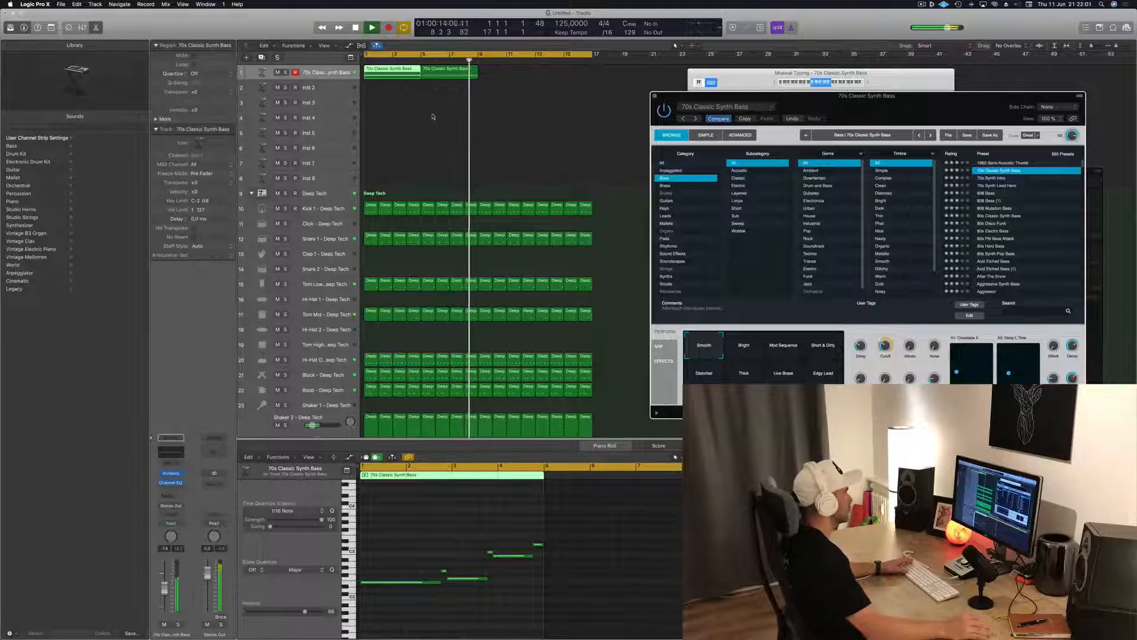
key("space")
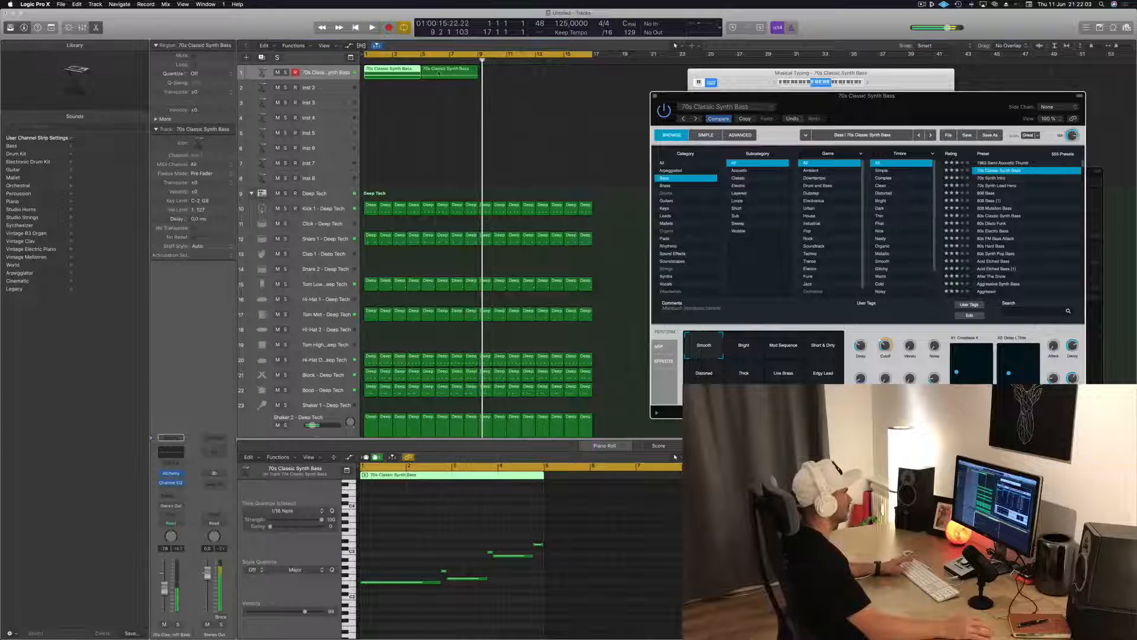
Replace the second bass region with a copy of the edited first one, and copy the pair to fill sixteen bars
left_click(438, 74)
key("Delete")
left_click(381, 76)
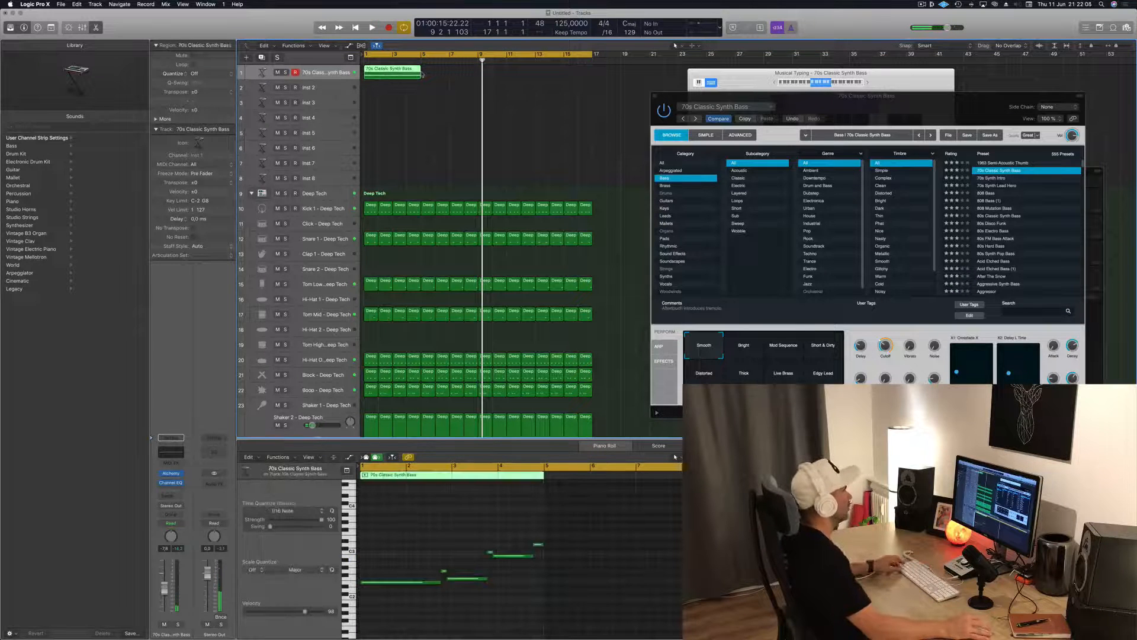
key("z")
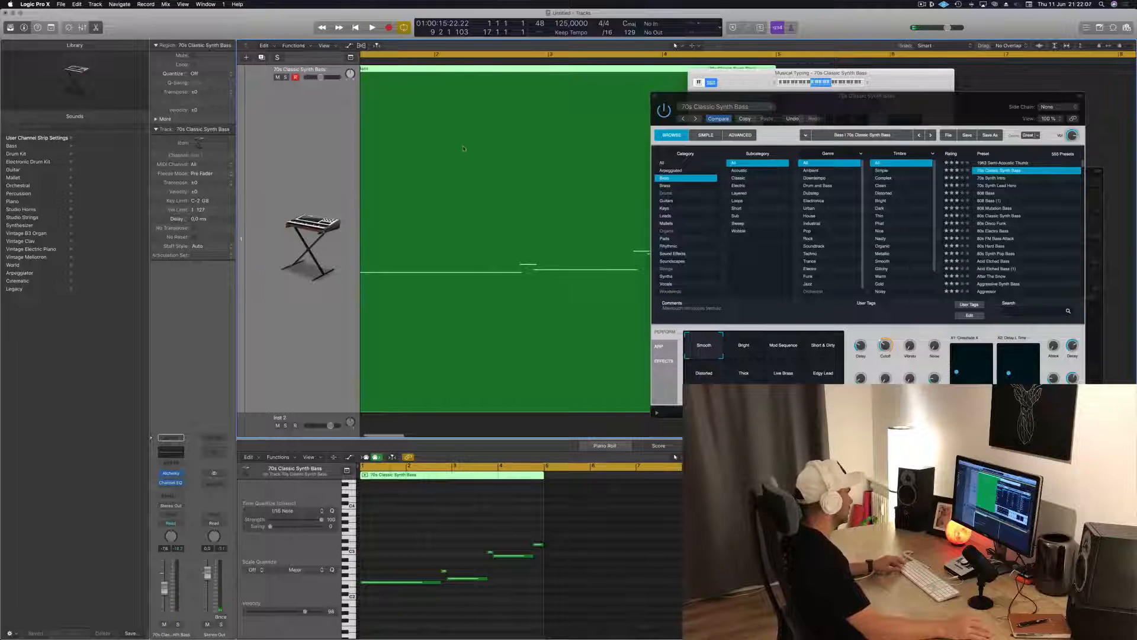
key("z")
left_click_drag(369, 70, 420, 77)
left_click(367, 71, "shift")
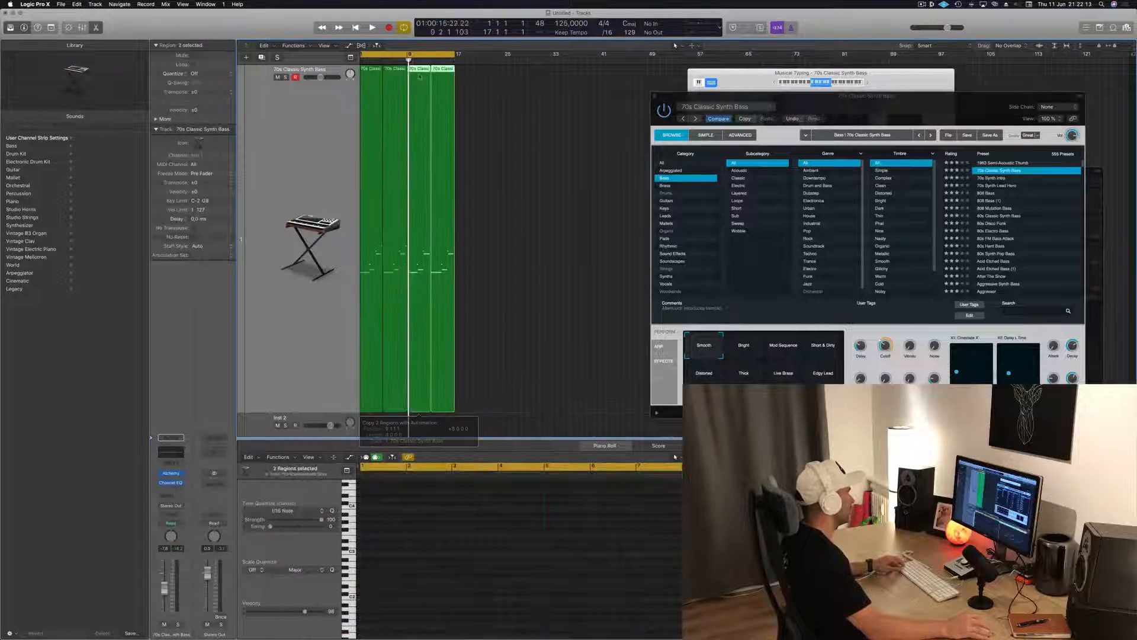
scroll(420, 77, "down", 5)
Play back the start of the sixteen-bar bass line to check the copied regions
left_click(525, 247)
key("space")
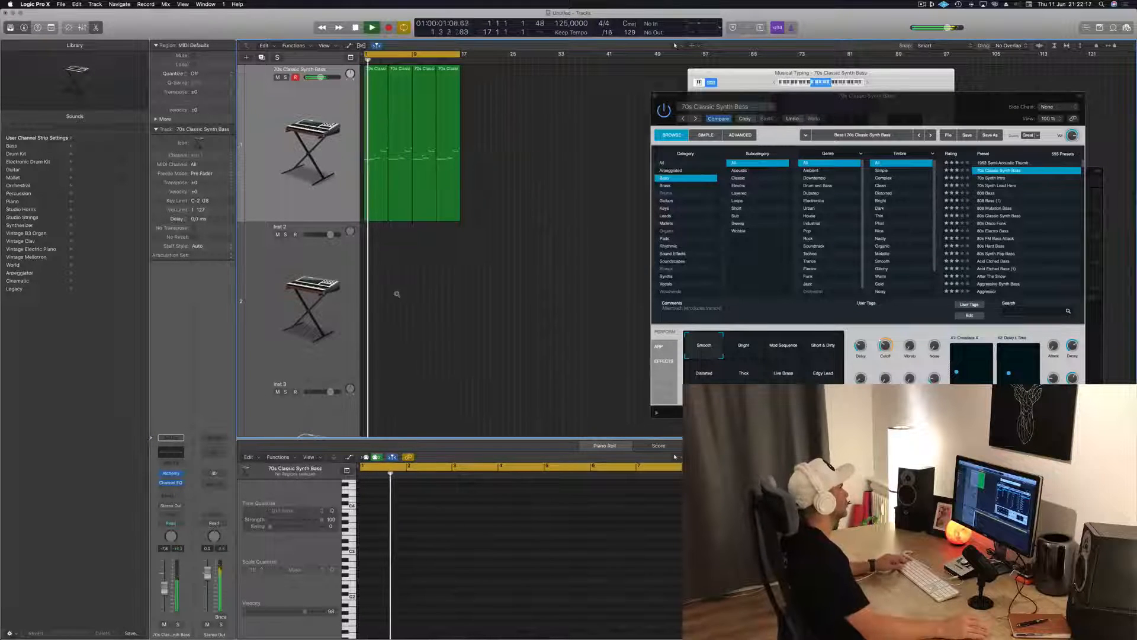
key("super+Right")
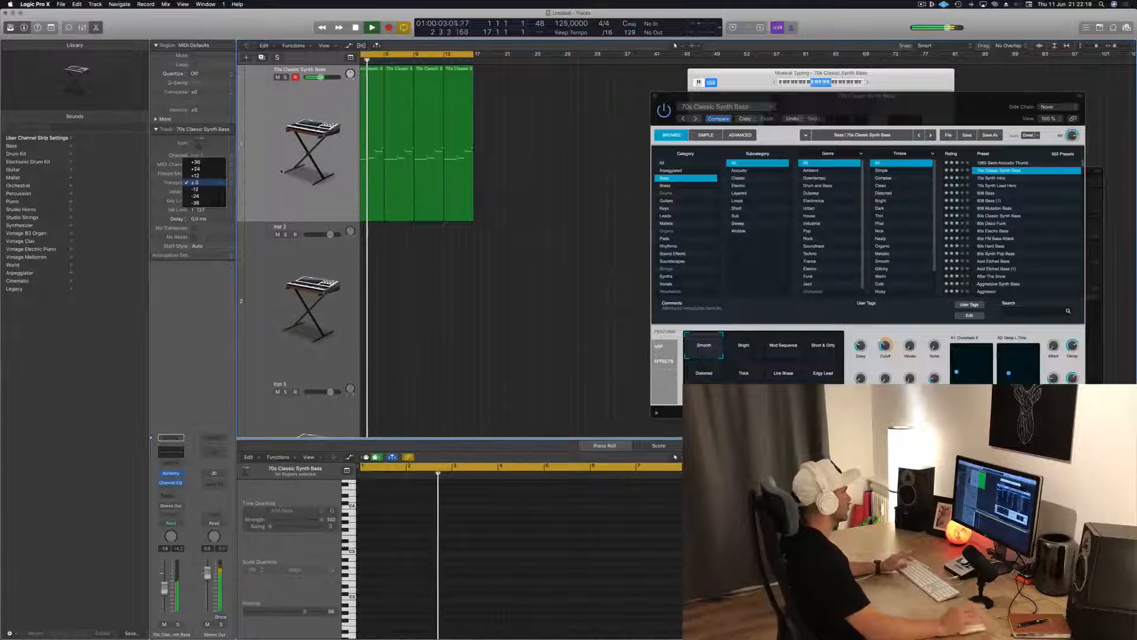
key("space")
key("space")
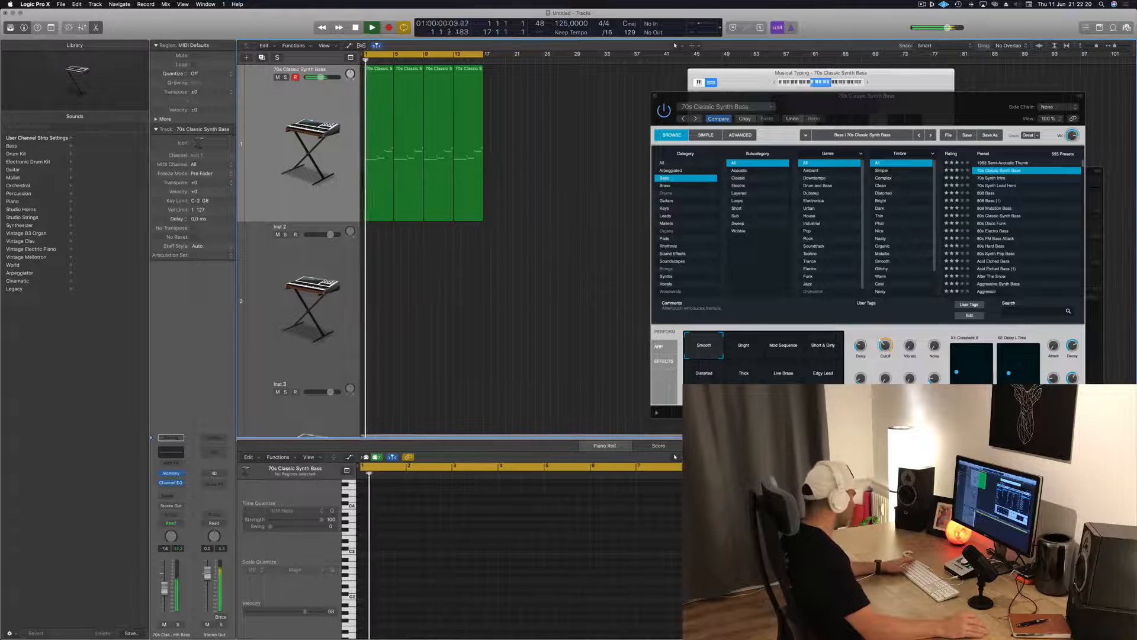
Add a stereo Compressor after the Channel EQ on the bass track and side-chain it to the Deep Tech Kick 1 instrument
left_click(171, 489)
mouse_move(181, 527)
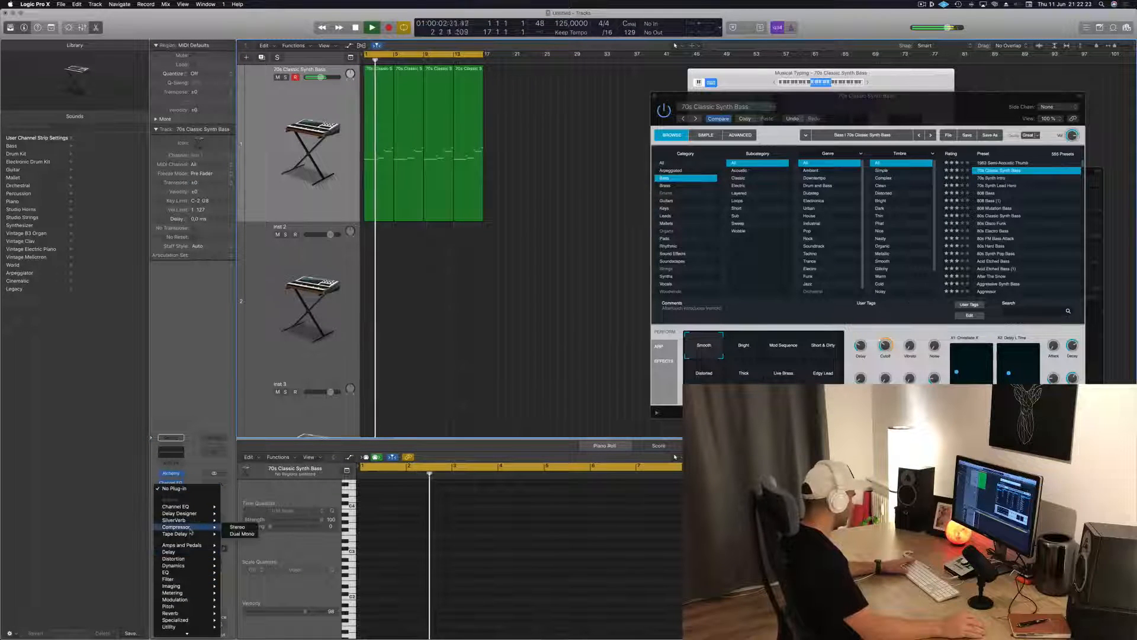
left_click(235, 527)
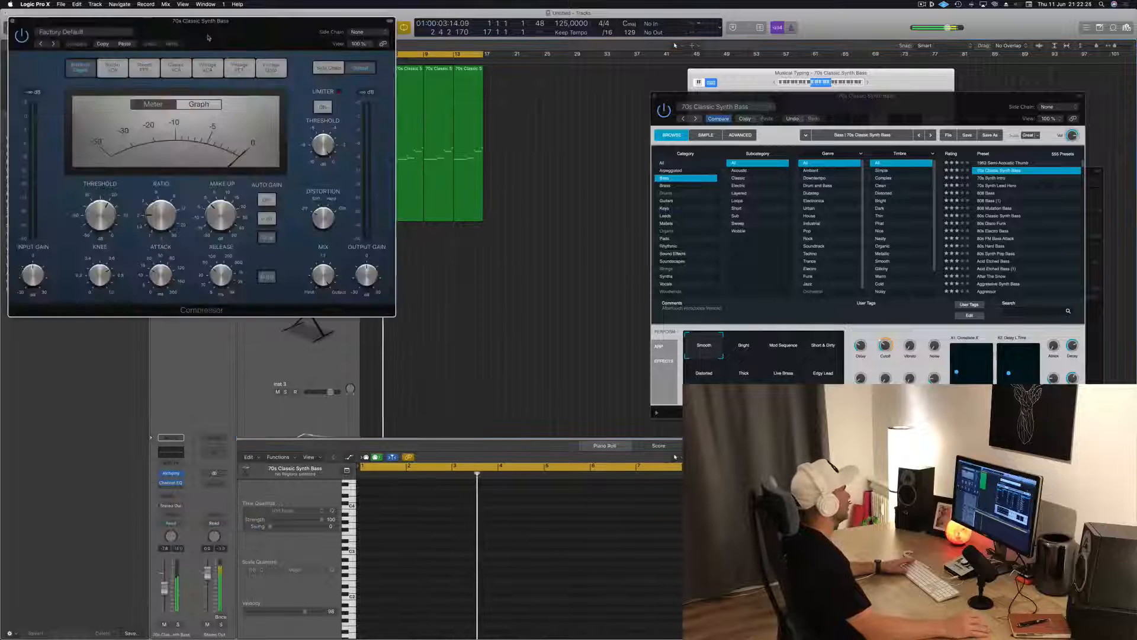
left_click(572, 61)
mouse_move(590, 80)
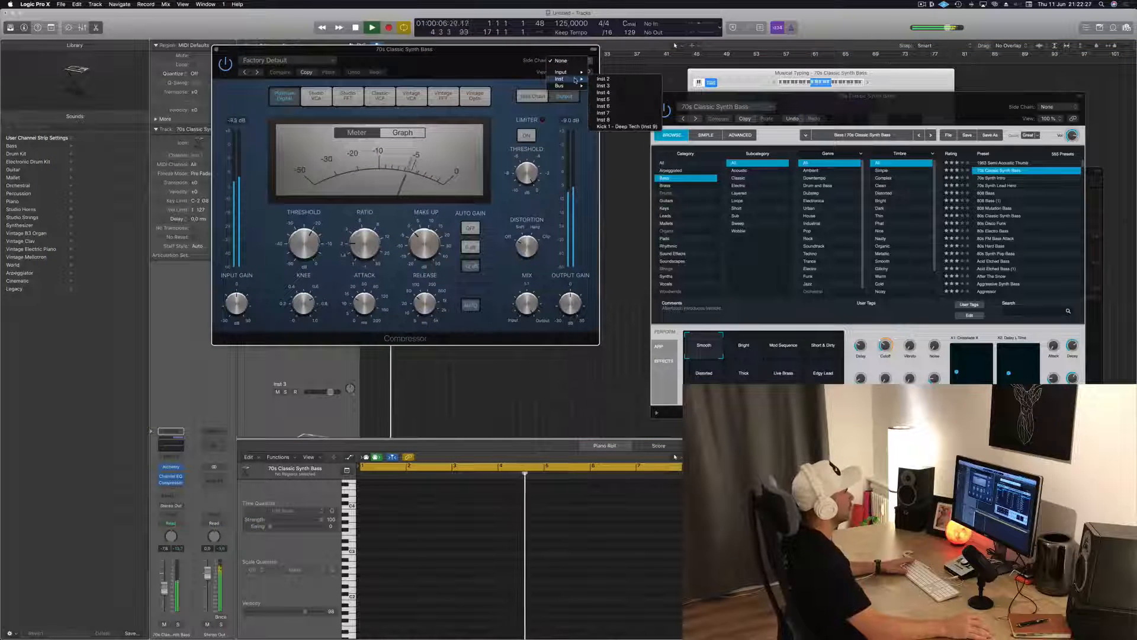
left_click(623, 128)
Set the side-chained Compressor's threshold to -19.0 dB and close its window
left_click_drag(459, 64, 588, 71)
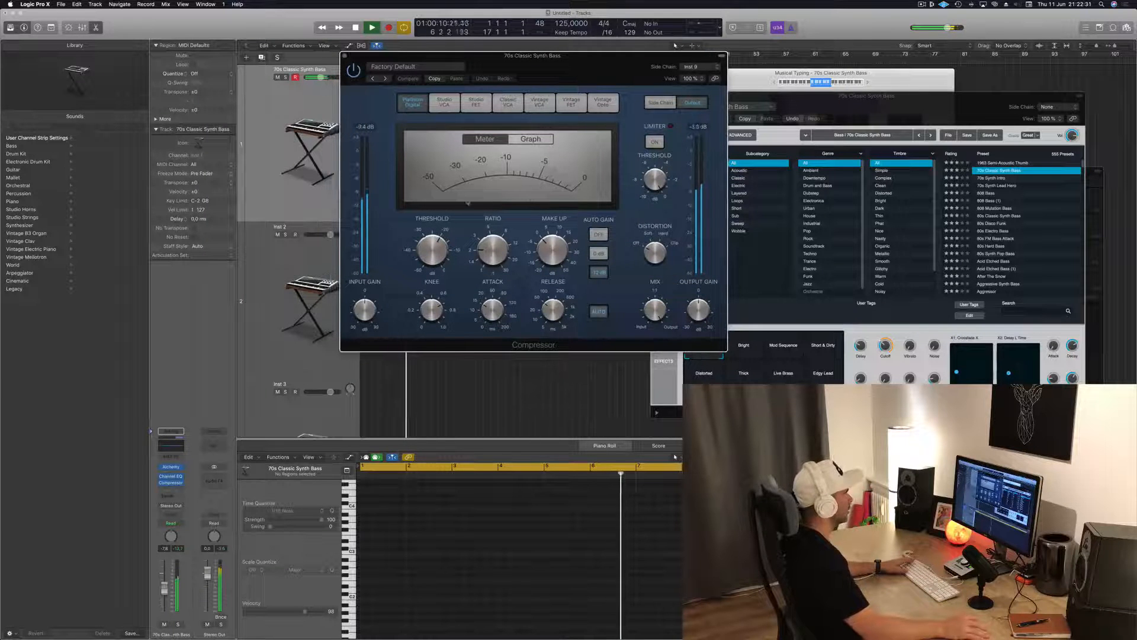
left_click_drag(485, 253, 490, 237)
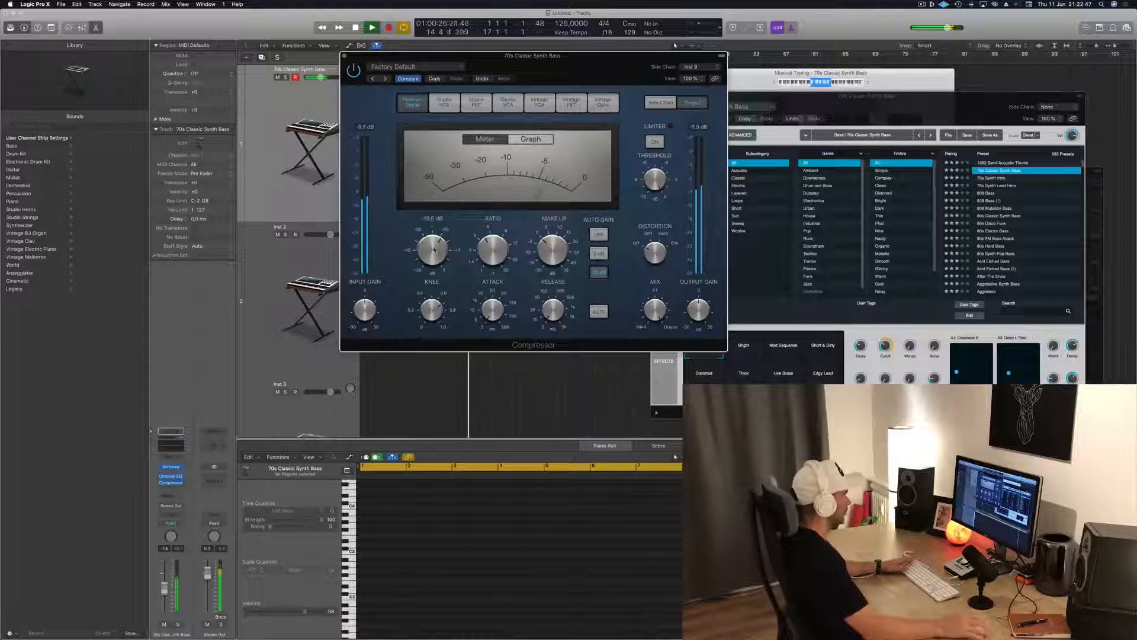
left_click(346, 57)
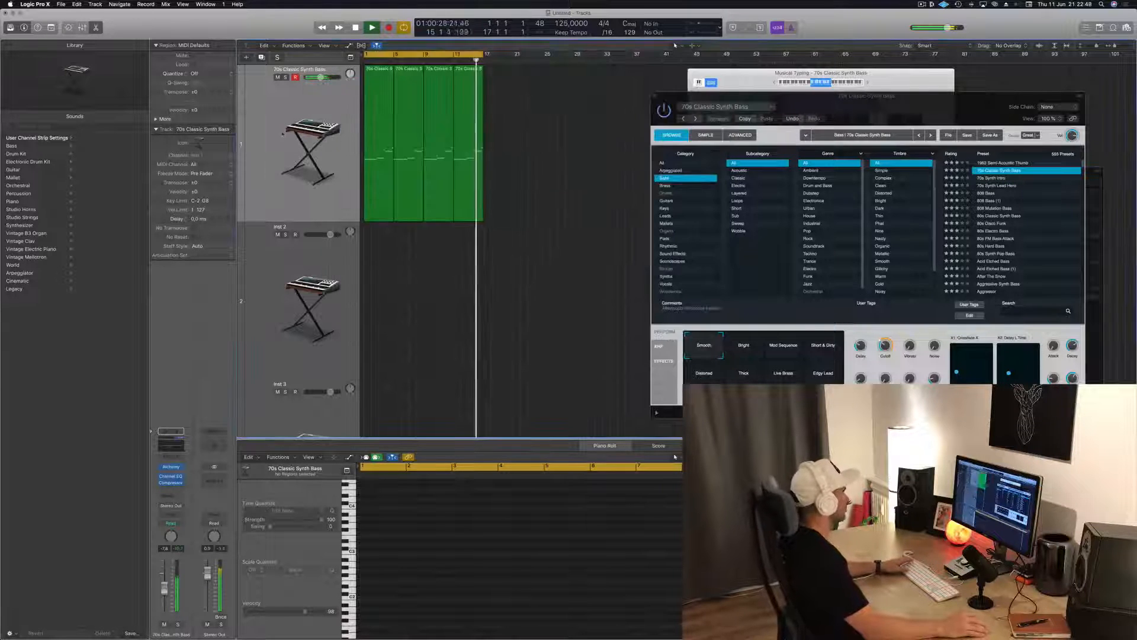
Audition the bass patch's Bright, Mod Sequence, Short & Dirty, Distorted, Thick, Live Brass and Edgy Lead variations during playback
key("super+a")
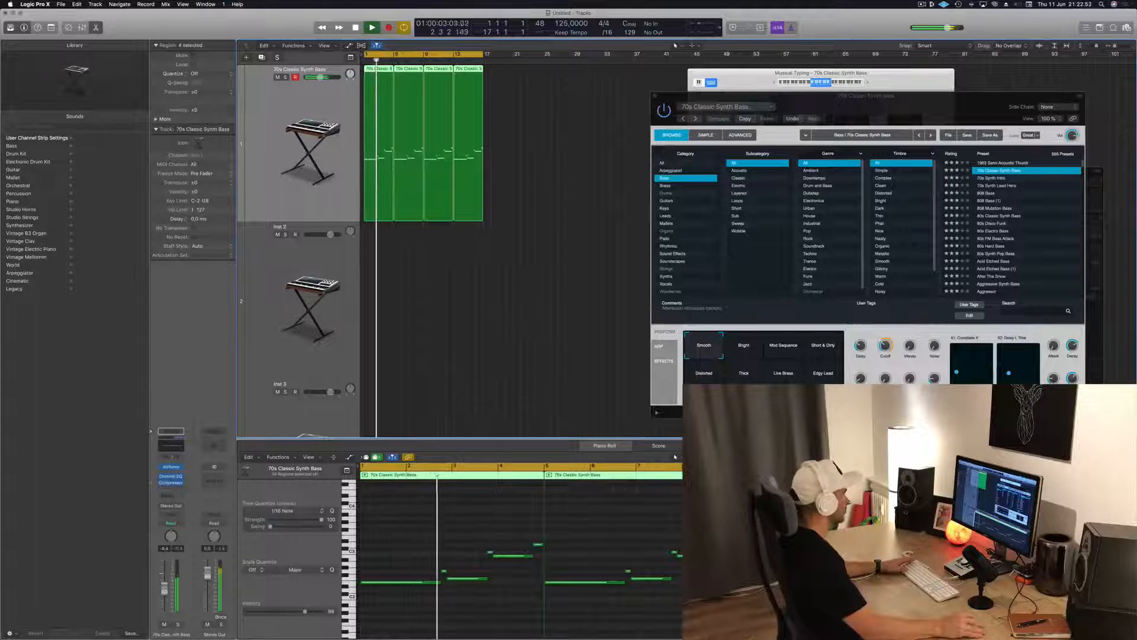
left_click_drag(889, 98, 621, 128)
key("space")
key("space")
left_click(477, 377)
left_click(509, 378)
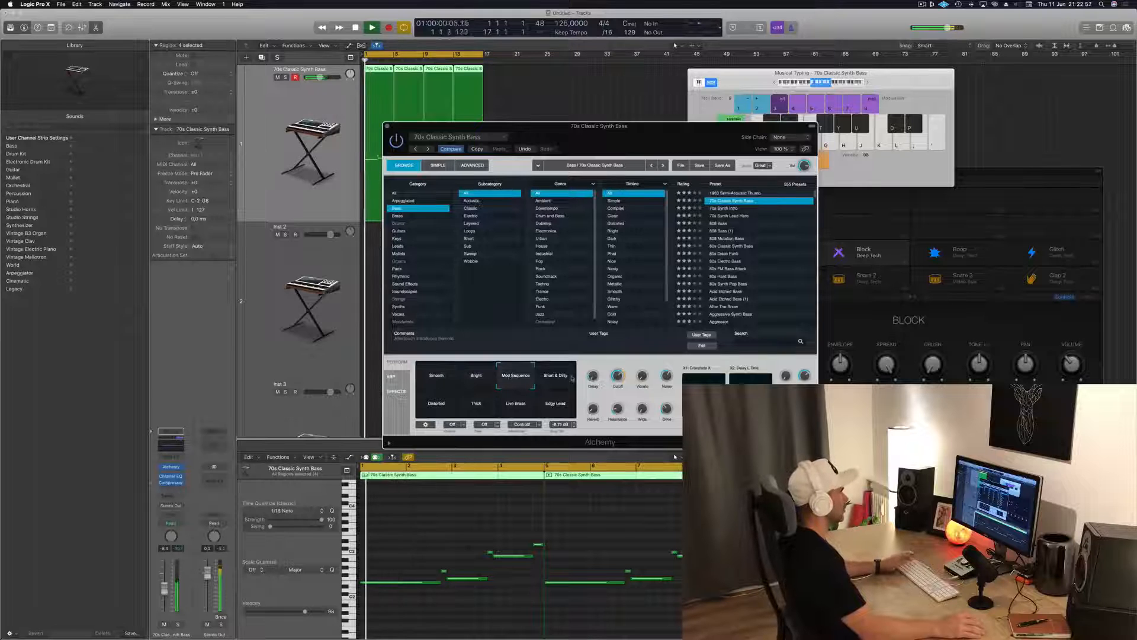
left_click(548, 383)
left_click(442, 407)
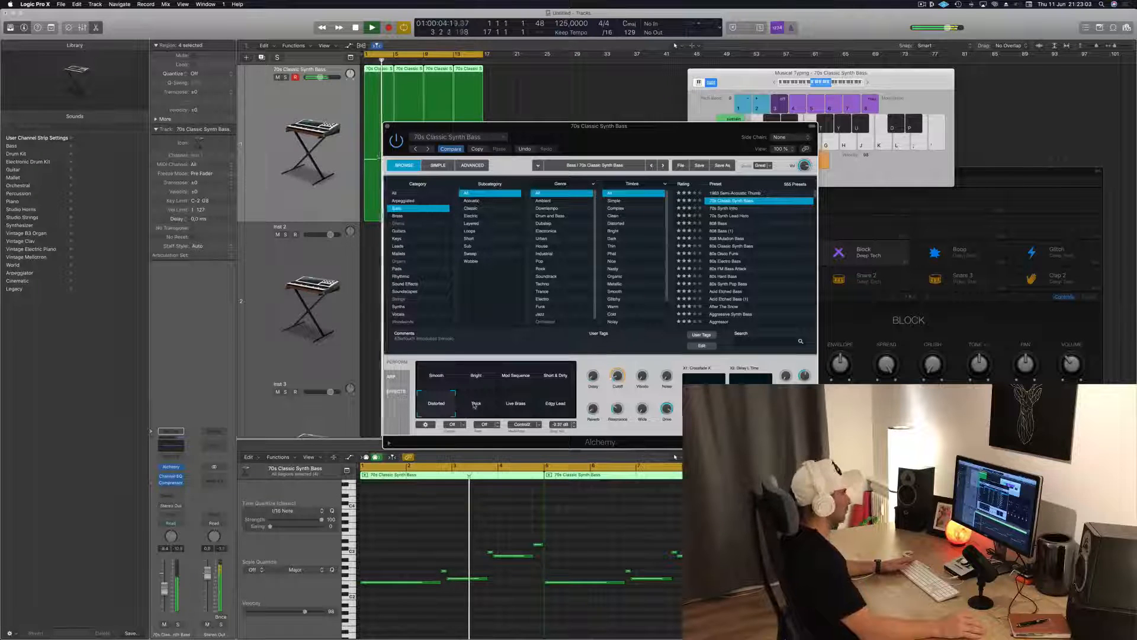
left_click(475, 405)
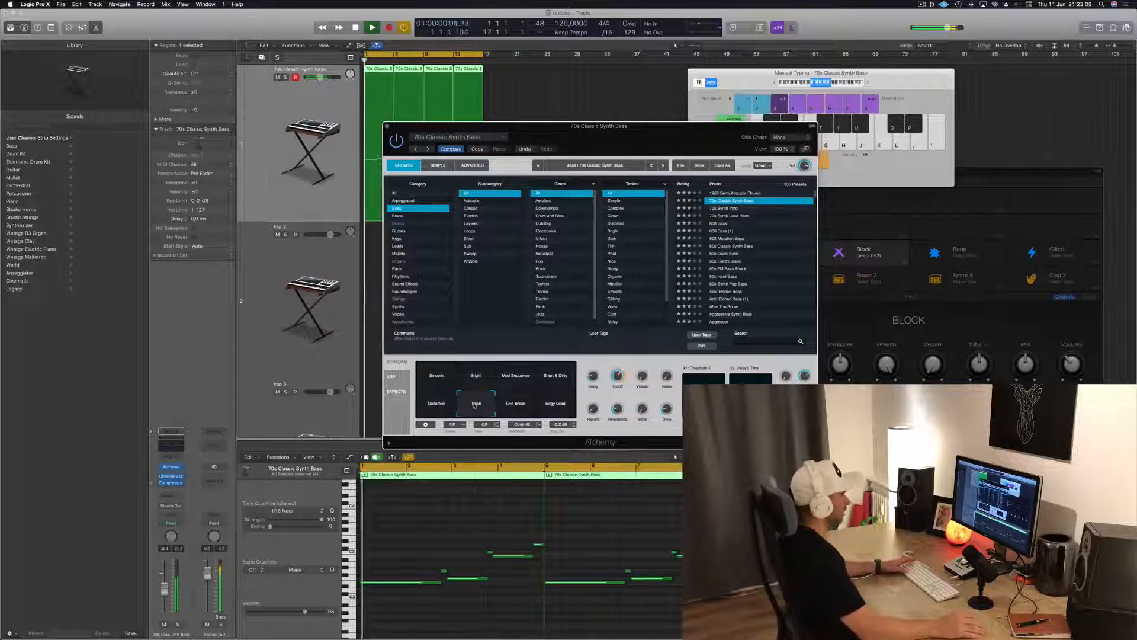
left_click(518, 406)
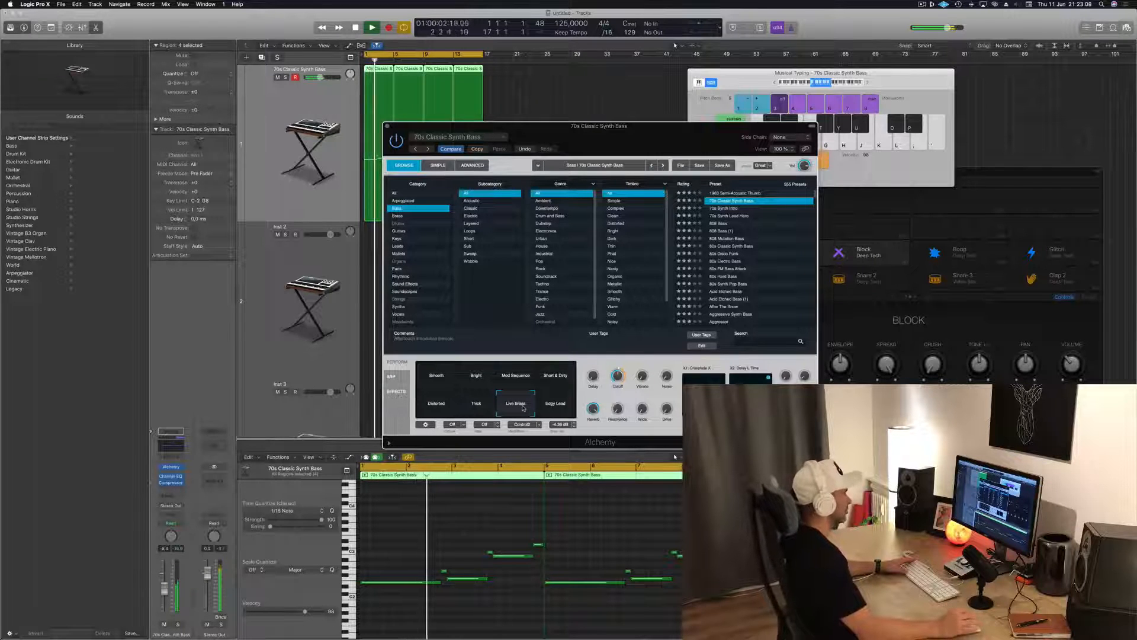
left_click(555, 405)
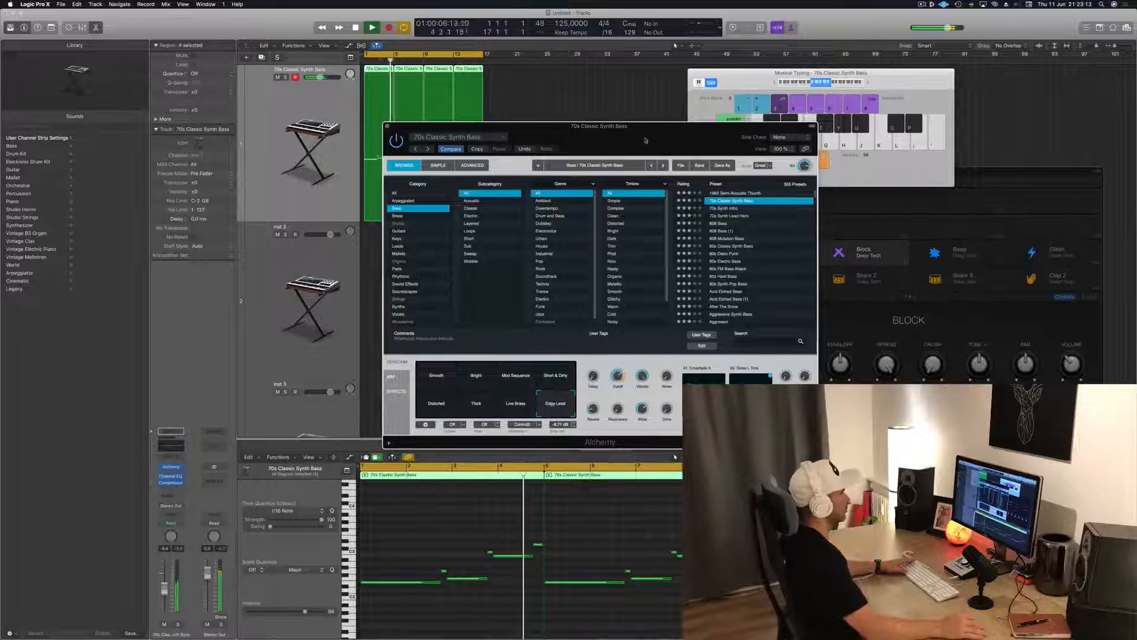
Compare the bass patch's Smooth and Thick variations during playback and settle on Smooth
left_click_drag(645, 140, 882, 138)
left_click(671, 374)
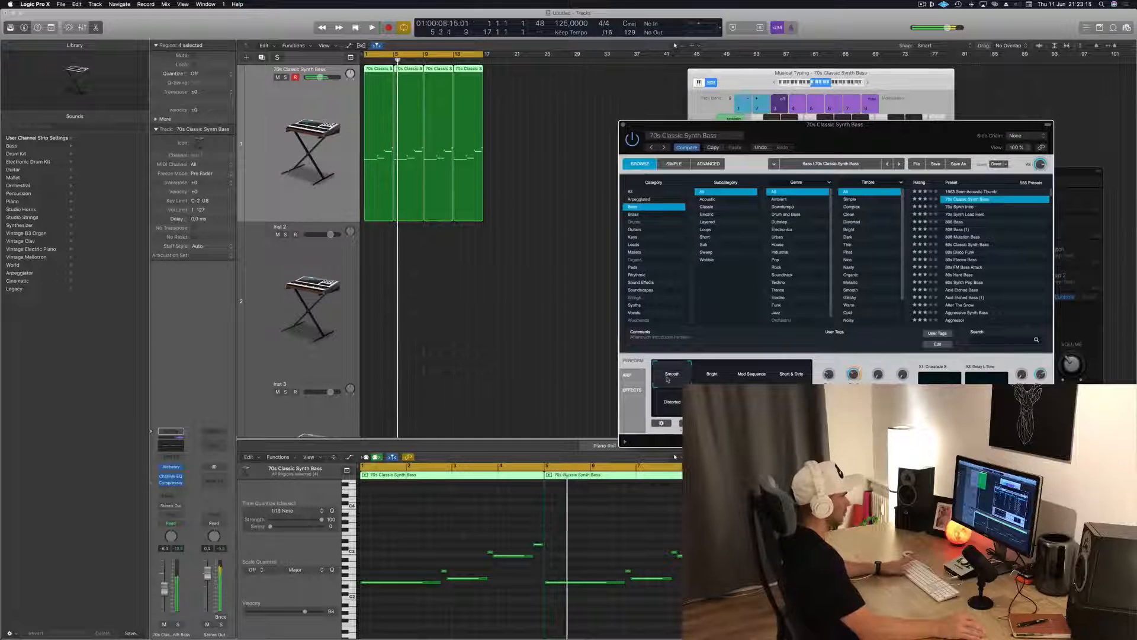
left_click(712, 403)
key("space")
key("space")
left_click(674, 375)
key("space")
key("space")
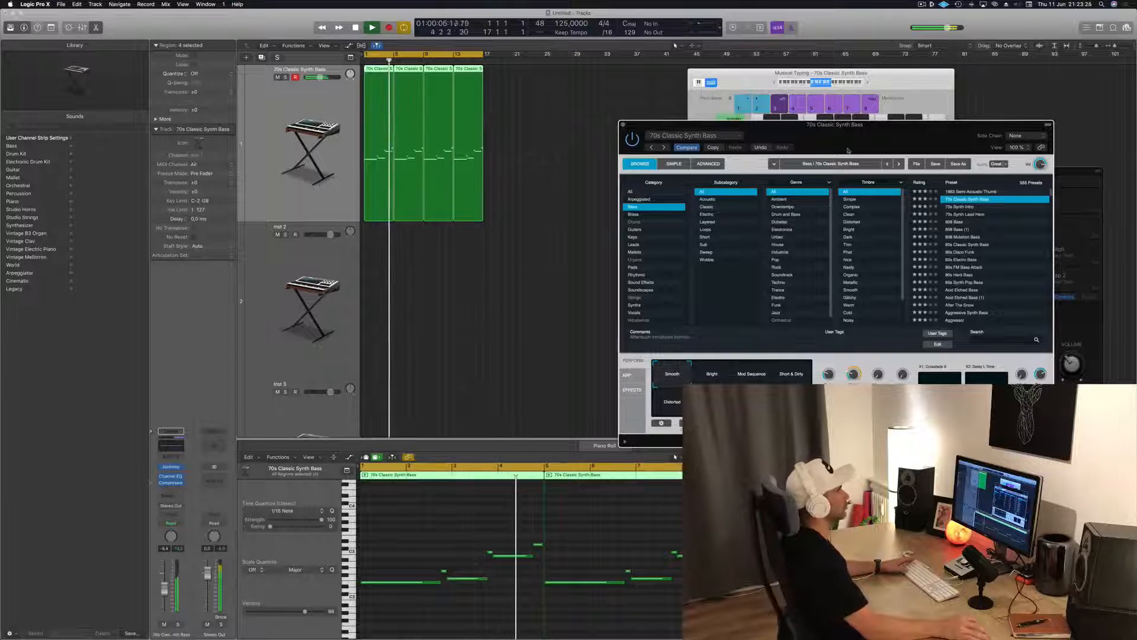
Select the second instrument track, open its Alchemy synth, and place the window beside the arrangement
left_click_drag(798, 123, 792, 121)
left_click(294, 265)
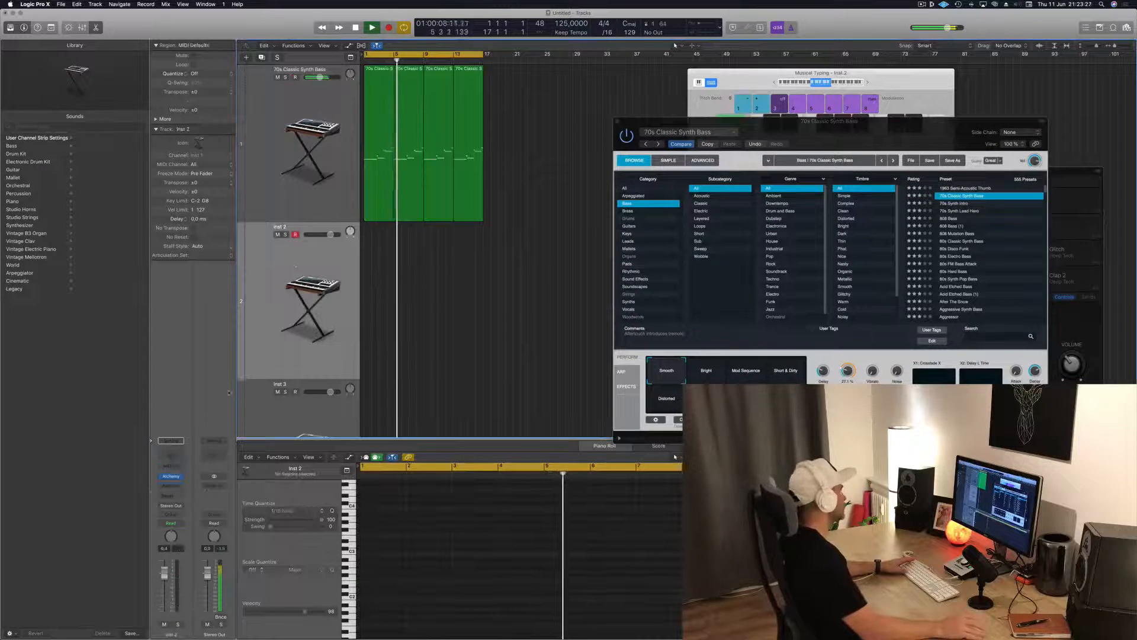
left_click(172, 477)
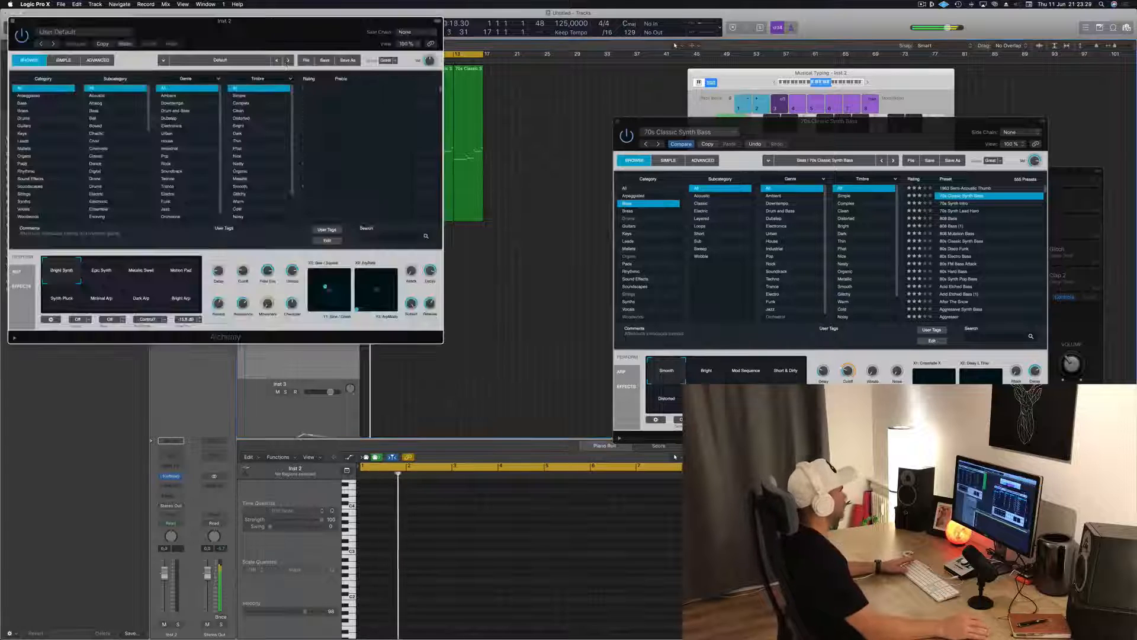
left_click_drag(266, 41, 974, 163)
left_click_drag(897, 152, 774, 150)
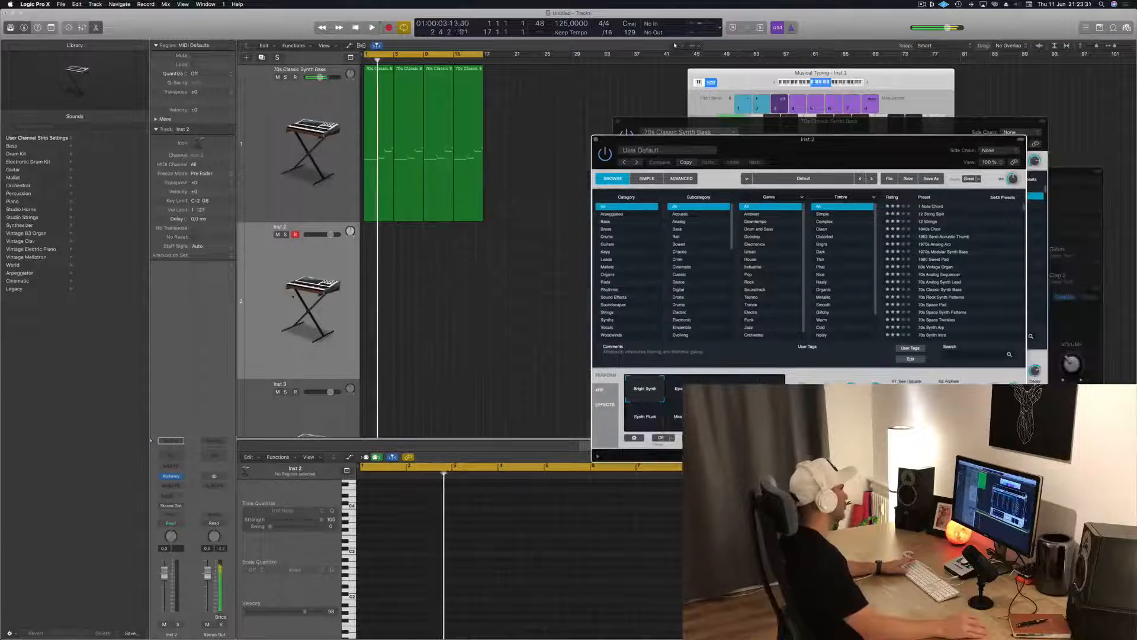
left_click(273, 277)
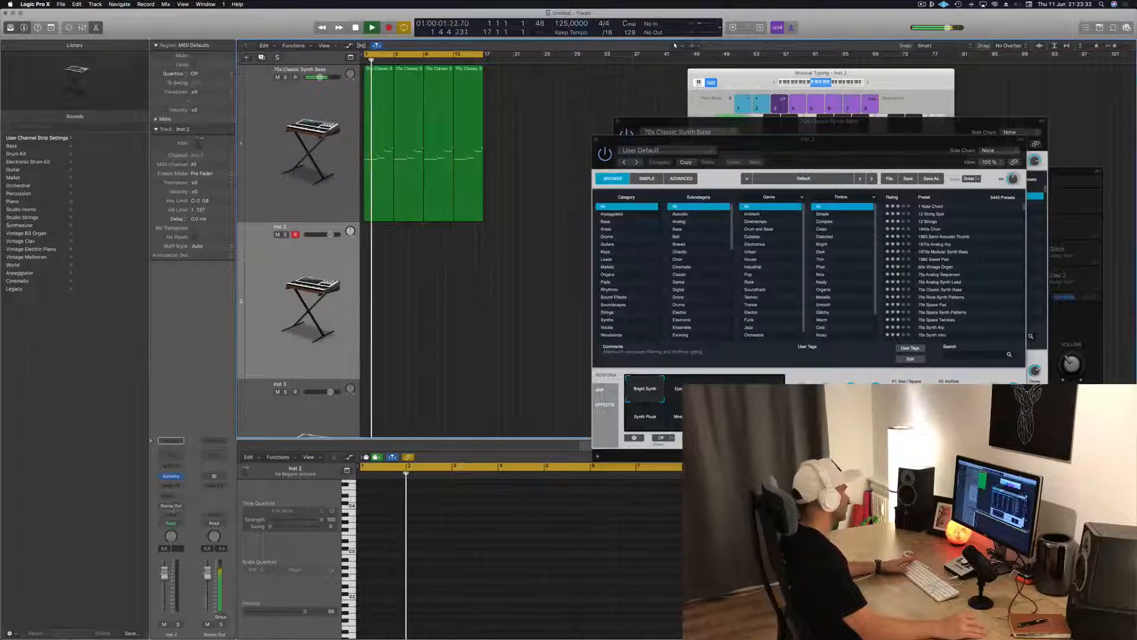
Add a bus send to the second instrument track and insert SilverVerb on the bus's aux channel
left_click(172, 498)
mouse_move(172, 509)
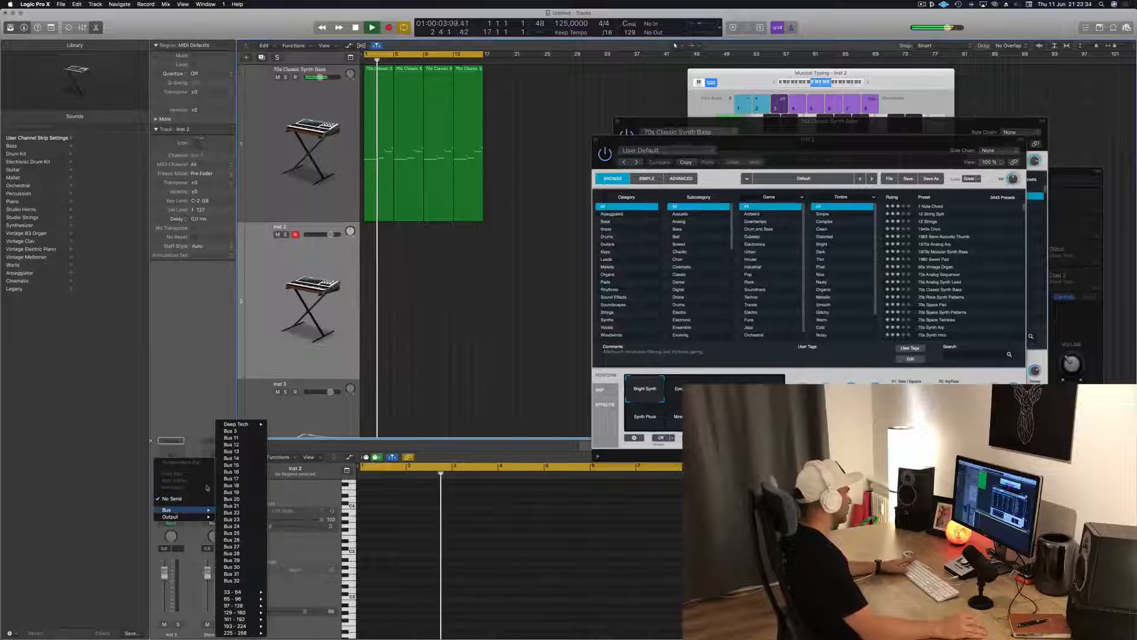
left_click(235, 431)
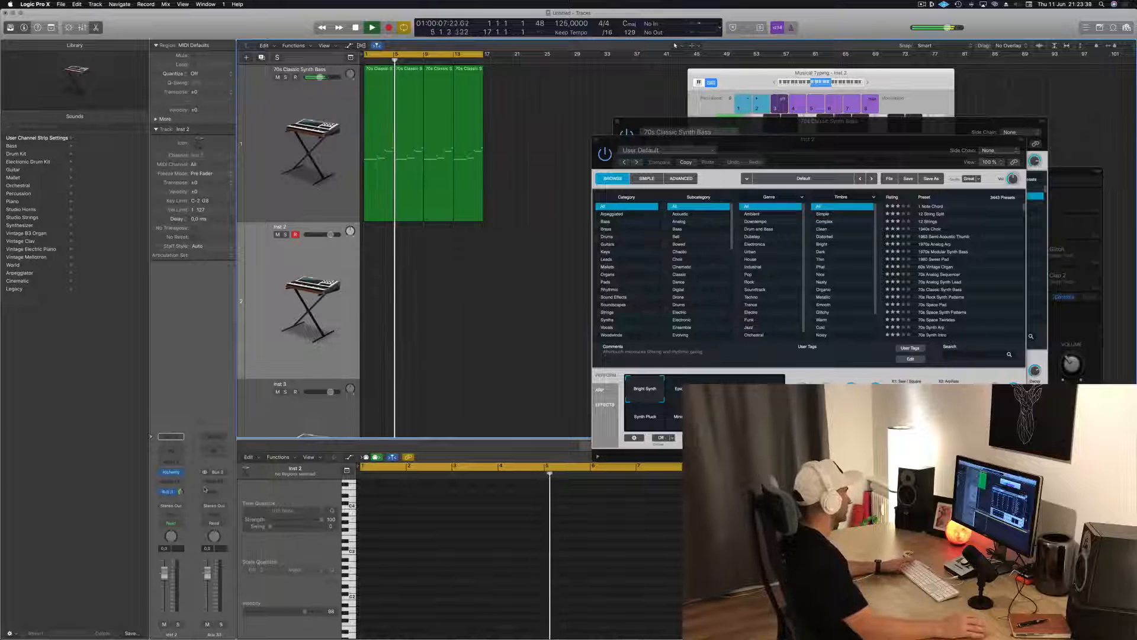
left_click(215, 484)
left_click(281, 525)
Load the saved user preset in SilverVerb, set its Wet output to 100%, and close the reverb window
left_click(83, 31)
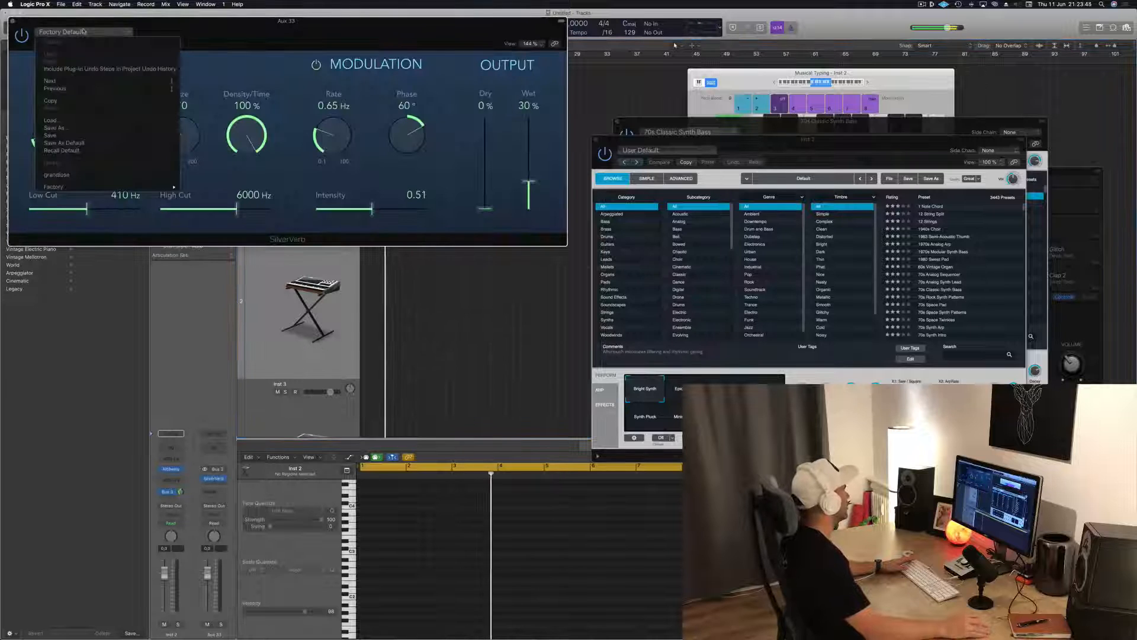
left_click(72, 176)
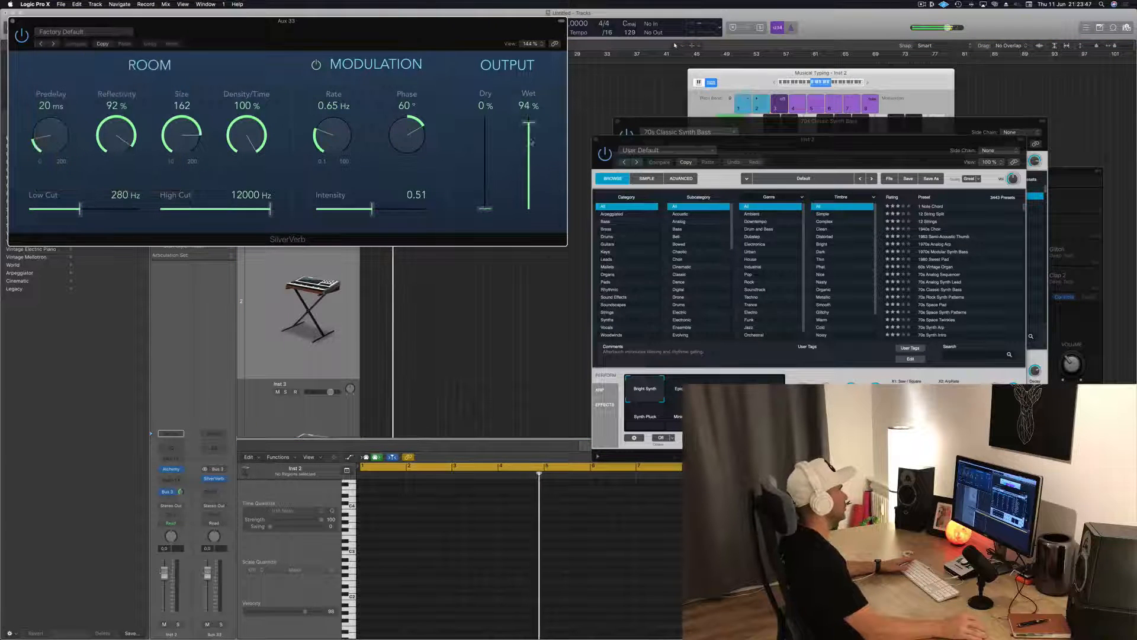
left_click_drag(531, 125, 530, 116)
left_click_drag(178, 21, 558, 70)
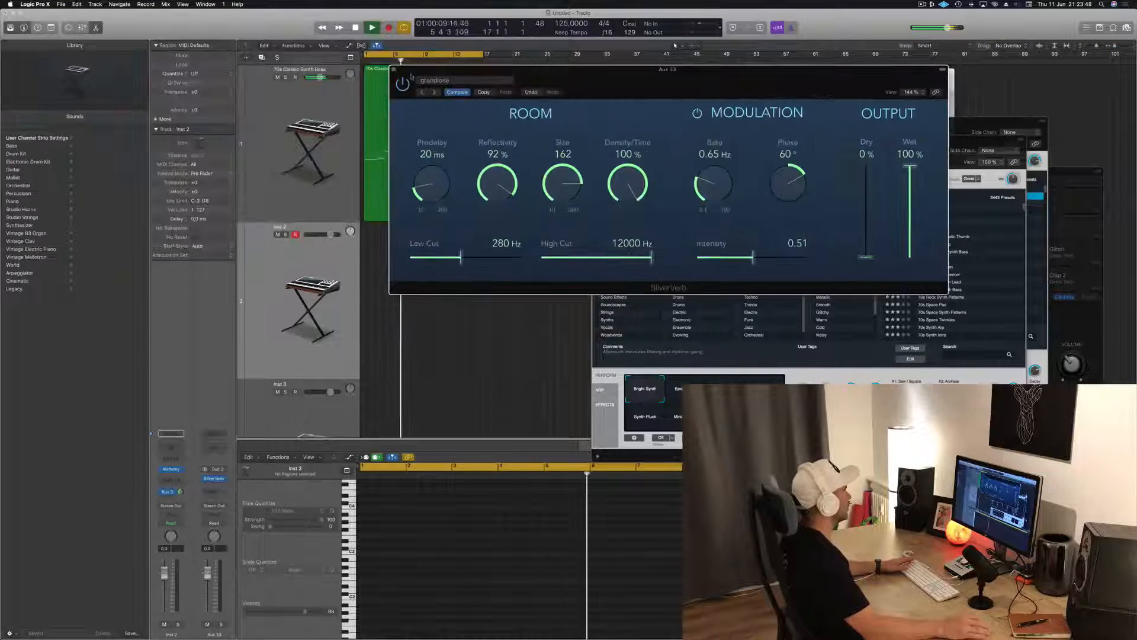
left_click(394, 70)
Filter the second track's Alchemy presets to the Keys category and audition the Vox preset listed just above Vox Keys
left_click_drag(634, 139, 551, 126)
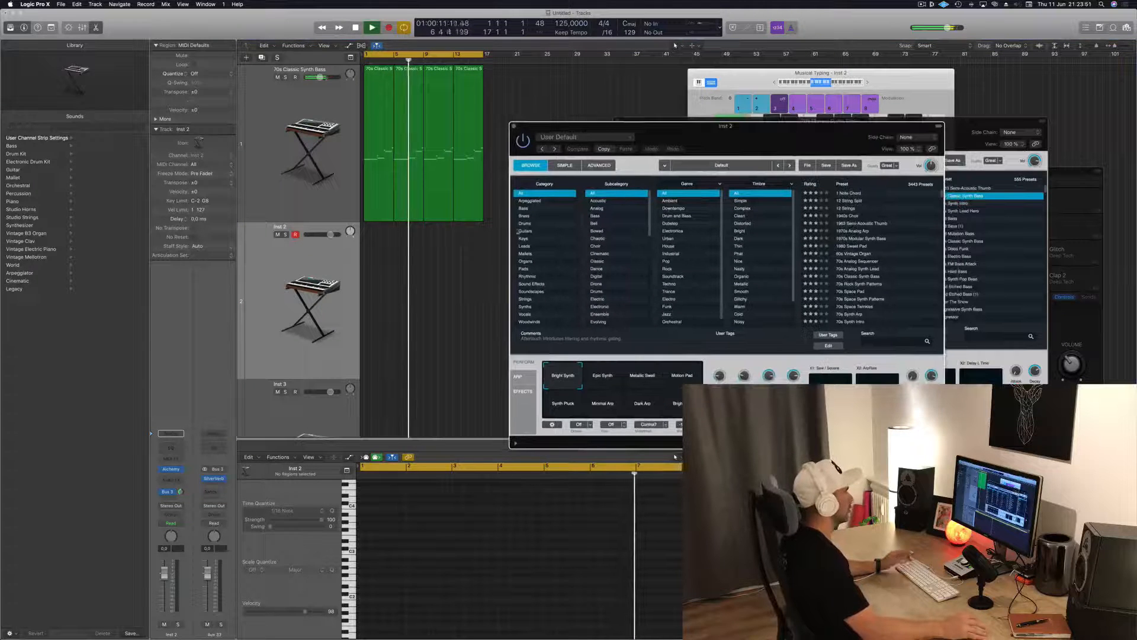
left_click(523, 238)
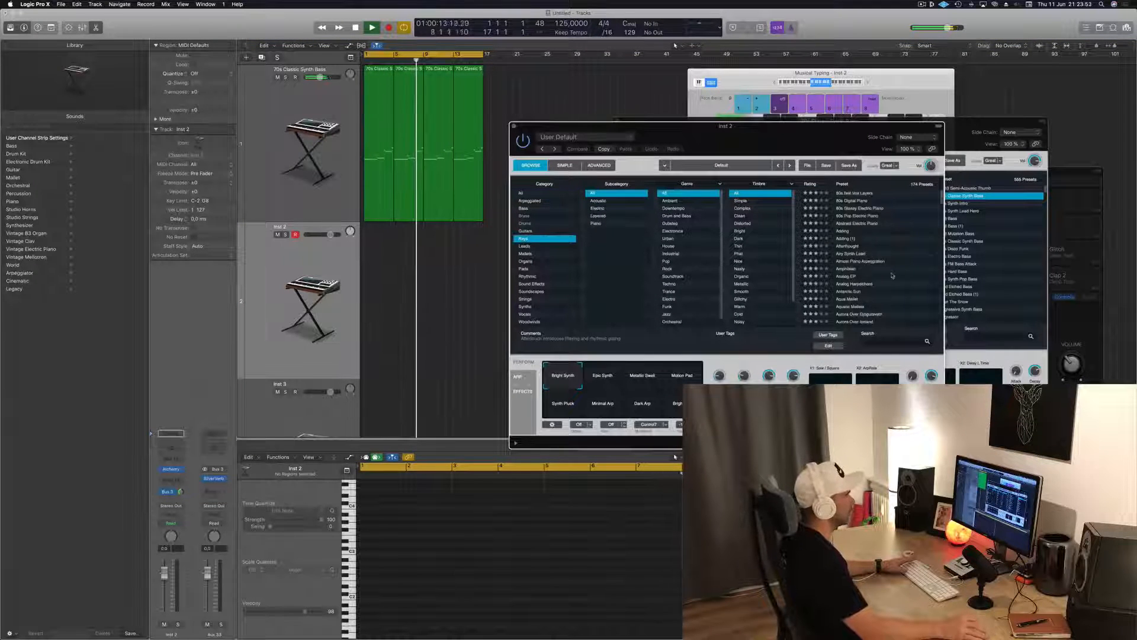
scroll(893, 275, "down", 10)
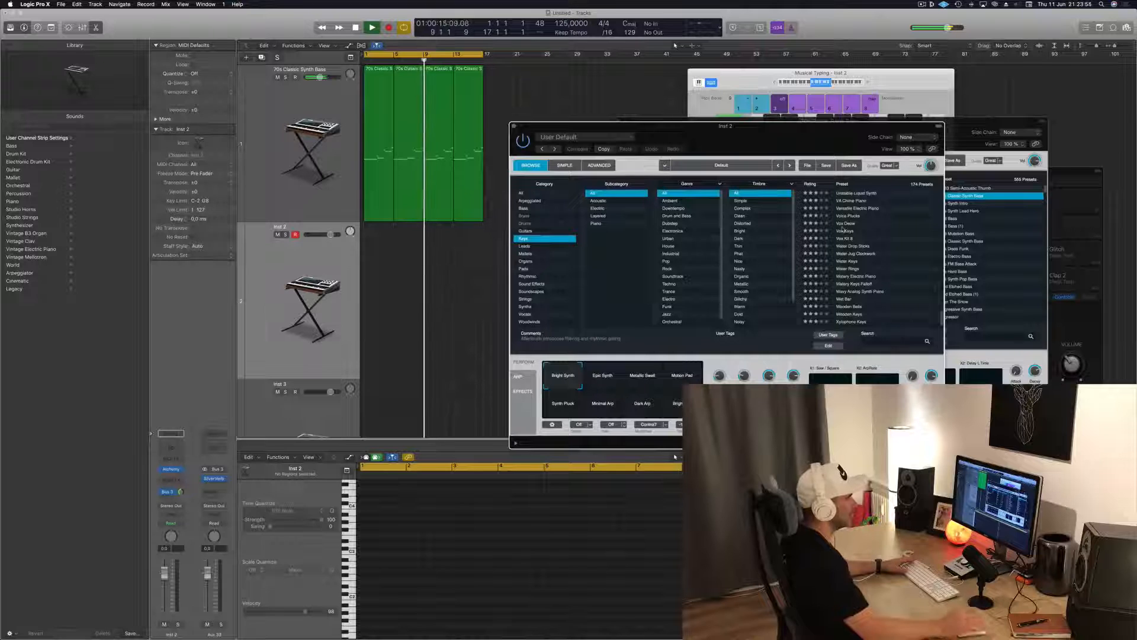
left_click(844, 224)
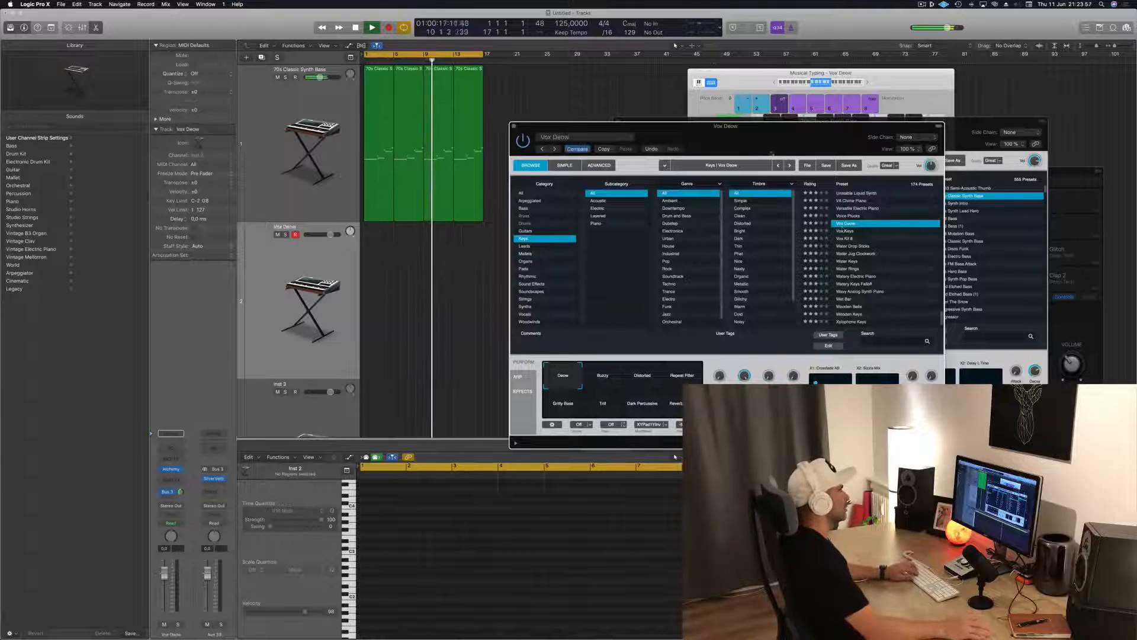
left_click(121, 534)
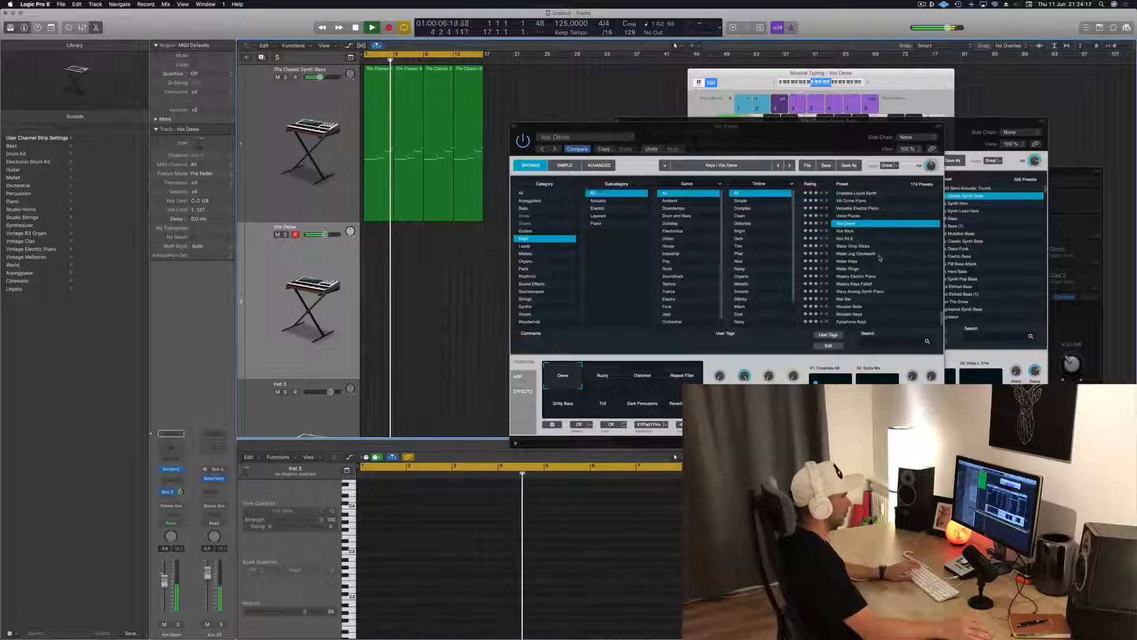
Audition the Vox Keys, Vox Kit and Water Drop Sticks presets on the second track while adjusting its volume fader
left_click(846, 231)
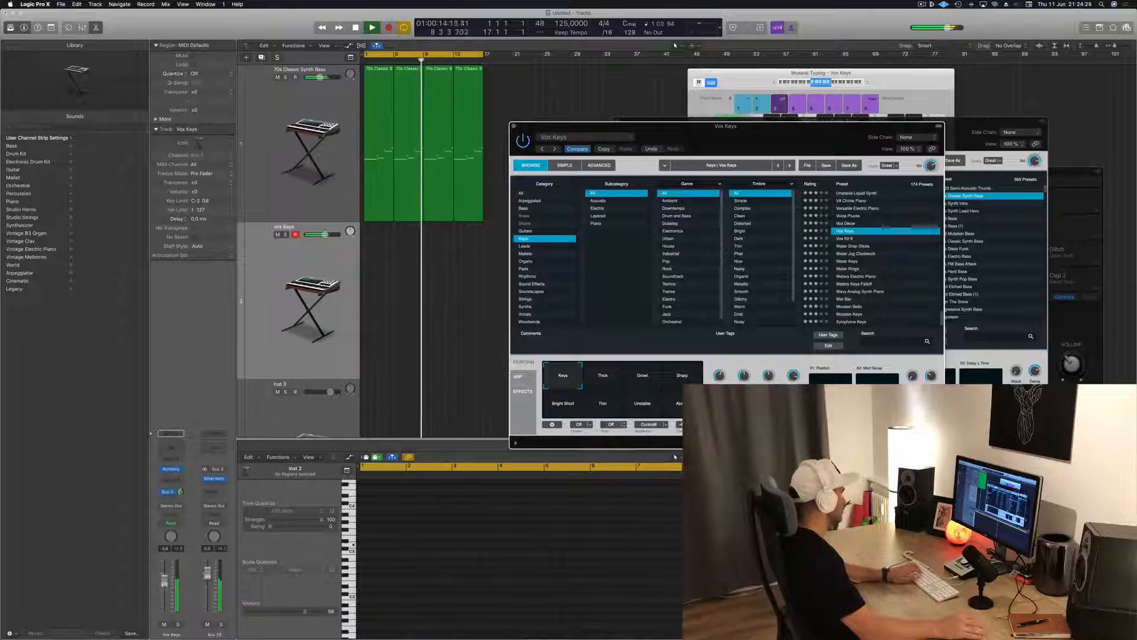
left_click_drag(165, 588, 164, 600)
left_click(845, 225)
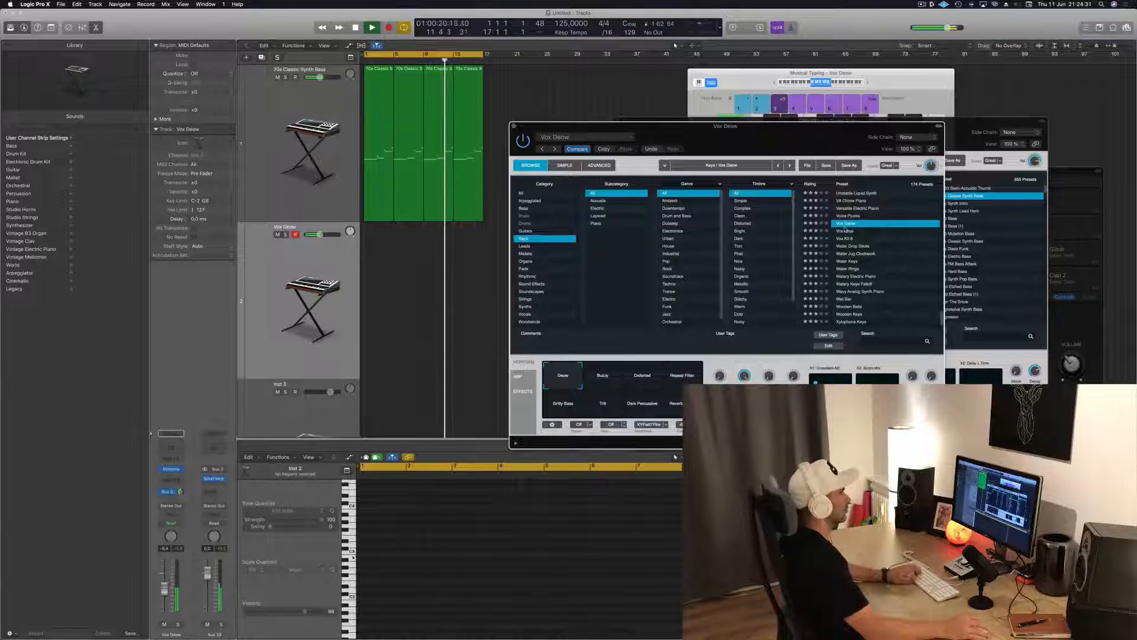
left_click(844, 238)
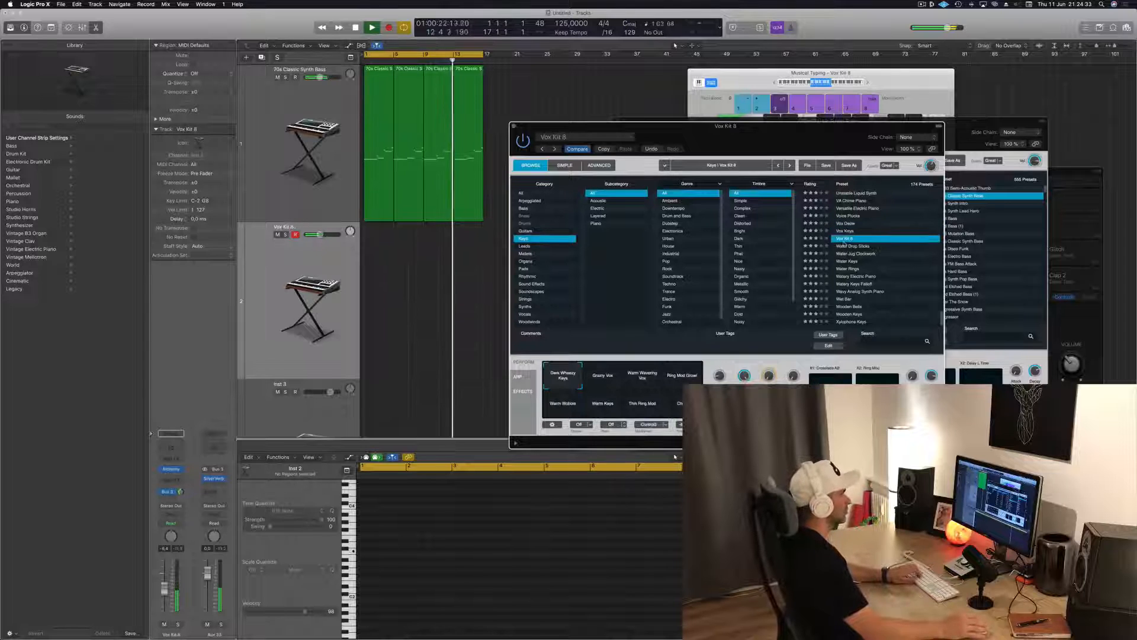
left_click_drag(164, 590, 165, 567)
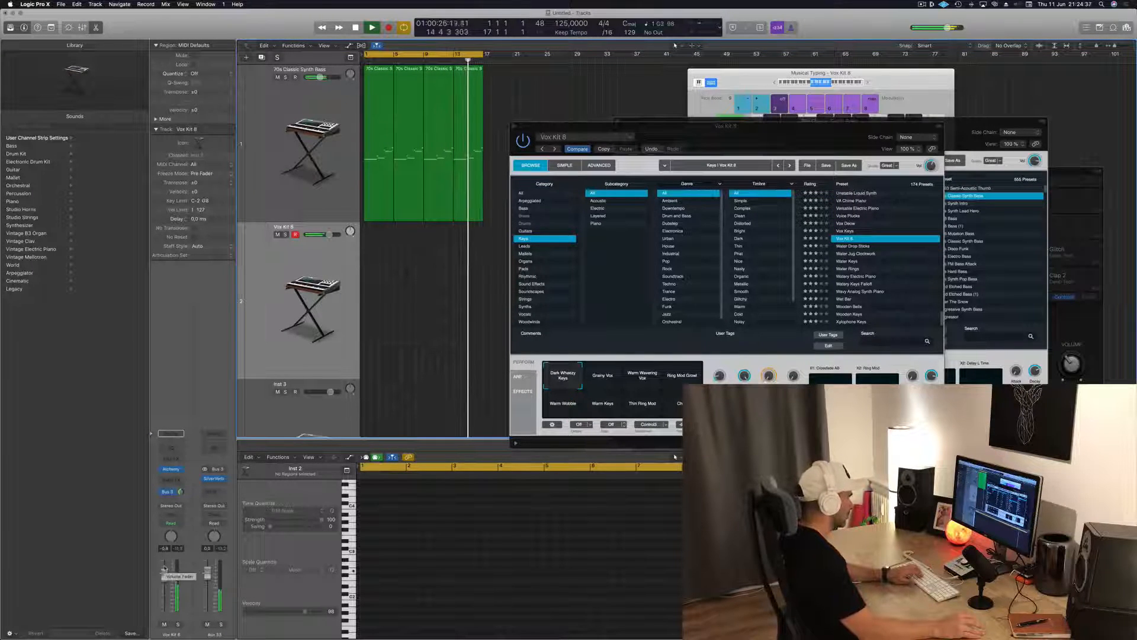
left_click(855, 247)
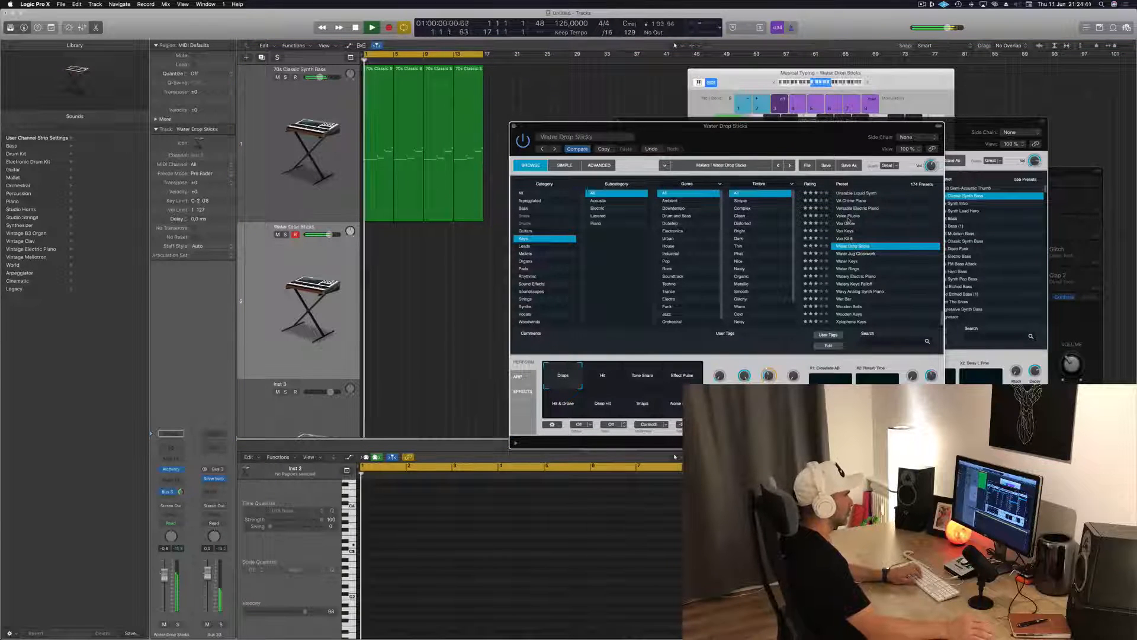
Load the Voice Plucks preset on the second track and try its Layered and Longer variations
left_click(852, 217)
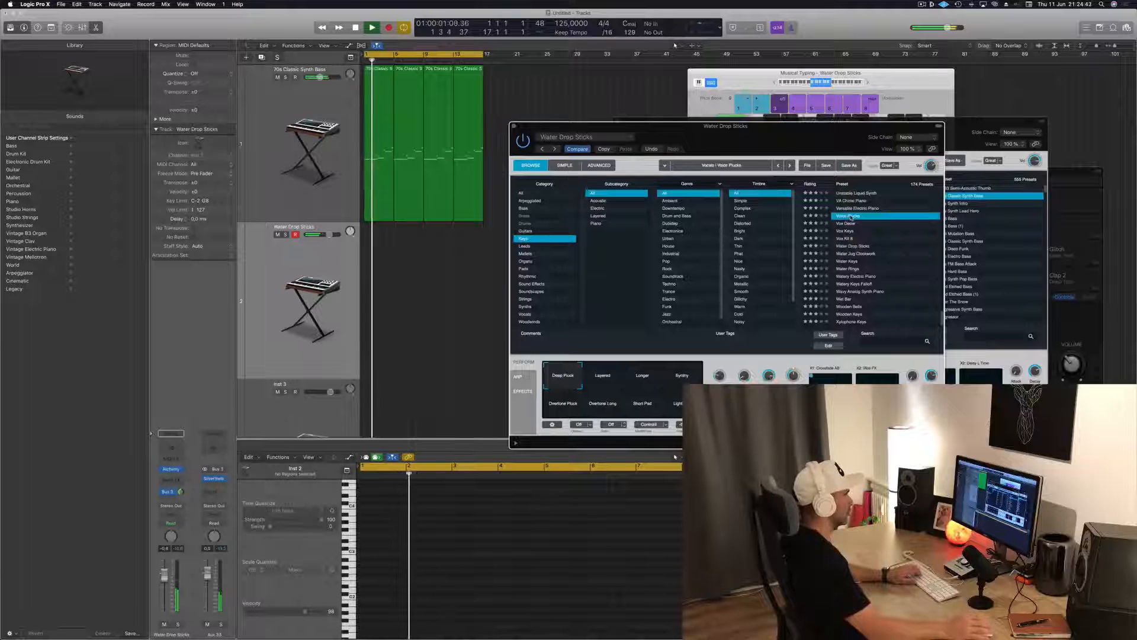
left_click(609, 379)
left_click(645, 380)
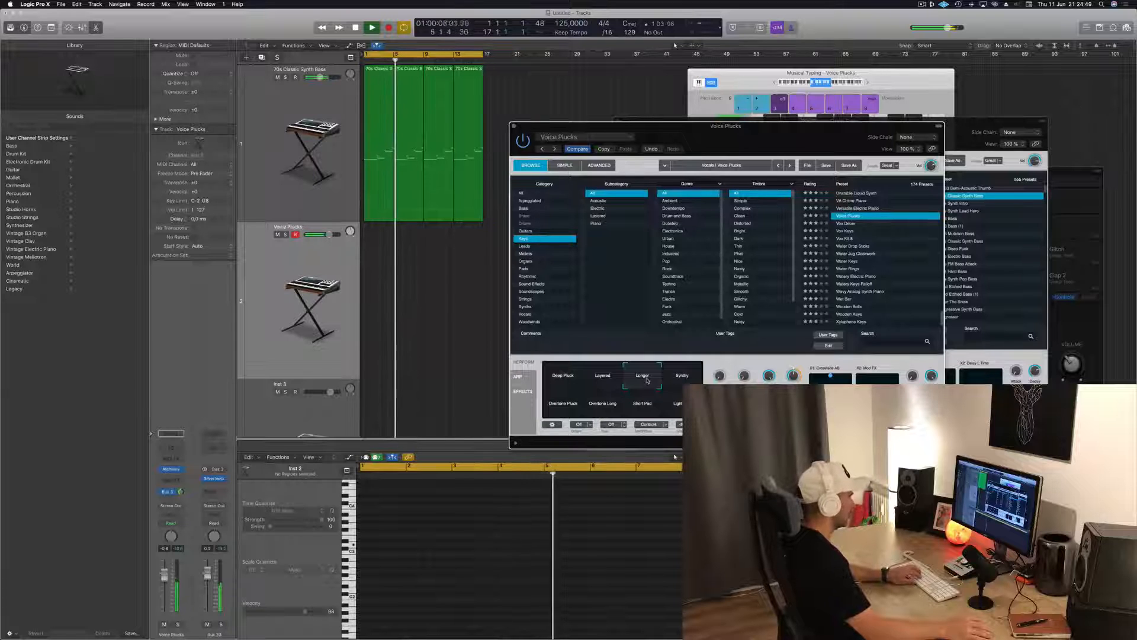
Audition the Synthy and Overtone Pluck variations of Voice Plucks and try the Watery Keys Falloff preset on the second track
left_click(681, 378)
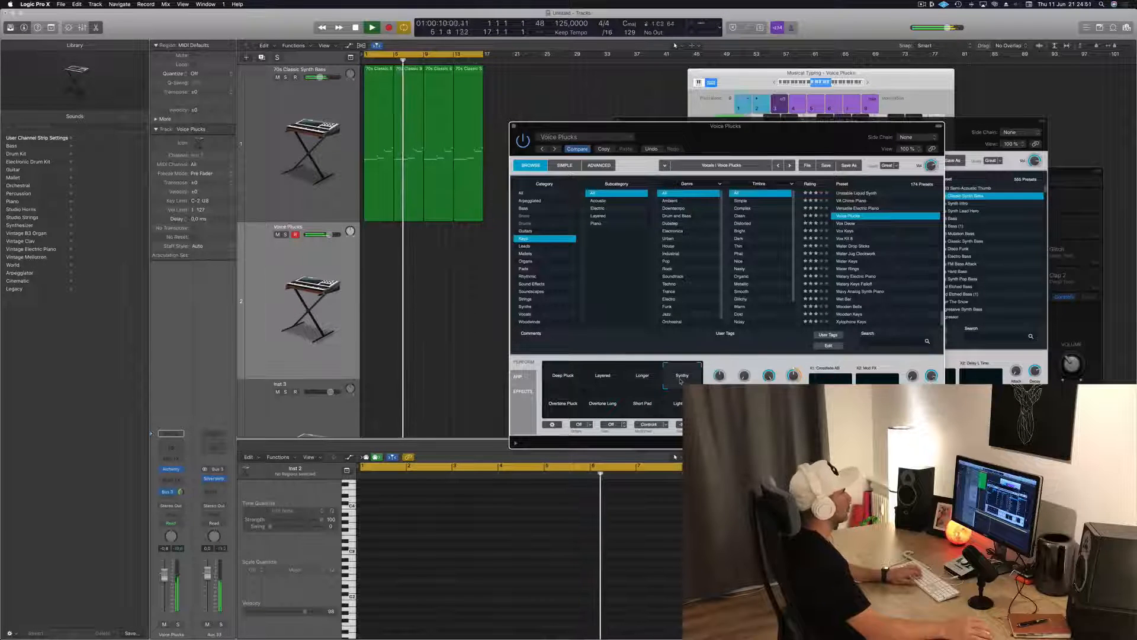
left_click(562, 403)
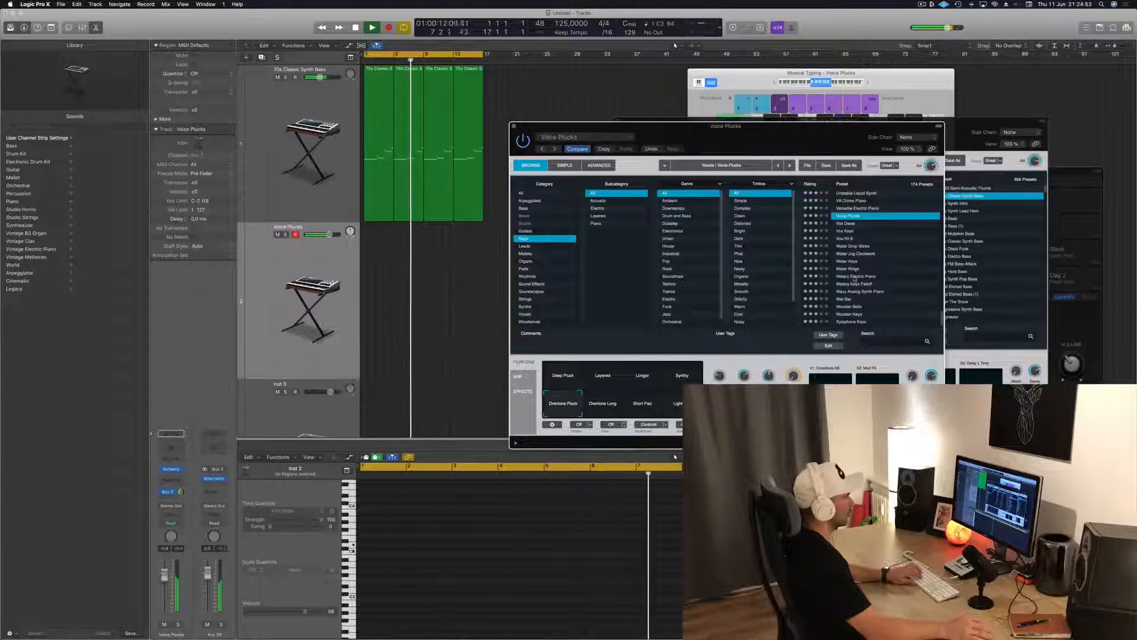
left_click(840, 284)
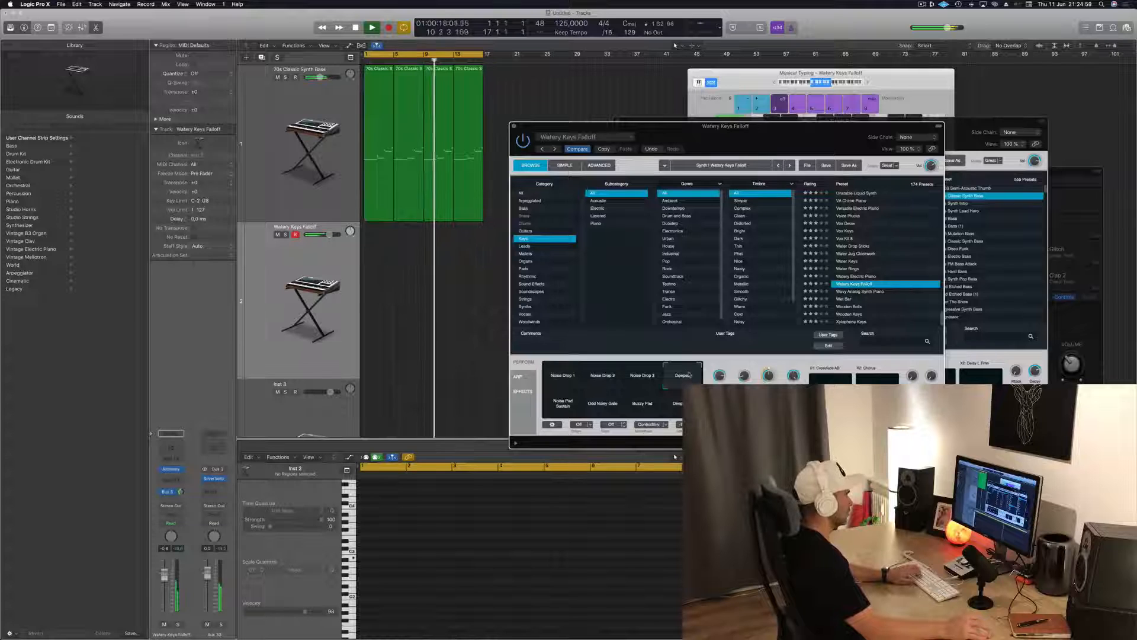
Load the Wet Bar preset on the second track, choose its Bright variation, and try out a few notes over the loop
left_click(844, 299)
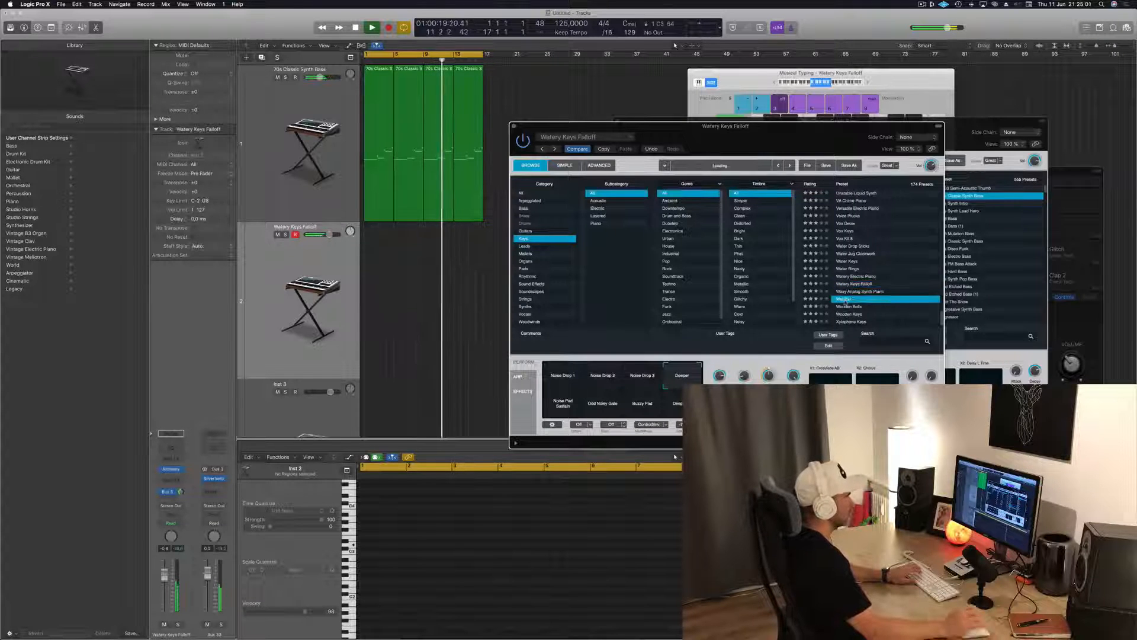
left_click(645, 377)
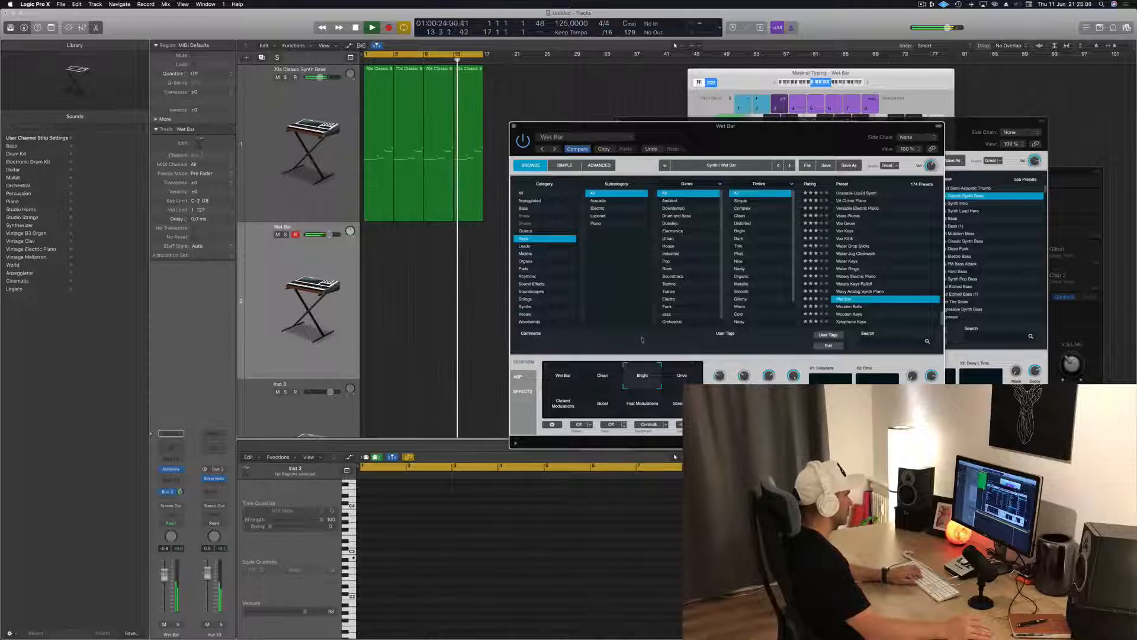
key("j")
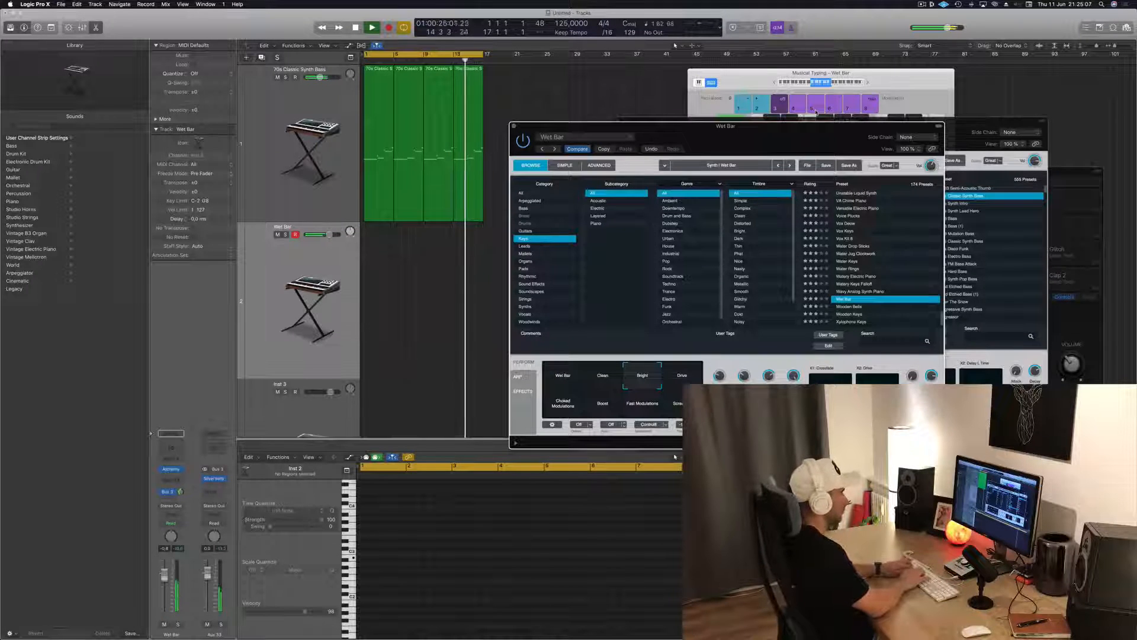
key("k")
key("l")
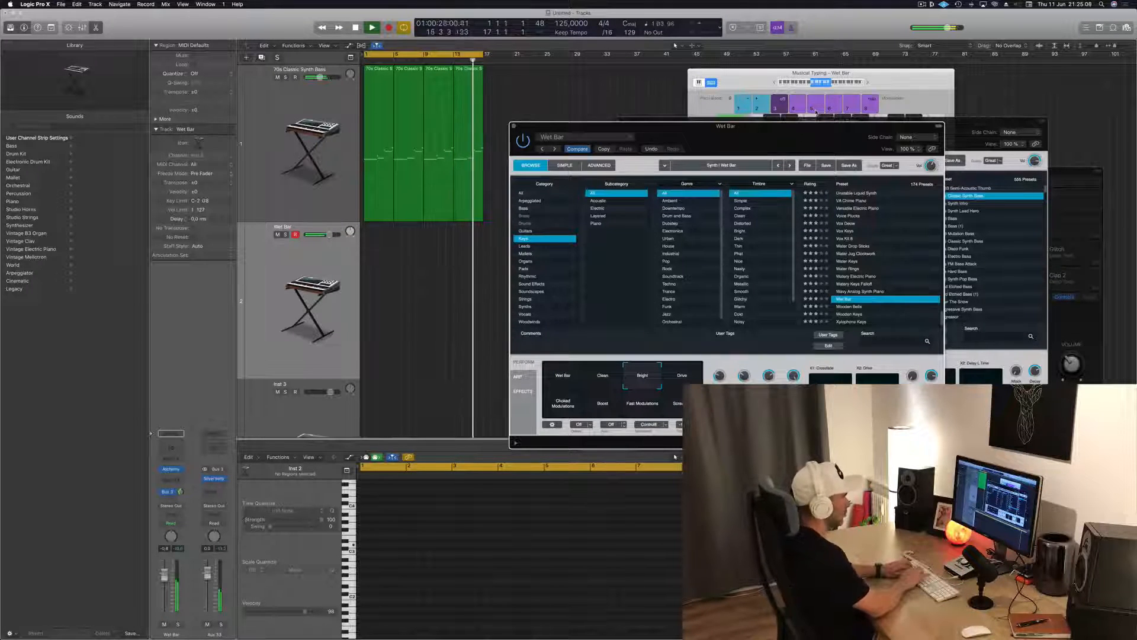
key("g")
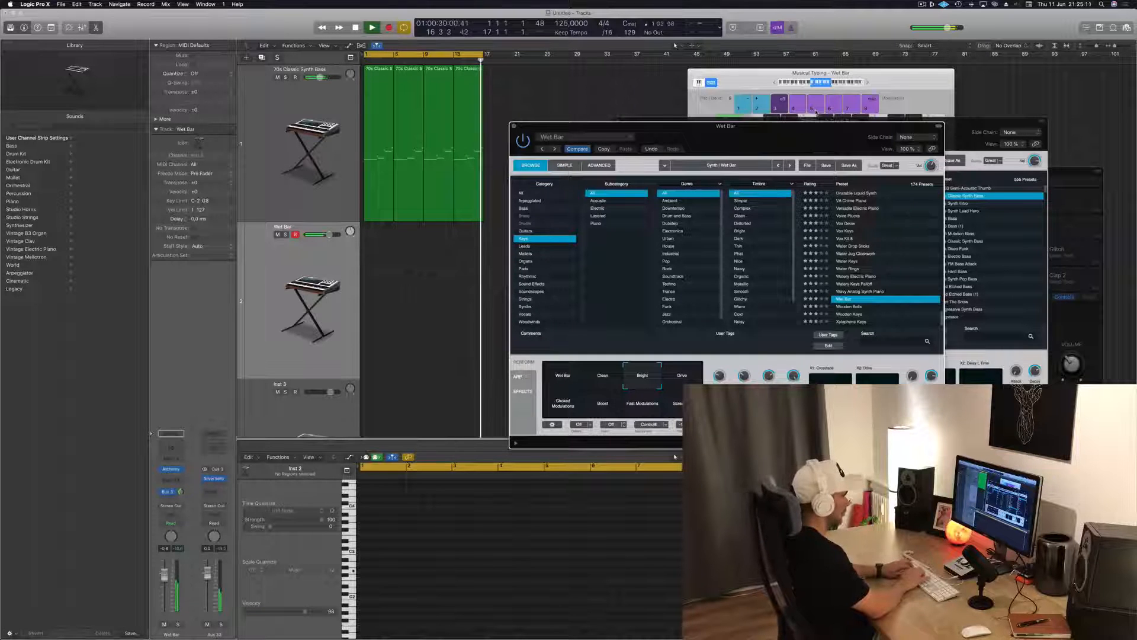
key("j")
Record a part of long held notes across bars 1 to 8 of the Wet Bar track in two takes
key("r")
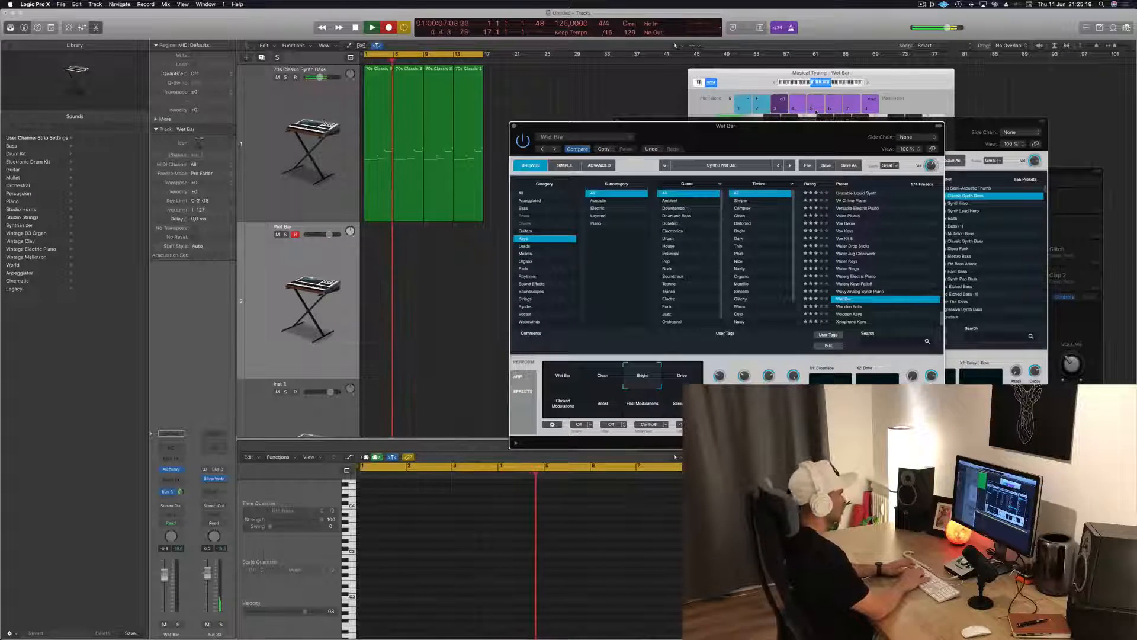
key("j")
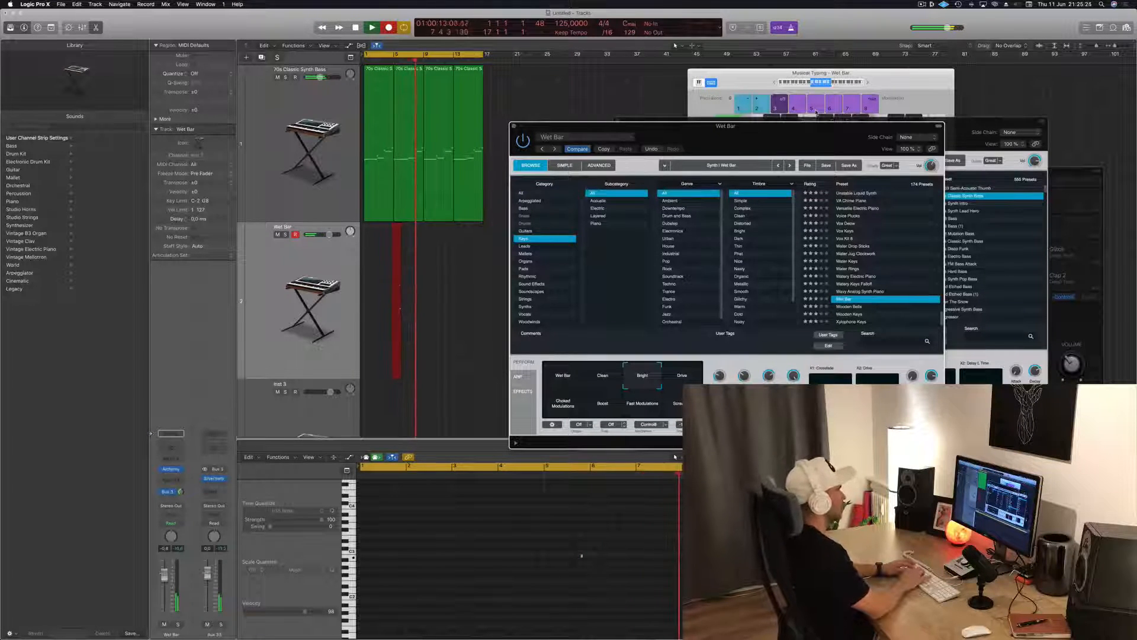
key("space")
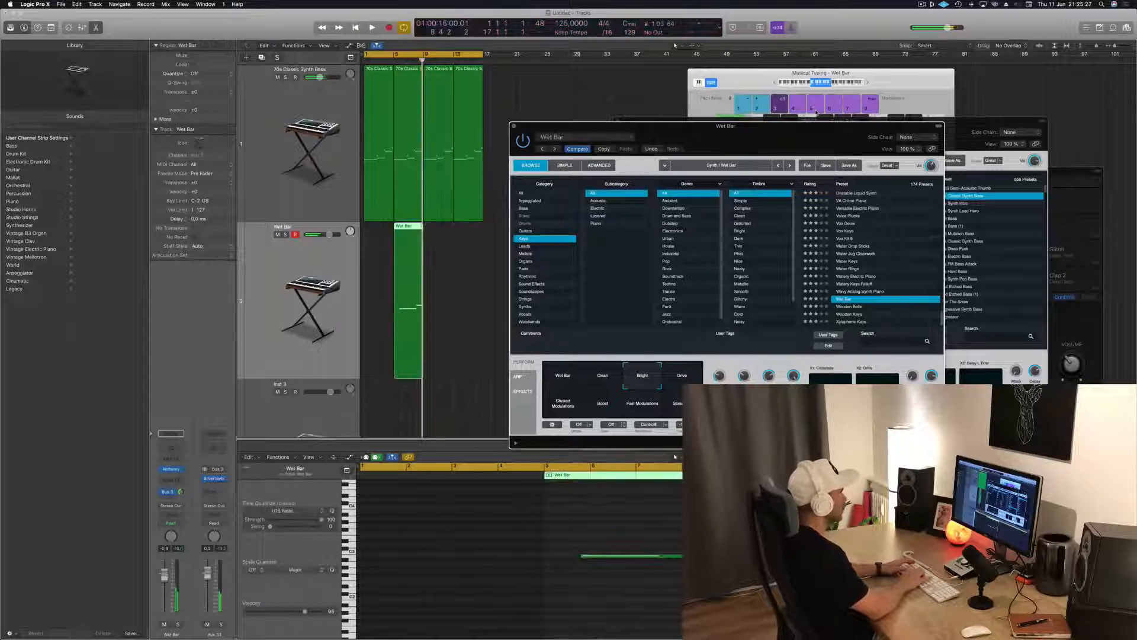
key("r")
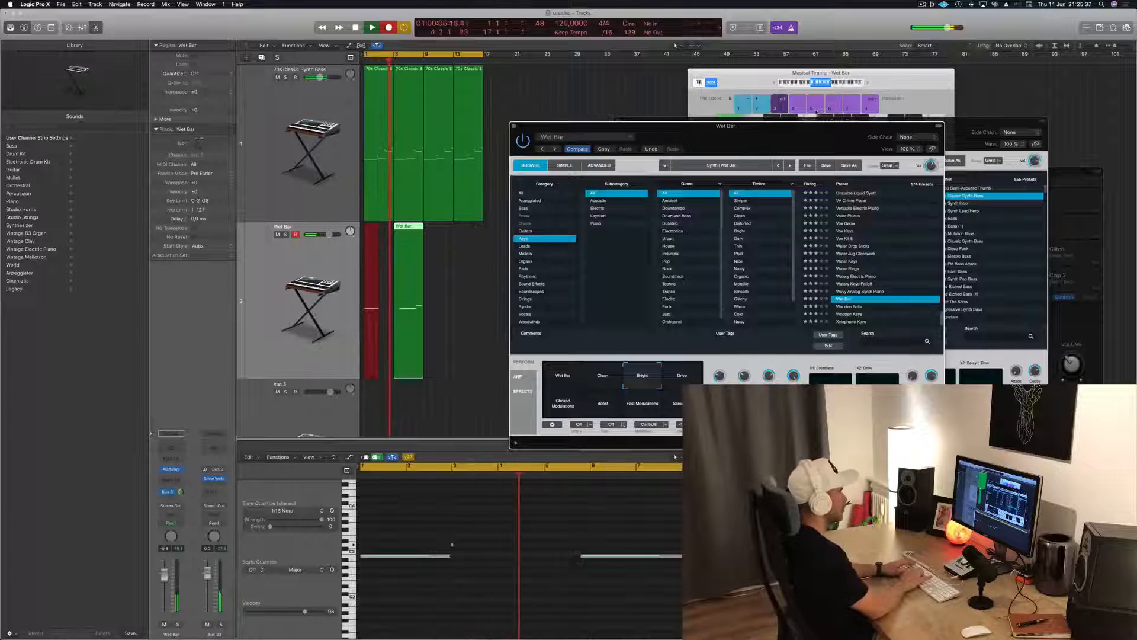
key("space")
key("Return")
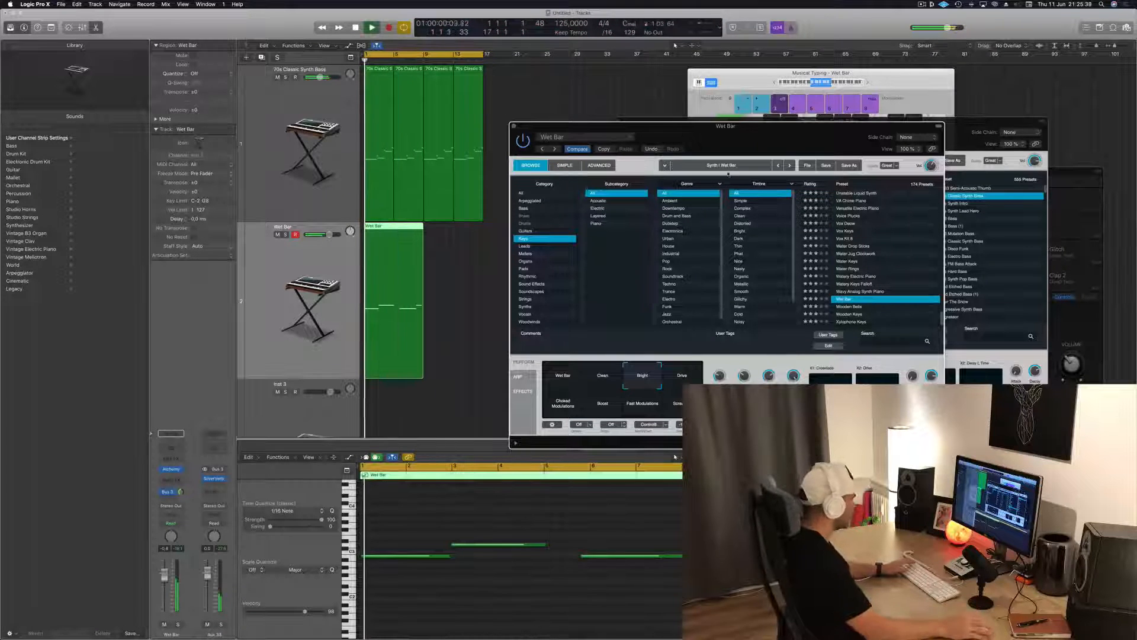
Split the Wet Bar region at bar 5, using the Split option for overlapping notes, and delete the second half
left_click(393, 226)
double_click(395, 227, "super")
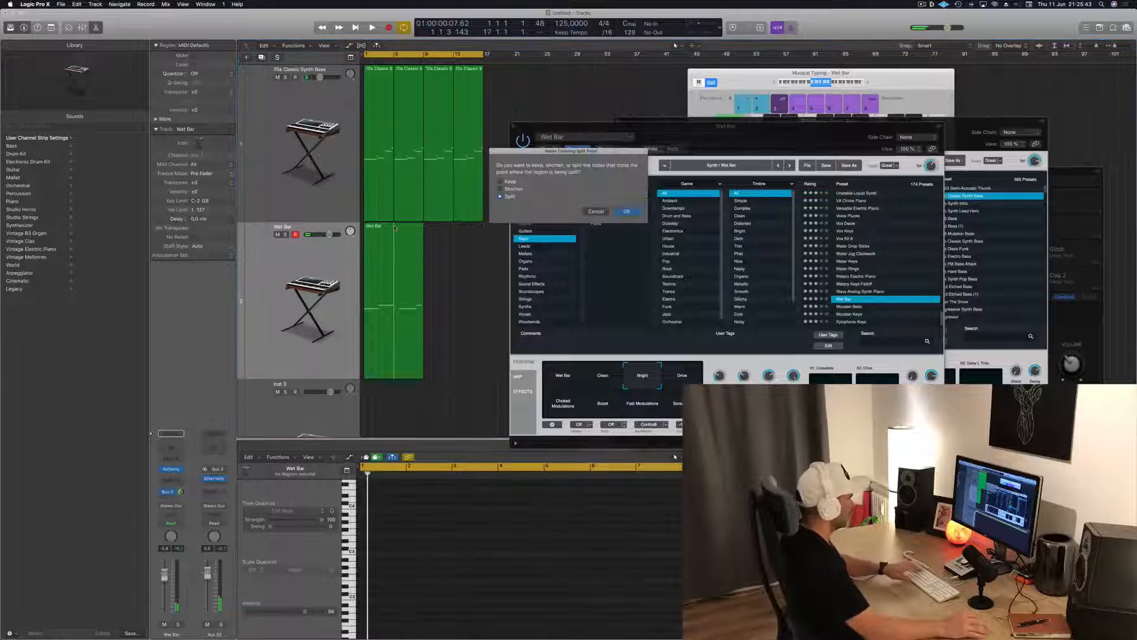
left_click(626, 211)
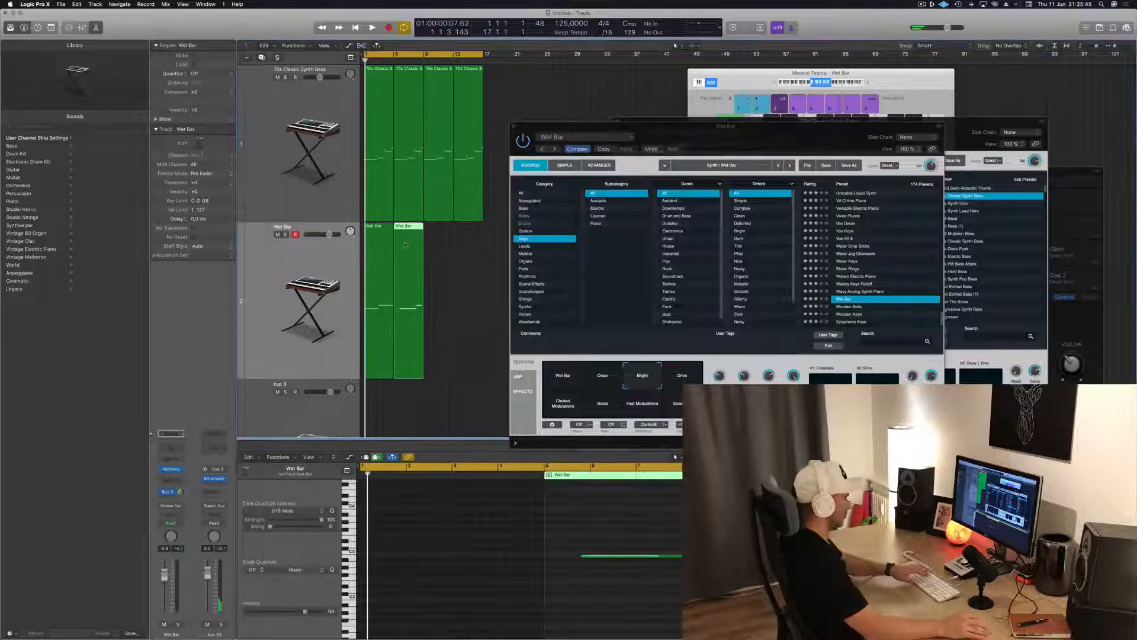
key("Delete")
Move the second Wet Bar note to start at bar 3 and lengthen the first note to meet it
key("super+a")
key("space")
left_click(459, 572, "ctrl+alt")
left_click(563, 556)
key("space")
key("space")
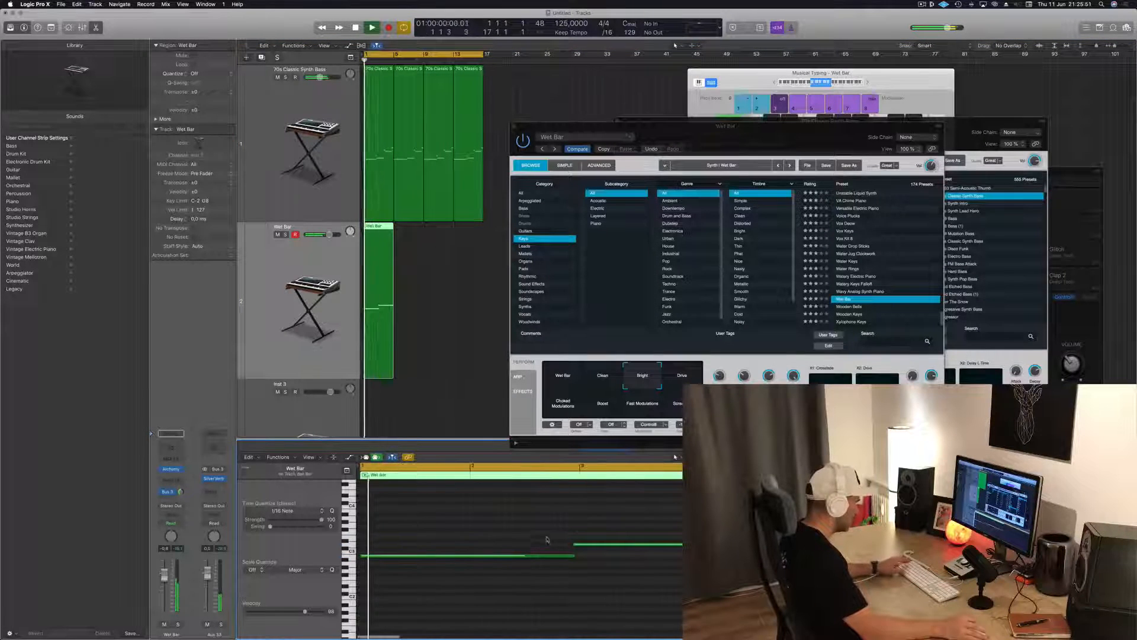
left_click_drag(624, 546, 631, 546)
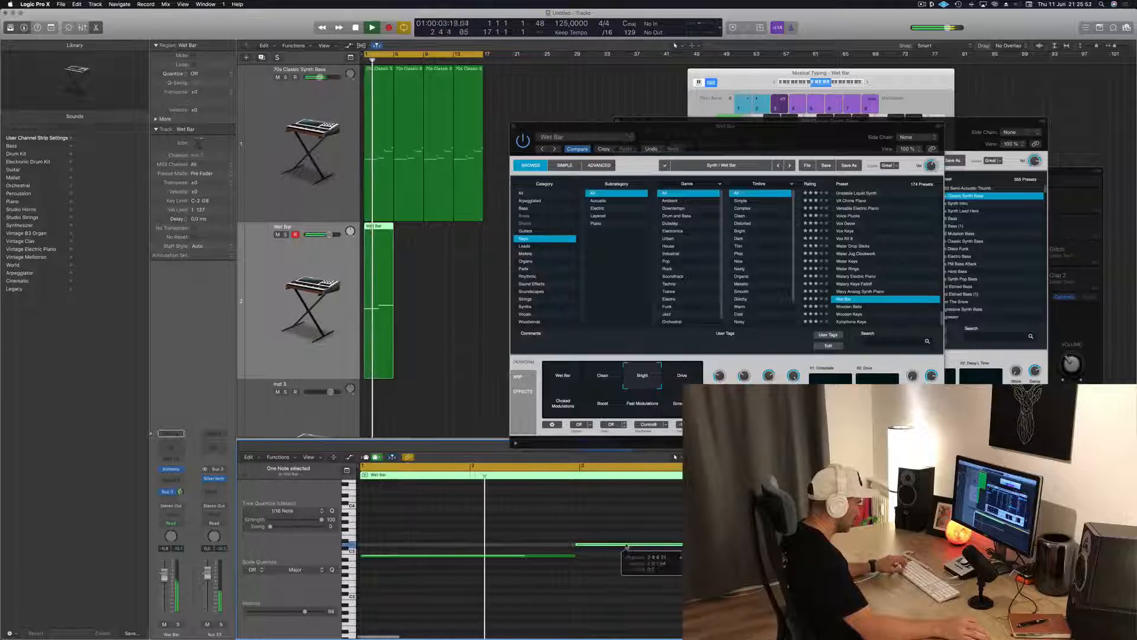
key("space")
key("space")
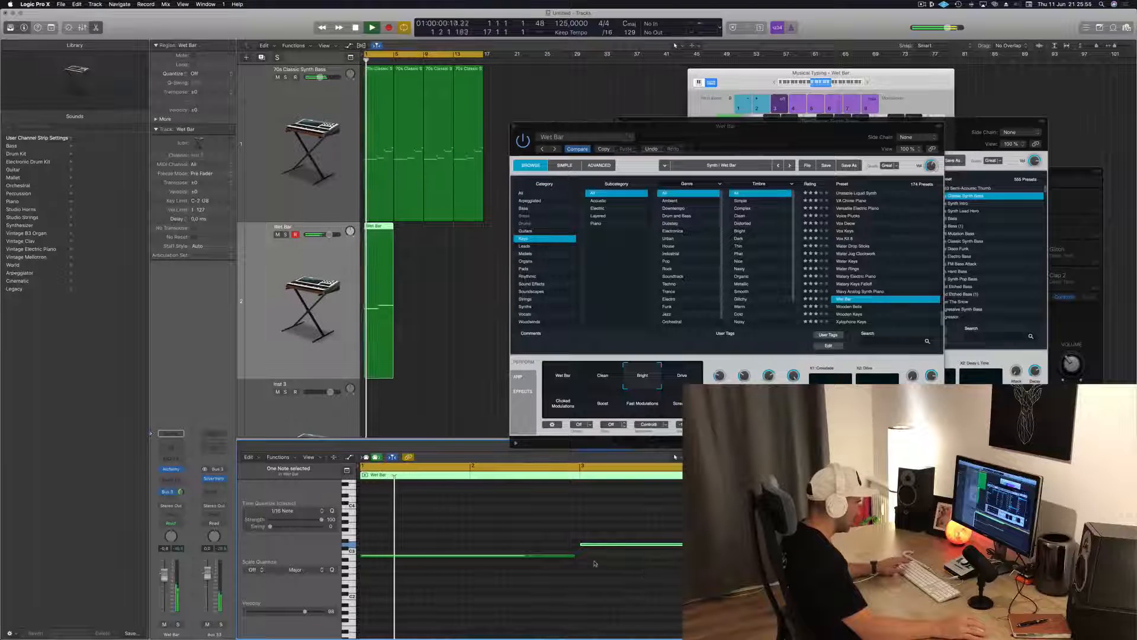
left_click_drag(575, 556, 579, 555)
key("space")
key("space")
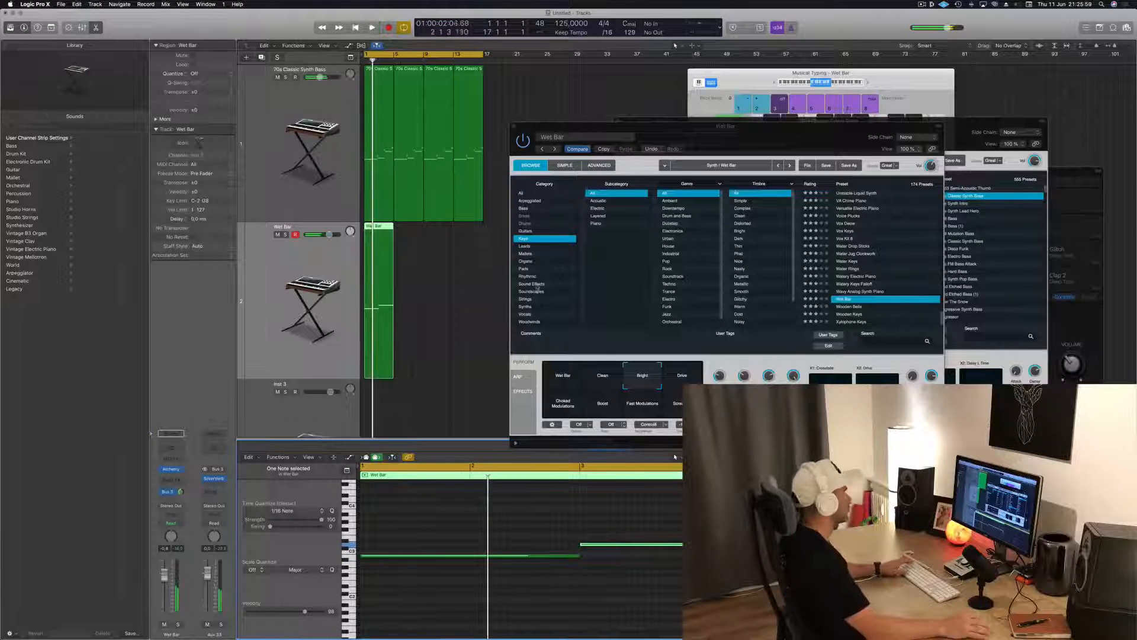
Copy the four-bar Wet Bar region along its track to fill all sixteen bars, and select the first region
left_click_drag(383, 240, 442, 233)
left_click(381, 228, "shift")
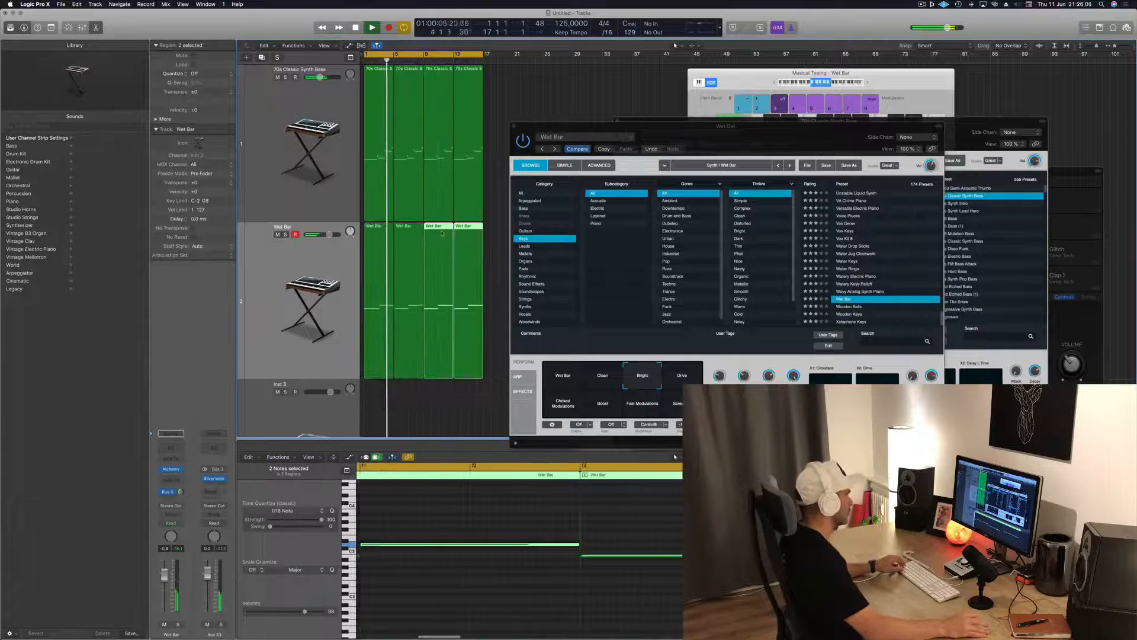
scroll(427, 386, "down", 2)
scroll(409, 370, "up", 3)
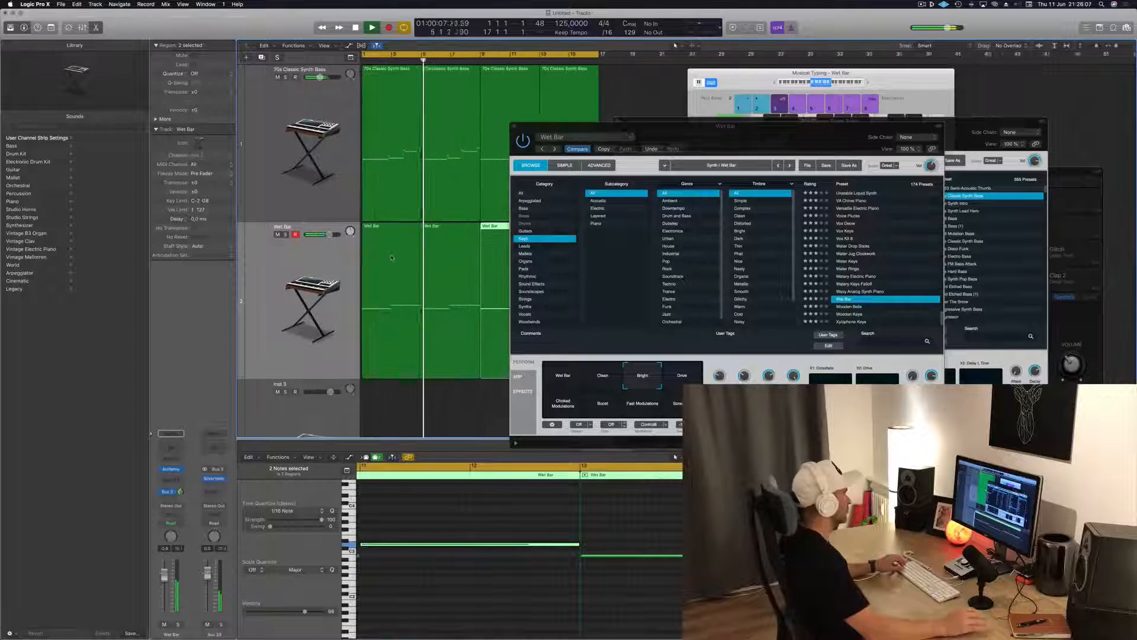
left_click(387, 279)
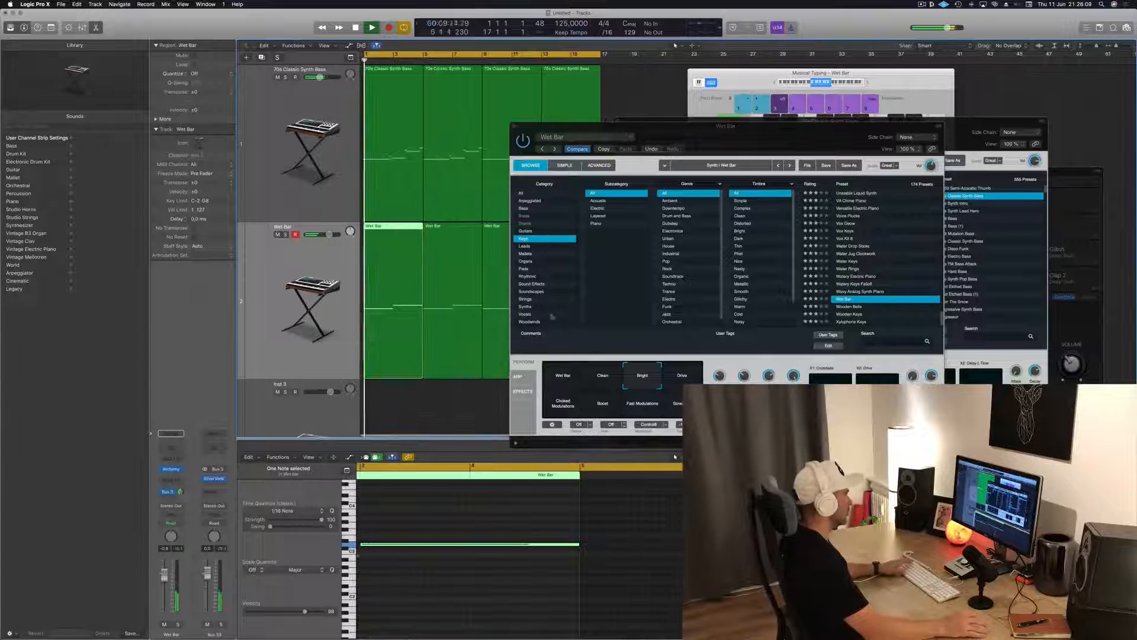
Audition the Drive, Choked Modulations, Boost, Fast Modulations and Screamer variations of Wet Bar over the loop
key("space")
left_click(679, 376)
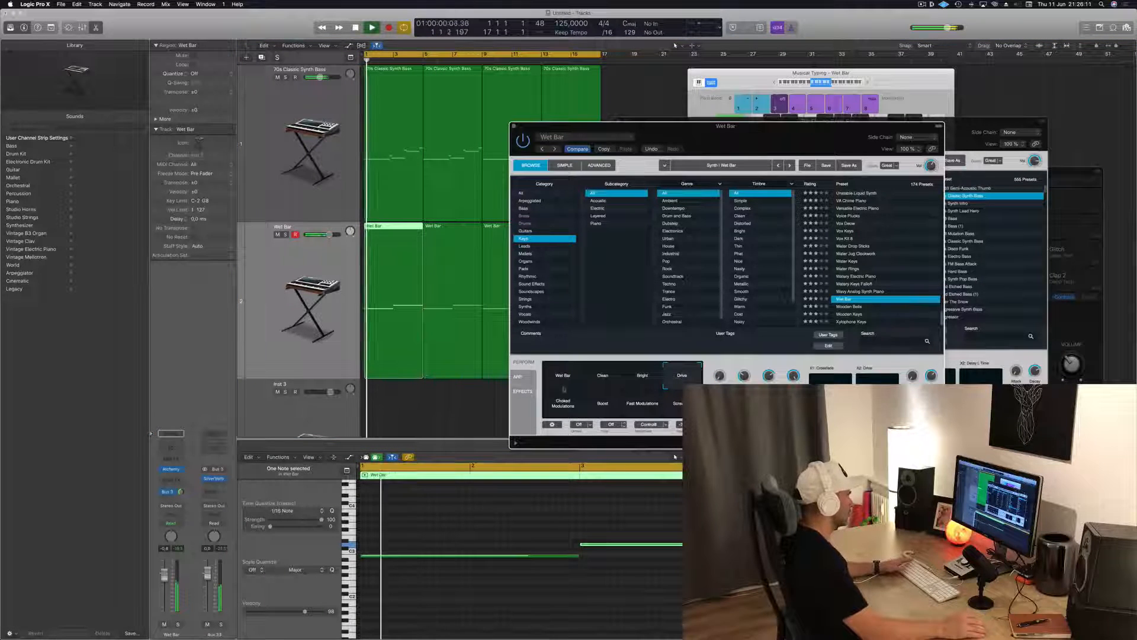
left_click(560, 408)
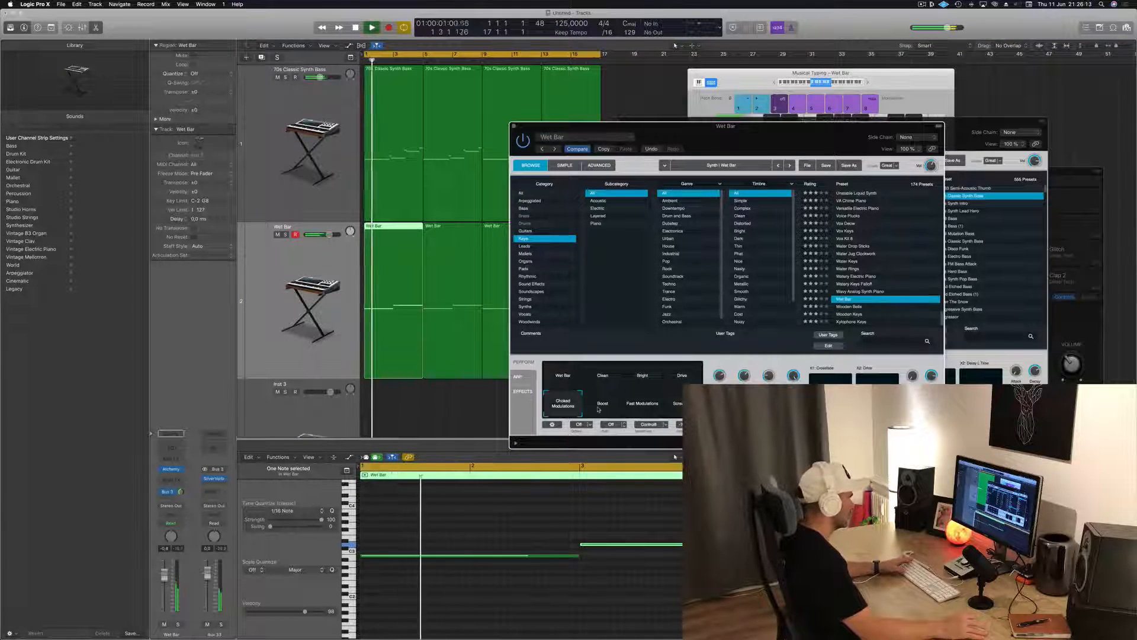
left_click(598, 409)
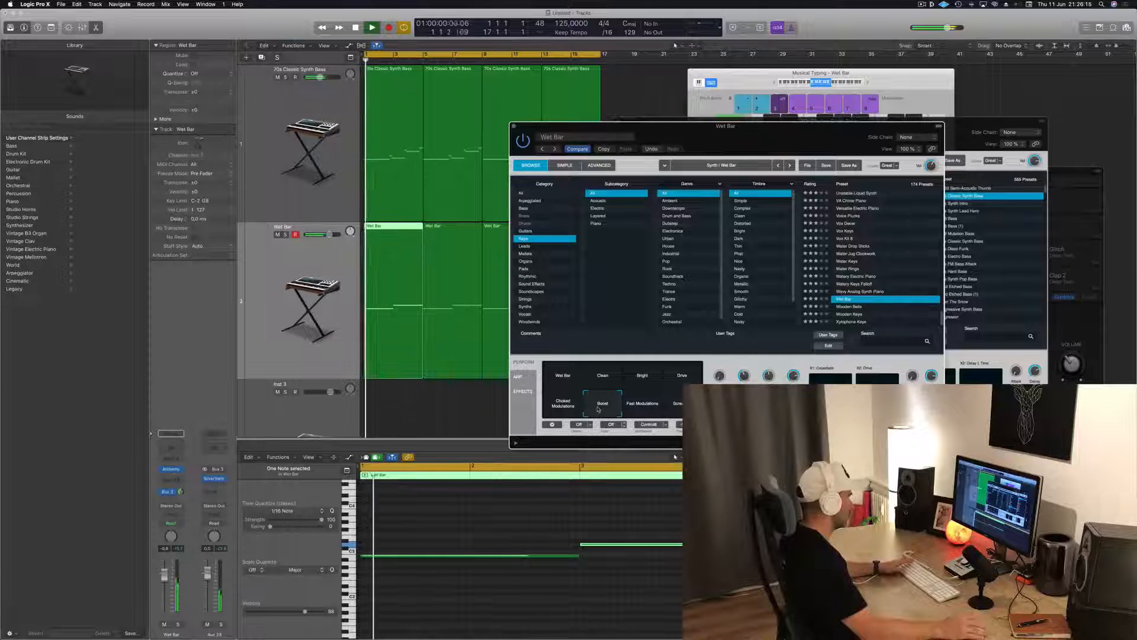
left_click(635, 407)
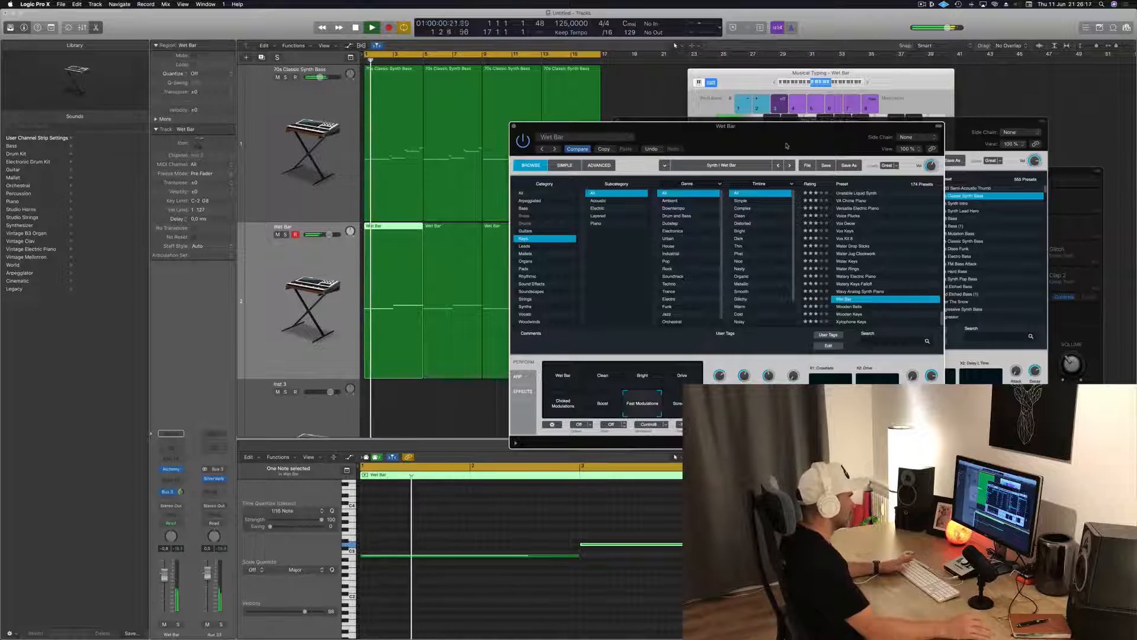
left_click_drag(787, 145, 763, 101)
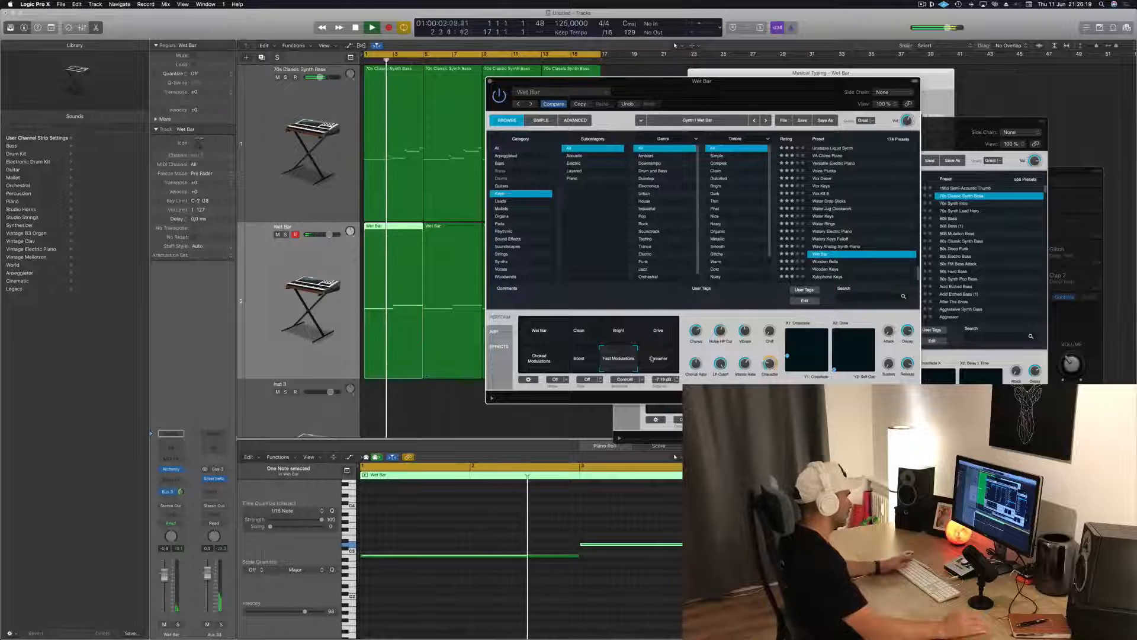
left_click(659, 359)
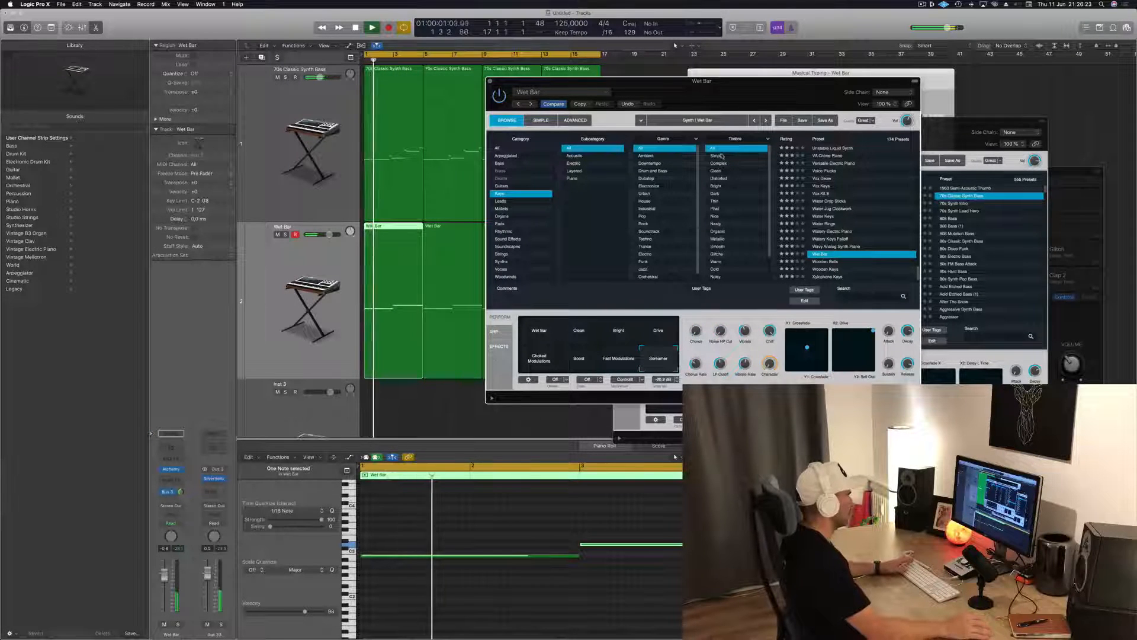
Compare the Wet Bar and Clean variations of the second track's preset and set it back to Bright
left_click_drag(798, 79, 826, 133)
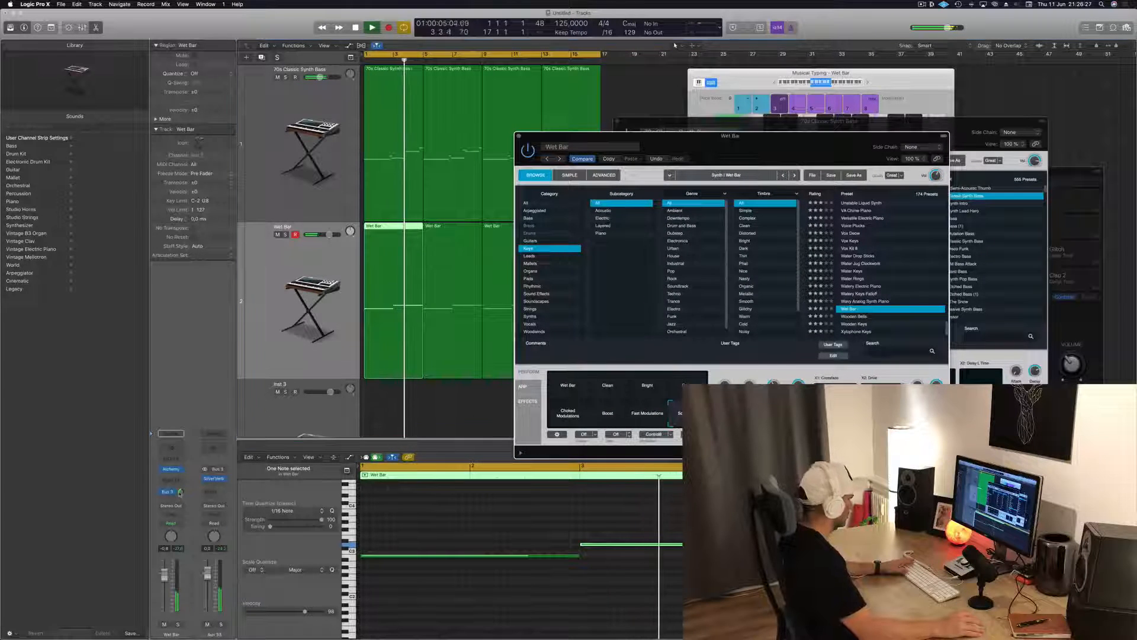
left_click(180, 492)
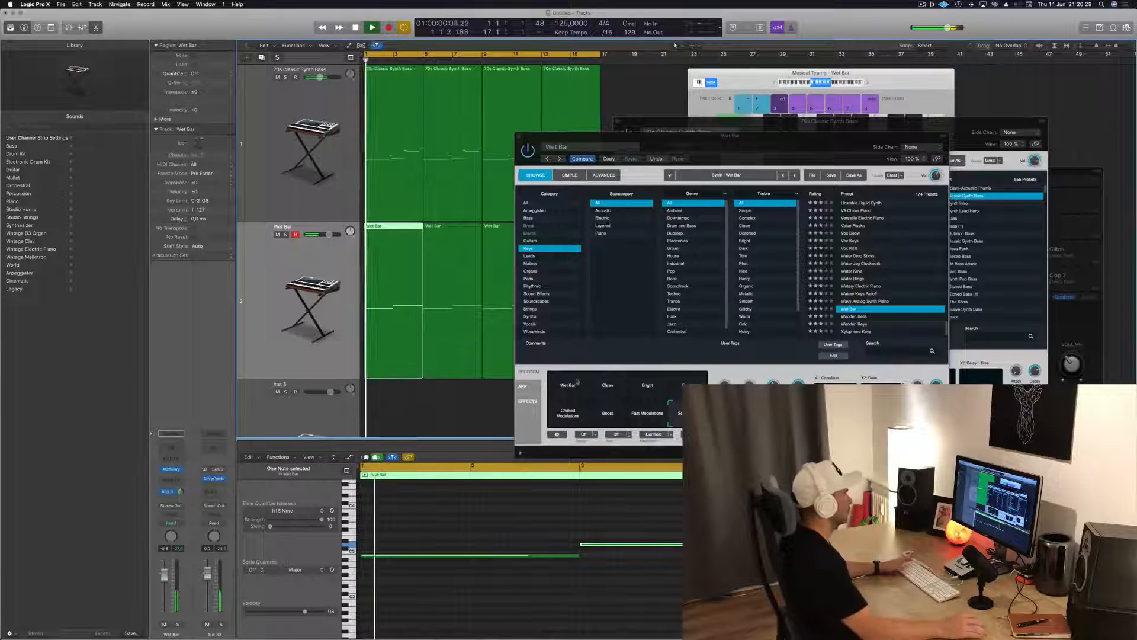
left_click(573, 388)
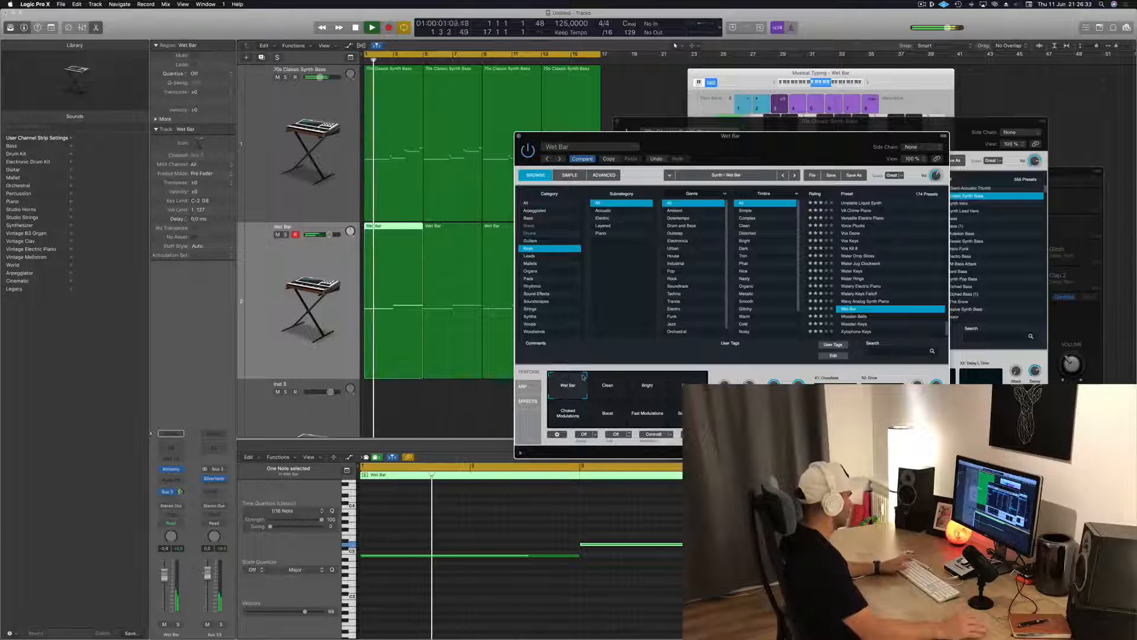
left_click(473, 531)
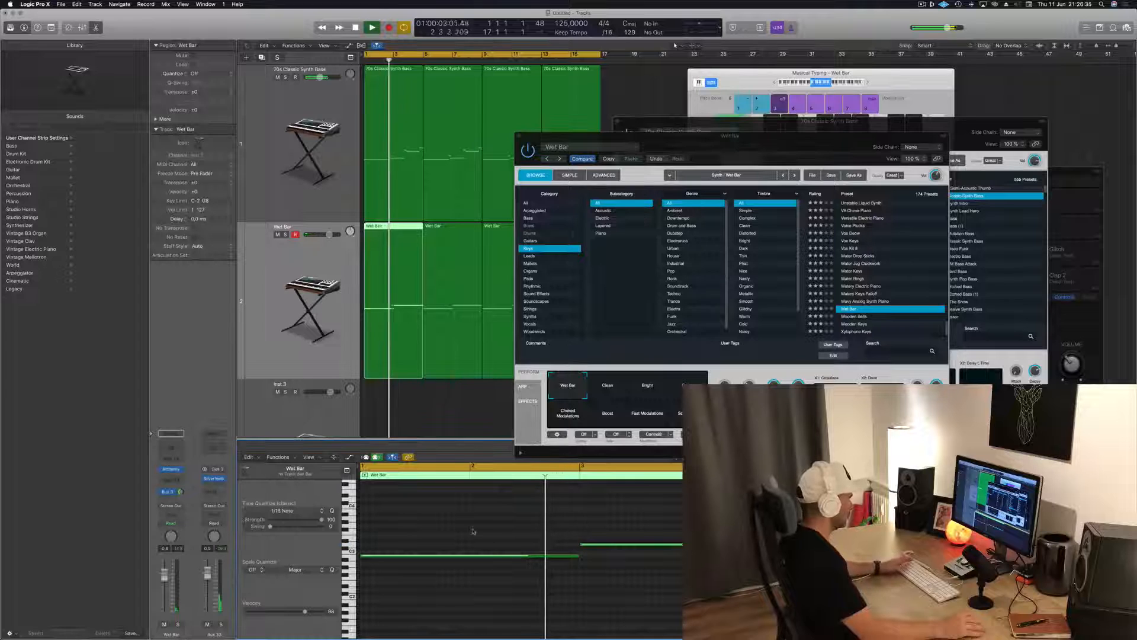
left_click(611, 386)
left_click(650, 392)
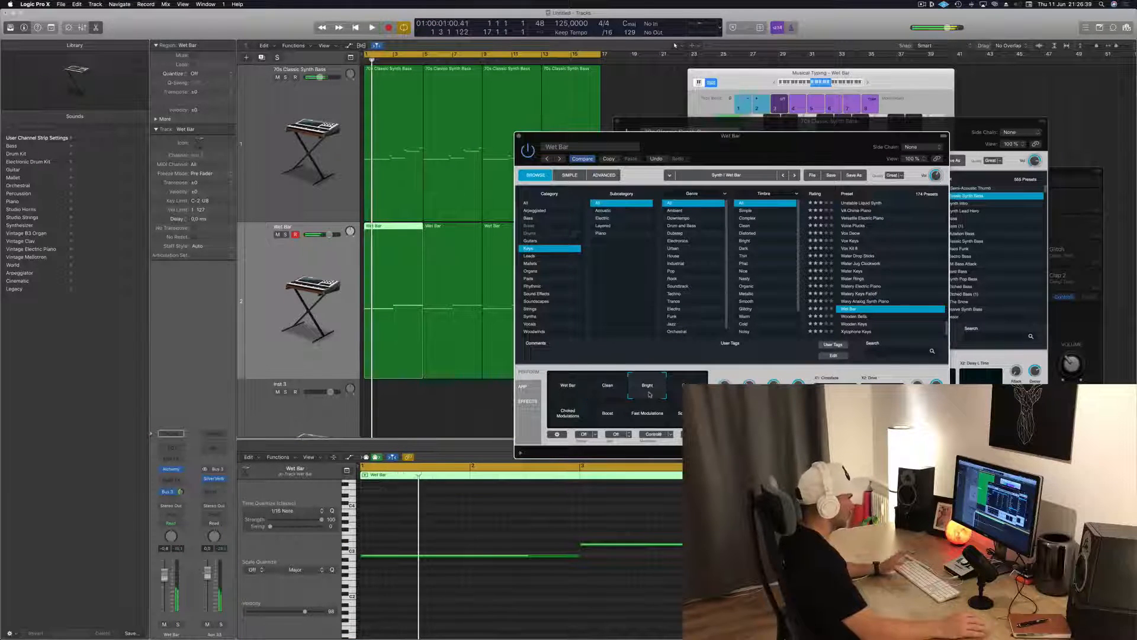
Play the loop from the start several times to check how the Bright Wet Bar part sits with the bass
left_click_drag(756, 136, 742, 133)
key("space")
key("space")
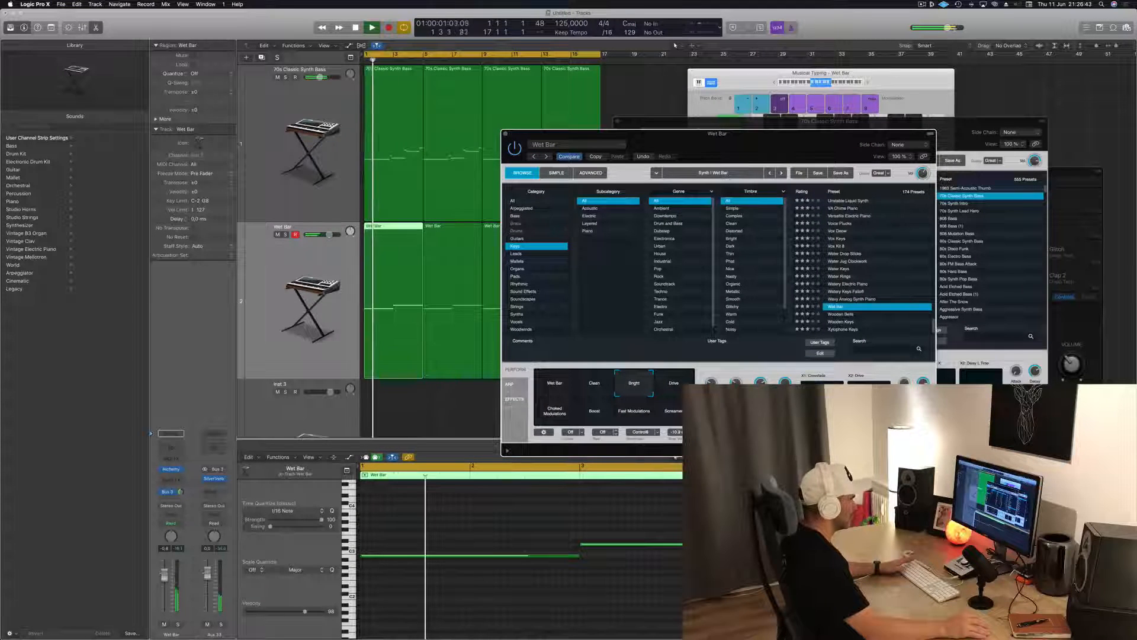
key("space")
key("space")
key("space")
key("space")
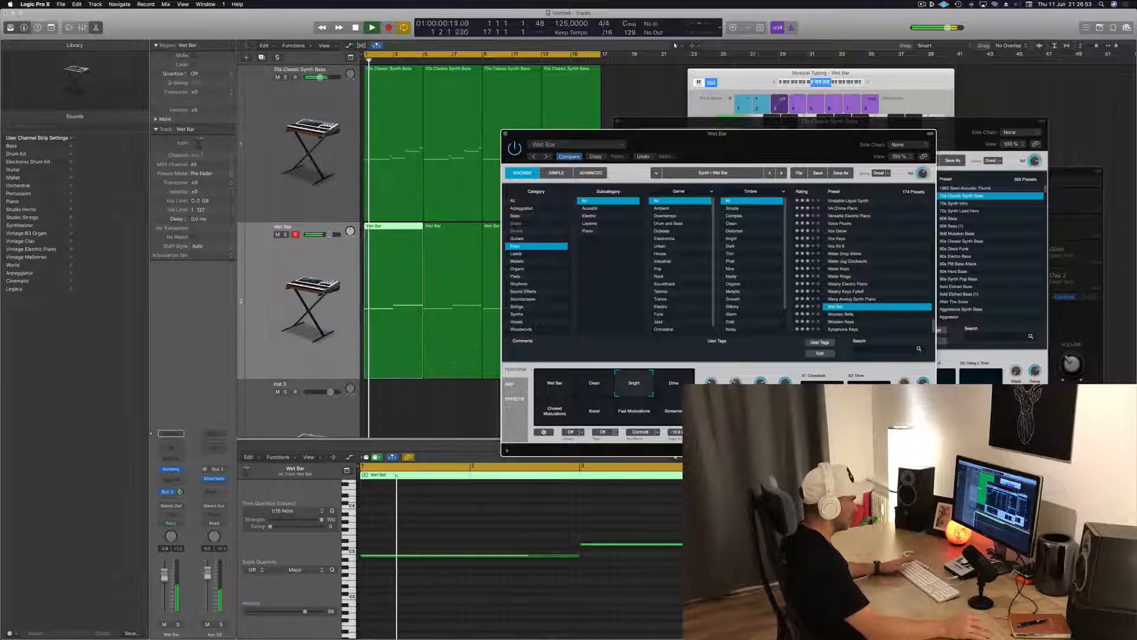
Play the loop and lower the Wet Bar track's volume while it runs, restarting from the beginning
key("space")
key("space")
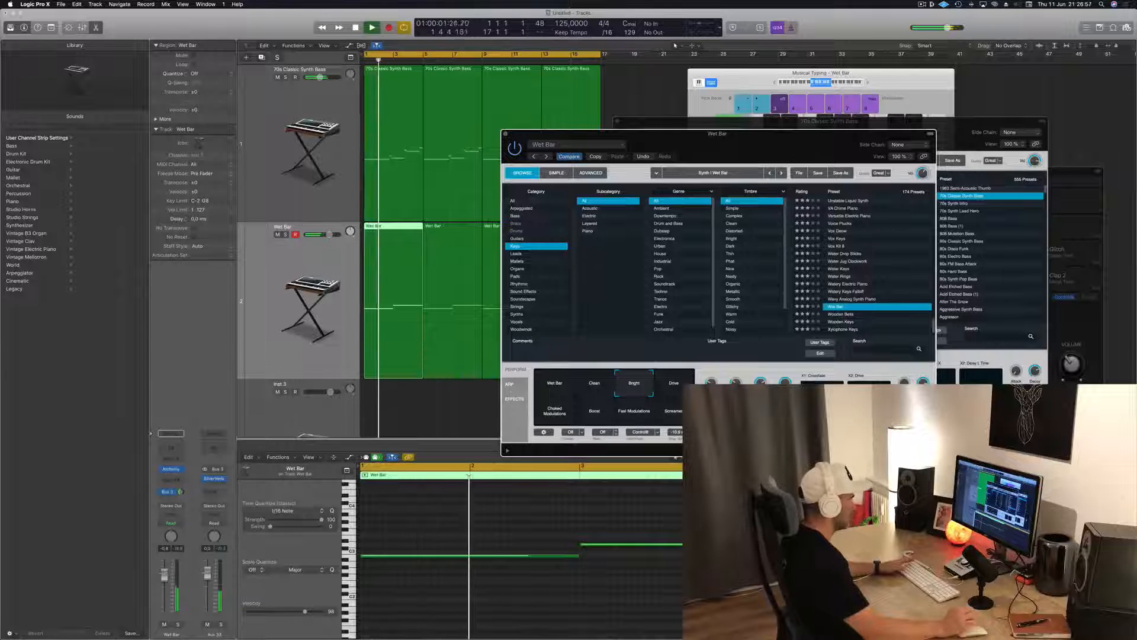
left_click_drag(734, 160, 786, 144)
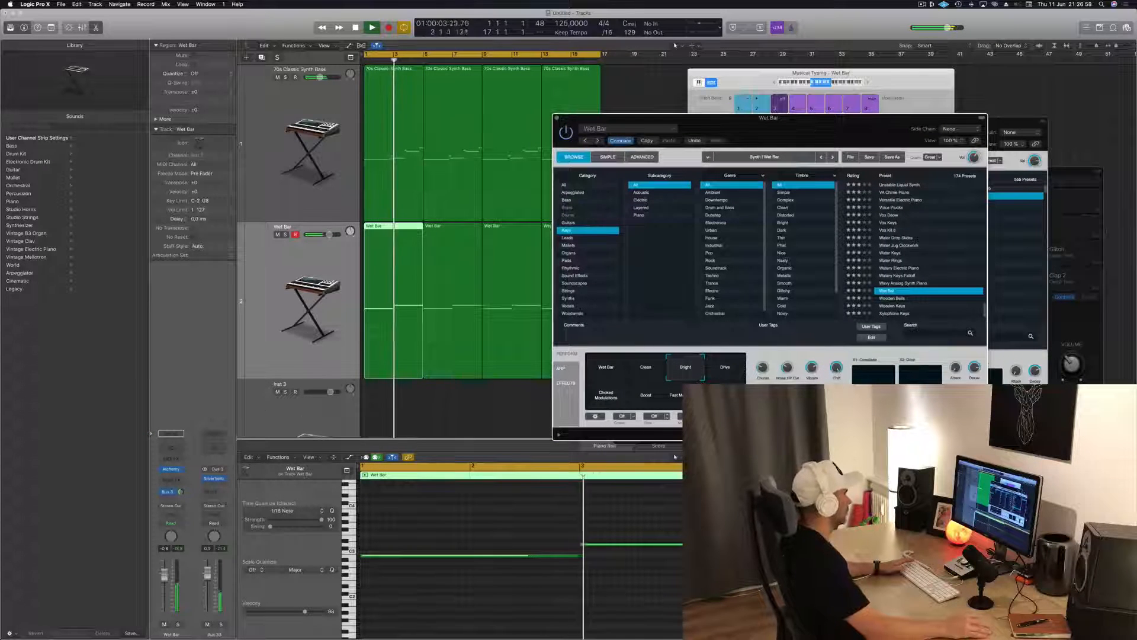
left_click_drag(164, 573, 164, 582)
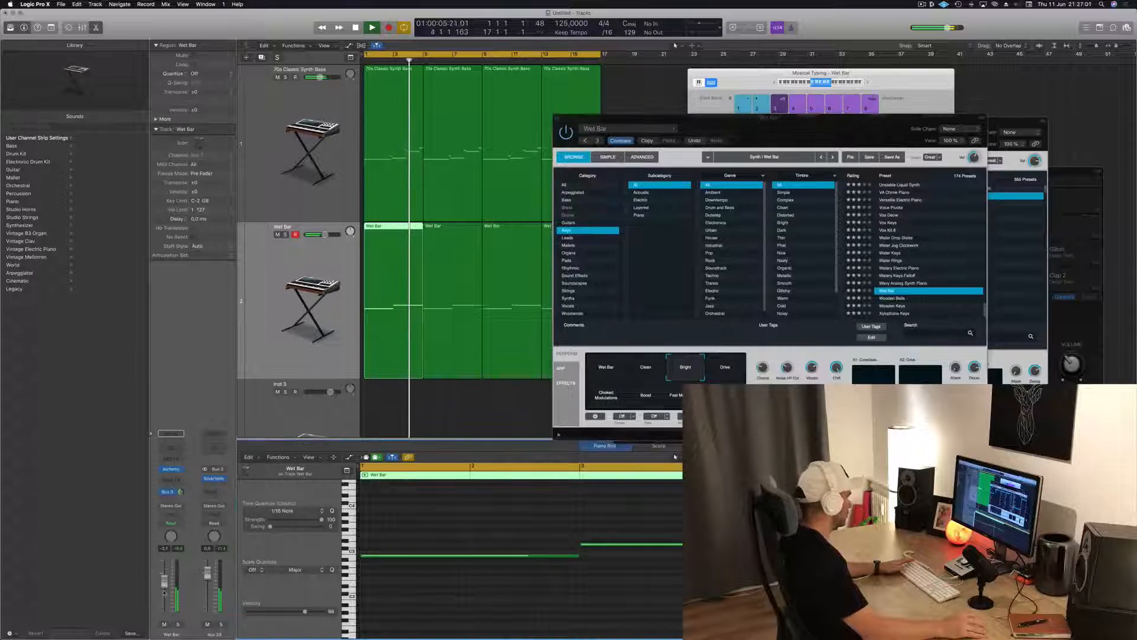
key("Return")
Insert a Compressor on the Wet Bar track and set its side chain to Kick 1 - Deep Tech (Inst 9)
left_click(205, 492)
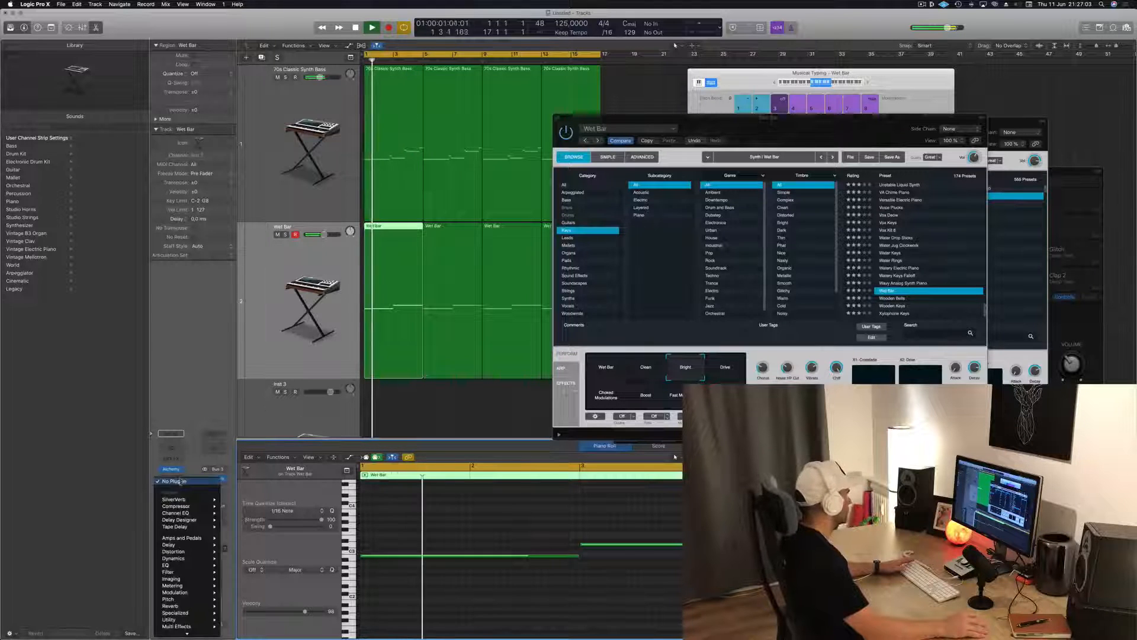
mouse_move(193, 507)
left_click(237, 506)
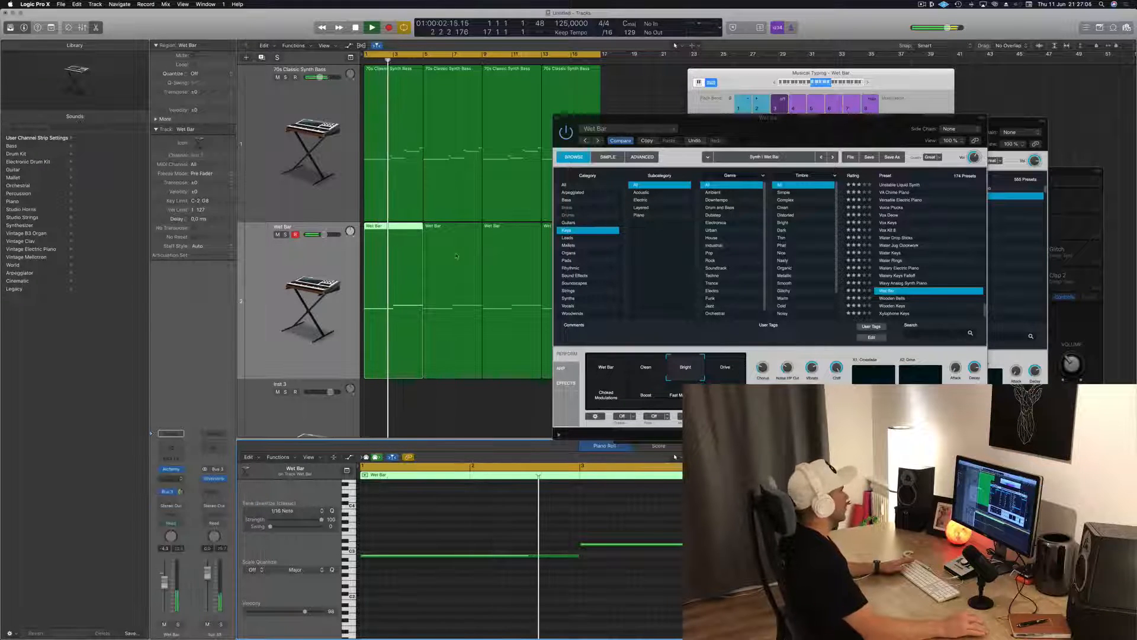
left_click_drag(254, 32, 446, 77)
left_click(598, 88)
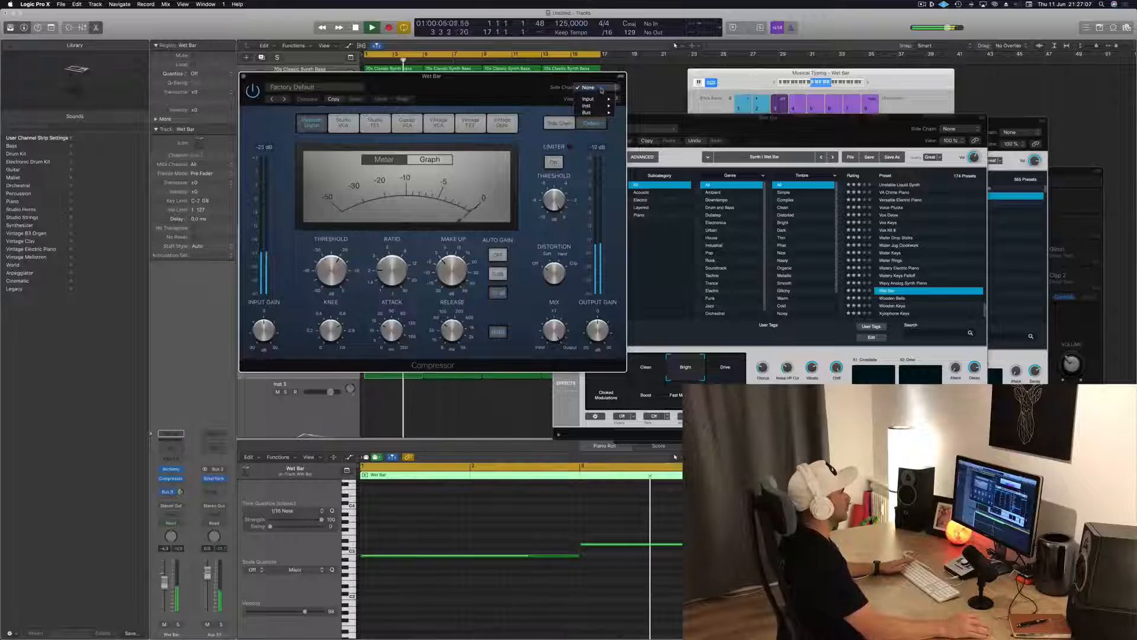
mouse_move(600, 107)
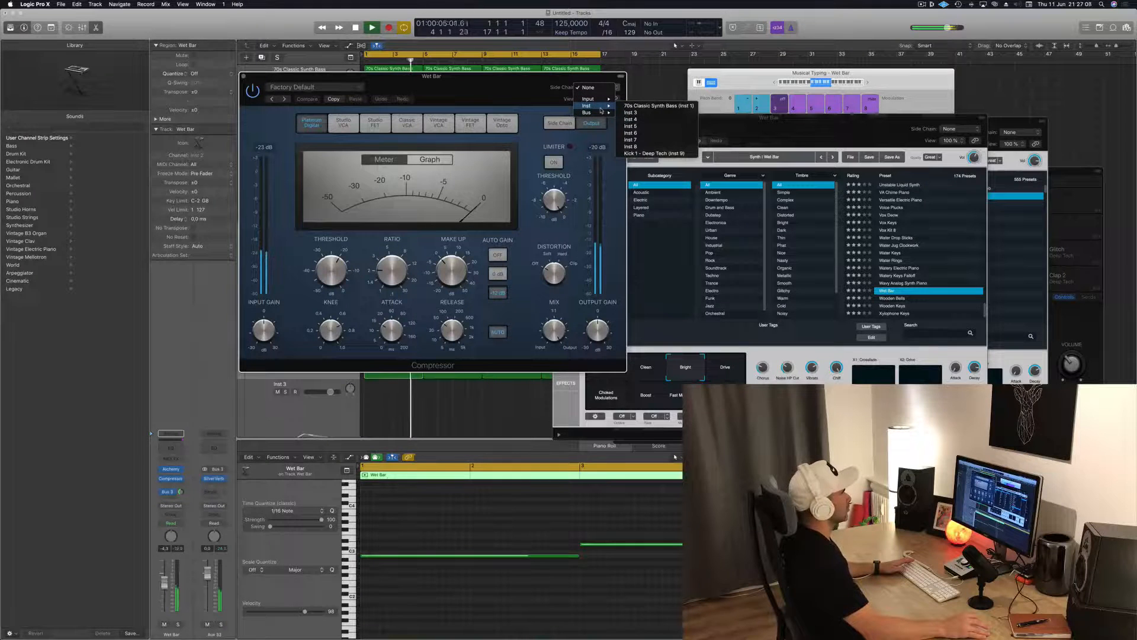
left_click(637, 154)
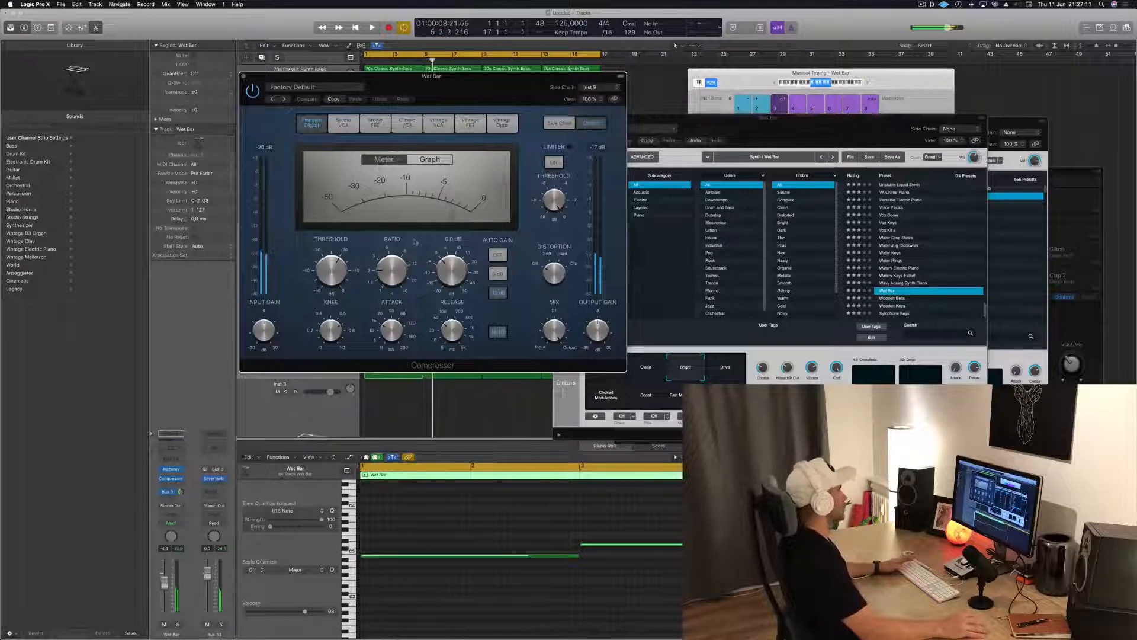
Turn off the compressor's auto release, fine-tune its threshold, and switch the side-chain detection to Peak
left_click(498, 332)
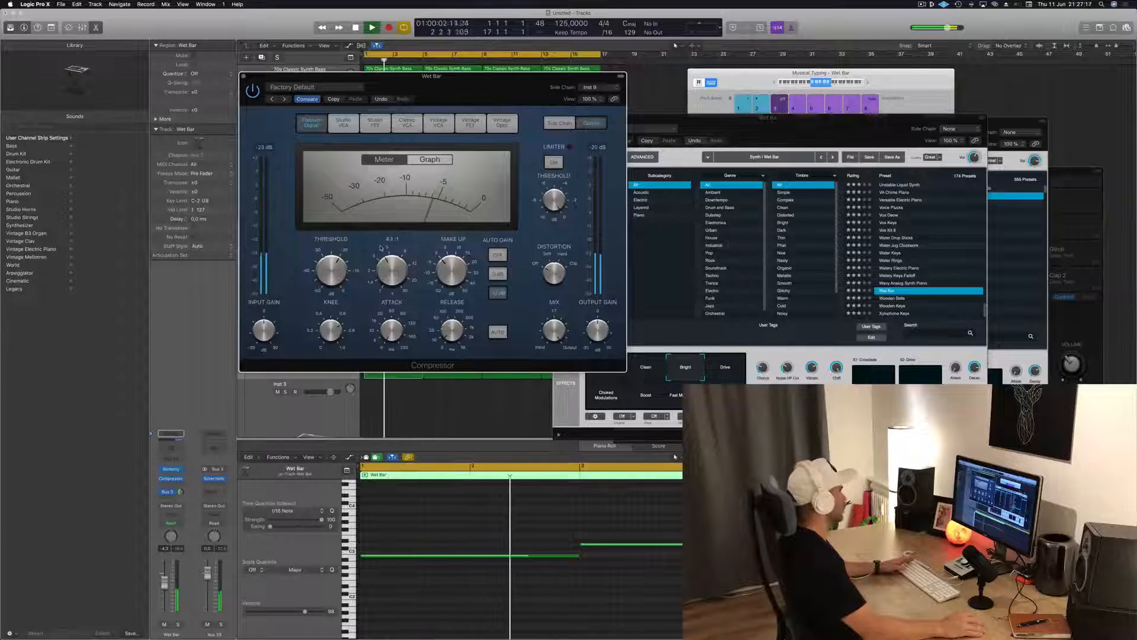
left_click_drag(338, 267, 338, 271)
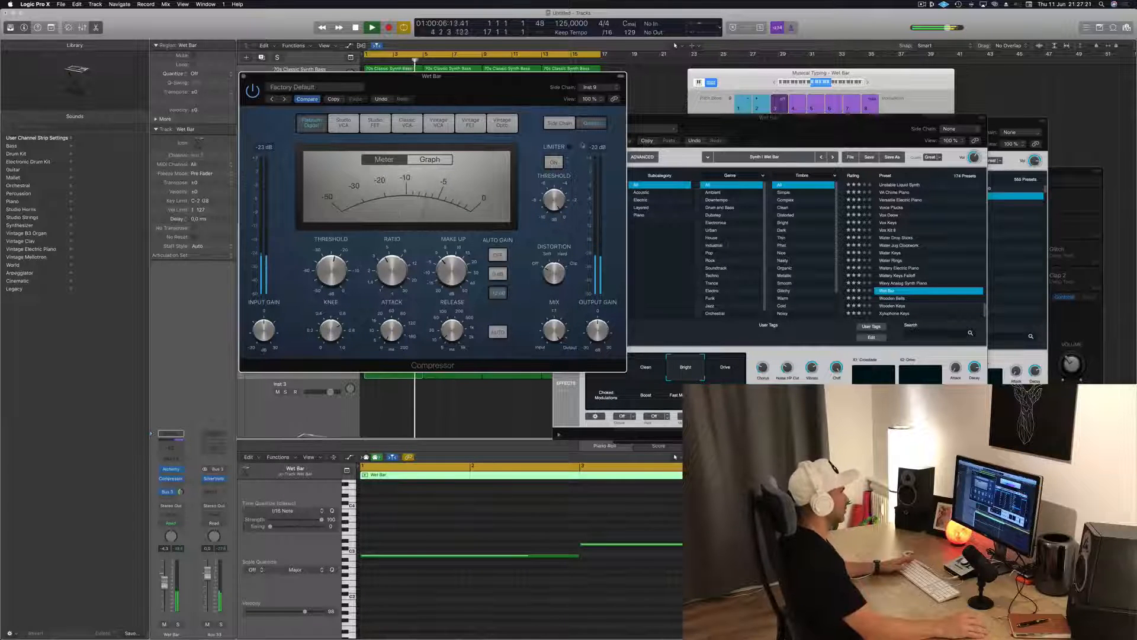
left_click(561, 123)
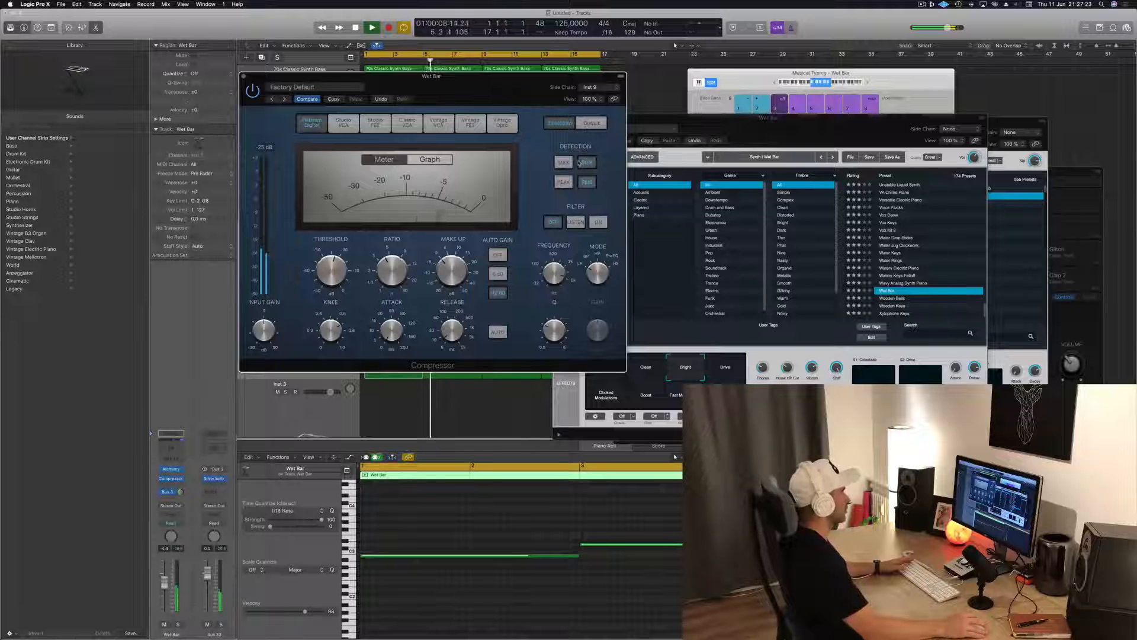
left_click(564, 182)
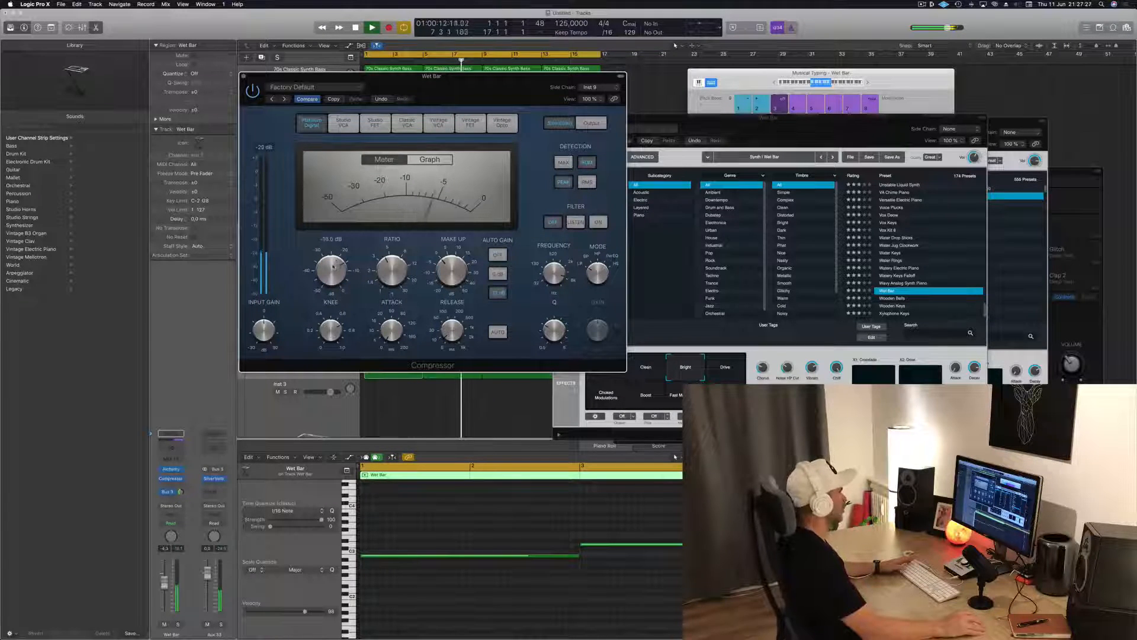
Close the compressor and lower the Wet Bar track's volume further while replaying the loop
key("space")
key("super+w")
key("space")
key("space")
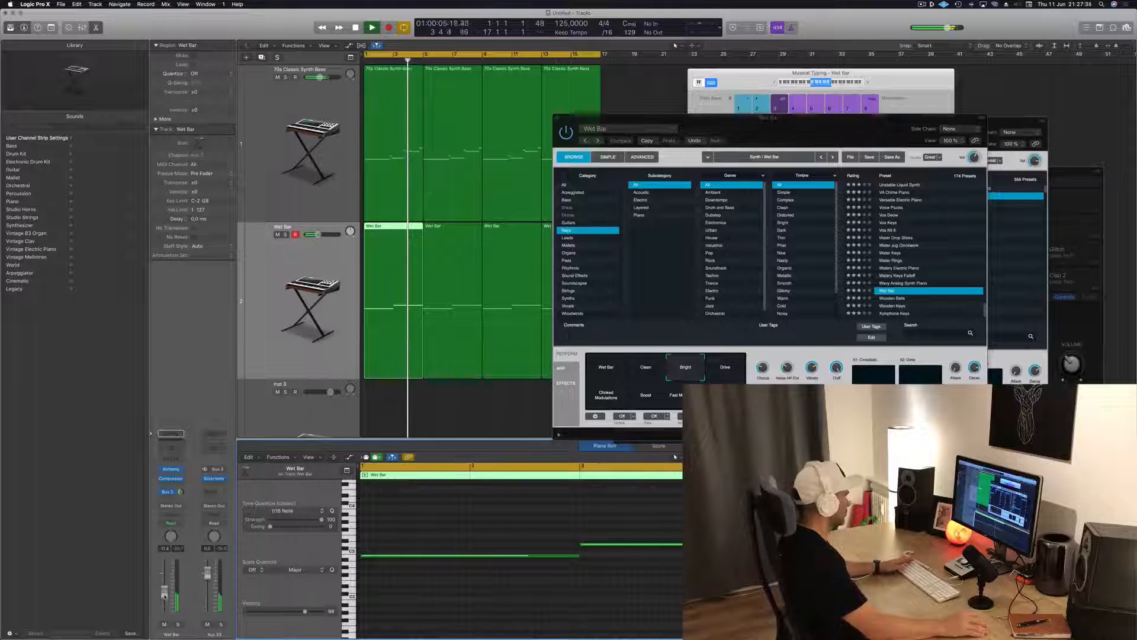
Adjust the Crossfade and Drive XY pads of the Bright Wet Bar sound while replaying the loop
left_click_drag(807, 118, 840, 95)
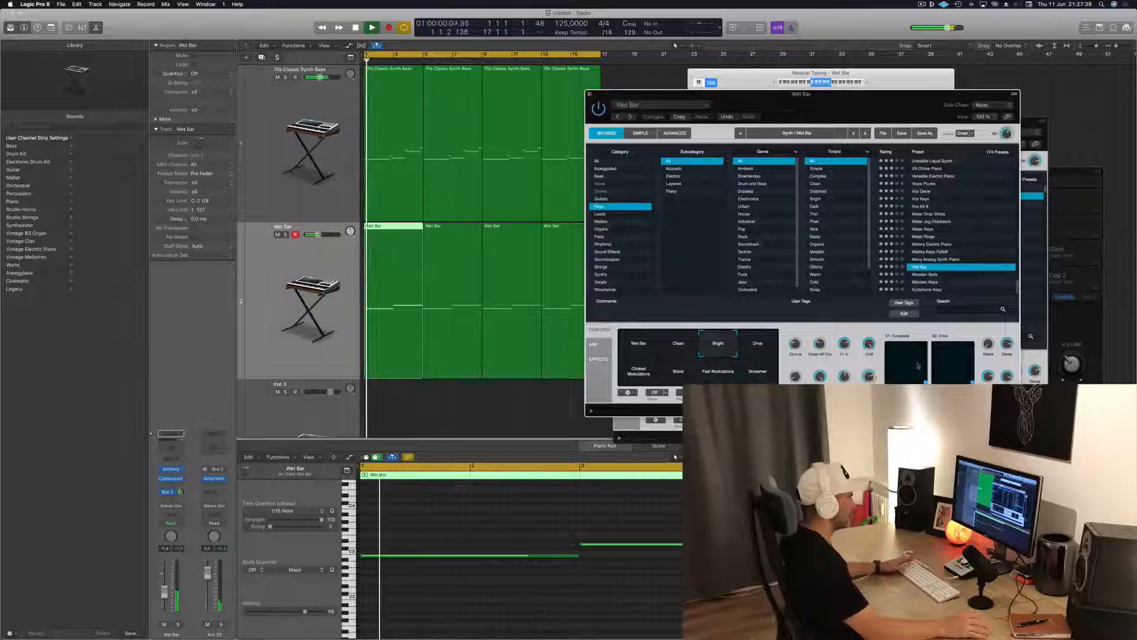
left_click_drag(972, 381, 935, 362)
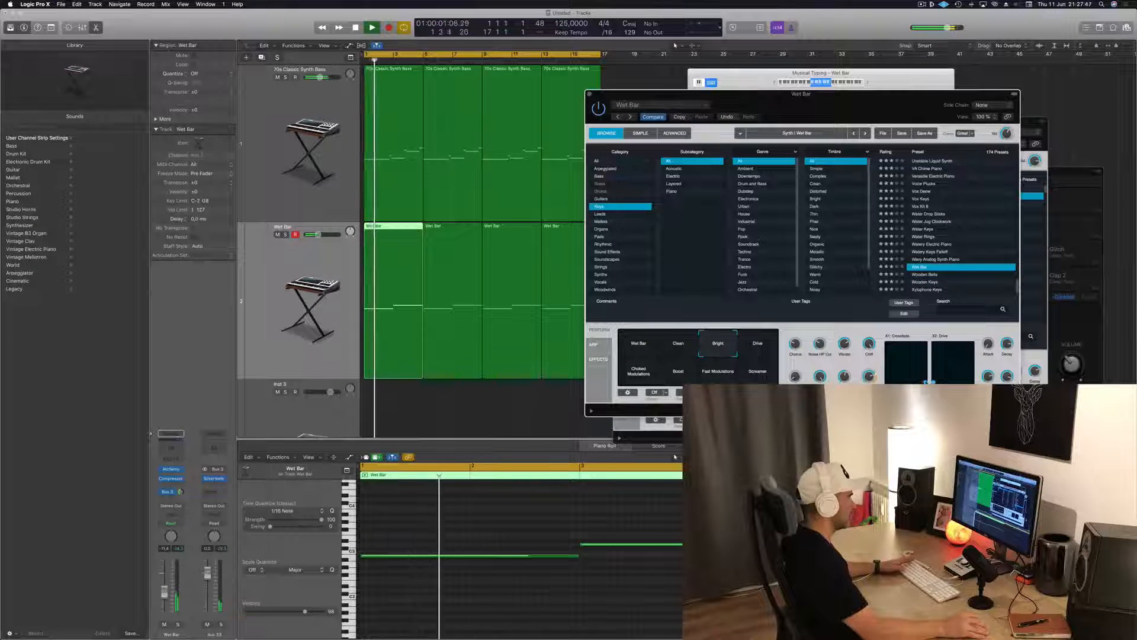
key("space")
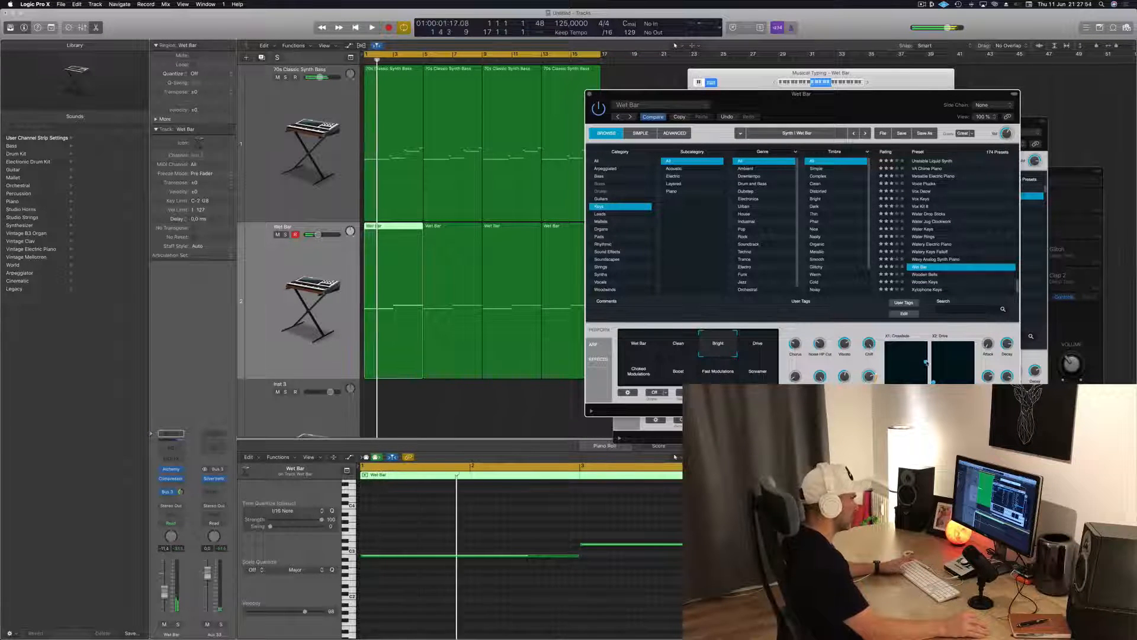
key("space")
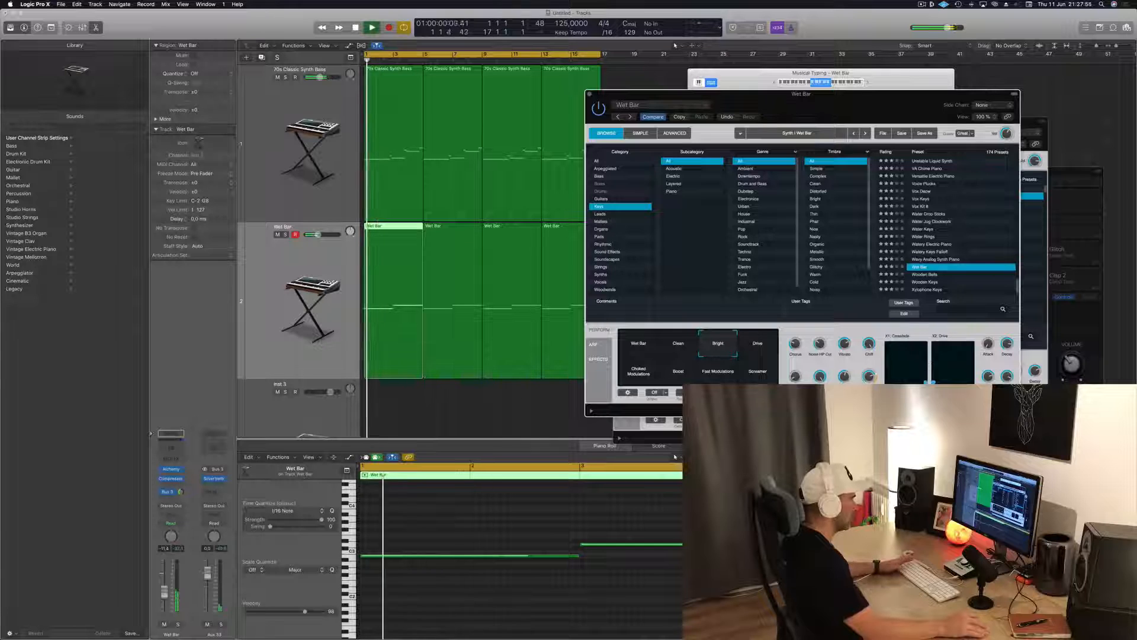
key("space")
key("space")
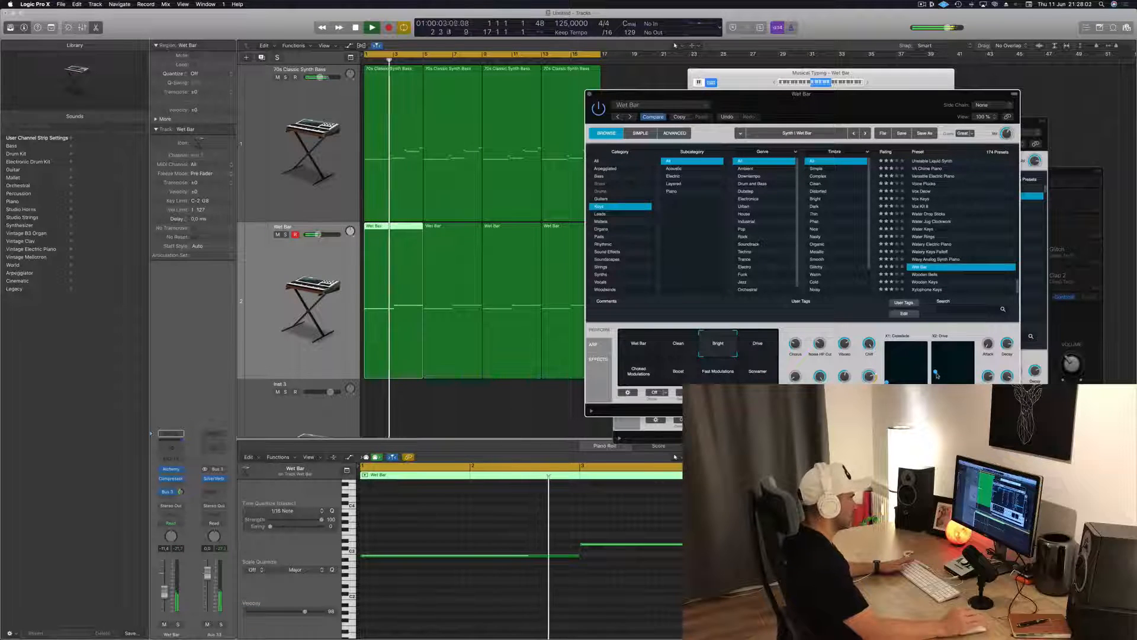
key("space")
key("space")
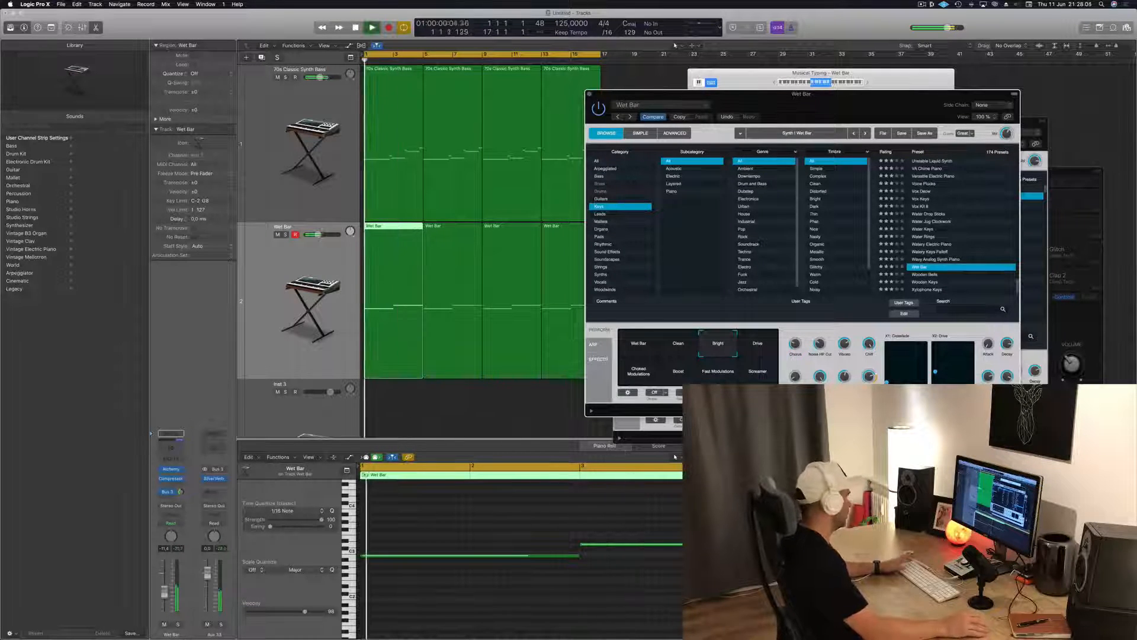
Lower the Wet Bar track's volume a little and close the Wet Bar and 70s Classic Synth Bass Alchemy windows
left_click_drag(165, 593, 165, 598)
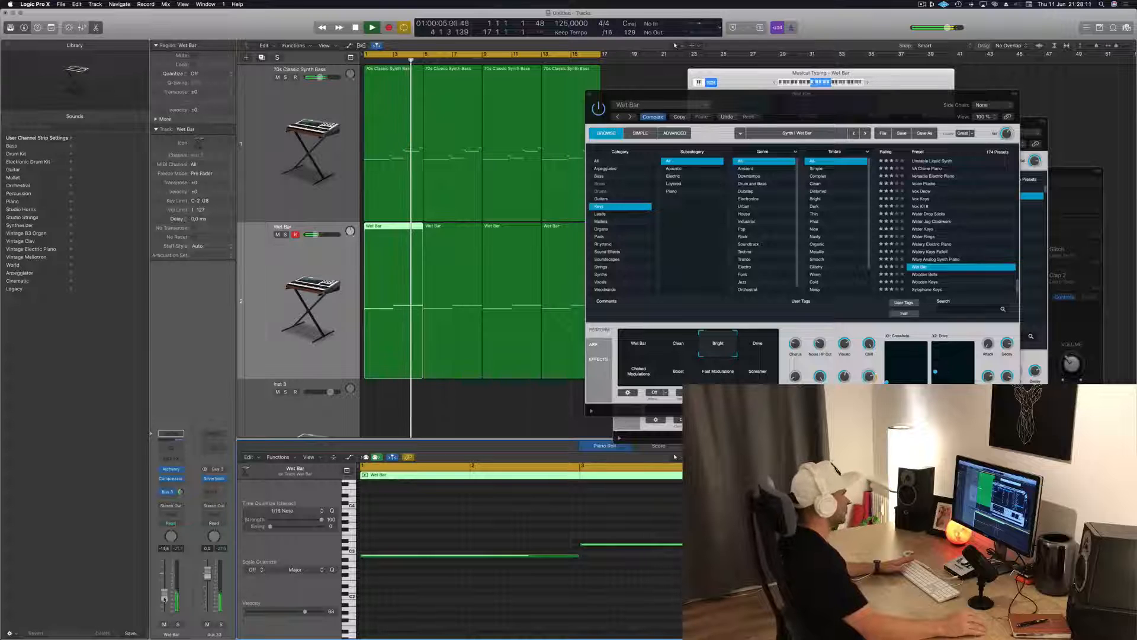
left_click(589, 96)
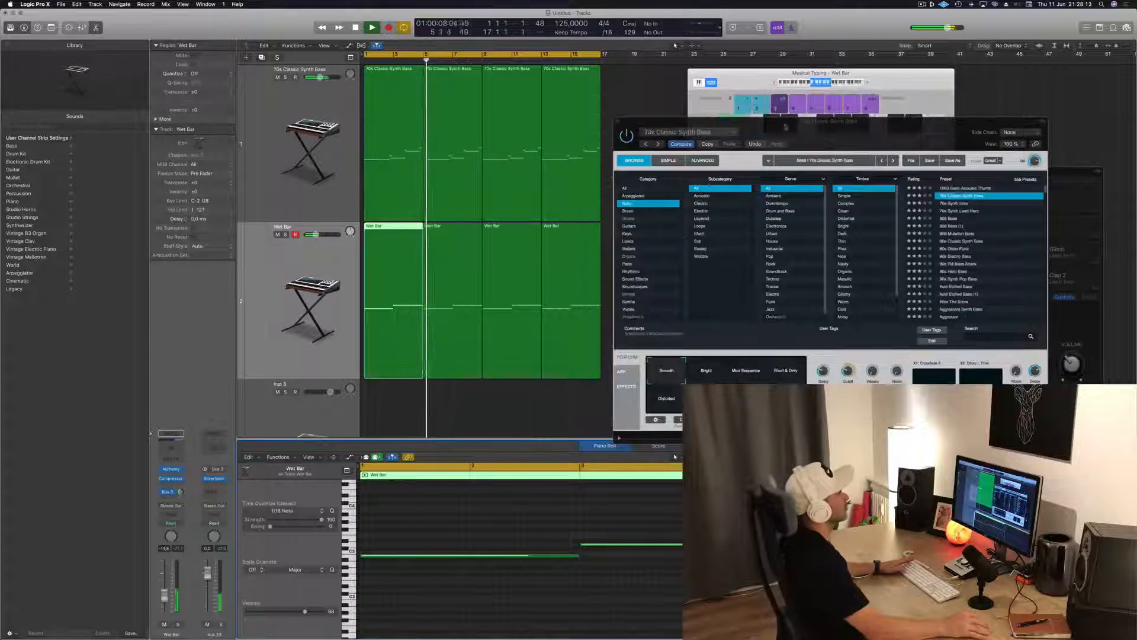
left_click_drag(618, 124, 635, 71)
left_click(635, 71)
Select the Wet Bar track's regions, replay the loop and bring the track's volume down slightly more
key("space")
key("space")
left_click(308, 266)
key("space")
key("space")
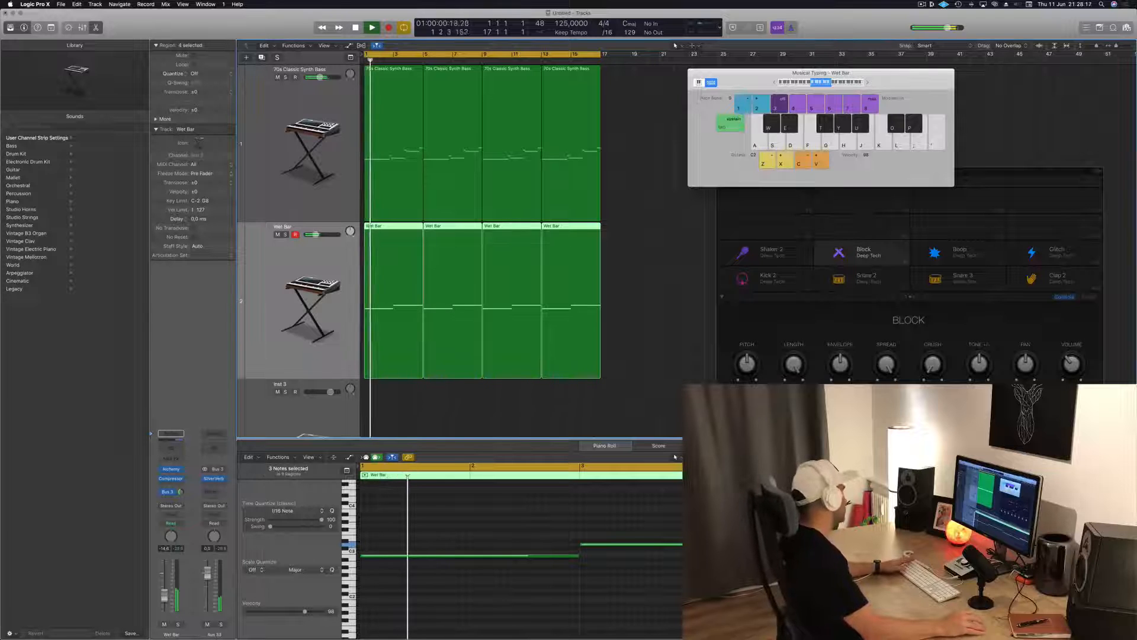
left_click_drag(166, 597, 166, 601)
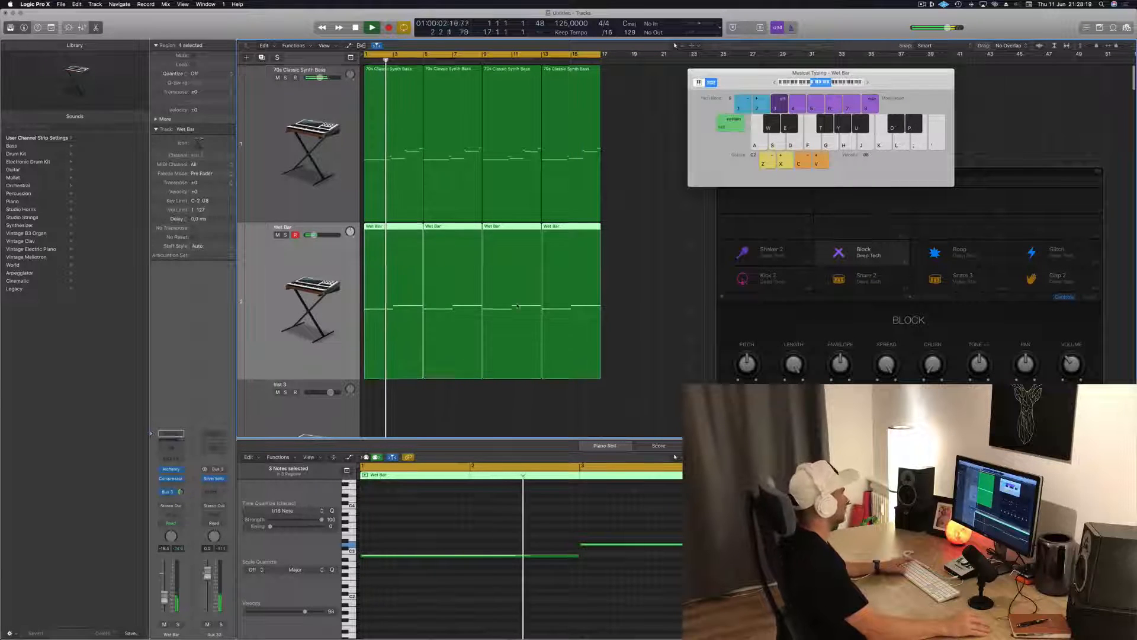
Select the Inst 3 track and open its Alchemy instrument, moving it clear of the track headers
scroll(520, 341, "down", 5)
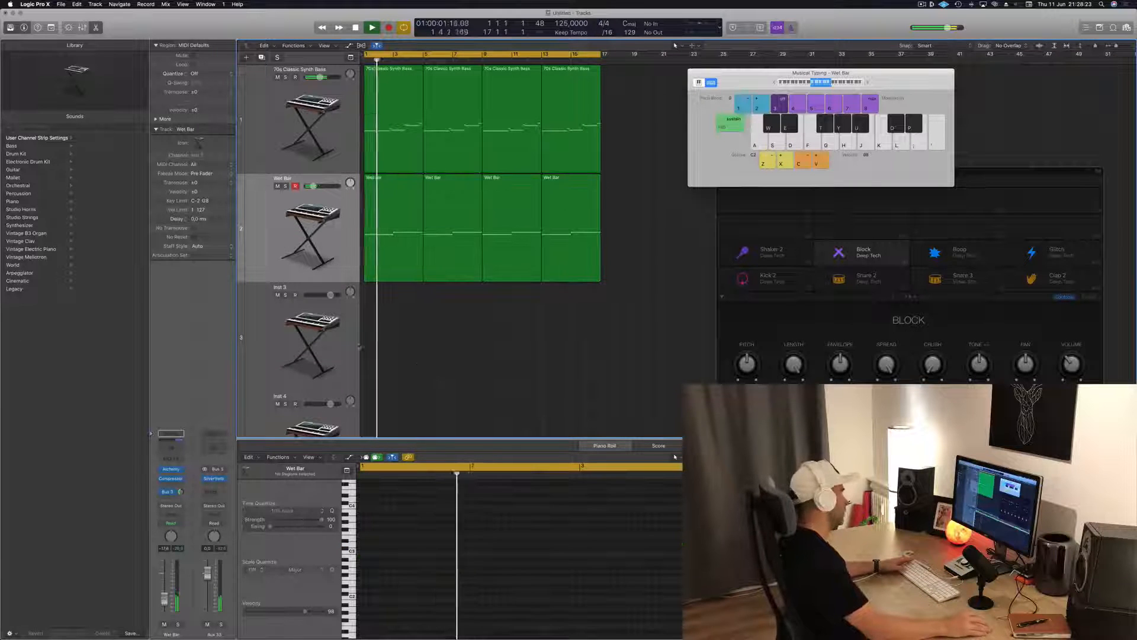
left_click(296, 363)
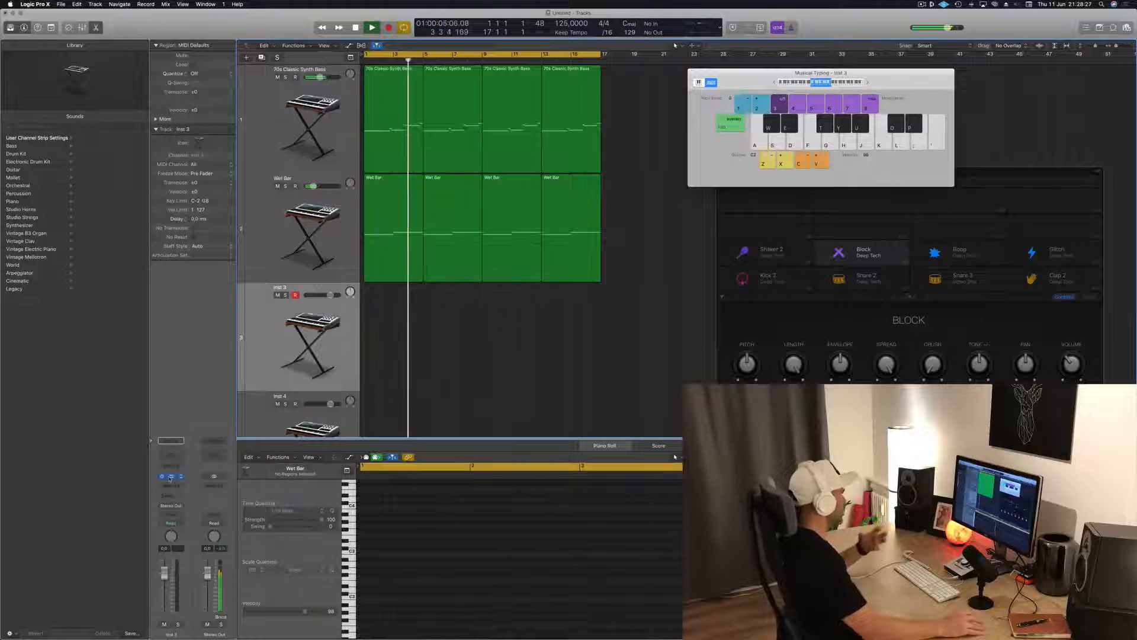
left_click(171, 477)
left_click_drag(279, 24, 772, 241)
left_click(214, 318)
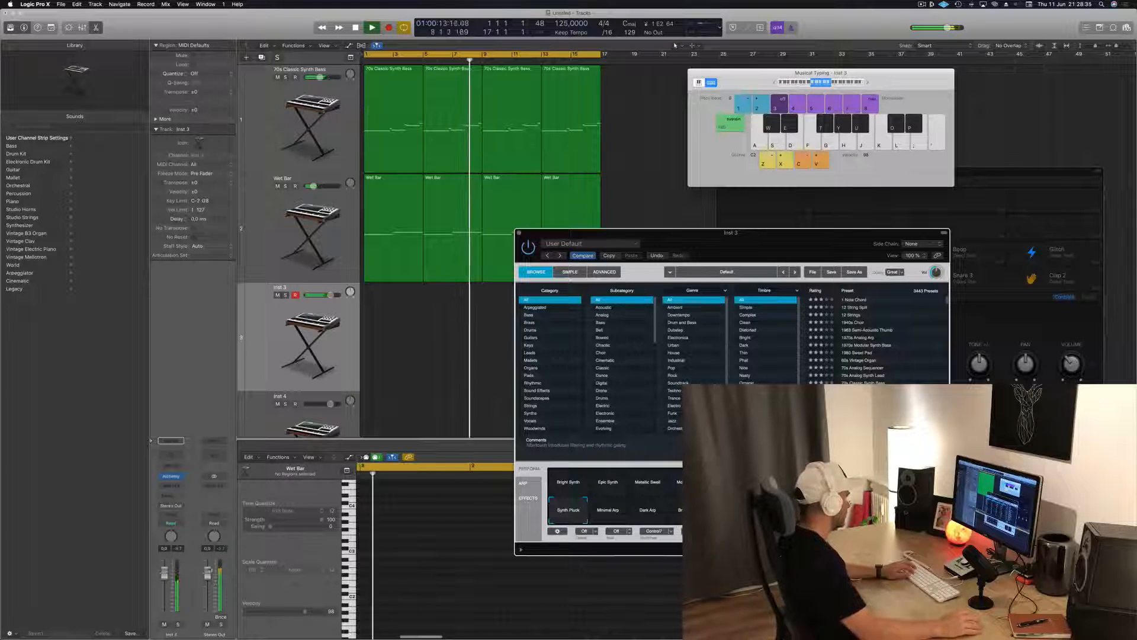
Try single notes of Alchemy's Synth Pluck sound over the loop and balance the Inst 3 track's volume
left_click_drag(330, 295, 317, 295)
key("g")
left_click(705, 521)
key("d")
key("g")
key("g")
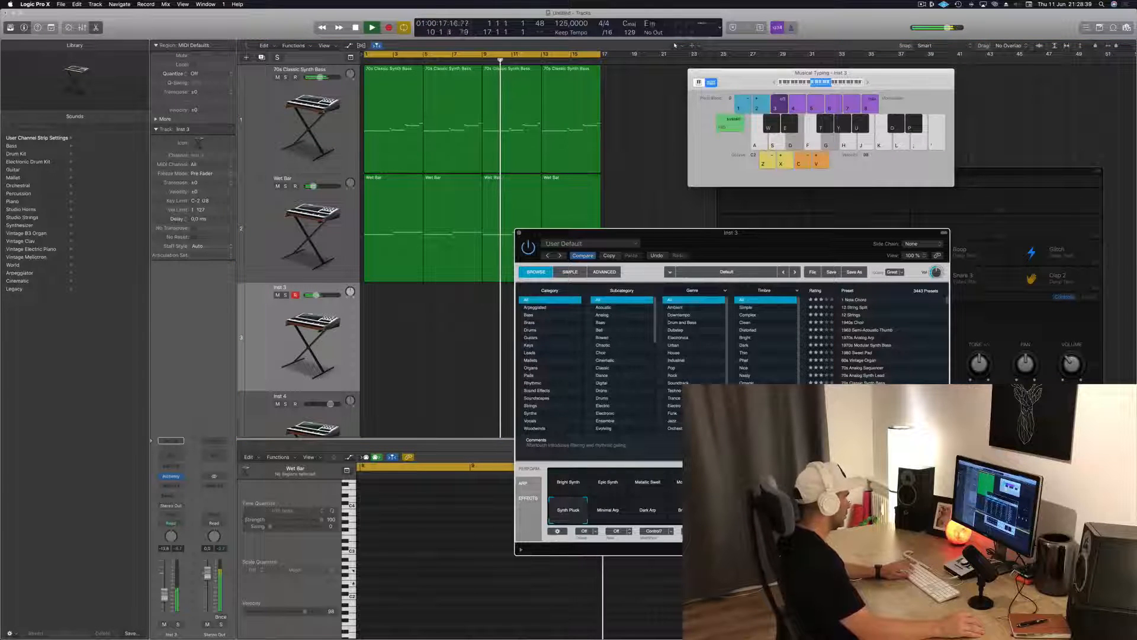
key("g")
key("g")
left_click_drag(317, 295, 318, 295)
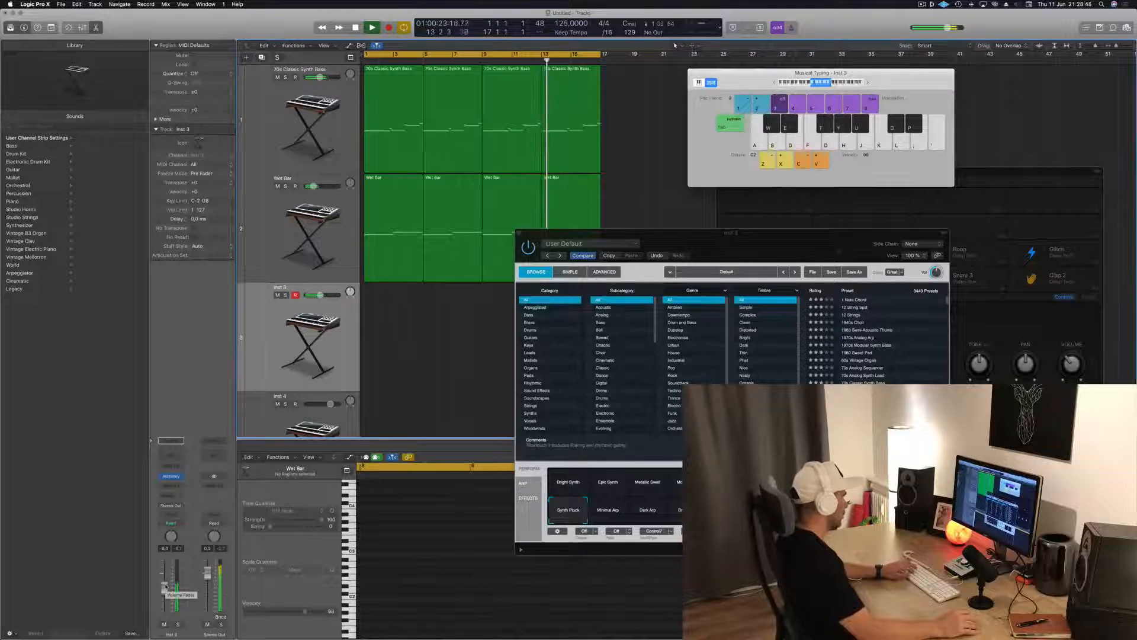
key("d")
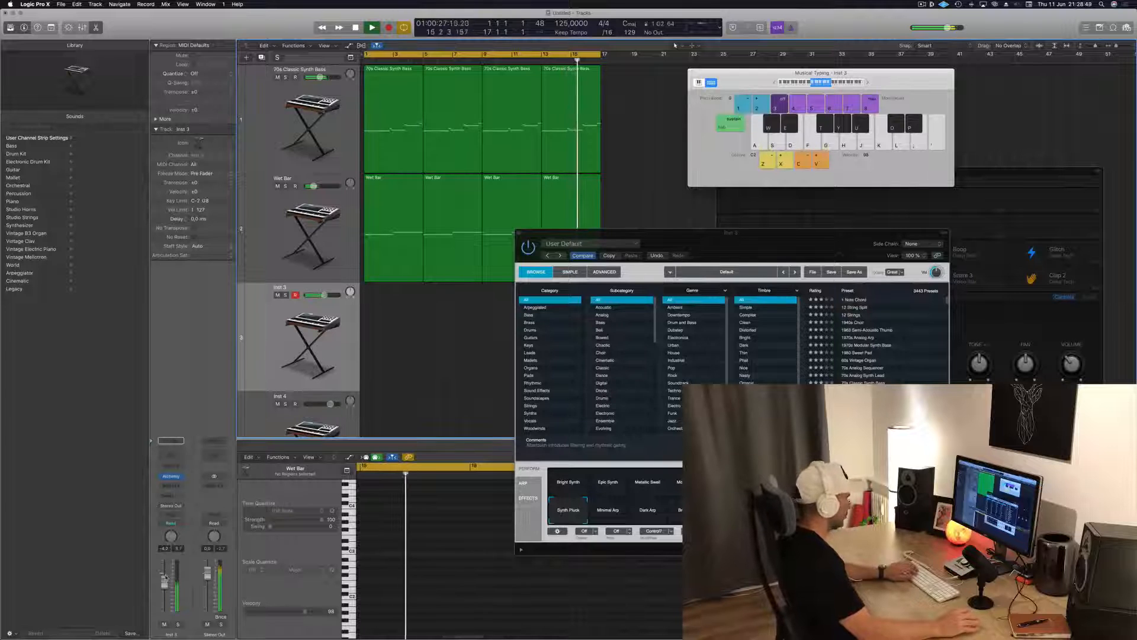
key("f")
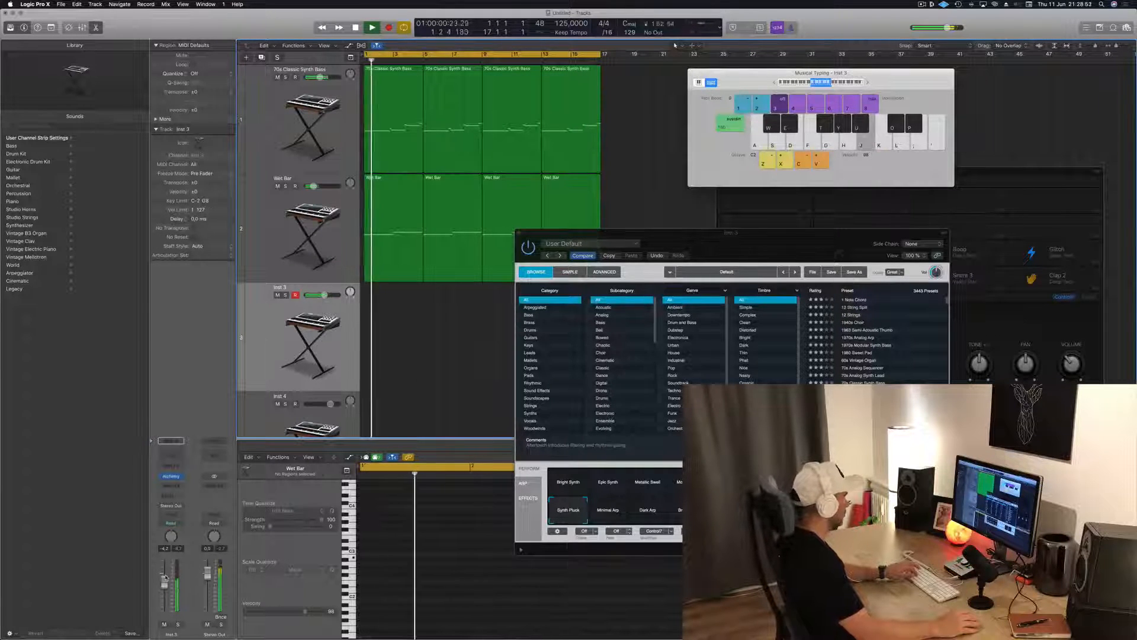
Rehearse three-note chords such as E-G-B and F-A-C with the Synth Pluck sound over the loop
key("s")
key("d")
key("g")
key("j")
key("f")
key("h")
key("k")
key("f")
key("h")
key("k")
key("f")
key("h")
key("k")
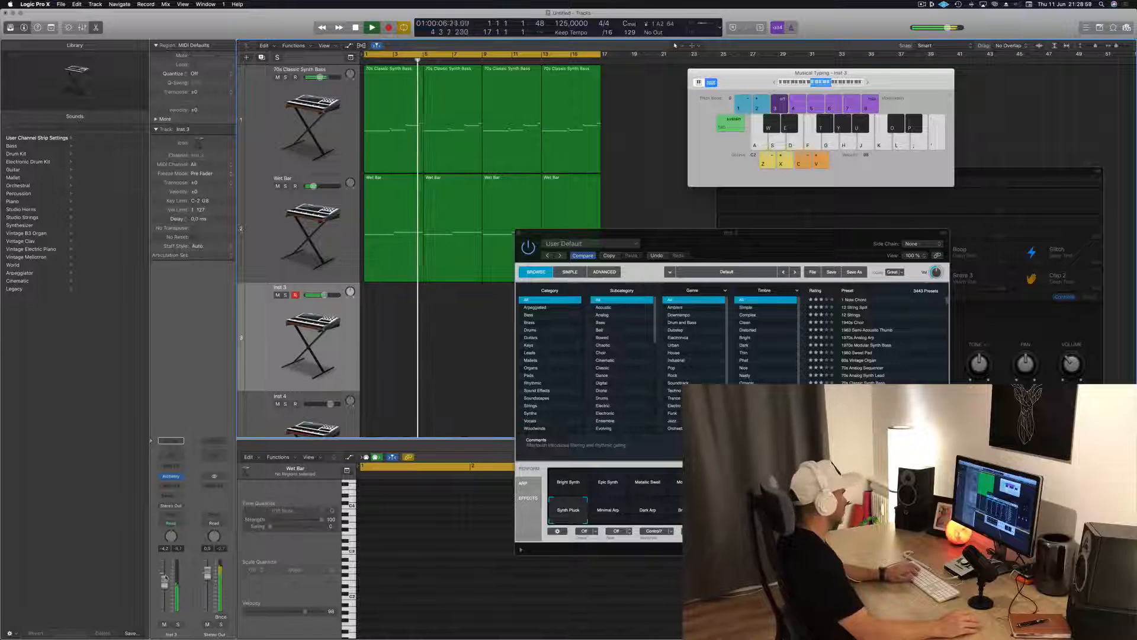
key("s")
key("g")
key("j")
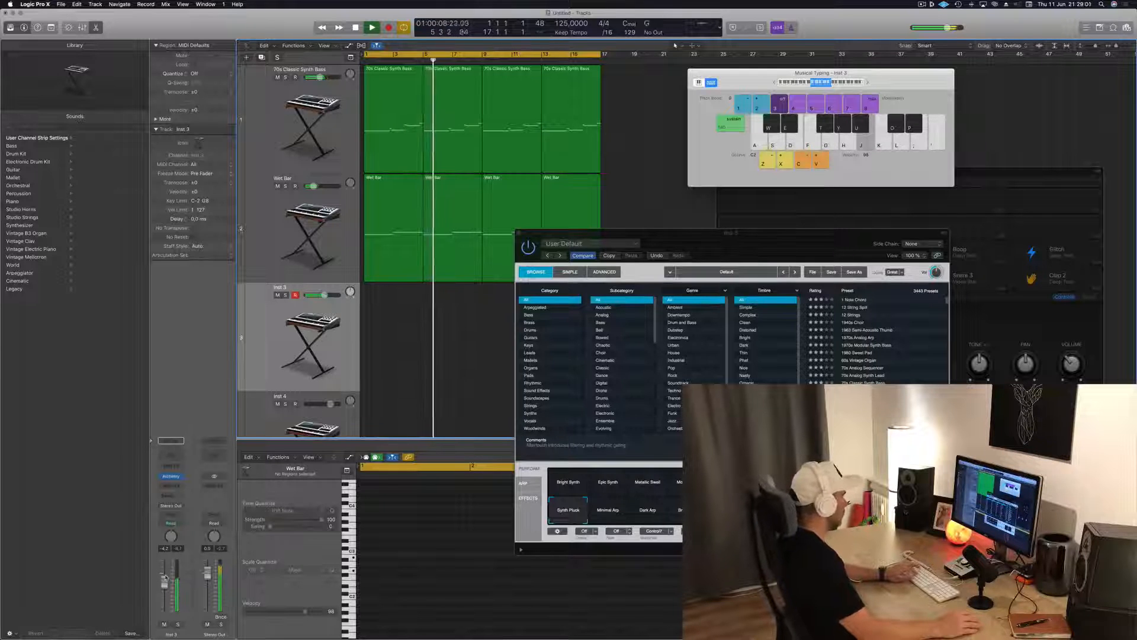
key("d")
key("g")
key("j")
Record a rhythmic pattern of E-G-B chords with the Synth Pluck sound on the Inst 3 track, starting at bar 9
key("r")
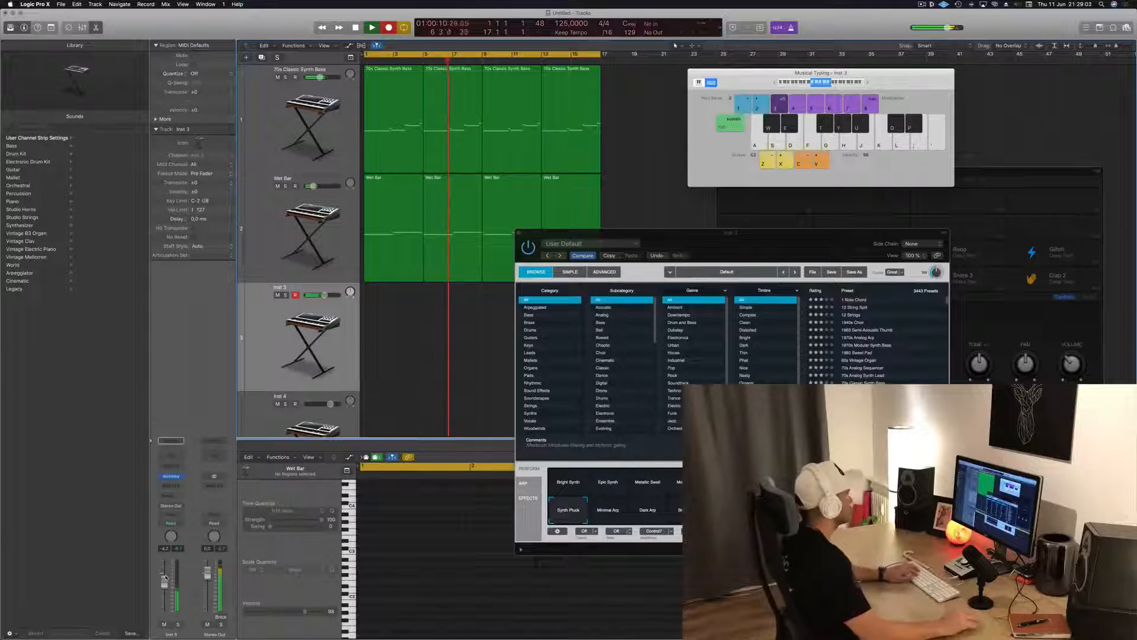
left_click_drag(743, 247, 818, 245)
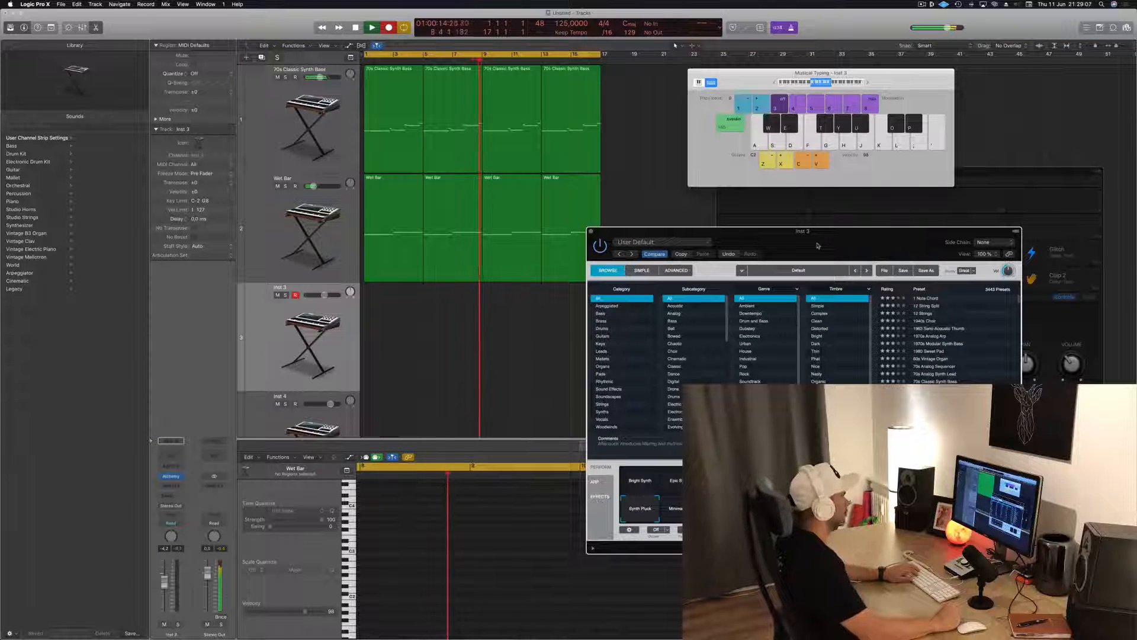
key("d")
key("g")
key("j")
key("d")
key("g")
key("j")
key("d")
key("g")
key("j")
key("d")
key("g")
key("j")
key("d")
key("g")
key("j")
key("d")
key("g")
key("j")
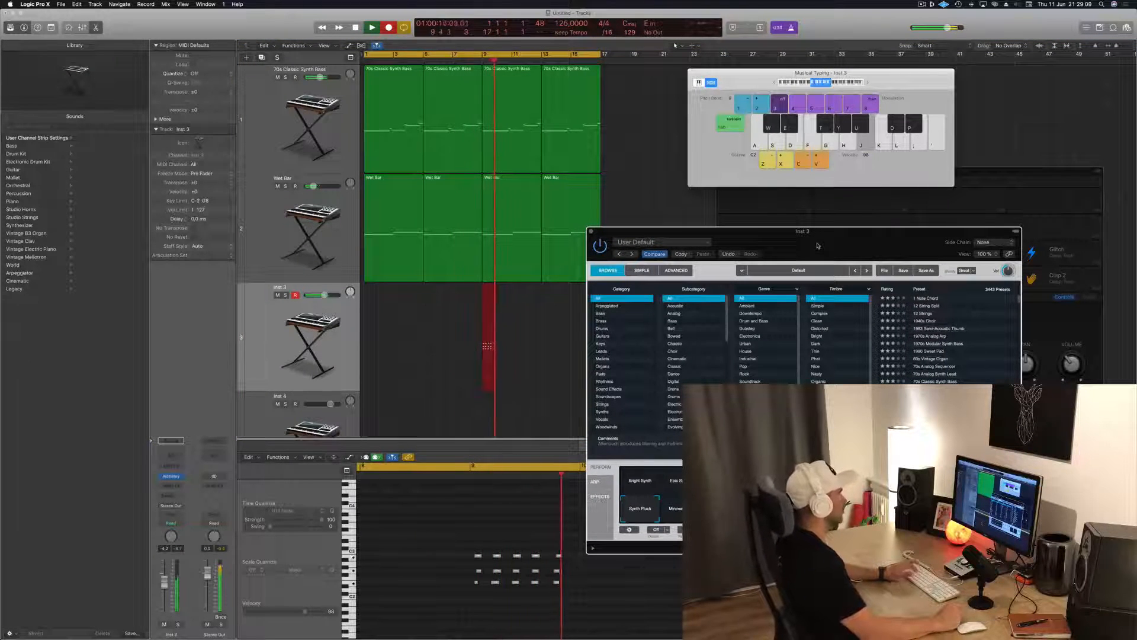
key("d")
key("g")
key("j")
key("d")
key("g")
key("j")
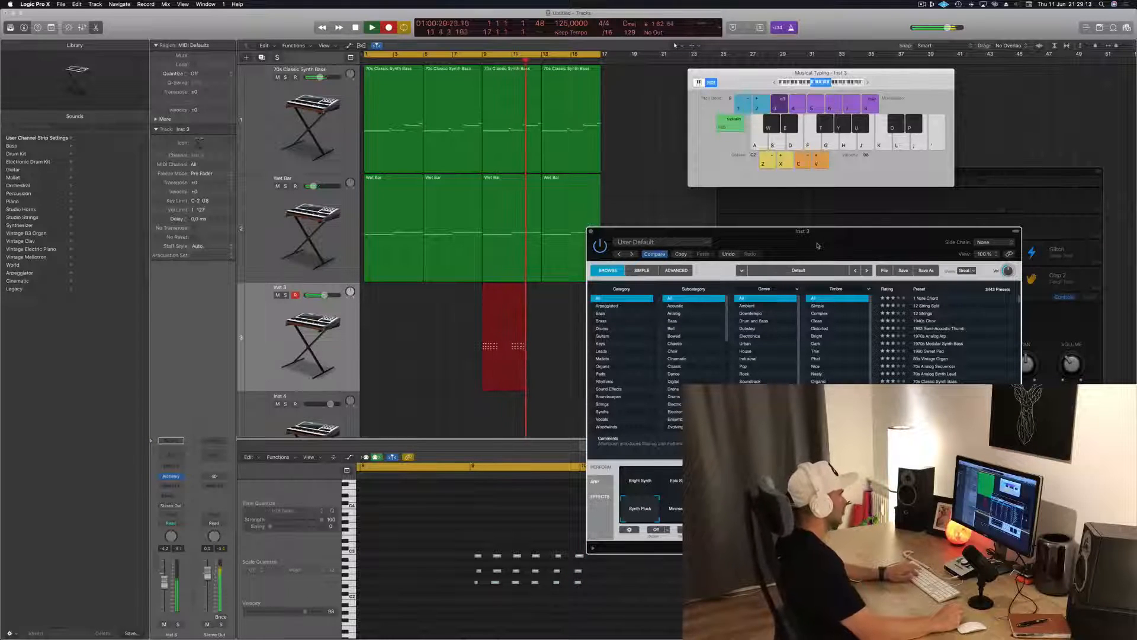
key("d")
key("g")
key("j")
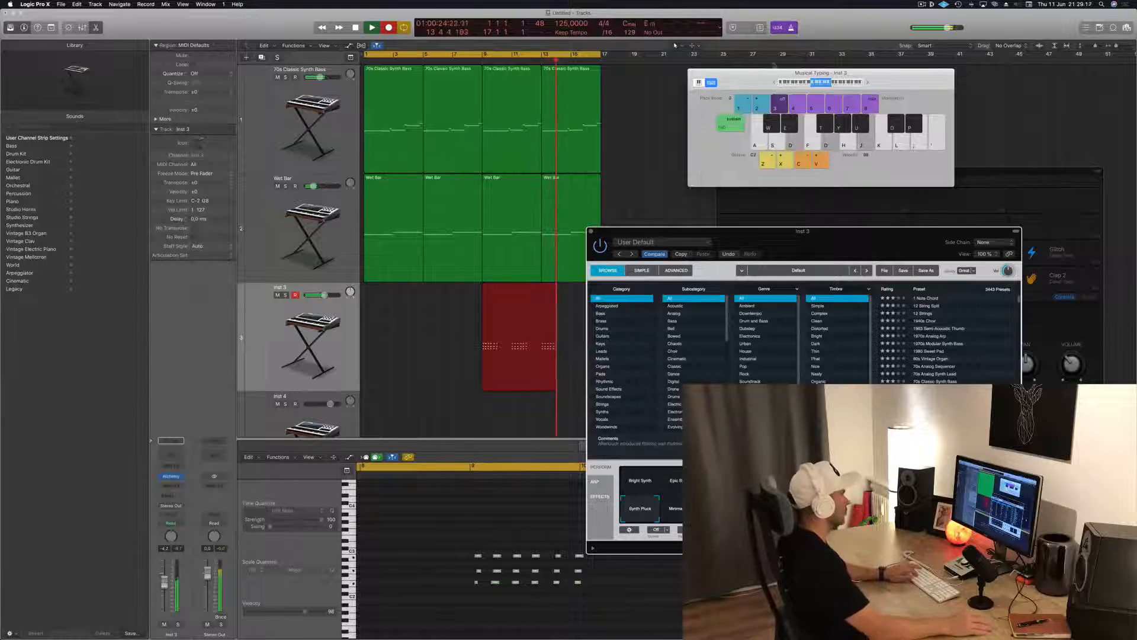
key("space")
key("space")
Move the recorded chord region to bar 1 and play it with the other parts
left_click_drag(515, 287, 368, 290)
key("space")
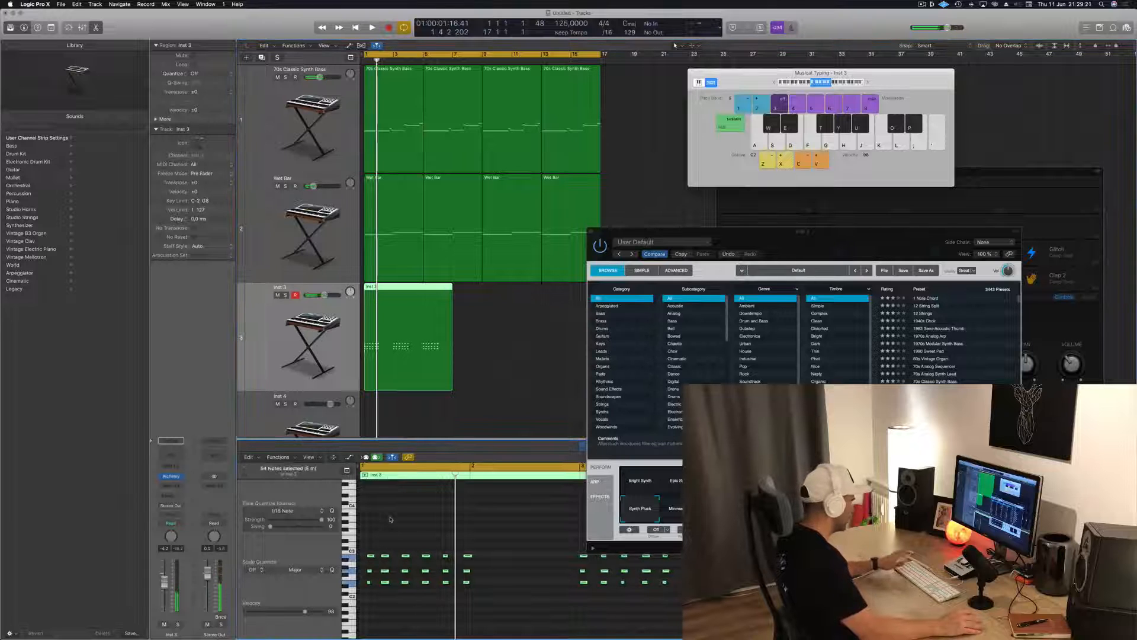
key("space")
Align the first chord's three notes with the start of bar 1 and check the chord timing during playback
scroll(401, 542, "up", 4)
key("space")
left_click_drag(375, 543, 371, 600)
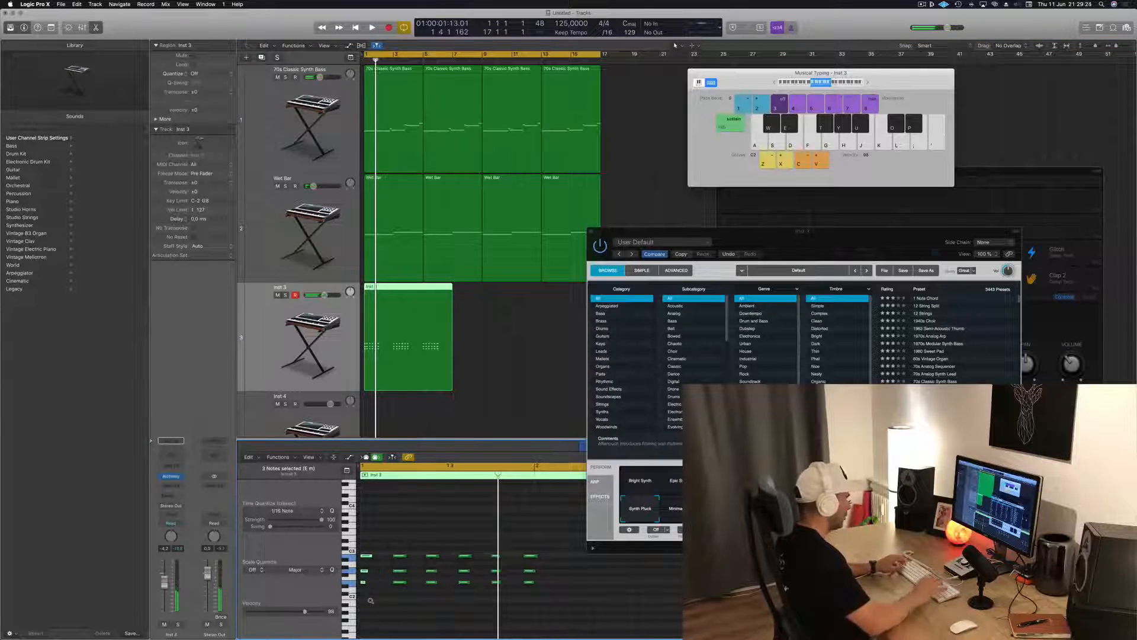
key("space")
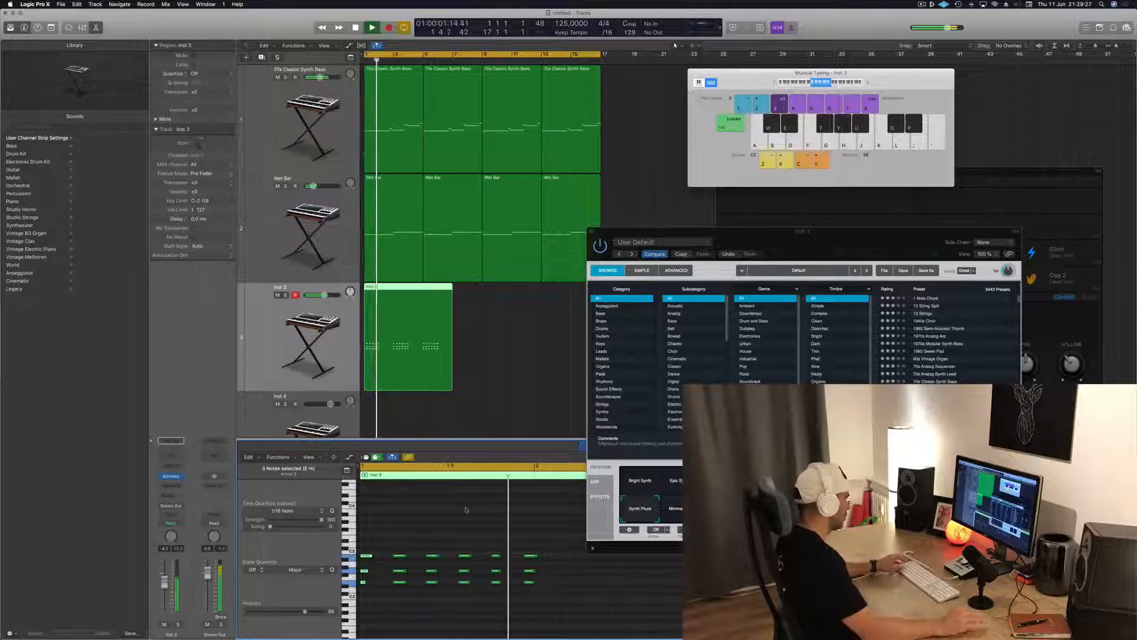
scroll(623, 612, "down", 4)
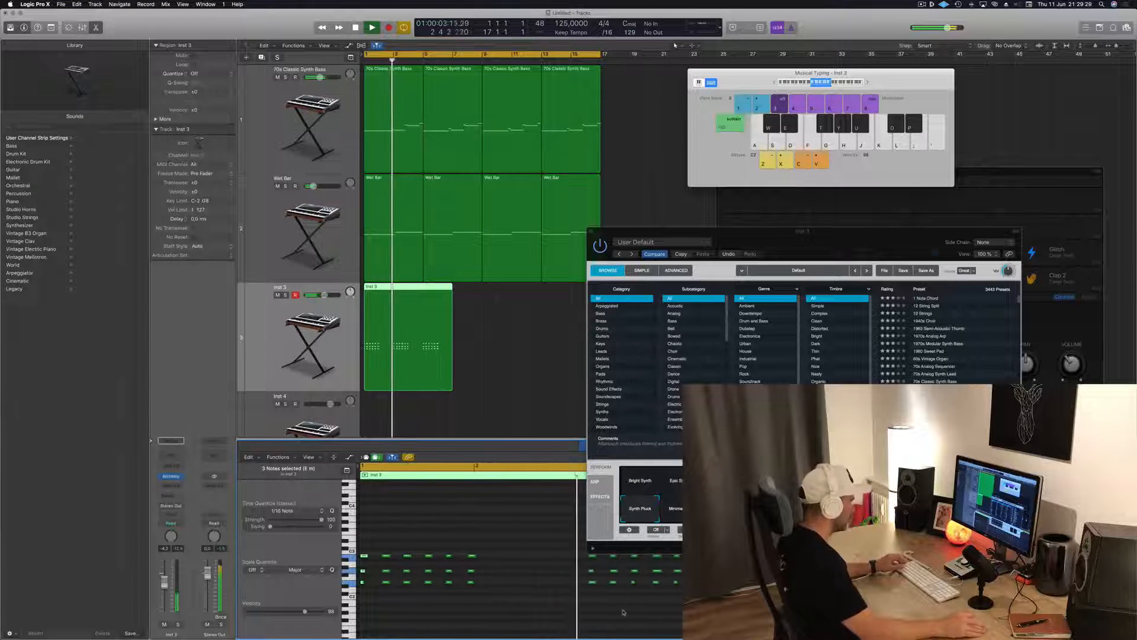
scroll(524, 604, "up", 4)
scroll(523, 604, "down", 2)
scroll(570, 608, "down", 1)
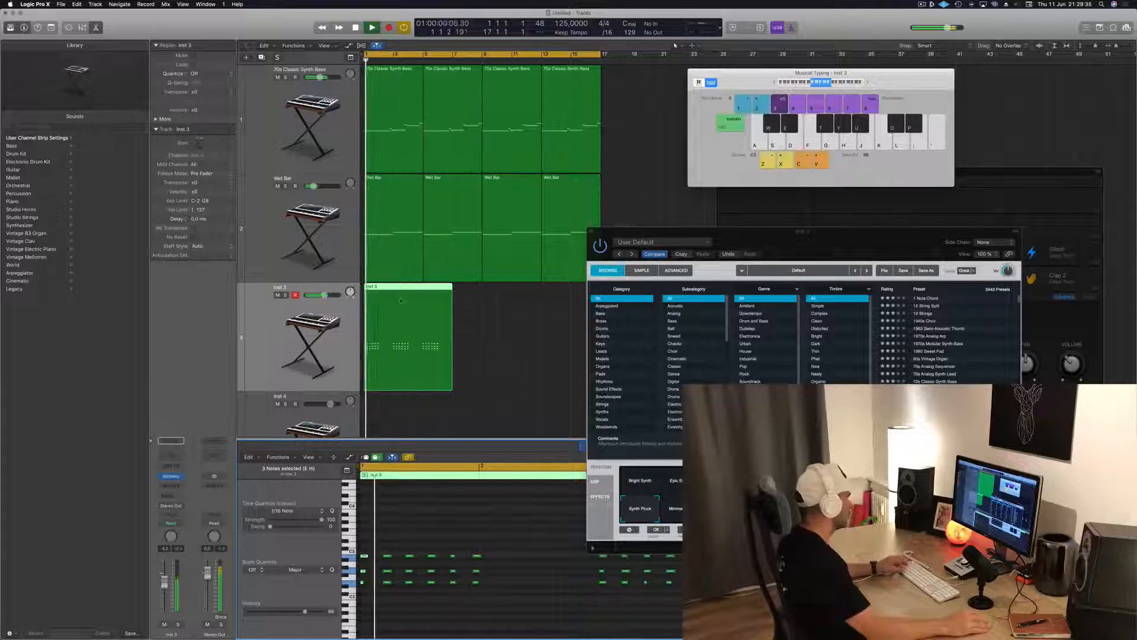
Split the Inst 3 chord region at bar 3 and delete everything behind the split
double_click(393, 285, "super")
left_click(448, 303)
key("Delete")
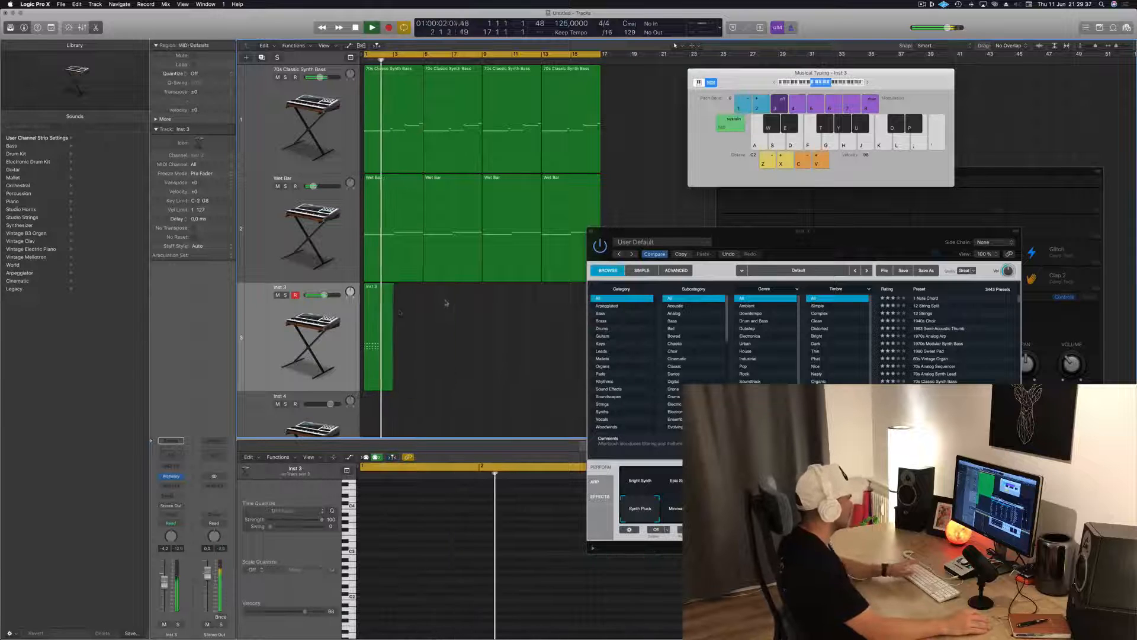
Copy the short chord region to bar 3 and duplicate the first bar's chords into bar 2 of the original region
left_click_drag(382, 295, 403, 294)
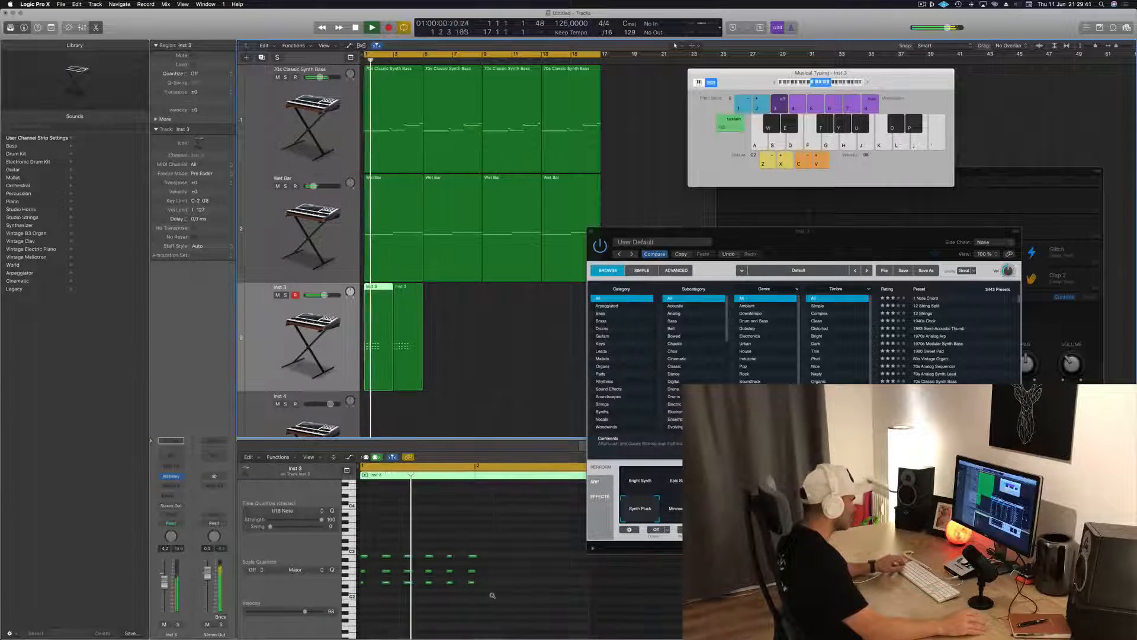
left_click(456, 556)
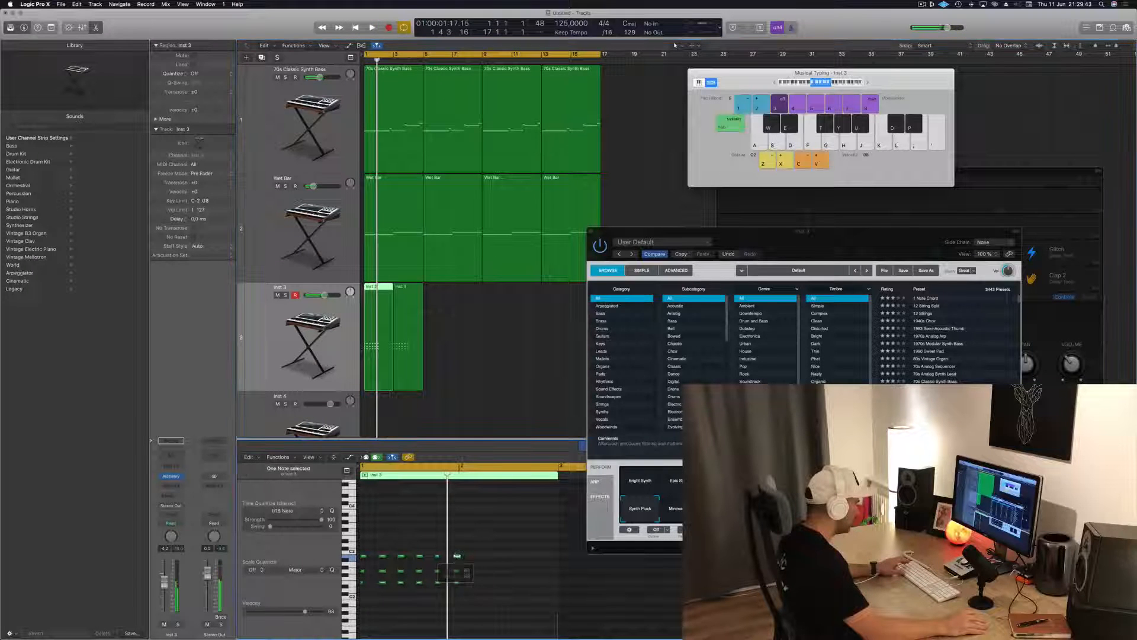
left_click_drag(493, 607, 464, 560)
key("space")
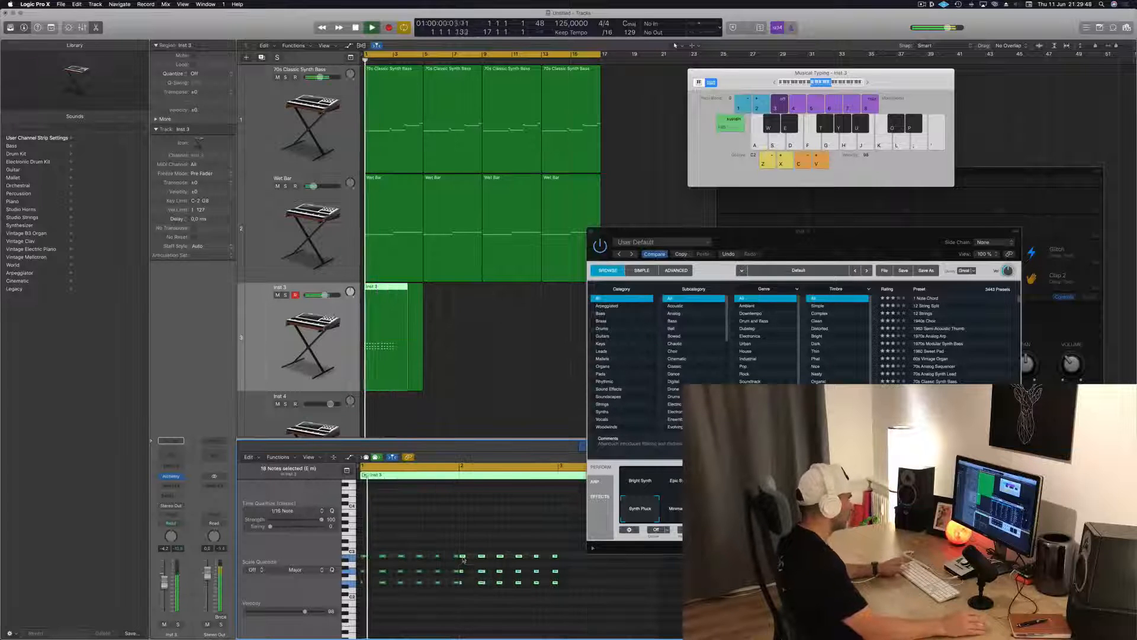
scroll(465, 398, "down", 2)
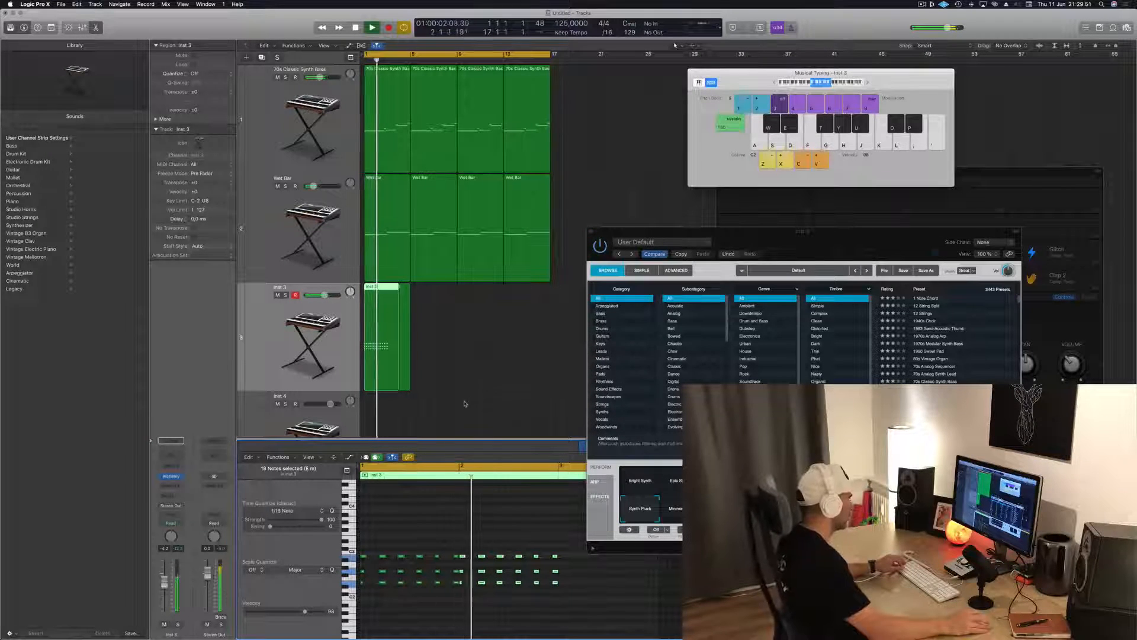
Remove the leftover copied region, split the chord region at bar 3 with its crossing notes split too, and delete the excess
left_click(387, 289)
left_click(402, 307)
key("Delete")
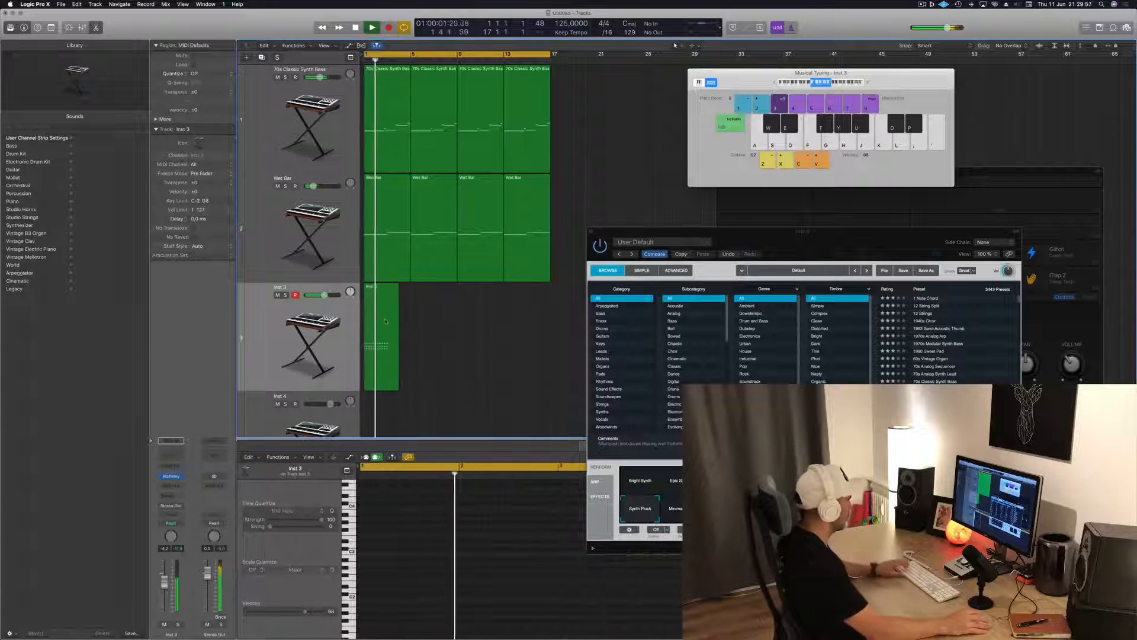
left_click(388, 320)
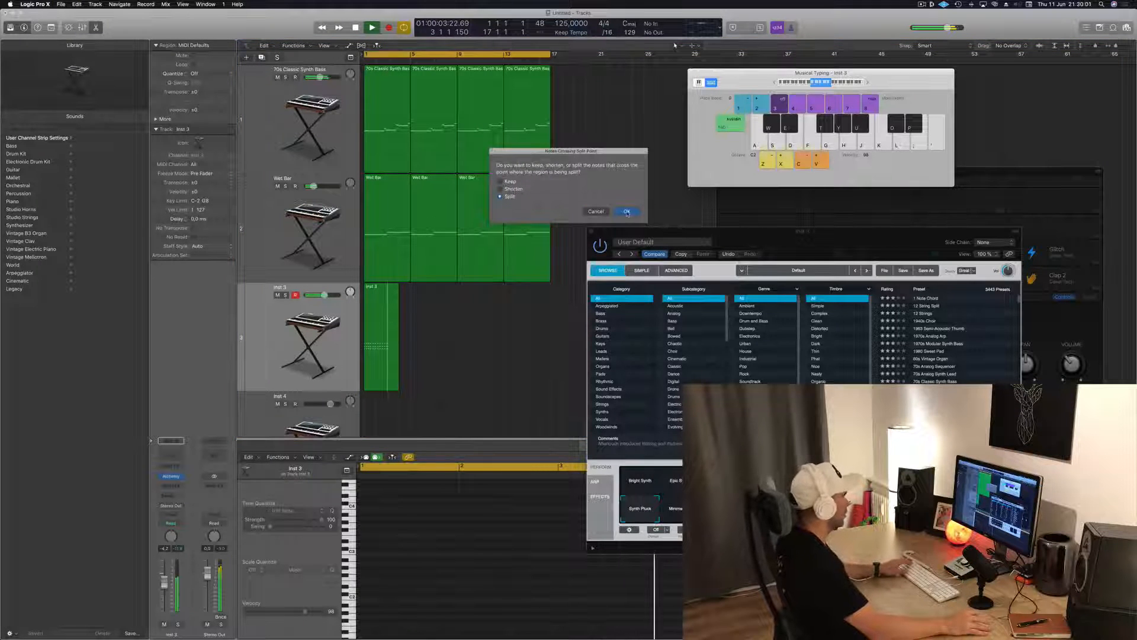
left_click(627, 211)
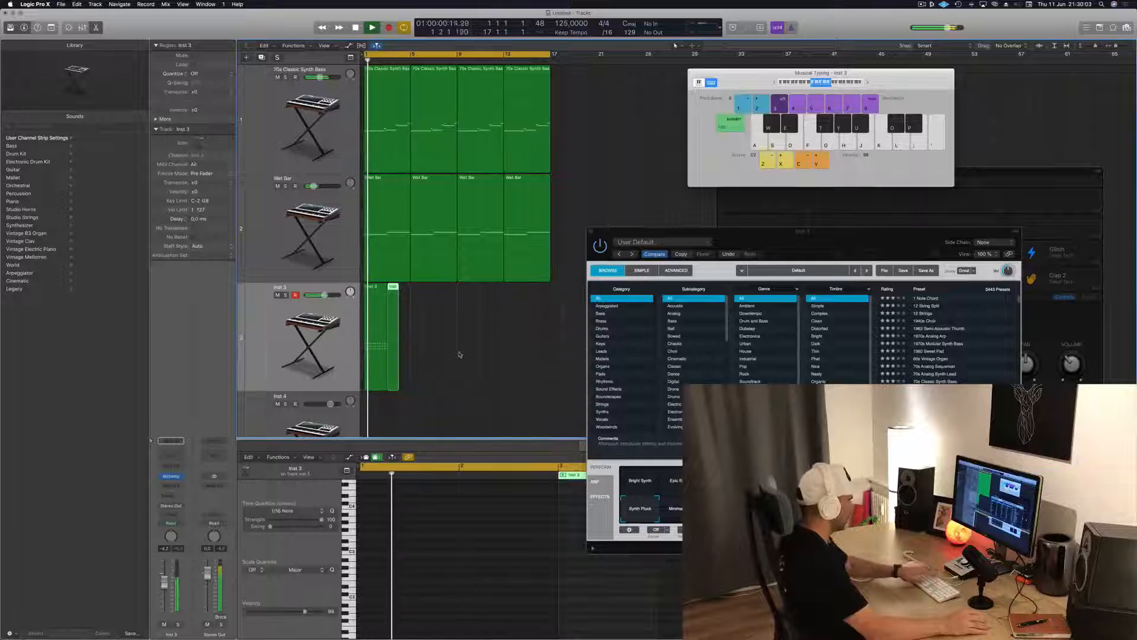
key("Delete")
left_click(373, 381)
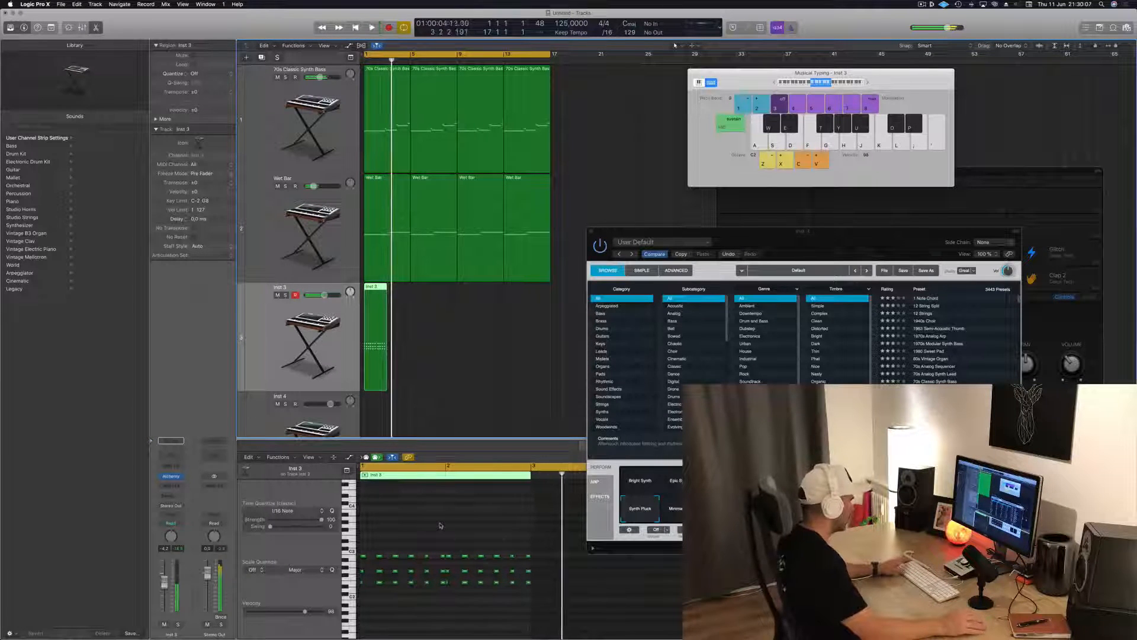
Shift the second bar's chords so they continue the first bar's rhythm evenly, checking the timing in playback
scroll(440, 526, "up", 4)
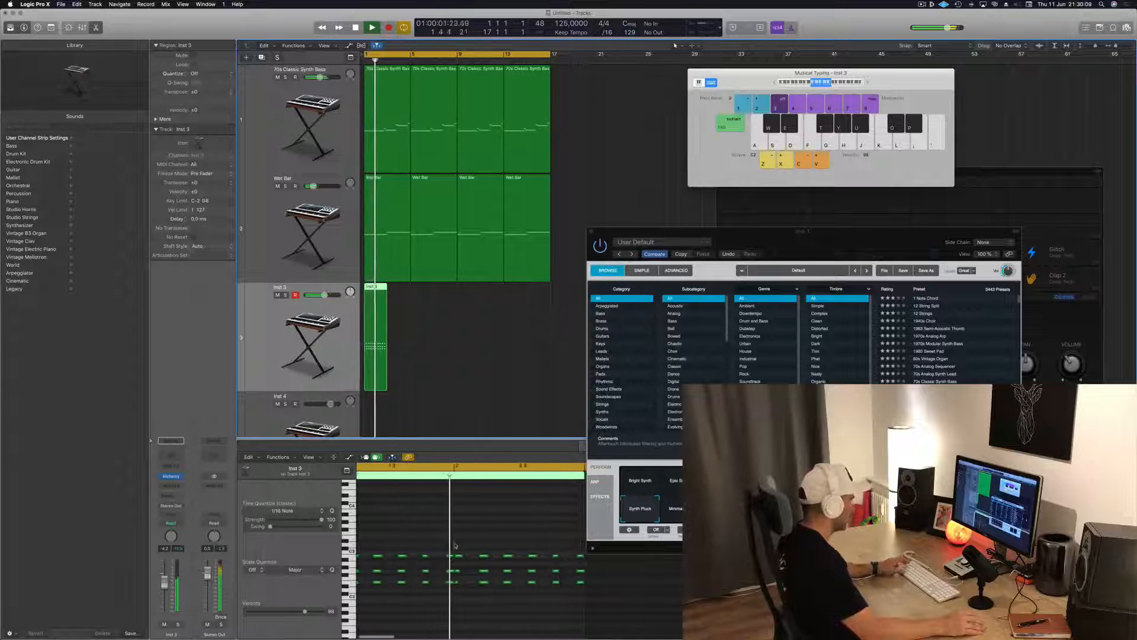
left_click_drag(462, 549, 605, 611)
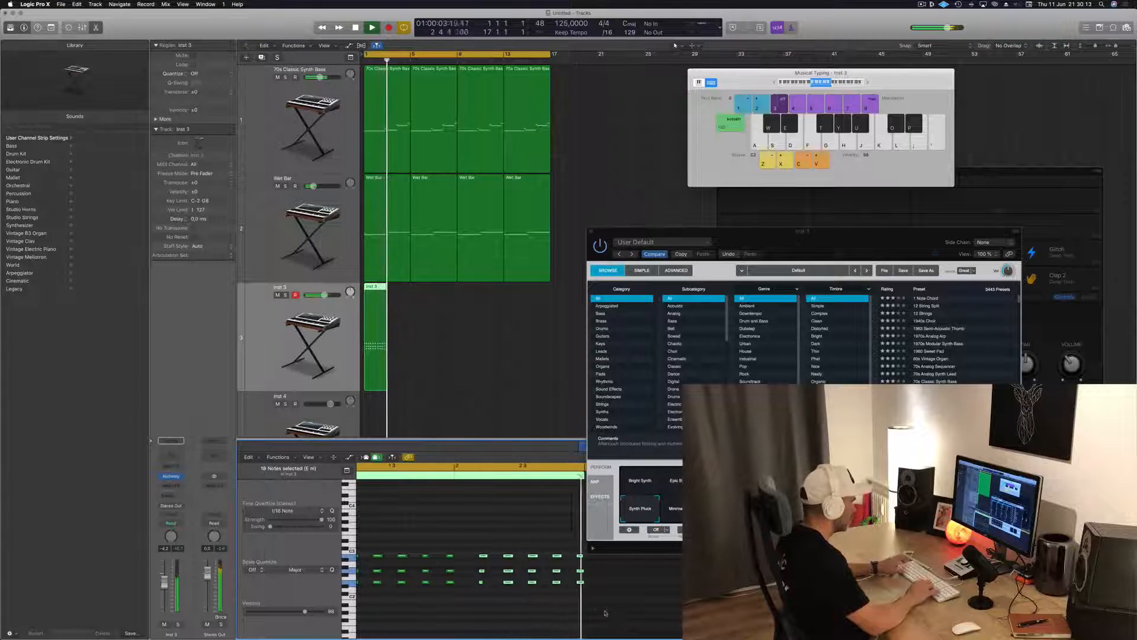
scroll(498, 583, "down", 4)
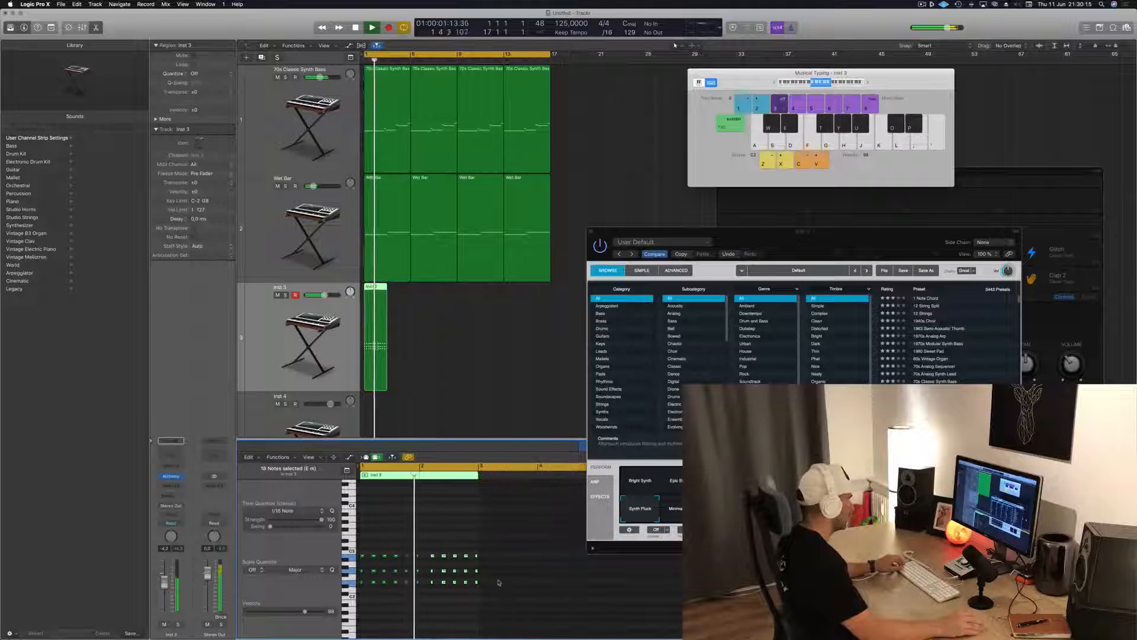
scroll(393, 572, "up", 5)
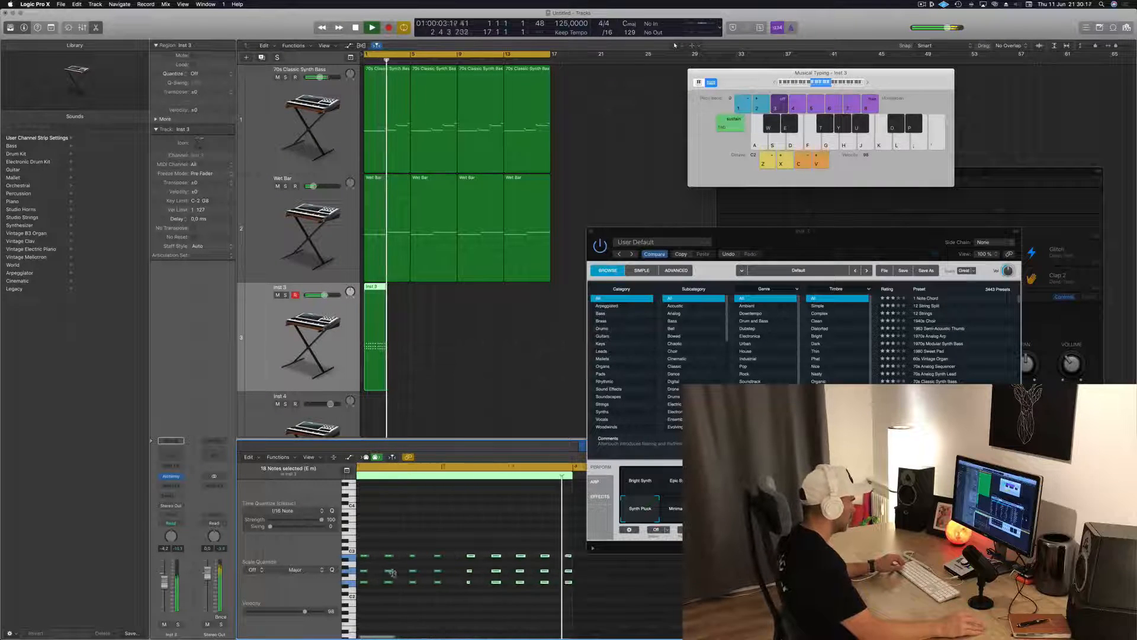
key("space")
key("space")
key("space")
scroll(457, 552, "down", 2)
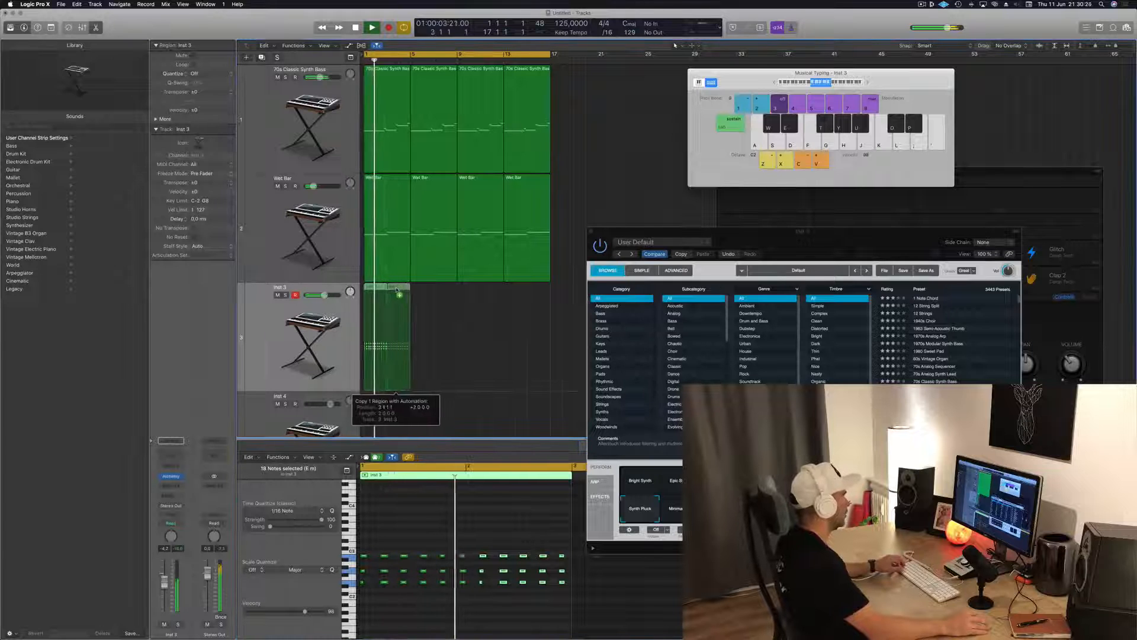
Duplicate the two-bar chord region along the Inst 3 track until it fills all sixteen bars
left_click_drag(396, 290, 400, 290)
key("super+Left")
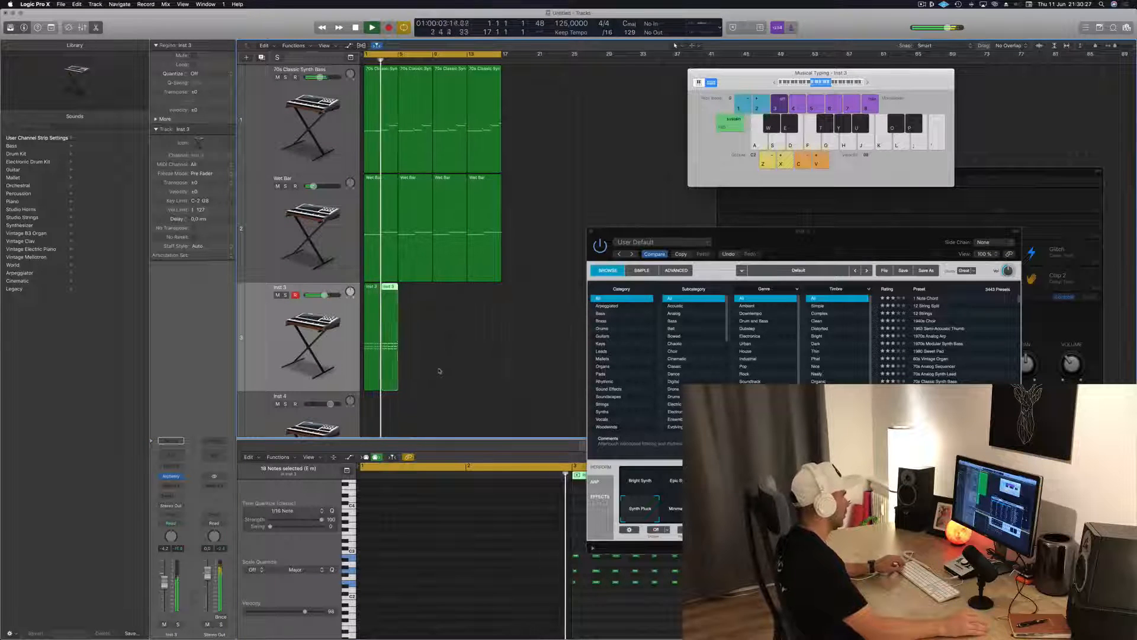
left_click(374, 298, "shift")
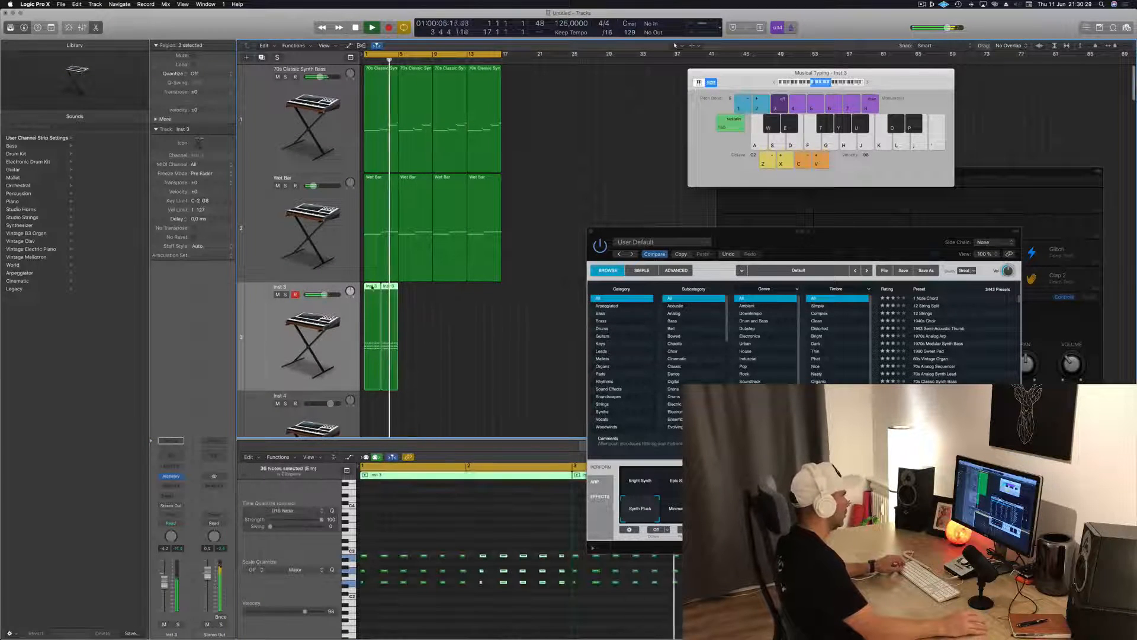
left_click_drag(406, 289, 407, 290)
left_click_drag(502, 324, 369, 350)
left_click_drag(375, 290, 444, 295)
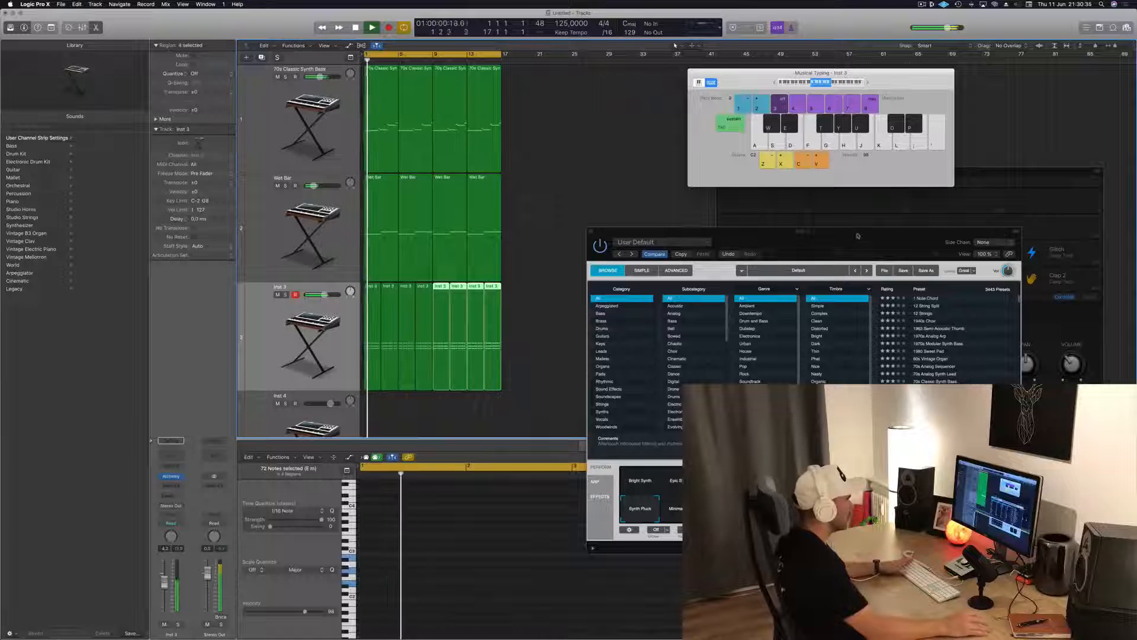
Listen to the sixteen-bar loop with the chord part from the start and move Alchemy clear of its plug-in neighbours
left_click_drag(858, 236, 748, 235)
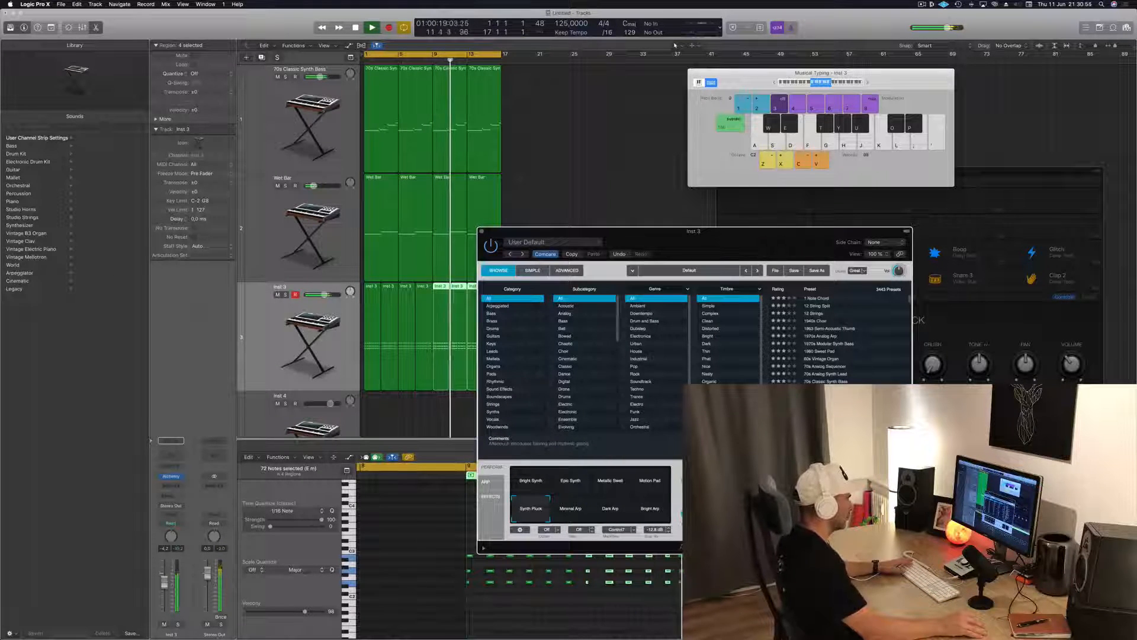
key("Return")
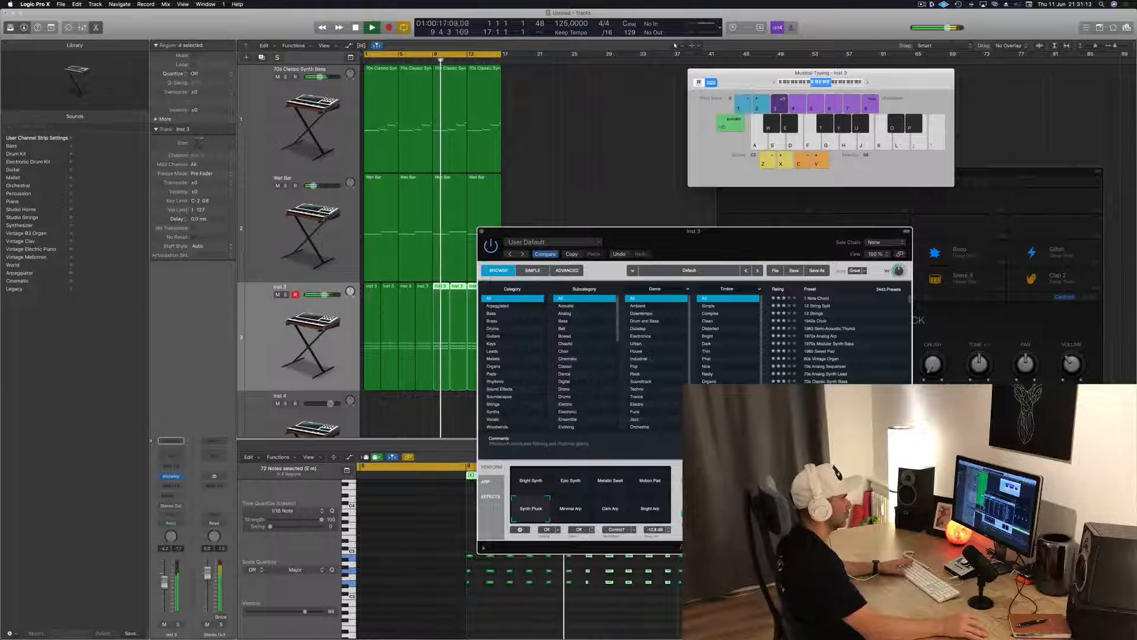
key("space")
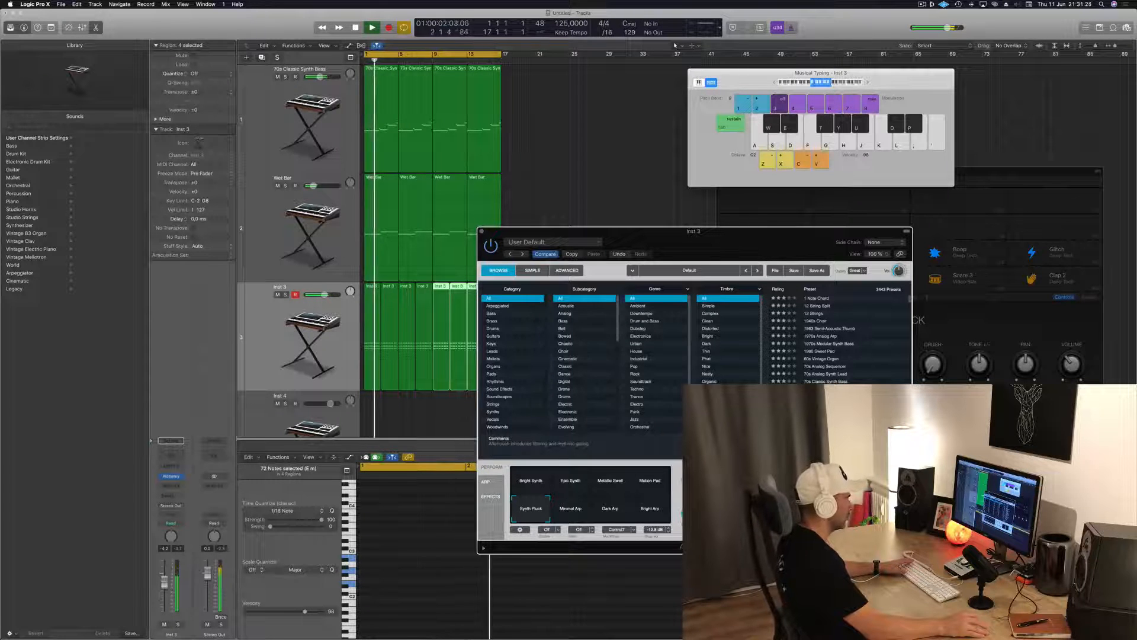
left_click_drag(713, 242, 680, 233)
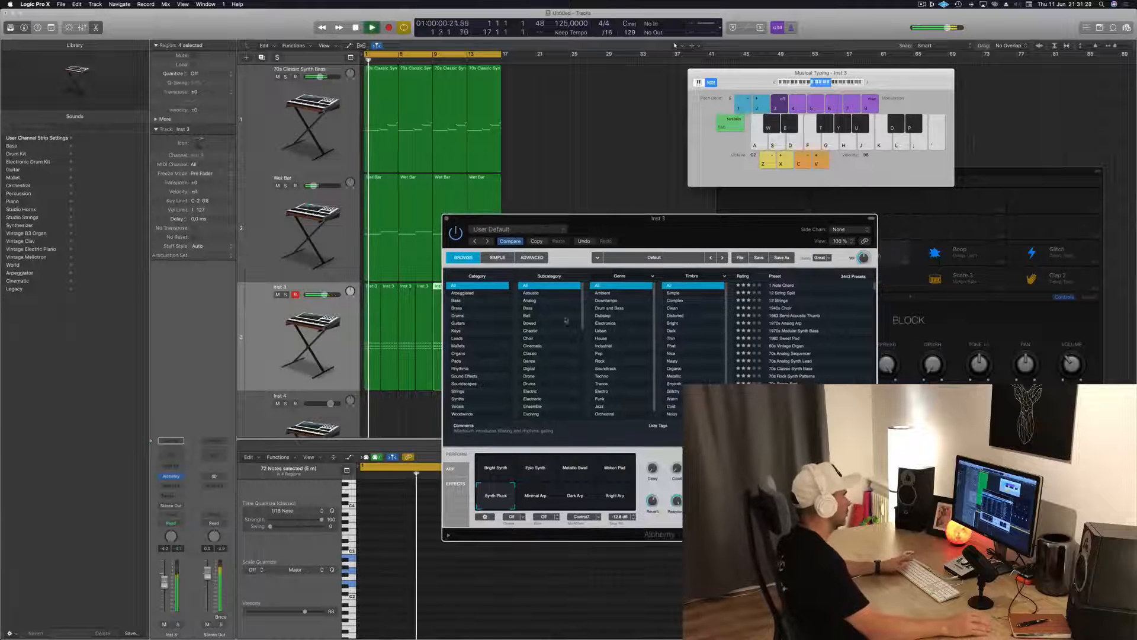
Look through Alchemy's arpeggiator, effects, performance and simple controls, and bring up its advanced view
left_click(450, 468)
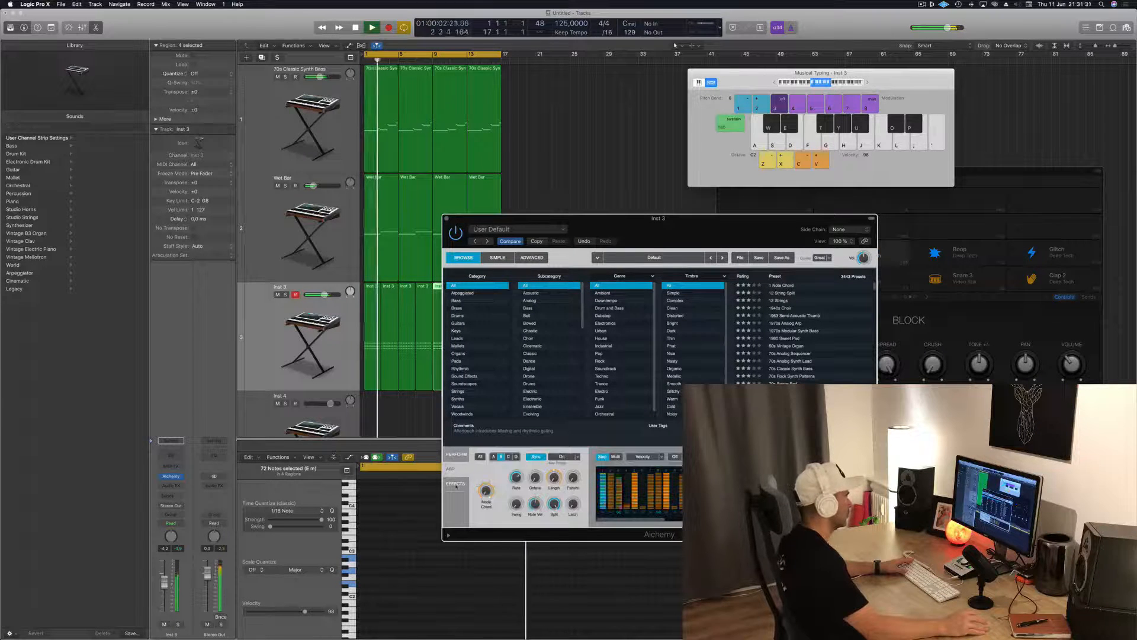
left_click(455, 484)
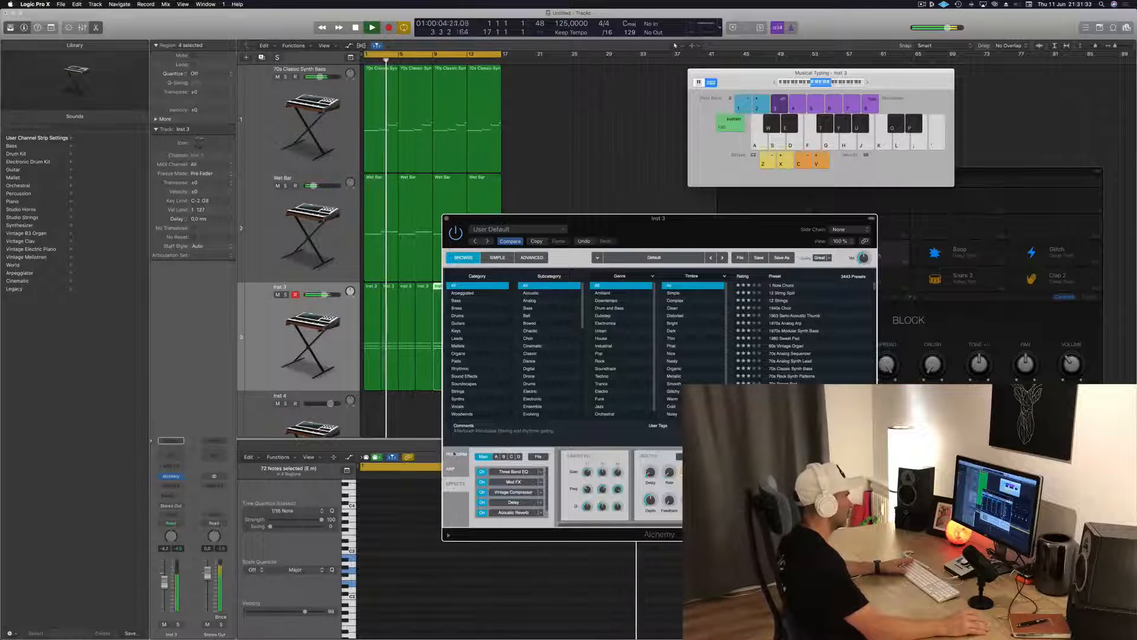
left_click(455, 454)
left_click(496, 259)
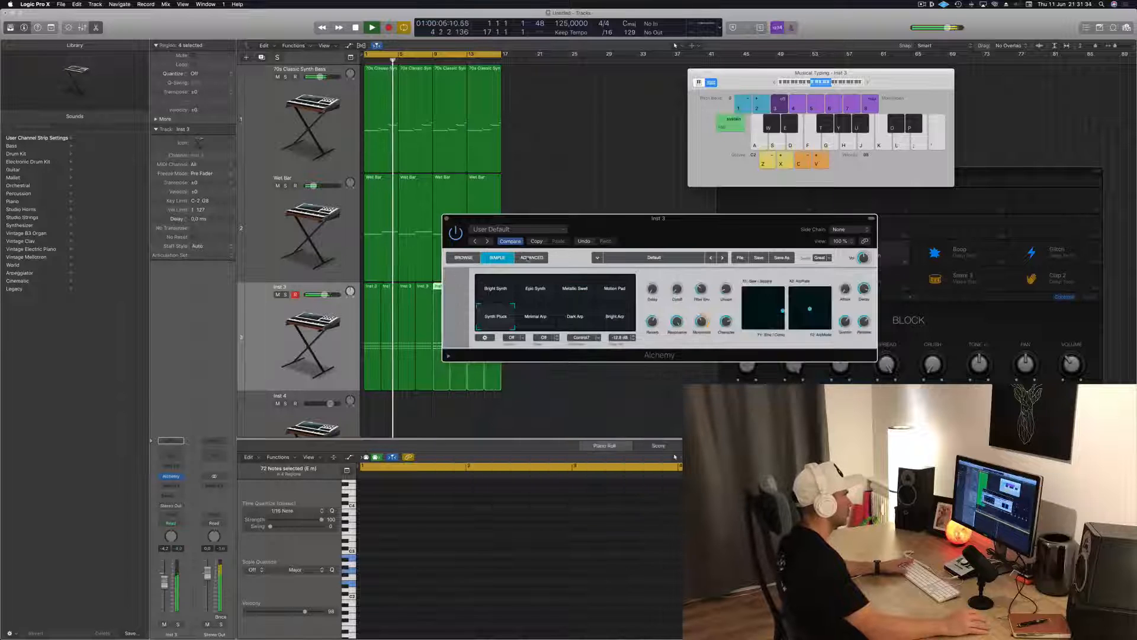
left_click(532, 257)
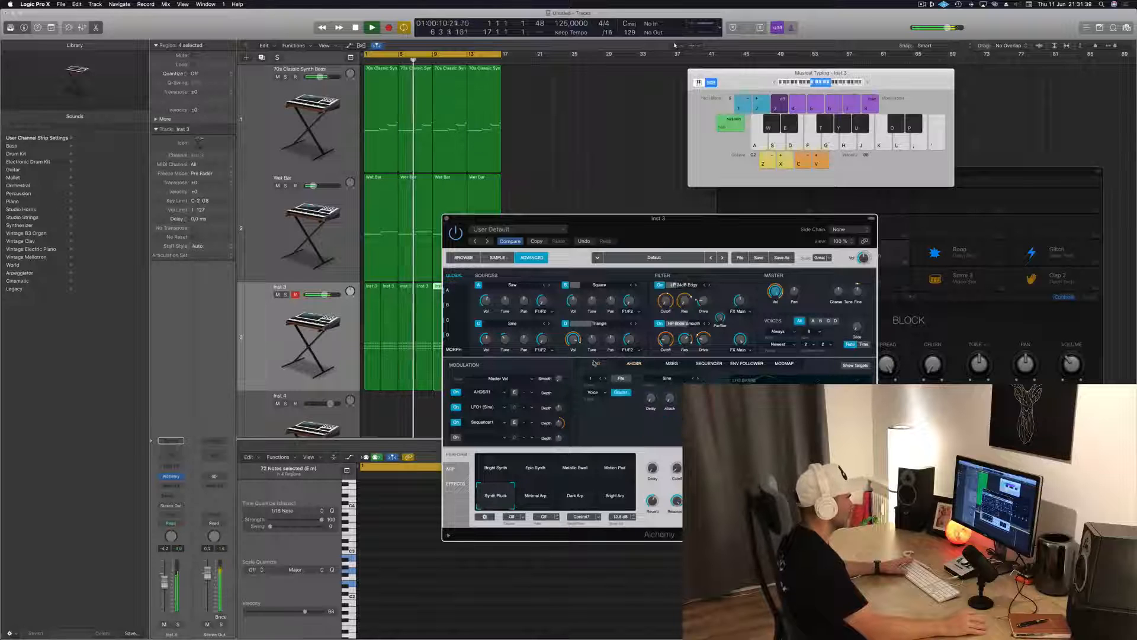
Look through Alchemy's MSEG, sequencer, envelope follower and ModMap modulation settings while the loop plays
left_click(672, 363)
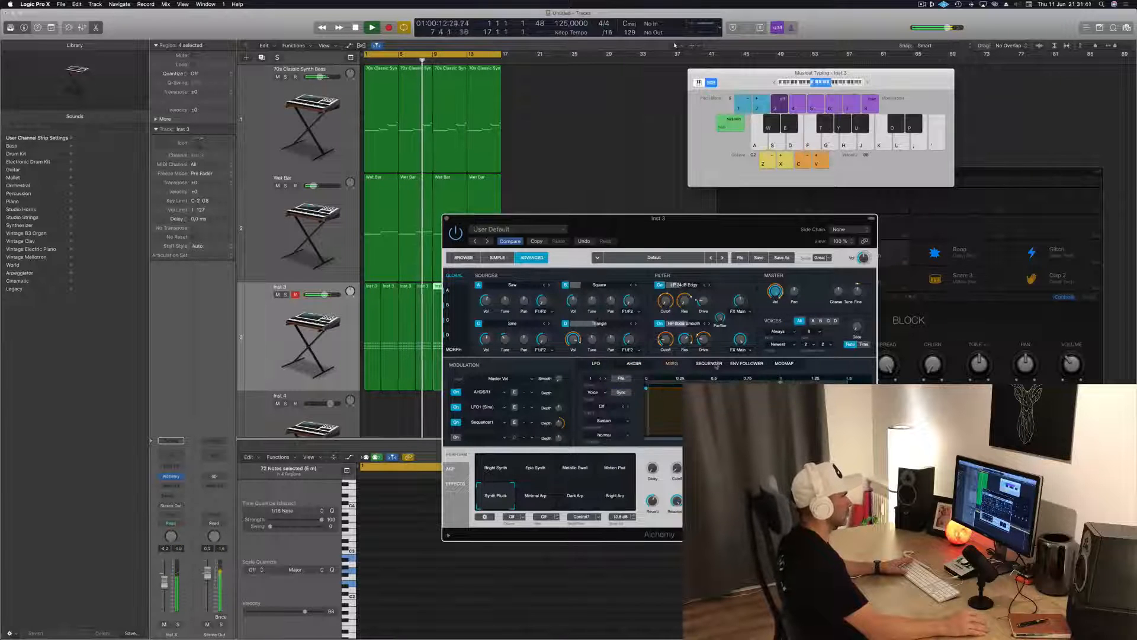
left_click(709, 363)
left_click(747, 363)
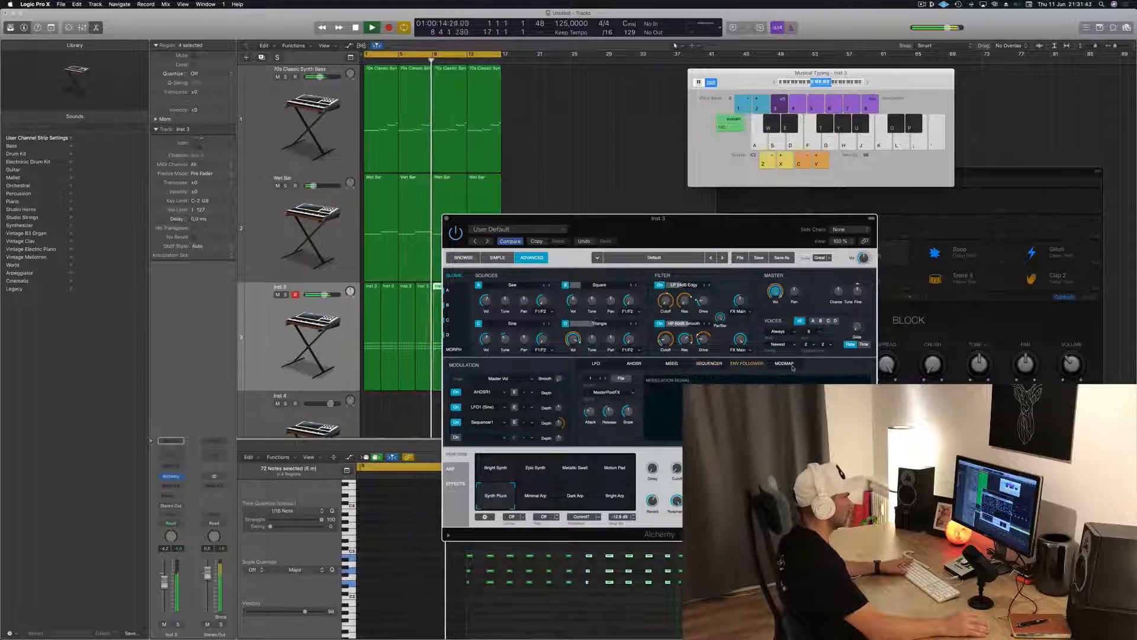
left_click(791, 366)
left_click(738, 364)
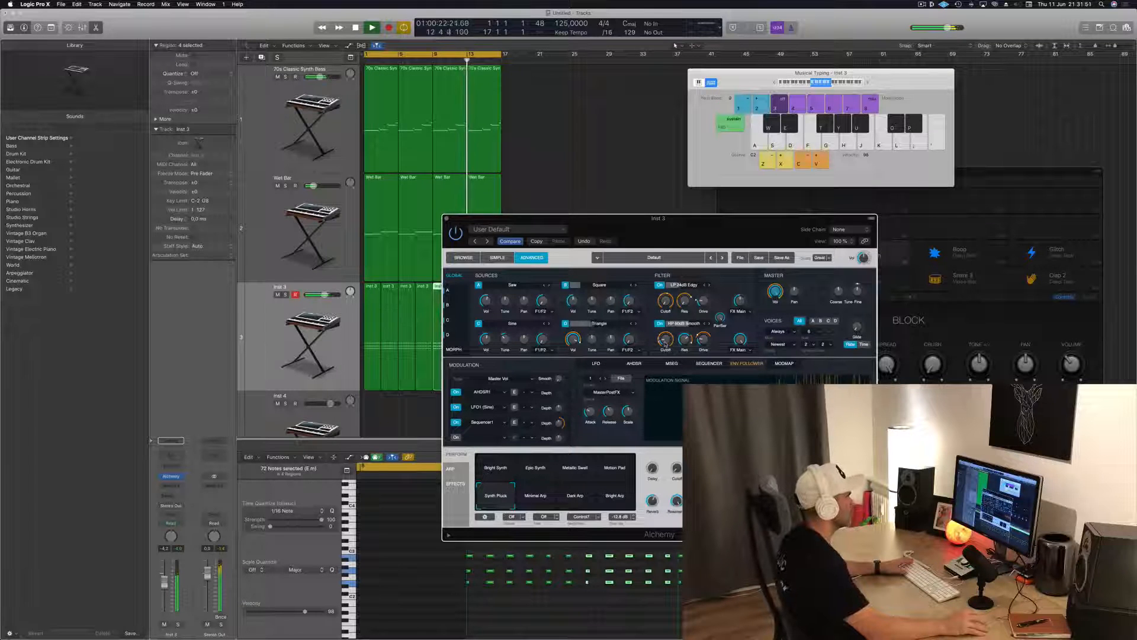
Adjust the cutoff, resonance and drive of Alchemy's filter 1 by ear during playback
left_click(665, 341)
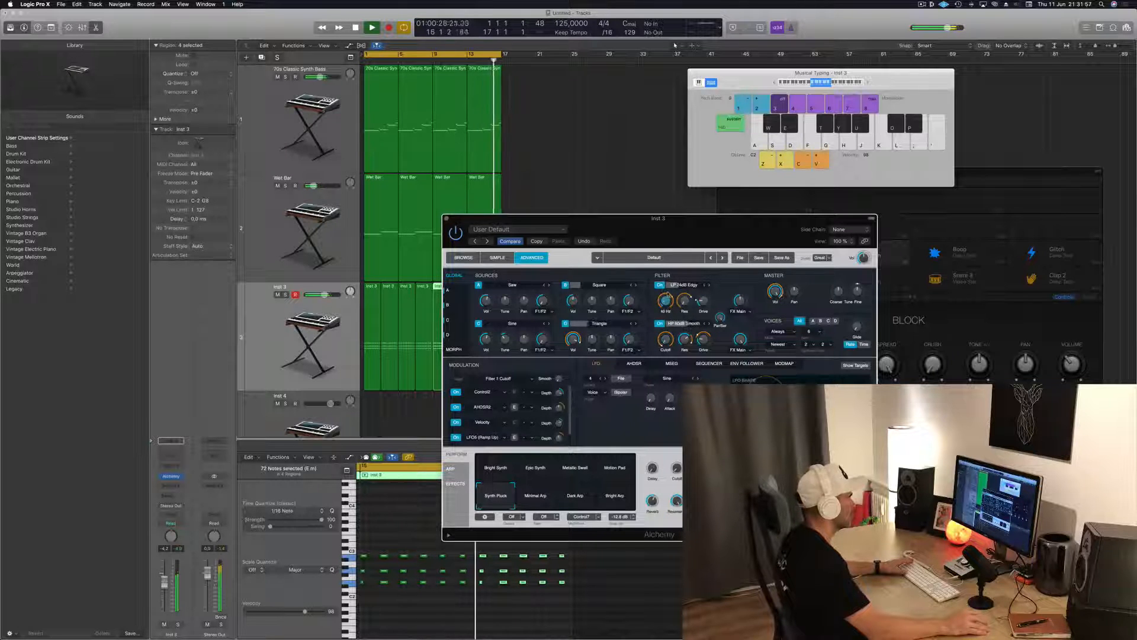
left_click(684, 301)
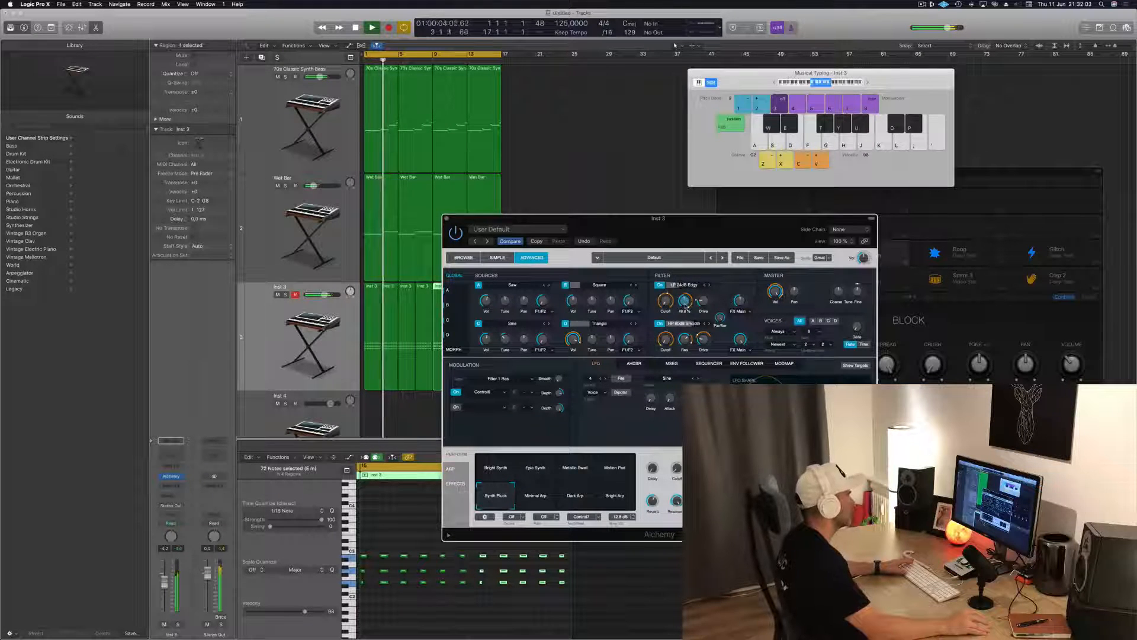
left_click(704, 300)
Audition the low-pass, band-pass and high-pass types for Alchemy's filter 1 one after another during playback
mouse_move(705, 283)
left_mouse_down()
mouse_move(710, 268)
mouse_move(705, 314)
mouse_move(709, 285)
left_mouse_up()
left_click(710, 285)
left_click(709, 285)
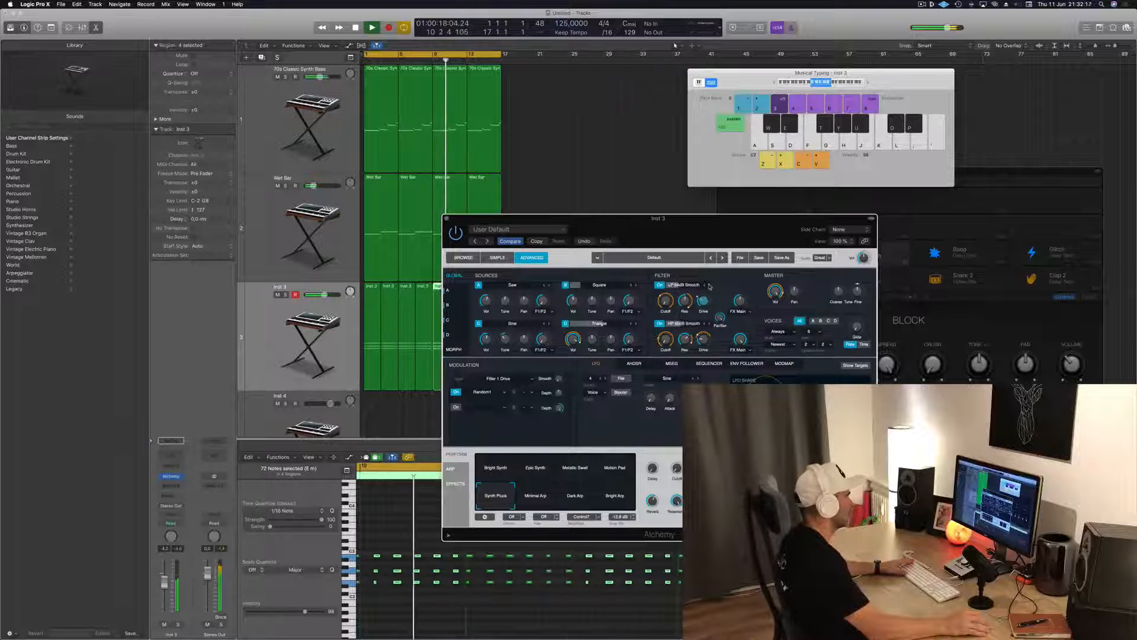
left_click(709, 285)
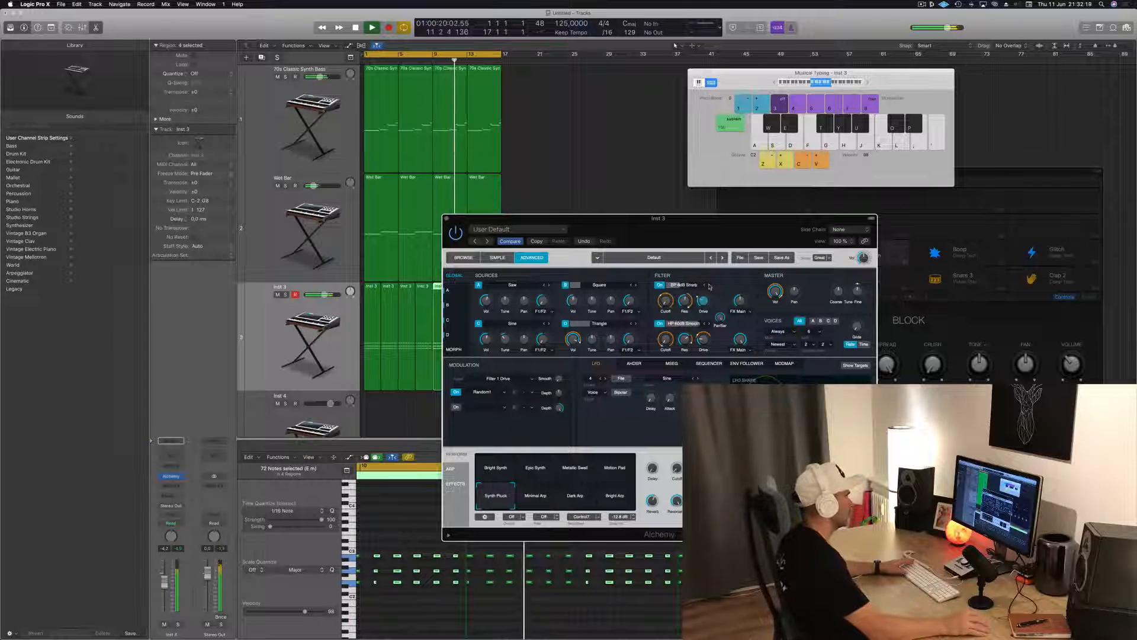
left_click(709, 285)
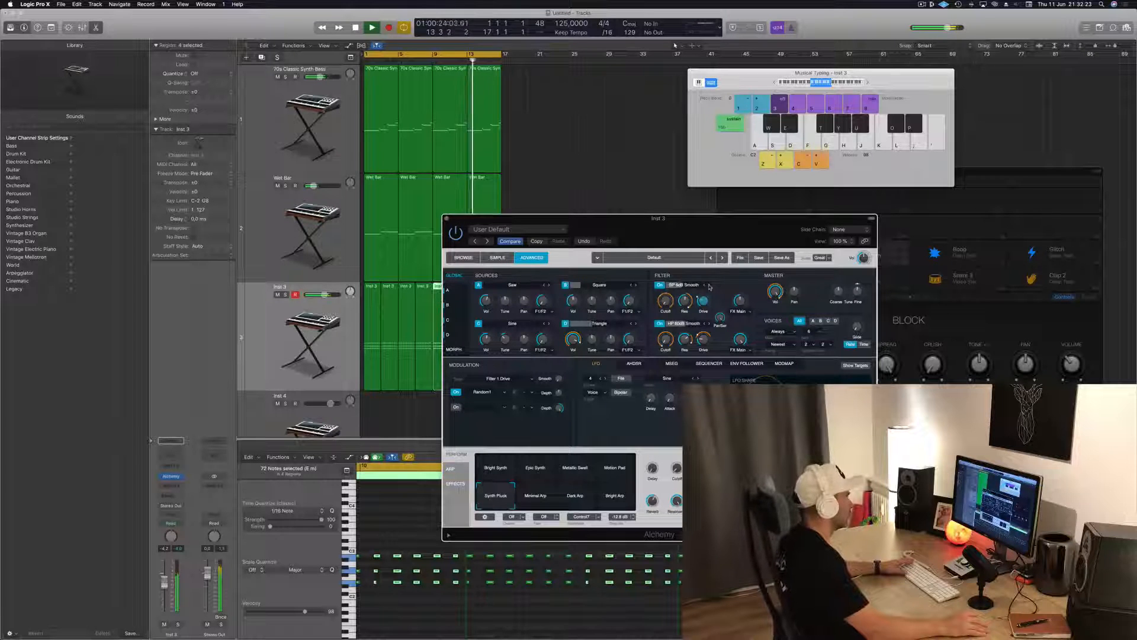
left_click(709, 286)
left_click(709, 286)
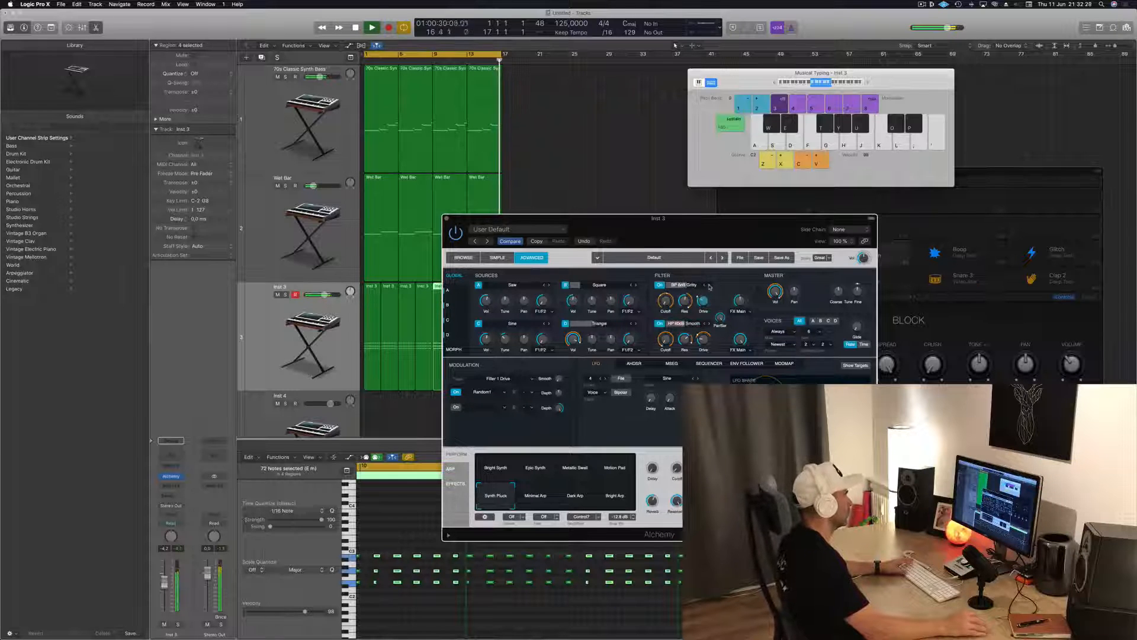
left_click(709, 286)
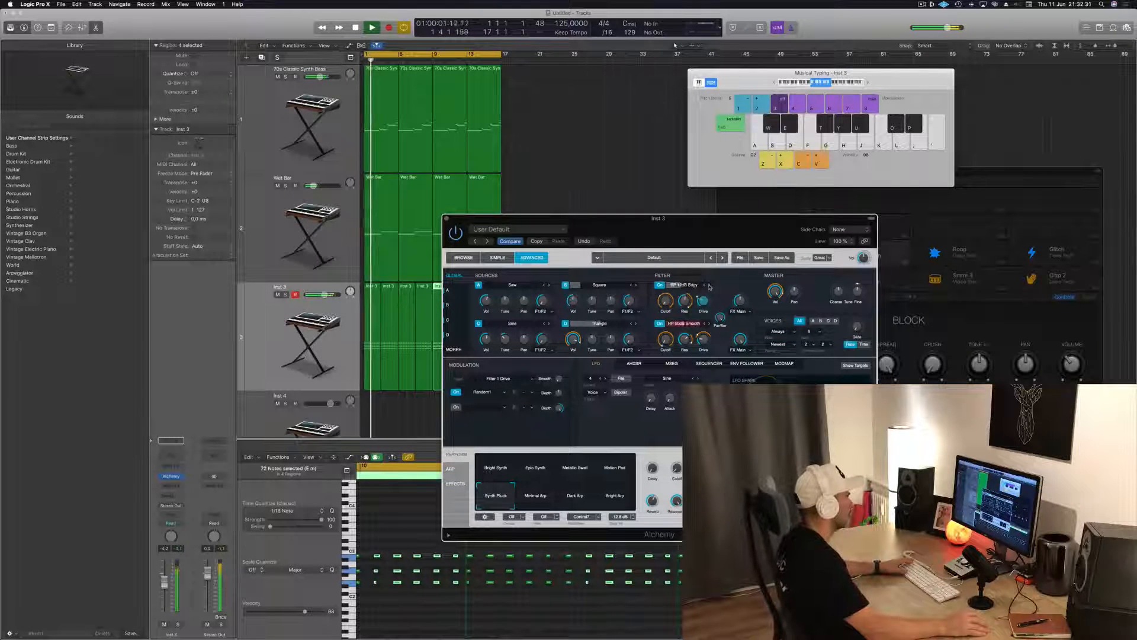
left_click(709, 286)
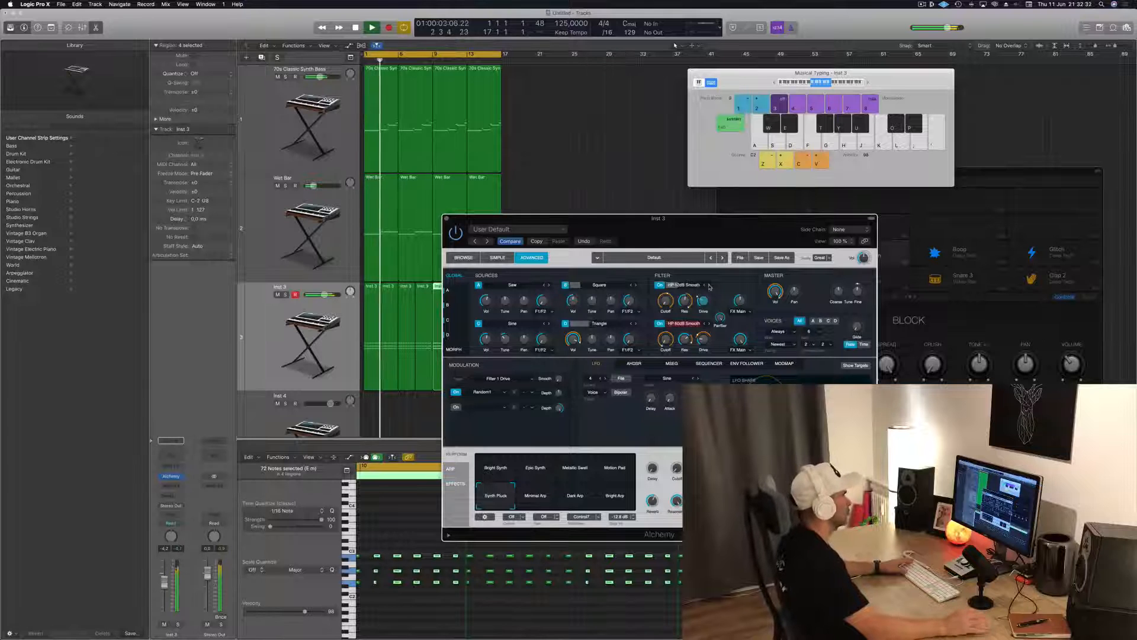
left_click(709, 287)
left_click(709, 286)
left_click(709, 286)
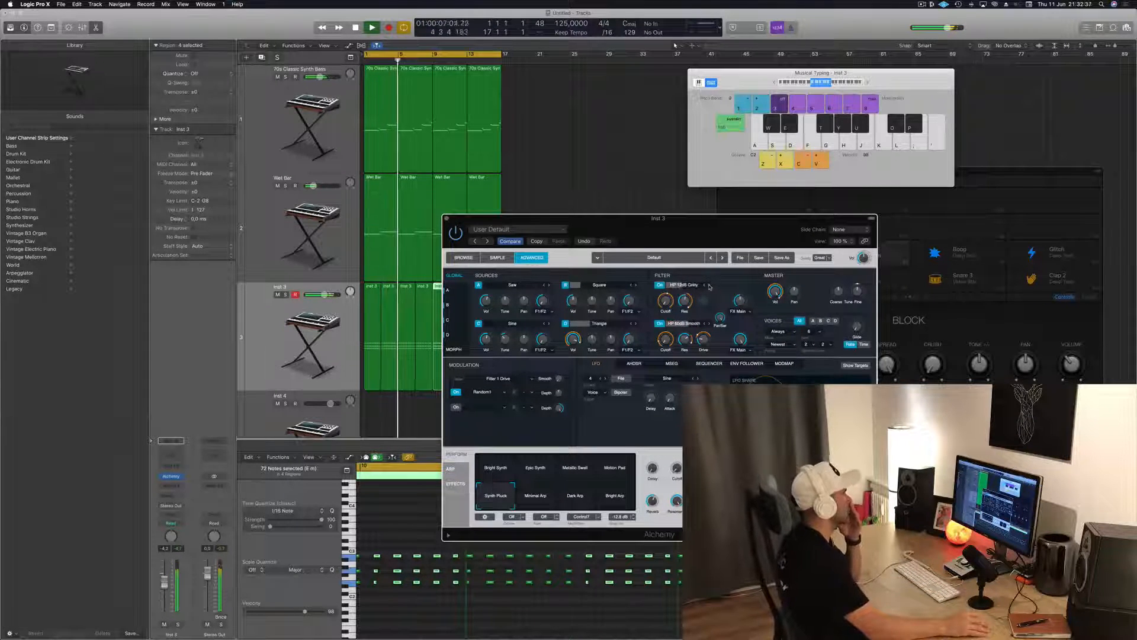
left_click(709, 286)
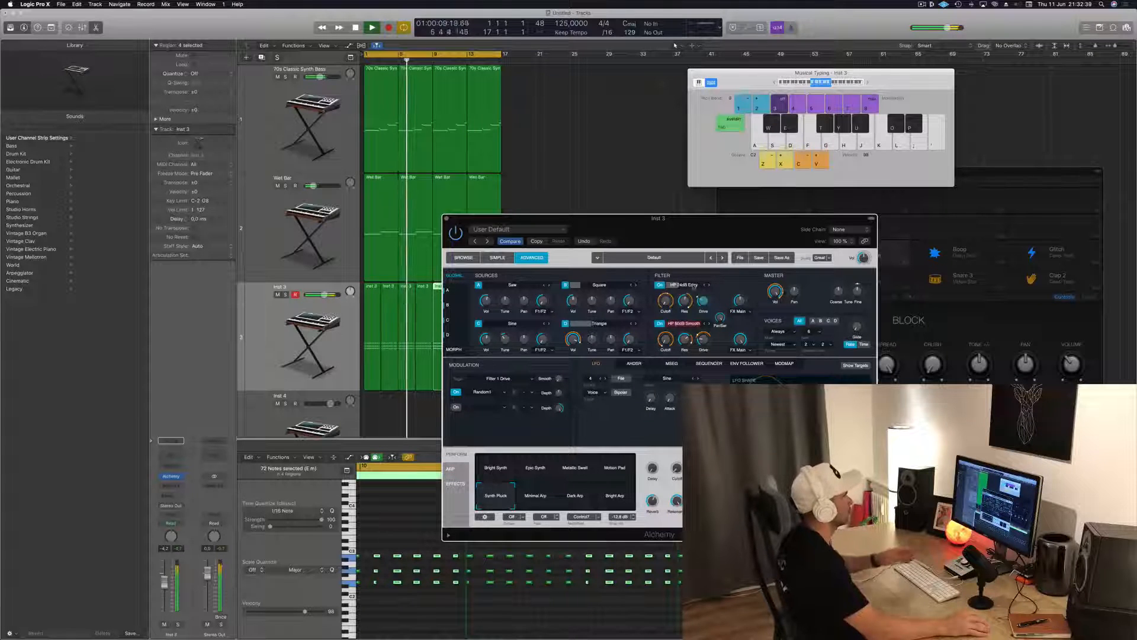
Return filter 1 to the low-pass types and set it to LP 12dB Smooth
left_click(697, 286)
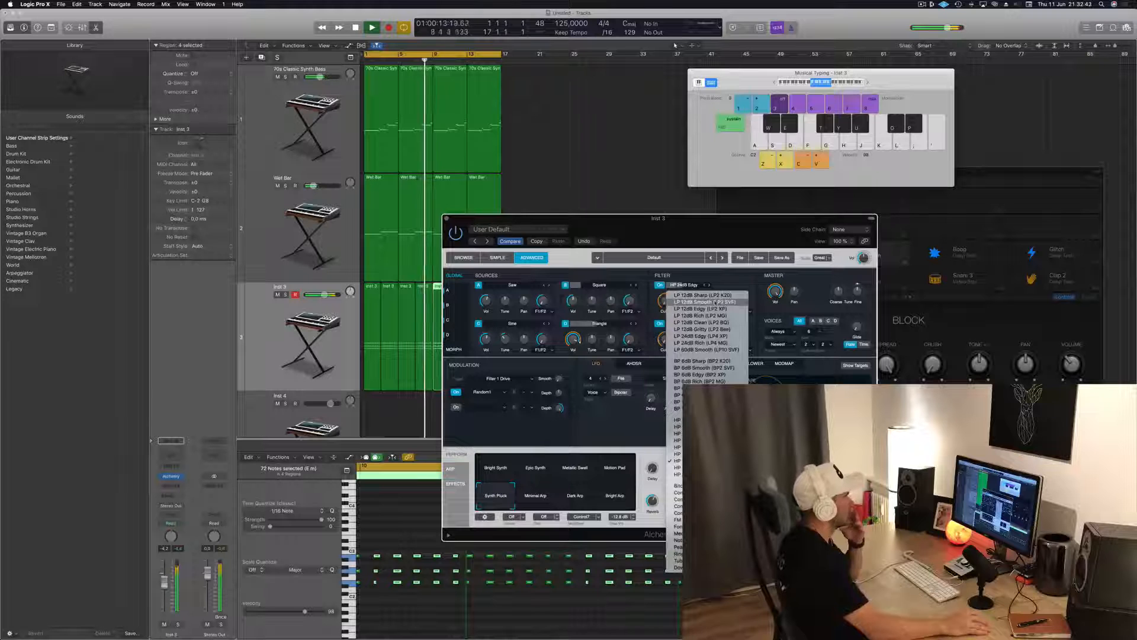
left_click(714, 295)
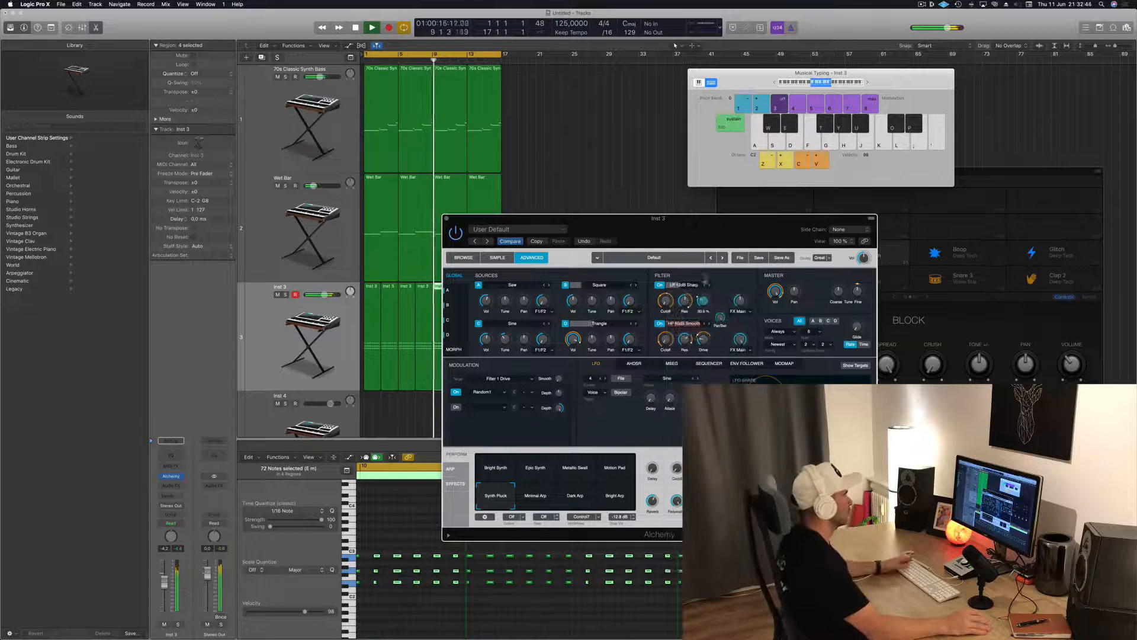
left_click(709, 286)
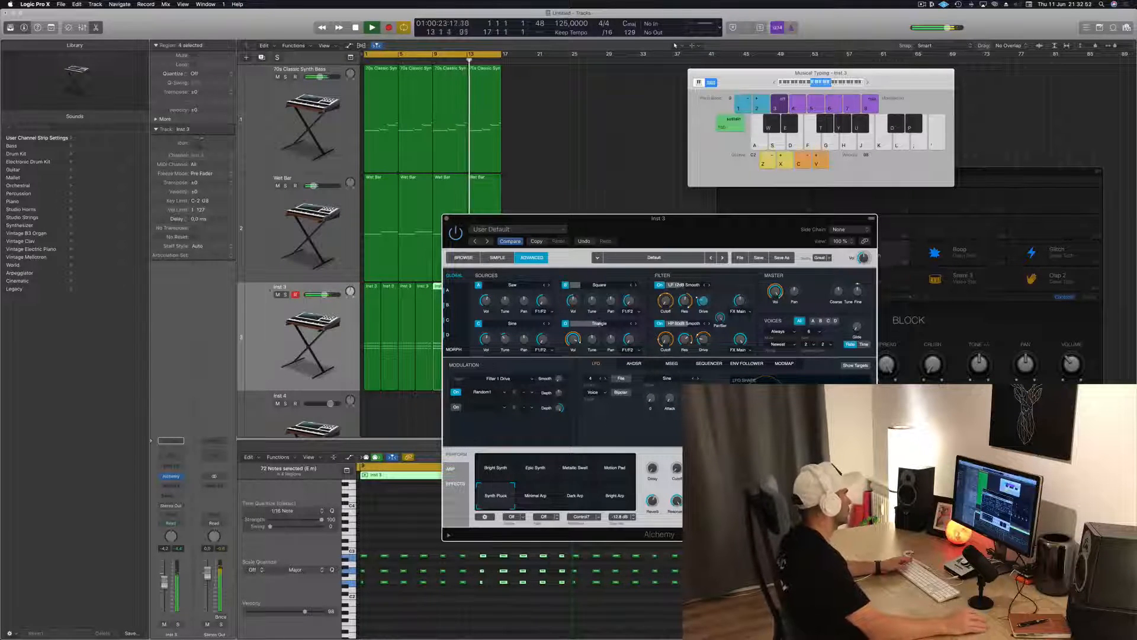
Lower the Inst 3 track's volume and add a Channel EQ to it with the high-cut band turned on
left_click(267, 338)
left_click_drag(165, 583, 166, 594)
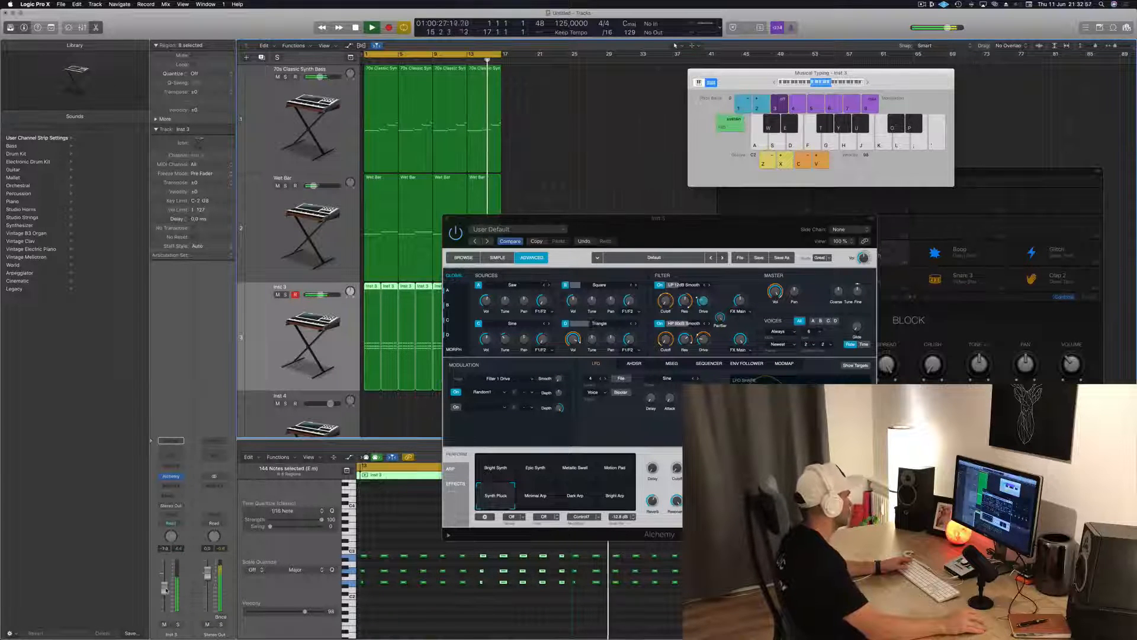
left_click(167, 457)
left_click_drag(438, 44, 705, 126)
left_click(858, 148)
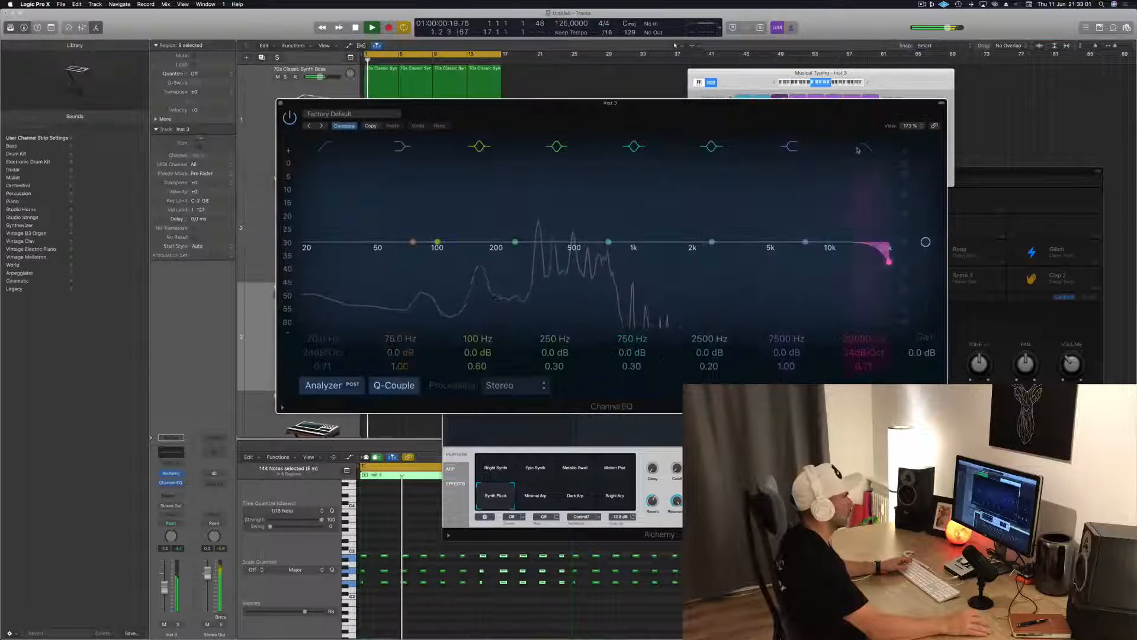
Set the high-cut band to 600 Hz with a 48 dB/Oct slope and a Q of 0.67, checking it in playback
mouse_move(866, 363)
left_mouse_down()
mouse_move(865, 347)
mouse_move(863, 379)
left_mouse_up()
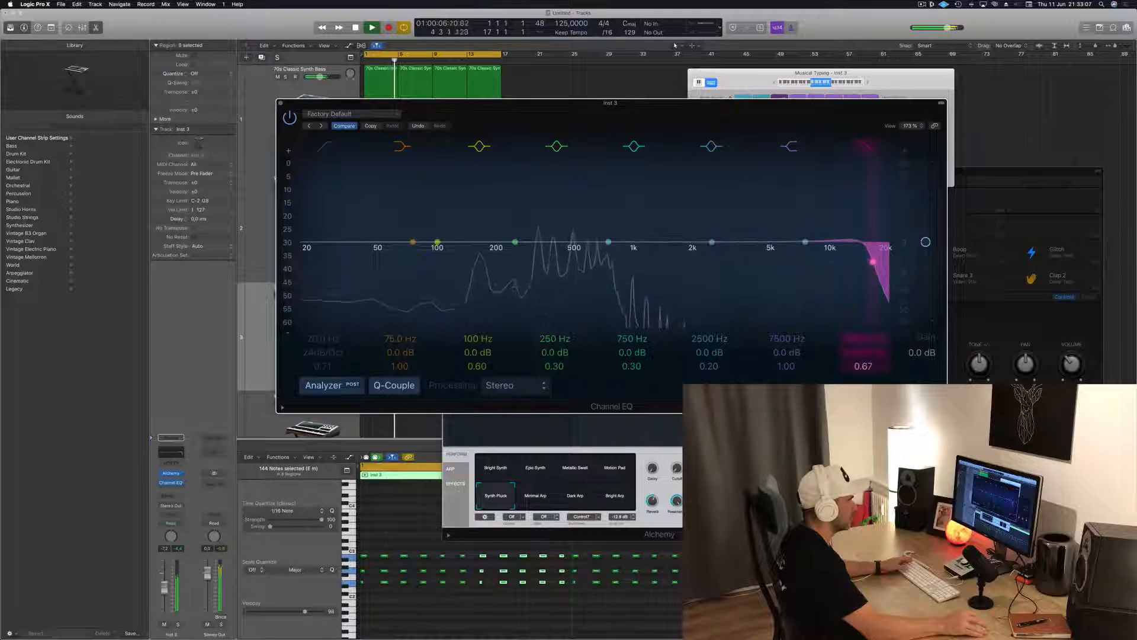
left_click_drag(866, 339, 866, 360)
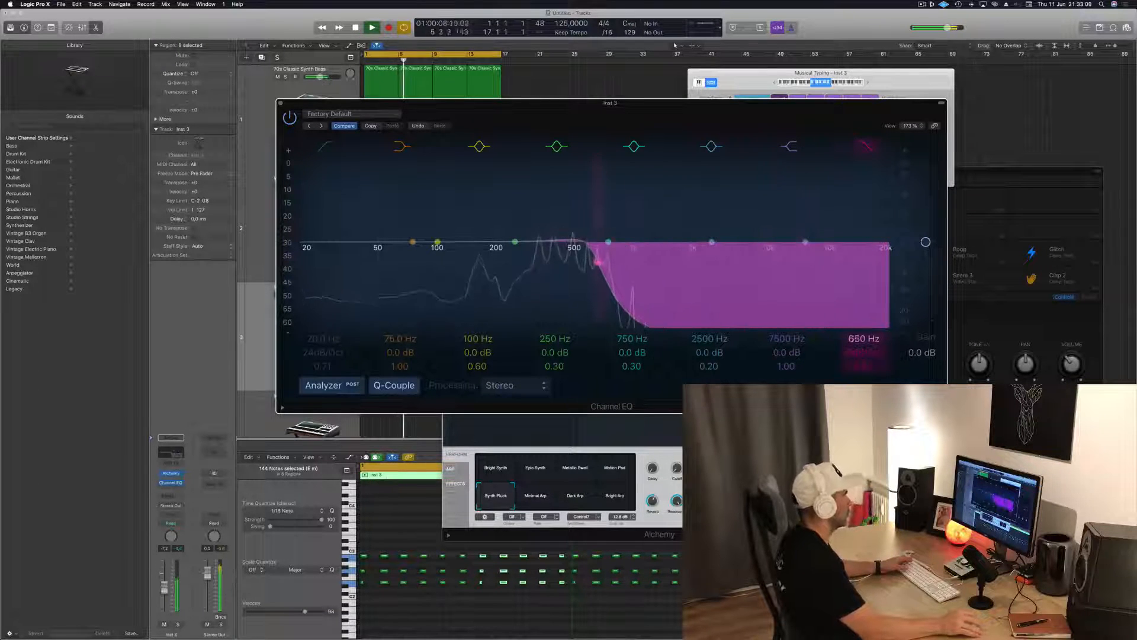
key("space")
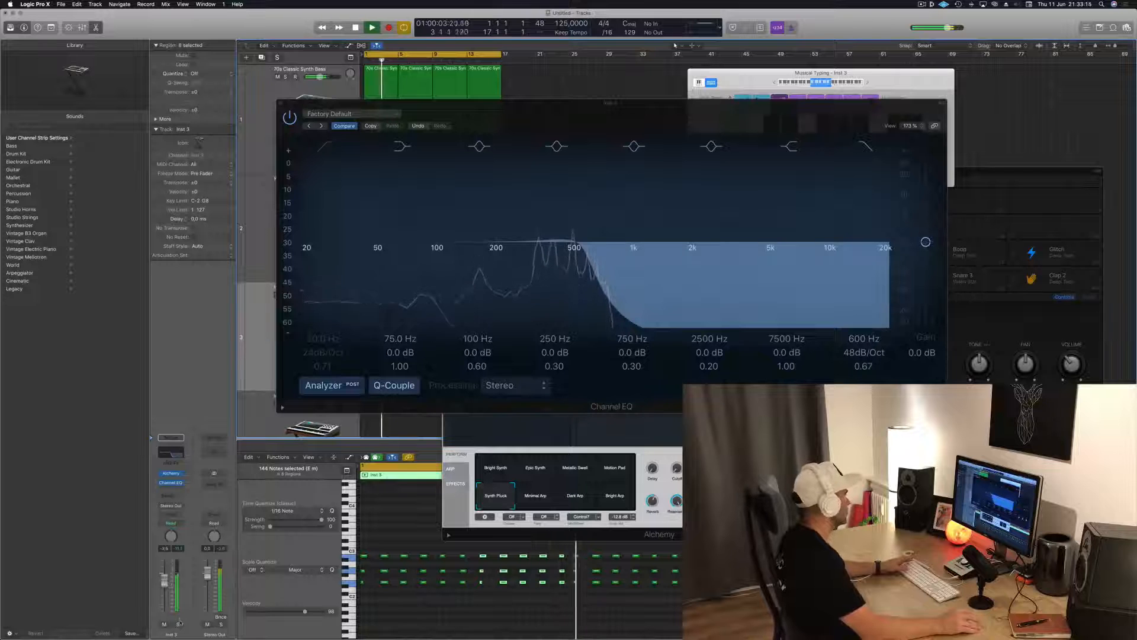
Move the EQ off the tracks, lower Inst 3's volume slightly and nudge the high-cut frequency a little higher
left_click_drag(543, 119, 664, 173)
left_click_drag(165, 583, 165, 589)
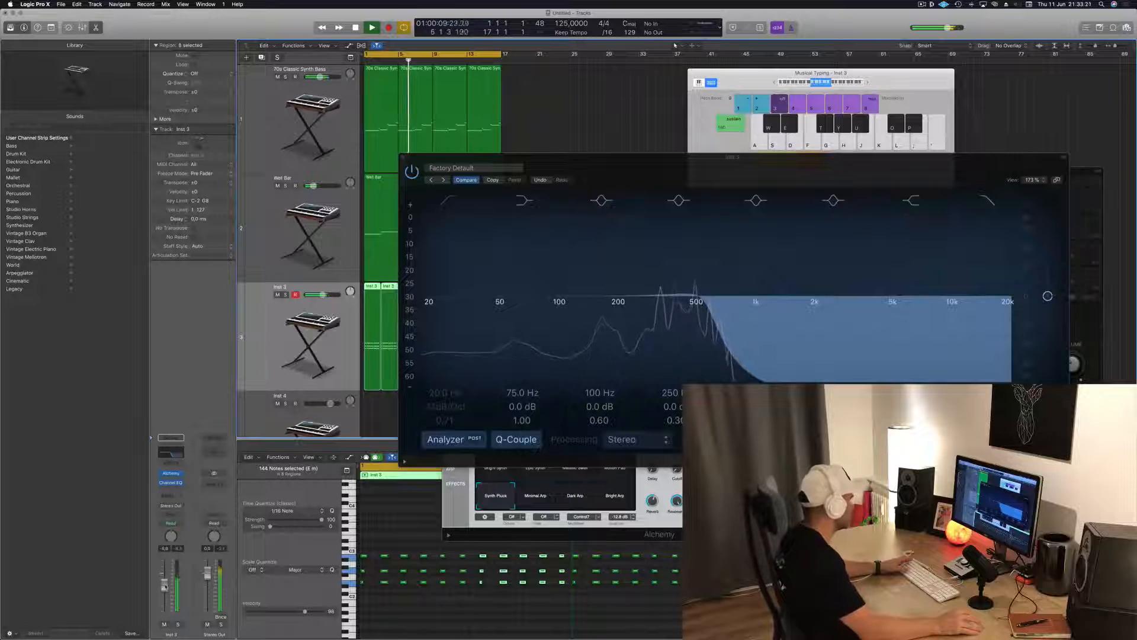
mouse_move(713, 316)
left_mouse_down()
mouse_move(702, 315)
mouse_move(801, 316)
mouse_move(718, 317)
left_mouse_up()
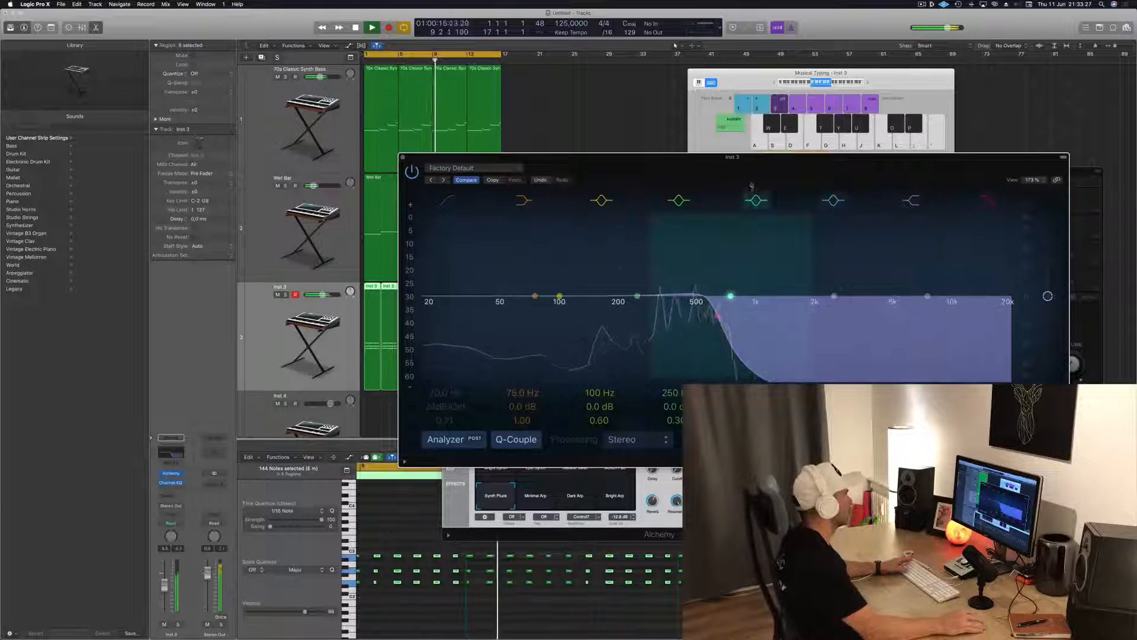
Arrange the EQ and Alchemy so both are accessible, and adjust the hold of Alchemy's first AHDSR envelope
left_click_drag(751, 187, 1073, 143)
left_click_drag(661, 218, 623, 185)
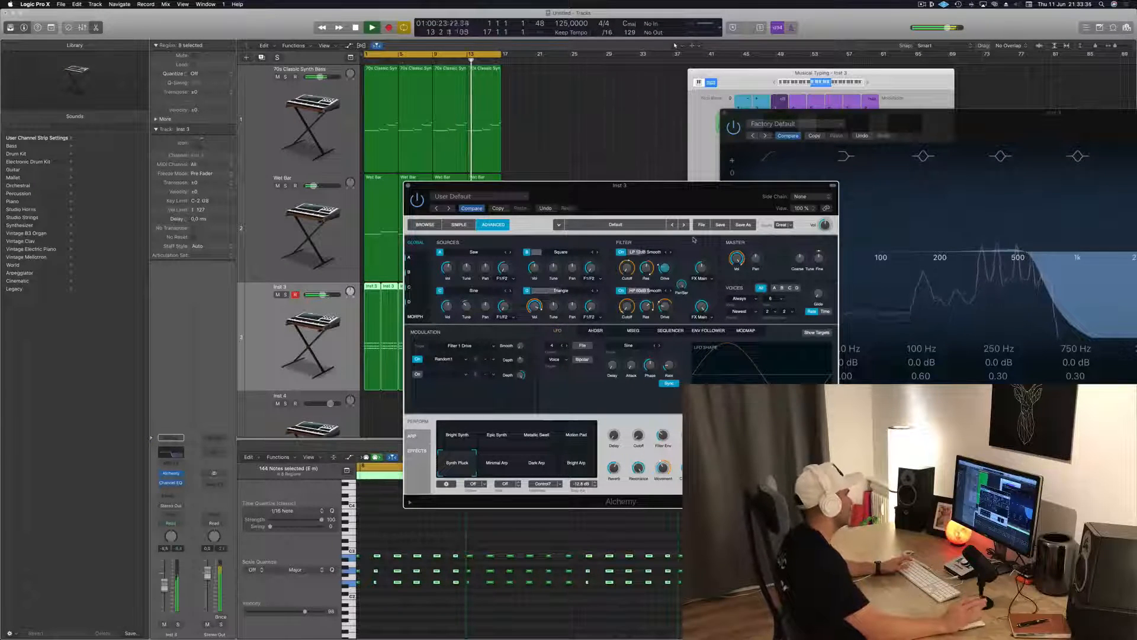
left_click(596, 331)
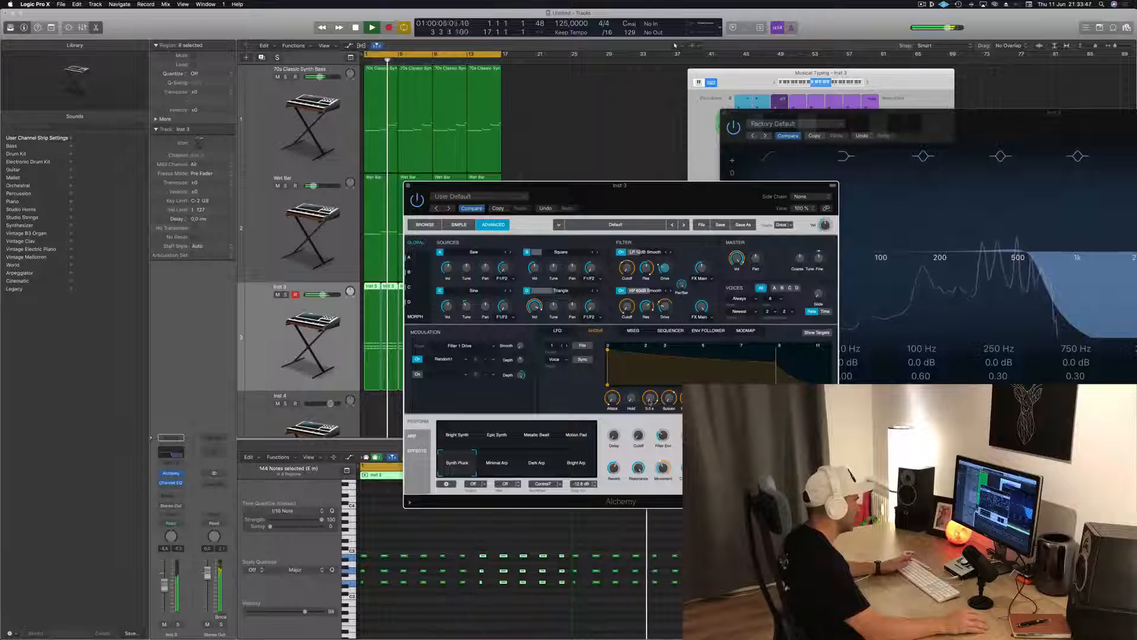
left_click_drag(632, 398, 622, 422)
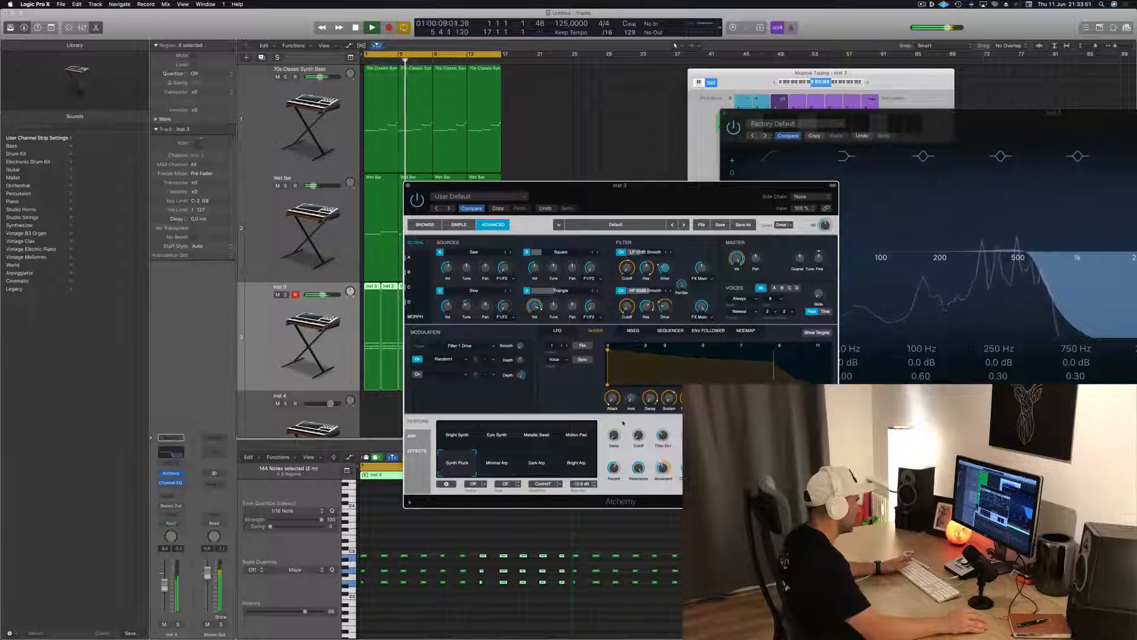
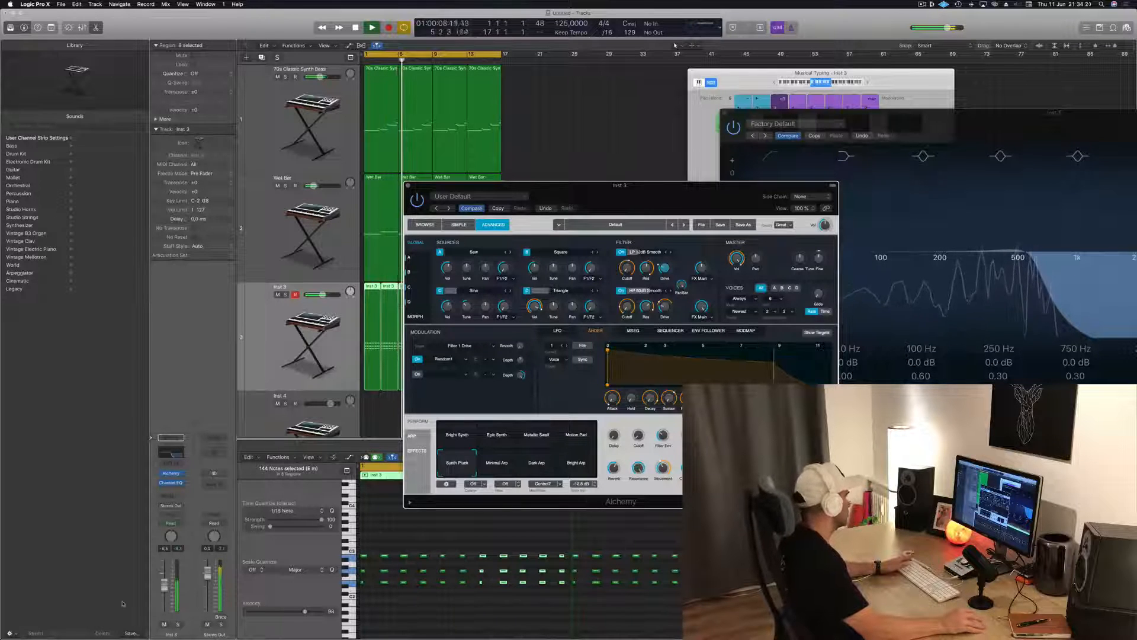
Fine-tune Inst 3's volume, add a send to Bus 3 feeding Aux 33, and turn up the send level
left_click(164, 588)
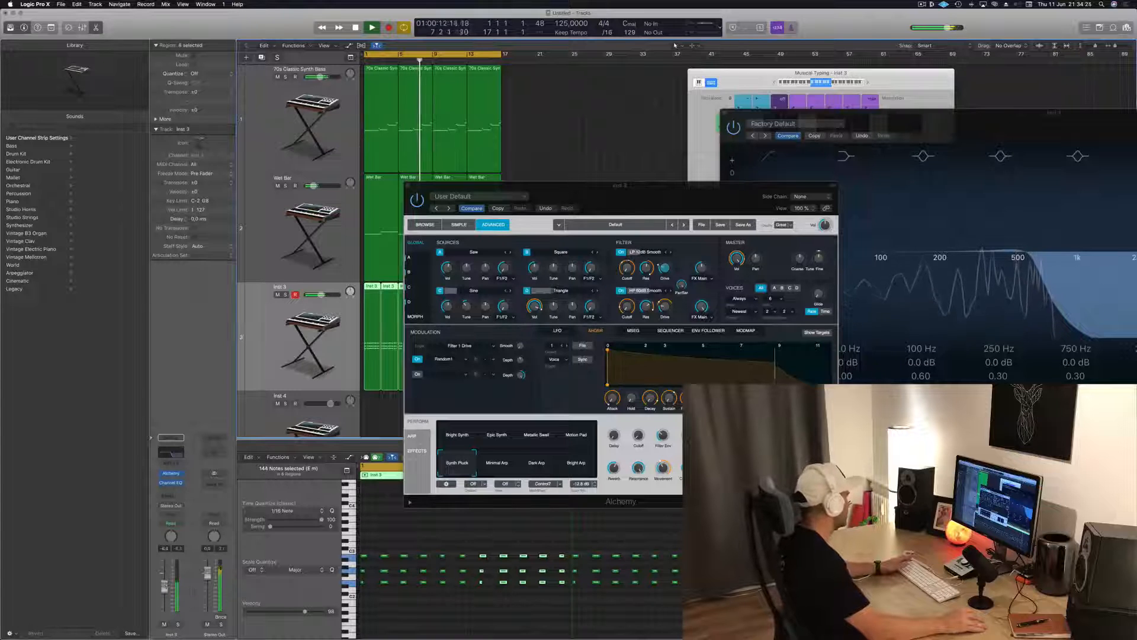
left_click(166, 495)
mouse_move(177, 509)
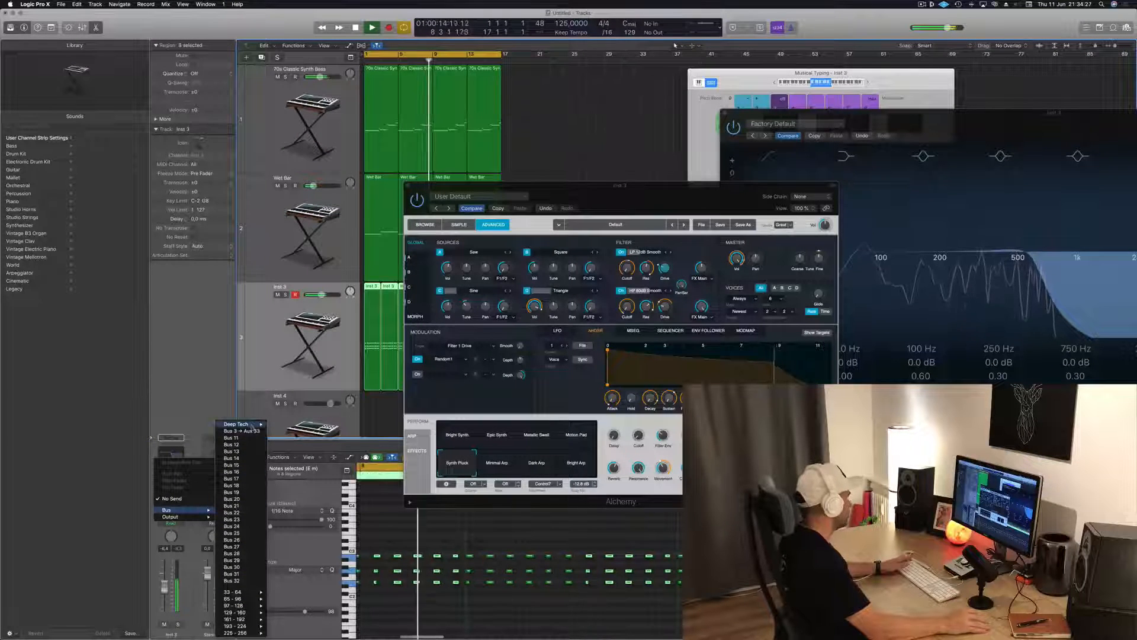
left_click(251, 432)
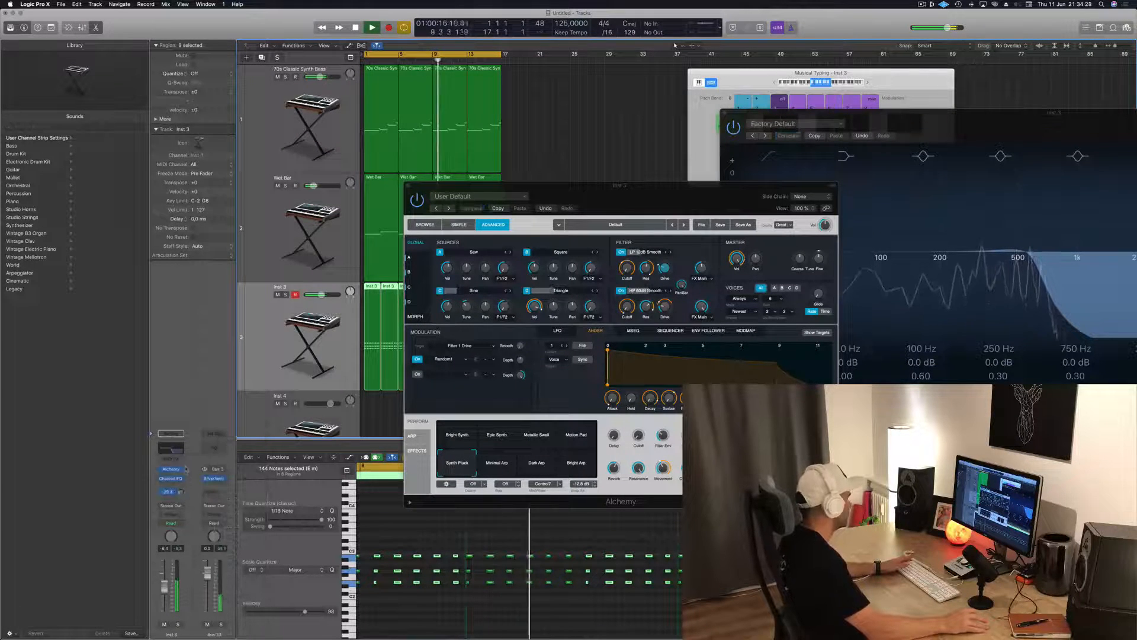
left_click_drag(183, 488, 183, 495)
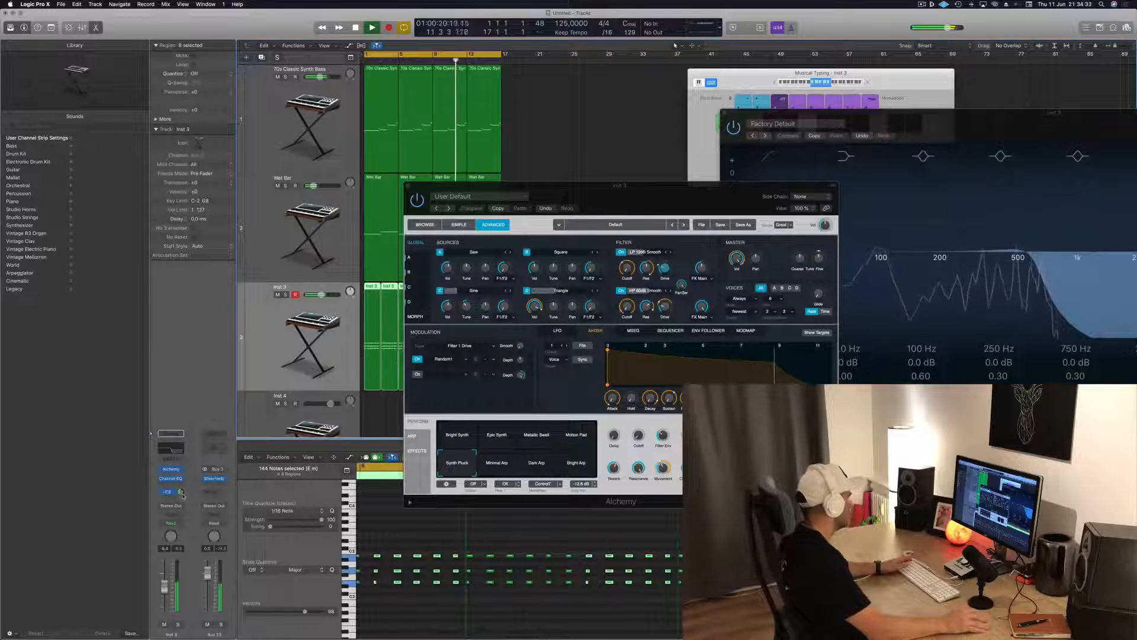
Add a Compressor to Aux 33 and side-chain it from the Kick 1 - Deep Tech instrument (Inst 9)
left_click(217, 486)
mouse_move(226, 509)
left_click(284, 510)
left_click_drag(271, 44, 705, 184)
left_click(813, 173)
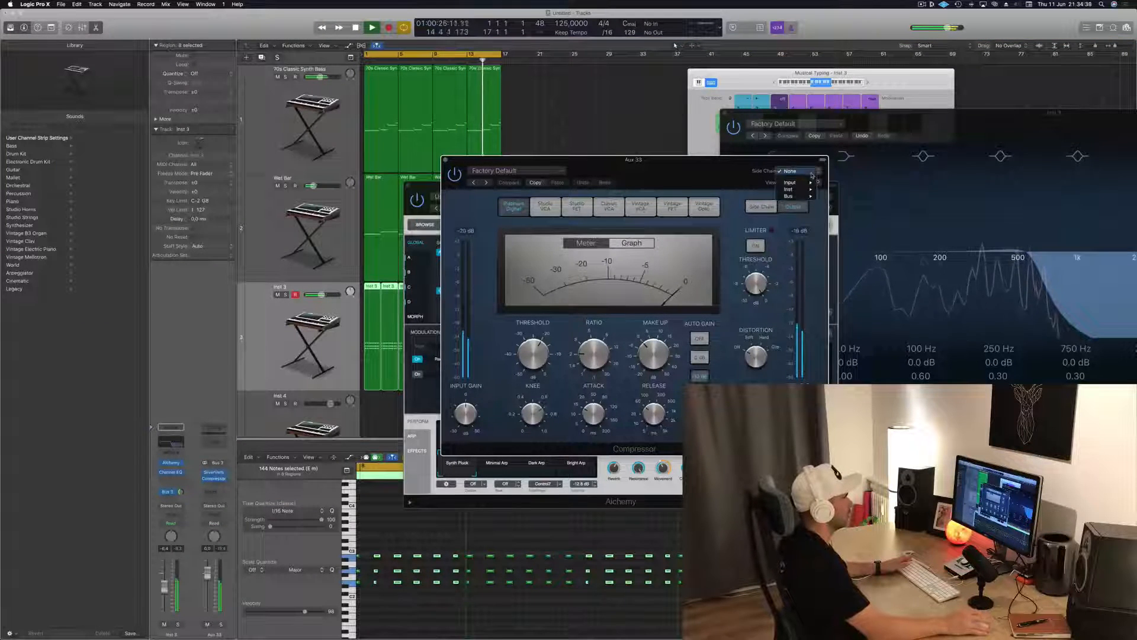
mouse_move(804, 196)
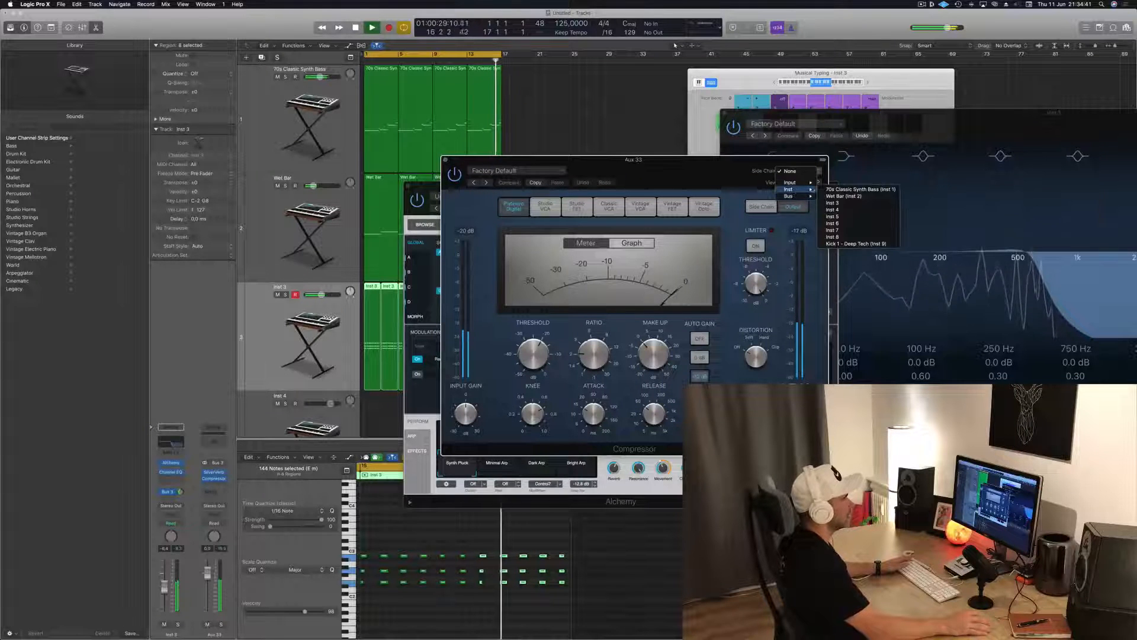
left_click(854, 243)
Raise the Aux 33 compressor's ratio, set its release to 5.0 ms, and move its window off the tracks
left_click_drag(598, 349, 599, 330)
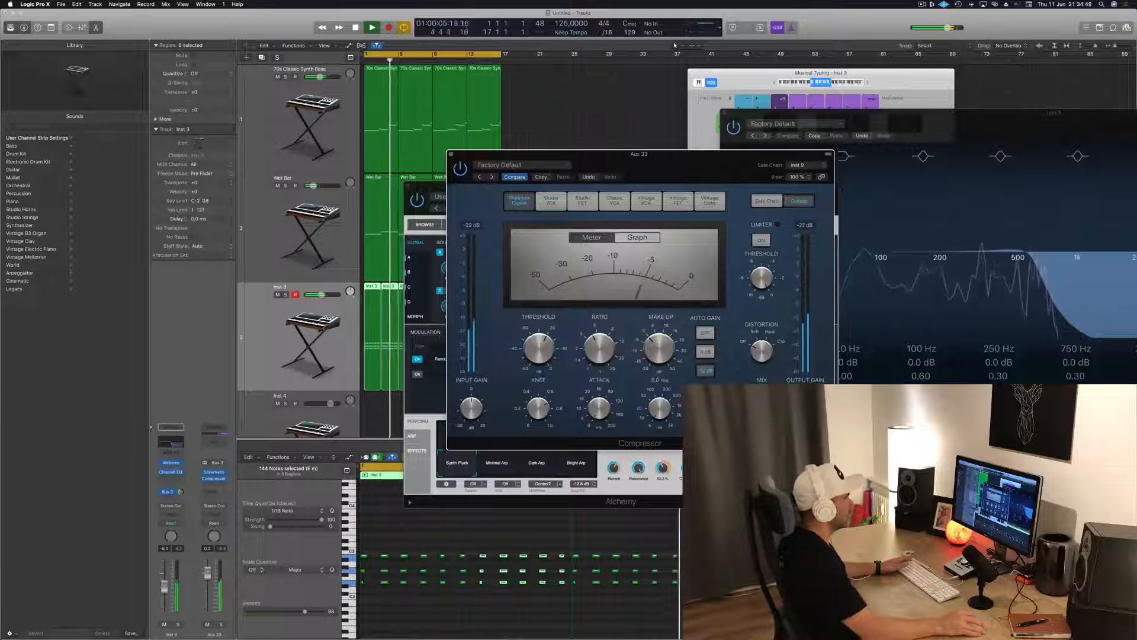
mouse_move(539, 351)
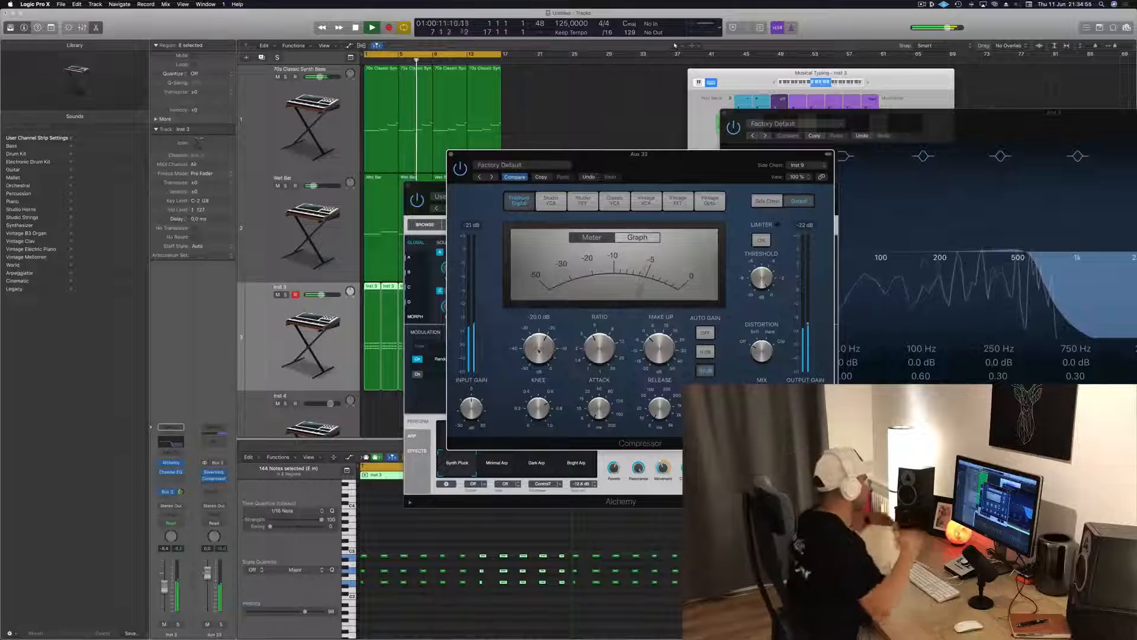
left_click_drag(710, 157, 1018, 146)
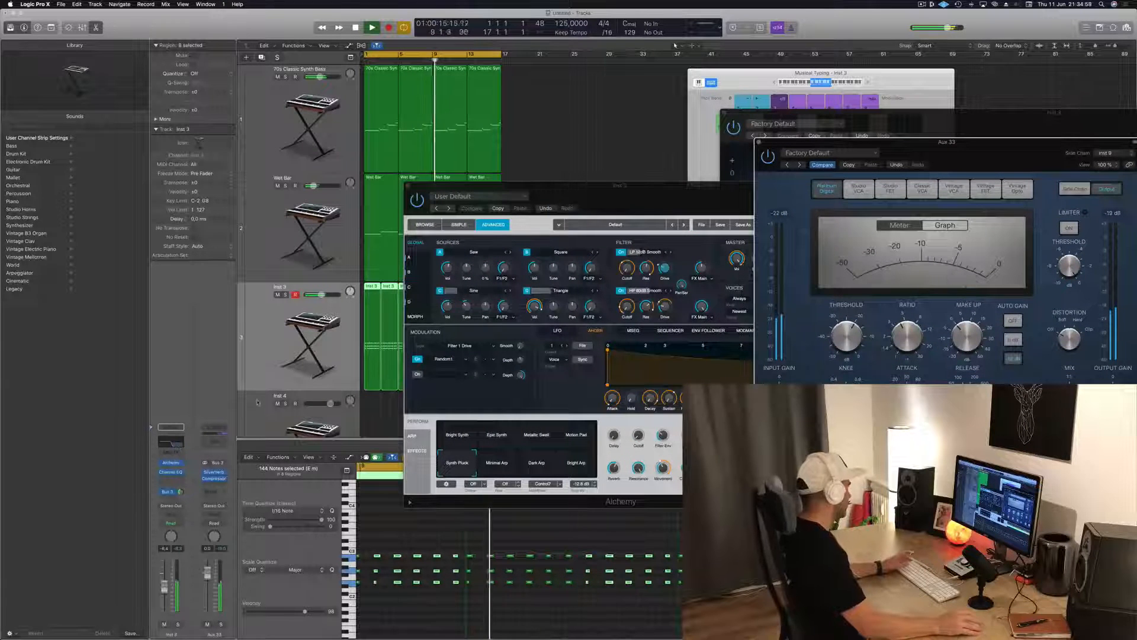
Add a Channel EQ to Aux 33 with the low-cut band at 315 Hz and 24 dB/Oct, and close it
left_click(216, 444)
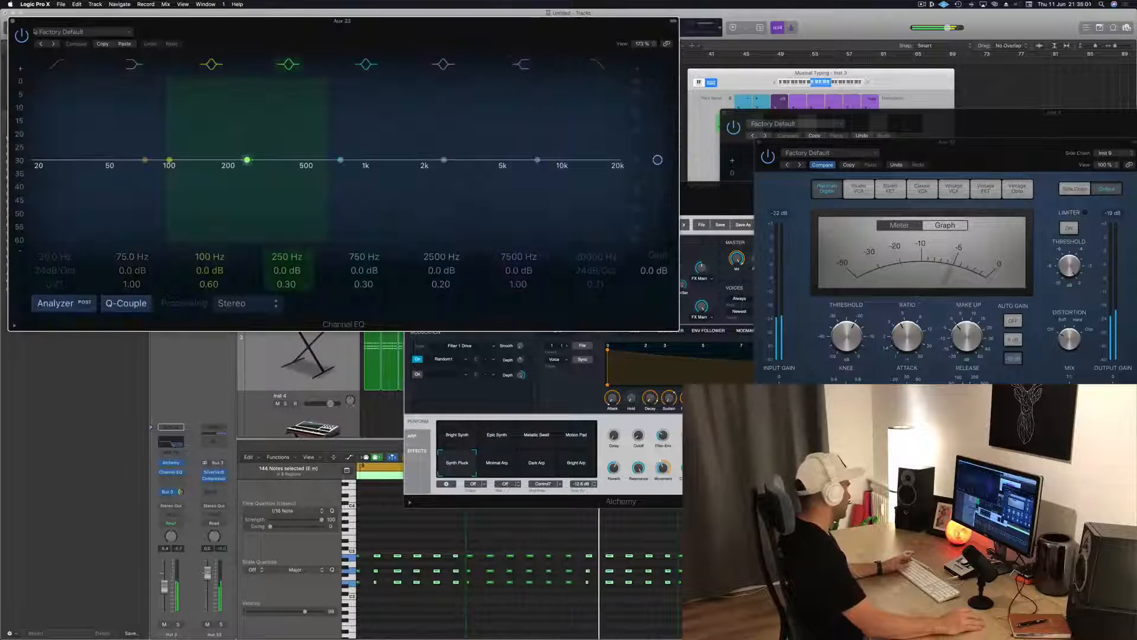
left_click(52, 67)
left_click_drag(82, 163, 247, 163)
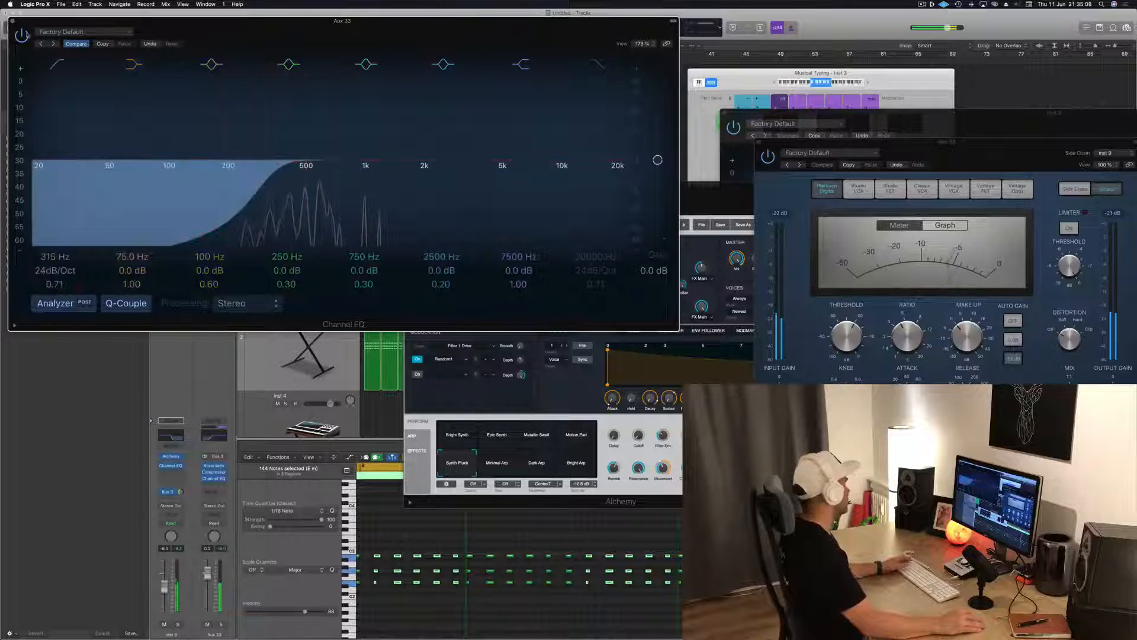
key("super+w")
Close the Aux 33 compressor and Inst 3's Alchemy windows to uncover the tracks
left_click_drag(825, 144, 638, 142)
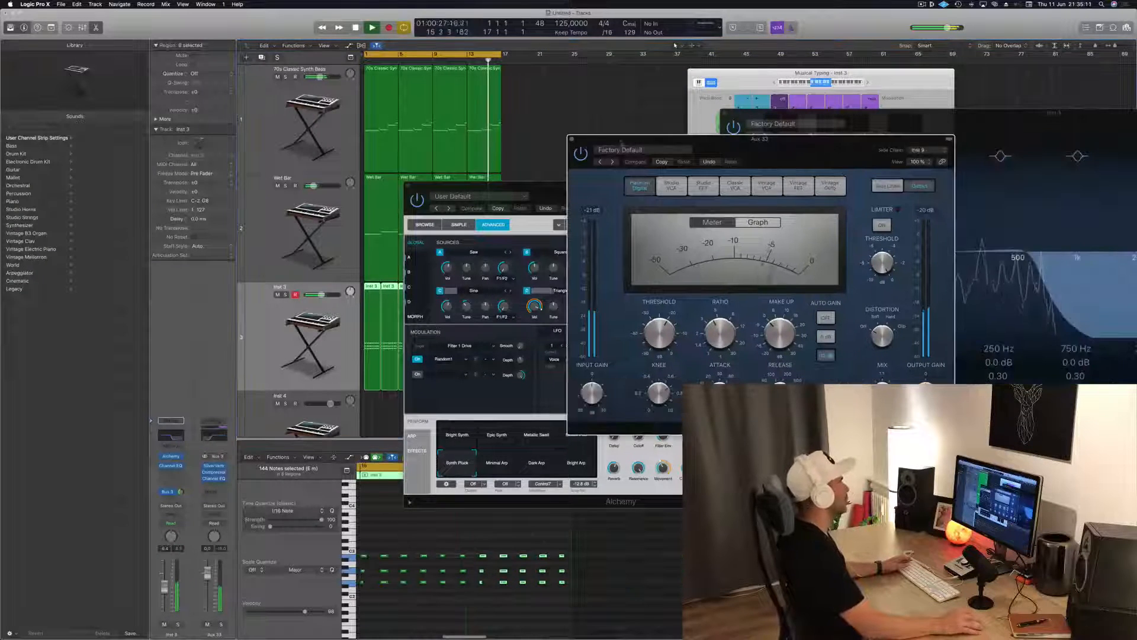
left_click(572, 140)
left_click_drag(485, 186, 650, 180)
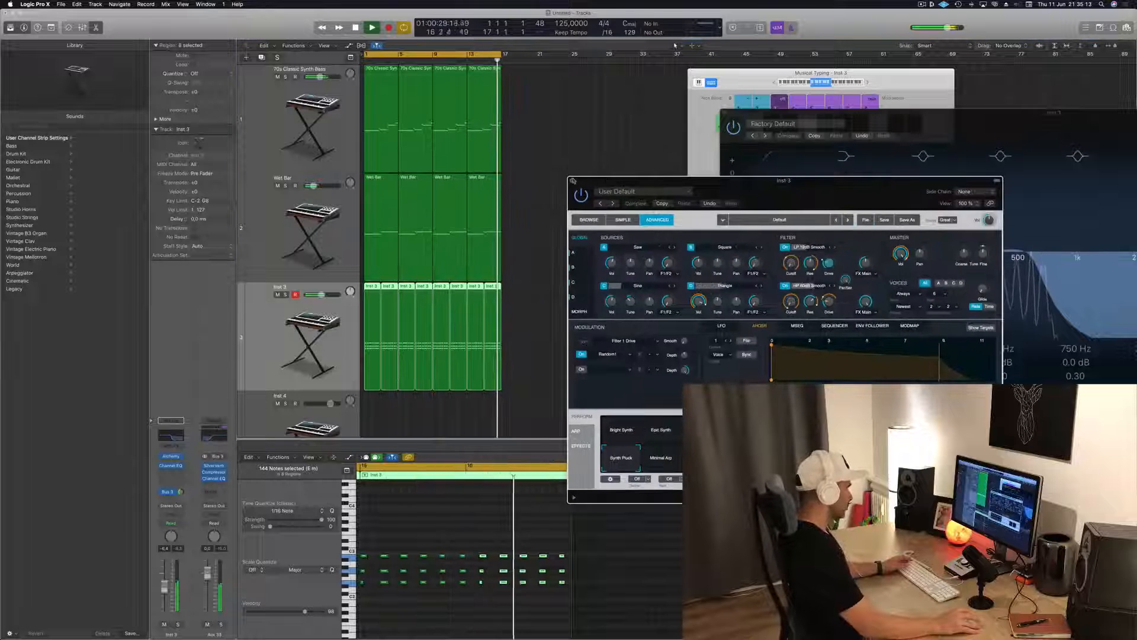
key("super+w")
Mute the Wet Bar track to hear the loop without it, and unmute it again
scroll(521, 223, "down", 2)
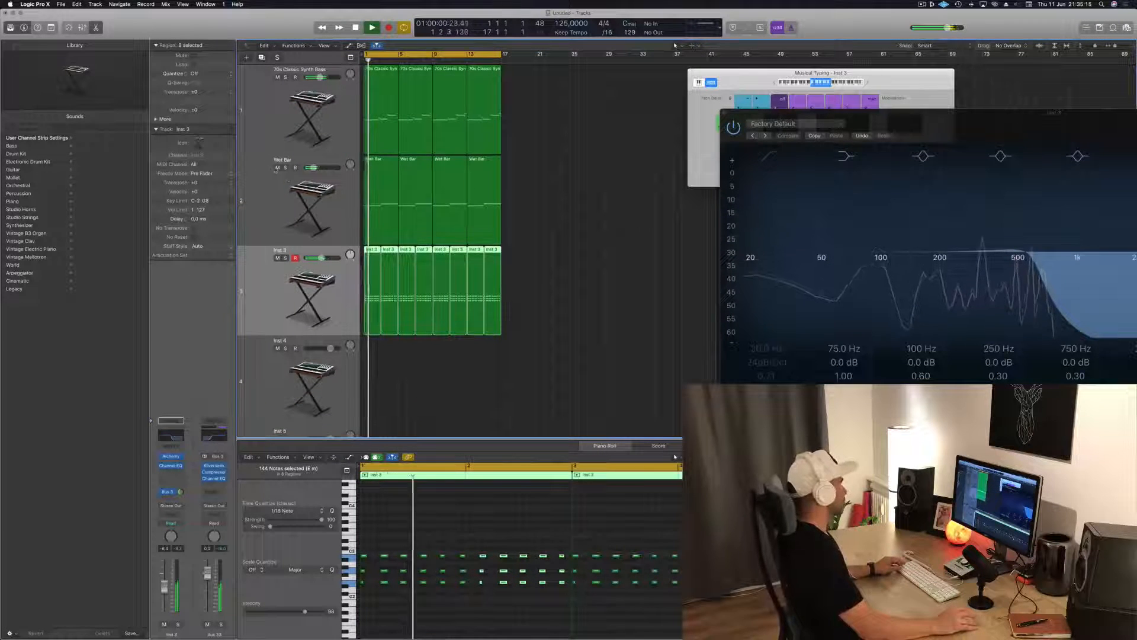
left_click(278, 170)
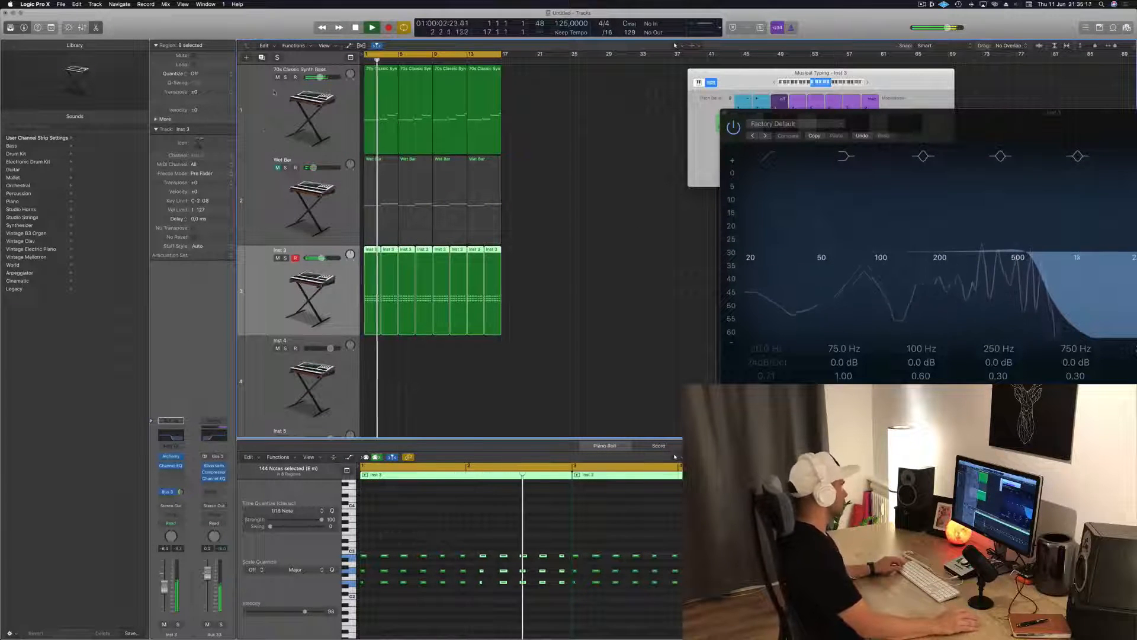
left_click(609, 249)
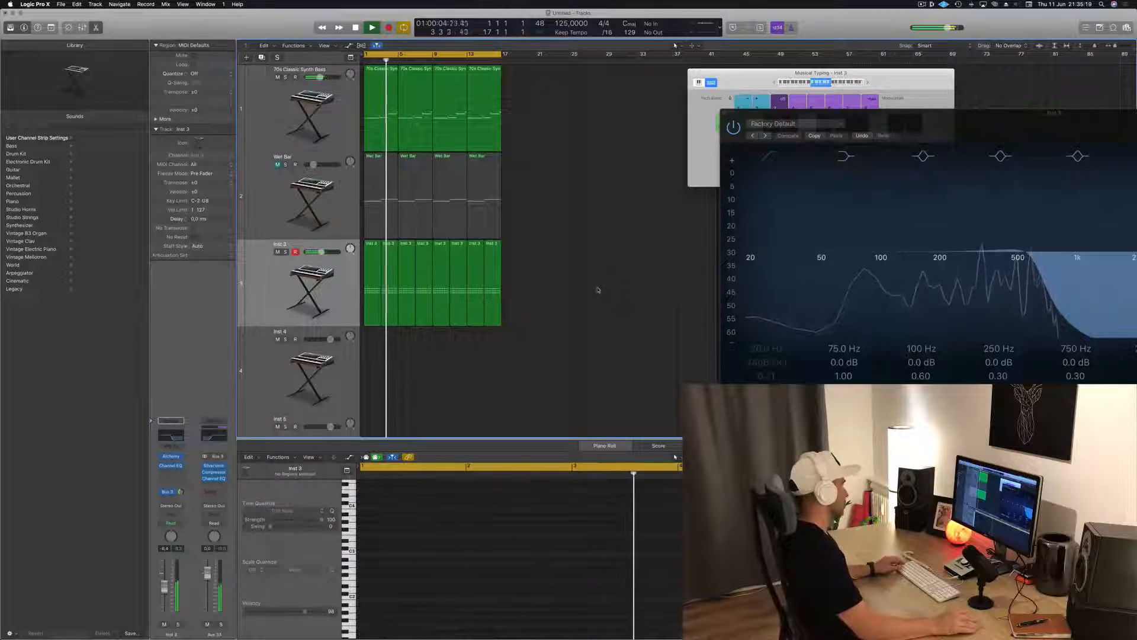
scroll(598, 290, "right", 2)
scroll(597, 288, "left", 3)
scroll(596, 287, "right", 1)
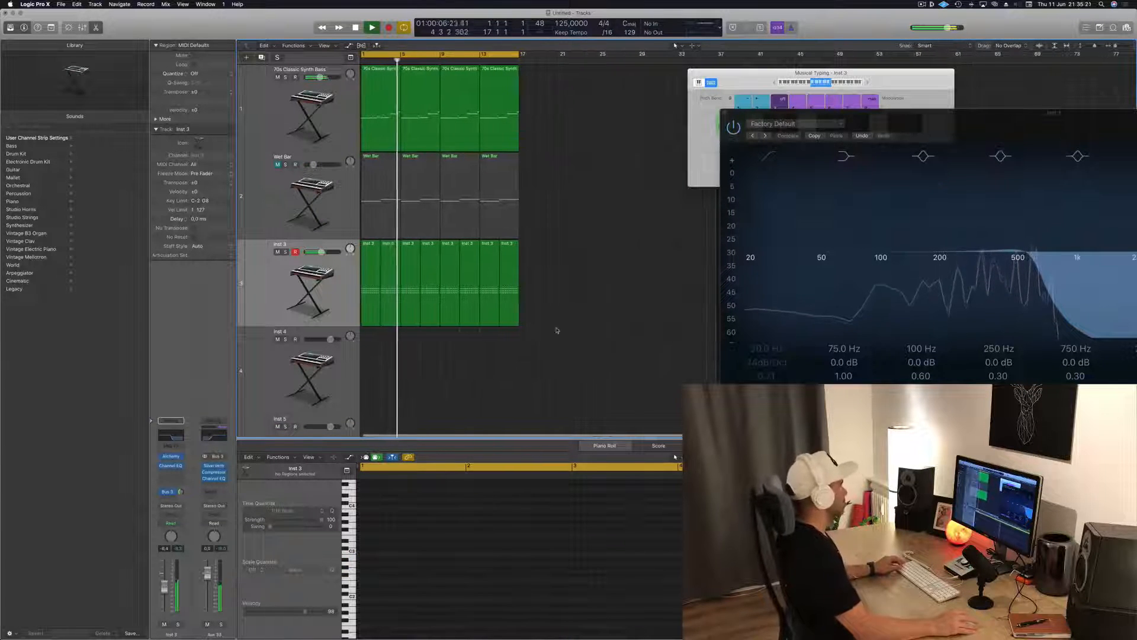
left_click(277, 164)
Open the Wet Bar track's Alchemy, adjust its noise cut control during playback, and close the synth
left_click(259, 183)
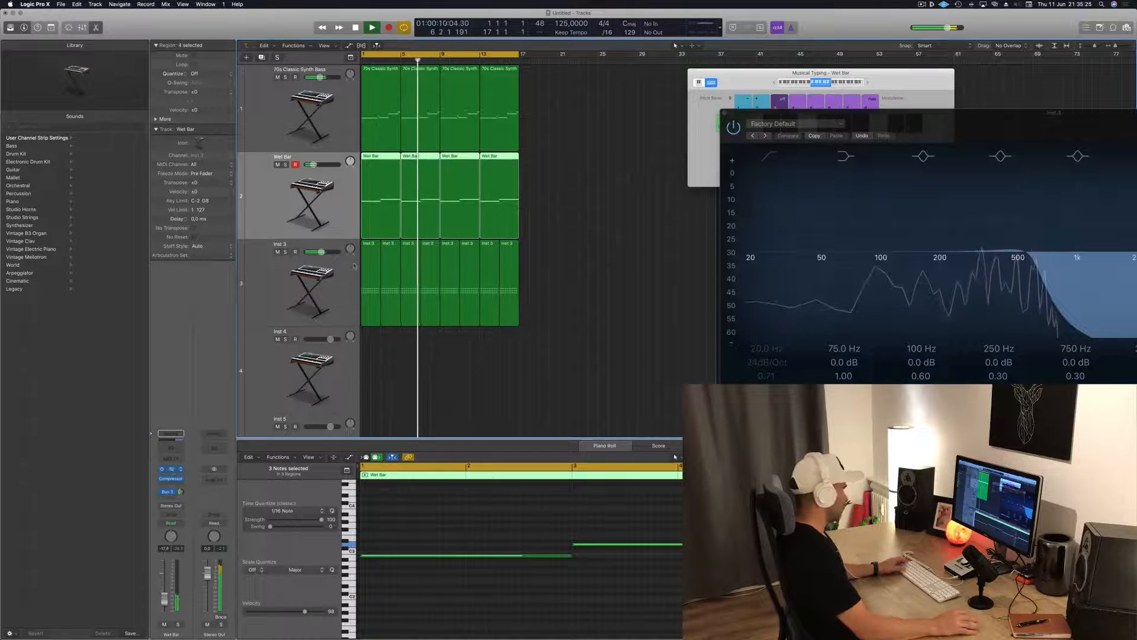
left_click(171, 468)
mouse_move(820, 348)
left_mouse_down()
mouse_move(819, 363)
mouse_move(826, 355)
left_mouse_up()
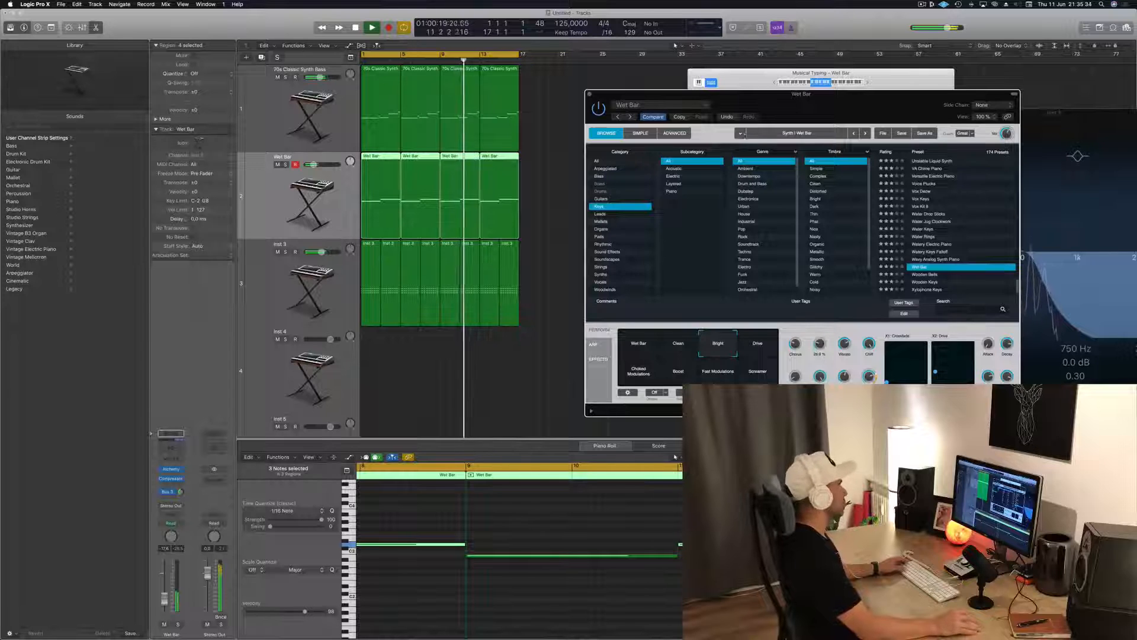
left_click(590, 94)
Restart loop playback from the beginning and lower the Wet Bar track's volume
key("space")
key("space")
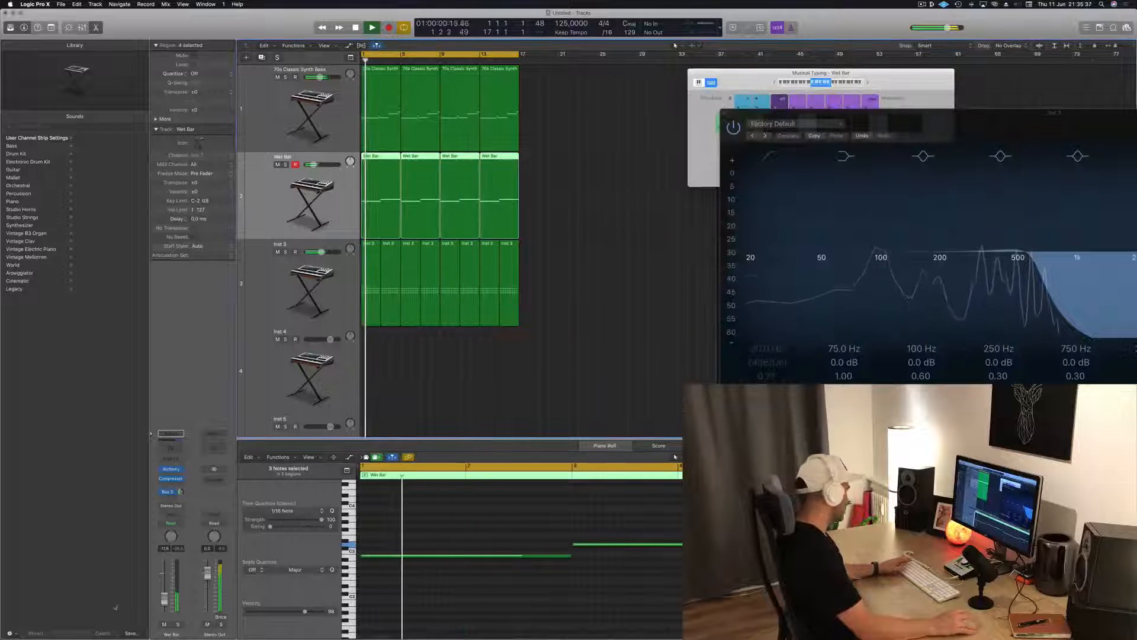
left_click_drag(166, 602, 165, 612)
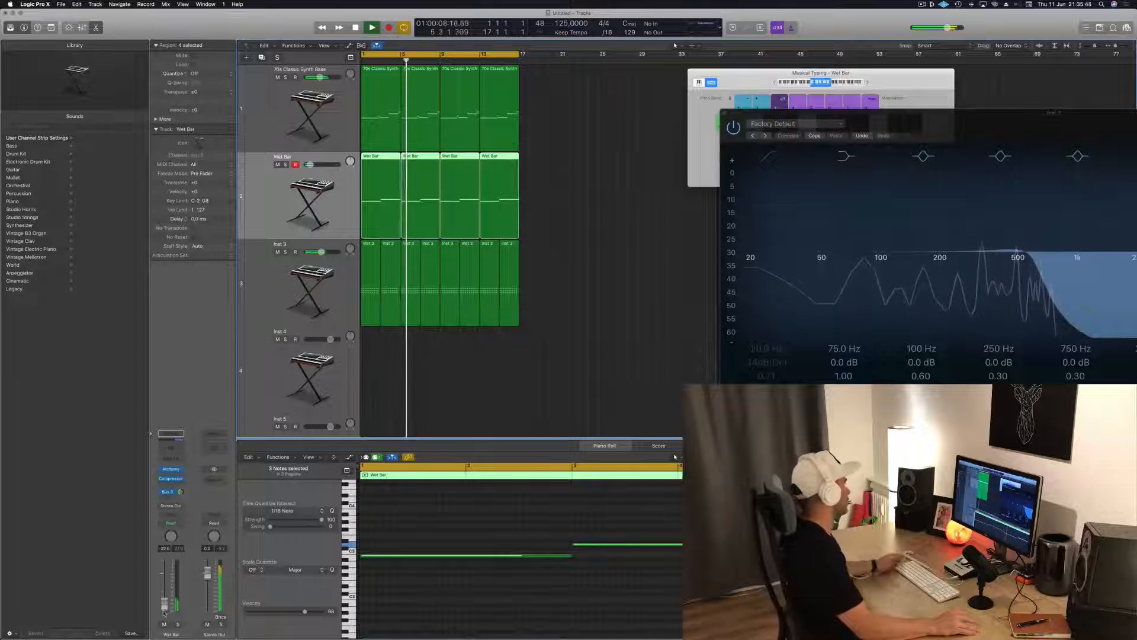
Select the Inst 4 track and add a send to Bus 3 feeding Aux 33
scroll(595, 295, "down", 5)
scroll(577, 307, "down", 2)
left_click(323, 220)
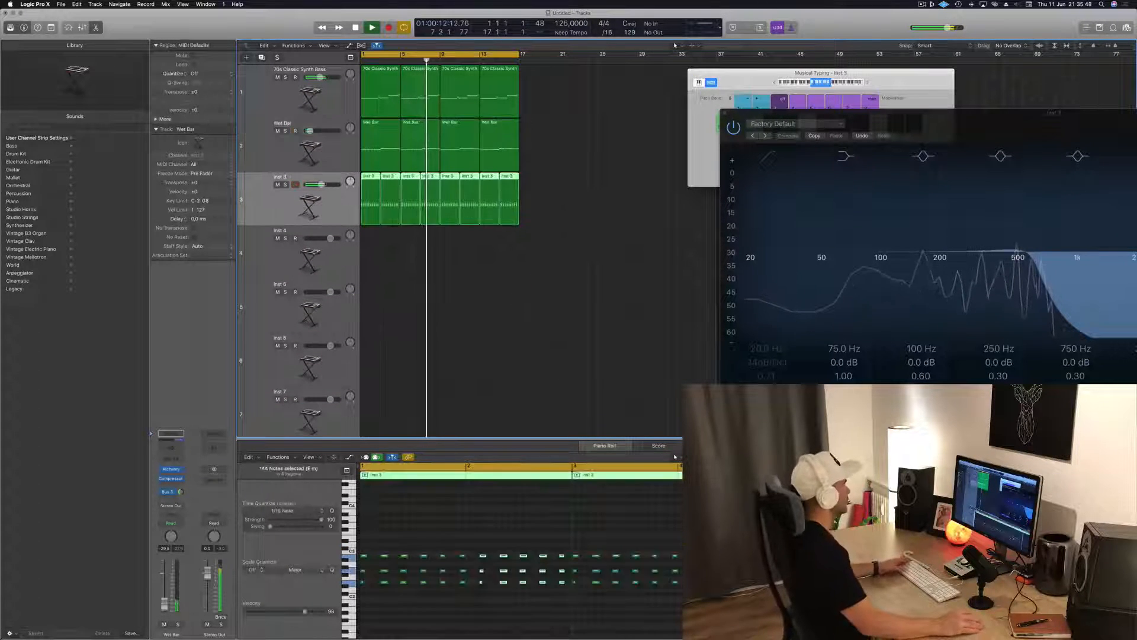
key("Down")
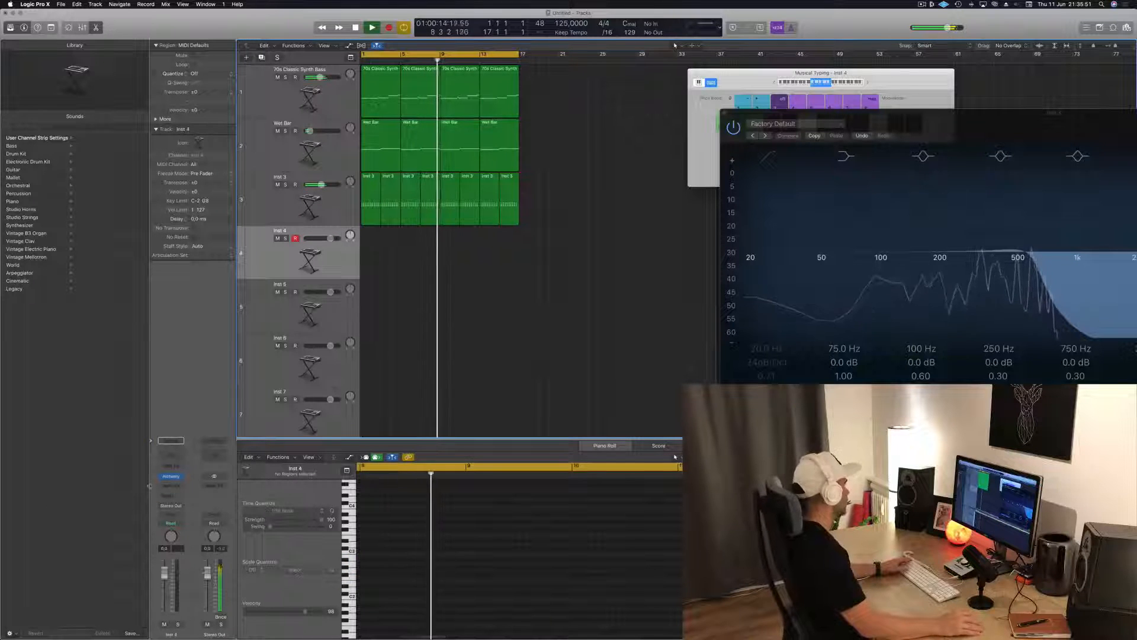
left_click(170, 496)
mouse_move(163, 509)
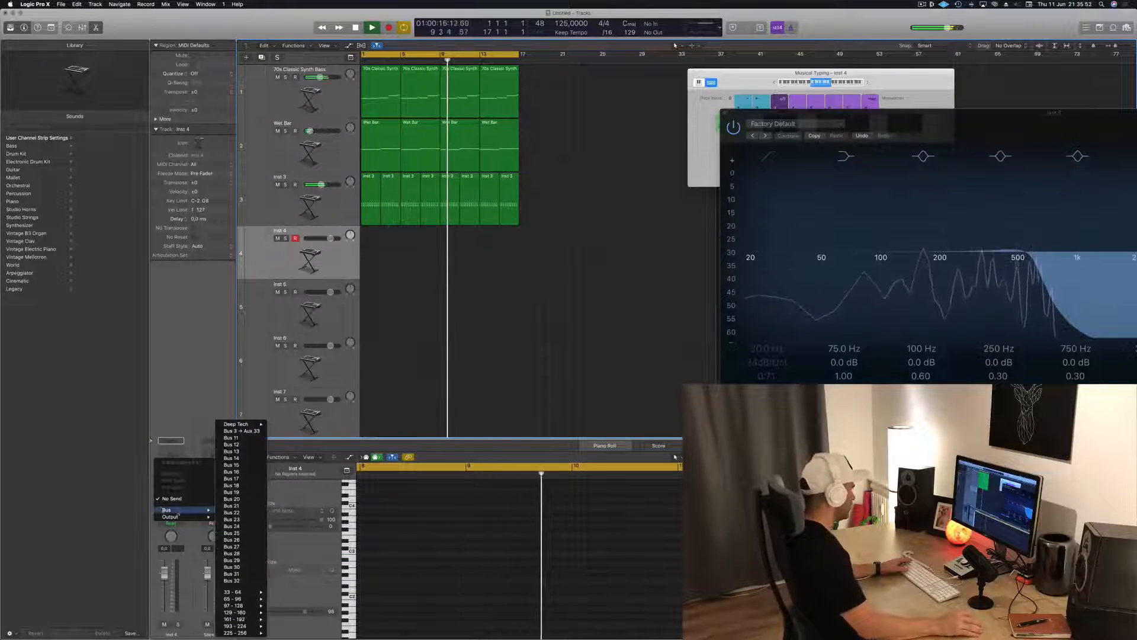
left_click(241, 431)
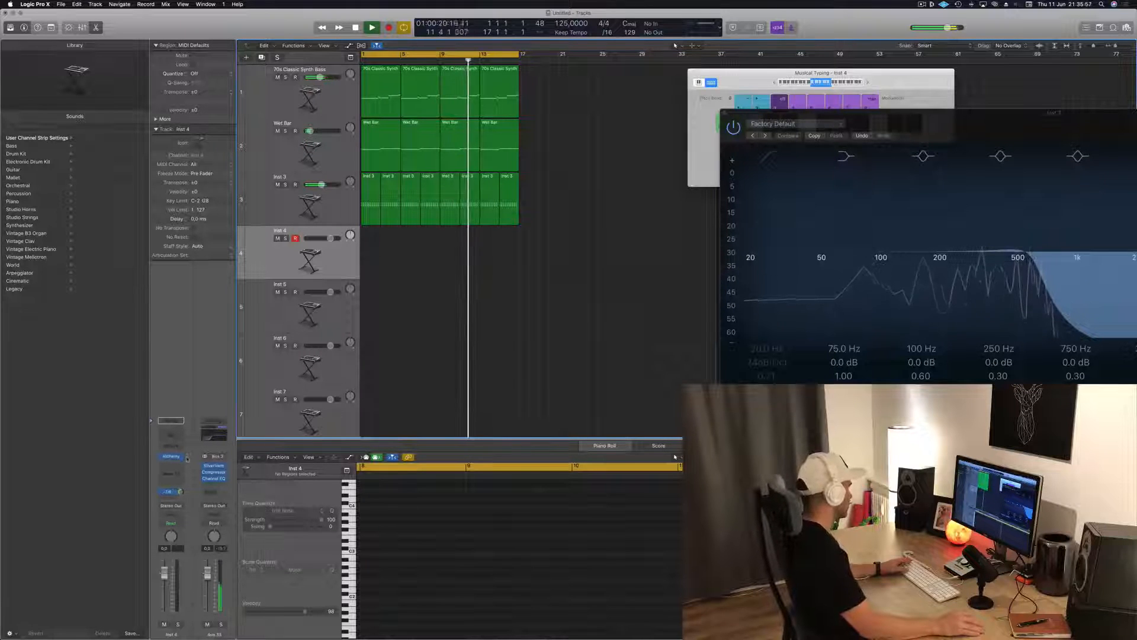
Open Alchemy on Inst 4 at a reduced window size, filter the presets to Organs and load Contrapuntal
left_click(172, 457)
left_click_drag(226, 15, 771, 159)
left_click_drag(988, 476, 675, 457)
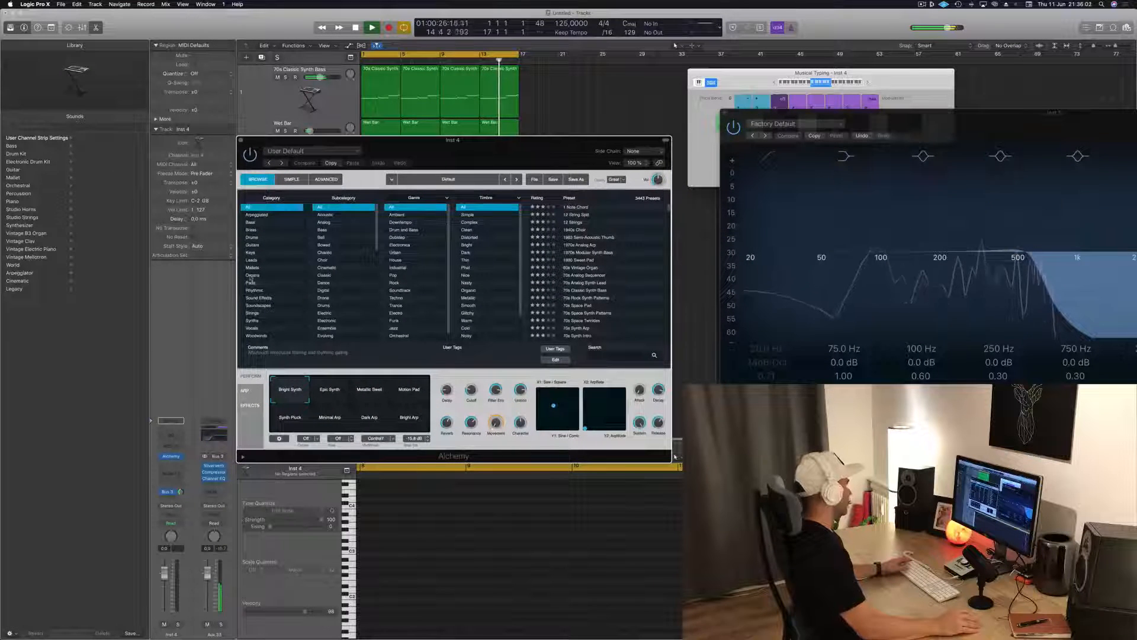
left_click(252, 275)
left_click(577, 275)
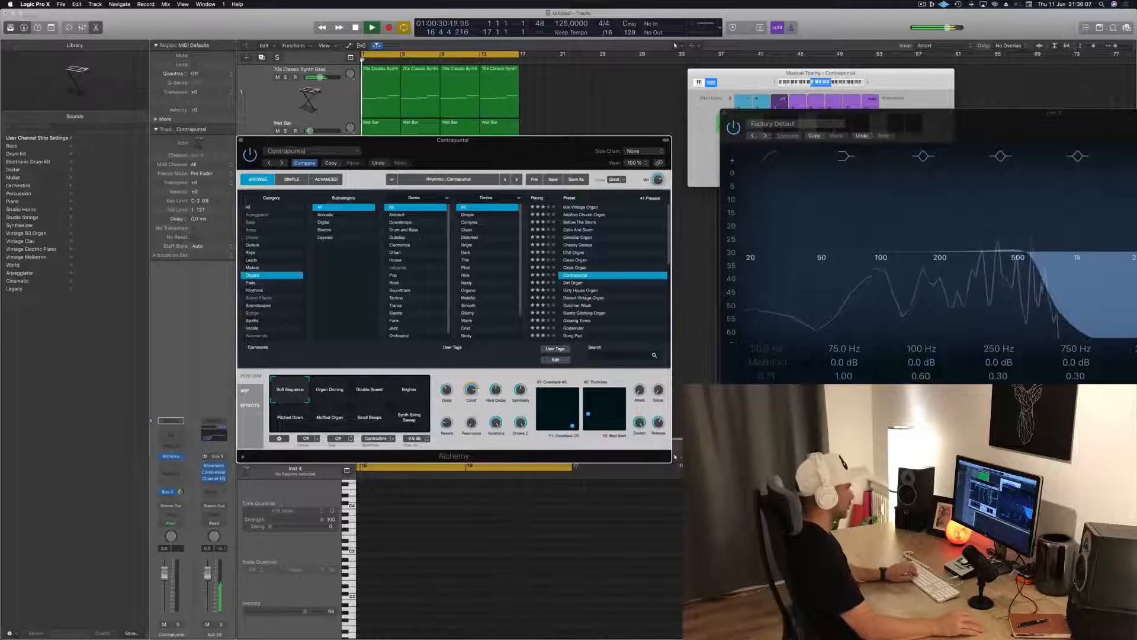
Audition the Contrapuntal preset with Musical Typing notes in different octaves over the playing loop
left_click_drag(884, 84, 930, 61)
key("h")
key("j")
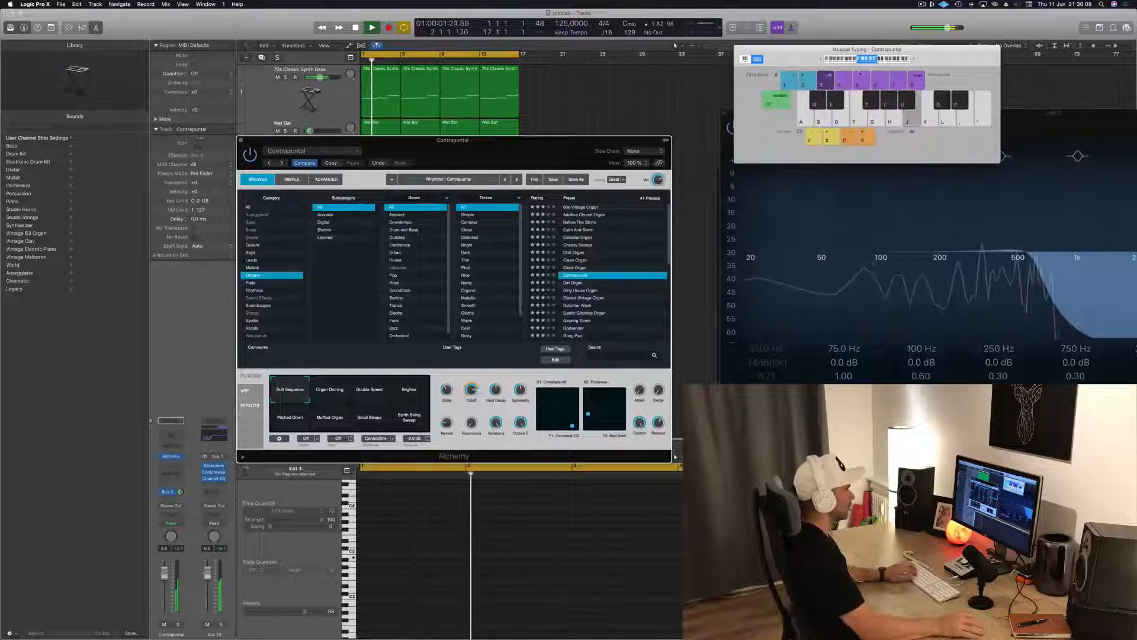
left_click(893, 60)
left_click(876, 61)
key("h")
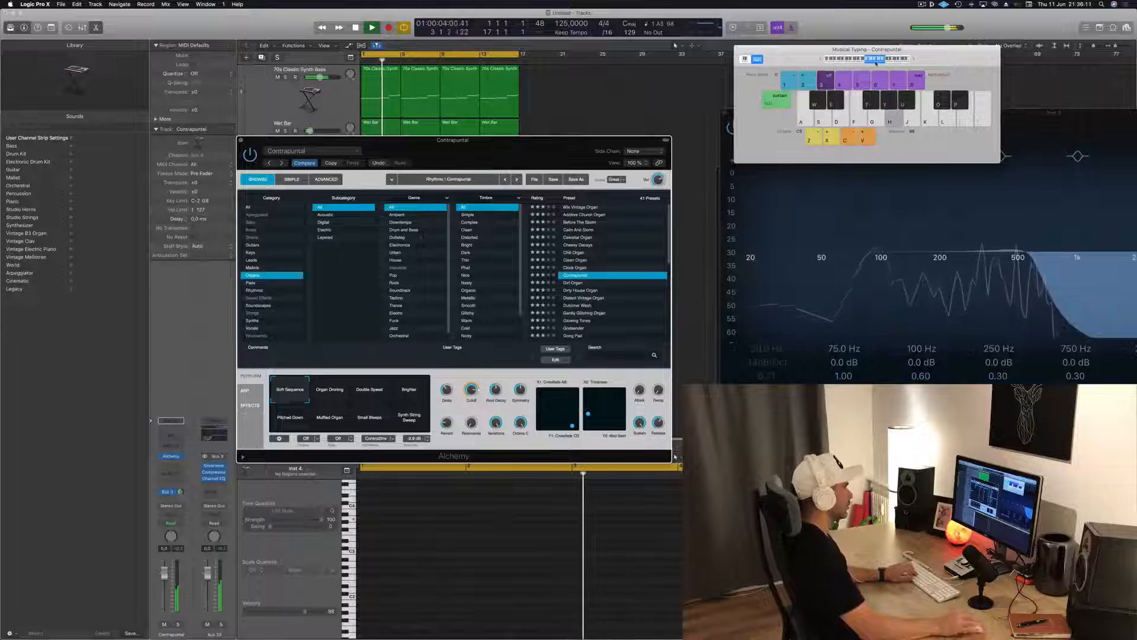
left_click(861, 61)
key("j")
key("d")
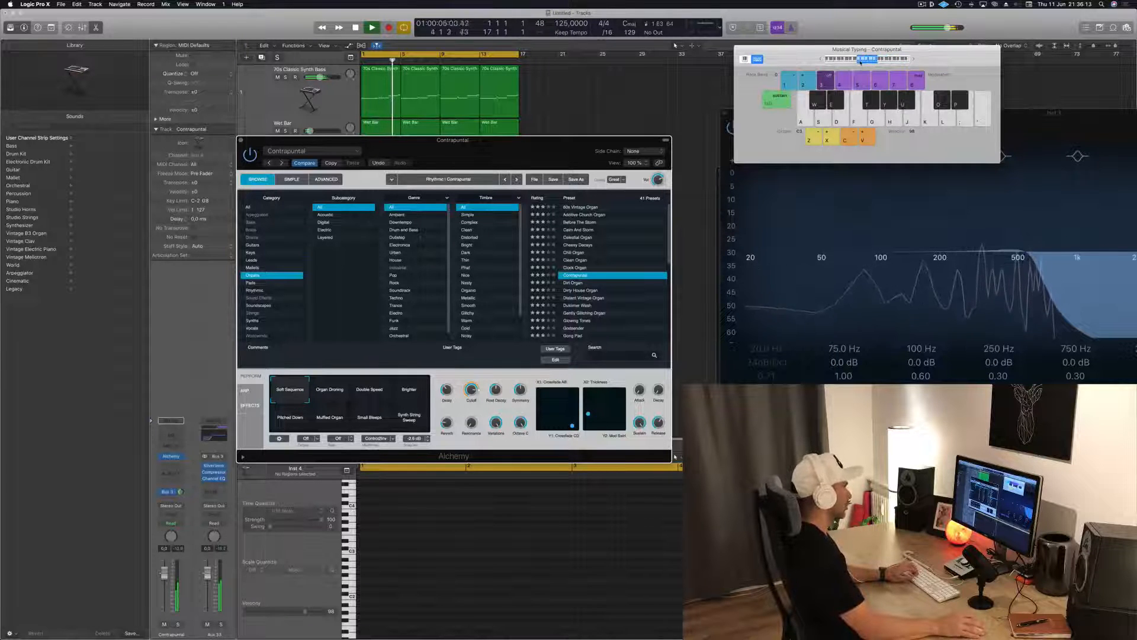
left_click_drag(487, 164, 641, 155)
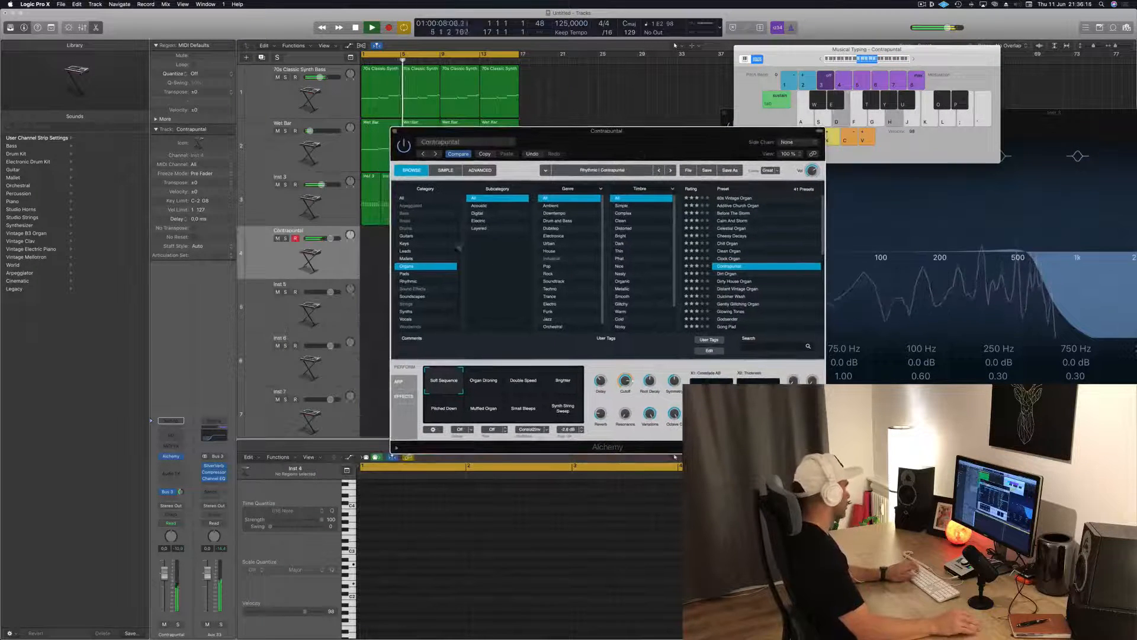
key("j")
key("d")
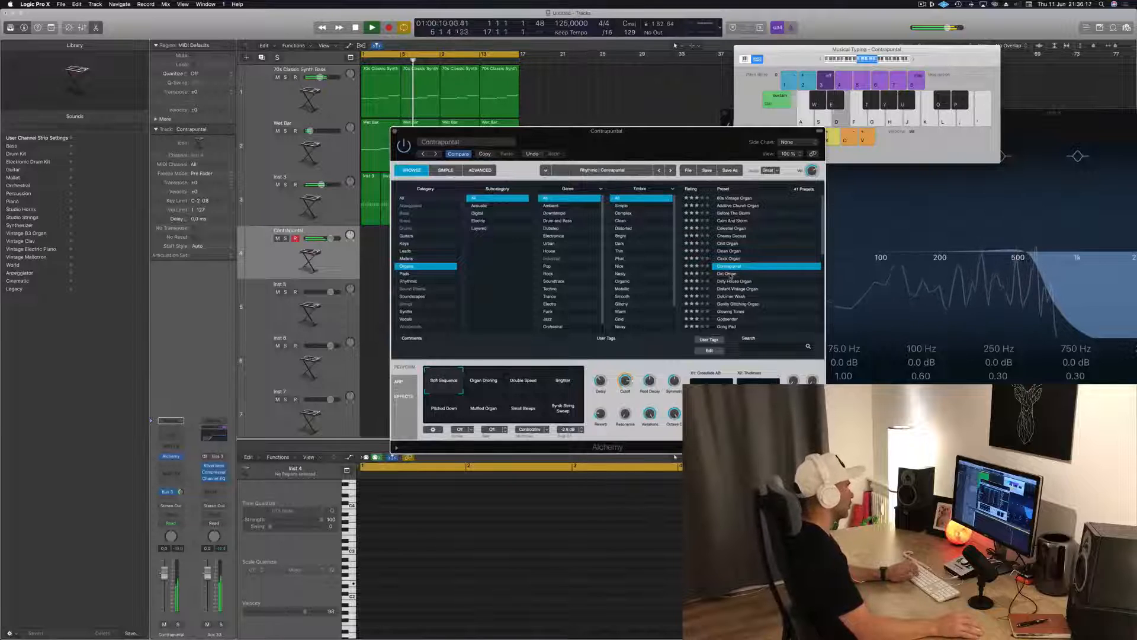
Load the Dirt Organ preset in Alchemy and try out a few notes with Musical Typing
left_click(729, 273)
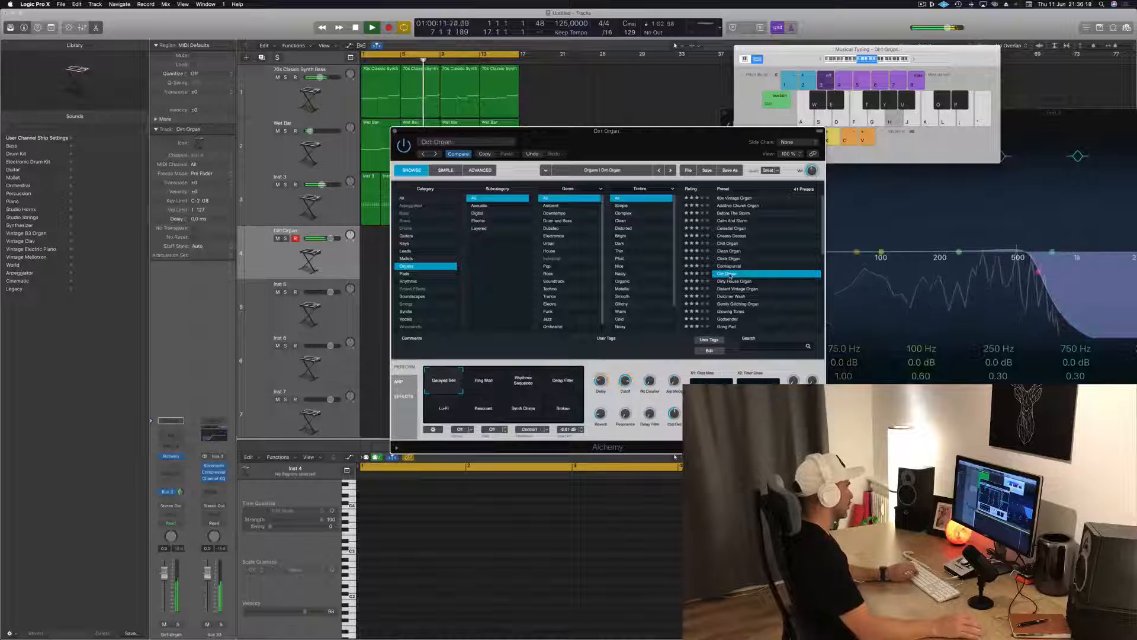
key("l")
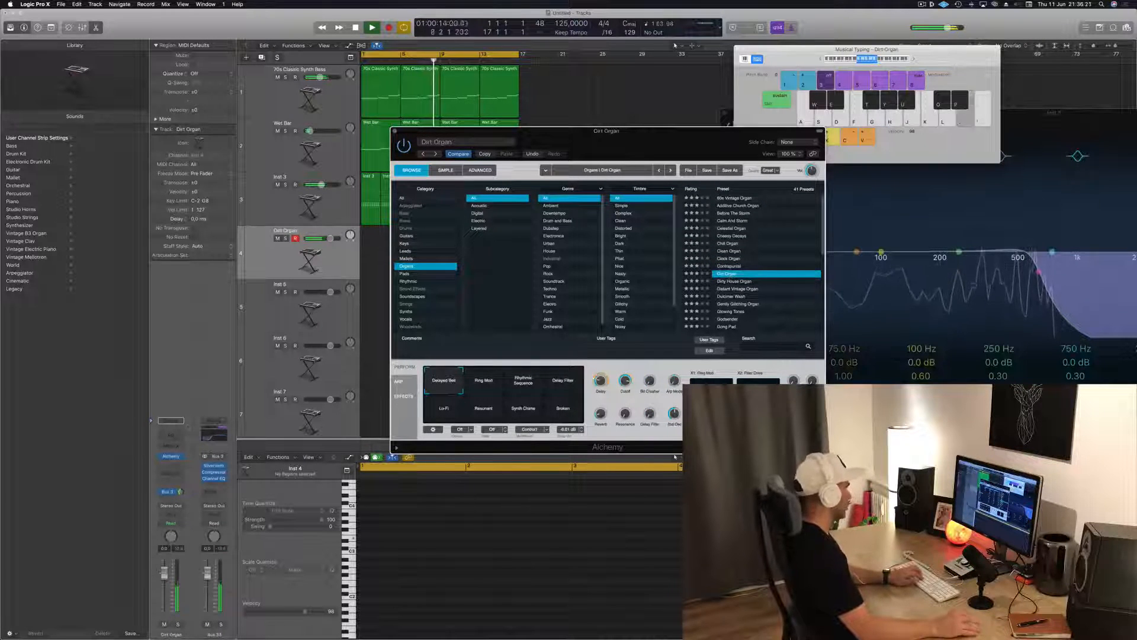
key("k")
key("l")
key("semicolon")
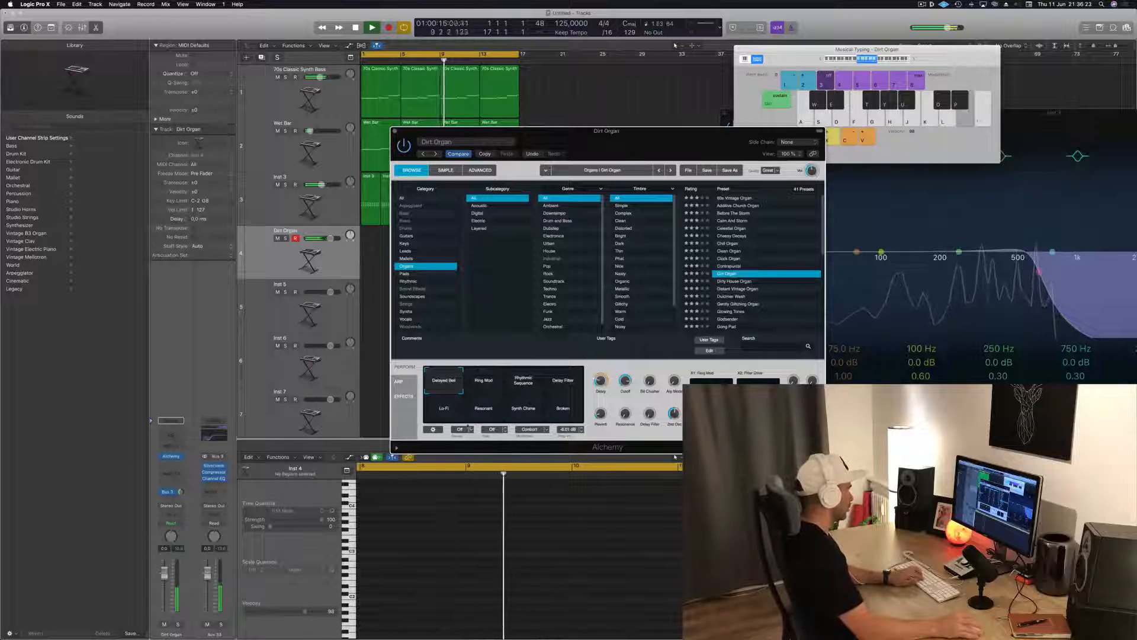
Try Dirt Organ's Ring Mod and Delay Filter variations, plus the Dirty House Organ and Splashy Keys presets in Alchemy
left_click(484, 380)
left_click(561, 383)
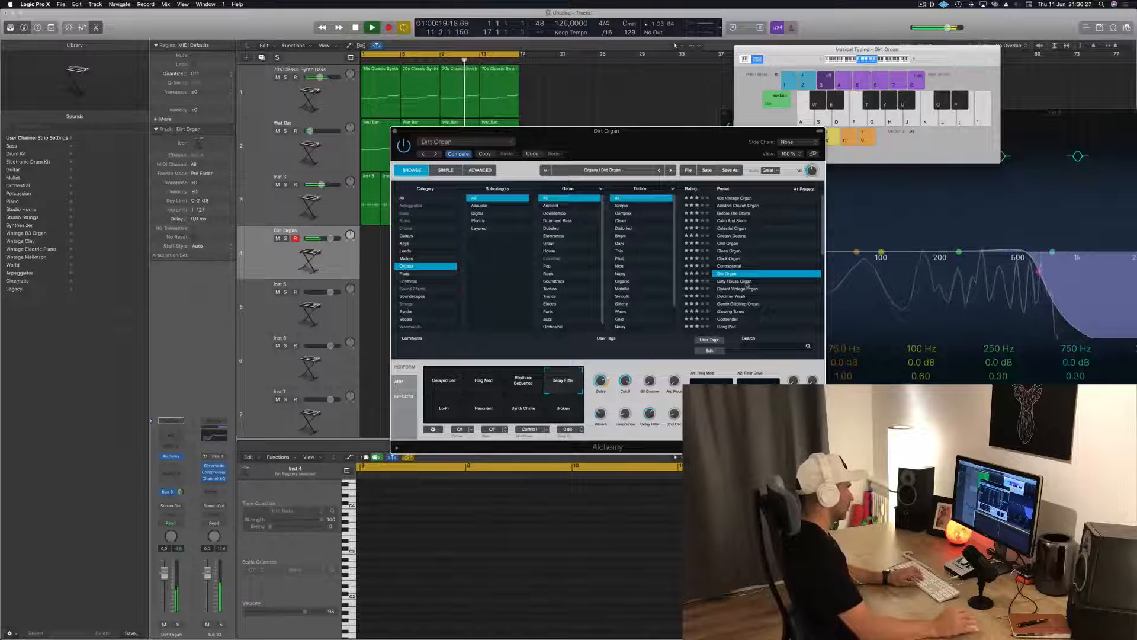
left_click(748, 282)
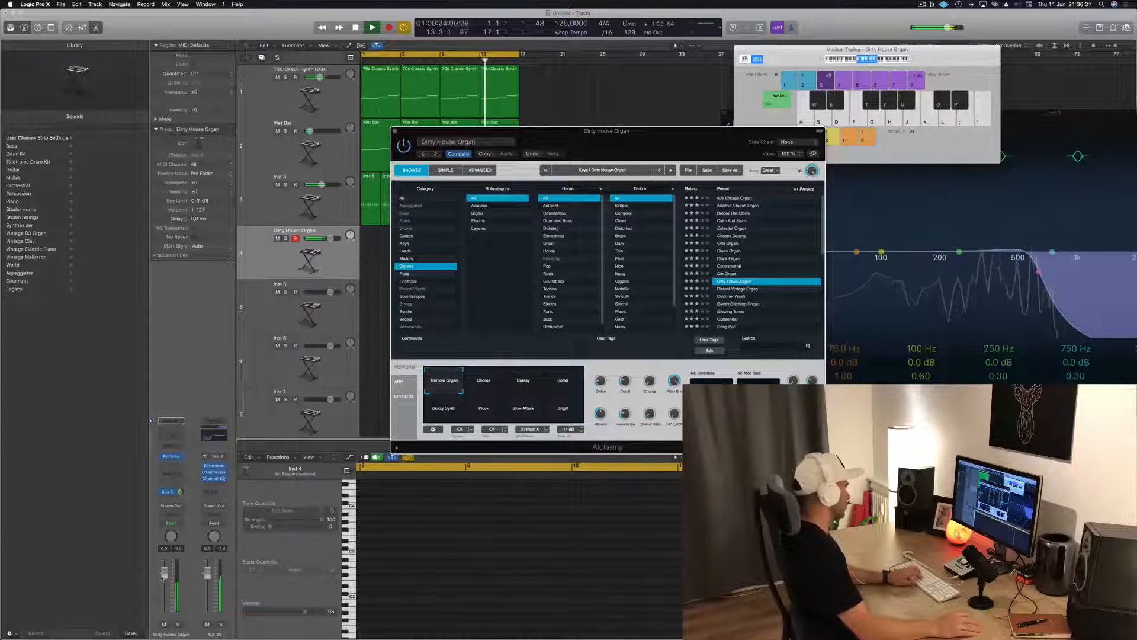
scroll(767, 280, "down", 5)
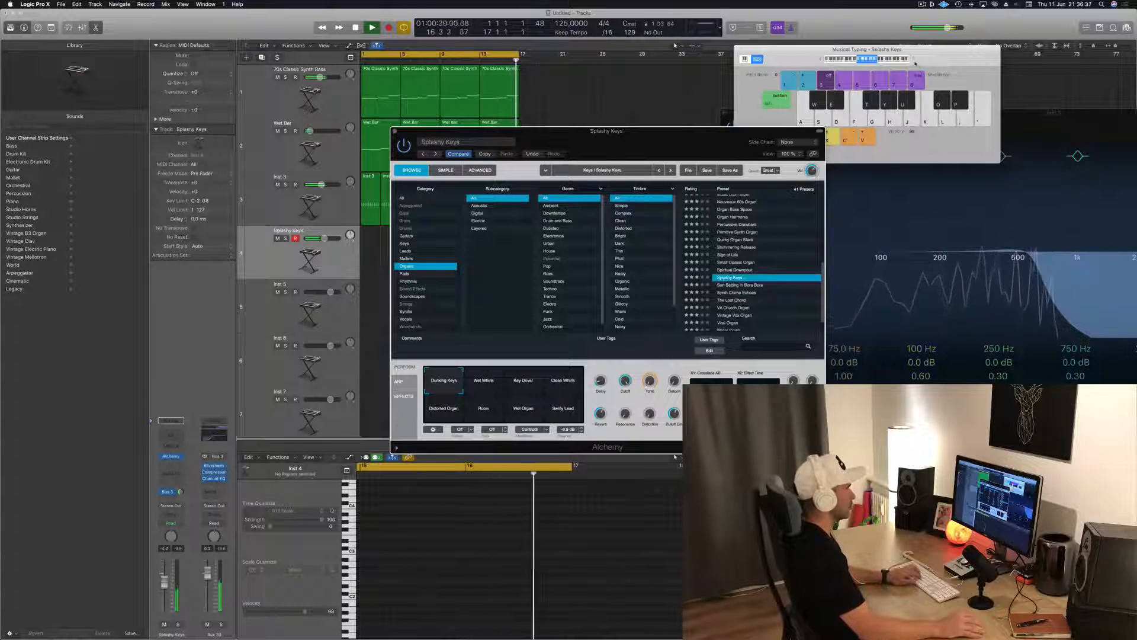
Raise the Musical Typing octave and audition Sun Setting in Bora Bora and Synth Chime Echoes, including its Percussive Pluck variation
left_click(912, 62)
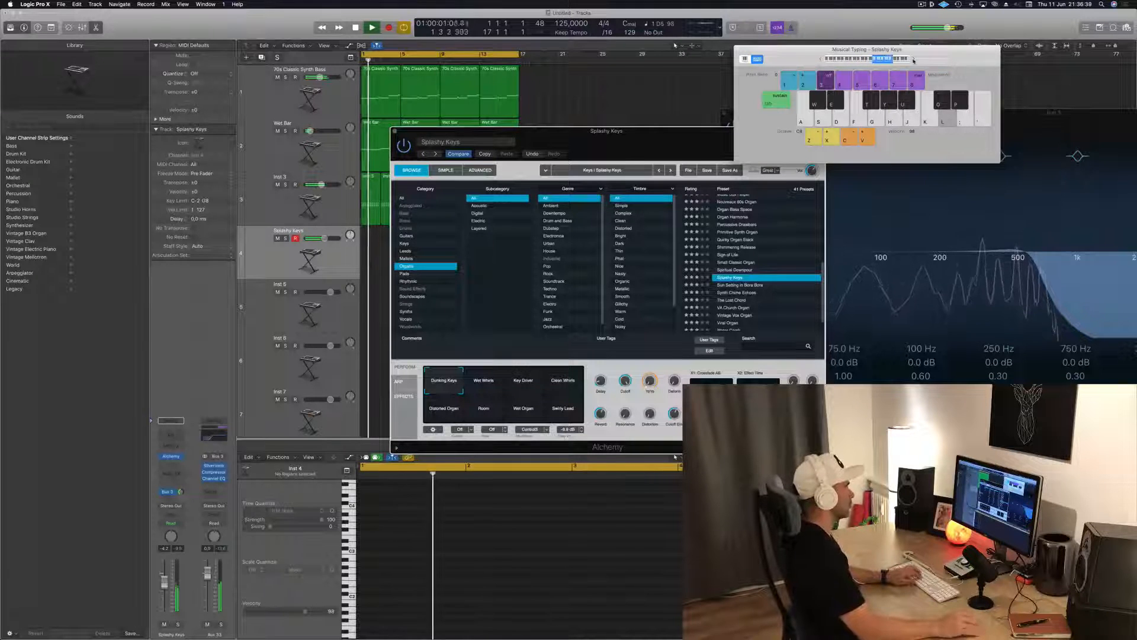
left_click(746, 285)
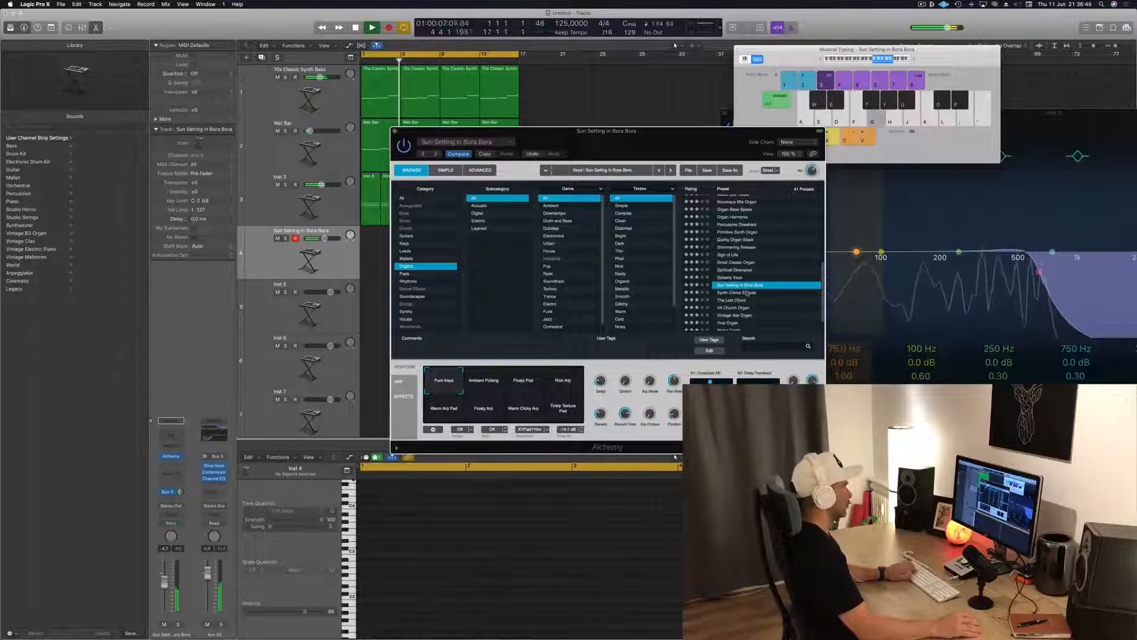
left_click(741, 293)
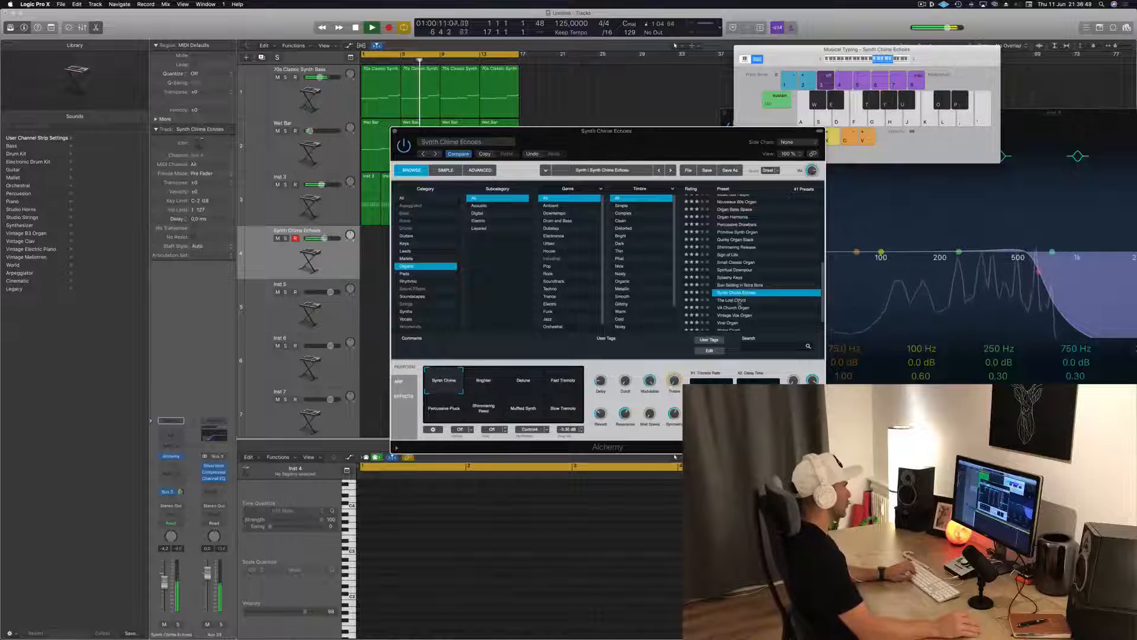
left_click(496, 375)
left_click(521, 382)
left_click(562, 383)
left_click(431, 411)
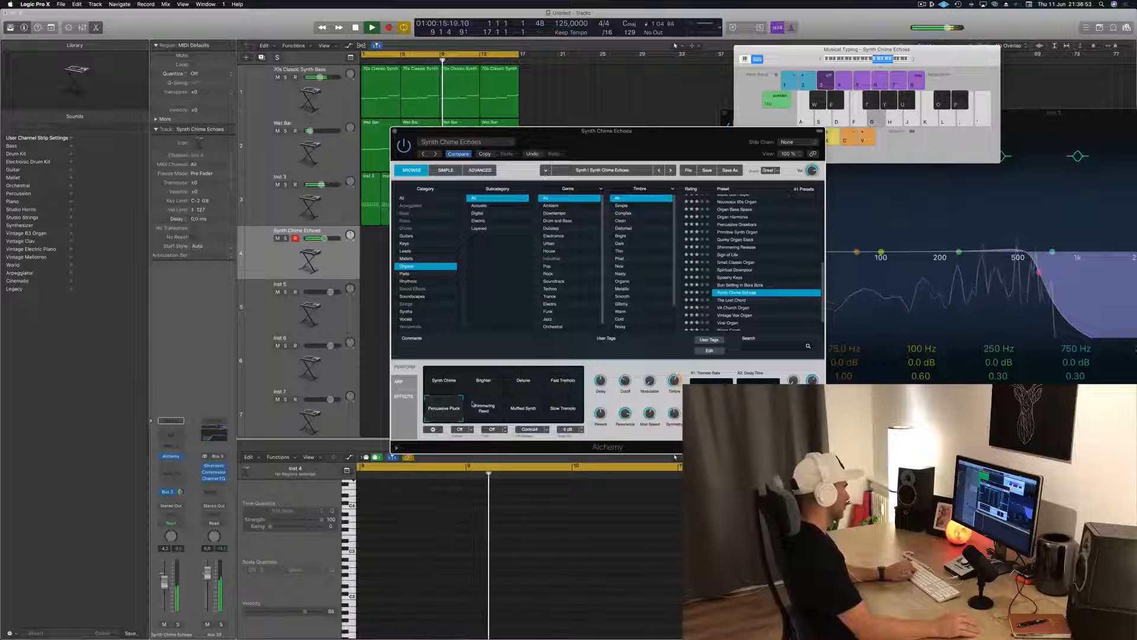
Load The Lost Chord preset and audition several of its variations, including Undulating and Subdued
left_click(732, 301)
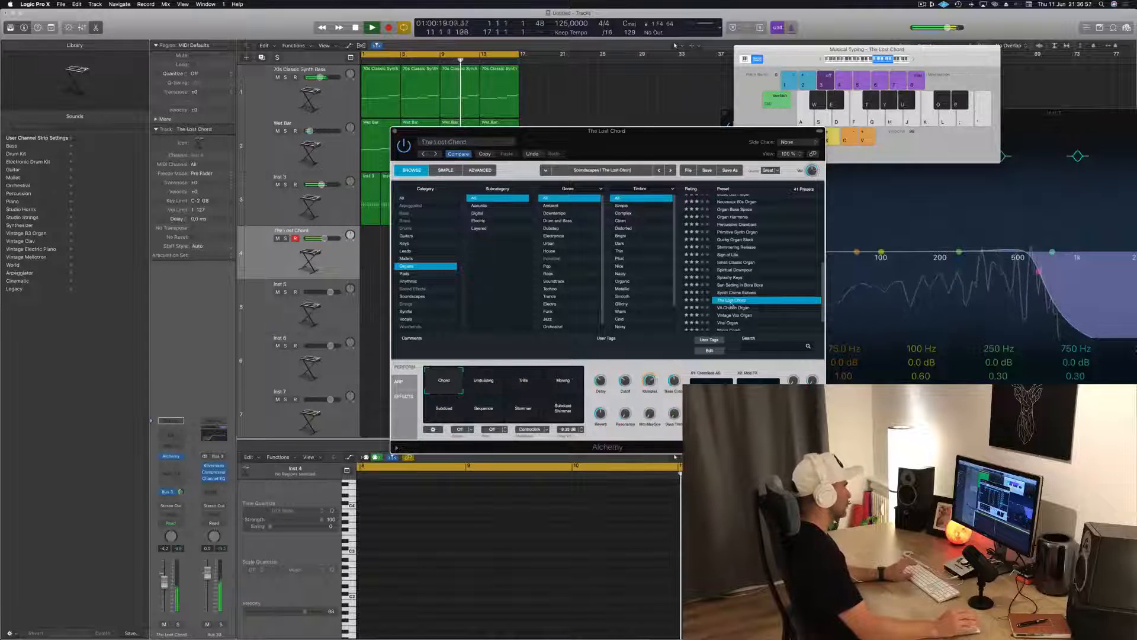
left_click(483, 389)
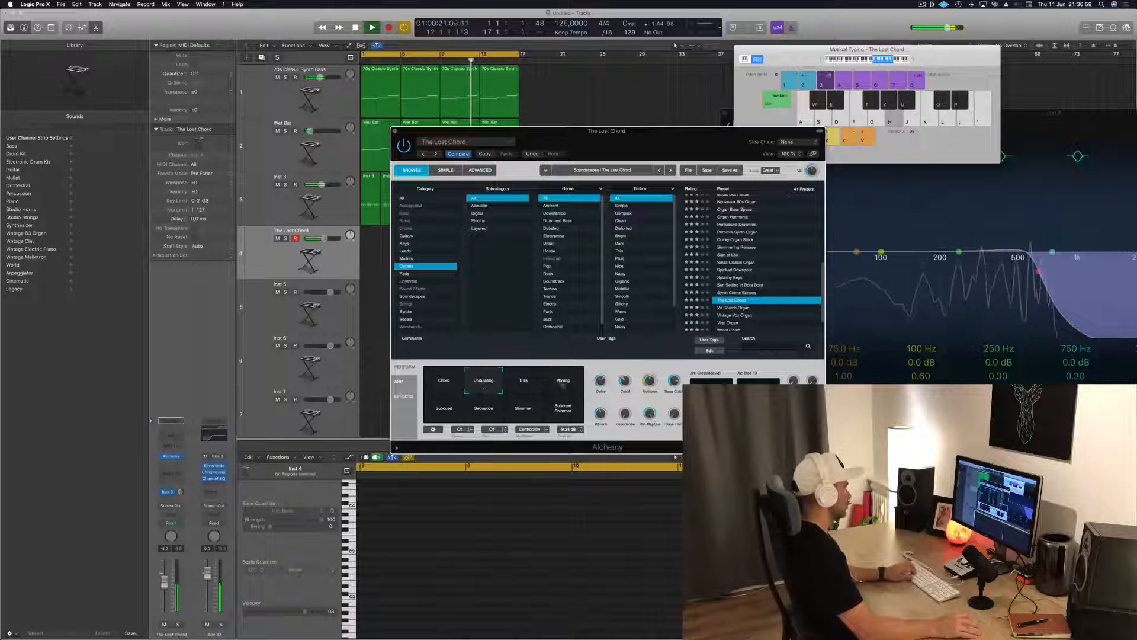
left_click(573, 382)
left_click(449, 414)
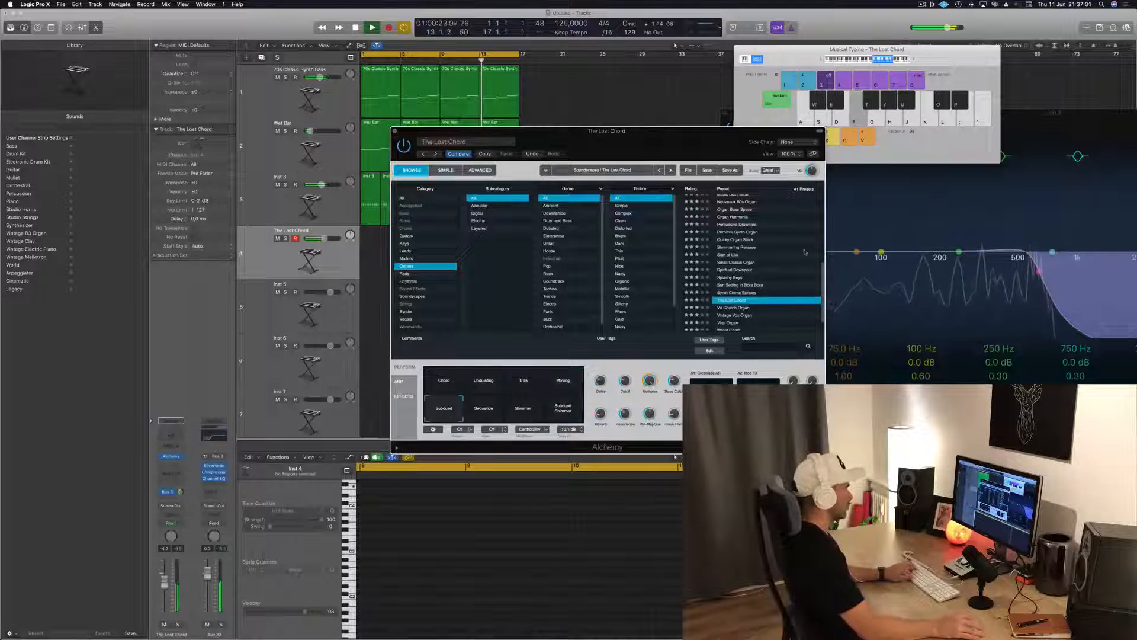
Load the Vintage Vox Organ preset and move the Alchemy window aside to uncover the arrangement
scroll(805, 251, "down", 3)
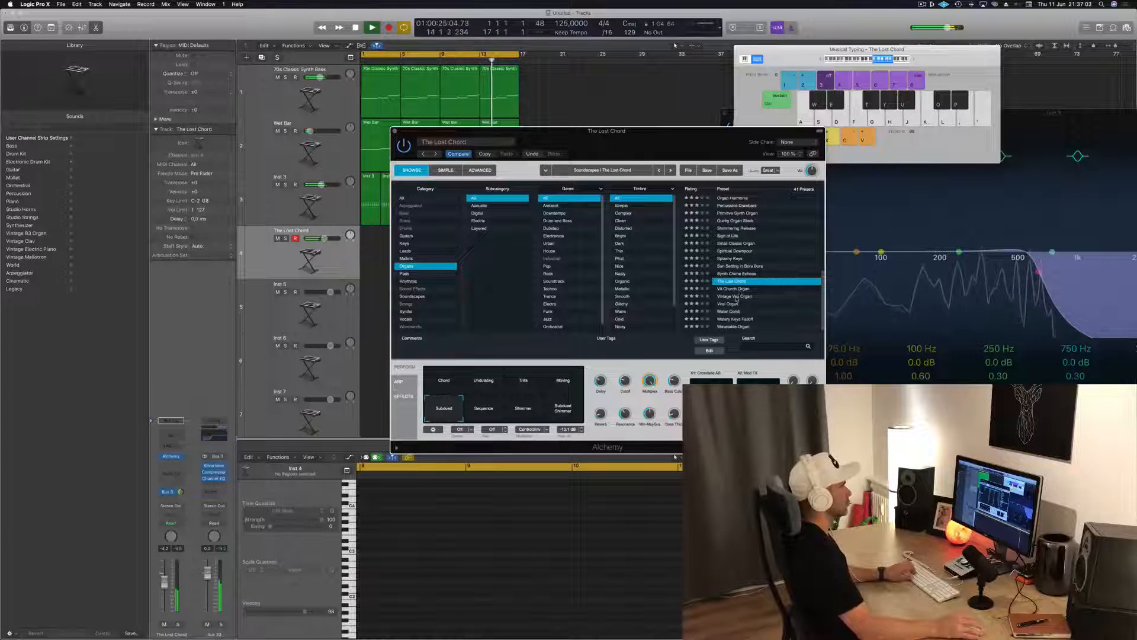
left_click(737, 297)
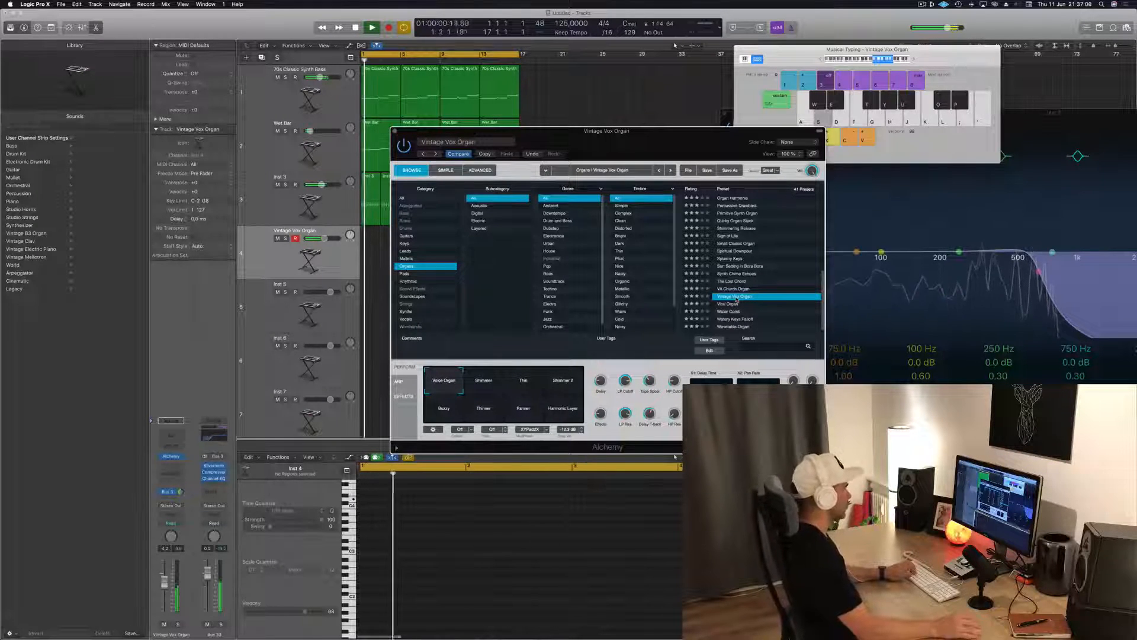
left_click_drag(705, 134, 782, 139)
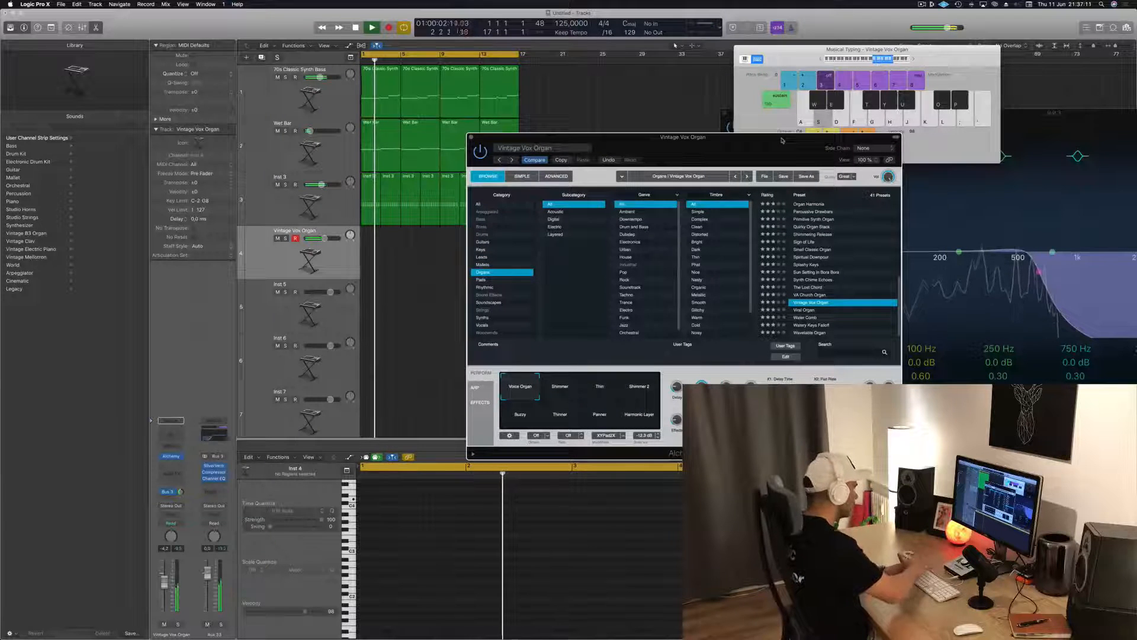
Record the descending phrase A, G, F, D twice on the Vintage Vox Organ track over the playing loop
key("r")
key("h")
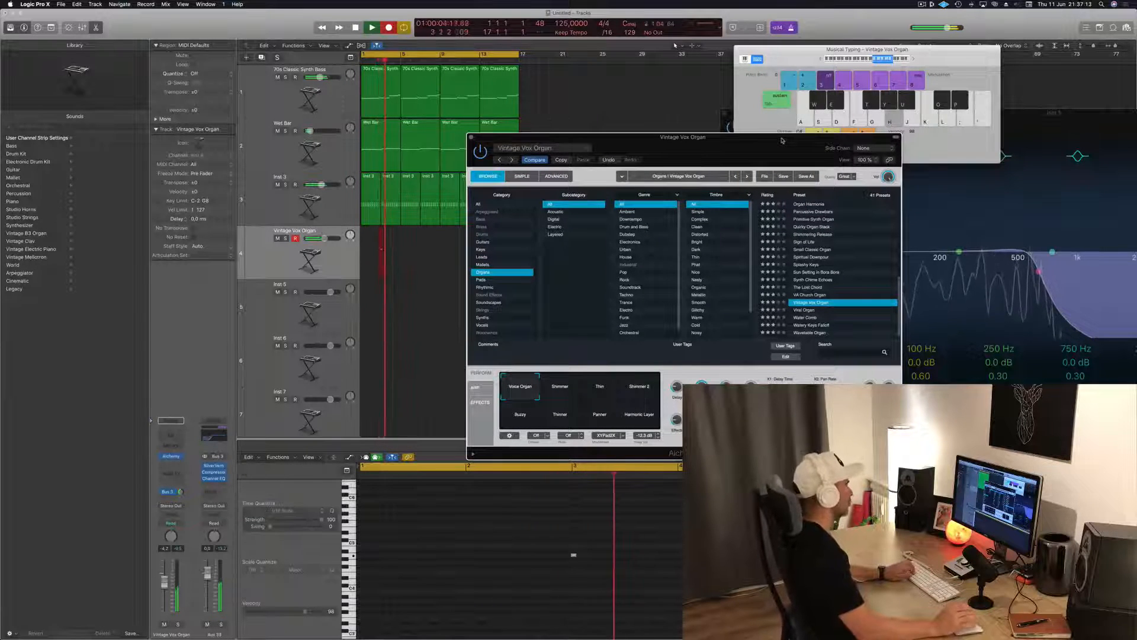
key("g")
key("f")
key("s")
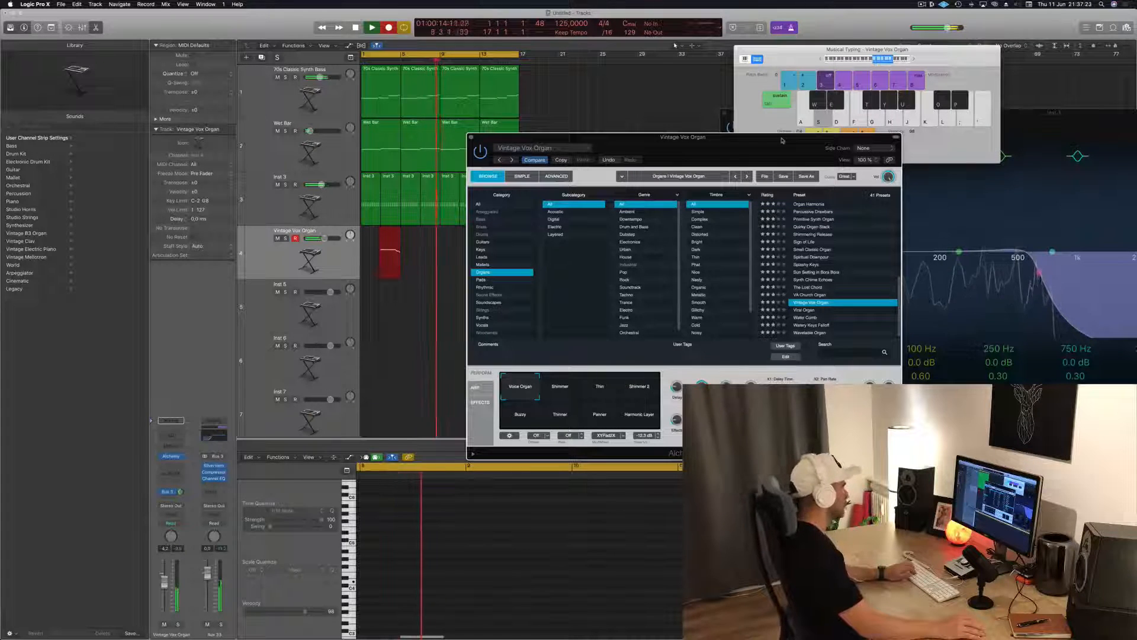
key("h")
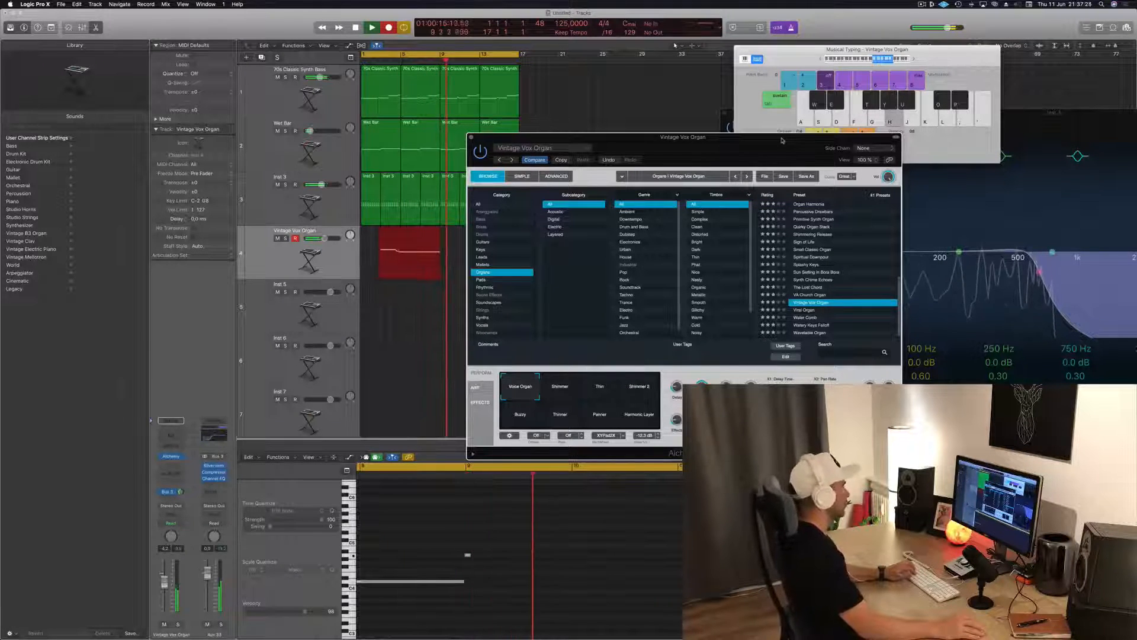
key("g")
key("f")
key("s")
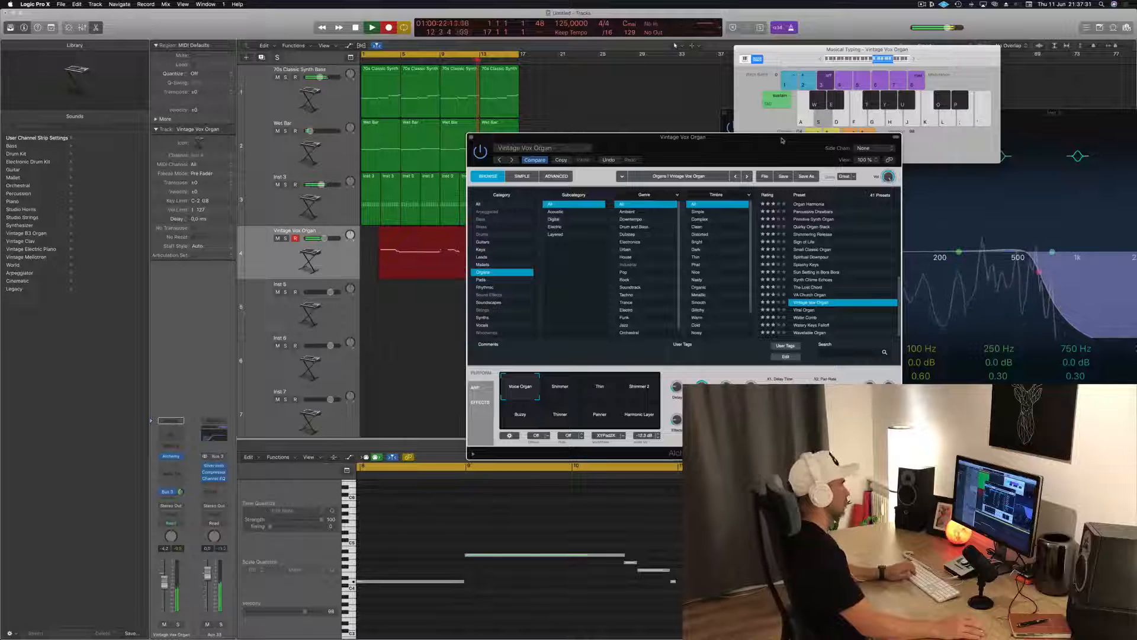
key("space")
Split the recorded organ region at bar 9, delete its first part and move the remaining part to bar 1
left_click_drag(613, 137, 805, 148)
key("space")
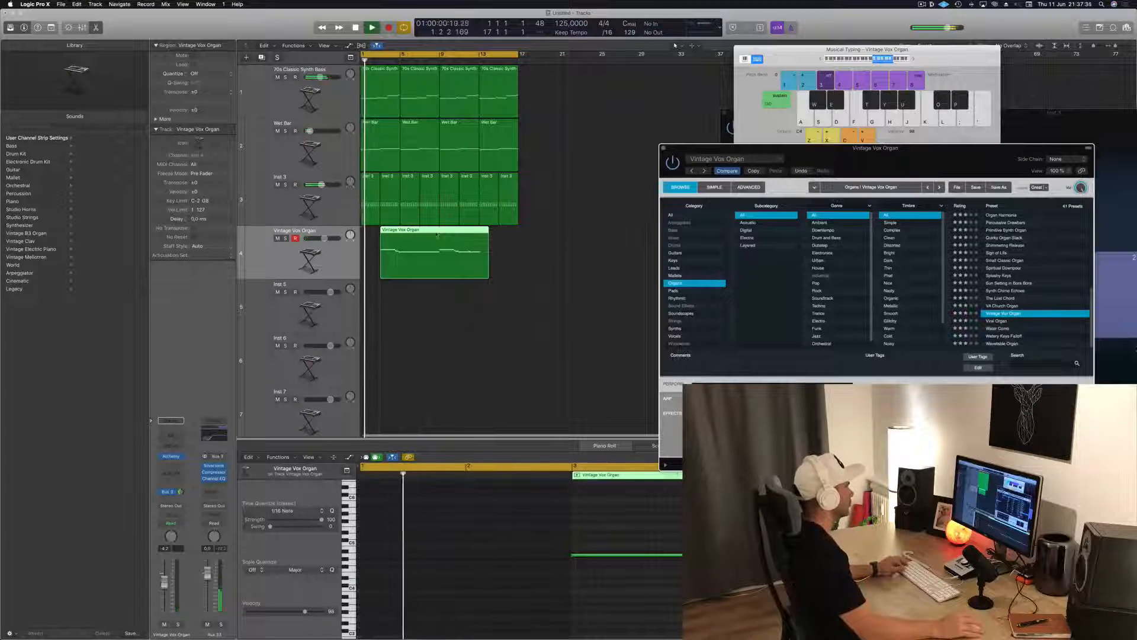
left_click(438, 231)
double_click(438, 232, "super")
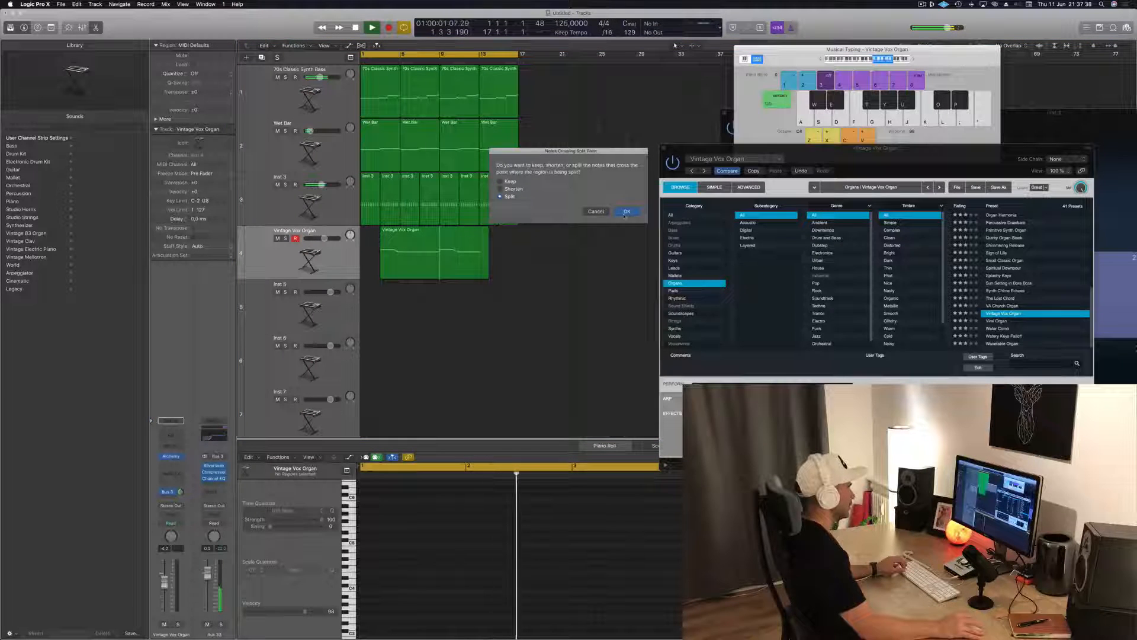
left_click(626, 212)
key("Delete")
key("space")
left_click_drag(477, 238, 398, 240)
key("space")
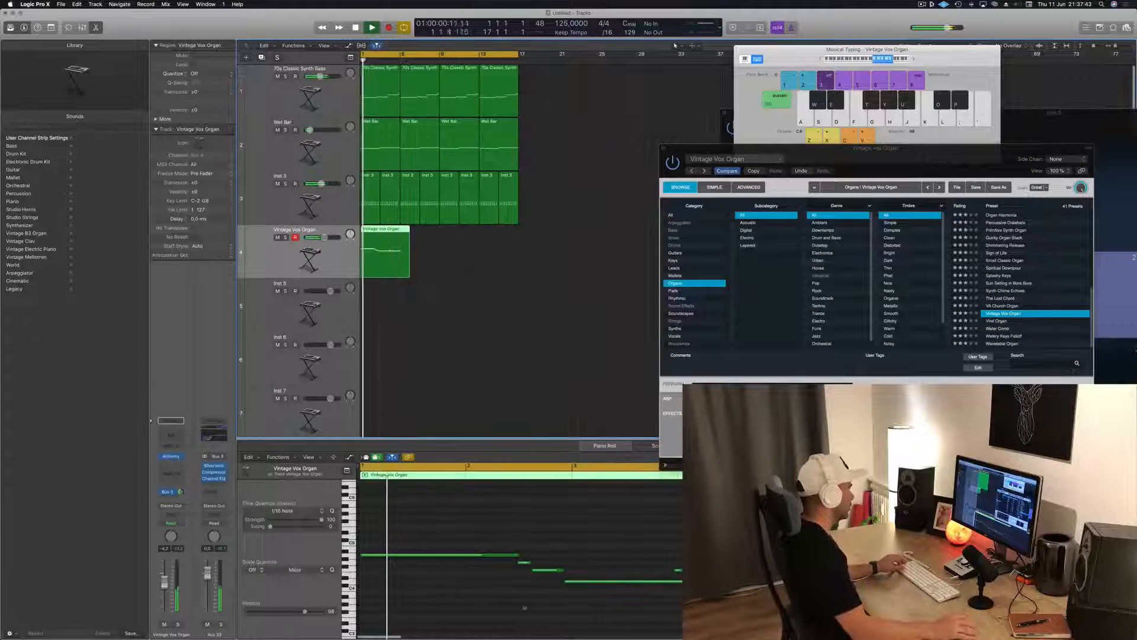
Delete the stray short note above the long final note of the organ phrase in the Piano Roll
left_click(553, 553)
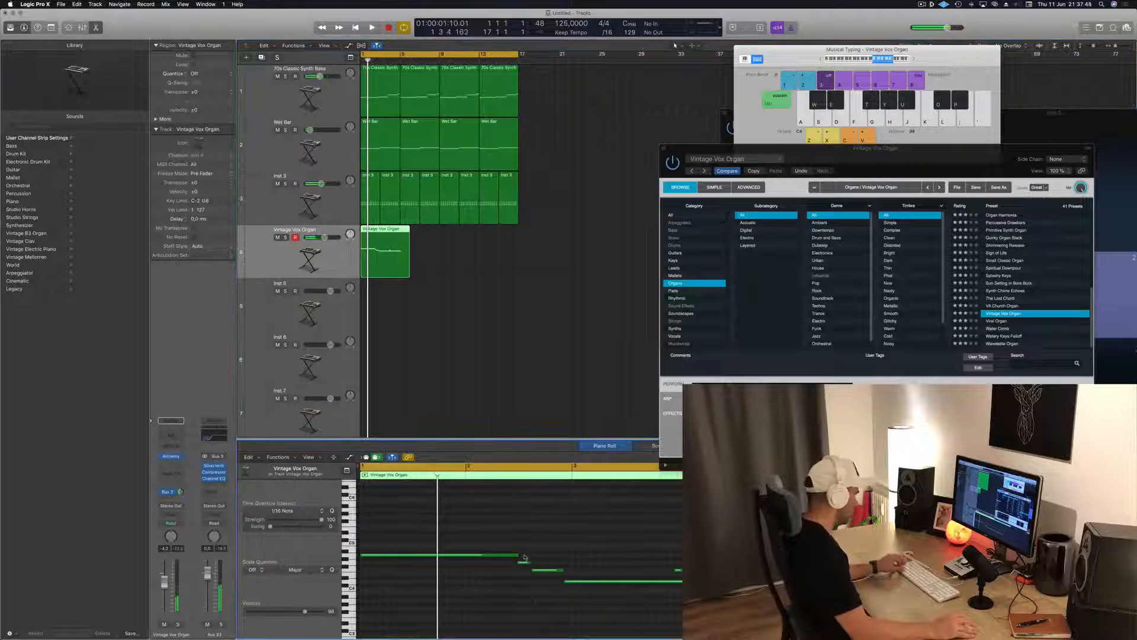
key("space")
left_click_drag(643, 541, 691, 571)
key("Delete")
Try shifting the start and the pitch of the long final note in the organ phrase
left_click(629, 582)
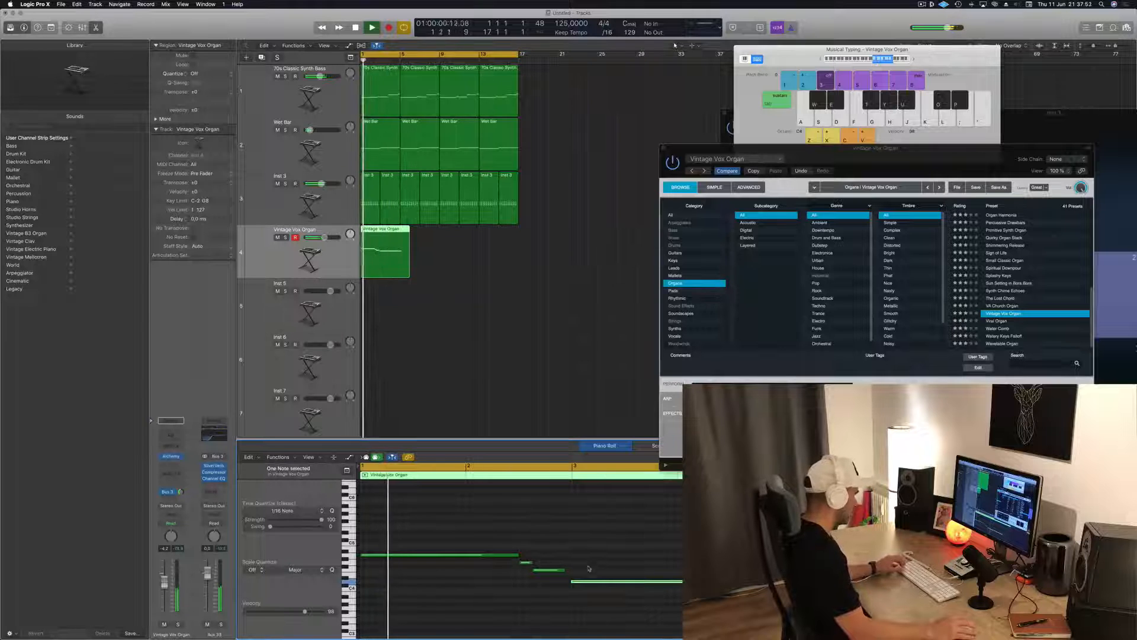
key("super+z")
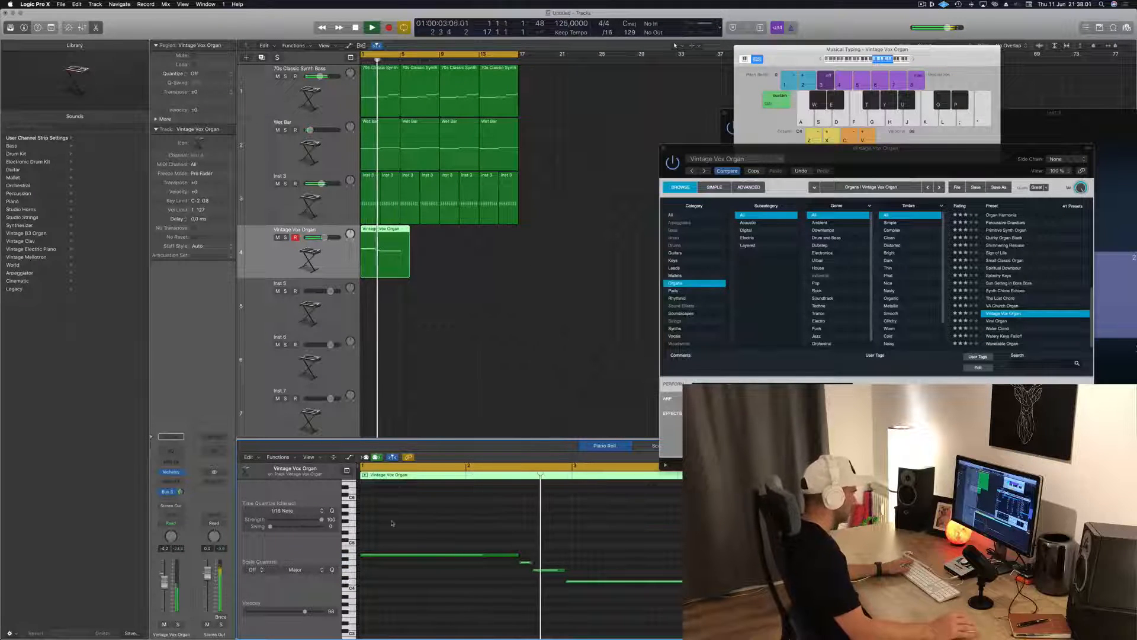
left_click(568, 582)
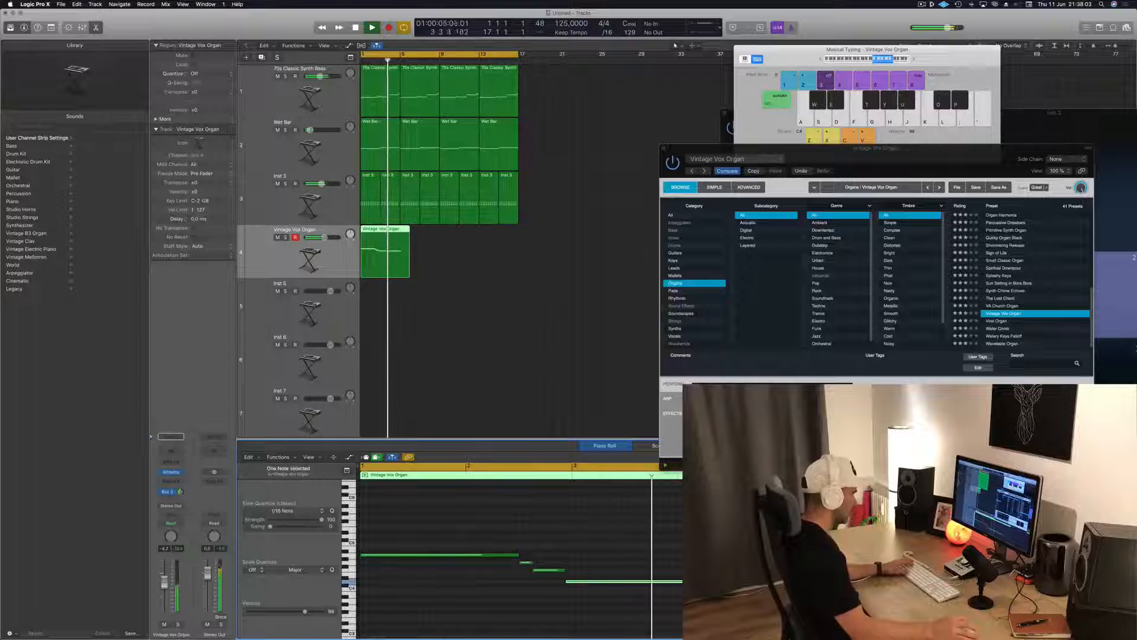
left_click_drag(567, 582, 565, 587)
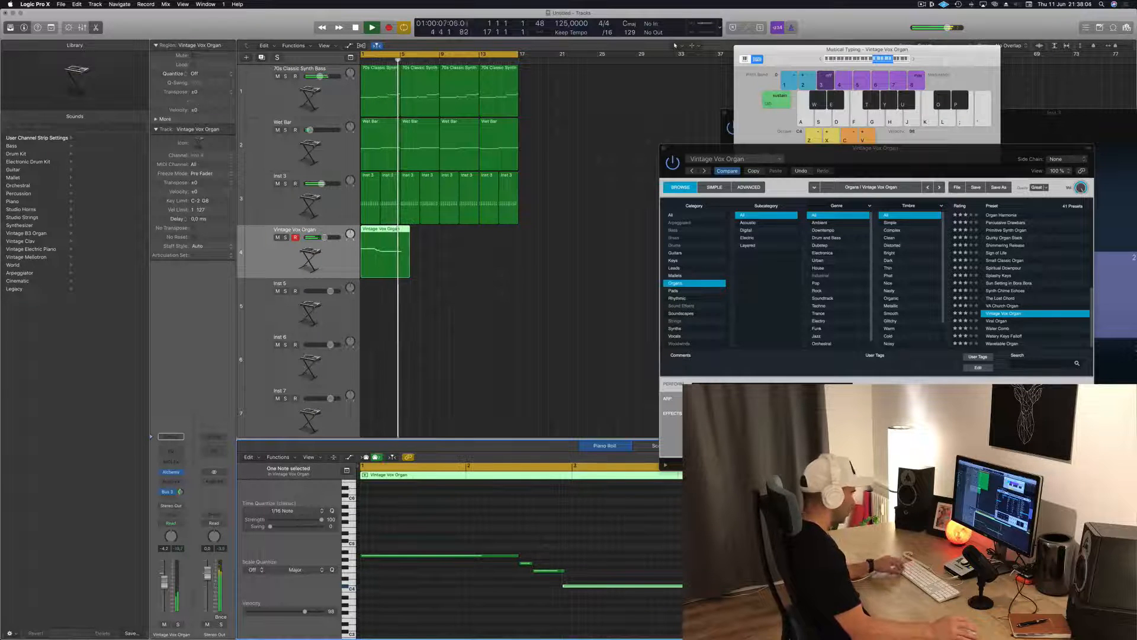
left_click(569, 582)
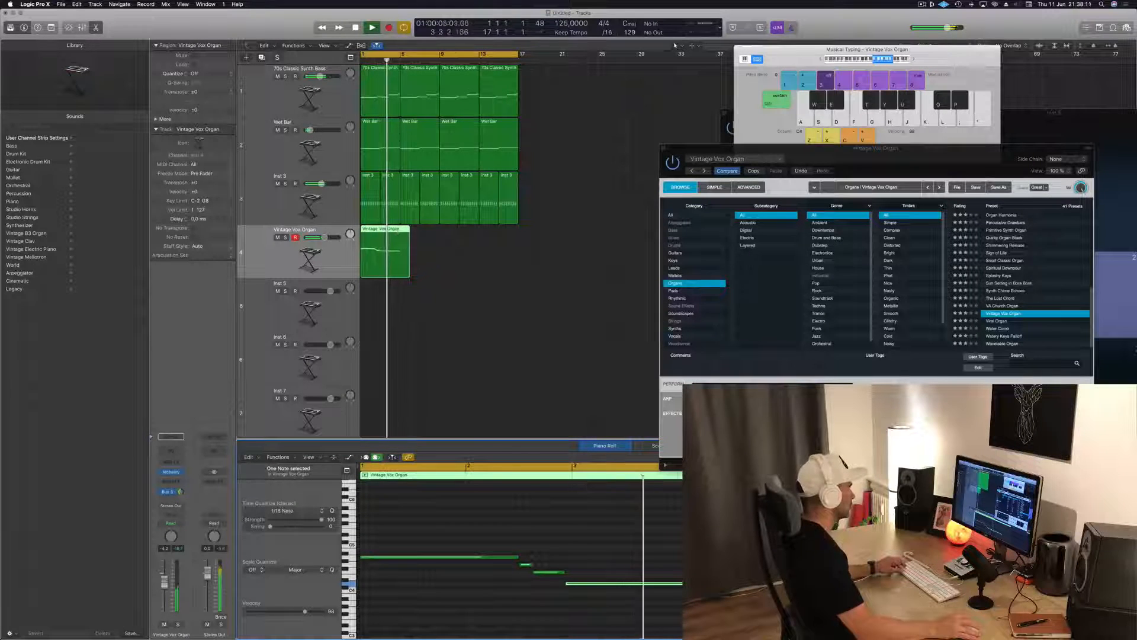
Trim the Vintage Vox Organ region to four bars so it ends at bar 5
left_click_drag(412, 279, 401, 266)
left_click(405, 249)
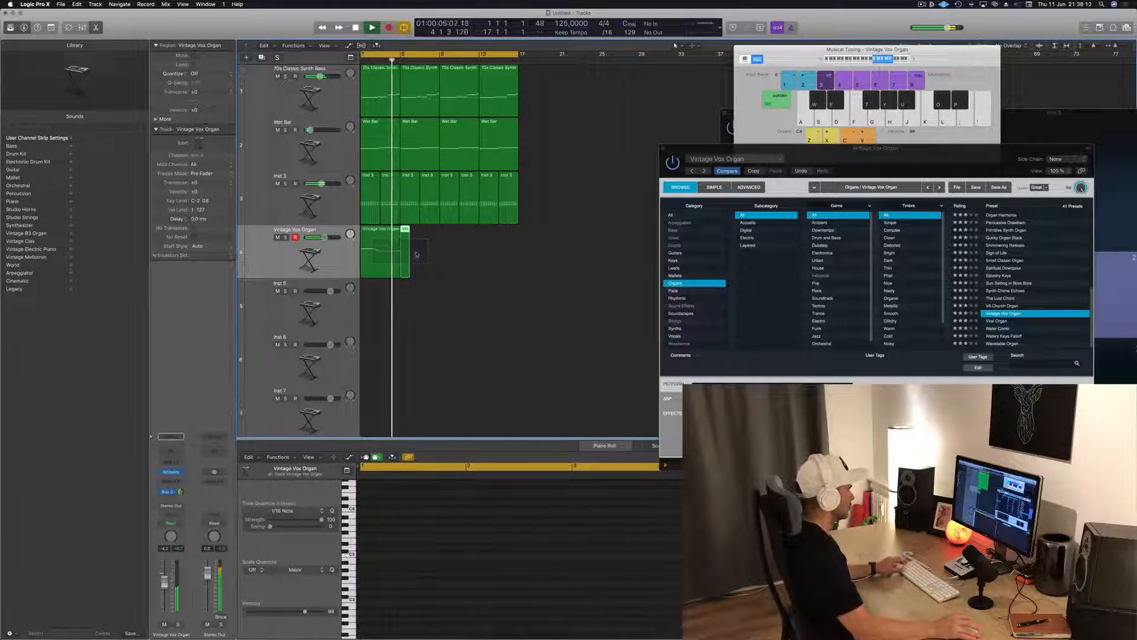
left_click(377, 234)
Copy the four-bar organ region along its track until it fills the sixteen-bar loop
scroll(420, 238, "left", 10)
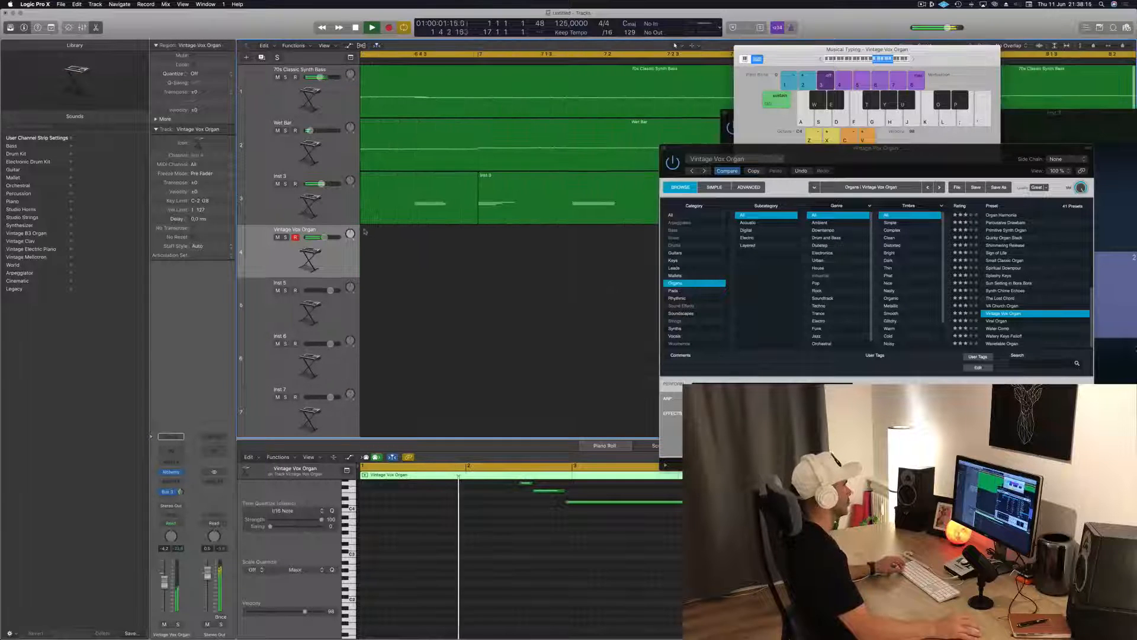
scroll(461, 265, "right", 10)
scroll(460, 264, "down", 4)
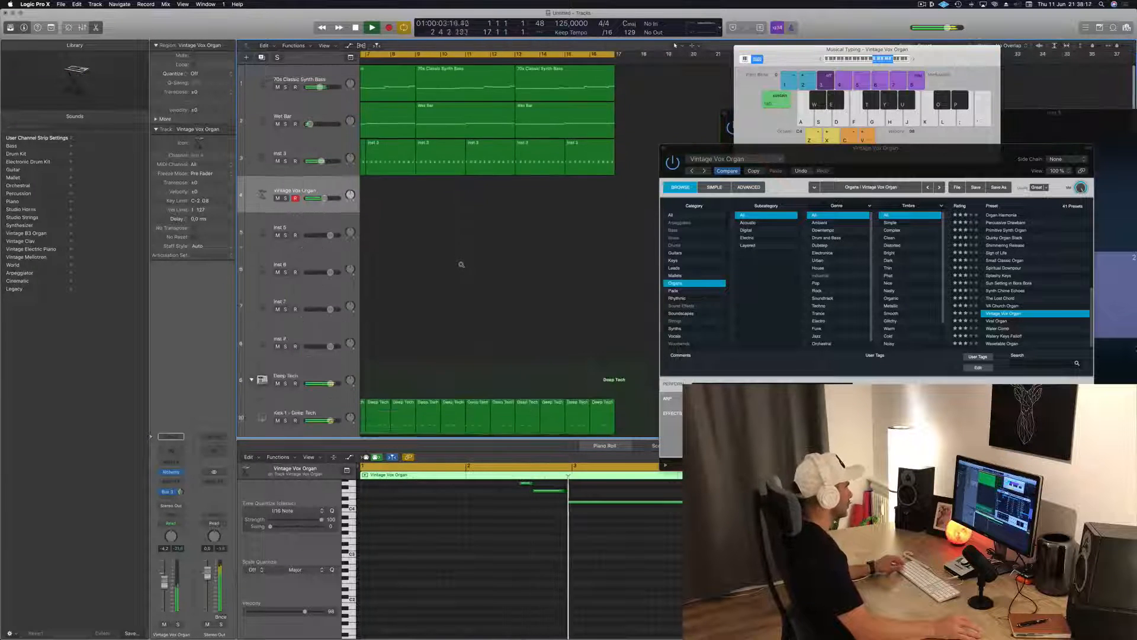
scroll(456, 264, "down", 3)
scroll(415, 237, "up", 3)
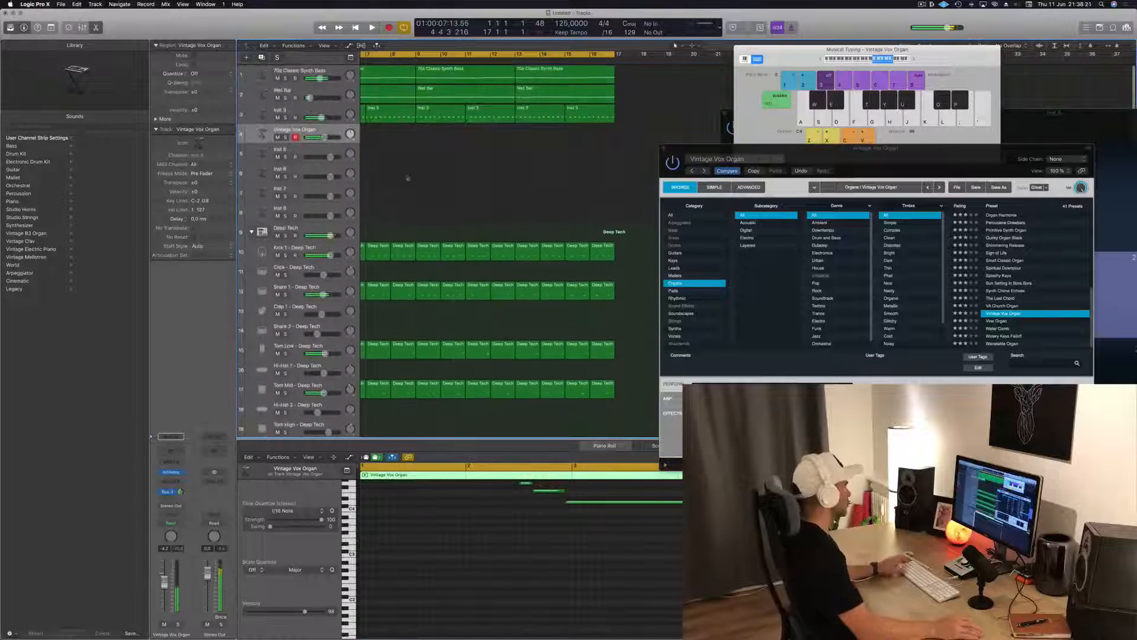
key("space")
key("space")
scroll(421, 182, "left", 5)
left_click_drag(406, 128, 375, 130)
scroll(505, 128, "left", 5)
key("super+r")
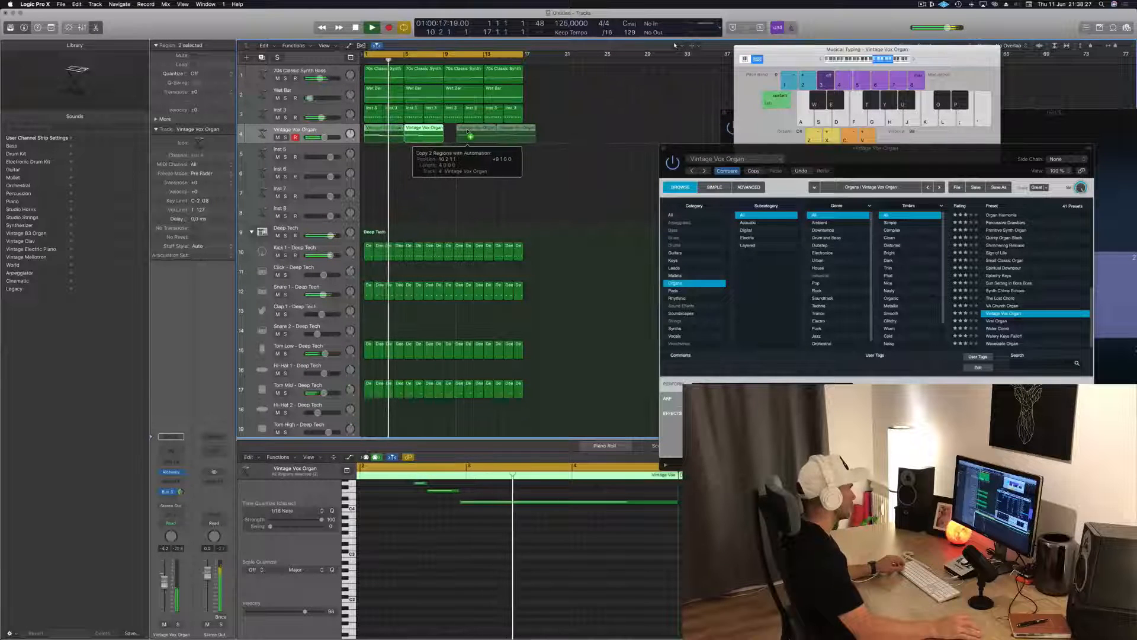
Move the start of the long final note slightly later in the first organ region's Piano Roll
left_click(373, 129)
key("space")
key("space")
scroll(567, 552, "up", 5)
scroll(533, 555, "down", 2)
scroll(557, 551, "right", 5)
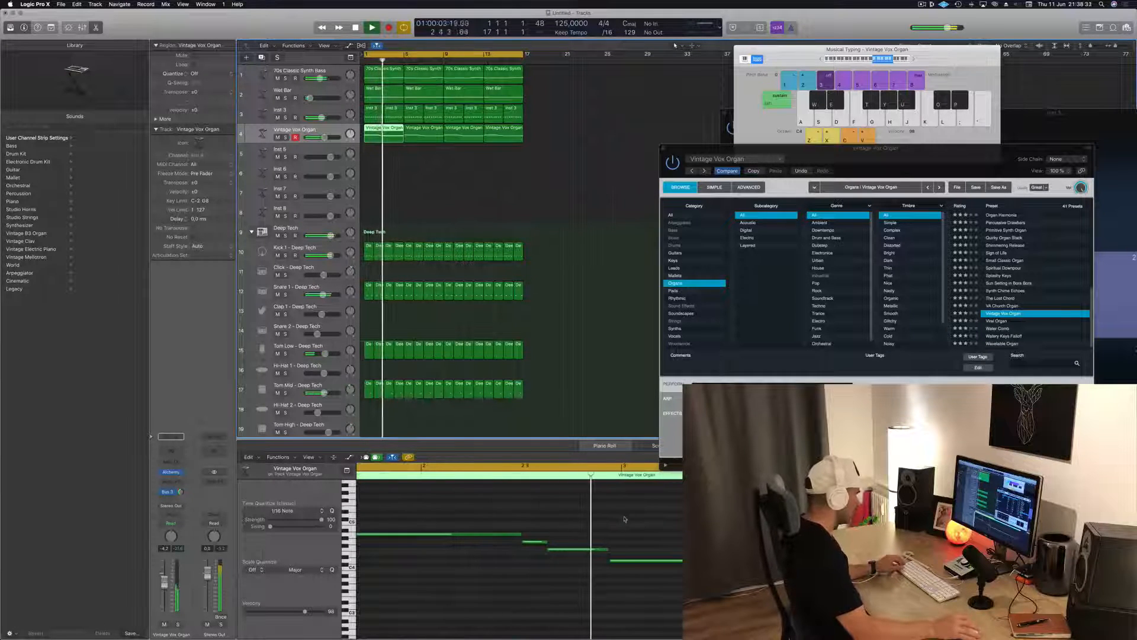
scroll(612, 556, "left", 4)
left_click(632, 563)
key("space")
key("space")
scroll(680, 551, "left", 2)
key("space")
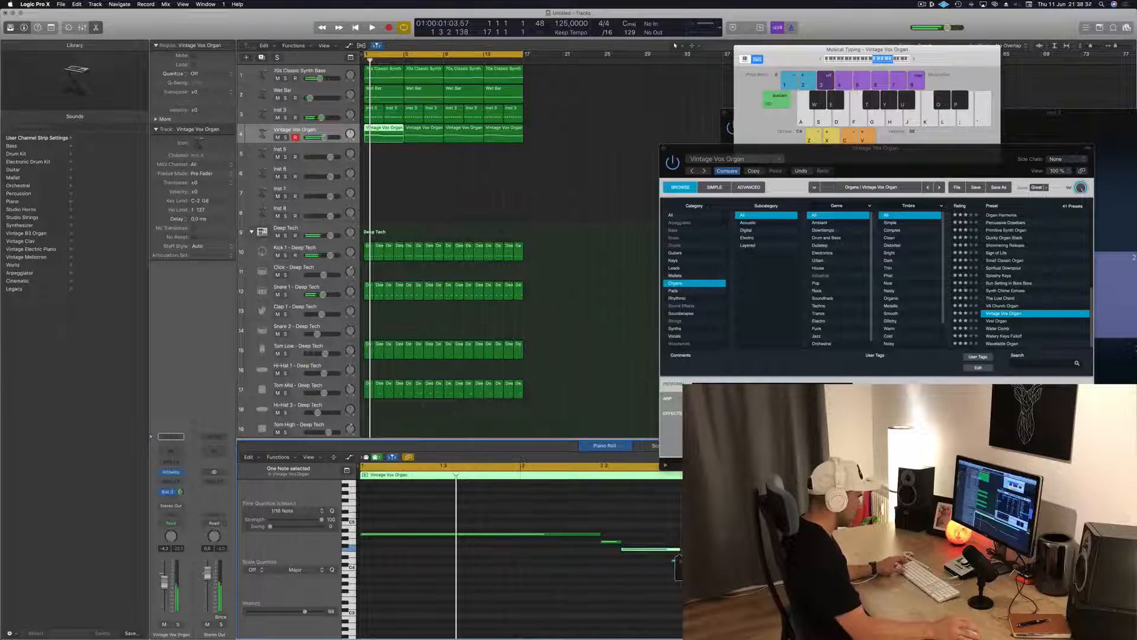
left_click_drag(676, 560, 686, 560)
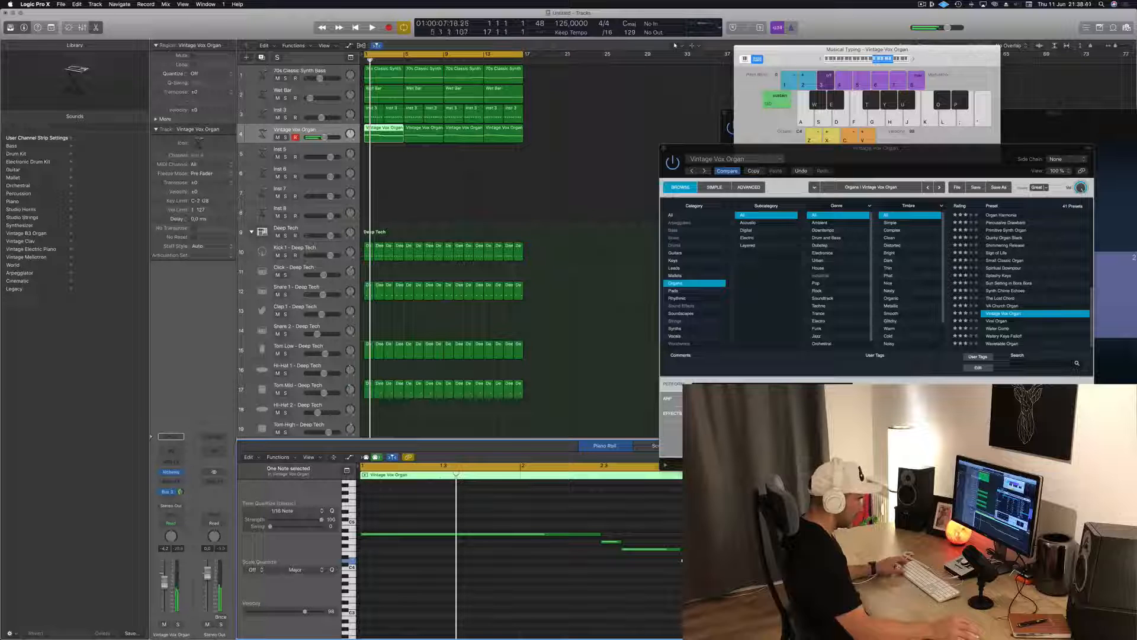
Delete the later Vintage Vox Organ regions and refill the sixteen-bar loop with copies of the edited first region
left_click_drag(429, 157, 566, 134)
key("Delete")
key("space")
left_click(376, 136)
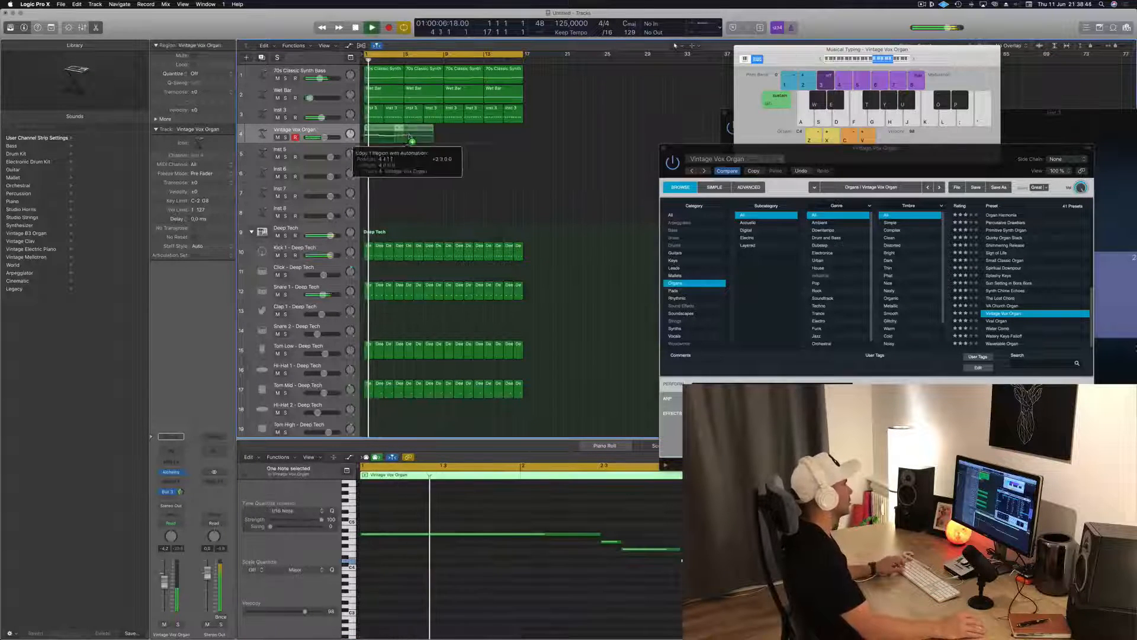
key("super+r")
left_click_drag(392, 135, 472, 137)
scroll(478, 165, "left", 2)
scroll(478, 165, "left", 2)
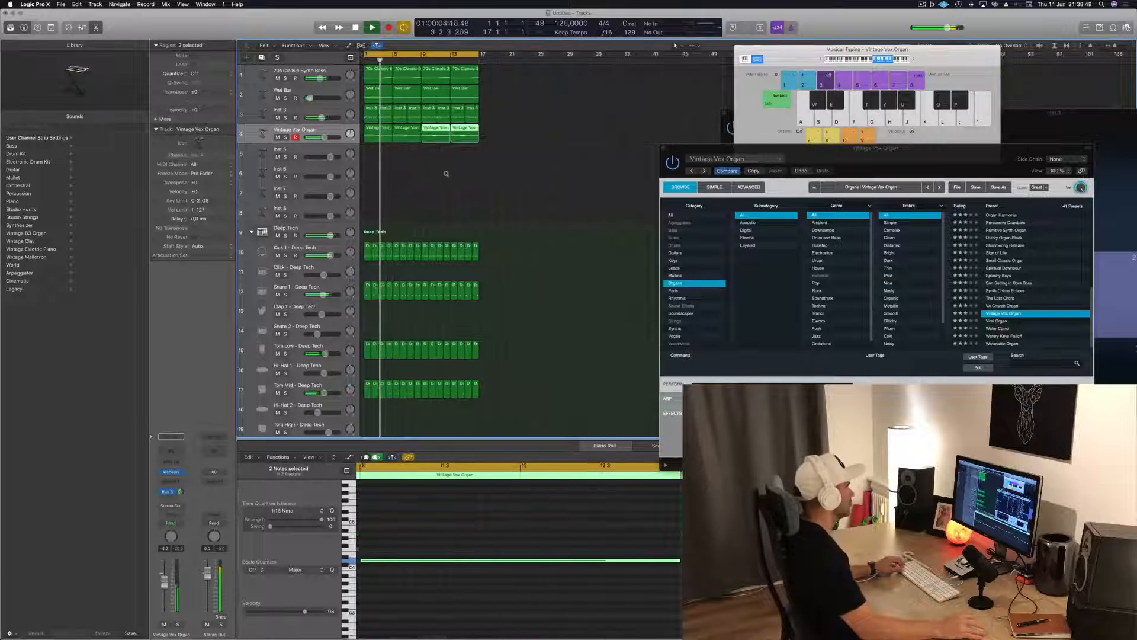
left_click(378, 135)
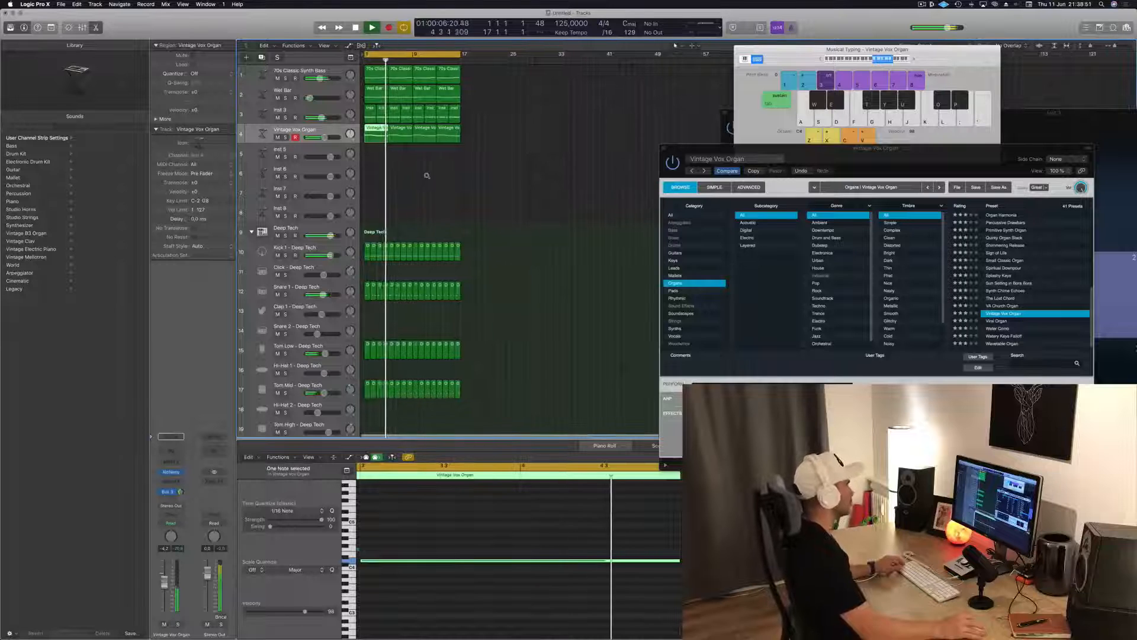
scroll(434, 175, "right", 4)
scroll(444, 178, "left", 1)
Adjust the Vintage Vox Organ's send level to the Bus 3 reverb while the loop plays
left_click(331, 132)
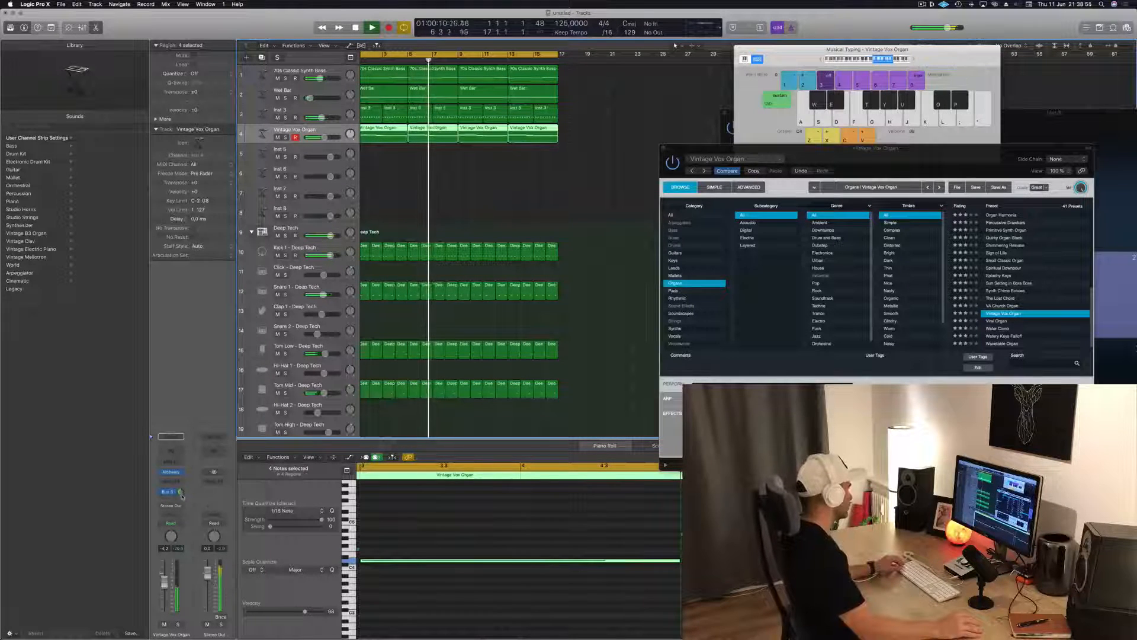
left_click(180, 491)
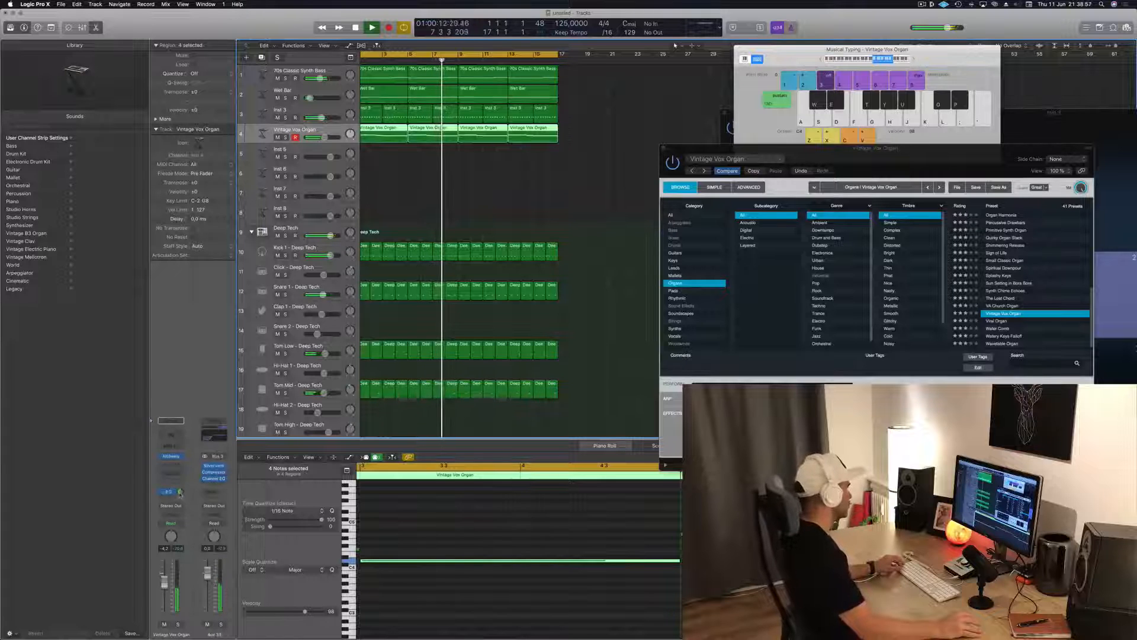
scroll(399, 165, "left", 1)
Save the project as Episode 110 GUYS! in the Logic folder and resume playback of the loop
key("super+s")
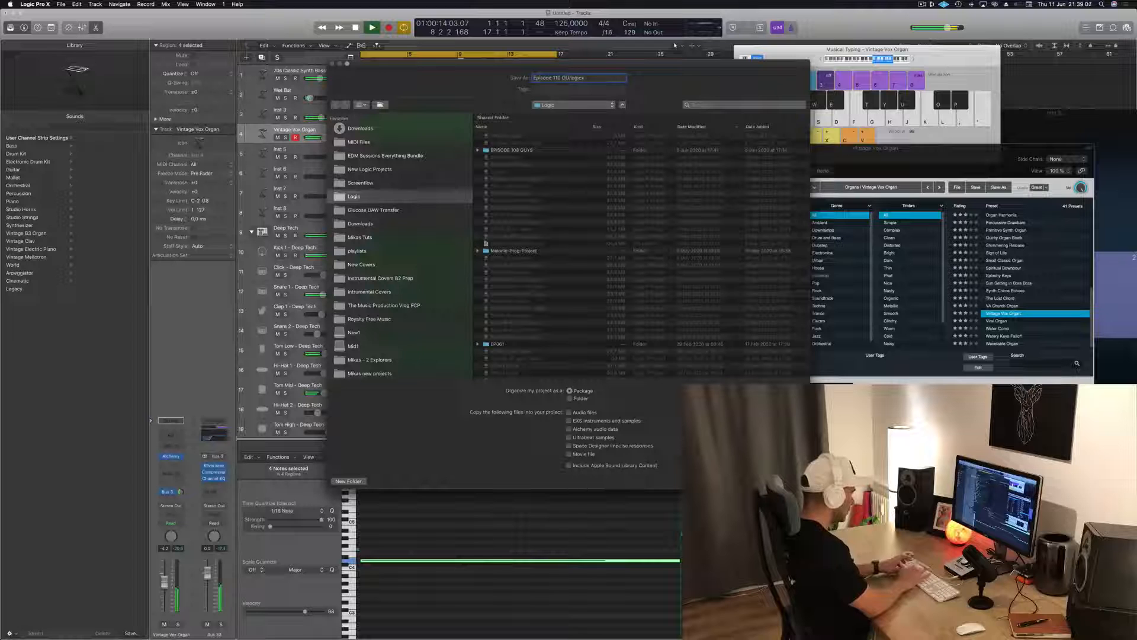
key("Return")
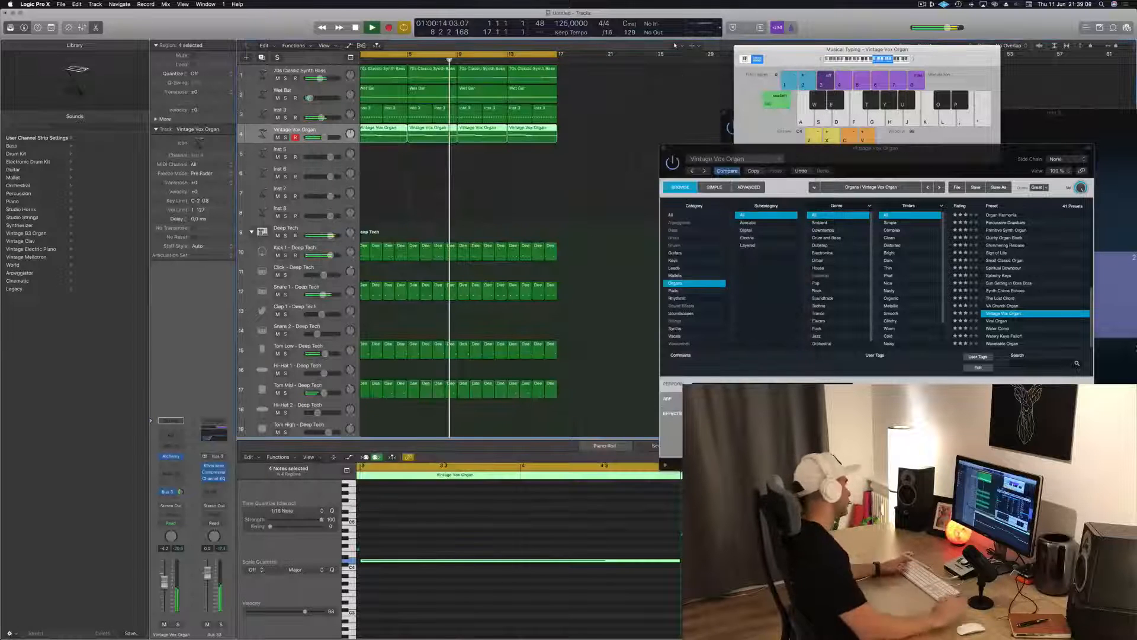
key("space")
Deselect the organ regions and move the Vintage Vox Organ plug-in window aside to uncover more of the arrangement
left_click(447, 186)
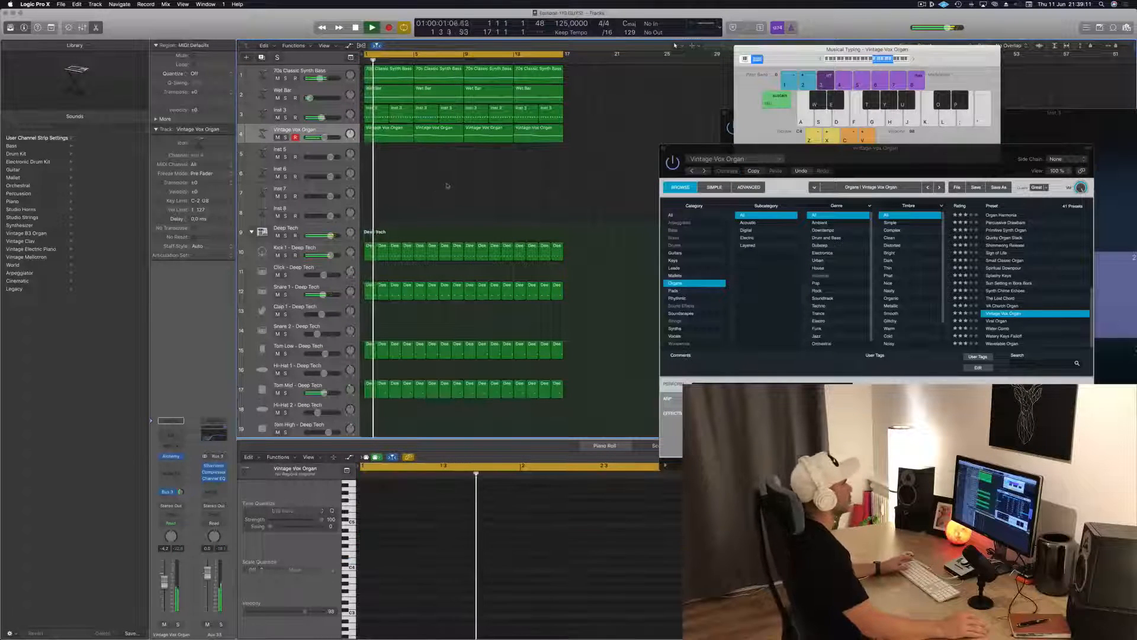
left_click_drag(746, 149, 828, 124)
scroll(430, 215, "left", 5)
scroll(450, 205, "right", 3)
scroll(459, 198, "left", 1)
scroll(419, 181, "right", 2)
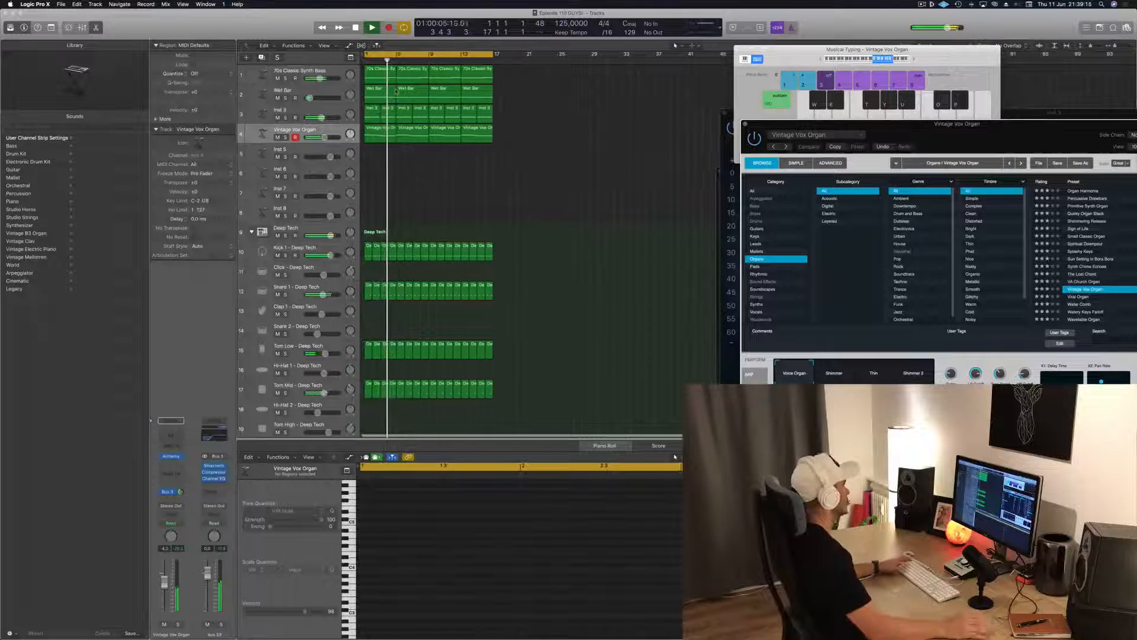
Raise the Wet Bar track's volume slightly while playing the loop from the start
left_click(318, 87)
key("Return")
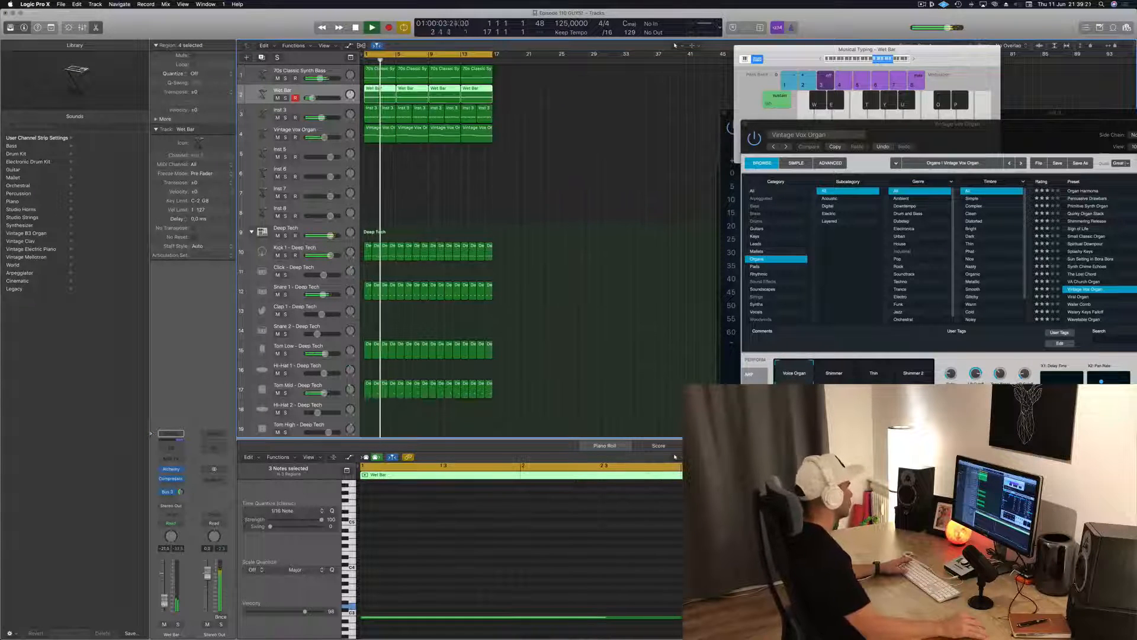
Add a Channel EQ to the Vintage Vox Organ track and set its low cut to 290 Hz
left_click(266, 136)
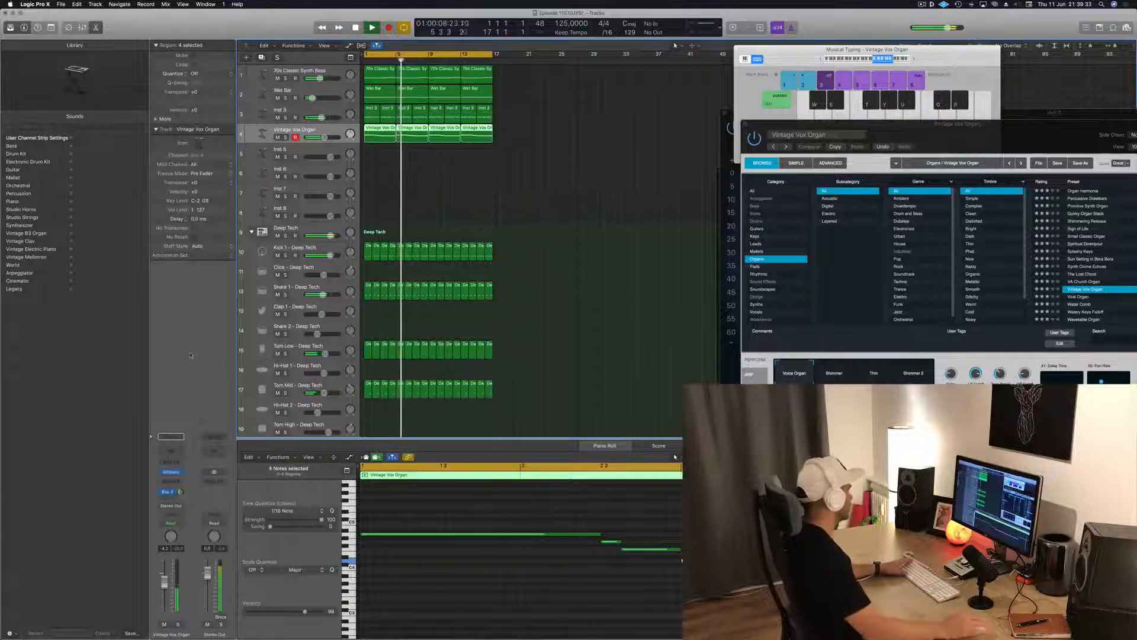
key("Return")
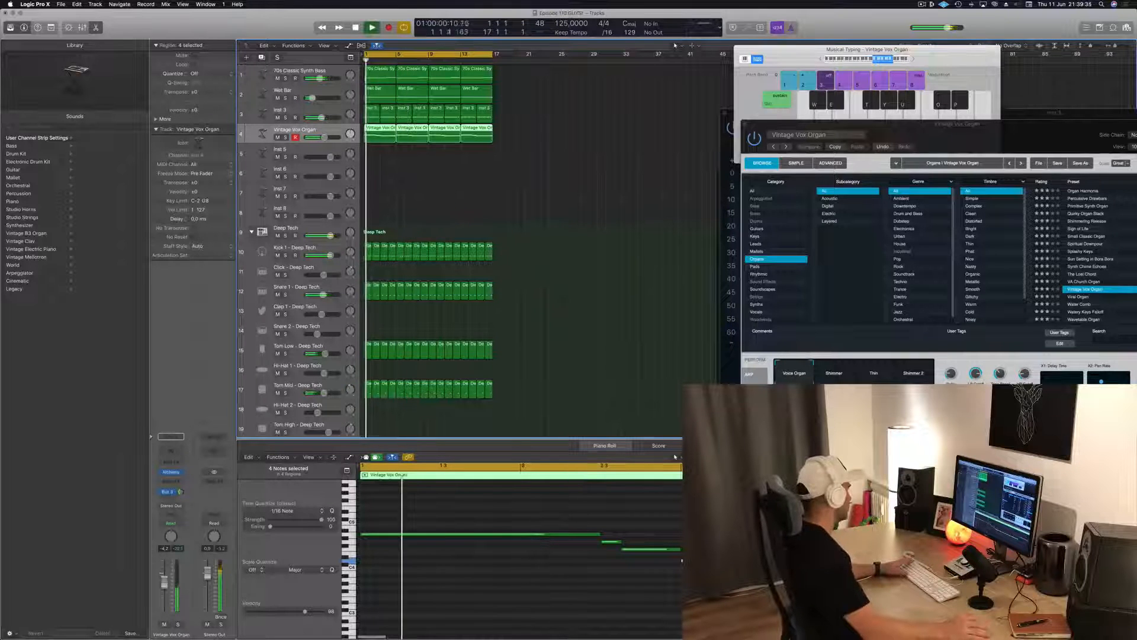
left_click(174, 455)
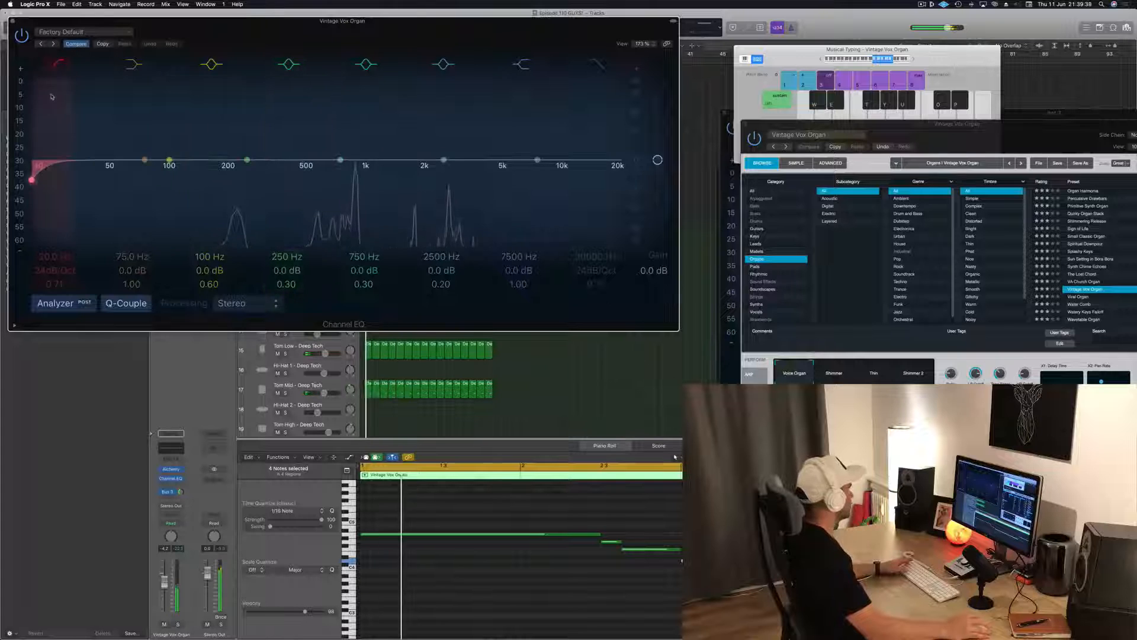
left_click_drag(127, 179, 356, 179)
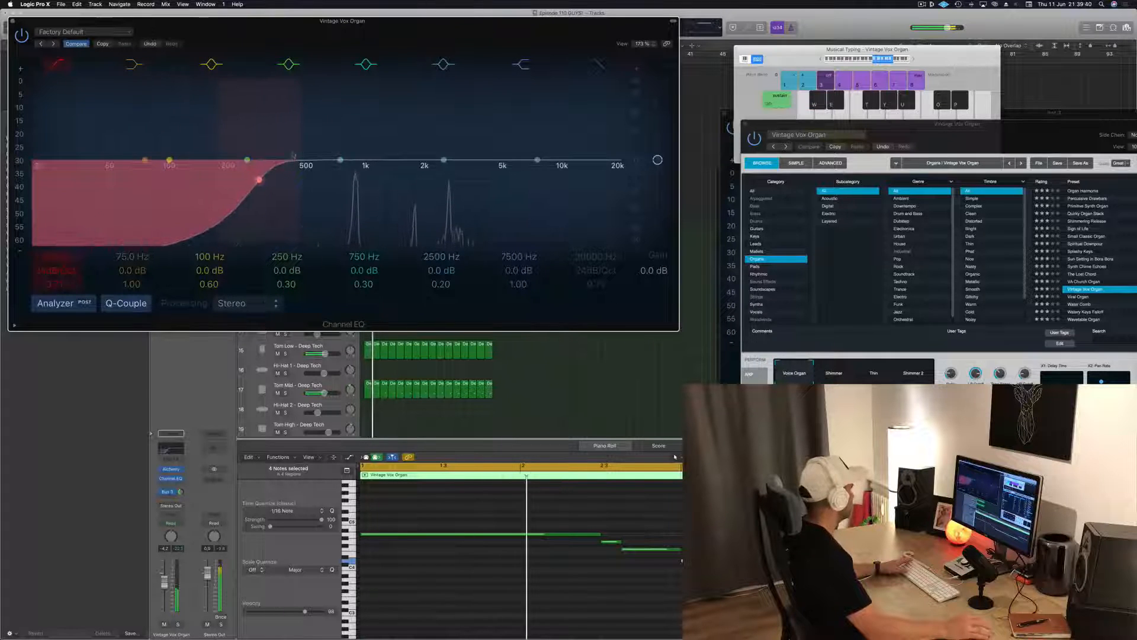
left_click(11, 21)
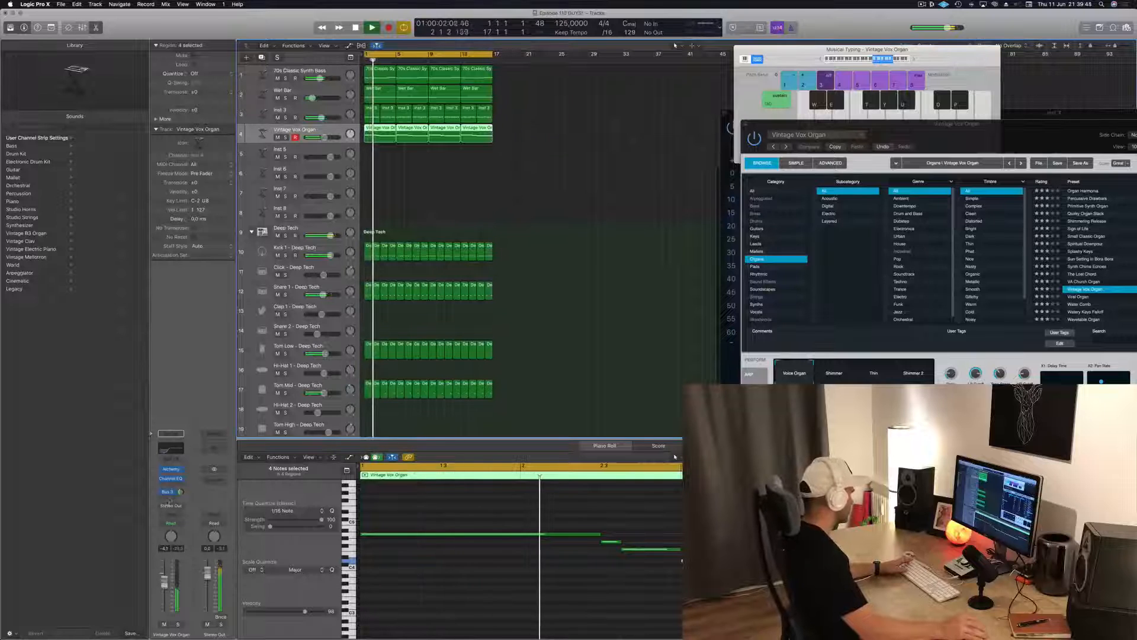
Readjust the Vintage Vox Organ's Bus 3 reverb send and lower the track's volume slightly
left_click(167, 493)
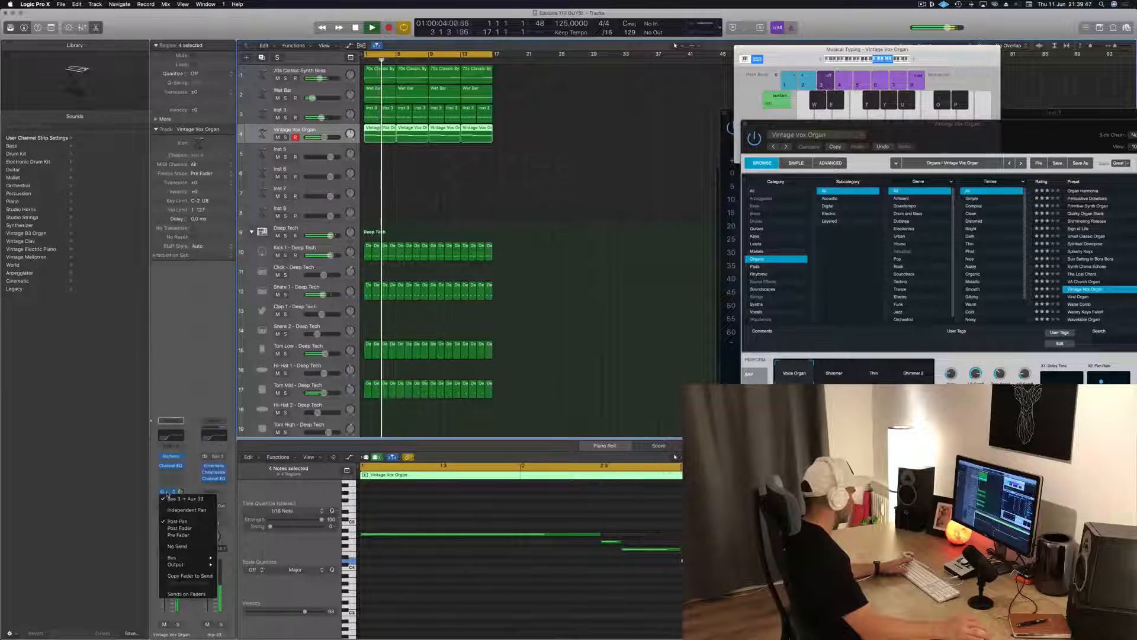
left_click(180, 491)
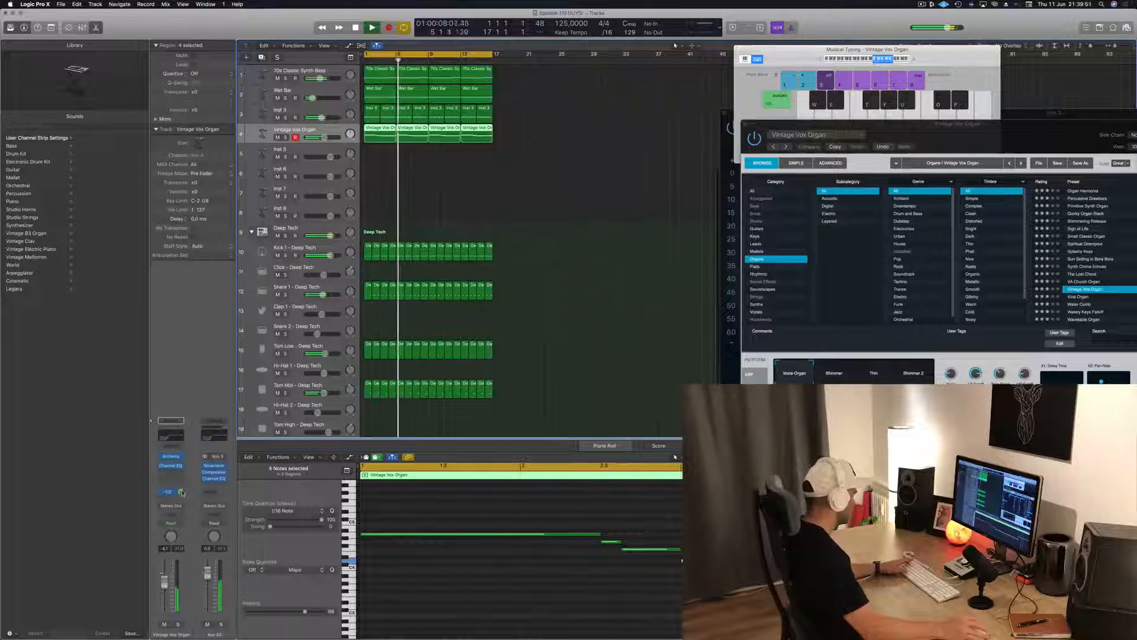
left_click_drag(182, 495, 182, 492)
left_click_drag(165, 584, 165, 589)
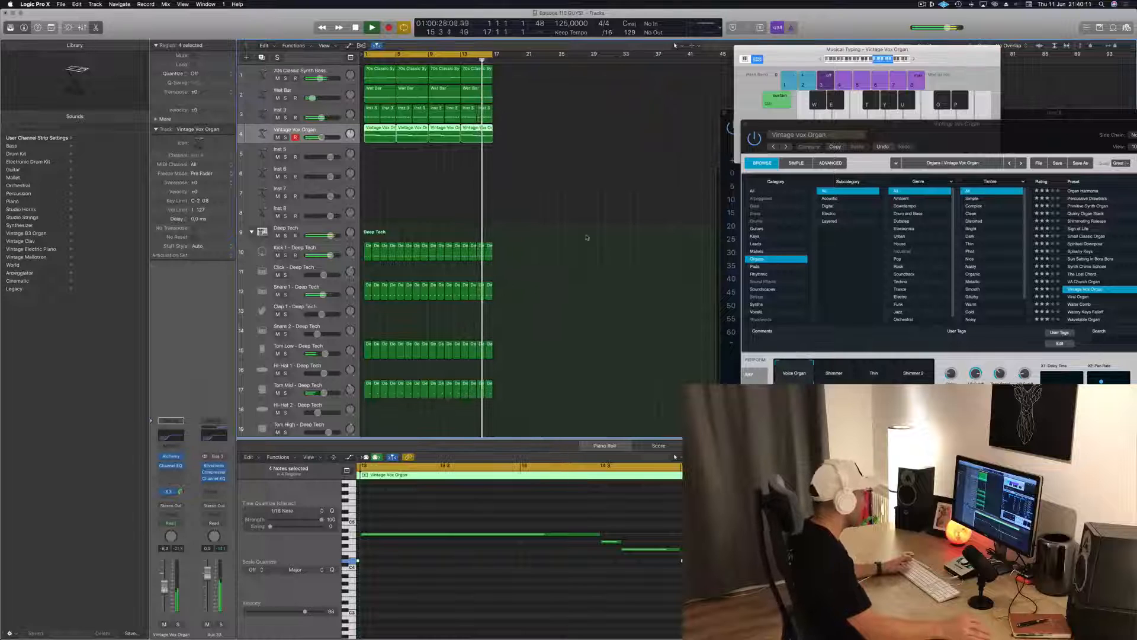
left_click(426, 227)
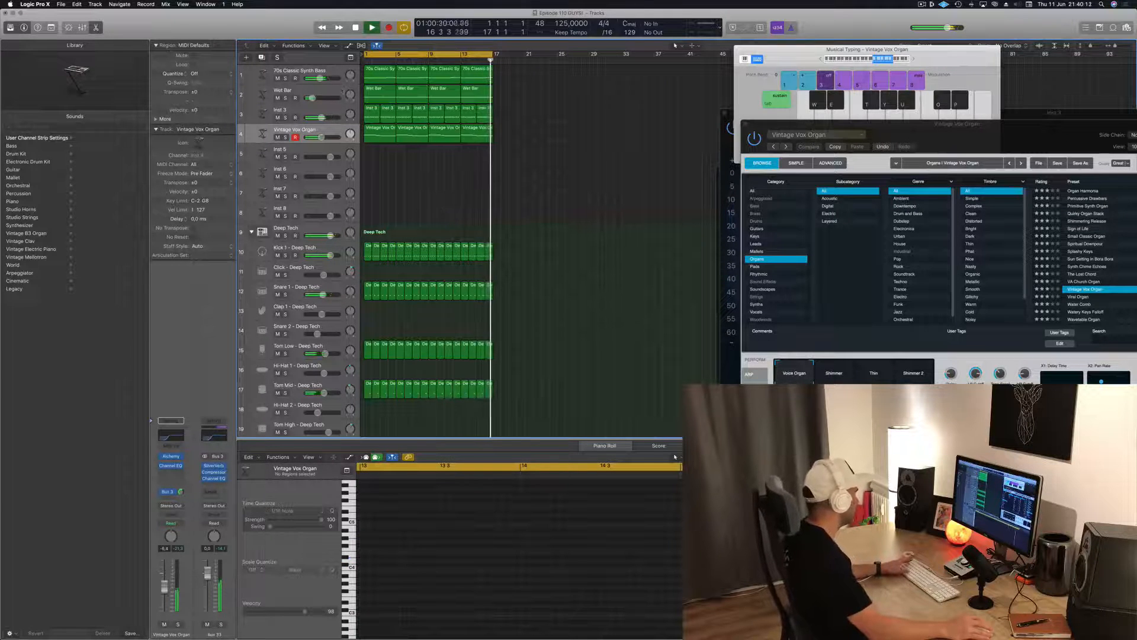
Adjust the Wet Bar track's reverb send and lower its fader to about -23 dB
left_click(342, 91)
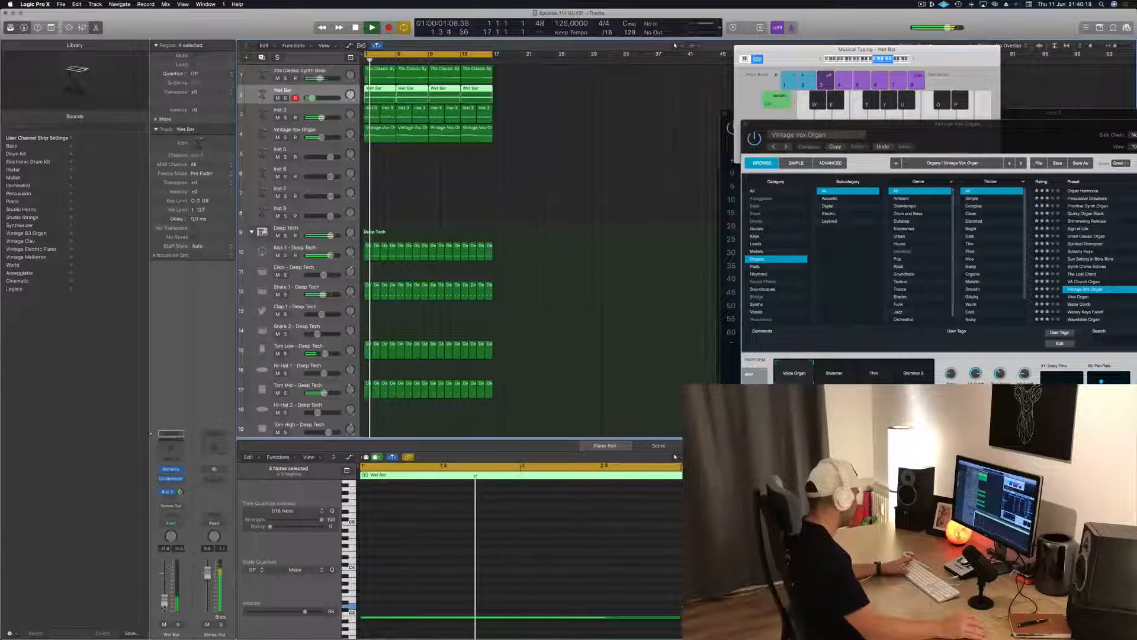
left_click(181, 491)
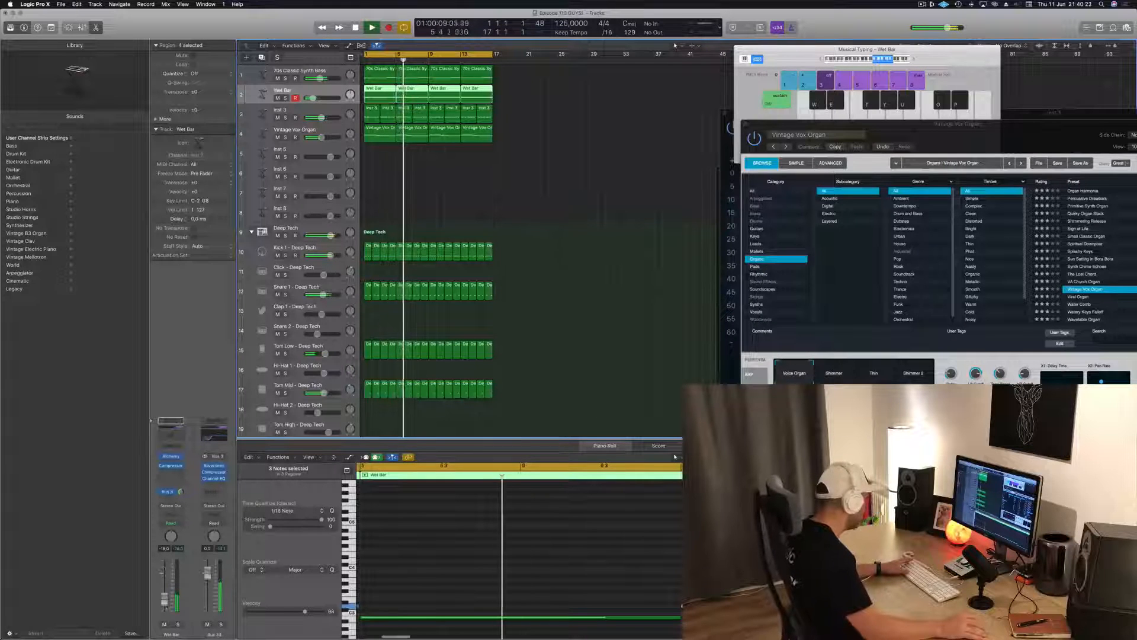
left_click_drag(165, 601, 166, 605)
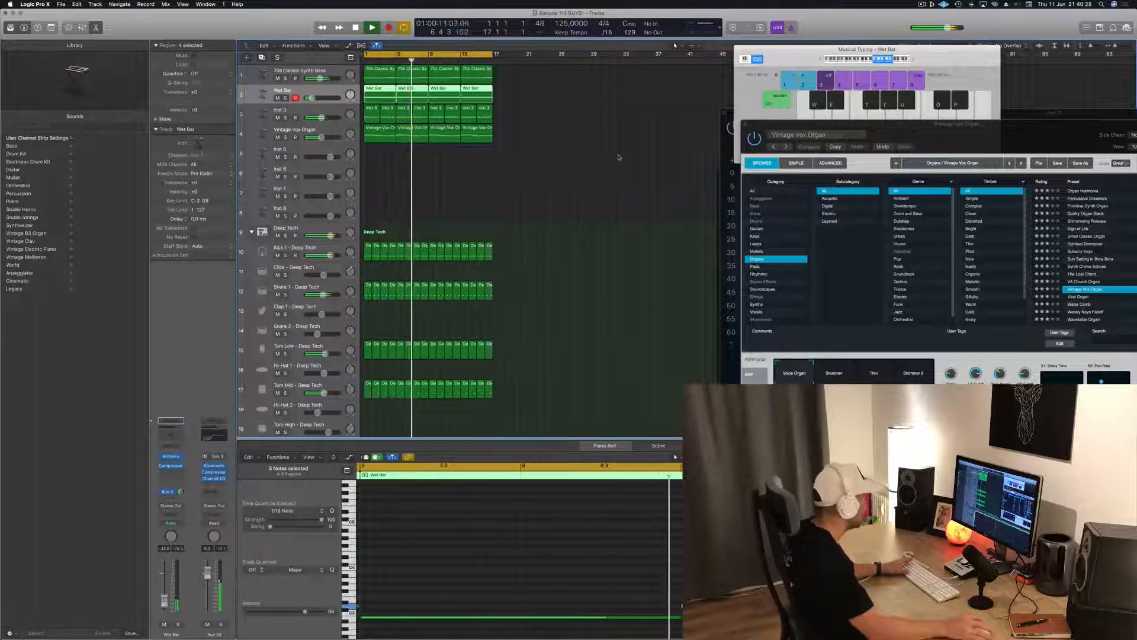
left_click(533, 165)
Duplicate the 70s Classic Synth Bass track and copy the first Inst 3 region onto the new track at bar 1
left_click(313, 150)
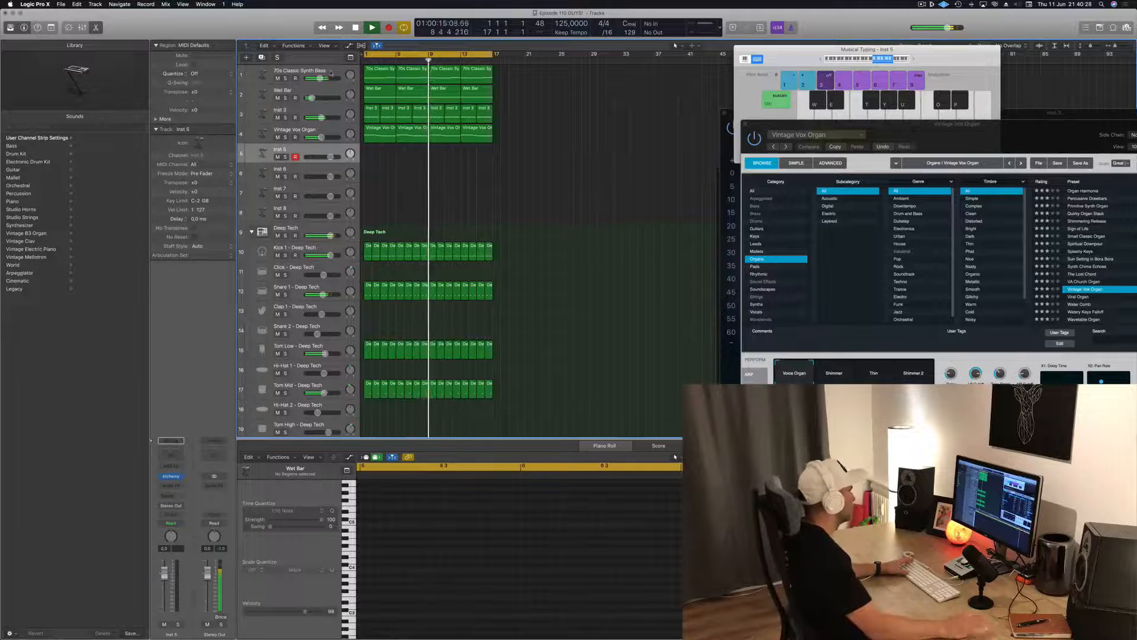
left_click(314, 69)
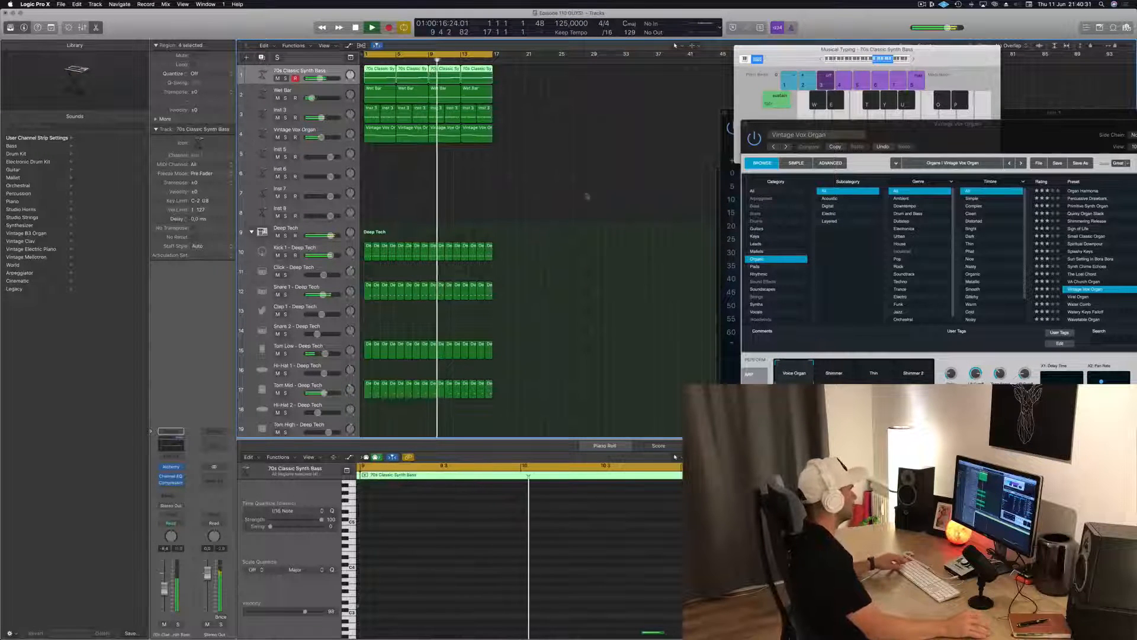
key("super+d")
left_click(379, 153)
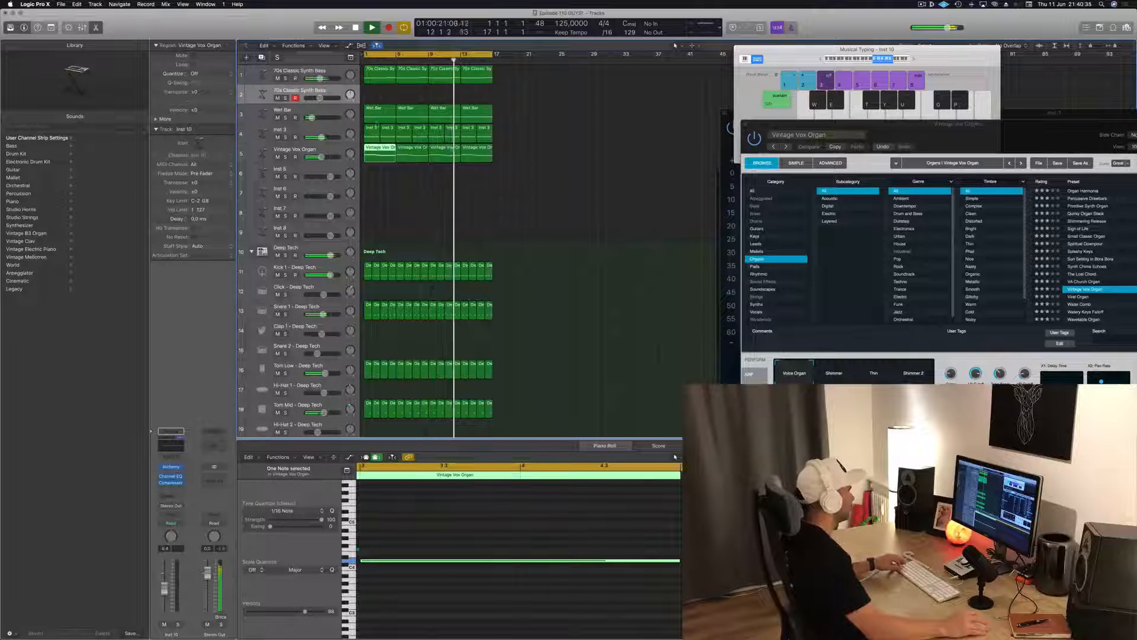
left_click(365, 135)
left_click_drag(373, 128, 338, 93)
key("space")
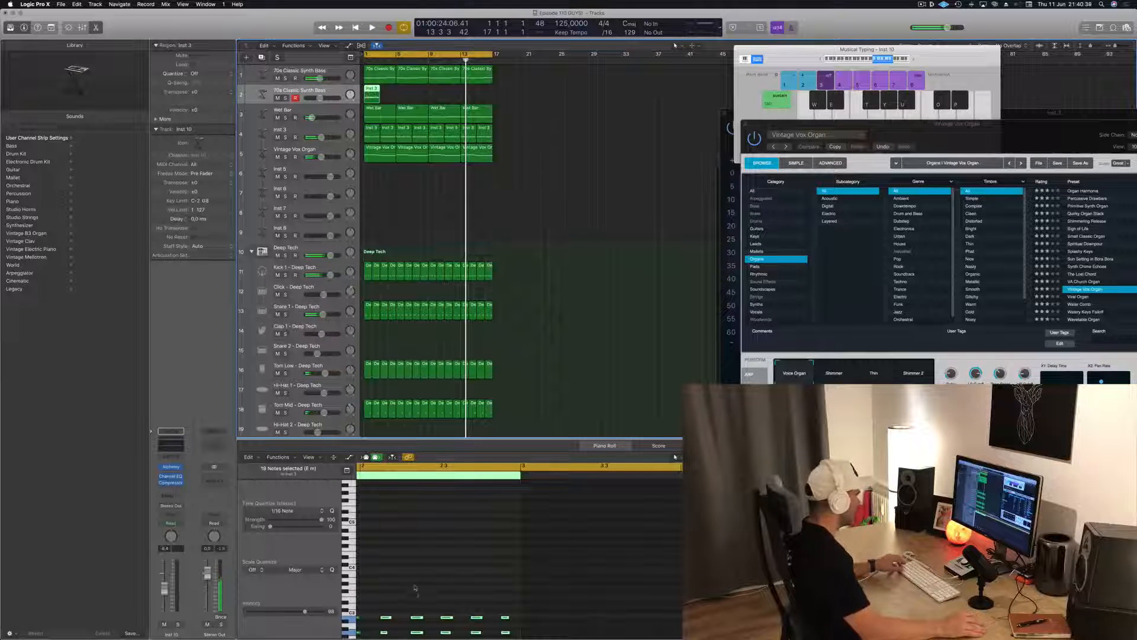
Delete the upper two rows of notes in the copied Inst 3 region, keeping the lowest row, and play the loop
scroll(416, 589, "down", 3)
scroll(383, 576, "down", 3)
scroll(373, 550, "left", 4)
scroll(375, 546, "right", 1)
left_click(538, 536)
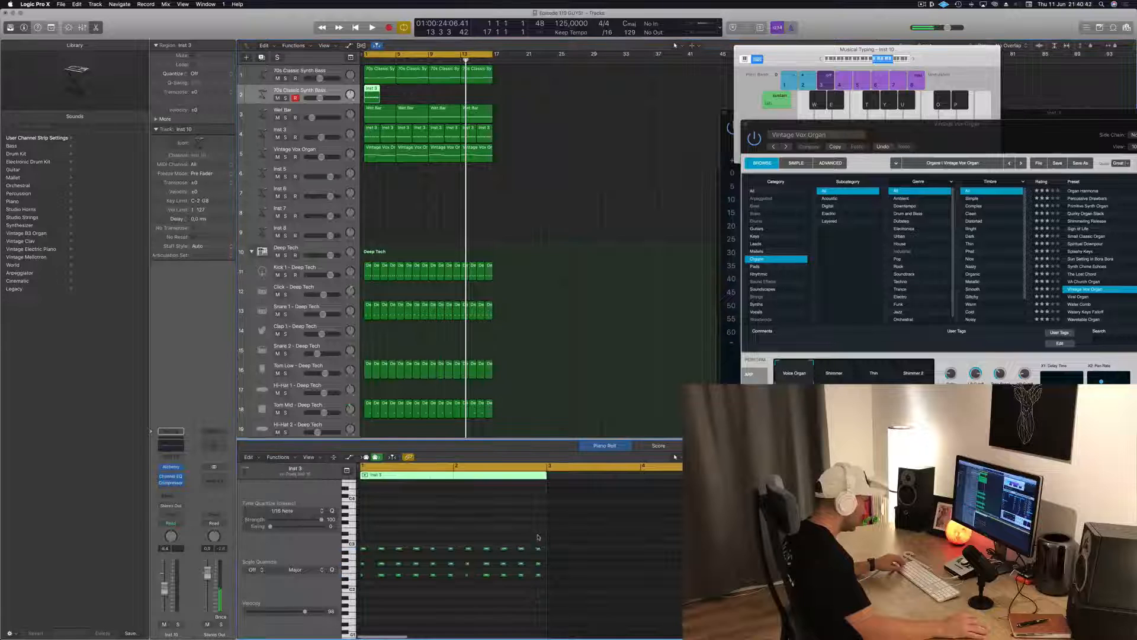
left_click_drag(539, 564, 433, 570)
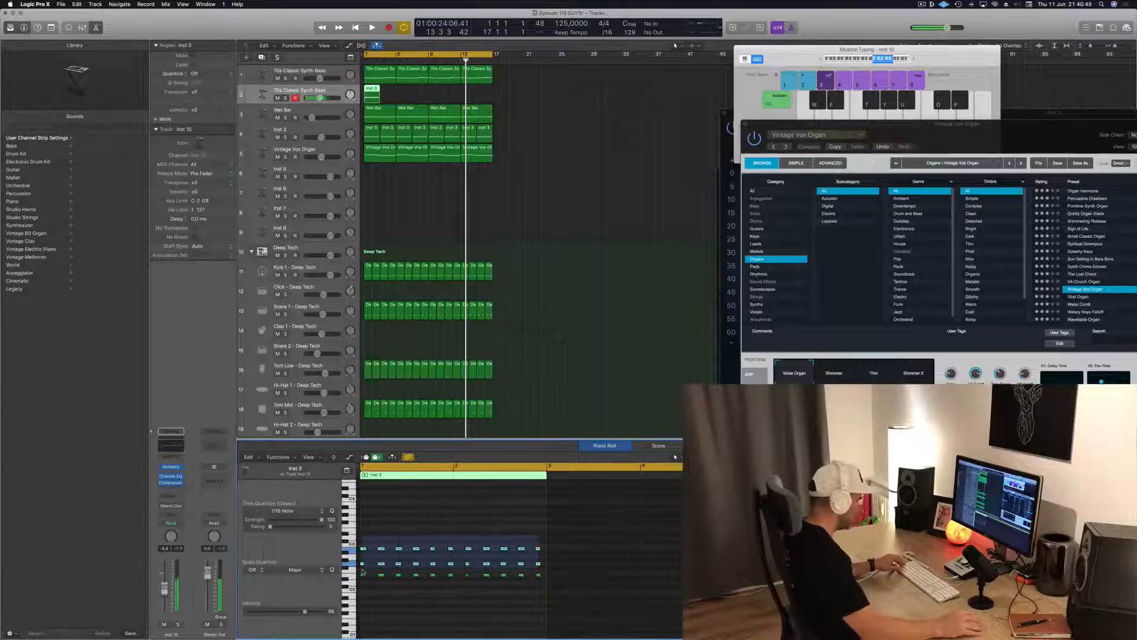
key("Delete")
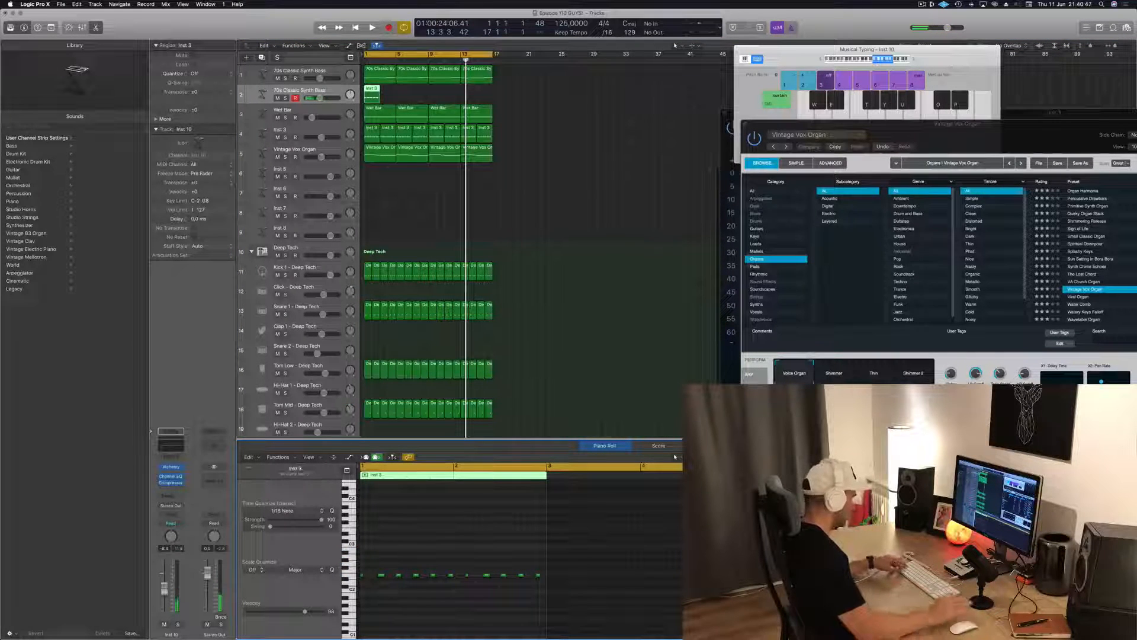
key("super+a")
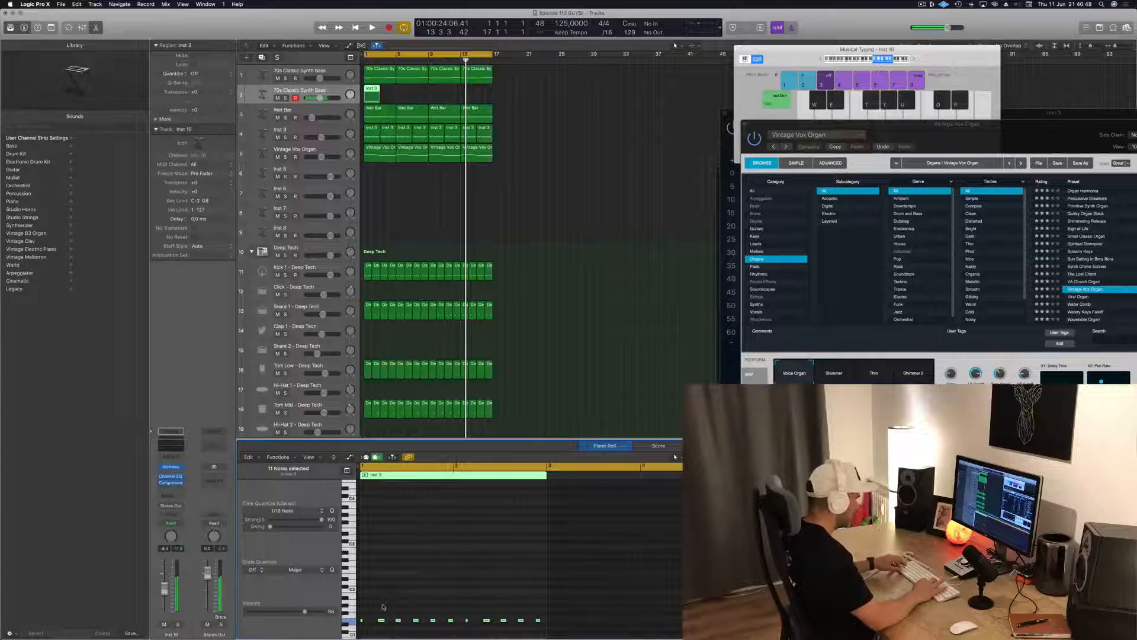
key("space")
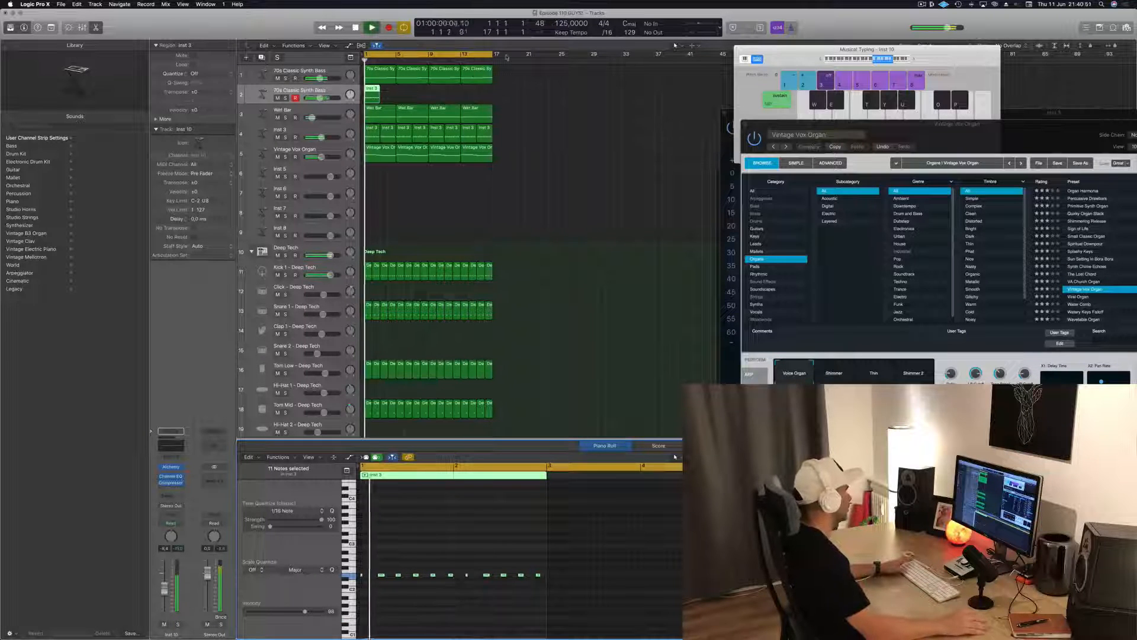
mouse_move(372, 96)
left_mouse_down()
mouse_move(431, 98)
mouse_move(374, 94)
left_mouse_up()
left_click_drag(487, 97, 391, 99)
key("Delete")
Split the first 70s Classic Synth Bass region at bar 3, also splitting the notes that cross the cut
left_click(385, 78)
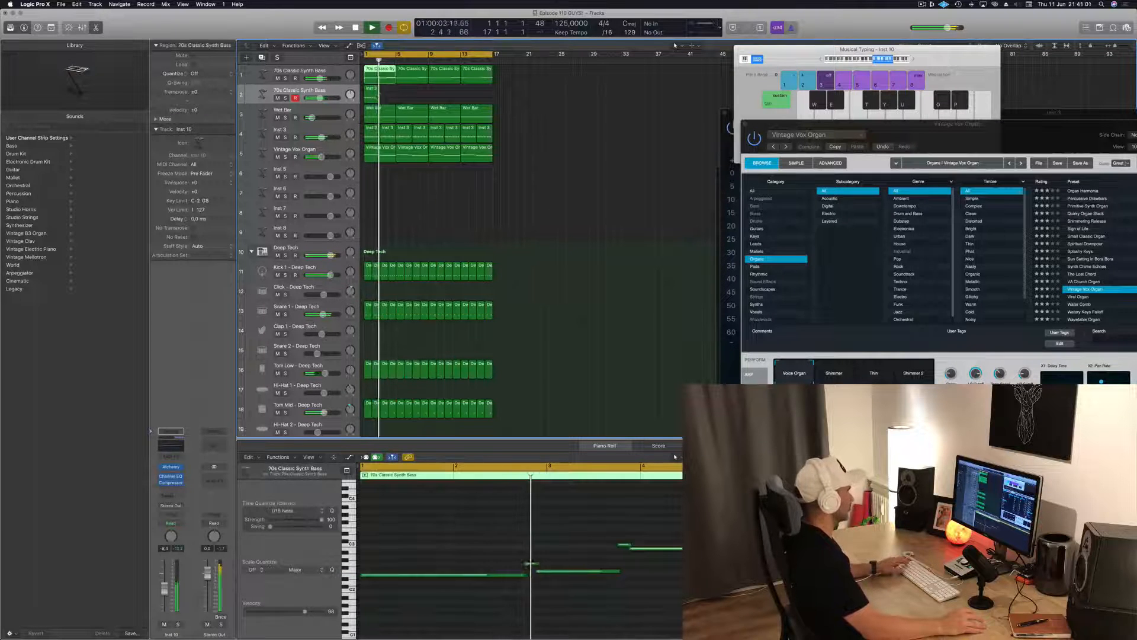
left_click(372, 92)
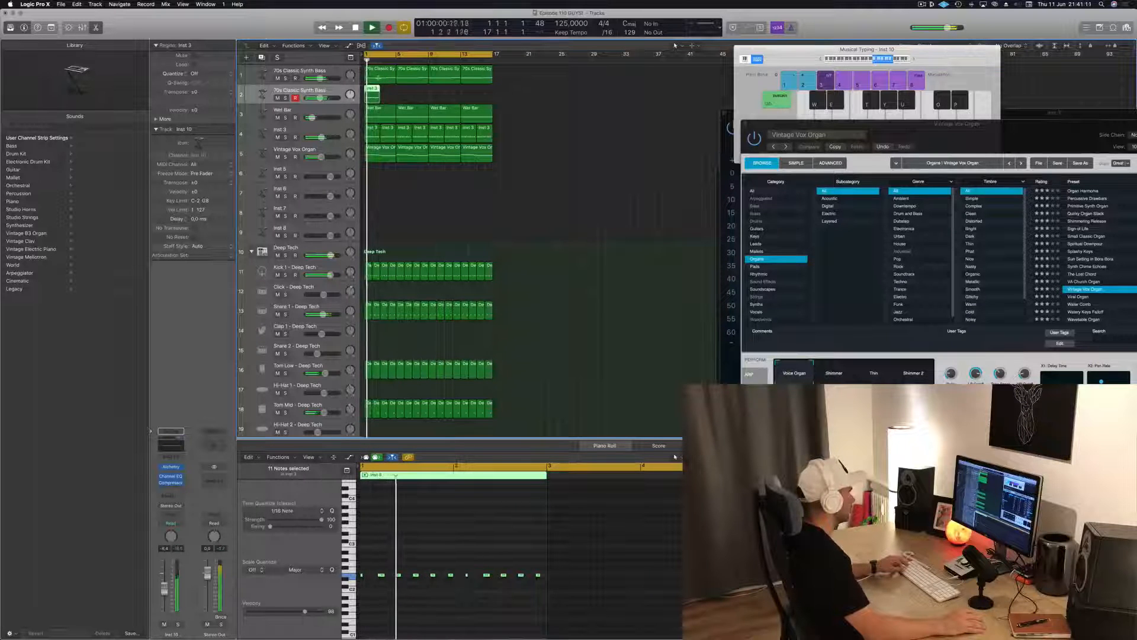
left_click_drag(379, 77, 389, 76)
left_click(389, 75)
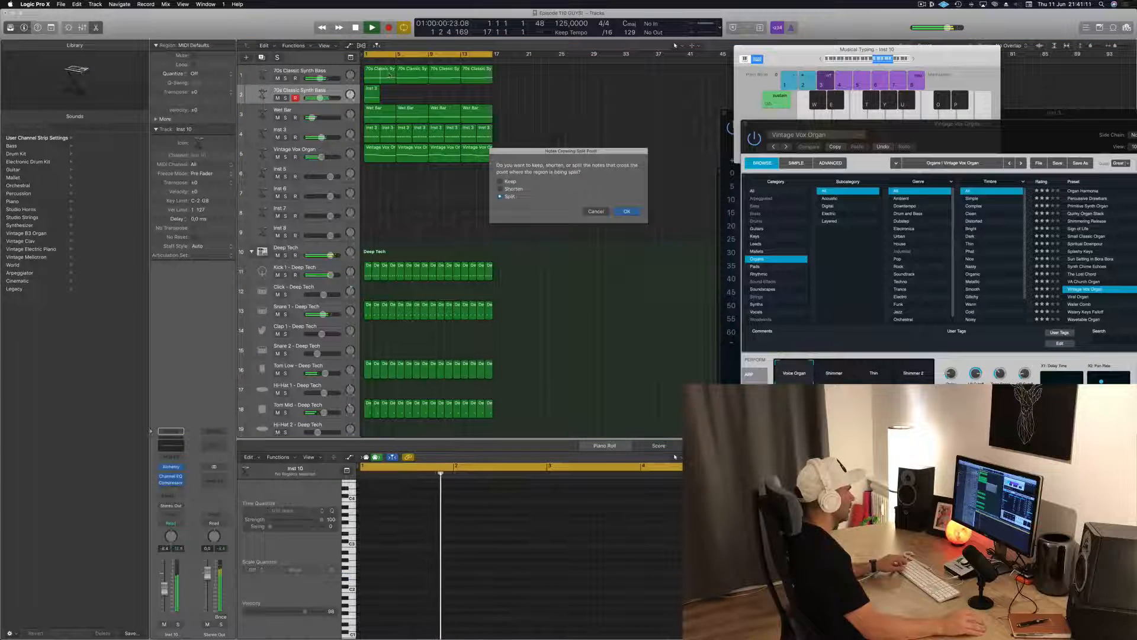
left_click(625, 212)
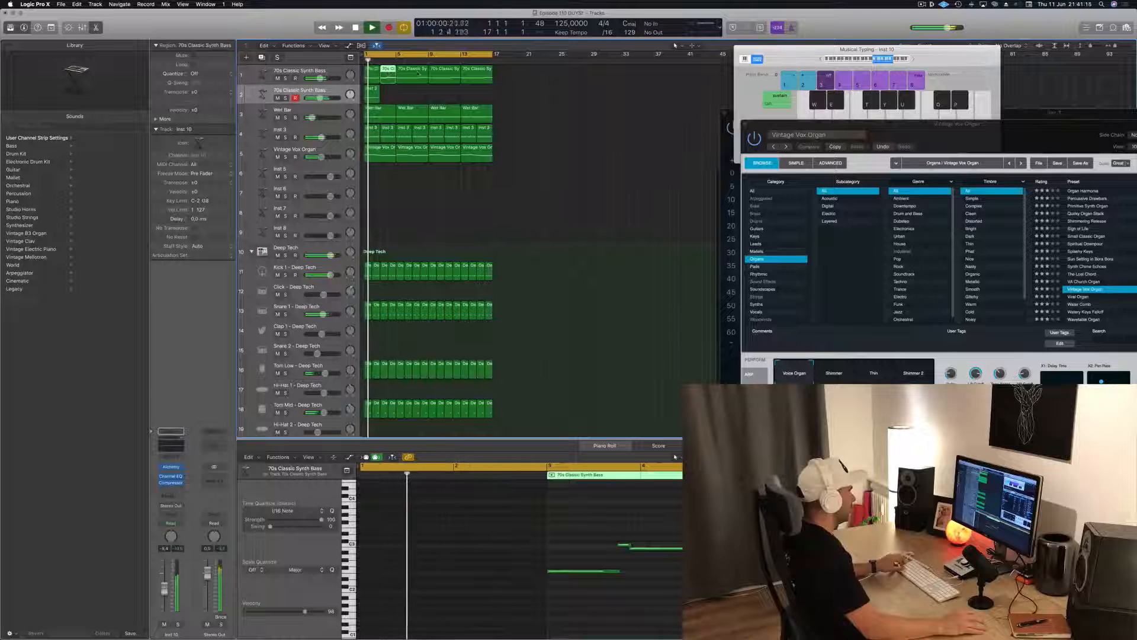
Undo the split of the first bass region and split the last 70s Classic Synth Bass region at bar 15, including the crossing notes
key("super+z")
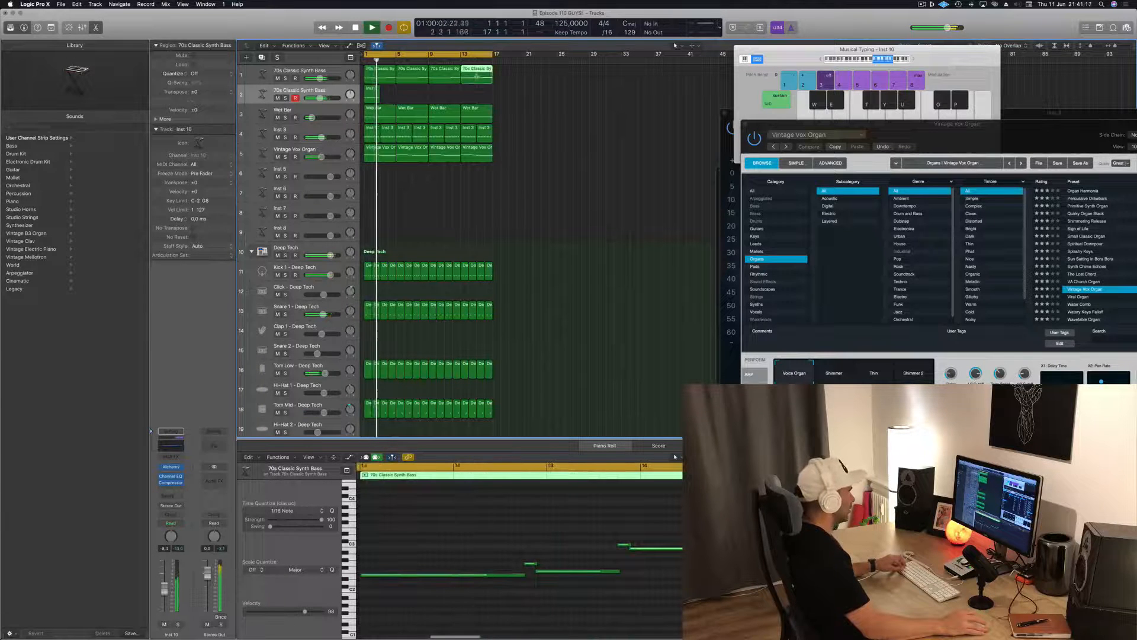
left_click(477, 75)
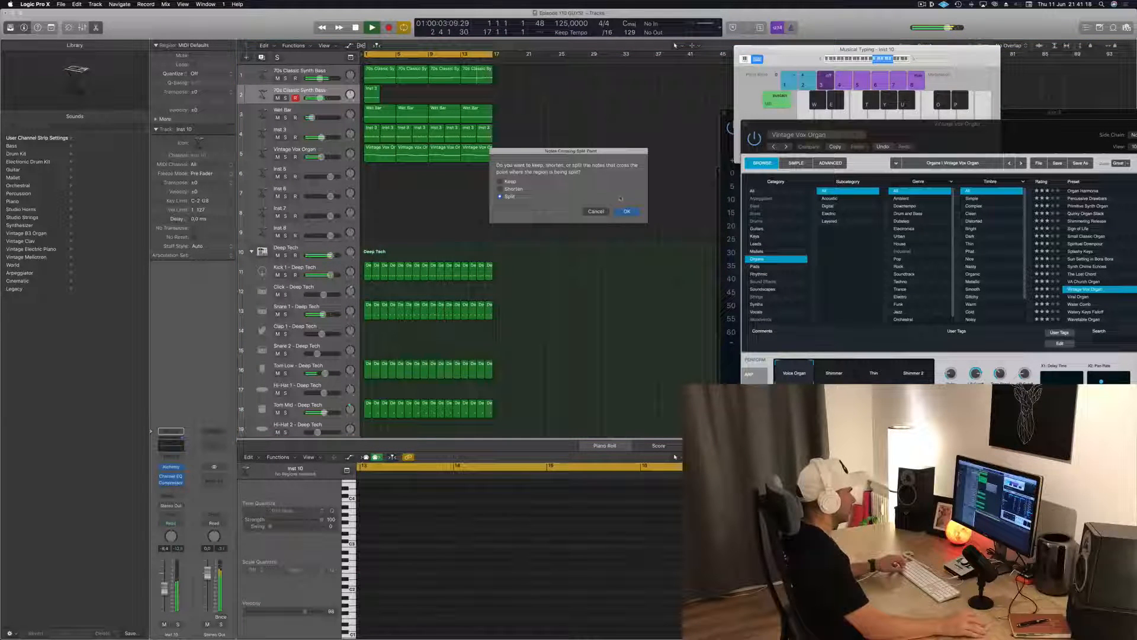
left_click(626, 212)
Copy the split-off end of the last bass region onto the second 70s Classic Synth Bass track at bar 3
left_click_drag(487, 69, 372, 91)
scroll(542, 563, "down", 2)
key("space")
scroll(528, 590, "up", 3)
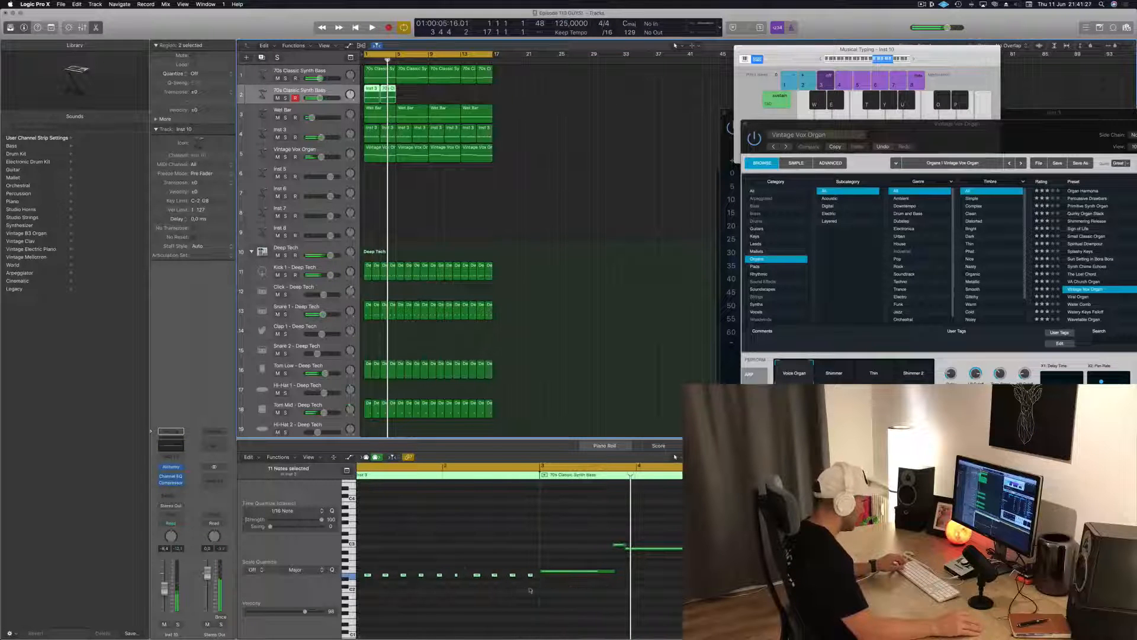
Replace the long low note in the copied region at bar 3 with short notes taken from the Inst 3 pattern
scroll(415, 573, "left", 2)
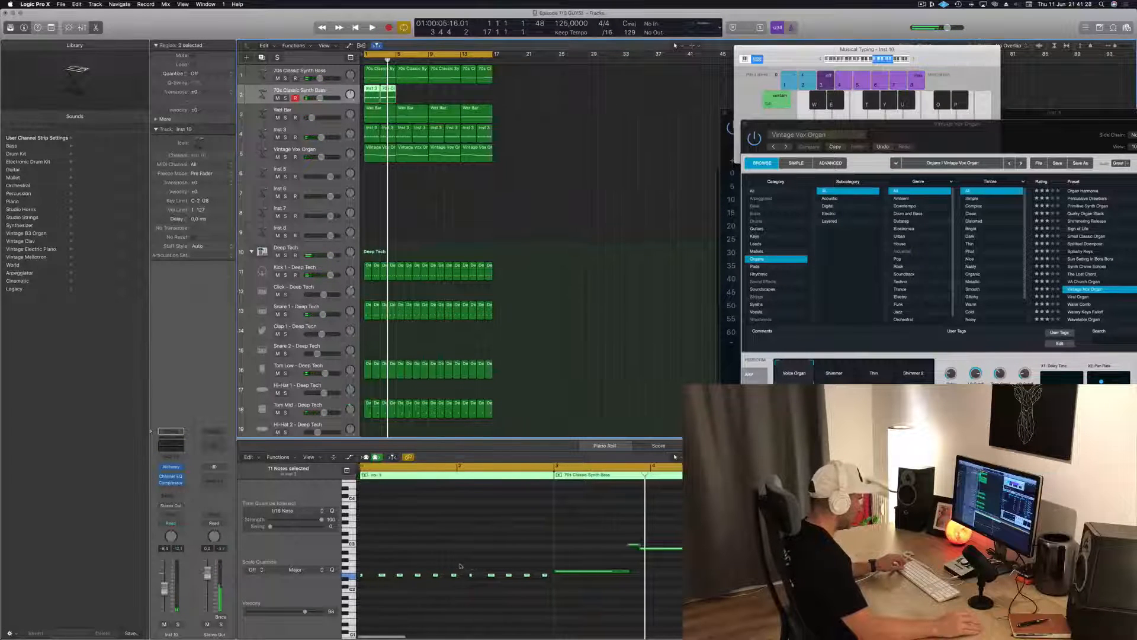
scroll(443, 561, "down", 1)
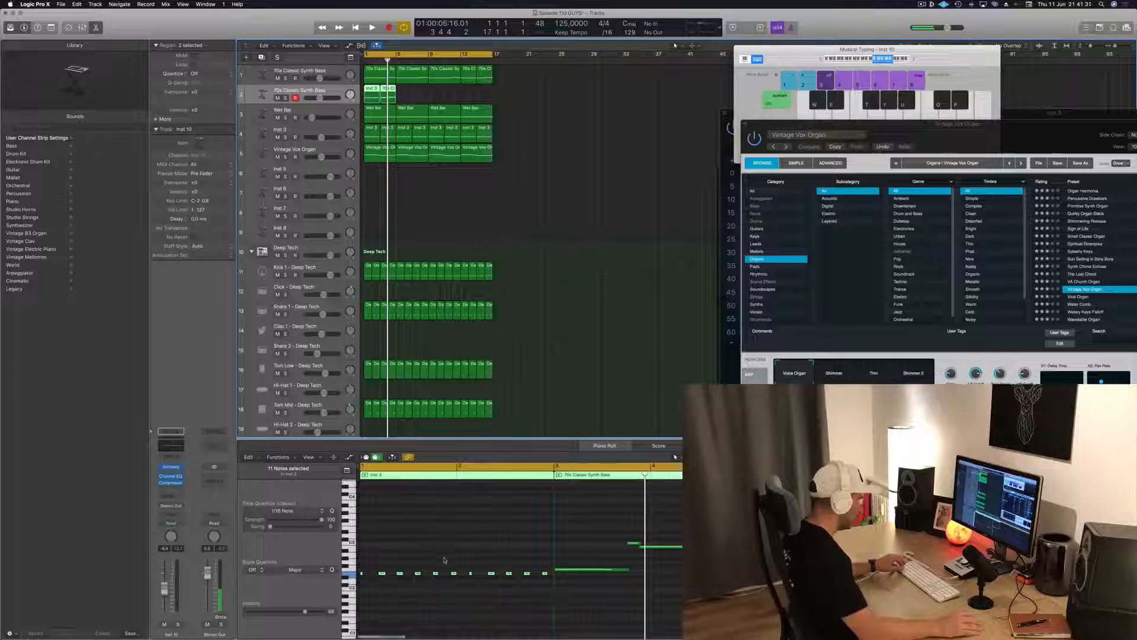
left_click_drag(457, 563, 562, 573)
key("Delete")
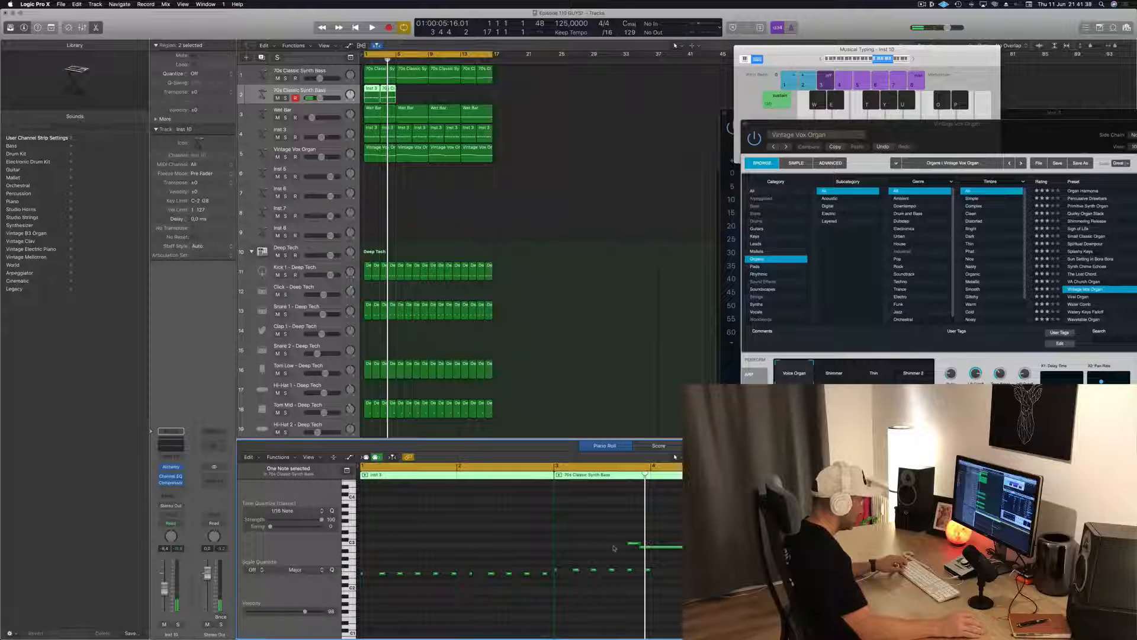
Copy the short bar 3 notes up to the higher pitch around bar 4, replacing the long high note and its short lead-in
key("super+z")
left_click_drag(648, 572, 554, 574)
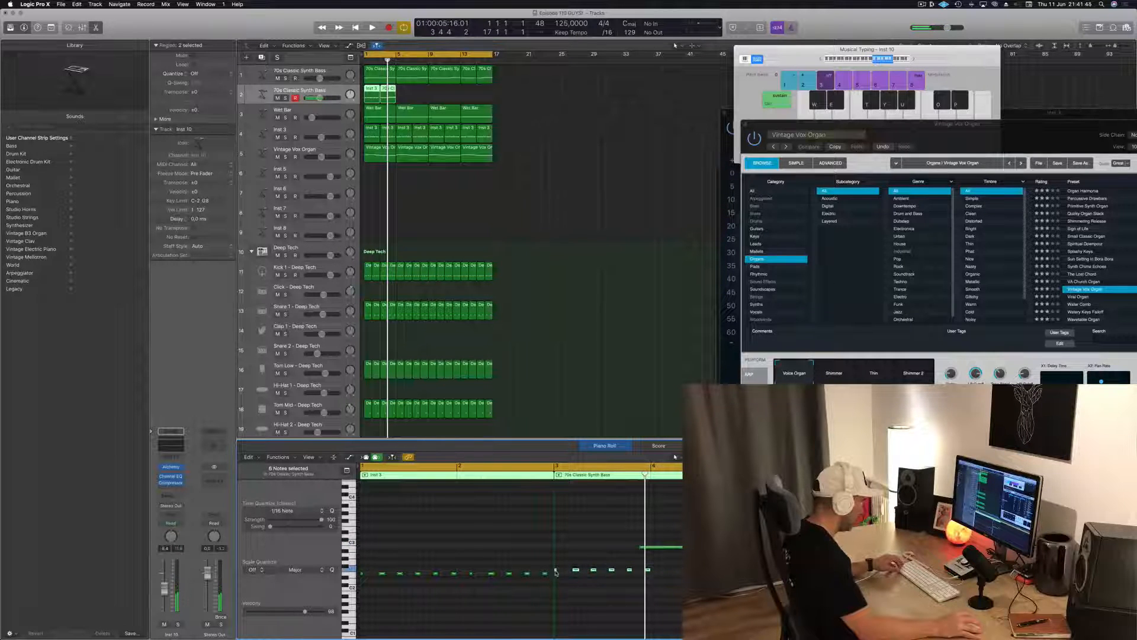
left_click_drag(555, 572, 646, 550)
left_click(680, 547)
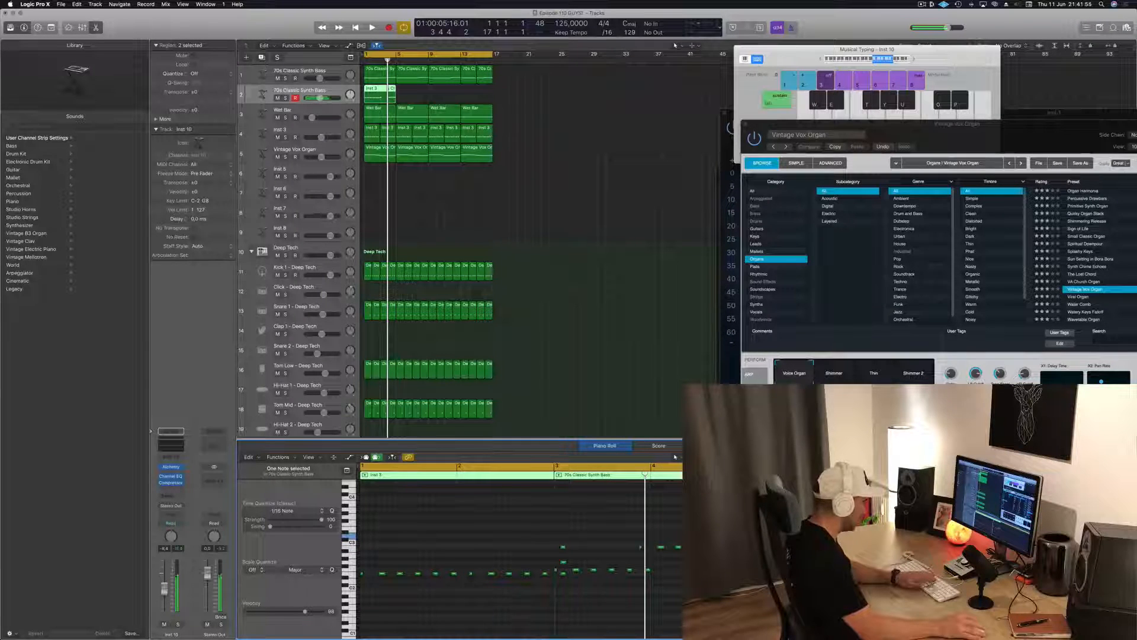
scroll(567, 537, "down", 2)
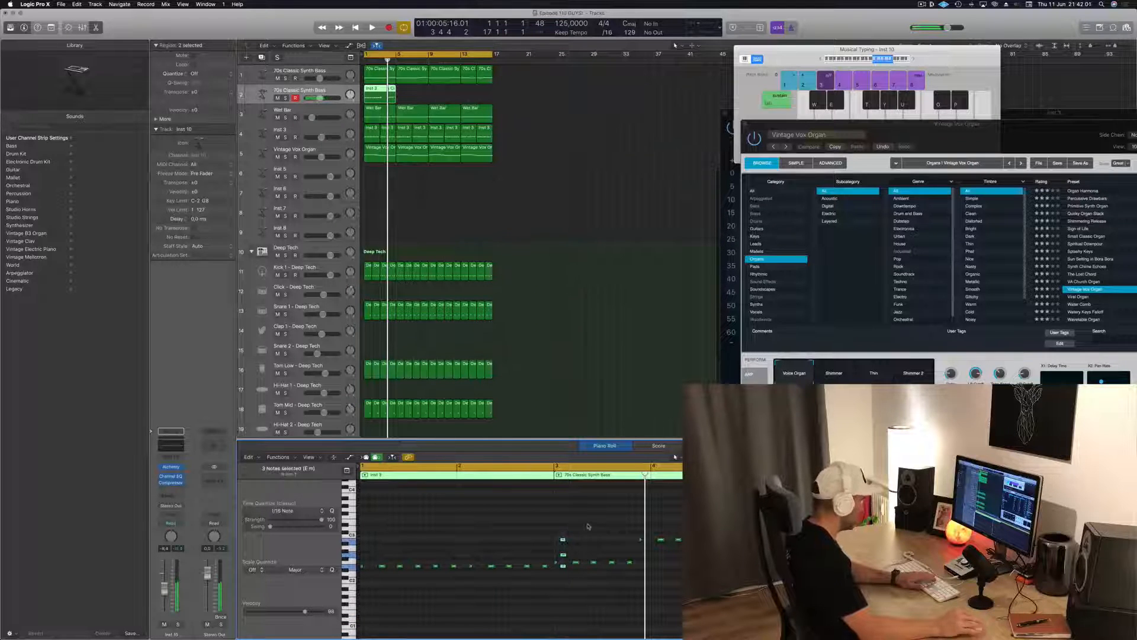
Audition the new bass pattern from the start with the original 70s Classic Synth Bass track muted, and unmute that track to compare
key("Return")
key("space")
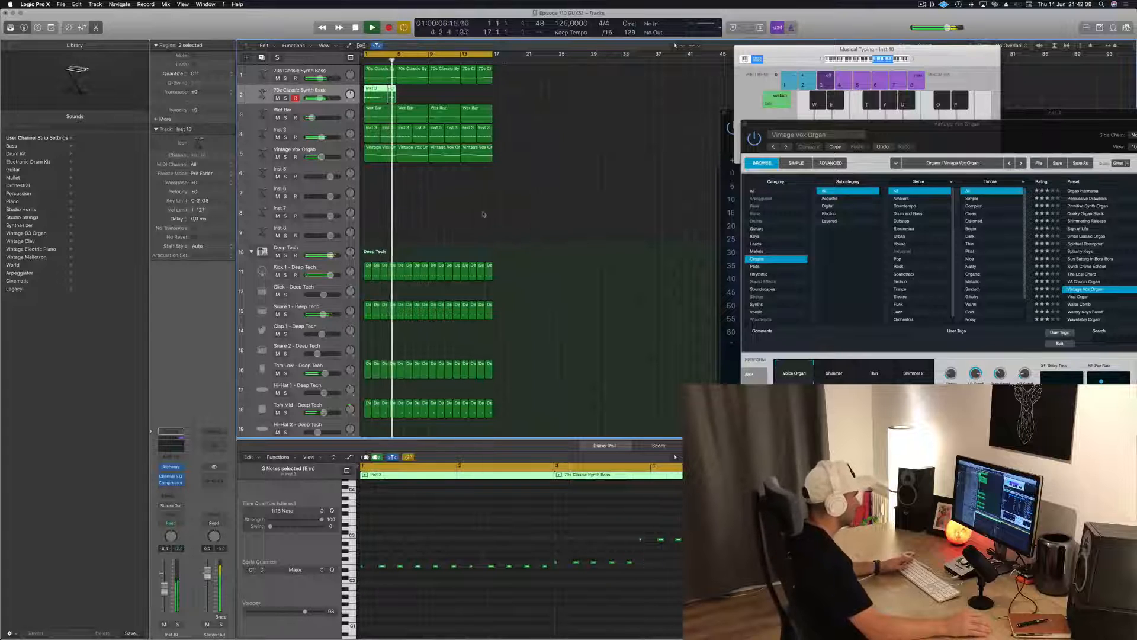
key("space")
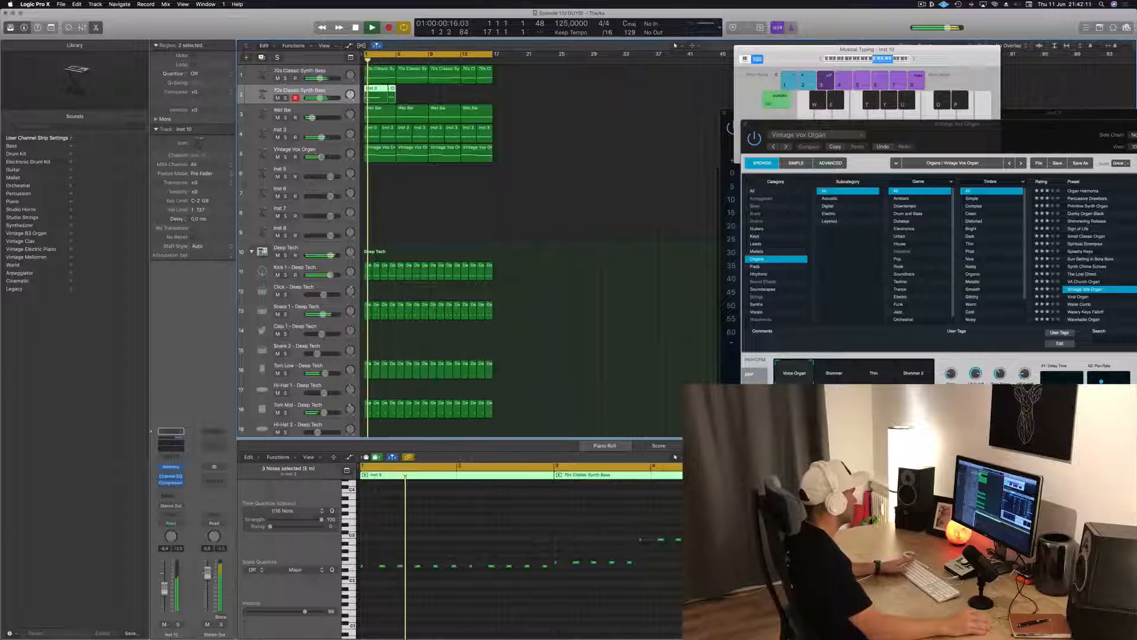
left_click(285, 78)
left_click(286, 78)
key("Return")
left_click(441, 96)
left_click(388, 94)
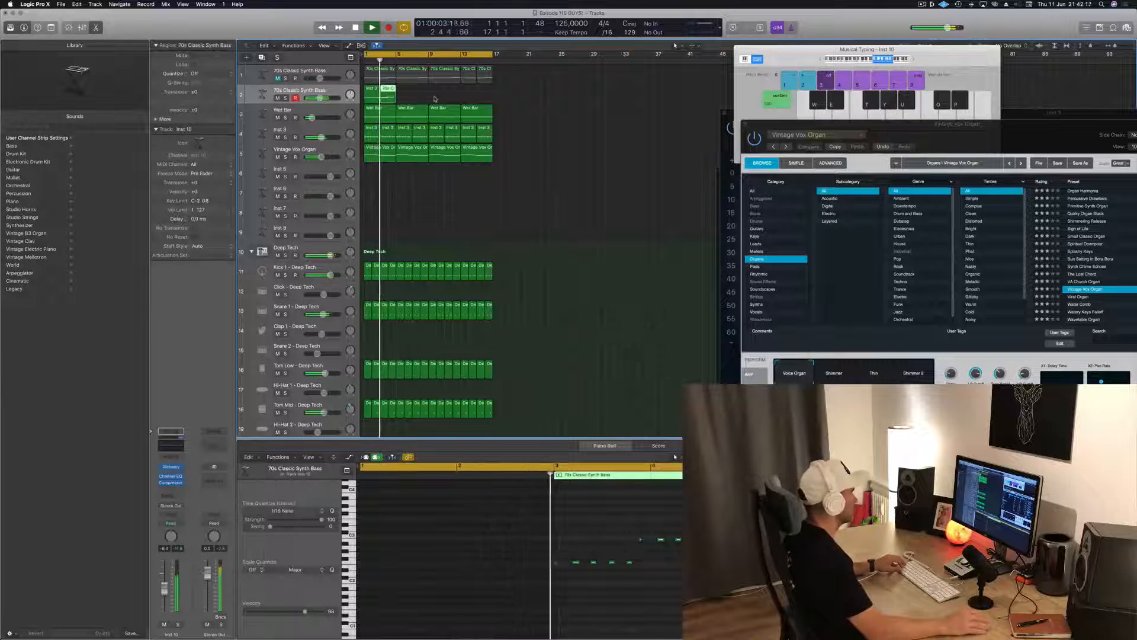
key("Return")
left_click(379, 89, "shift")
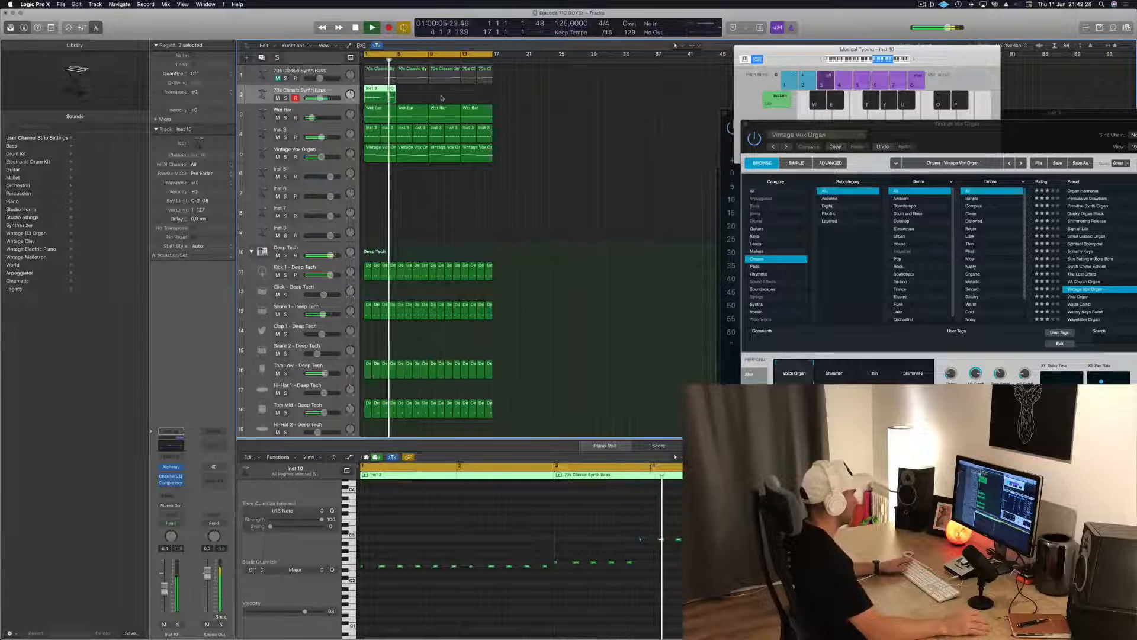
left_click(278, 78)
key("Return")
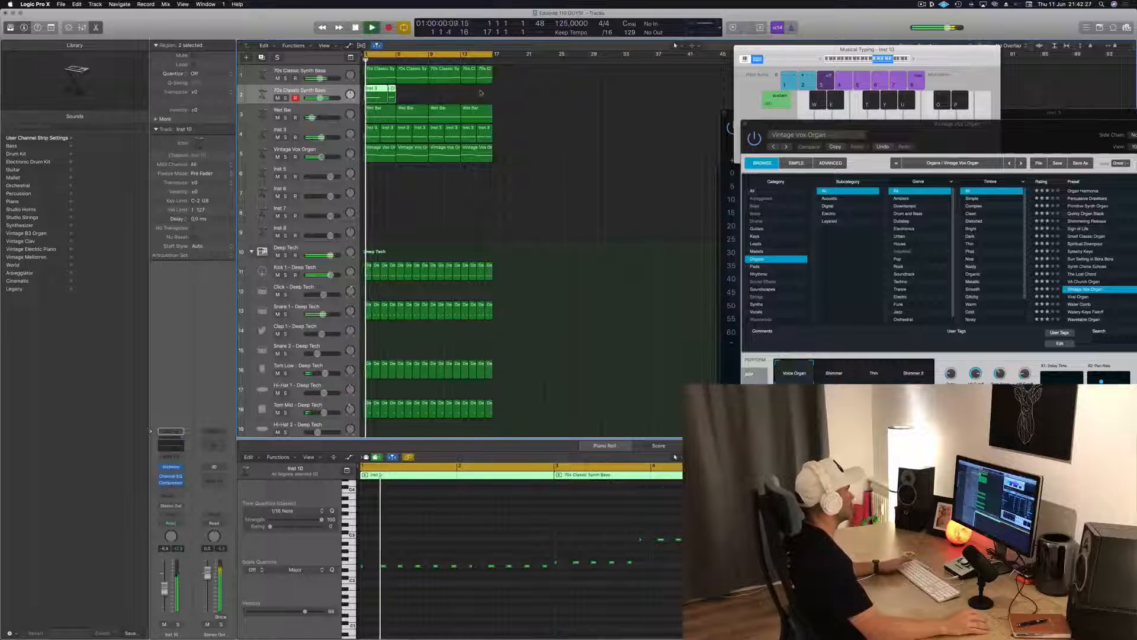
Mute the Inst 3 track and save the project
left_click(415, 95)
left_click(278, 137)
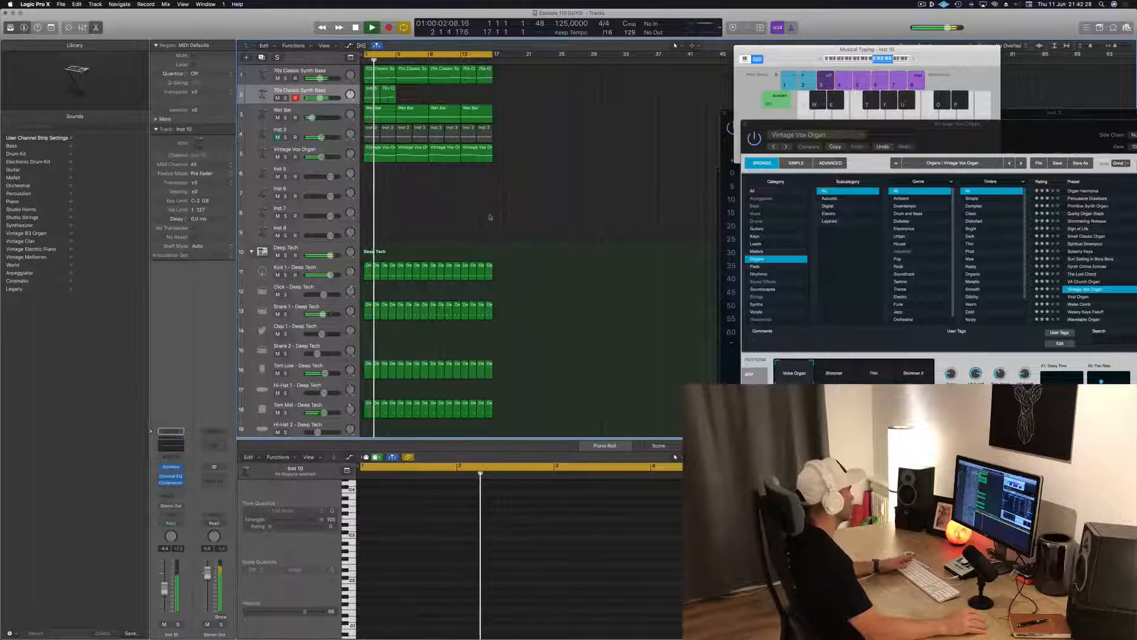
key("super+s")
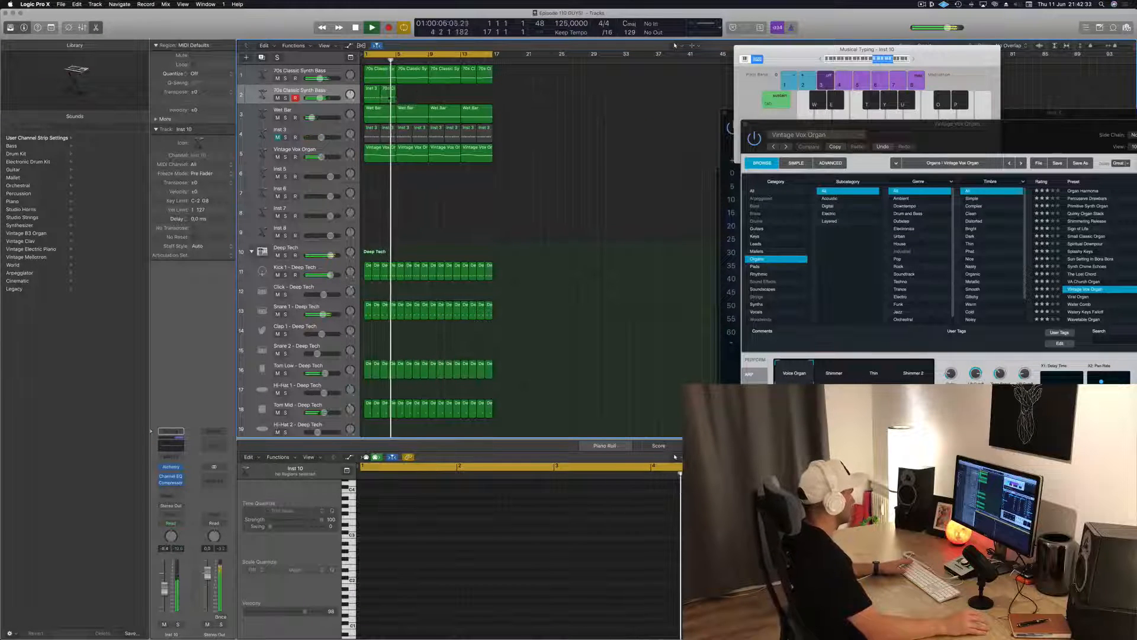
Join the Inst 3 and 70s Classic Synth Bass regions on the second bass track into one region and close Musical Typing
left_click(382, 95)
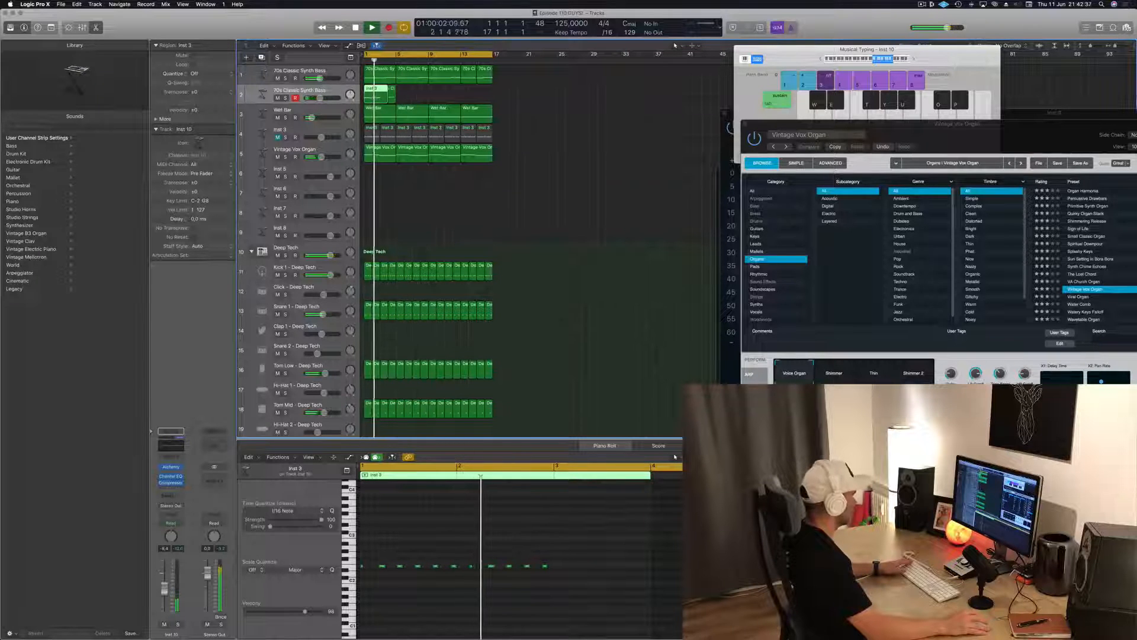
left_click(386, 96, "shift")
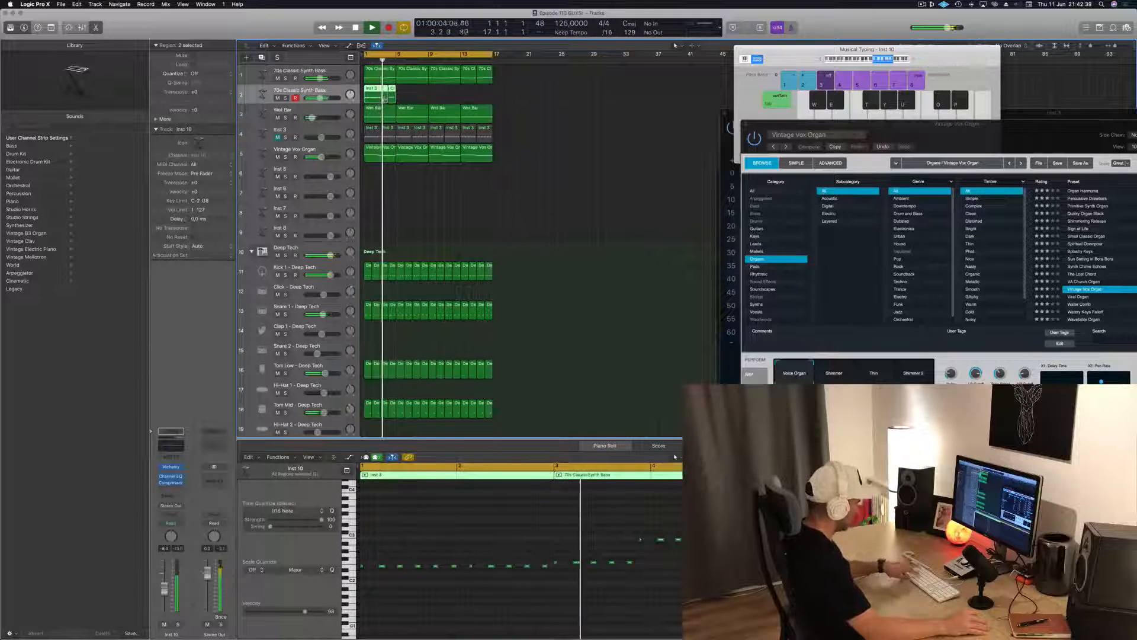
key("super+k")
key("super+j")
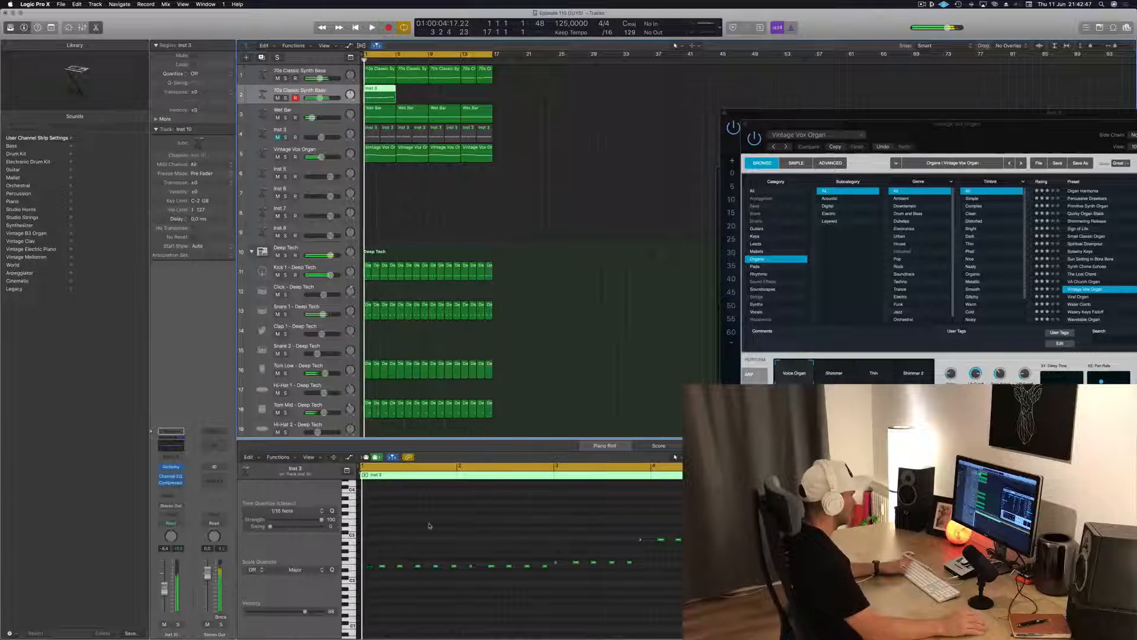
Play the loop and copy the joined four-bar region to bars 5, 9 and 13 on the second bass track
key("Return")
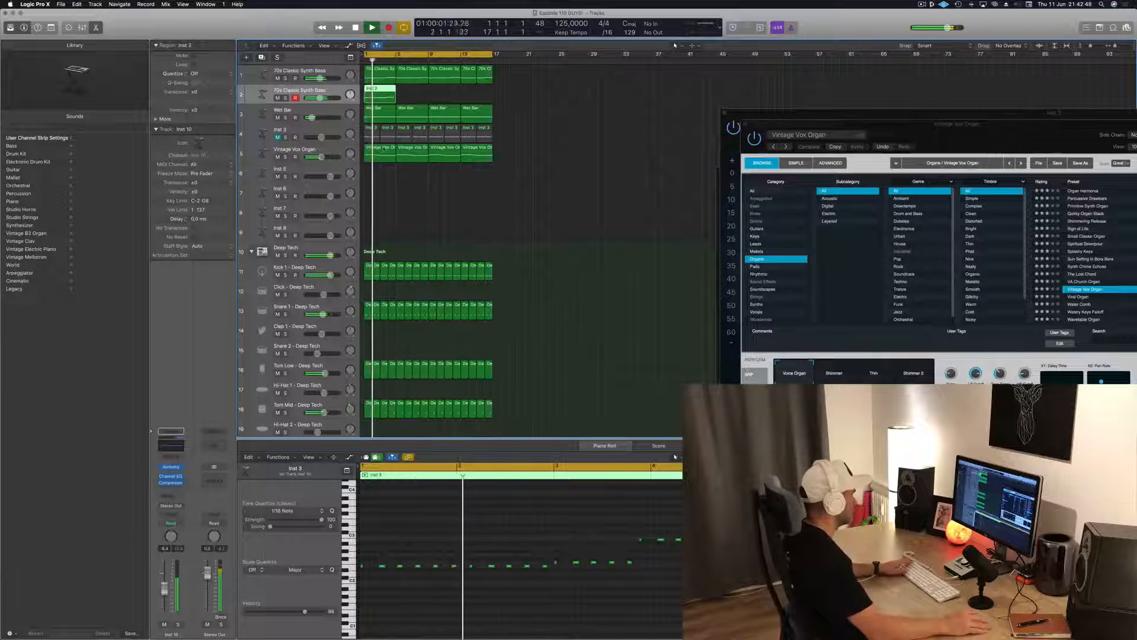
left_click(385, 72)
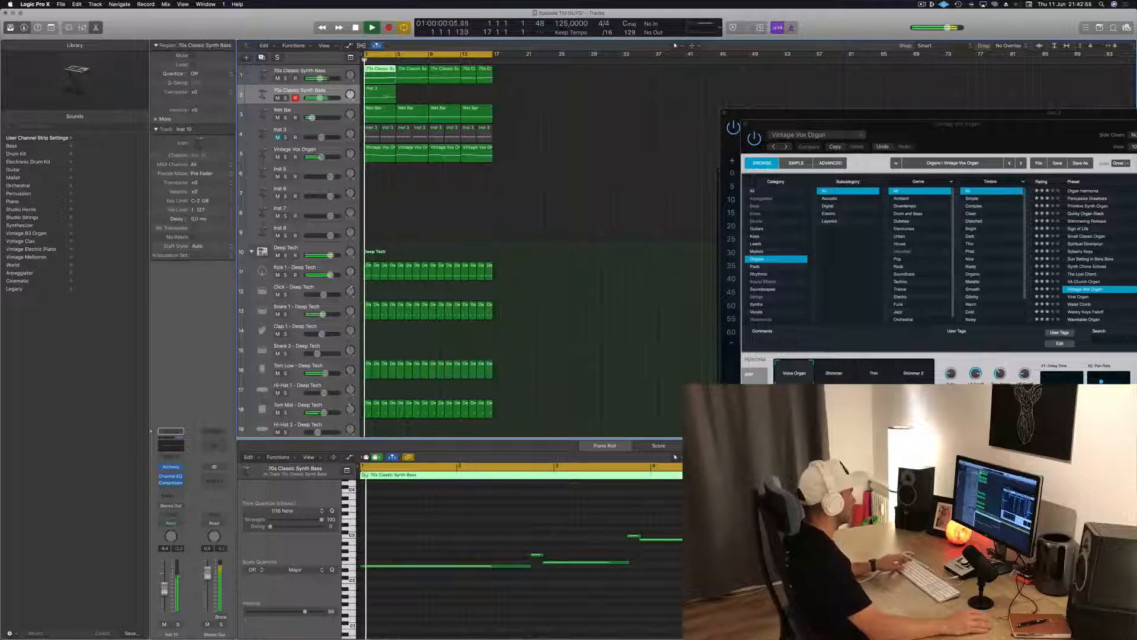
left_click_drag(377, 95, 451, 95)
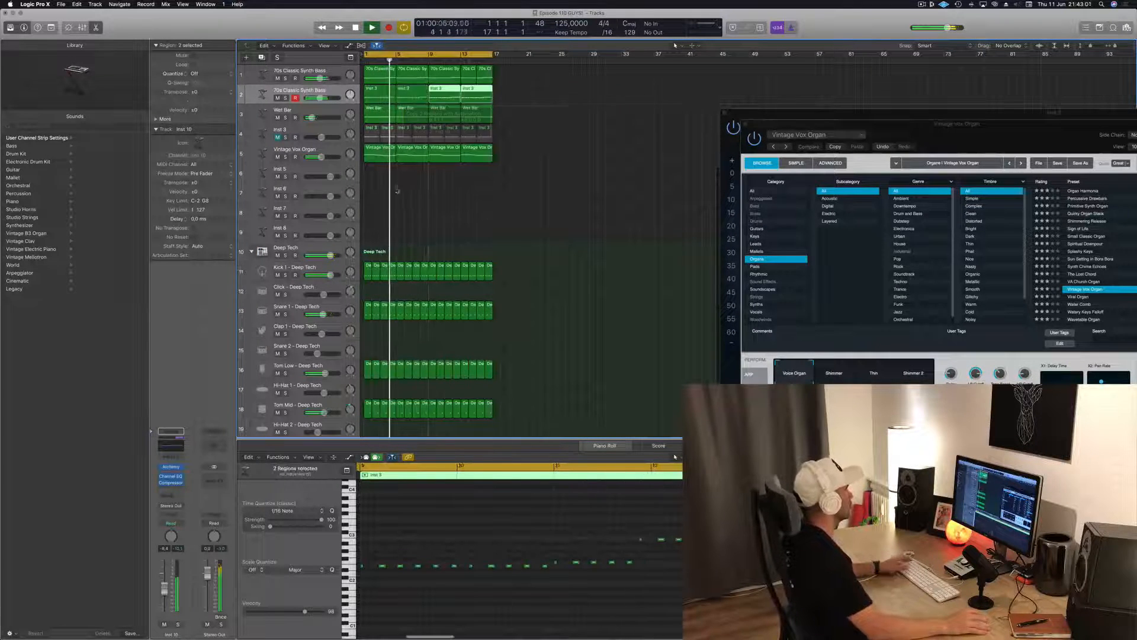
Unmute the Inst 3 track and lower its volume fader while the loop plays
left_click(278, 138)
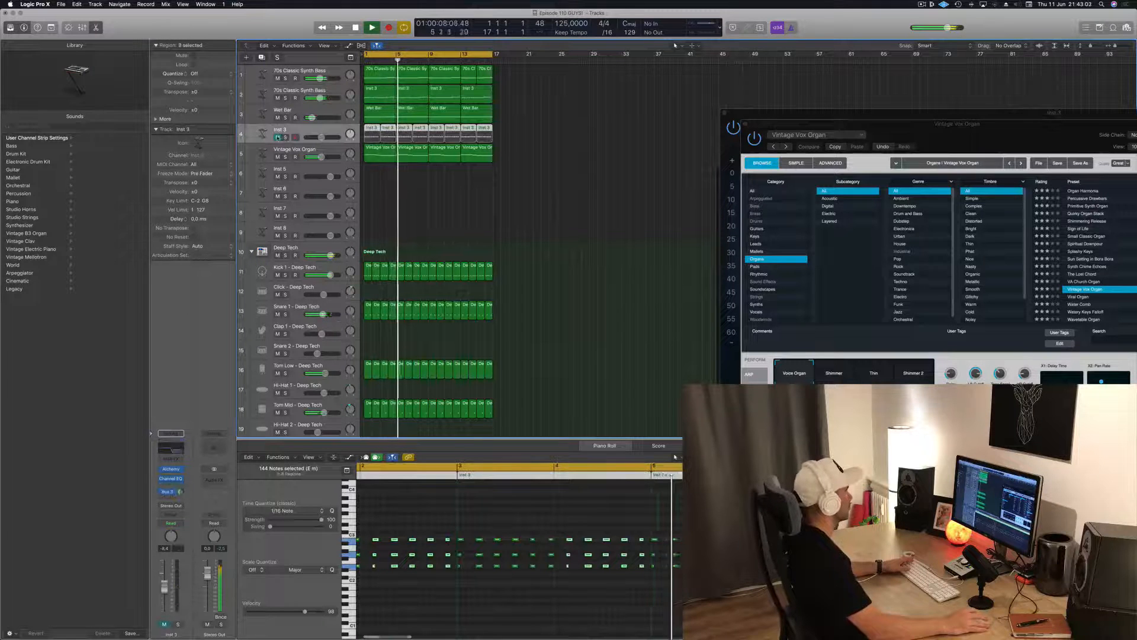
left_click(278, 137)
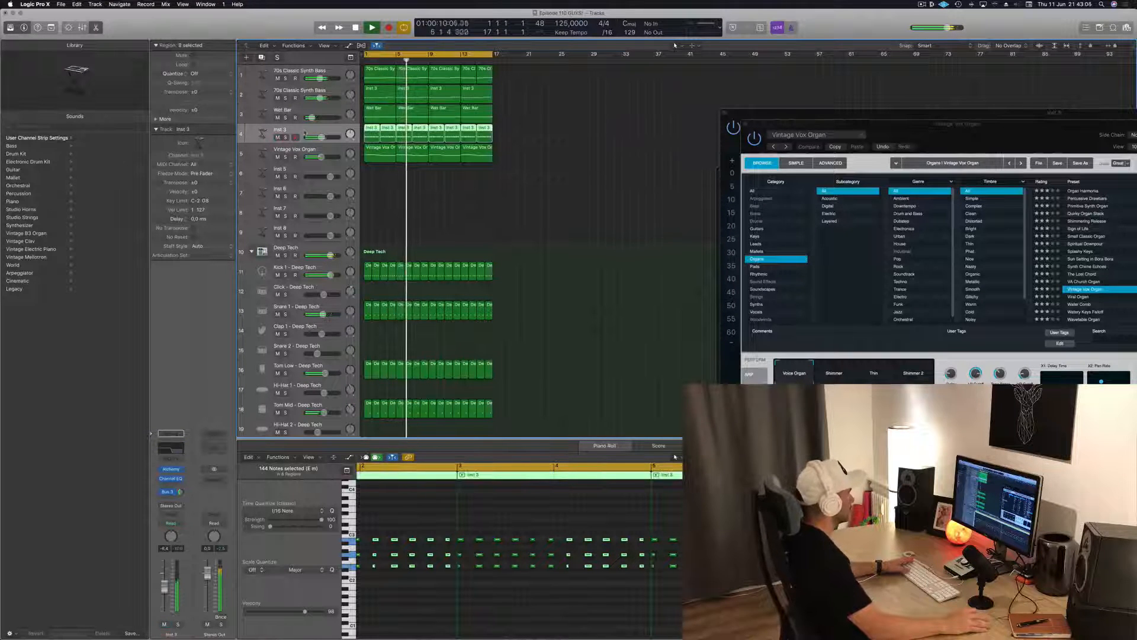
key("space")
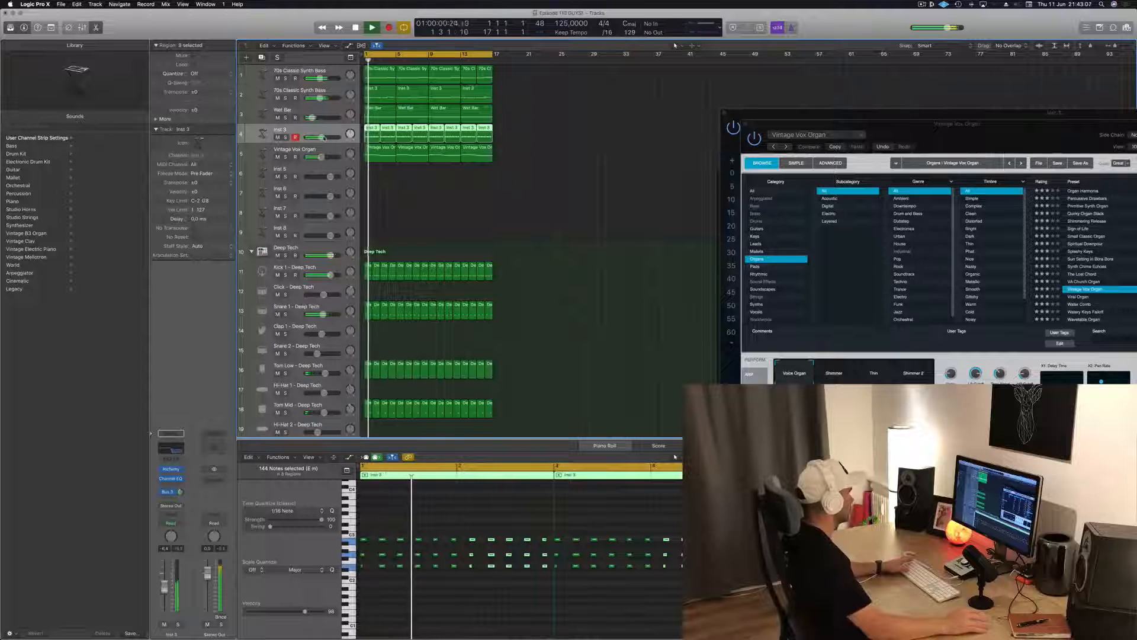
mouse_move(322, 137)
left_mouse_down()
mouse_move(306, 137)
mouse_move(316, 137)
left_mouse_up()
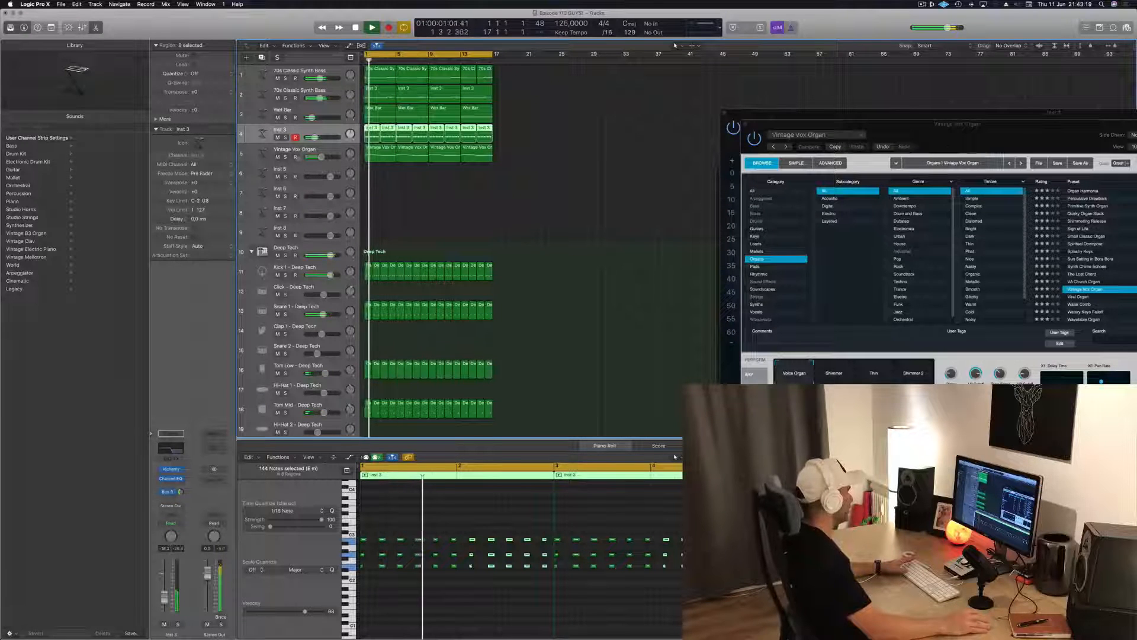
Duplicate the Vintage Vox Organ track and open Musical Typing for the new track
key("Down")
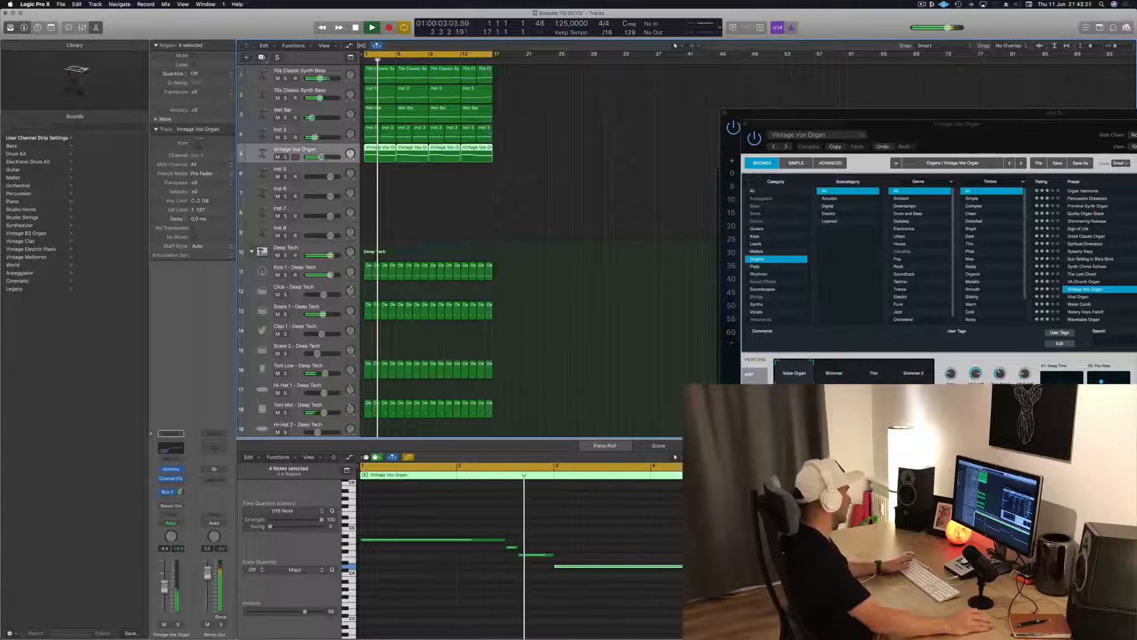
key("super+d")
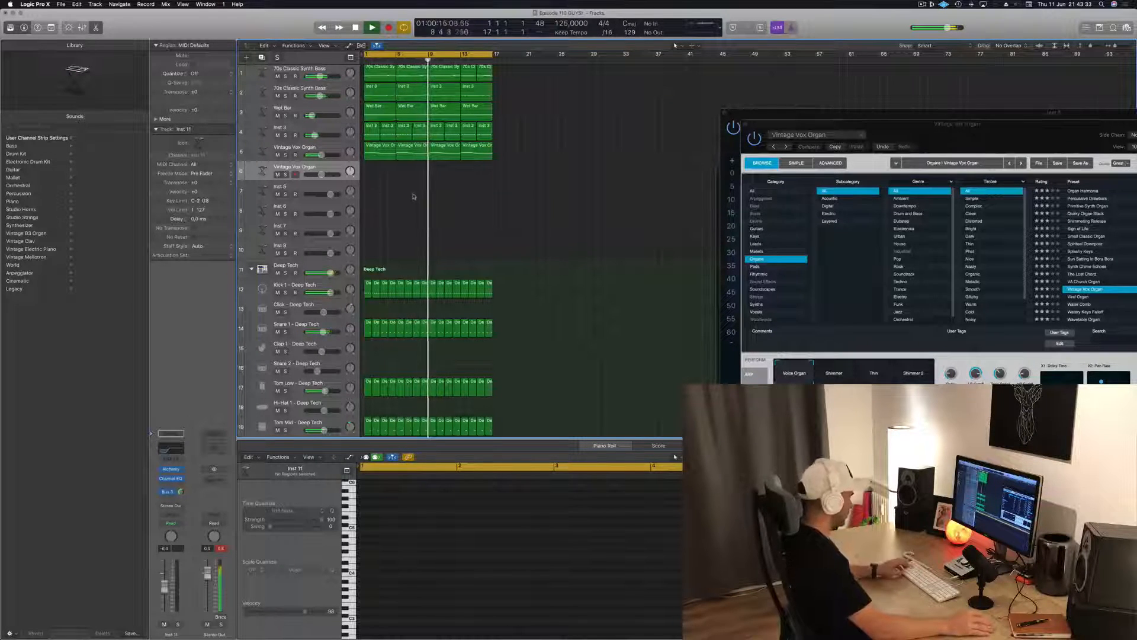
key("super+k")
key("n")
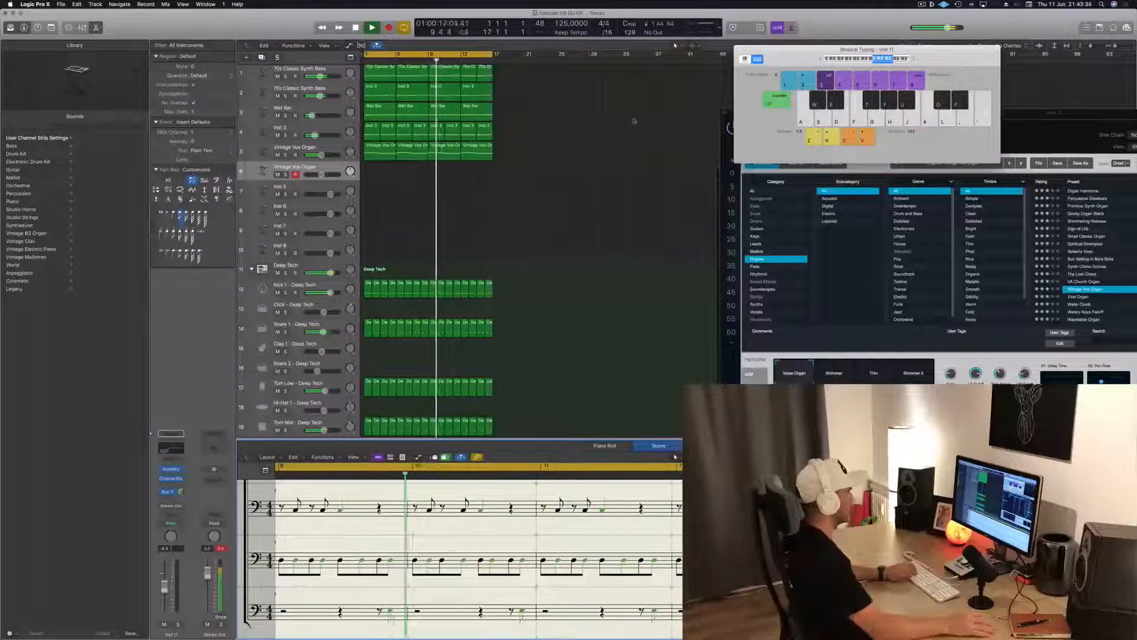
left_click(473, 356)
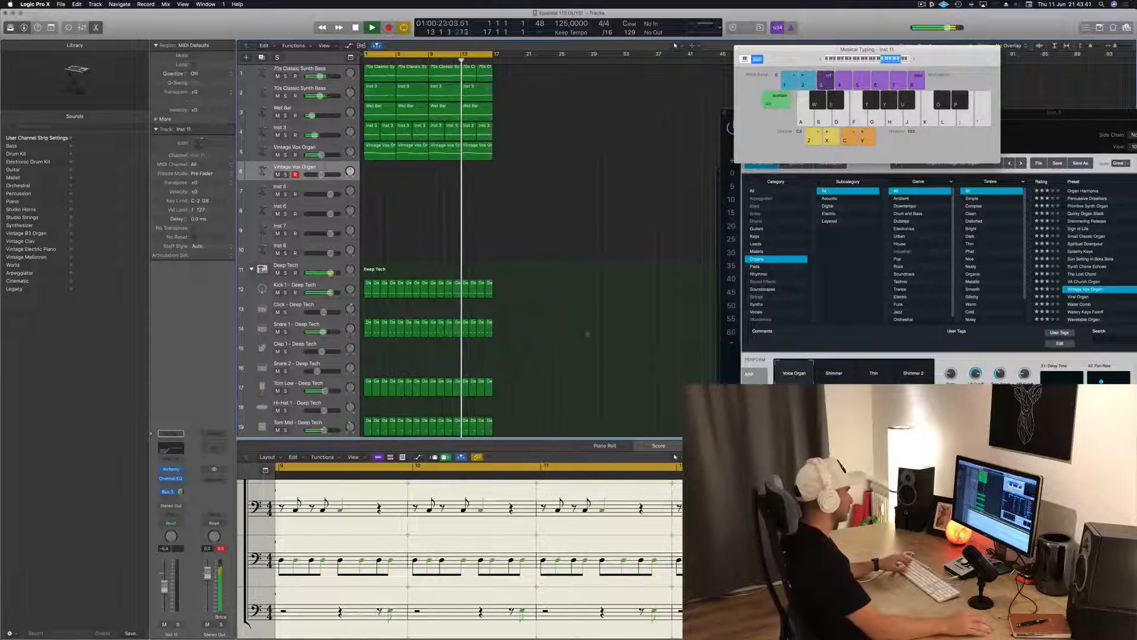
Show the mixer below the tracks area
left_click(82, 28)
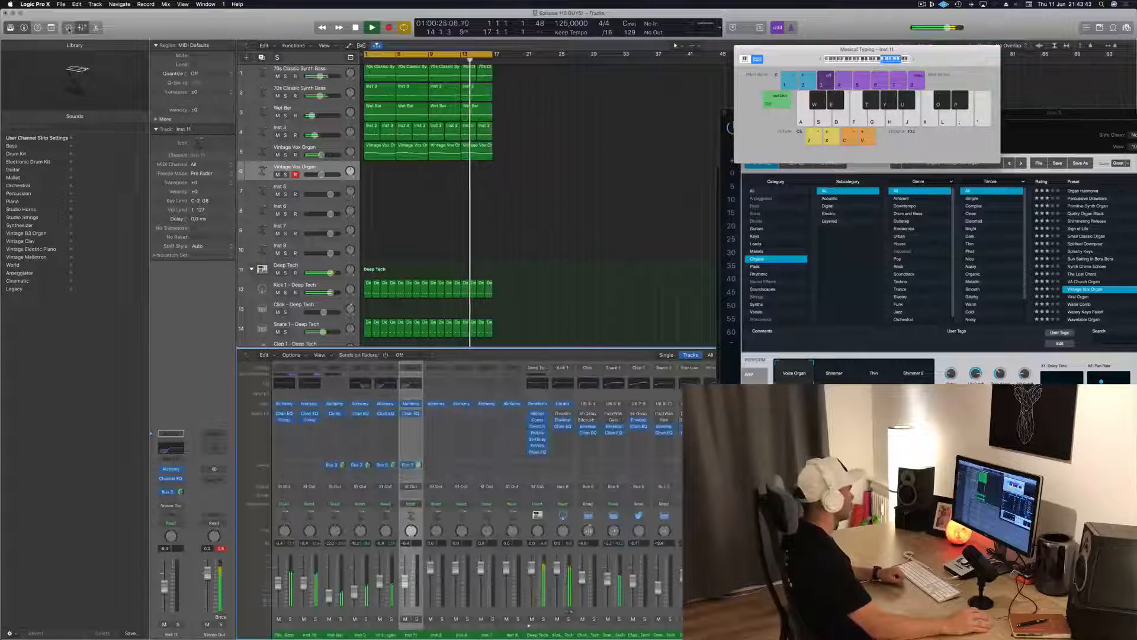
left_click(69, 28)
left_click(82, 28)
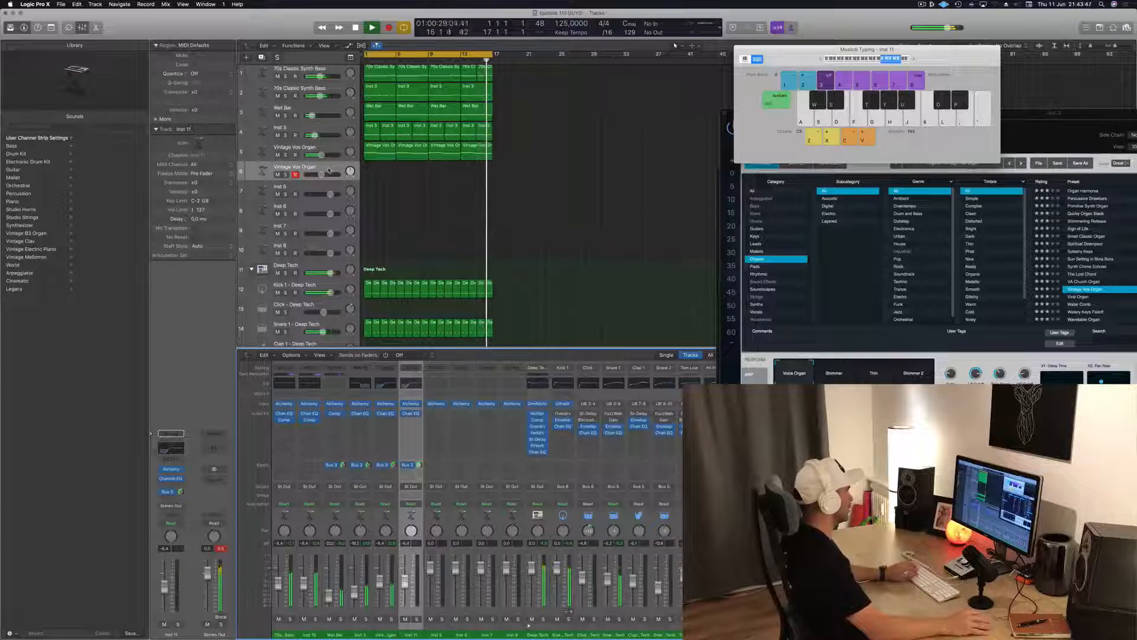
left_click(402, 170)
key("k")
Load the Viral Organ preset in the Vintage Vox Organ Alchemy instrument and reposition its window over the tracks area
left_click(411, 404)
left_click_drag(930, 140, 529, 217)
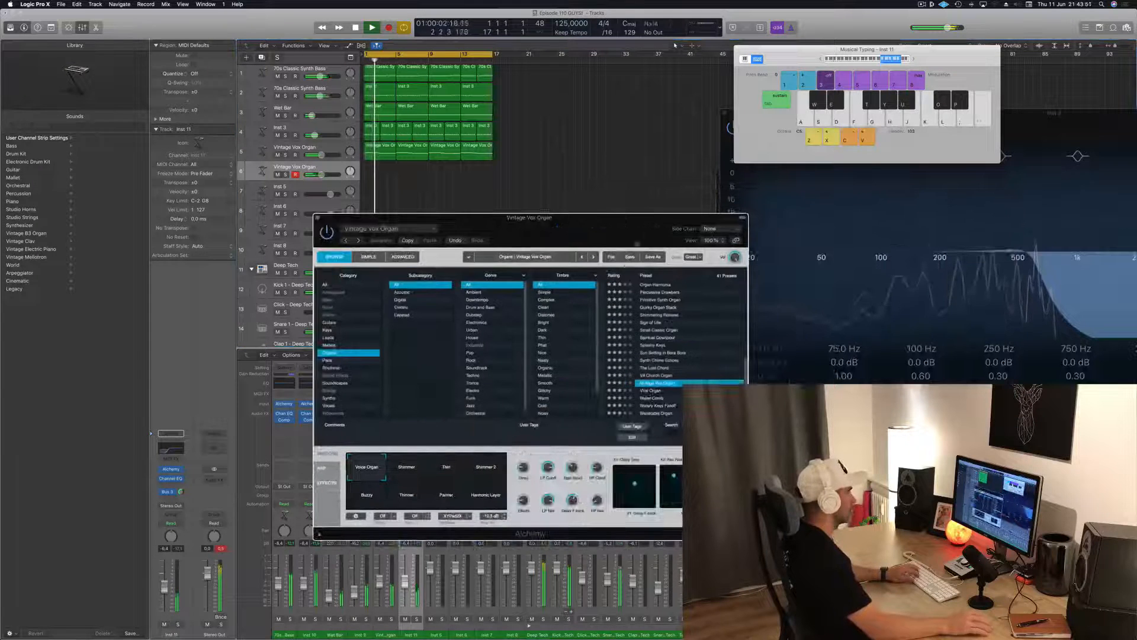
left_click(655, 392)
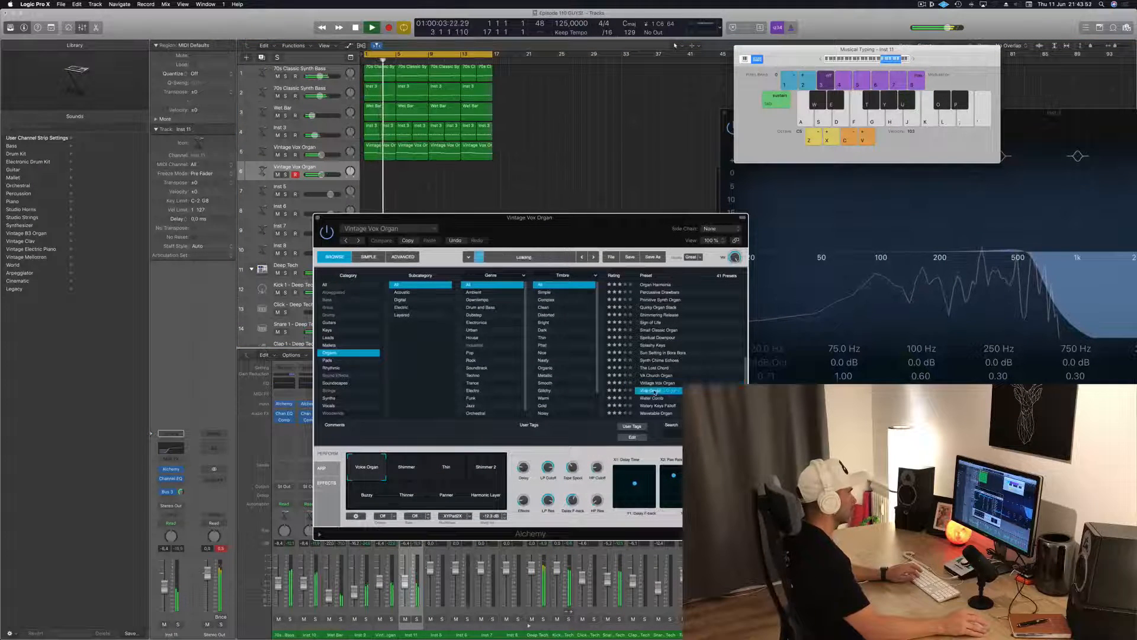
left_click_drag(572, 240, 591, 235)
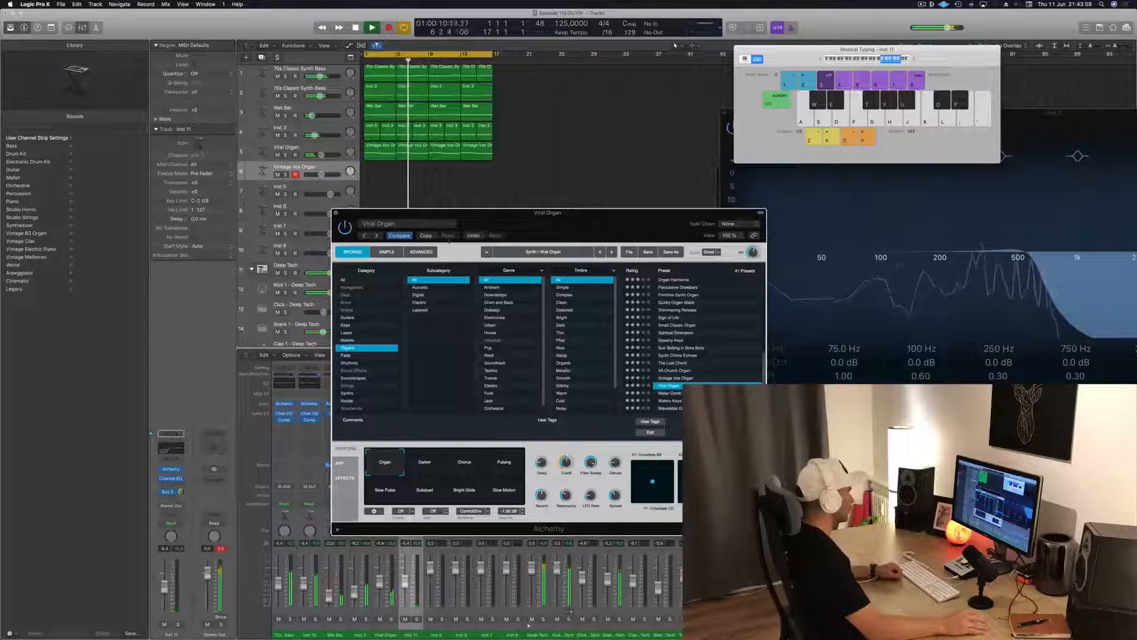
Undo the Viral Organ preset change and open the Alchemy instrument of the duplicated organ track over the tracks area
key("super+z")
left_click(531, 183)
scroll(531, 183, "down", 1)
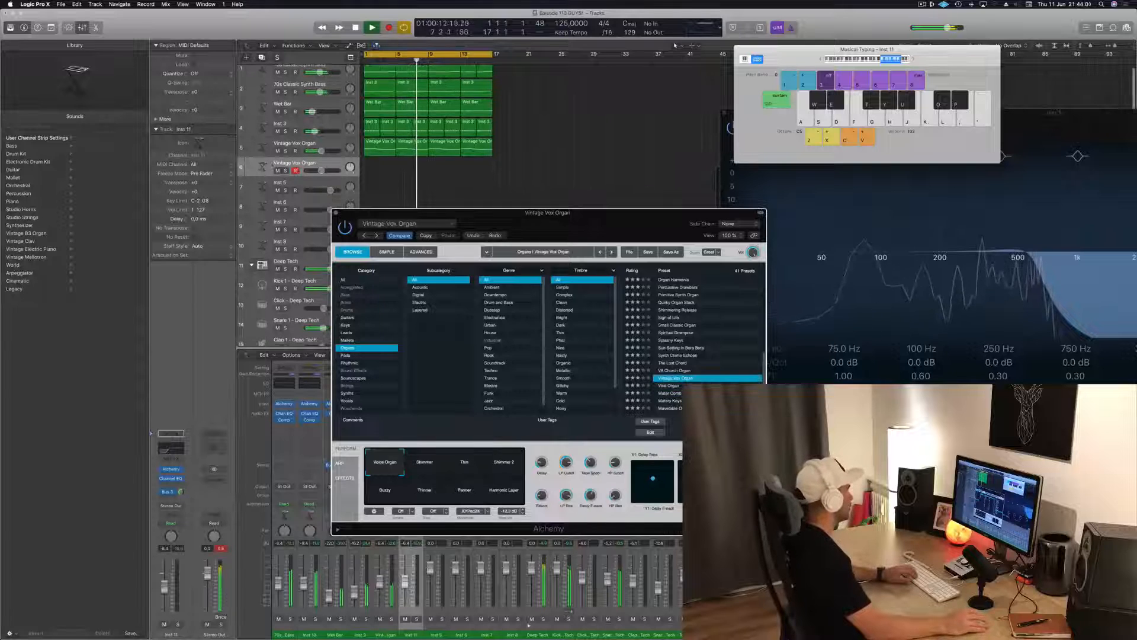
left_click(171, 470)
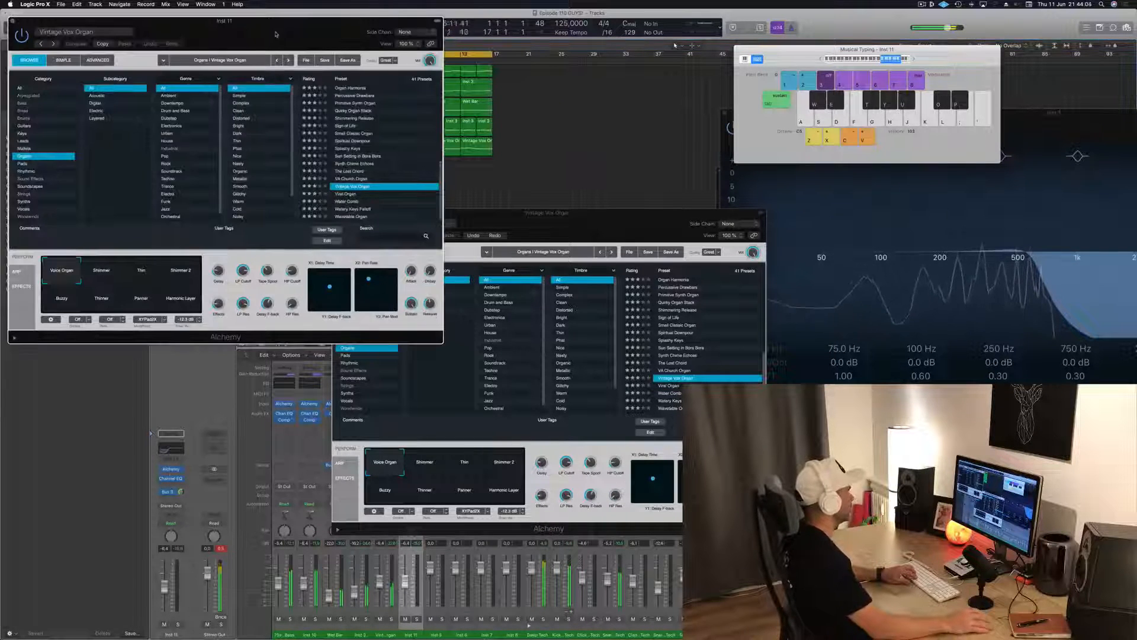
left_click_drag(275, 33, 692, 203)
key("n")
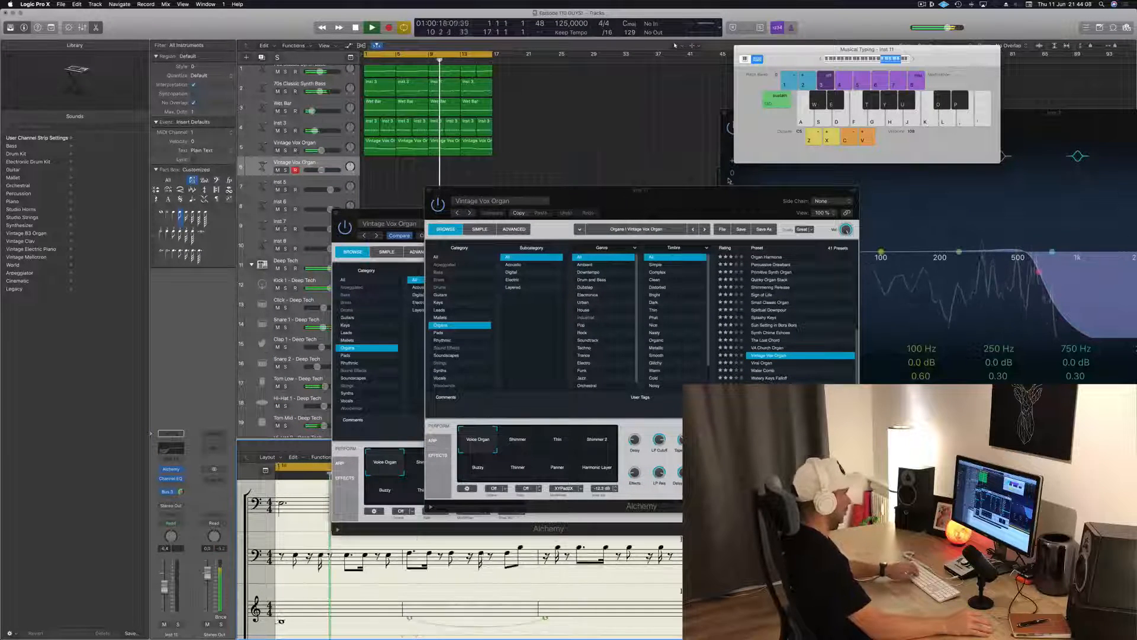
Load the Water Comb preset in the duplicated organ track's Alchemy and try it with a few two-note chords
key("f+k")
left_click_drag(709, 192, 839, 132)
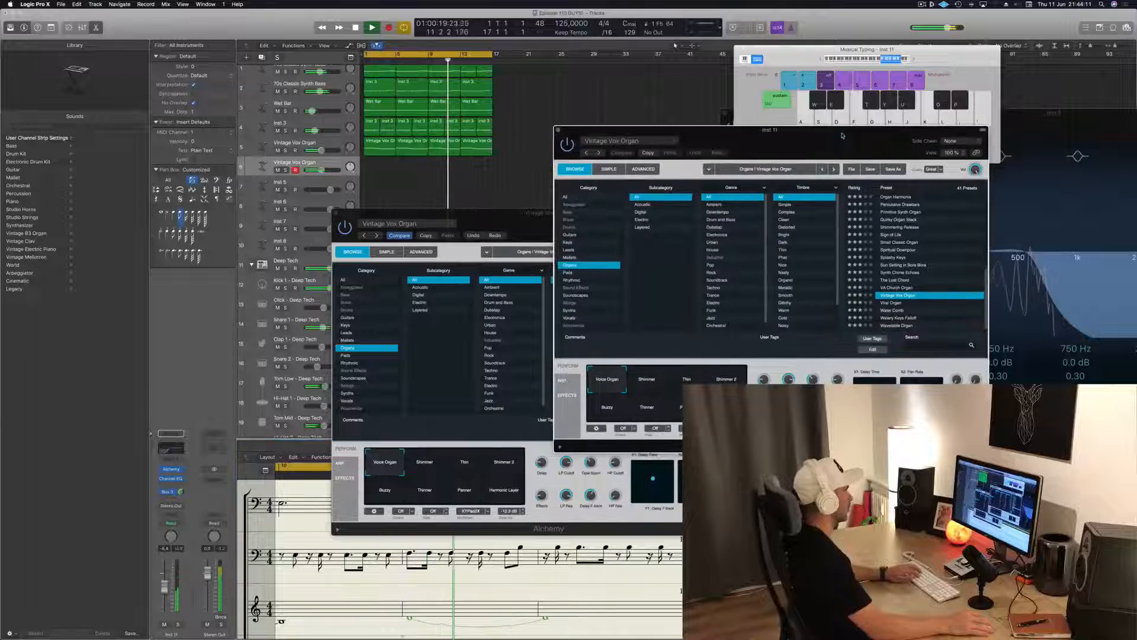
key("f+k")
left_click(893, 309)
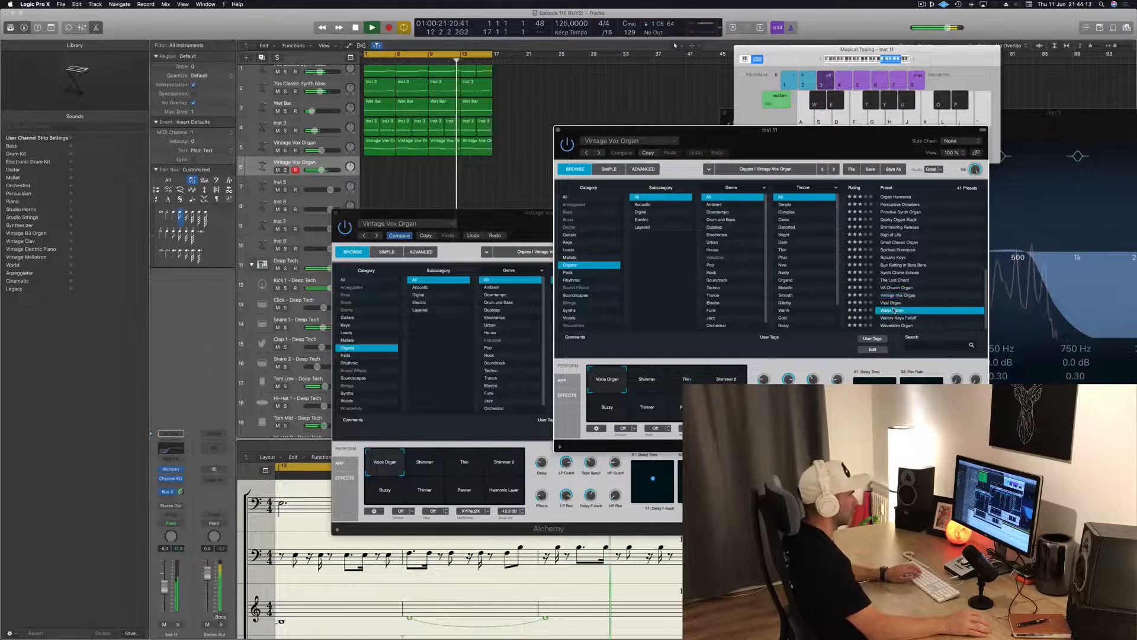
key("g+k")
key("f+k")
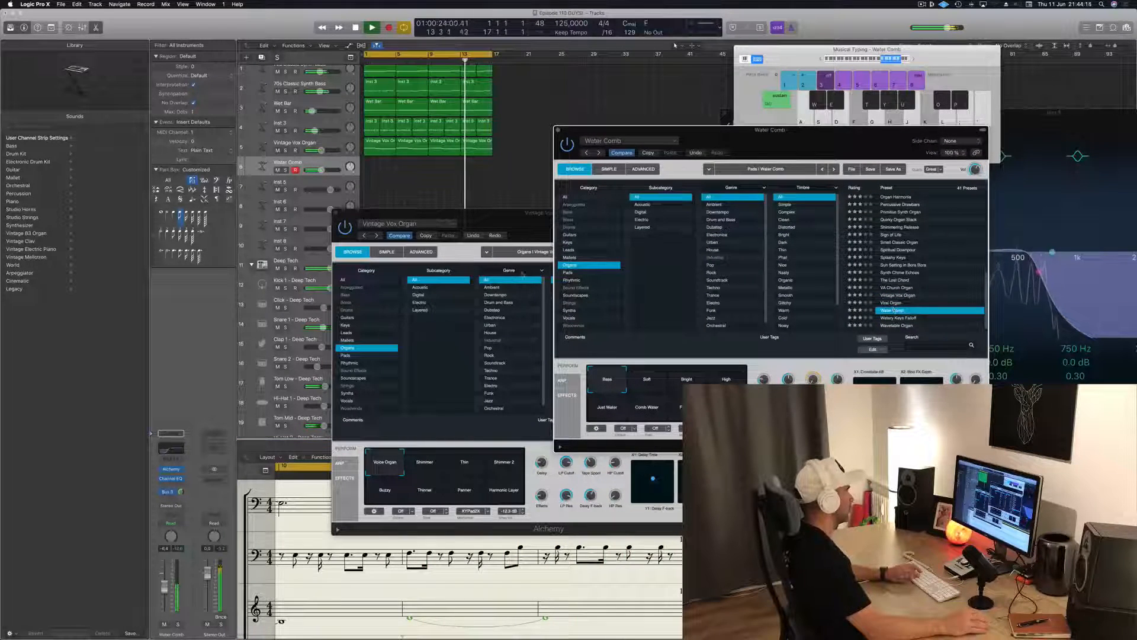
Close the original Vintage Vox Organ instrument window and move the Water Comb window over the tracks area
left_click_drag(374, 212, 461, 278)
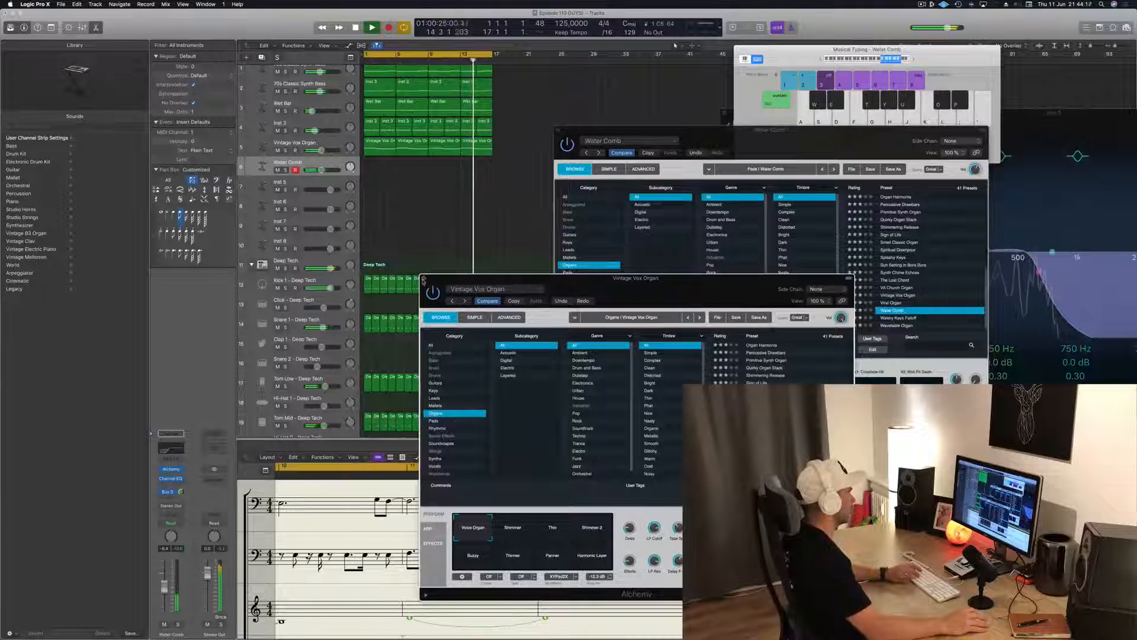
left_click(423, 278)
left_click_drag(847, 145, 675, 100)
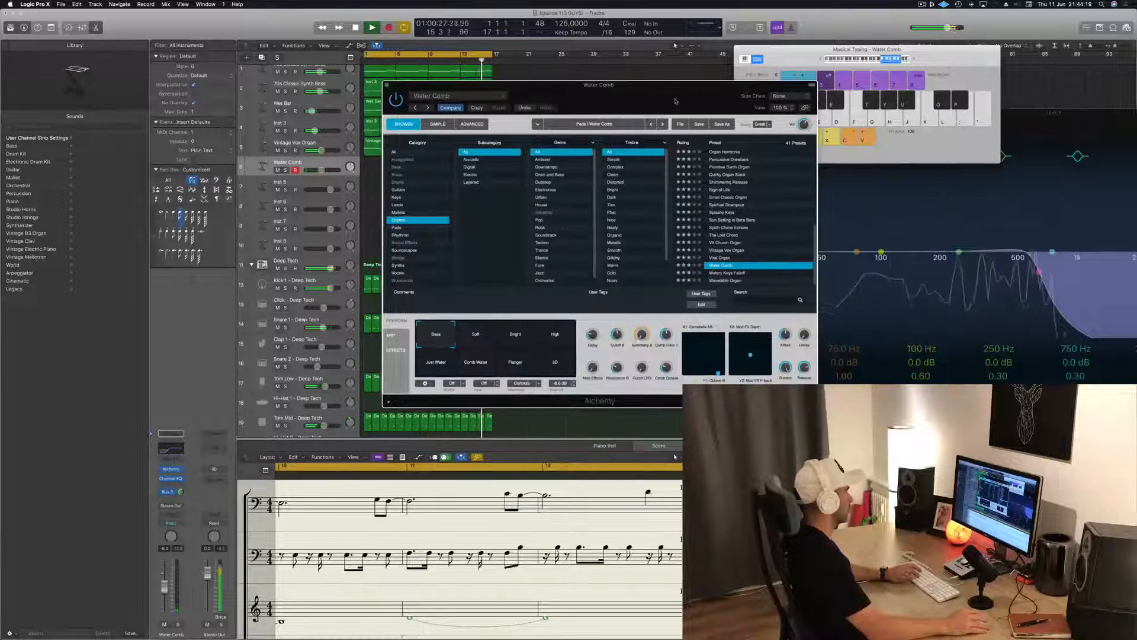
Audition the Water Comb preset's Bright and High performance snapshots with played notes and select Bright
key("f+k")
key("d+j")
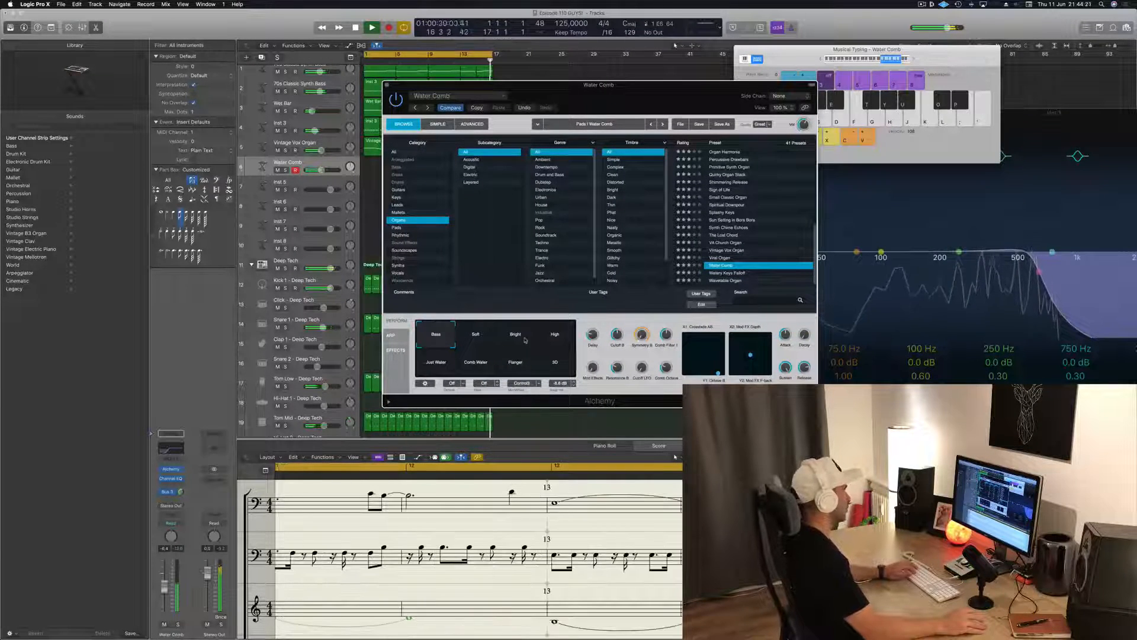
key("f")
left_click(513, 336)
key("h")
key("f")
left_click(551, 339)
key("f")
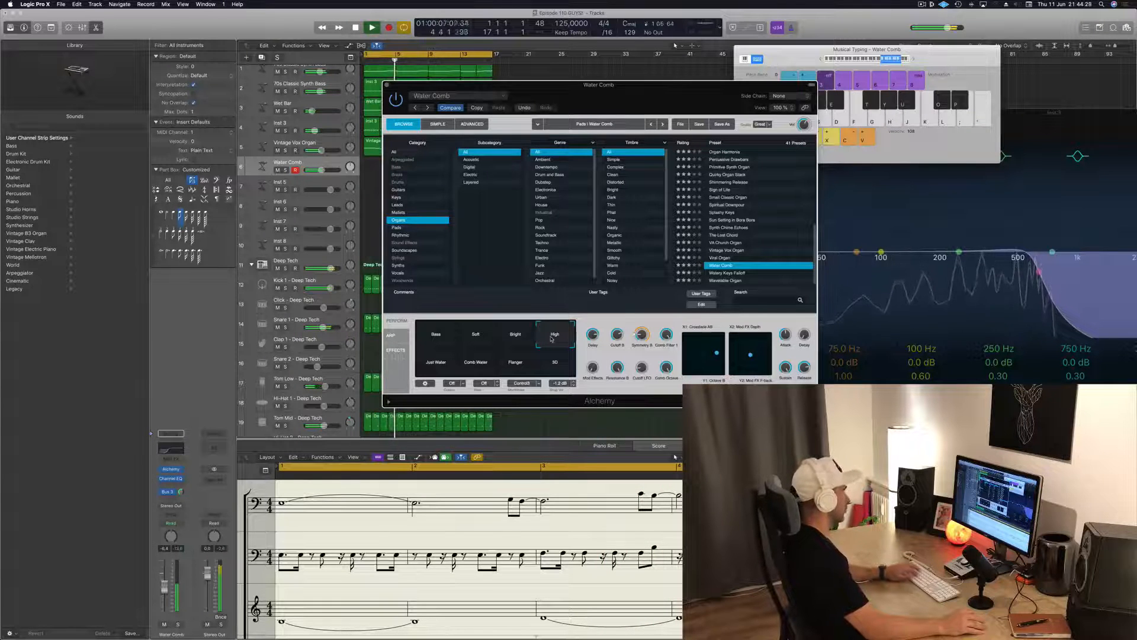
left_click(515, 337)
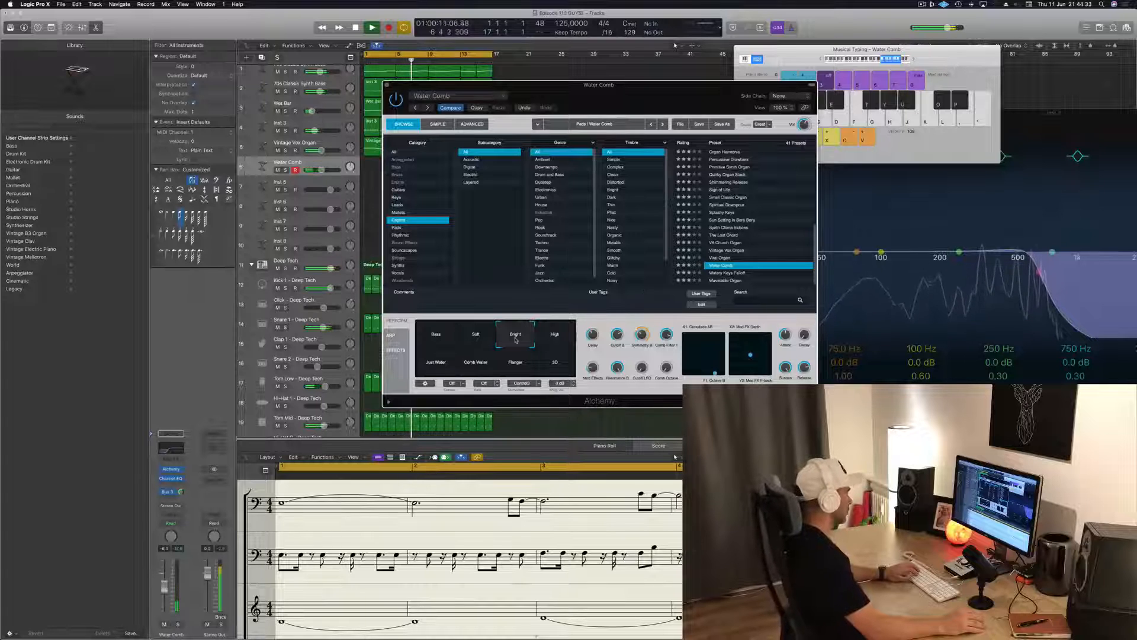
Rehearse a chord pattern with the Bright Water Comb sound over the running loop
key("d")
key("g")
key("j")
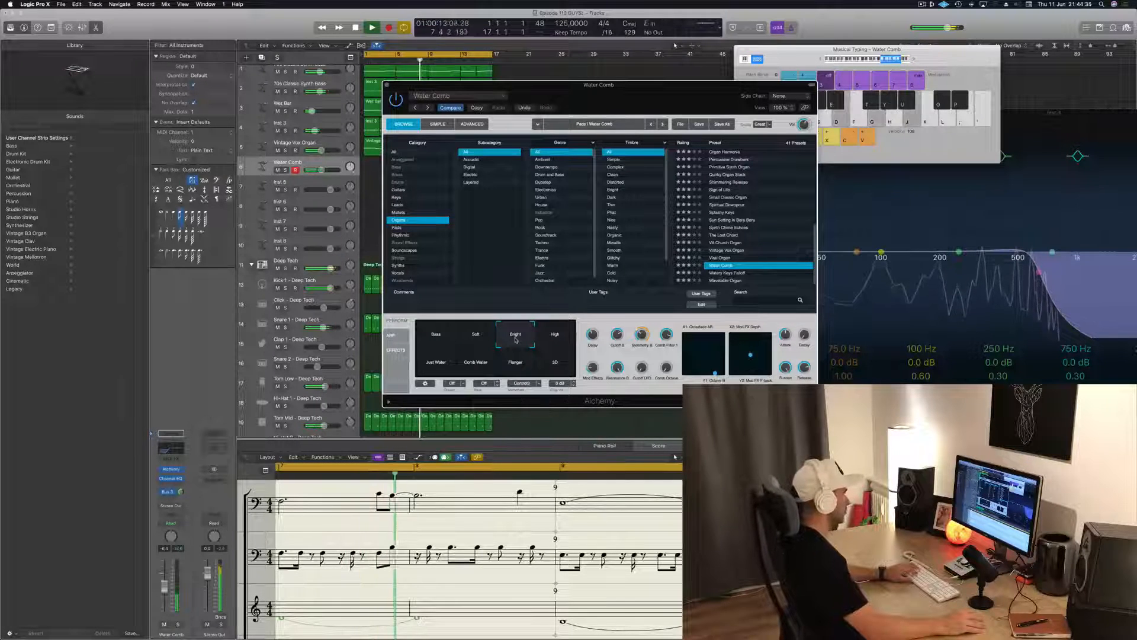
key("d")
key("j")
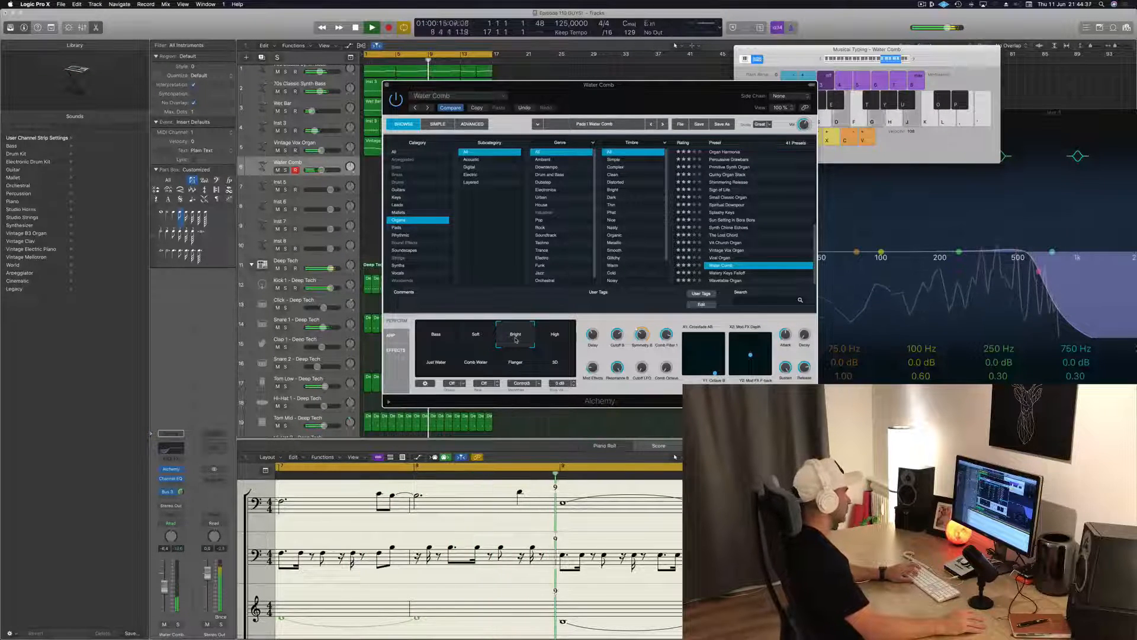
key("j")
key("f")
key("h")
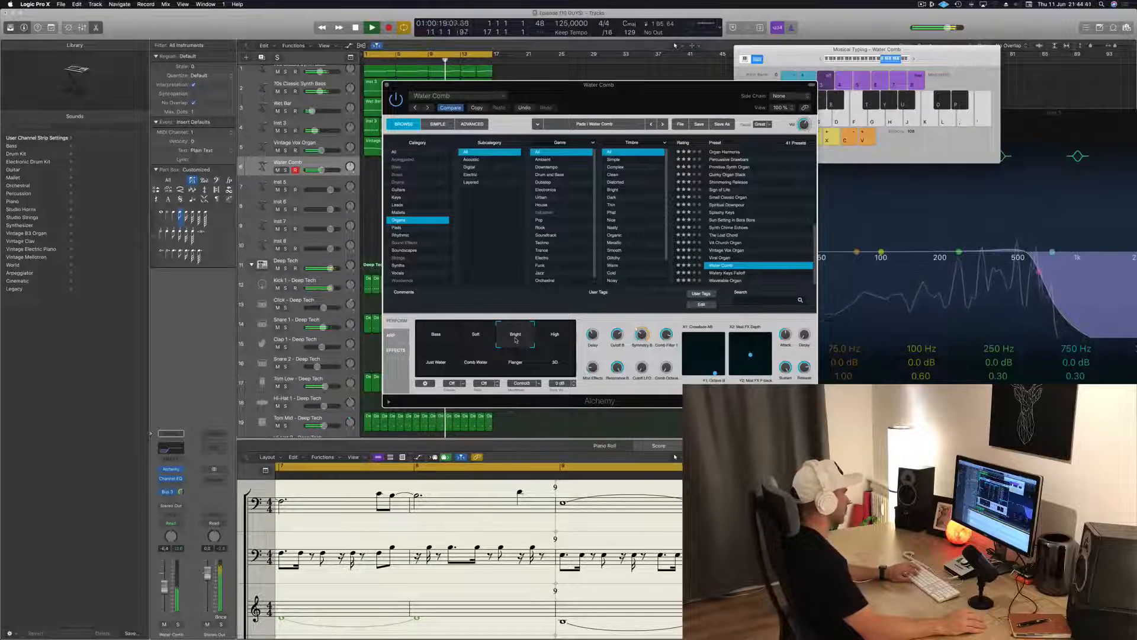
key("d")
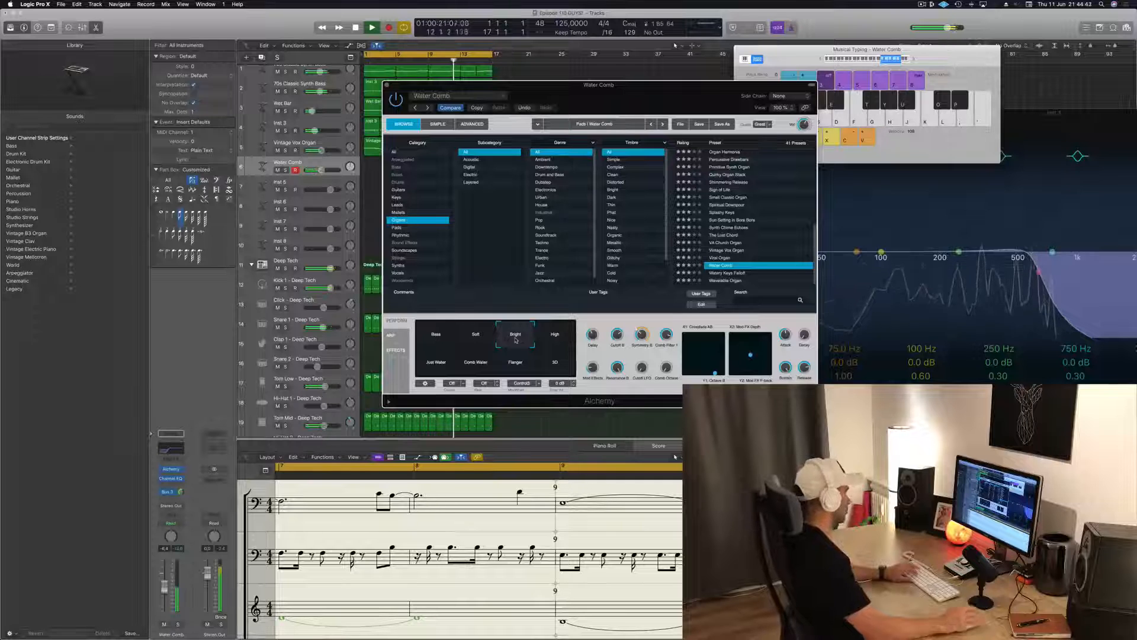
Start recording on the Water Comb track and play repeated three-note chords from bar 13 to the end of the loop
key("r")
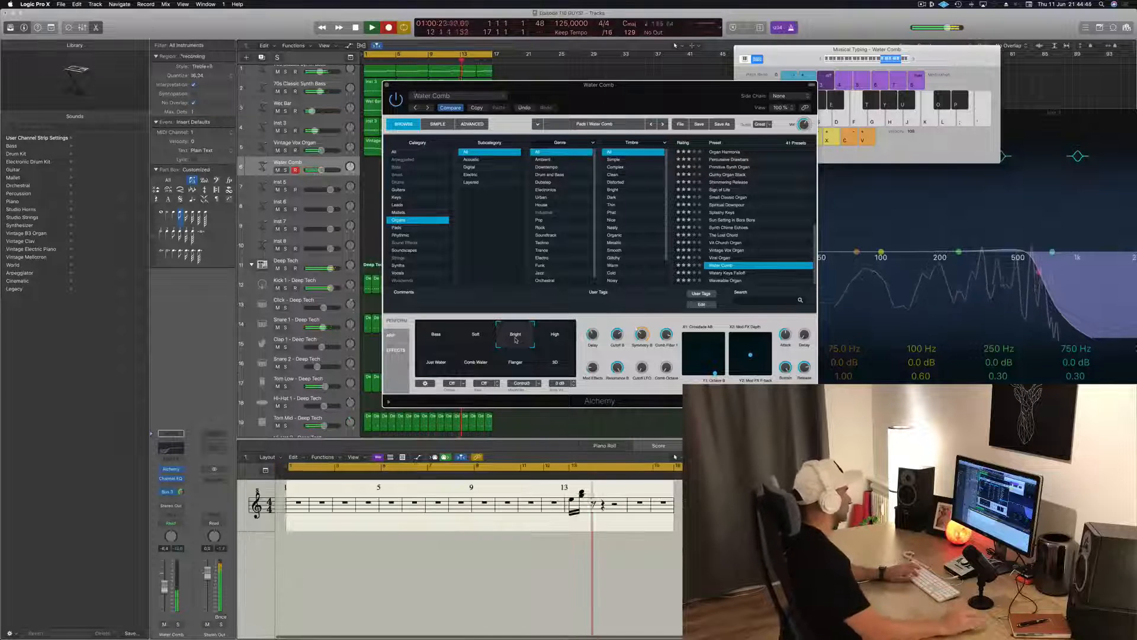
key("d")
key("g")
key("j")
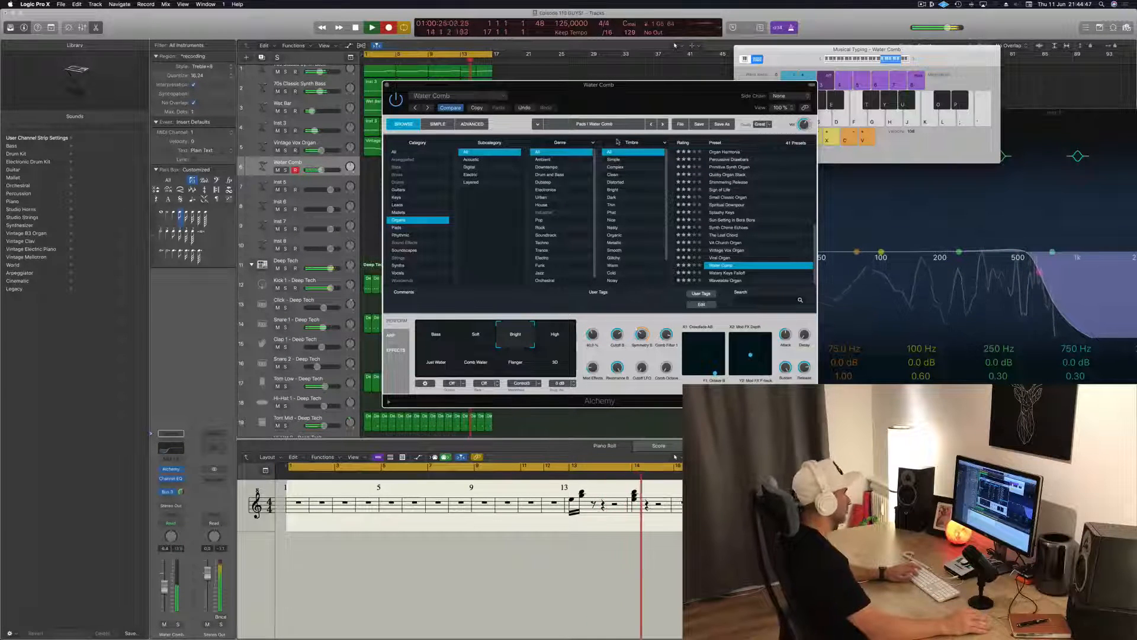
key("d")
key("g")
key("j")
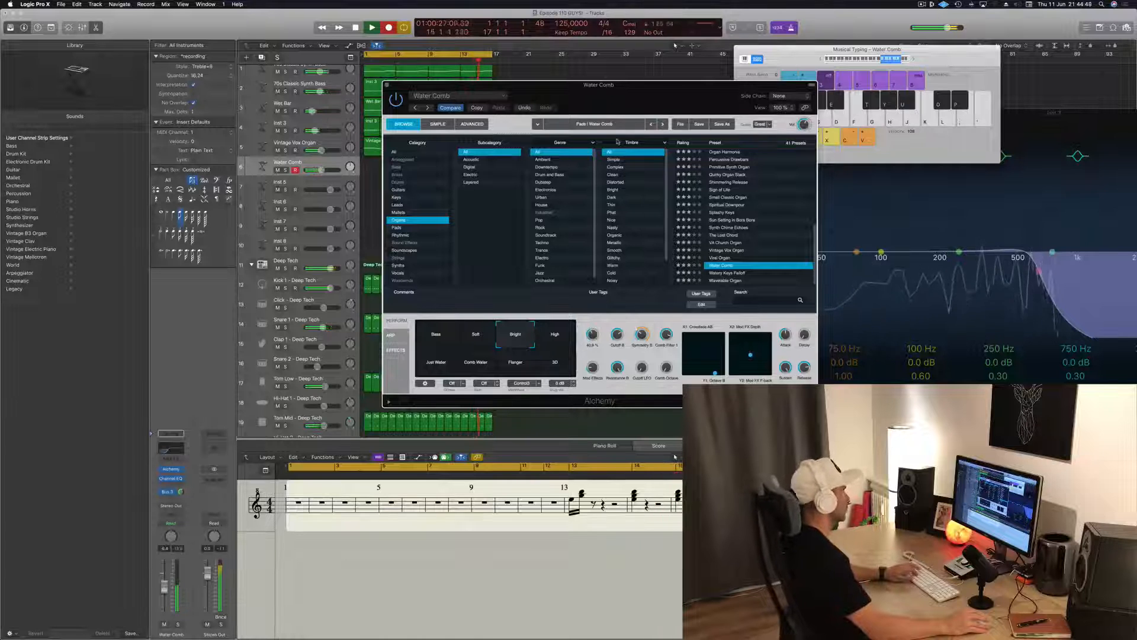
key("d")
key("g")
key("j")
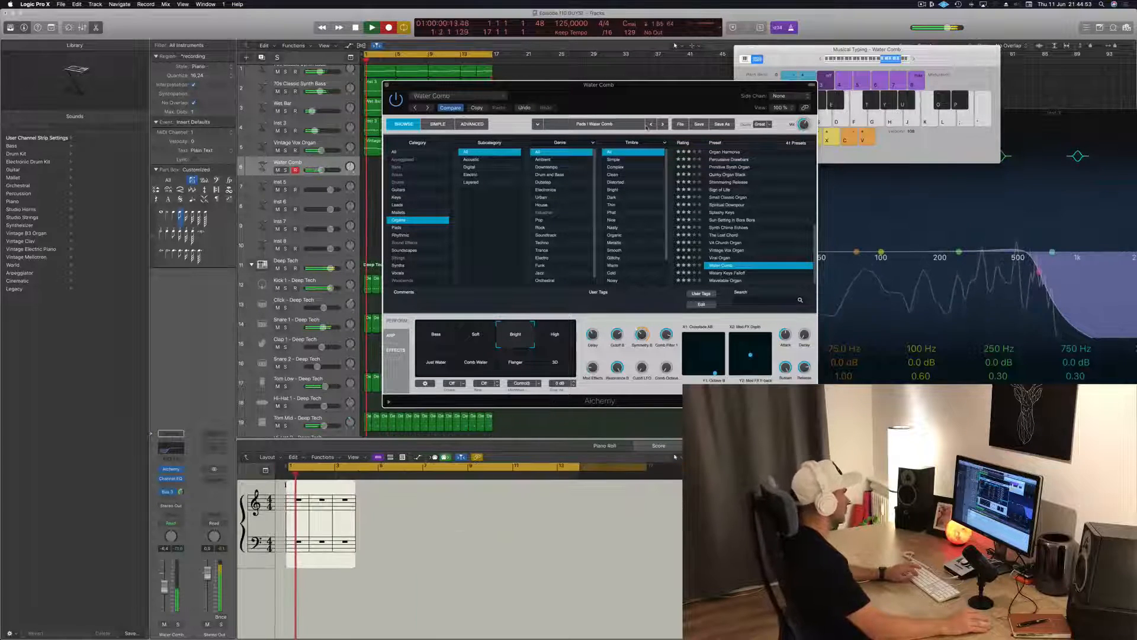
Record more three-note chords at the start of the loop, move the Water Comb window aside and stop the recording
key("d")
key("g")
key("j")
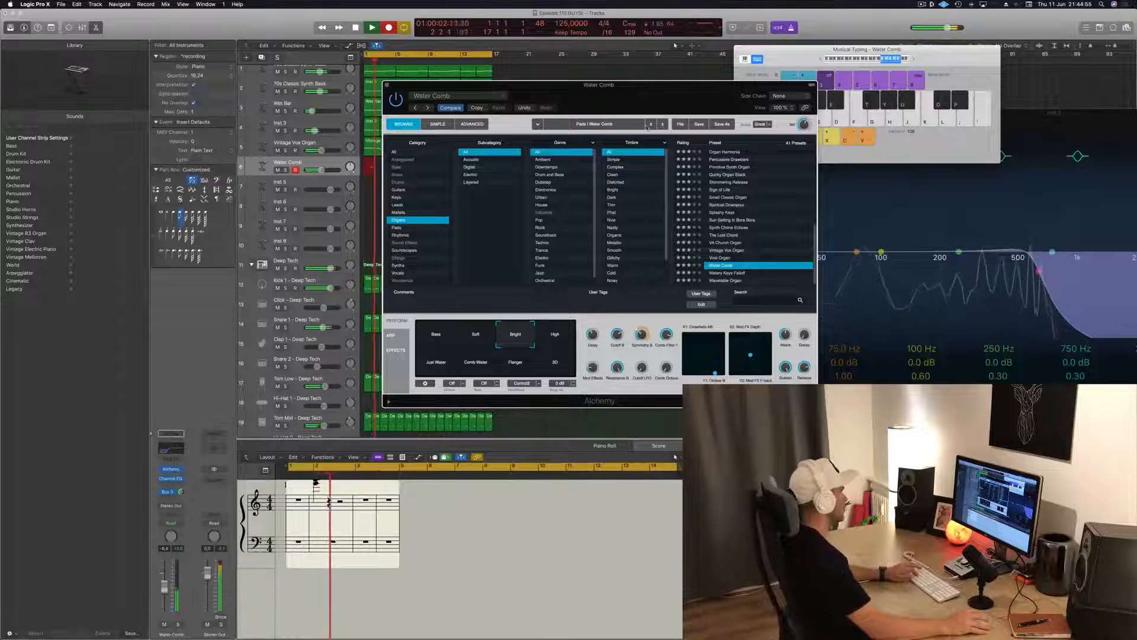
key("d")
key("g")
key("j")
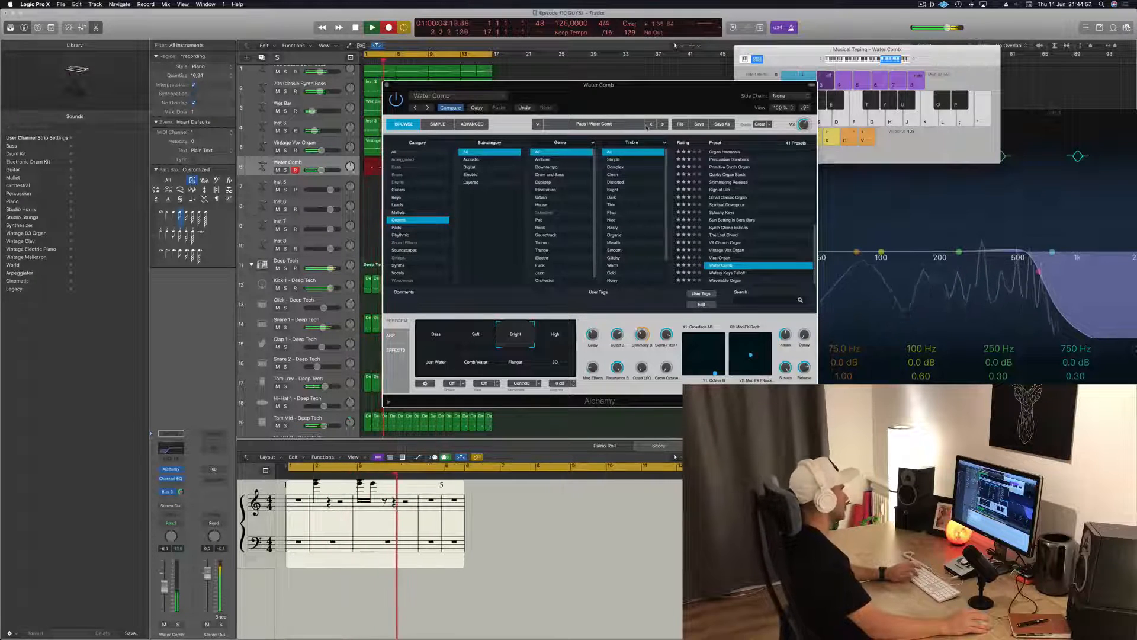
left_click_drag(643, 85, 1050, 83)
key("space")
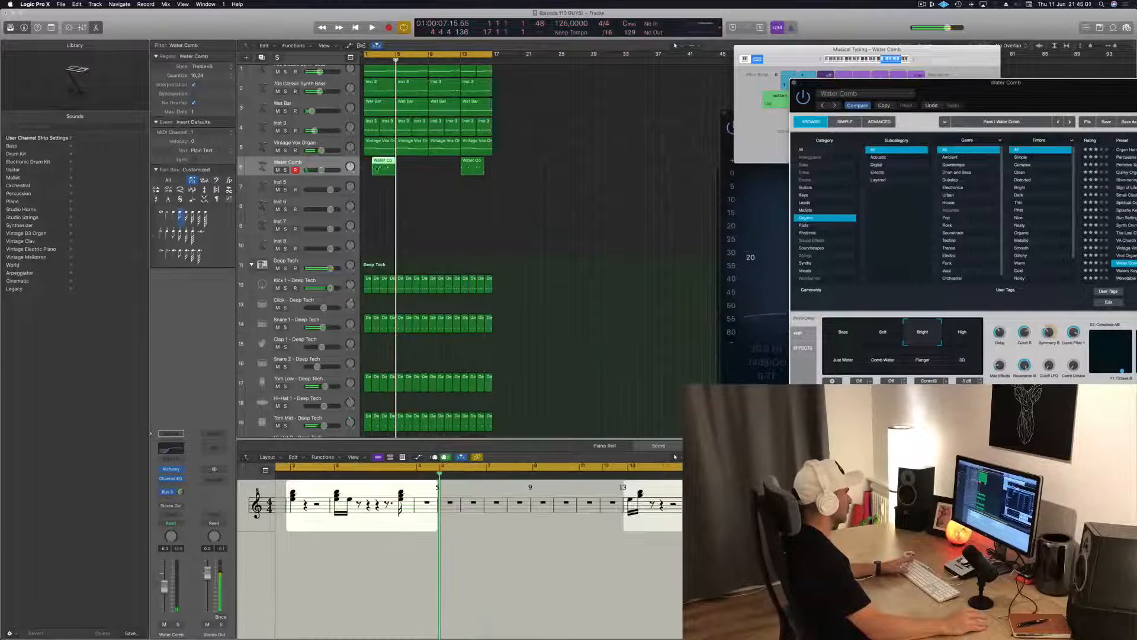
Move the first recorded Water Comb region so it starts at bar 1
left_click_drag(388, 166, 380, 166)
left_click(425, 206)
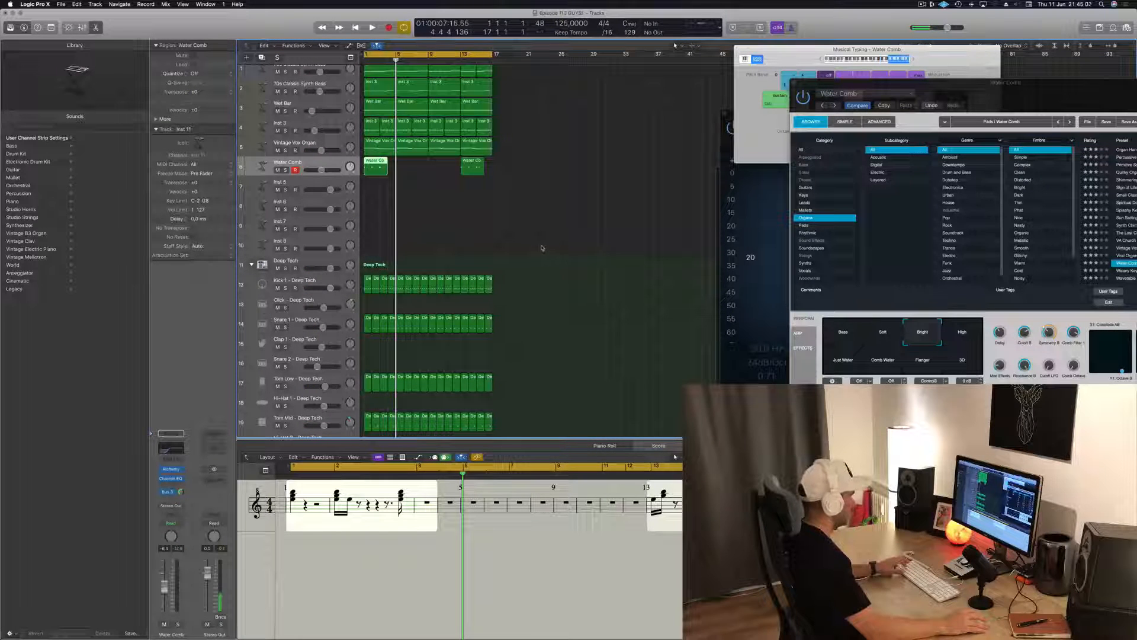
left_click(600, 263)
left_click_drag(786, 66, 770, 73)
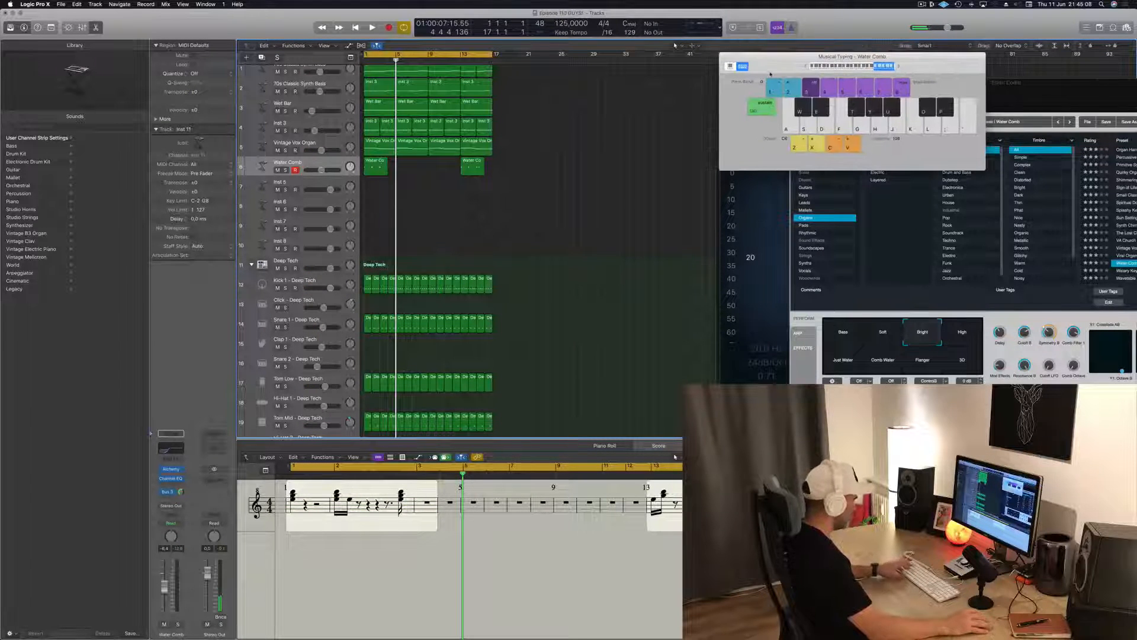
Close Musical Typing and split the first Water Comb region at bar 3, also splitting the notes that cross that point
key("super+k")
key("x")
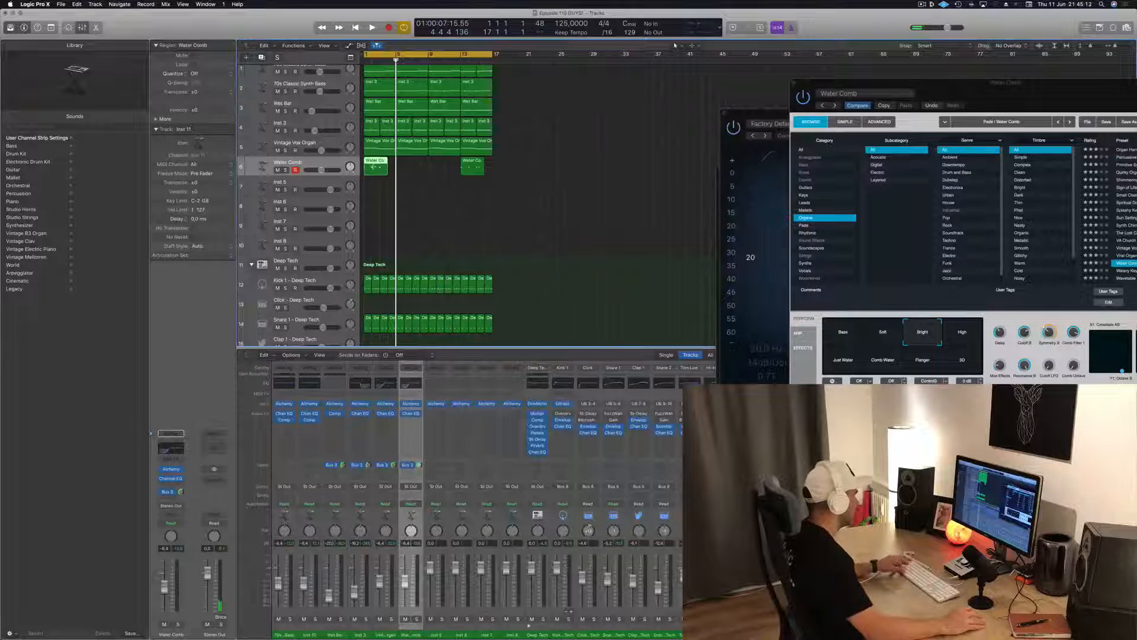
key("super+t")
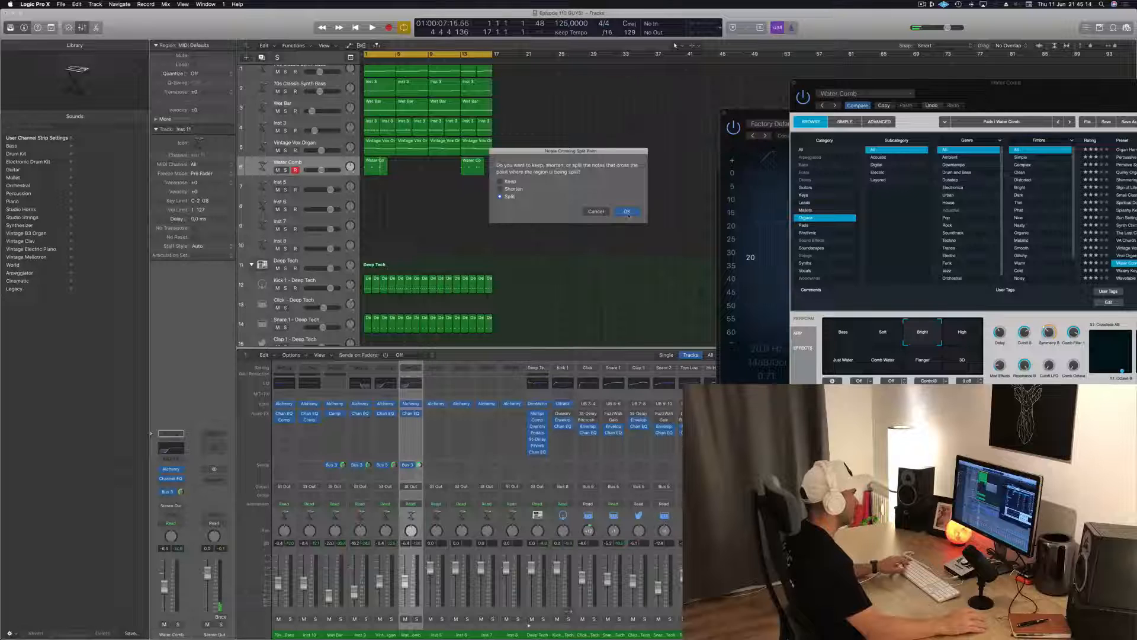
left_click(627, 212)
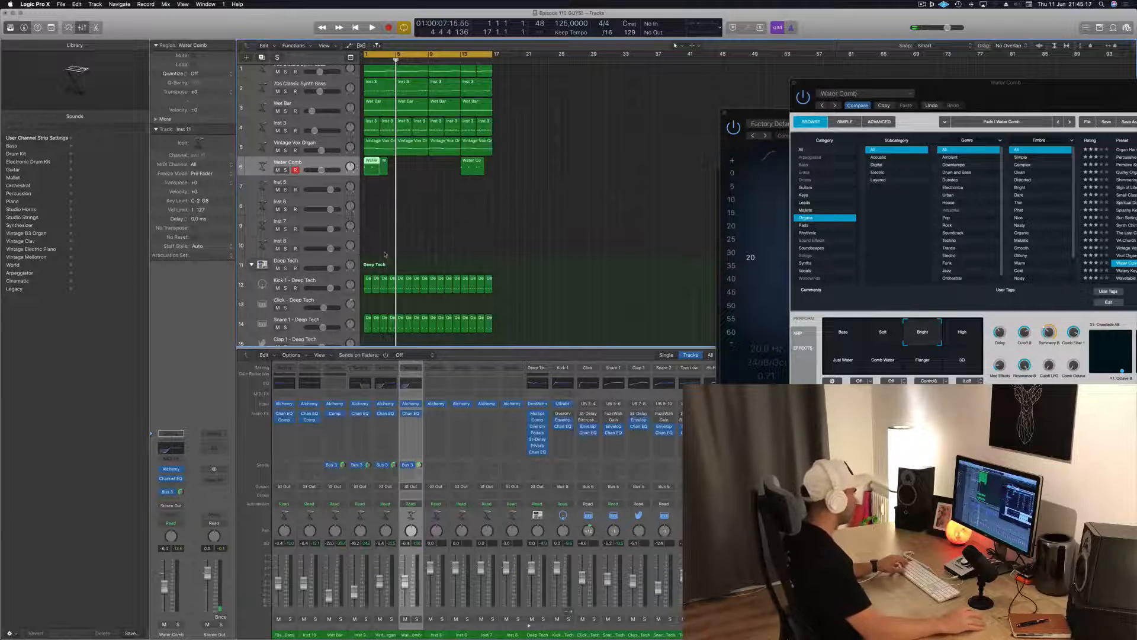
Delete the notes just before bar 3 and the stray note after bar 2 in the Piano Roll, and start playback
key("p")
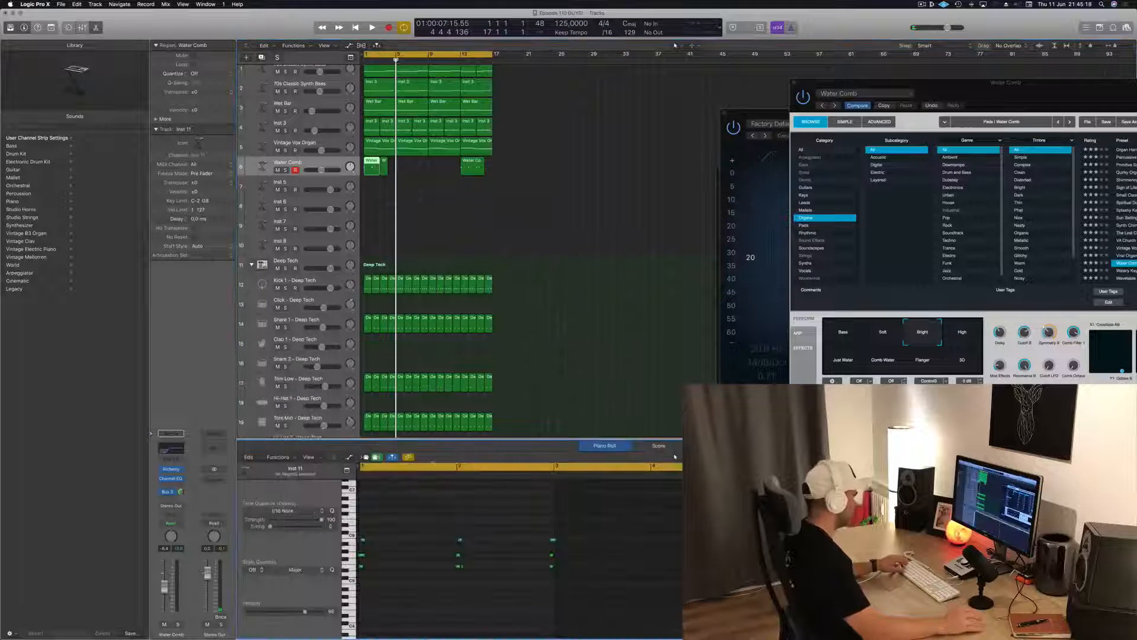
left_click_drag(476, 513, 539, 600)
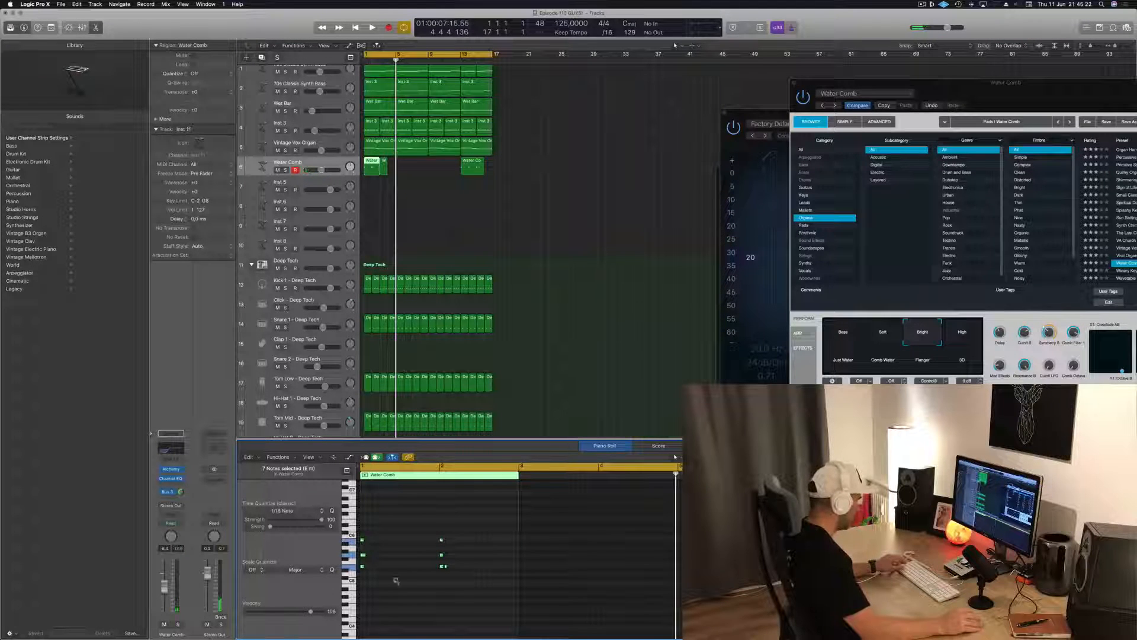
scroll(396, 580, "up", 3)
left_click_drag(531, 546, 480, 587)
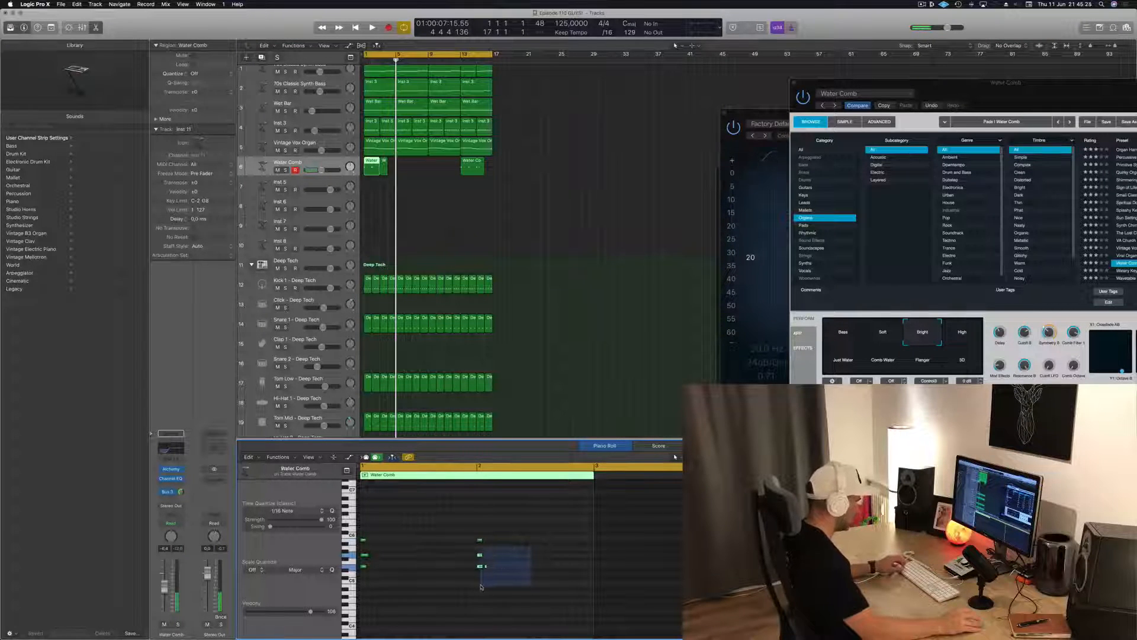
left_click_drag(484, 585, 484, 586)
key("space")
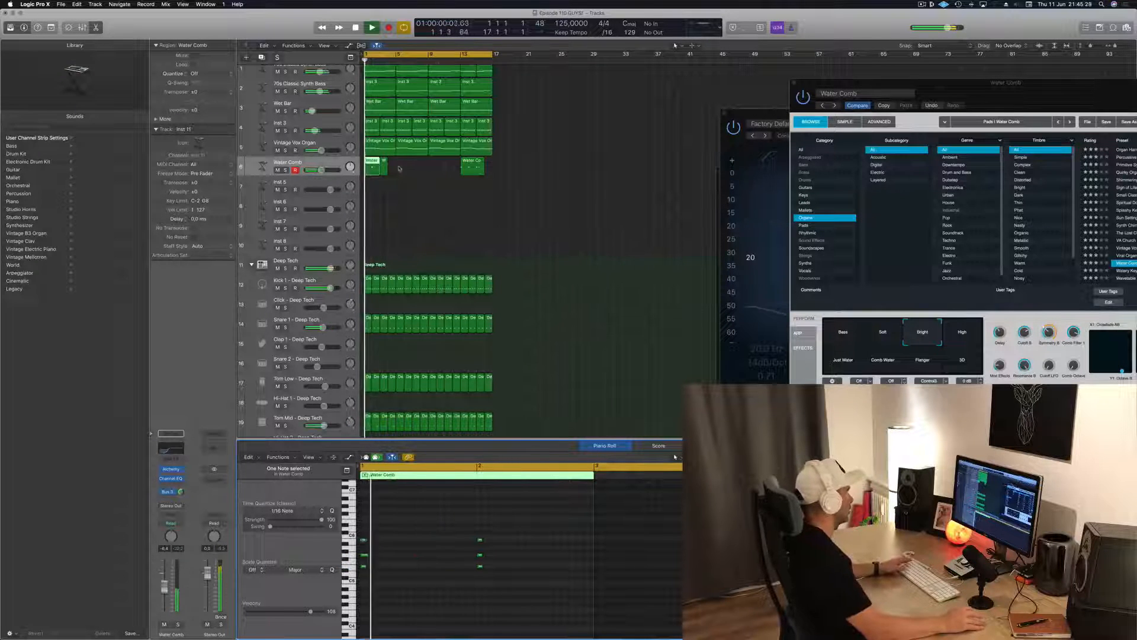
Delete the leftover split piece after bar 3 and the recorded region at bar 13 from the Water Comb track
left_click(418, 165)
left_click(384, 167)
key("Delete")
left_click(472, 167)
key("Delete")
Copy the two-bar Water Comb region along its track to fill the sixteen-bar loop and replay from the start
mouse_move(384, 166)
left_mouse_down()
mouse_move(405, 171)
mouse_move(375, 165)
mouse_move(405, 169)
left_mouse_up()
mouse_move(433, 172)
left_mouse_down()
mouse_move(370, 167)
mouse_move(430, 173)
left_mouse_up()
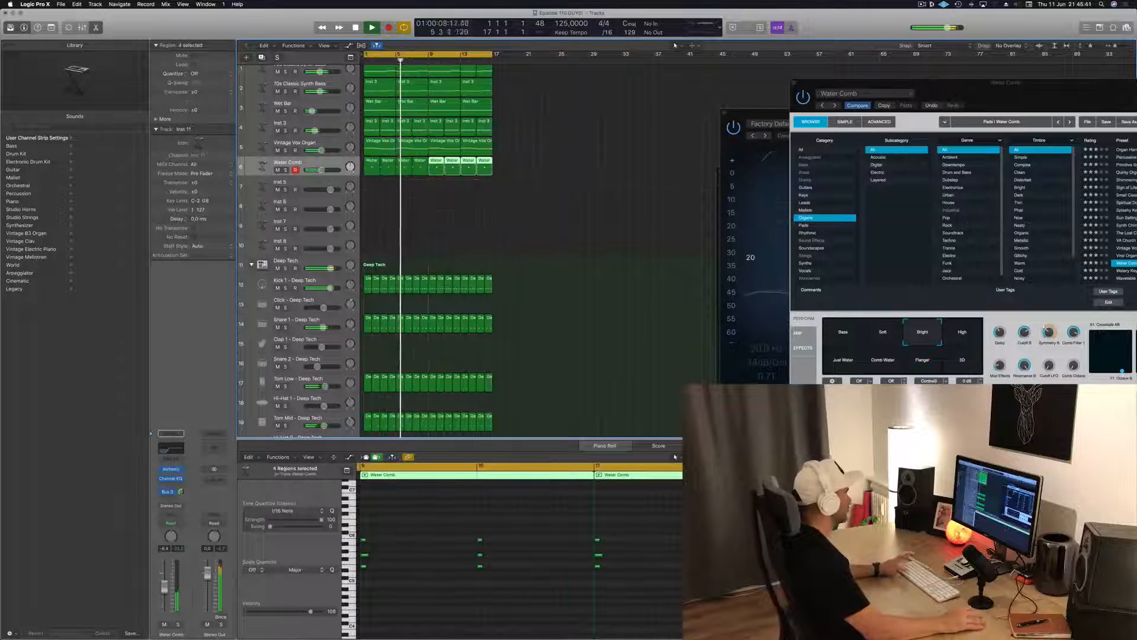
key("Return")
key("space")
Switch the Water Comb instrument to its High snapshot and lower the track's volume fader slightly
left_click_drag(949, 82, 689, 88)
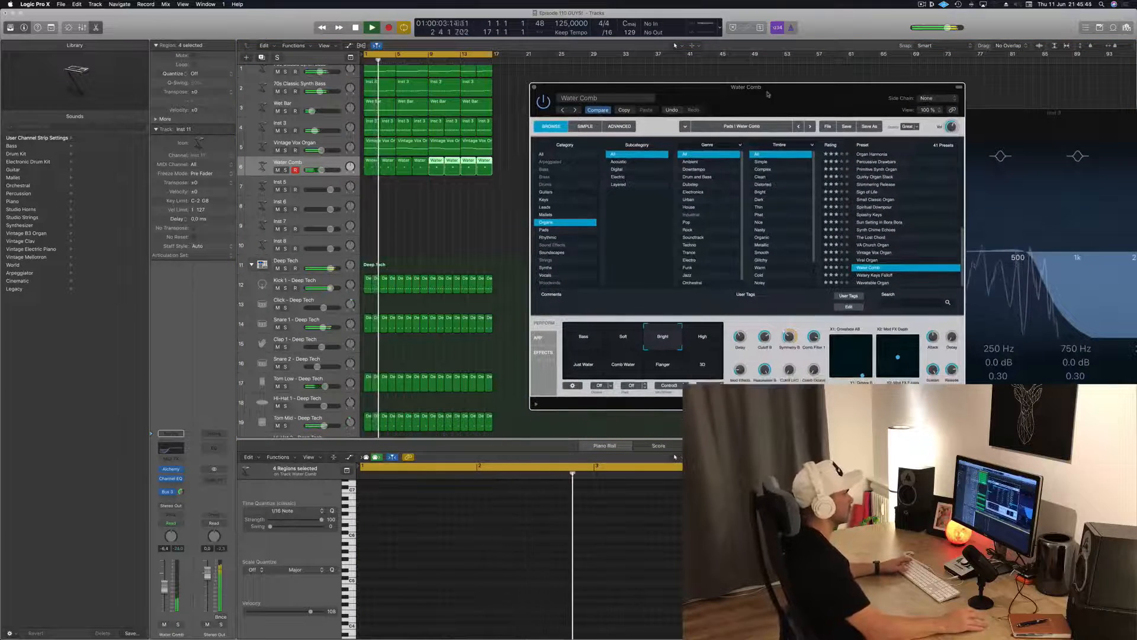
left_click_drag(767, 94, 739, 98)
left_click(673, 343)
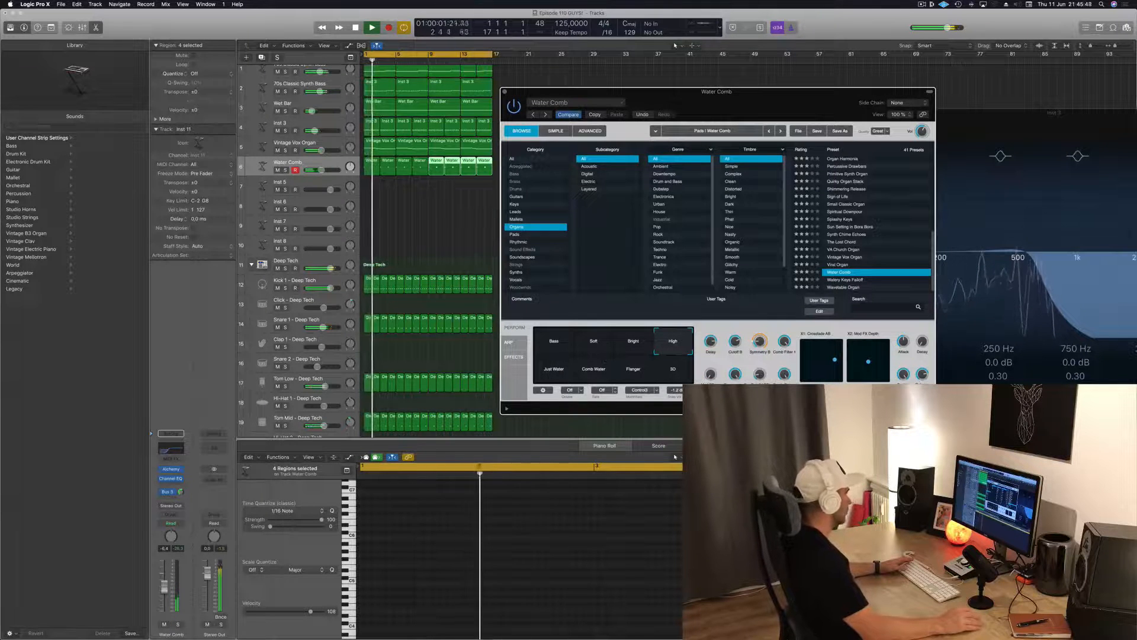
left_click_drag(167, 588, 166, 592)
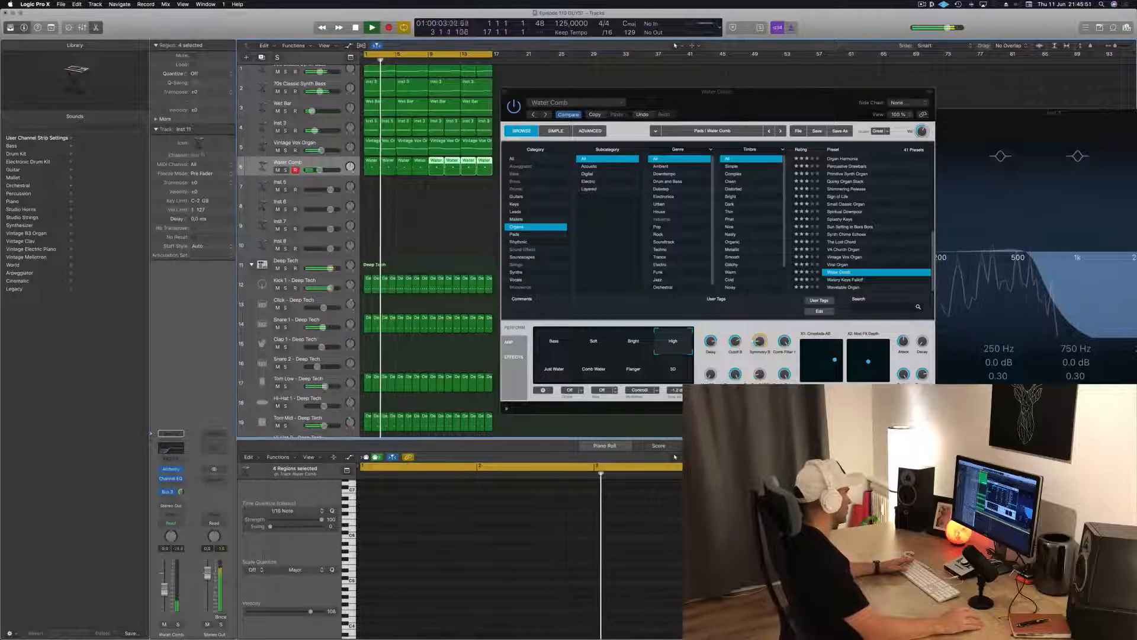
Open the Water Comb track's Channel EQ and set its 24 dB/Oct low cut to 112 Hz
left_click(169, 492)
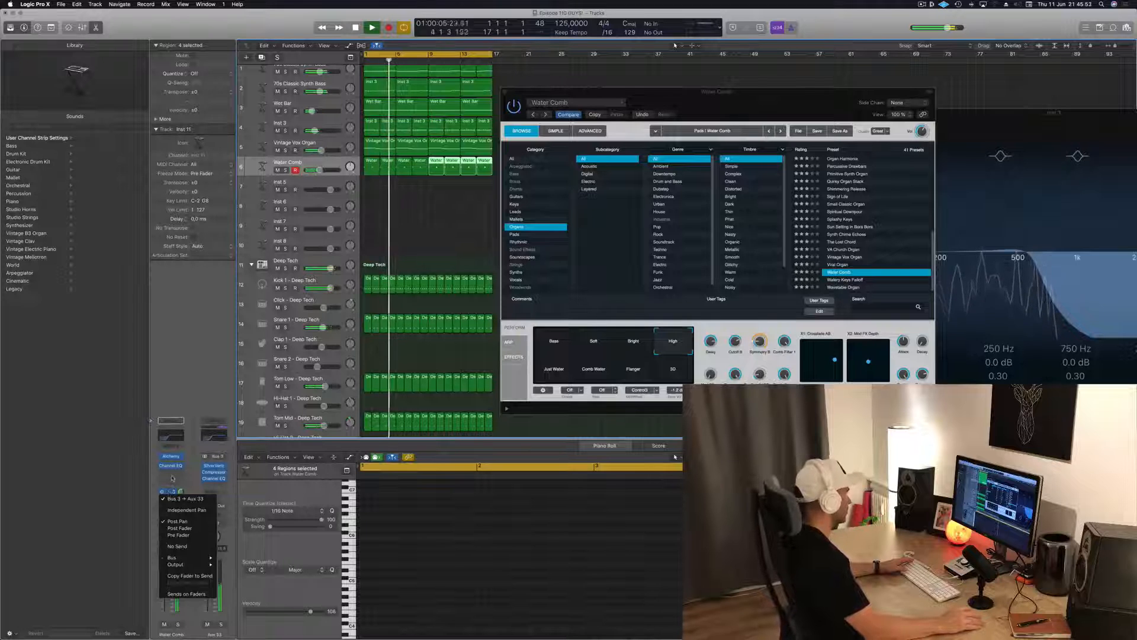
left_click(191, 474)
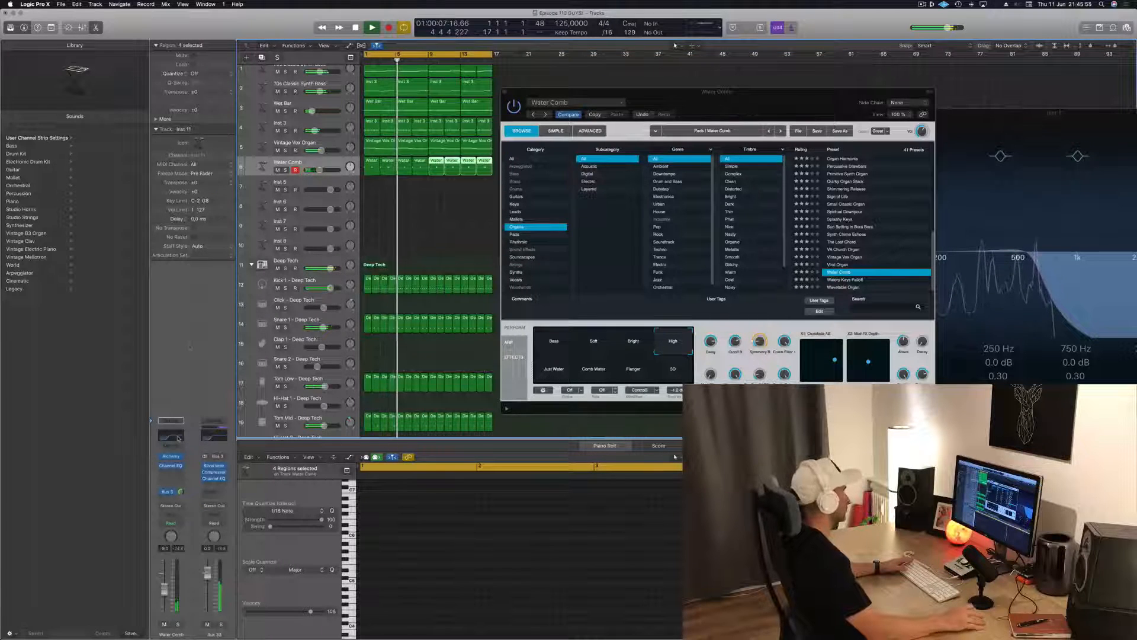
left_click(178, 438)
left_click_drag(246, 179, 178, 180)
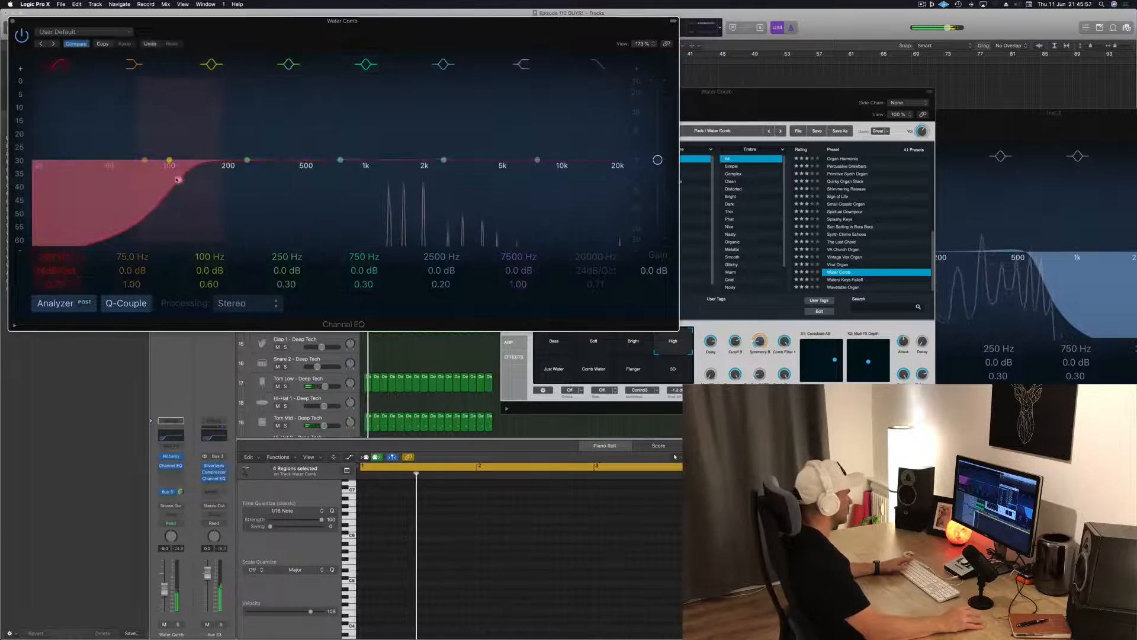
Audition the Just Water and Comb Water snapshots, settle on Flanger, close the EQ and raise the Water Comb volume slightly
left_click_drag(846, 97, 916, 84)
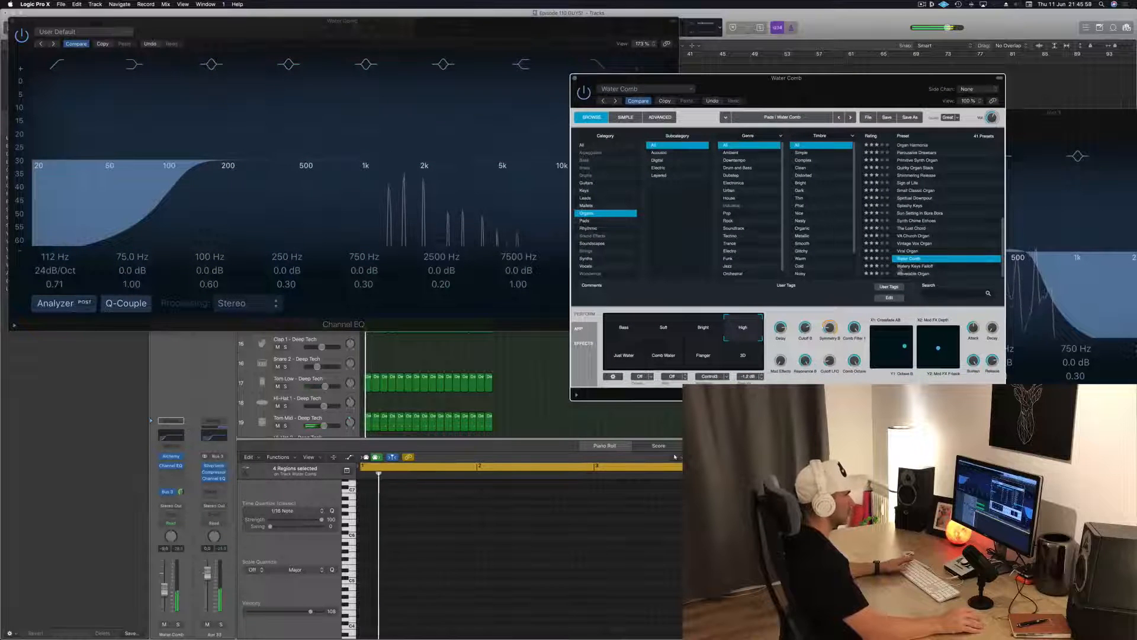
left_click(623, 355)
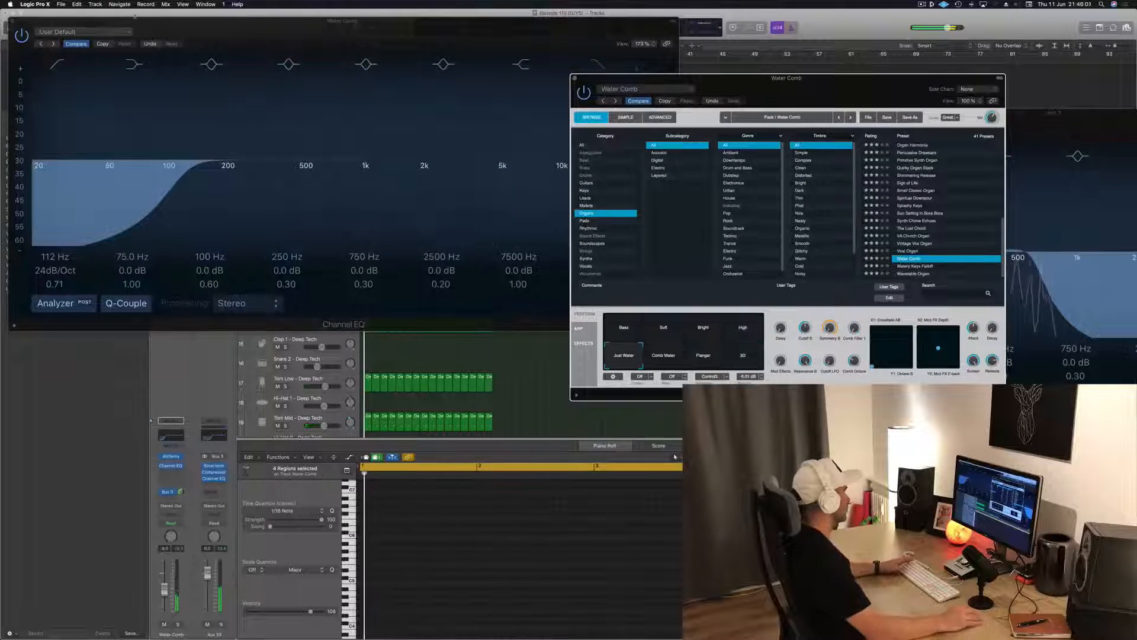
left_click(13, 22)
left_click(663, 356)
left_click(704, 356)
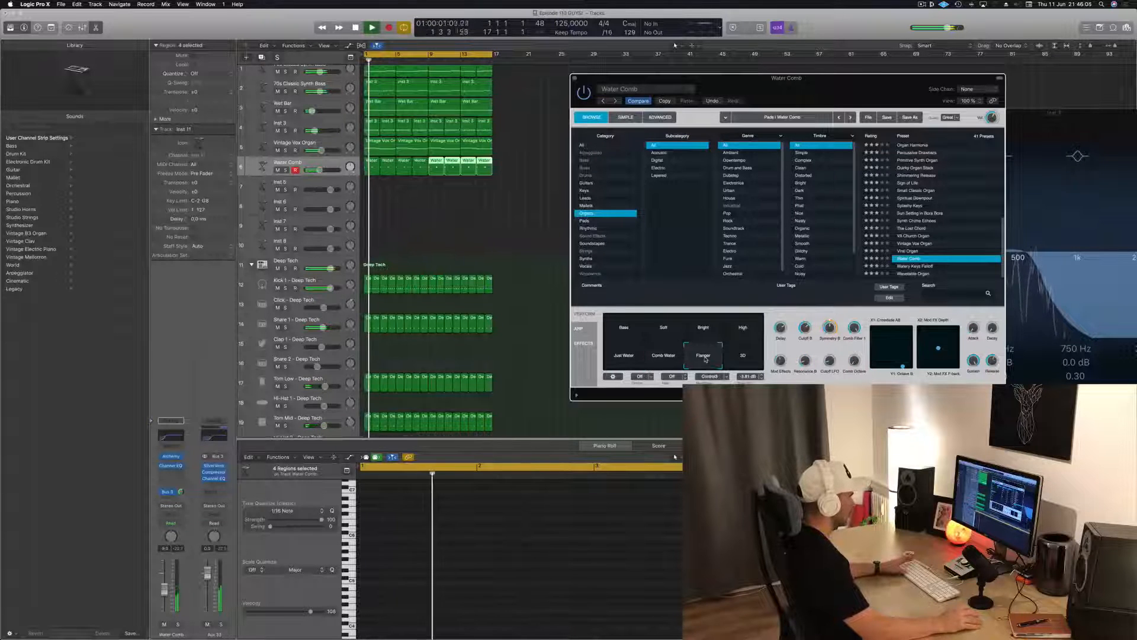
left_click_drag(846, 92, 859, 70)
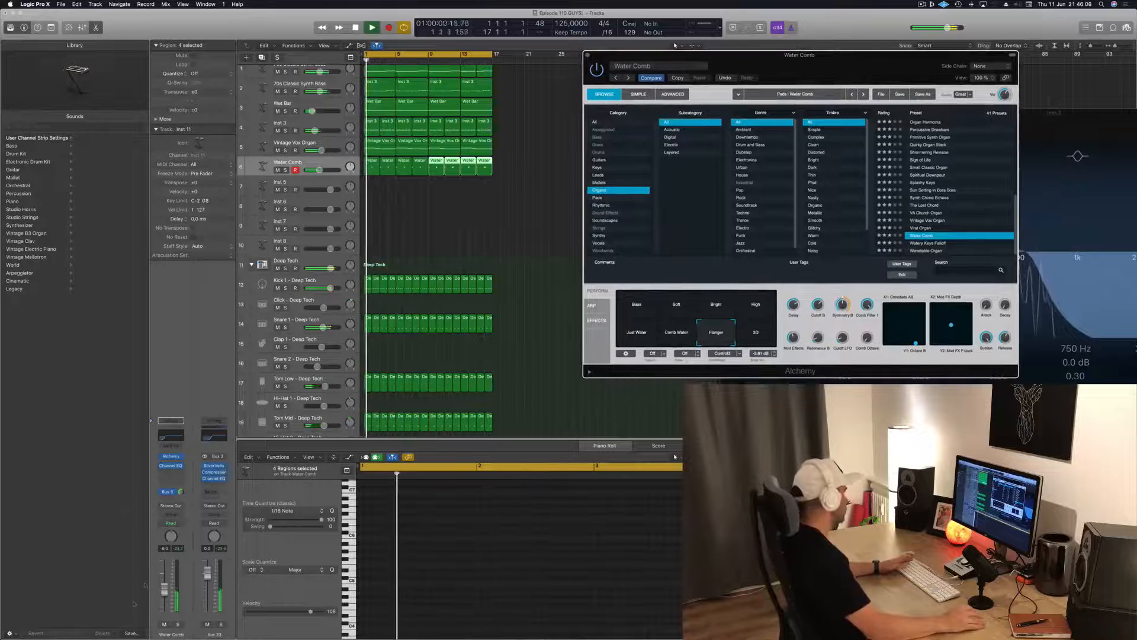
left_click_drag(165, 589, 166, 585)
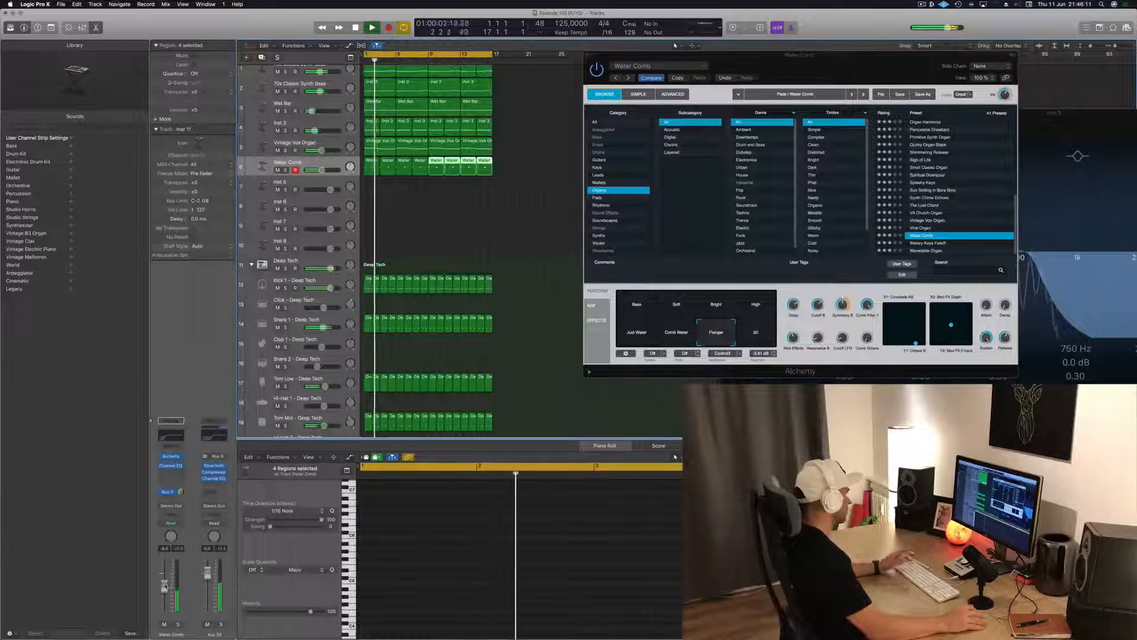
Add a send to Bus 11 on the Water Comb channel and restart playback from the beginning
left_click(167, 493)
mouse_move(169, 510)
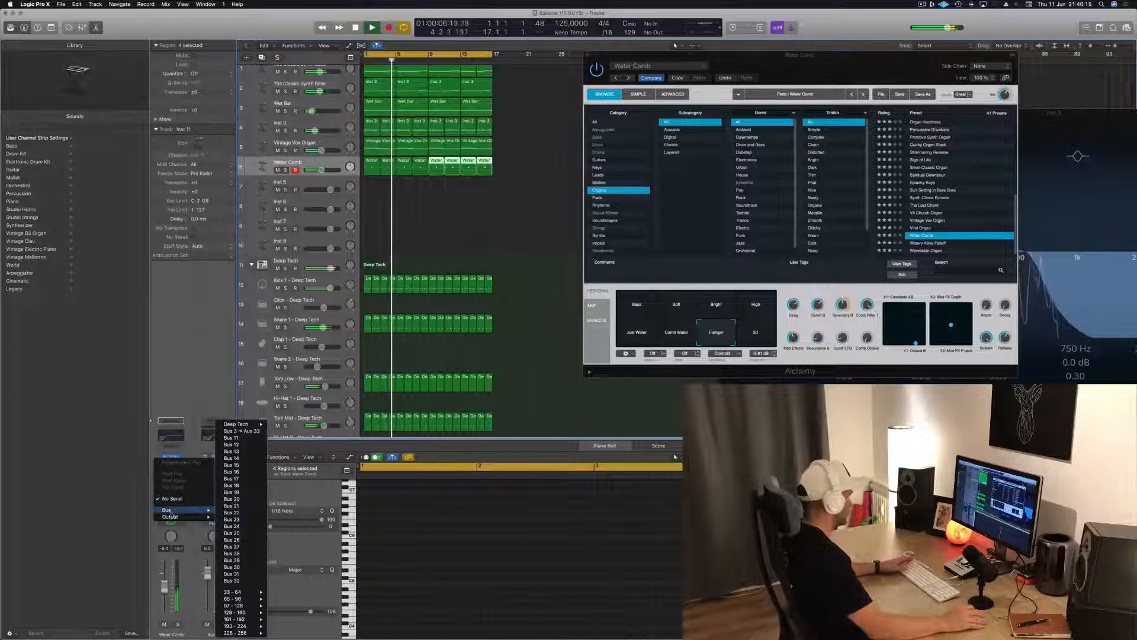
left_click(248, 439)
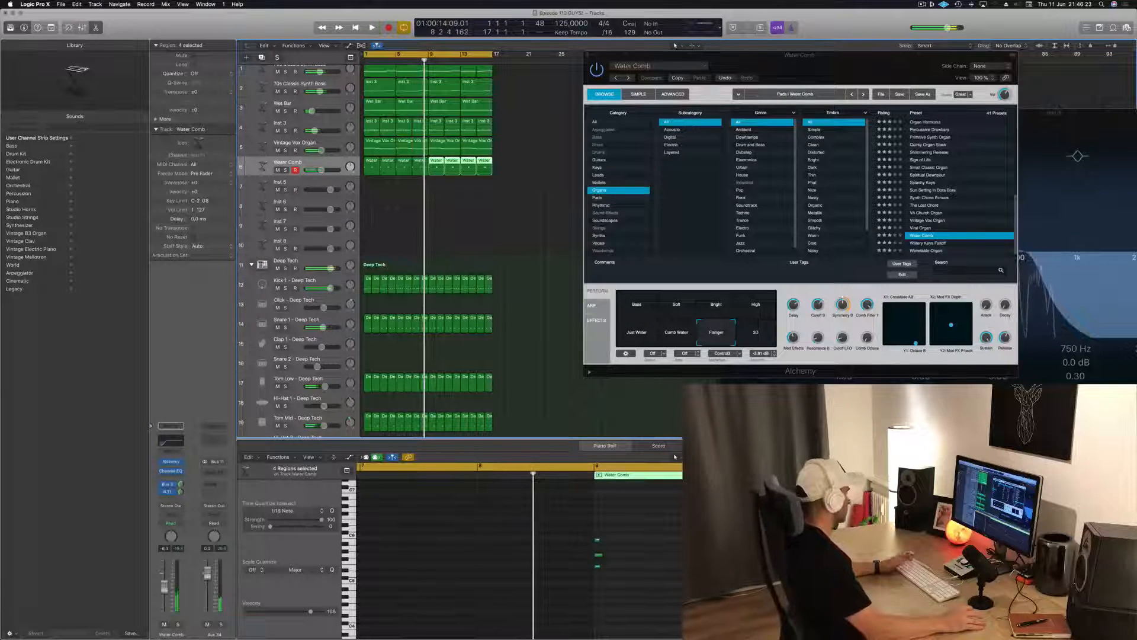
key("Return")
Insert a stereo Sample Delay on the Bus 11 aux channel and load its 32 Samples preset
left_click(213, 473)
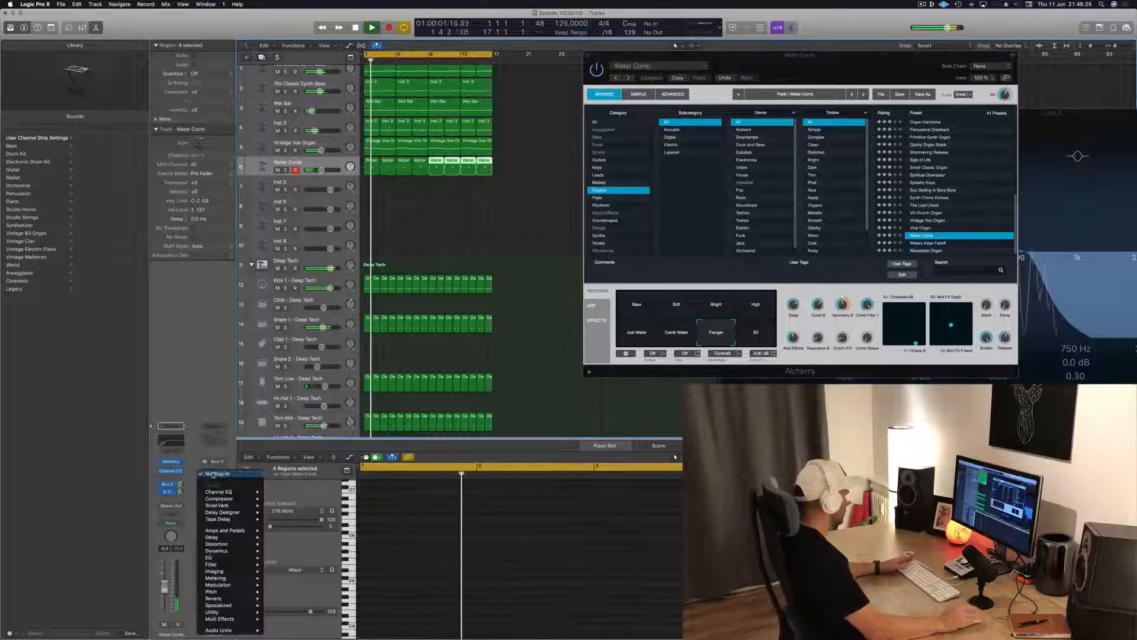
mouse_move(243, 513)
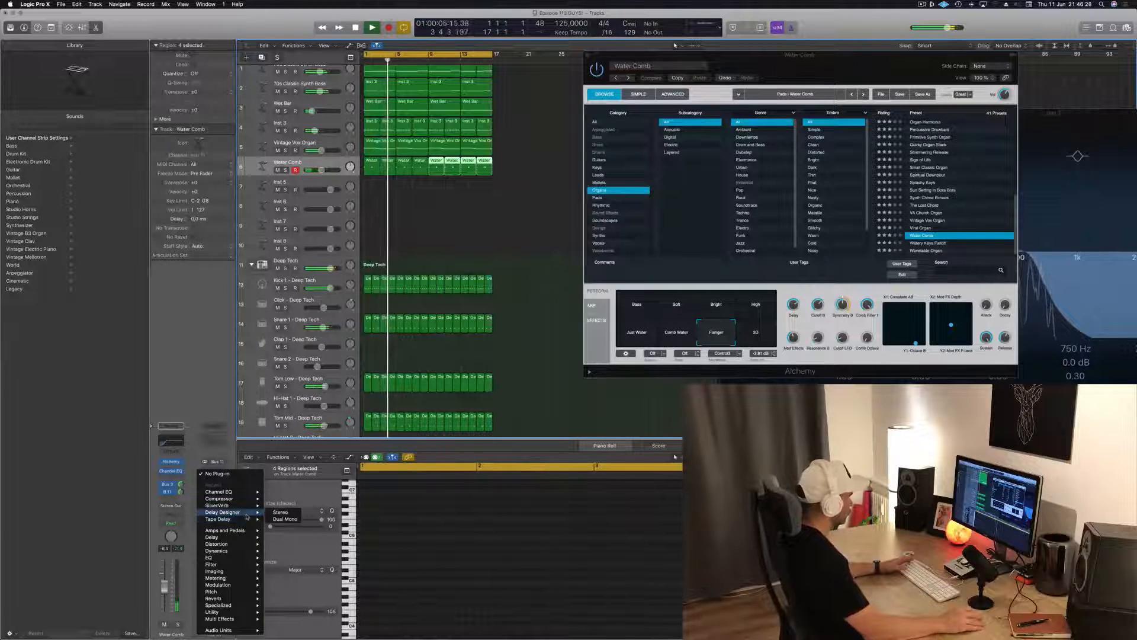
mouse_move(254, 541)
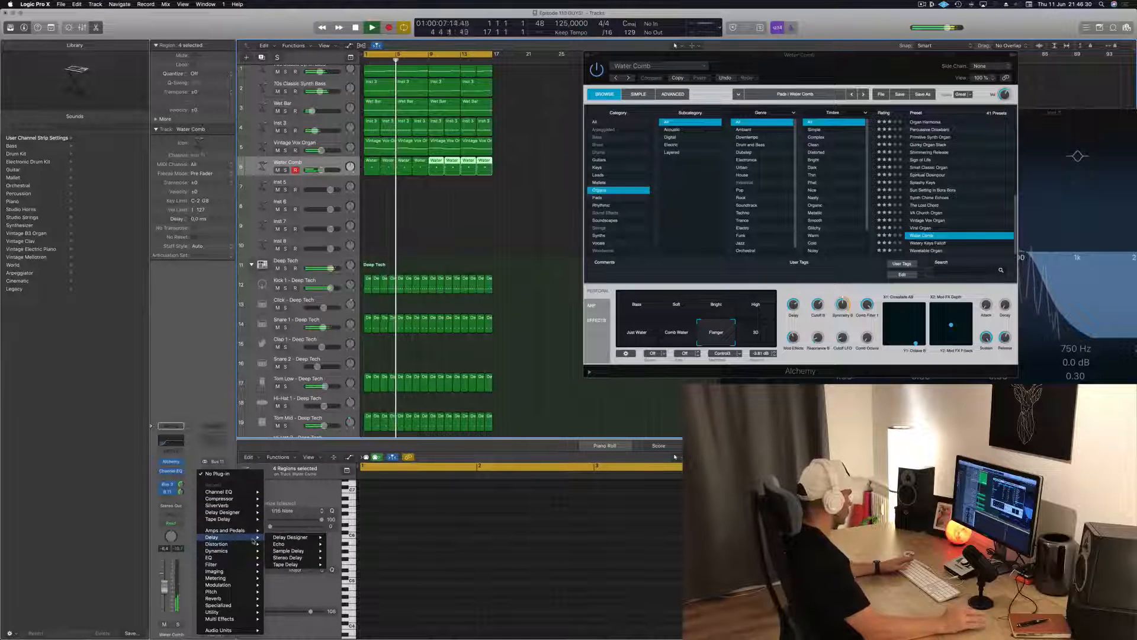
mouse_move(299, 551)
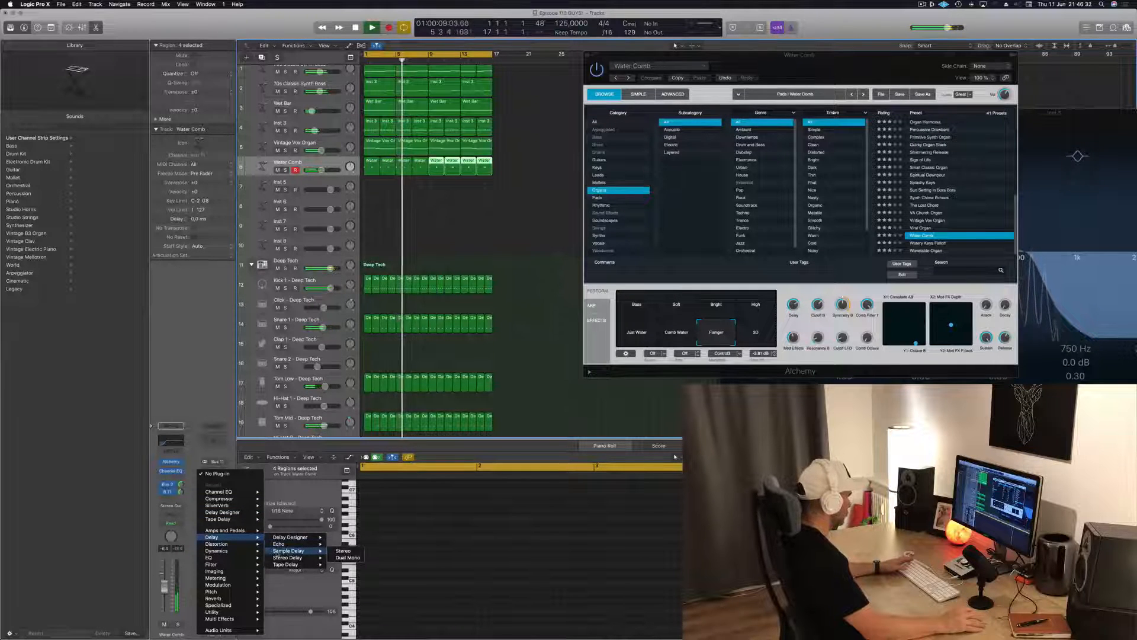
left_click(343, 551)
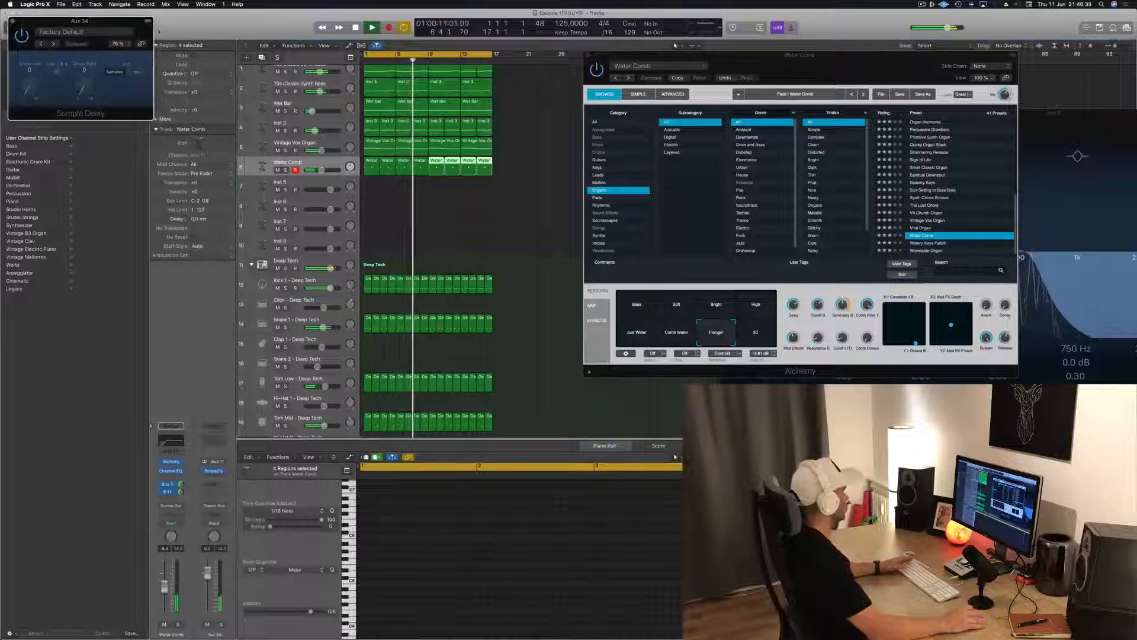
left_click_drag(103, 17, 597, 73)
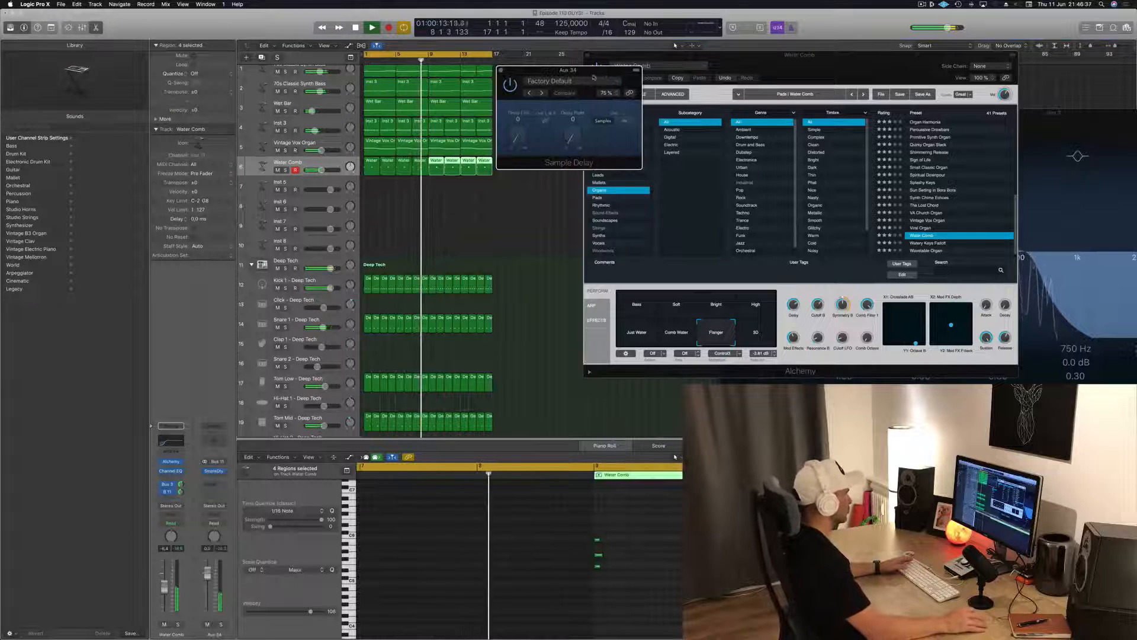
left_click(552, 83)
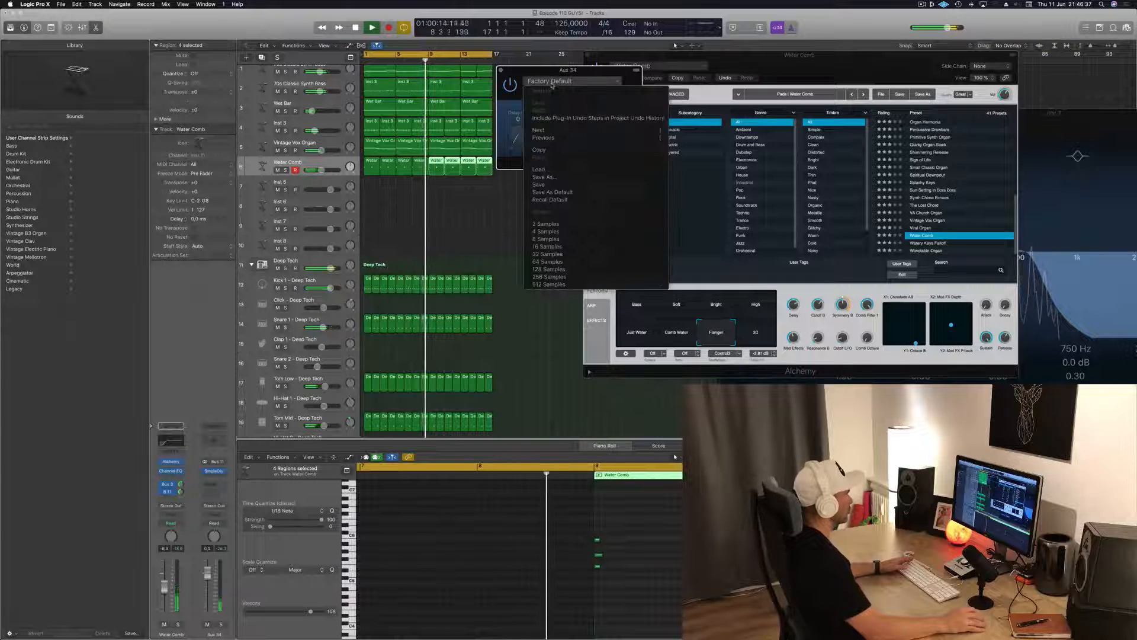
left_click(549, 254)
left_click_drag(586, 71, 527, 109)
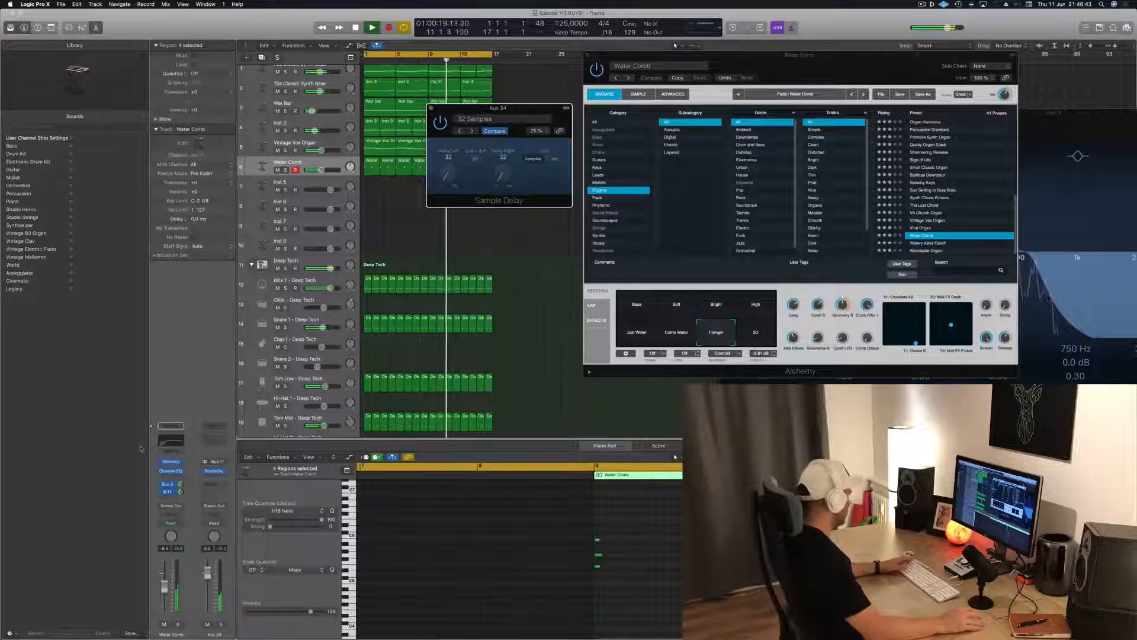
Replace the aux channel's Sample Delay with a stereo Delay Designer and load the Complex Filtered preset Ease In 05
left_click(224, 473)
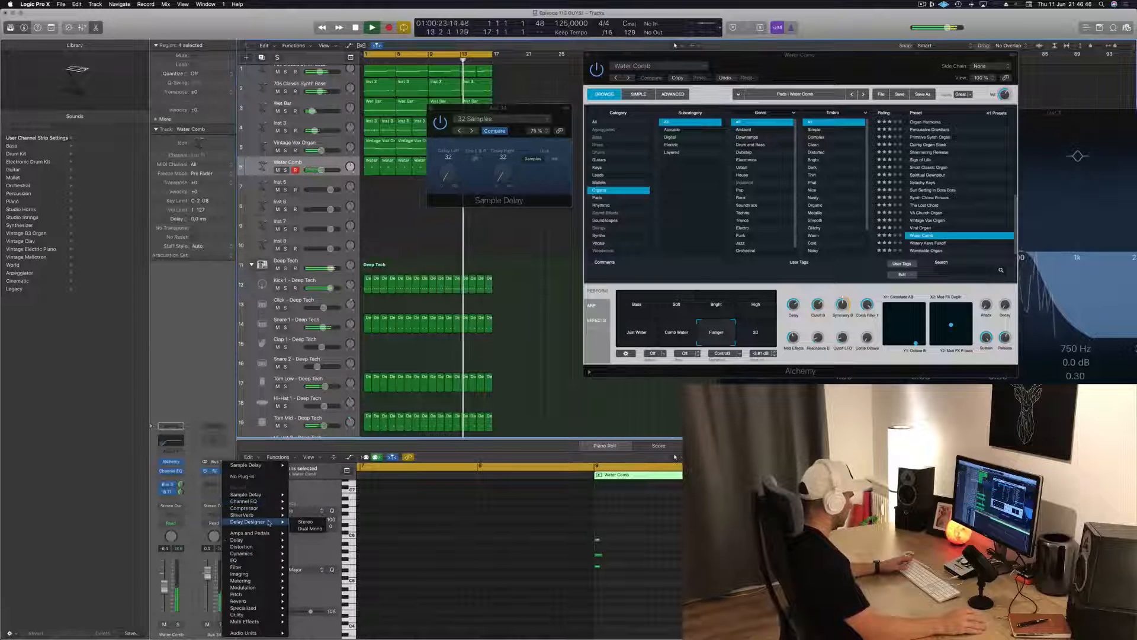
left_click(305, 522)
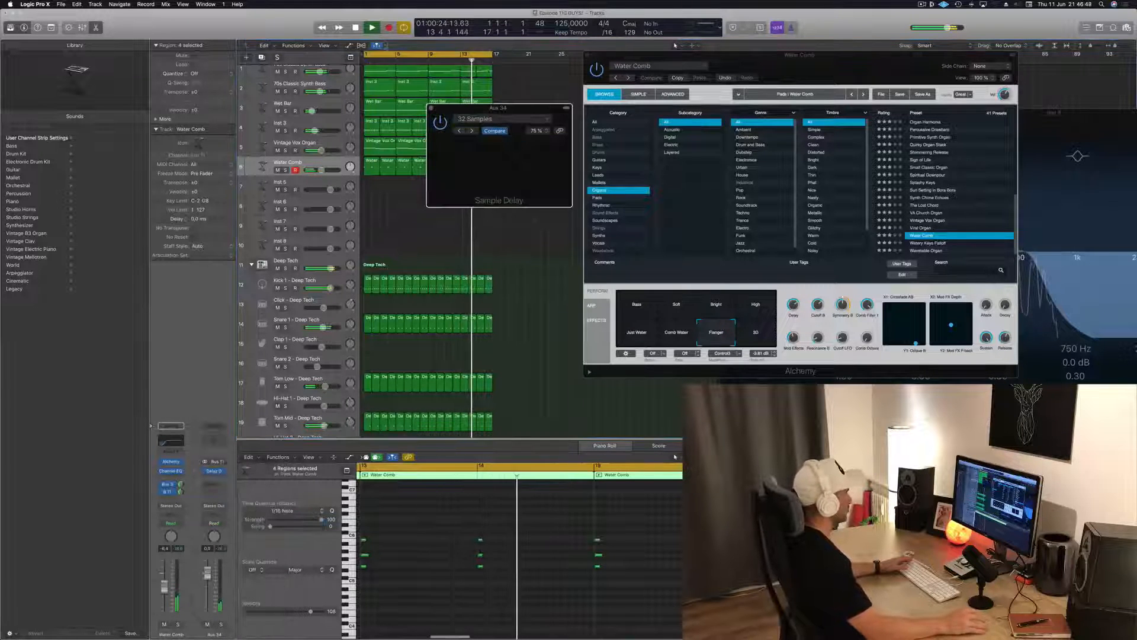
left_click_drag(563, 108, 534, 97)
left_click(468, 107)
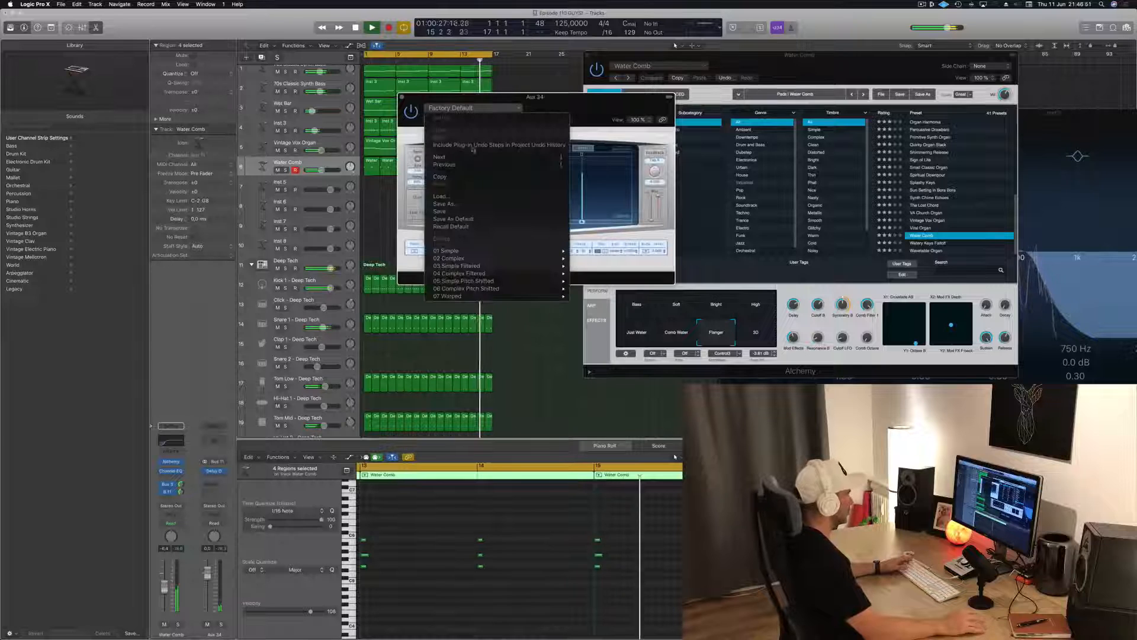
mouse_move(533, 273)
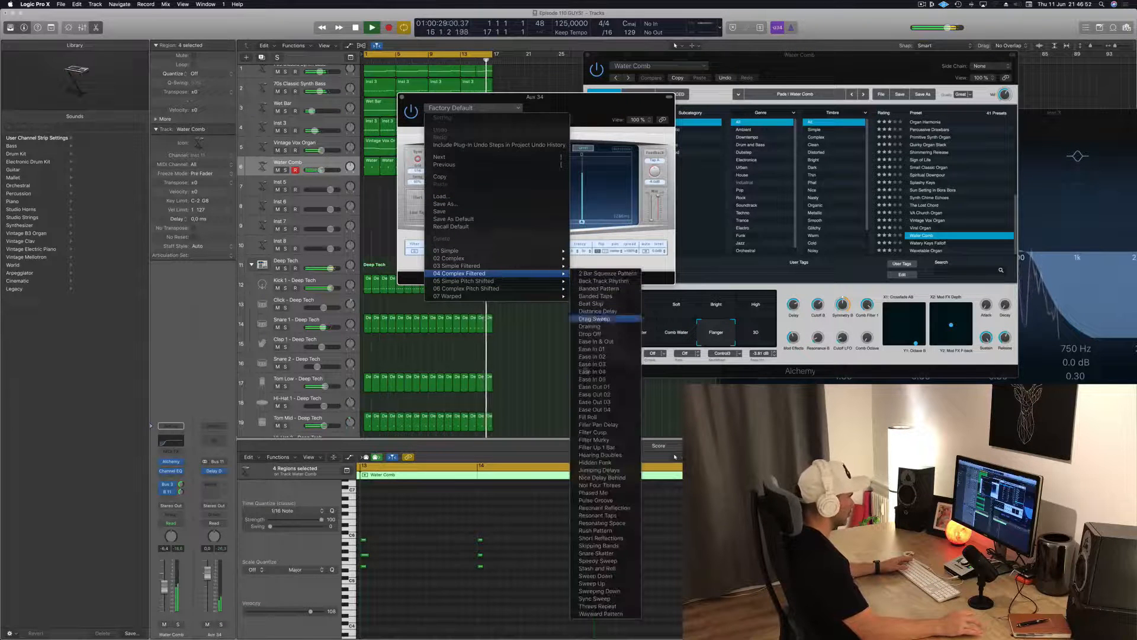
left_click(608, 380)
left_click_drag(535, 97, 639, 105)
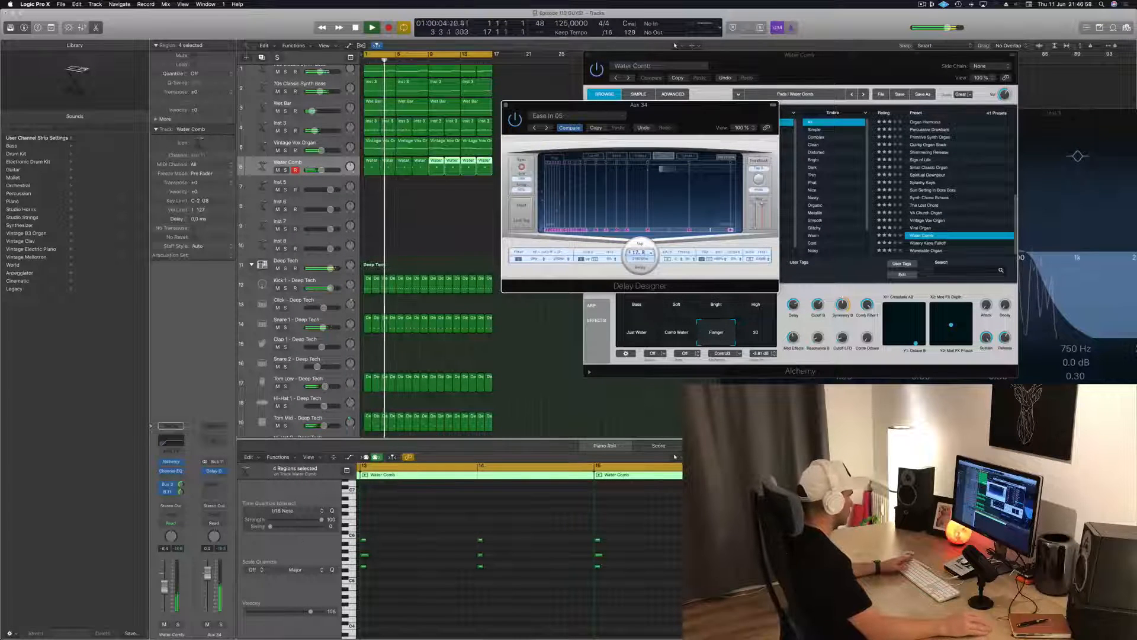
Step the Delay Designer preset on to Ease Out 02 and adjust the Water Comb send level to Bus 11
left_click(180, 492)
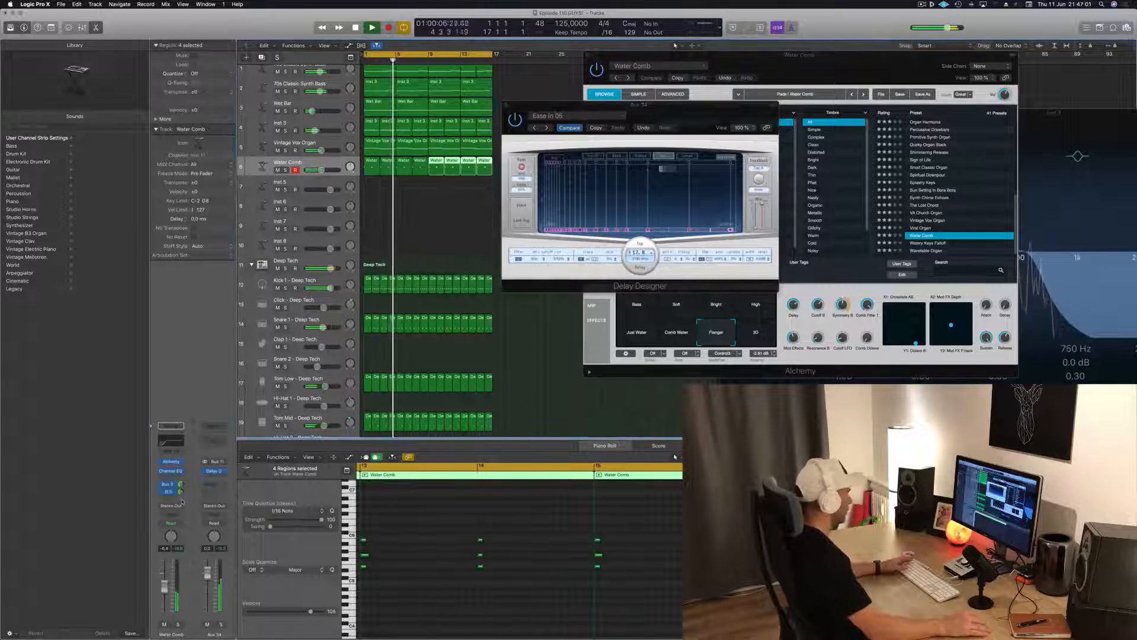
left_click(546, 128)
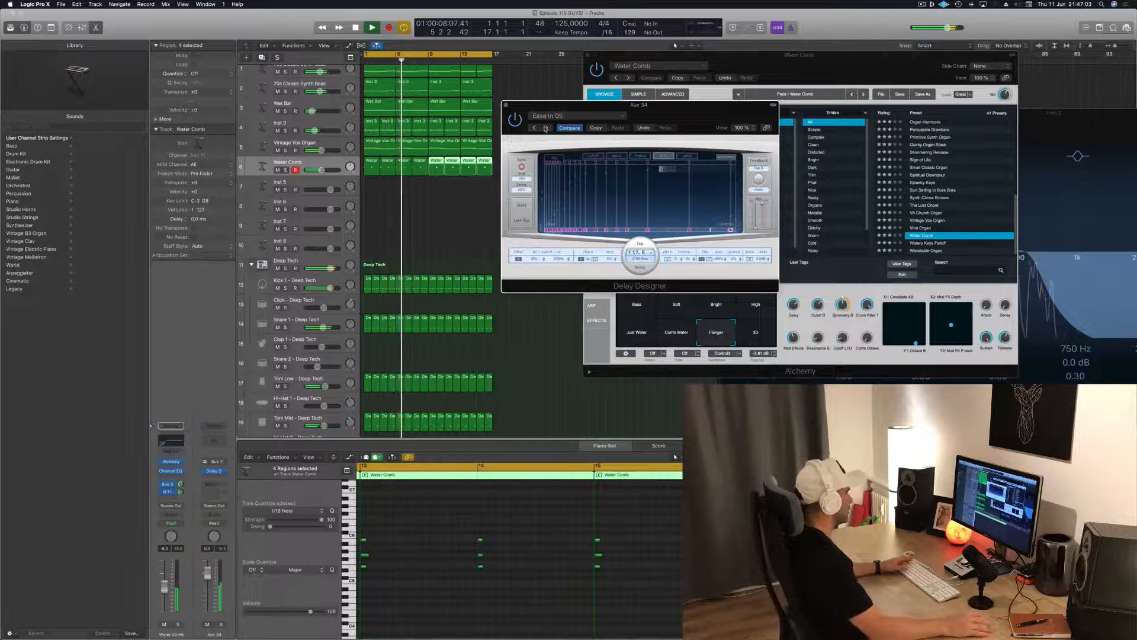
left_click_drag(657, 115, 482, 142)
left_click(433, 147)
left_click_drag(572, 139, 819, 113)
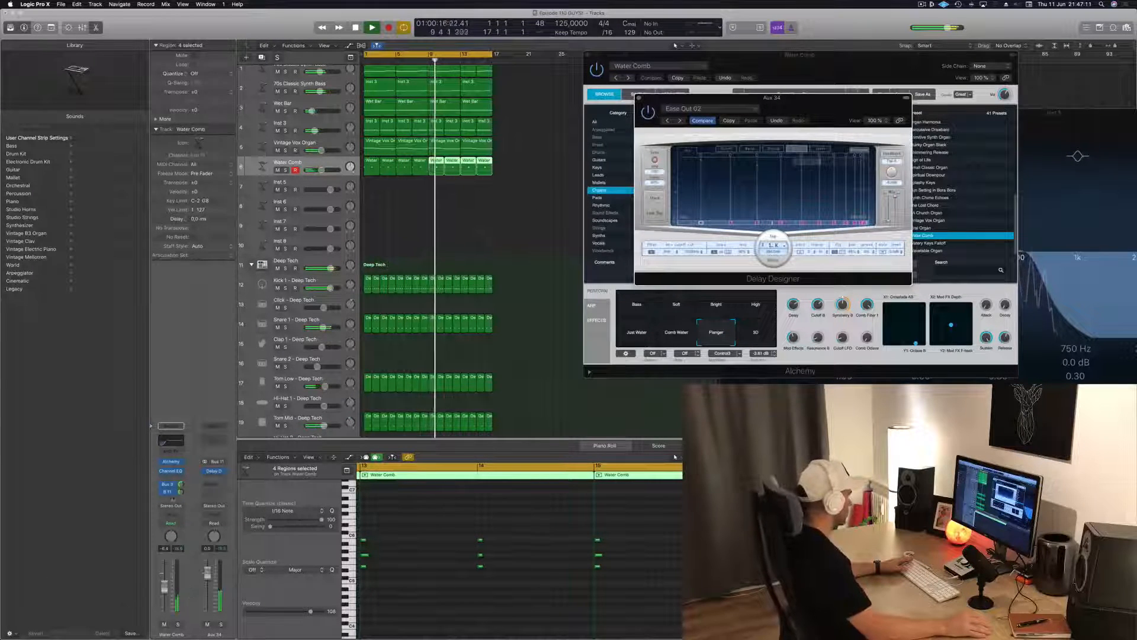
left_click_drag(180, 491, 181, 493)
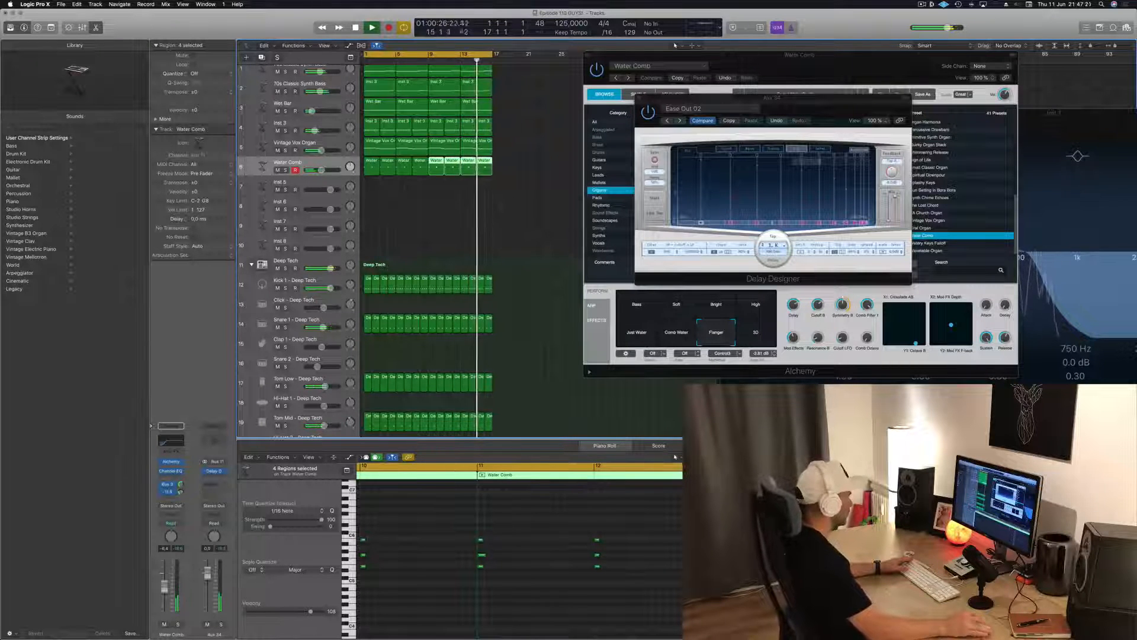
Close the Delay Designer and Water Comb instrument windows
left_click_drag(728, 110, 564, 128)
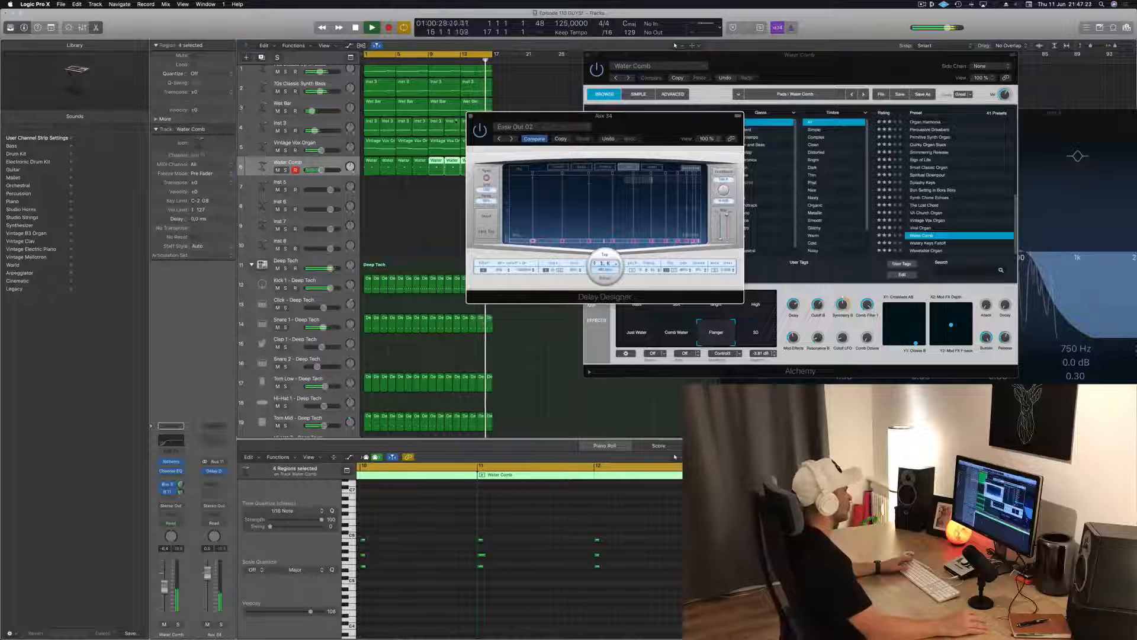
left_click(471, 117)
left_click_drag(597, 55, 490, 80)
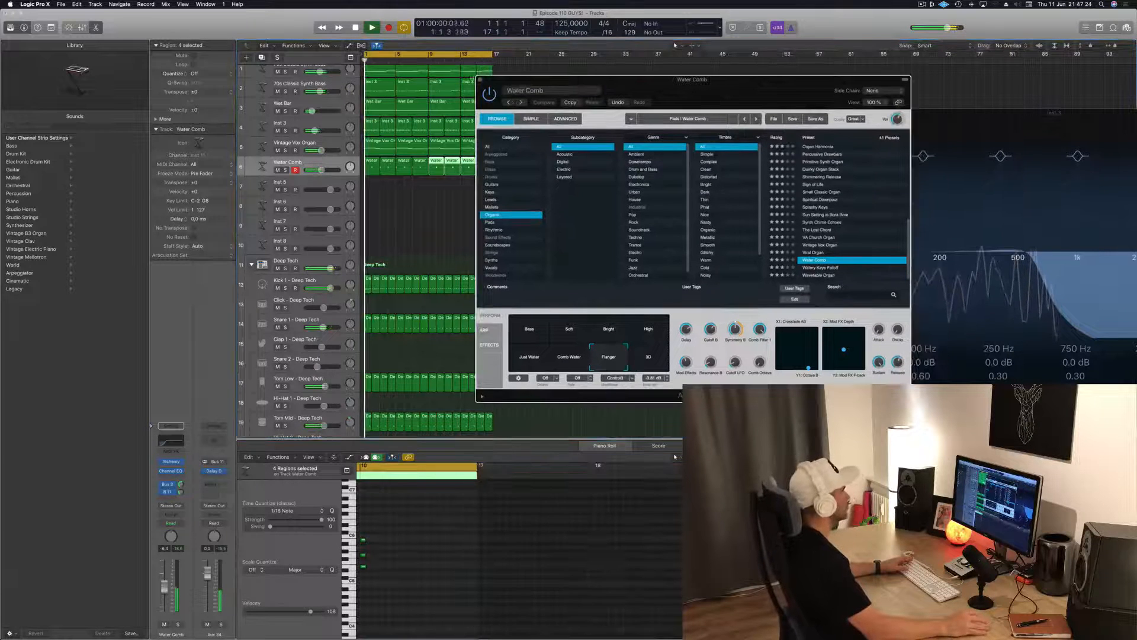
left_click(481, 80)
scroll(276, 97, "up", 2)
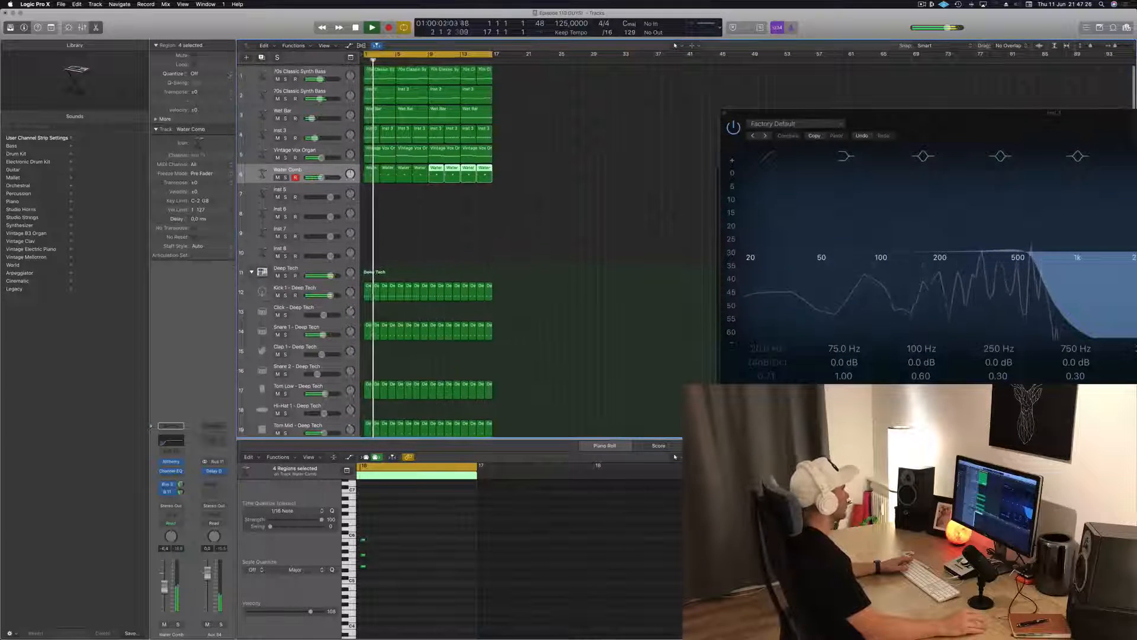
Audition the loop with the second 70s Classic Synth Bass track muted, select the empty Inst 5 track and unmute the bass
left_click(276, 98)
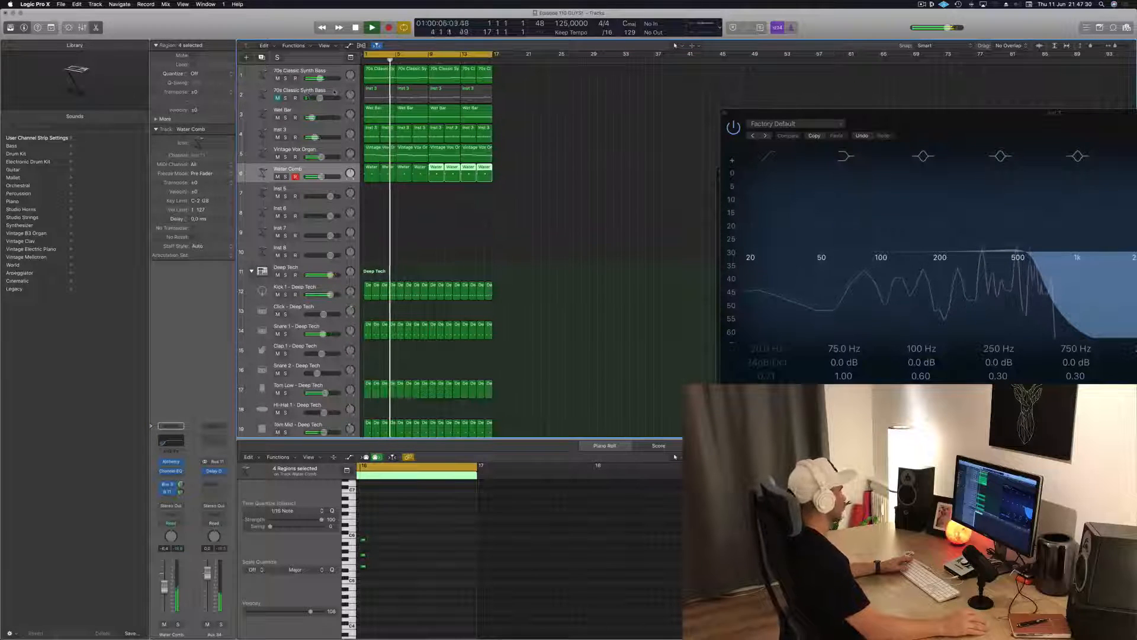
left_click(374, 212)
scroll(509, 193, "down", 1)
left_click(288, 169)
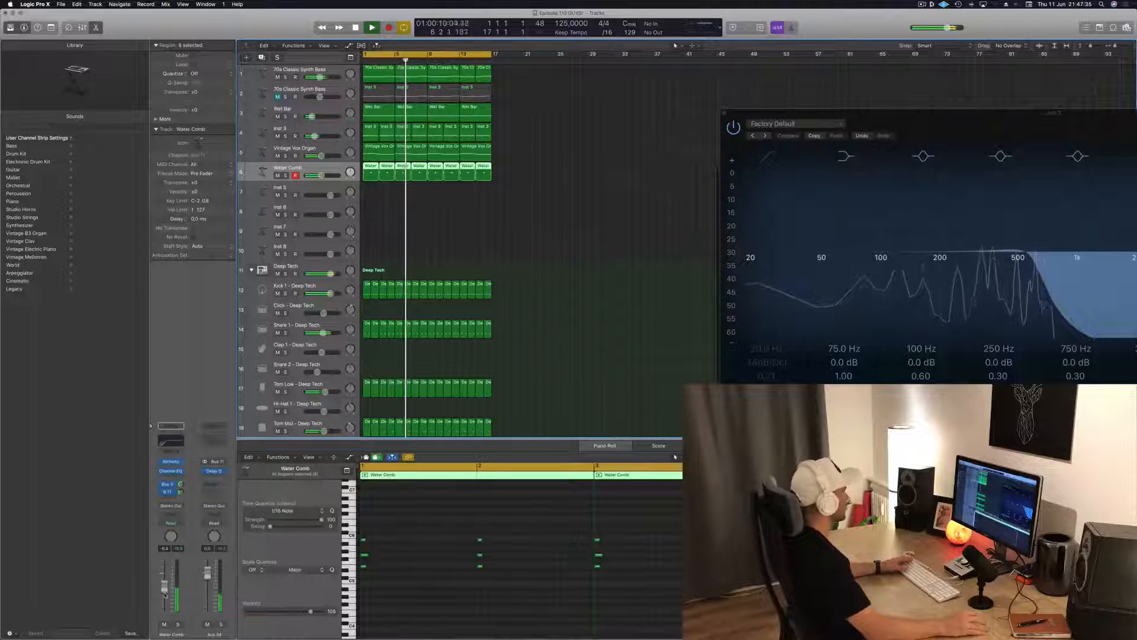
left_click(458, 232)
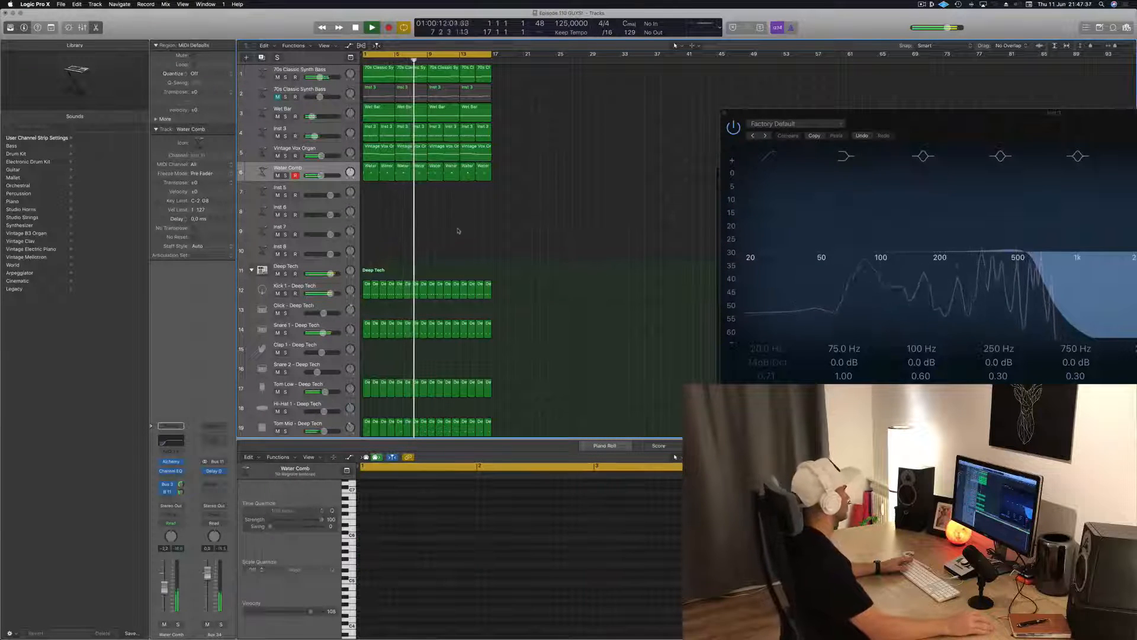
left_click(310, 192)
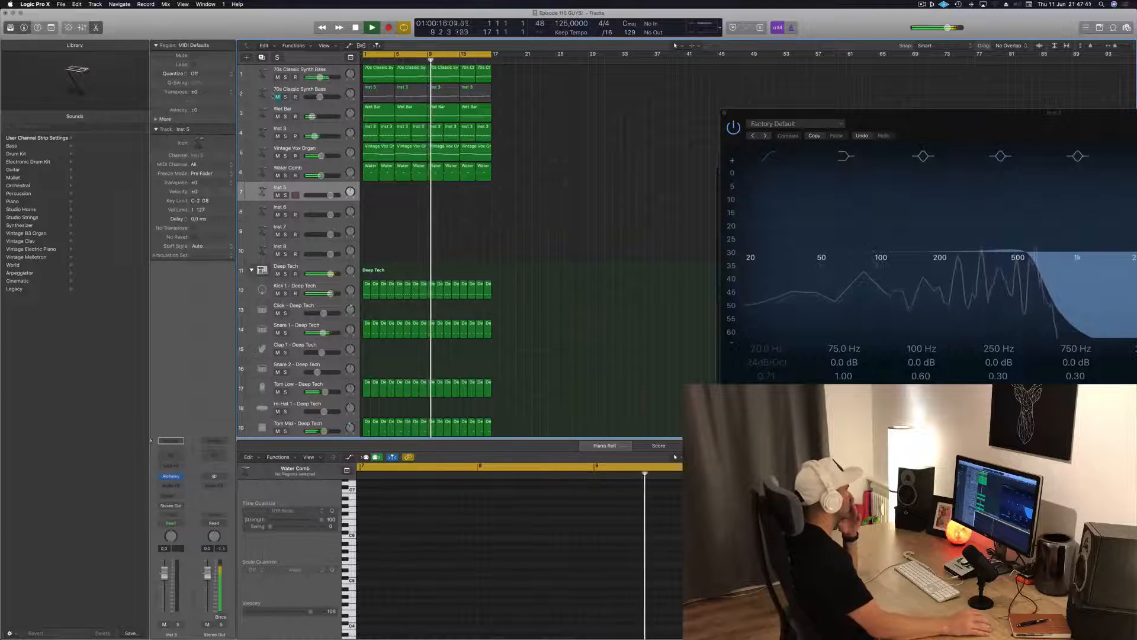
left_click(277, 97)
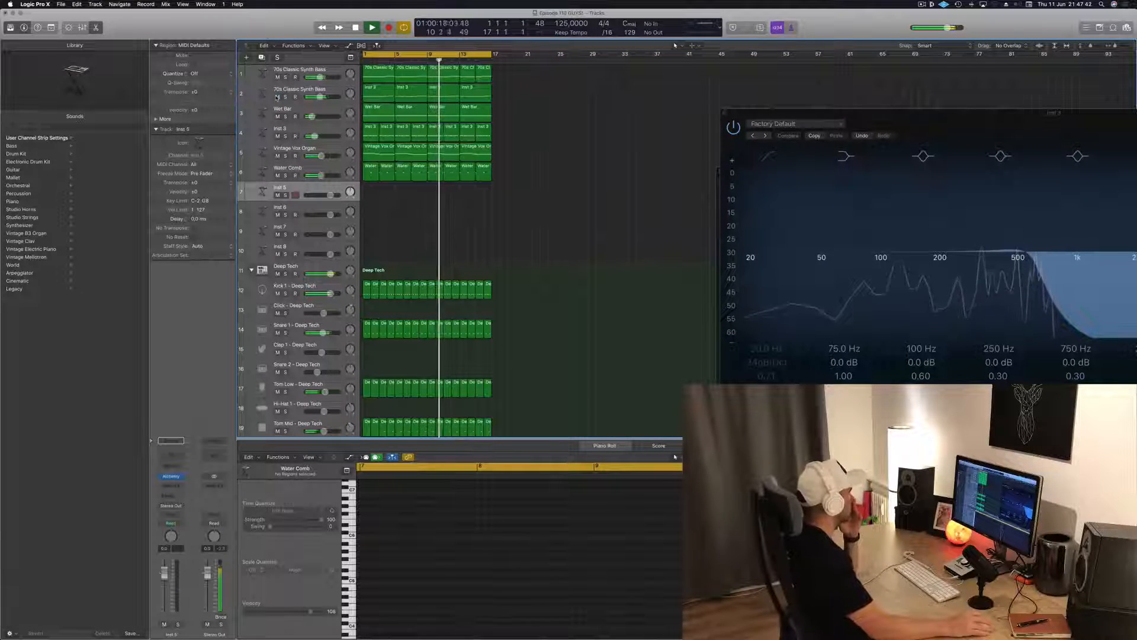
Audition the loop with Vintage Vox Organ, Inst 3 and Wet Bar muted, restoring Wet Bar and selecting its track
left_click(290, 92)
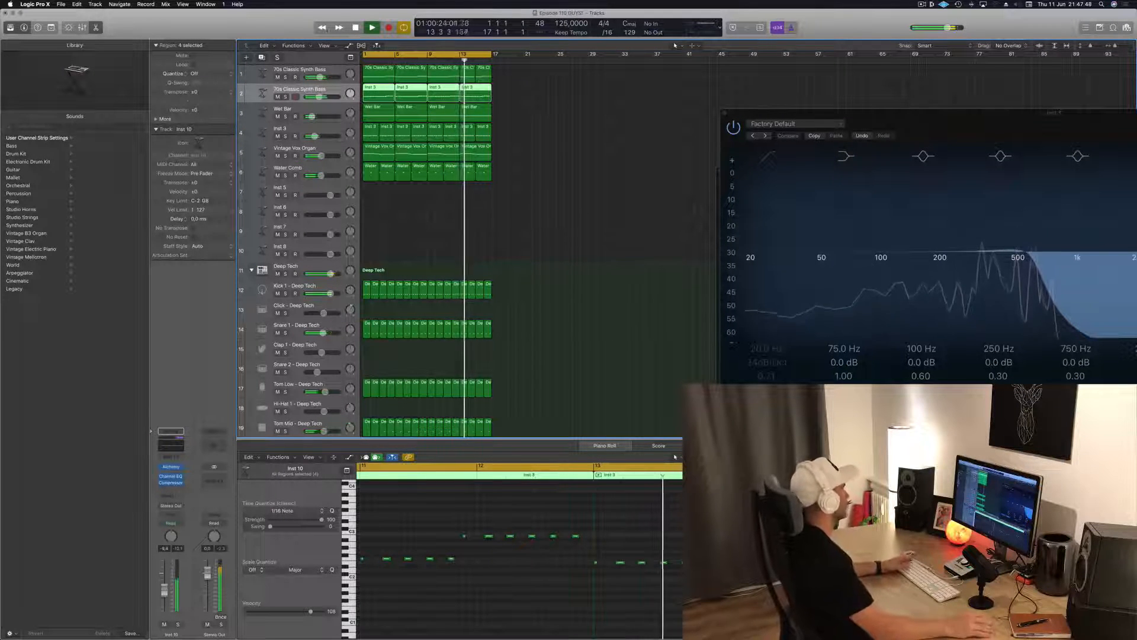
left_click(278, 156)
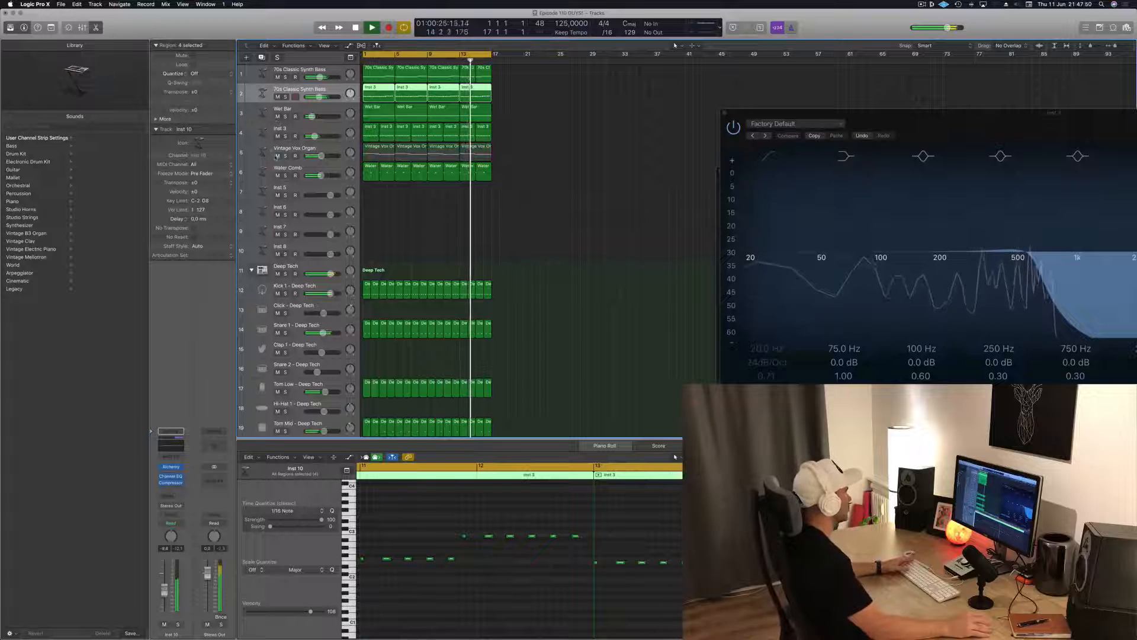
left_click(277, 136)
left_click(277, 117)
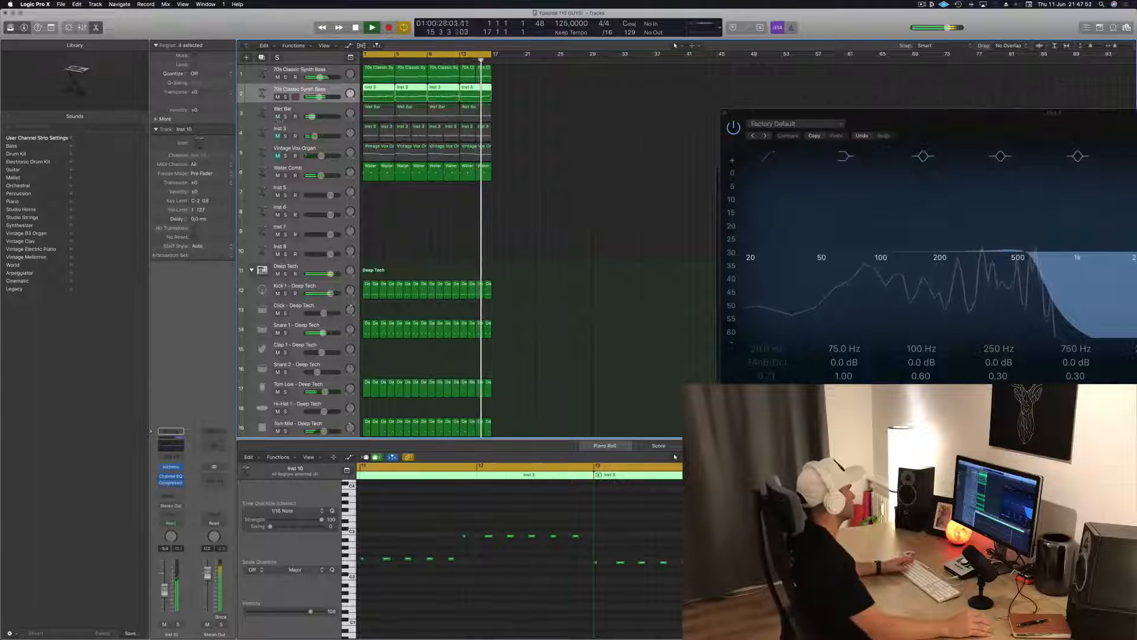
left_click(277, 118)
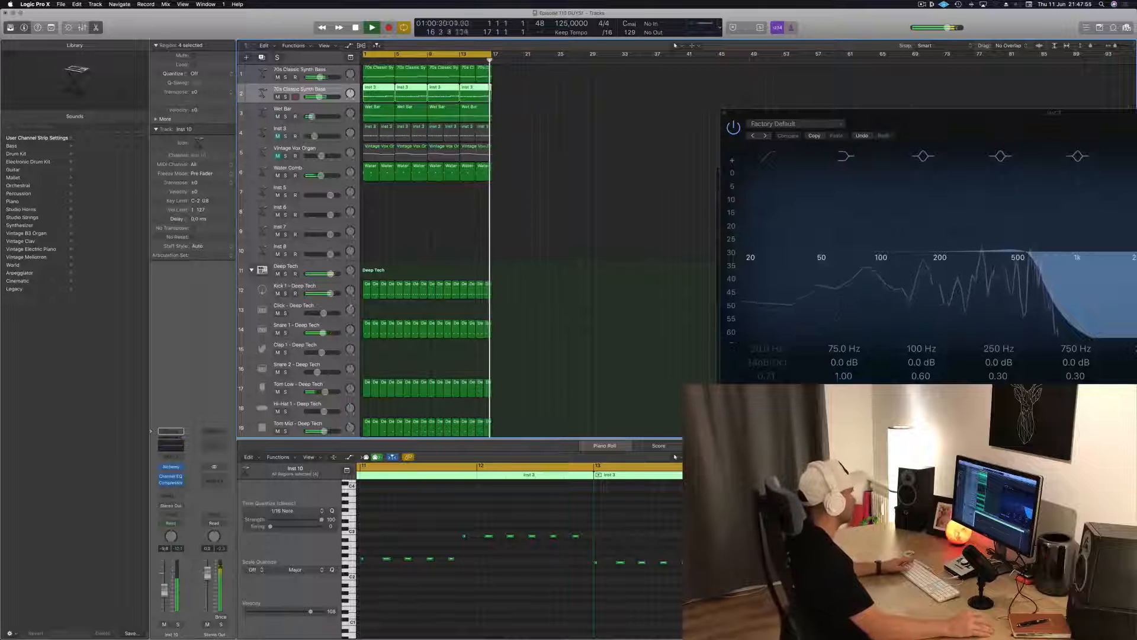
left_click(327, 112)
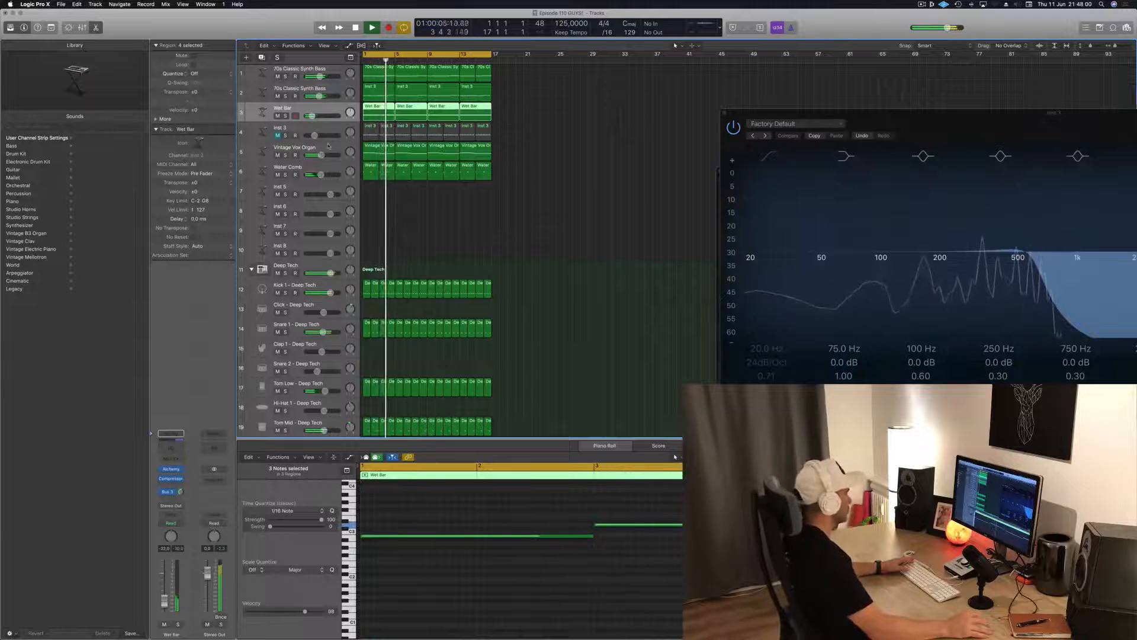
Adjust the LP Cutoff of the Vintage Vox Organ in Alchemy, lower the track's volume and close the instrument window
left_click(271, 158)
left_click(171, 469)
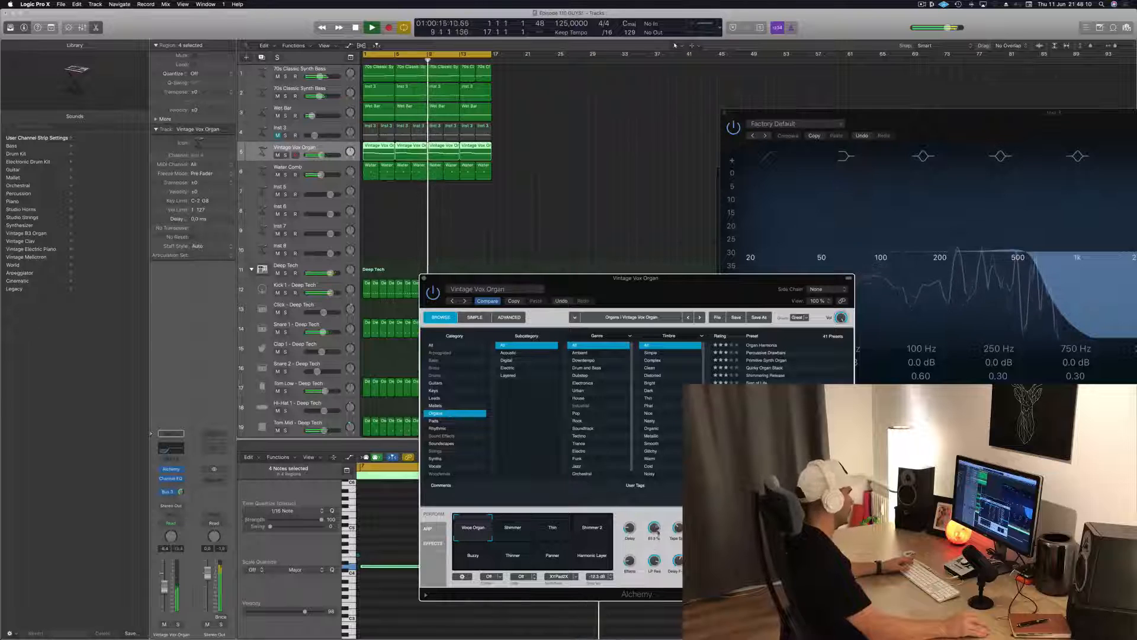
left_click_drag(657, 529, 659, 525)
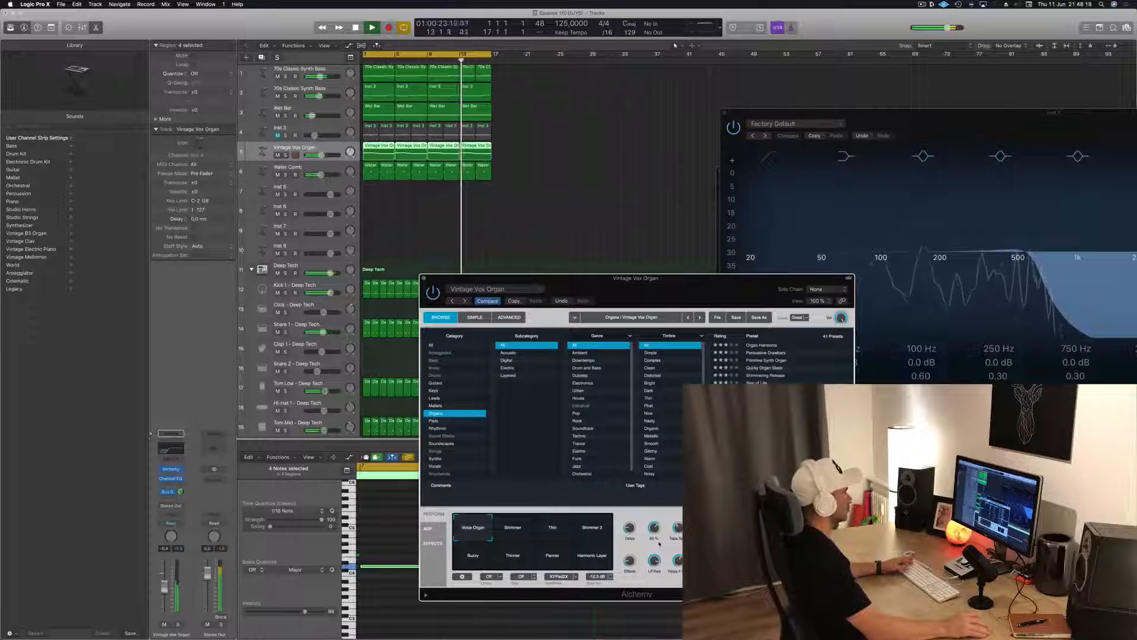
left_click_drag(164, 587, 164, 594)
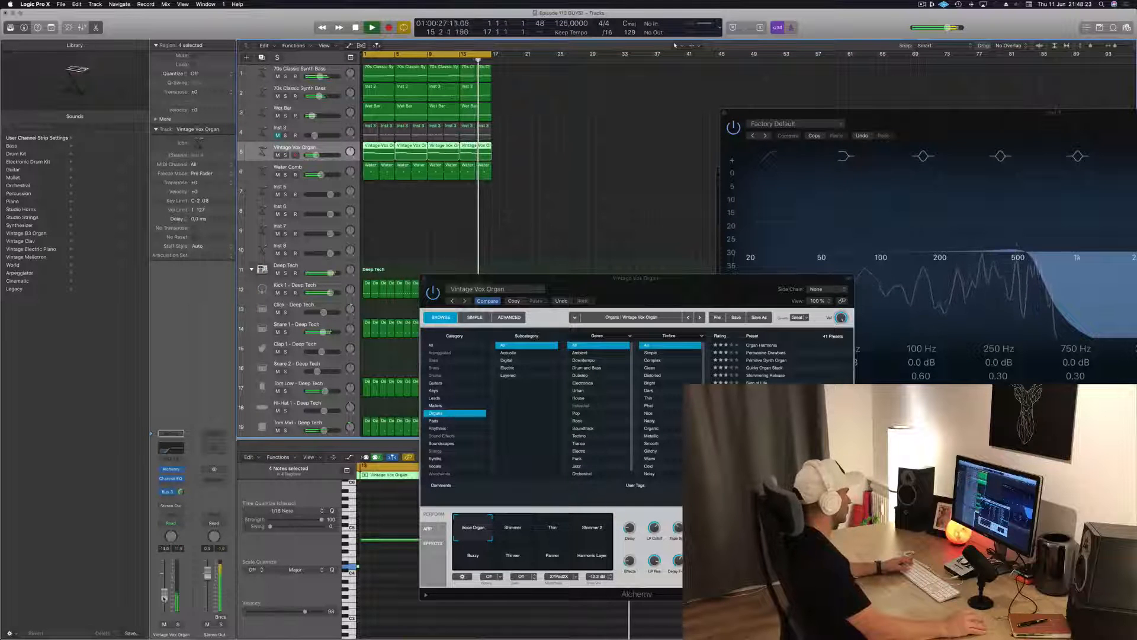
left_click_drag(469, 276, 491, 271)
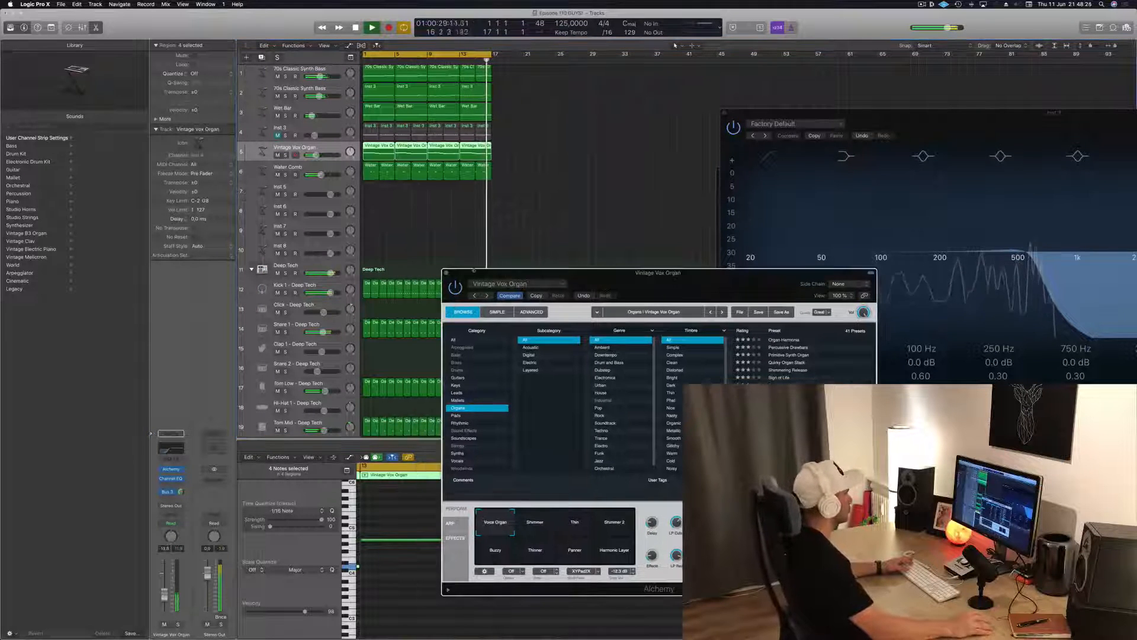
left_click(446, 274)
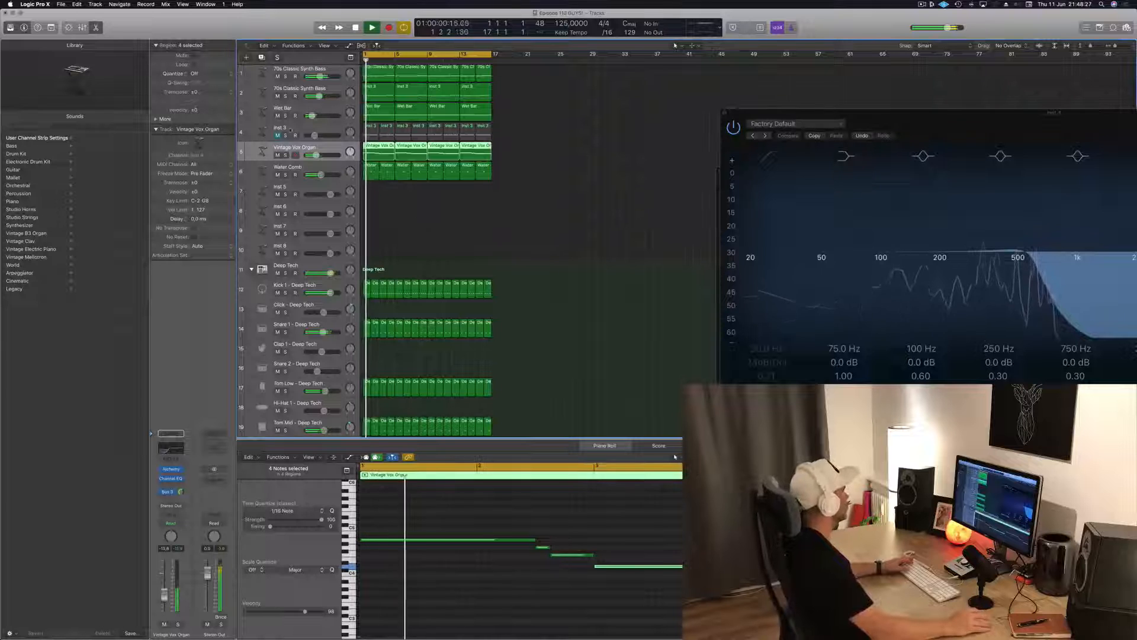
Unmute the Inst 3 track and fine-tune its volume and that of the Water Comb track
left_click(277, 136)
left_click(316, 136)
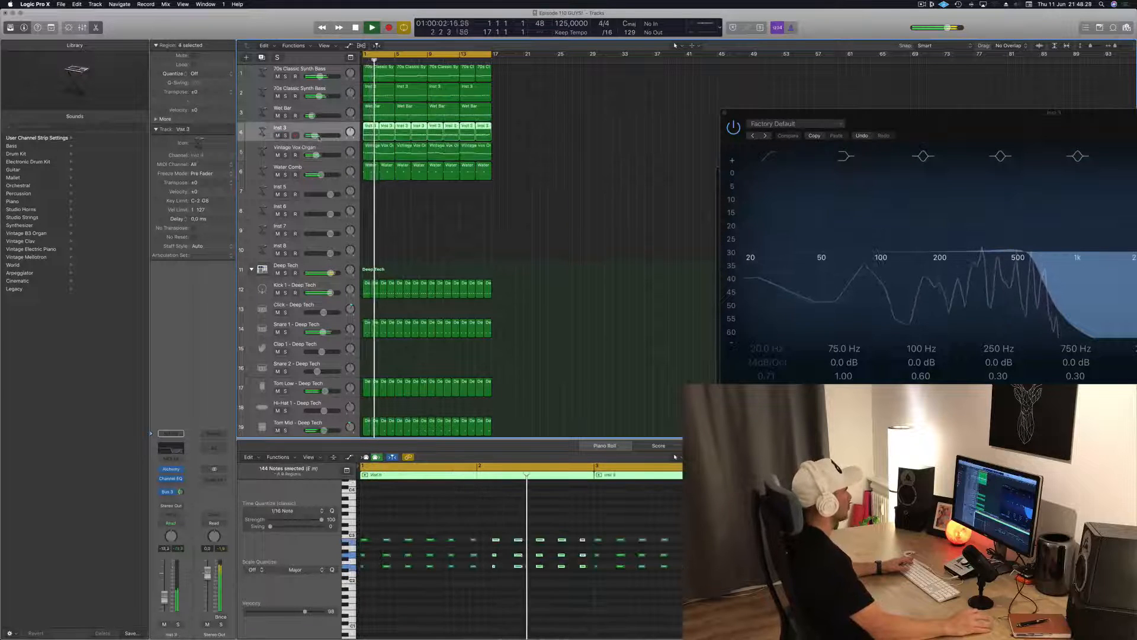
left_click_drag(315, 136, 317, 136)
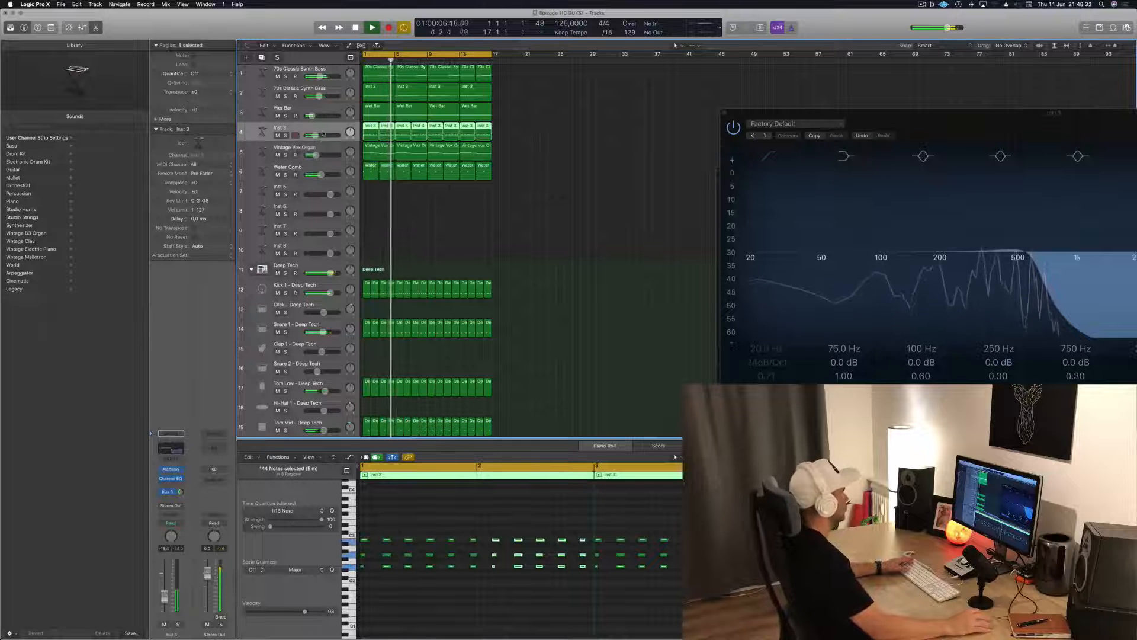
left_click(340, 168)
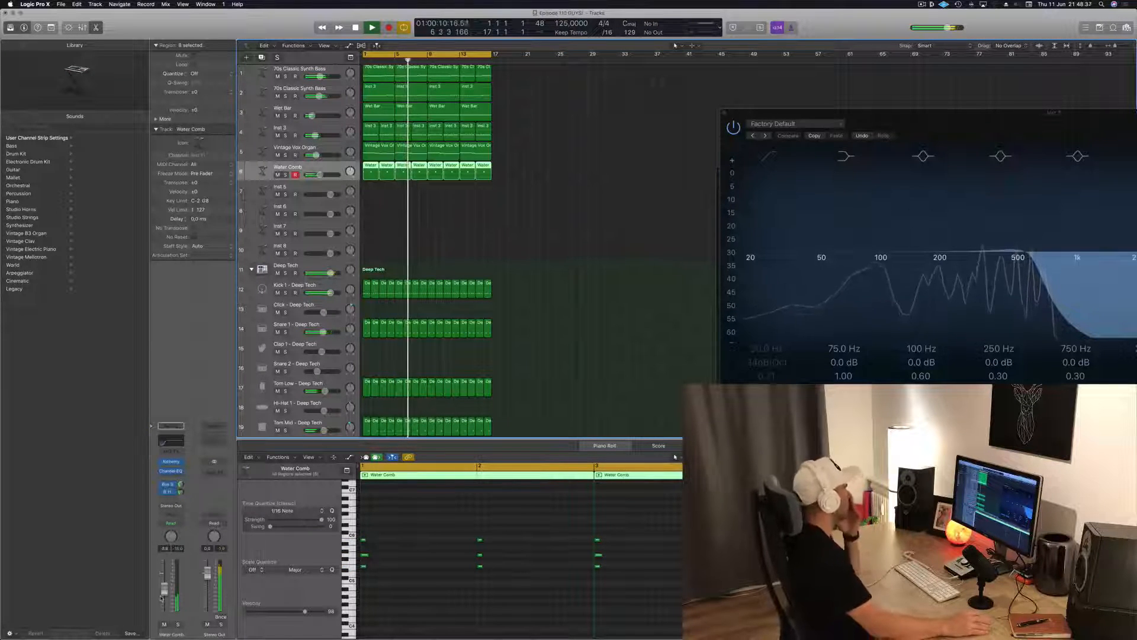
left_click(574, 218)
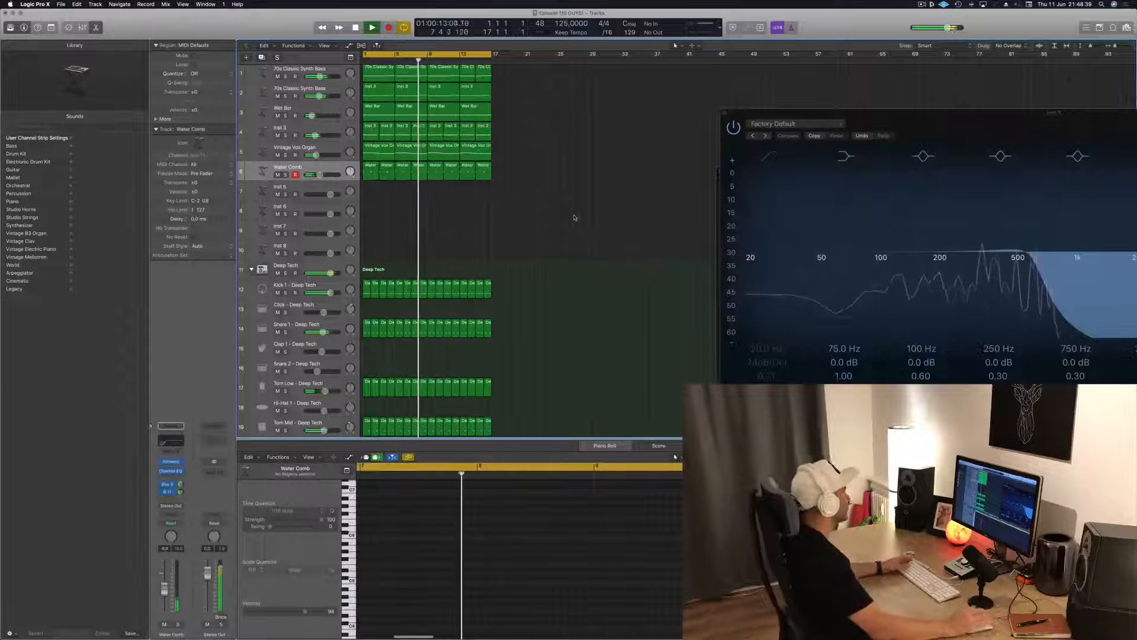
Add a send to Bus 3 on the empty Inst 5 track and raise its send level
left_click(307, 186)
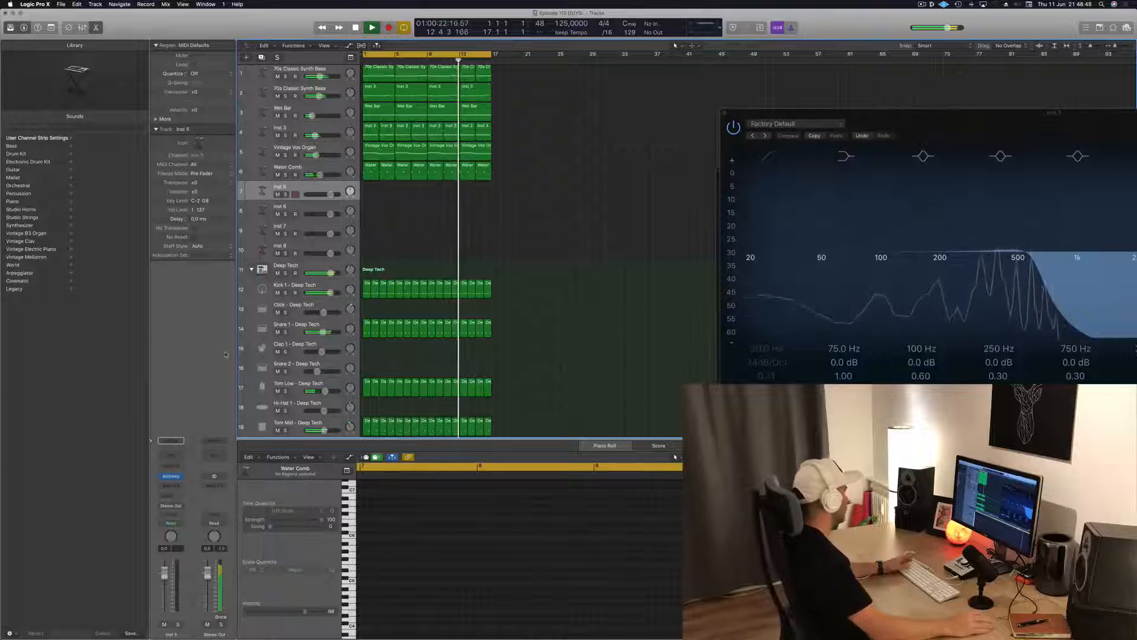
left_click(922, 4)
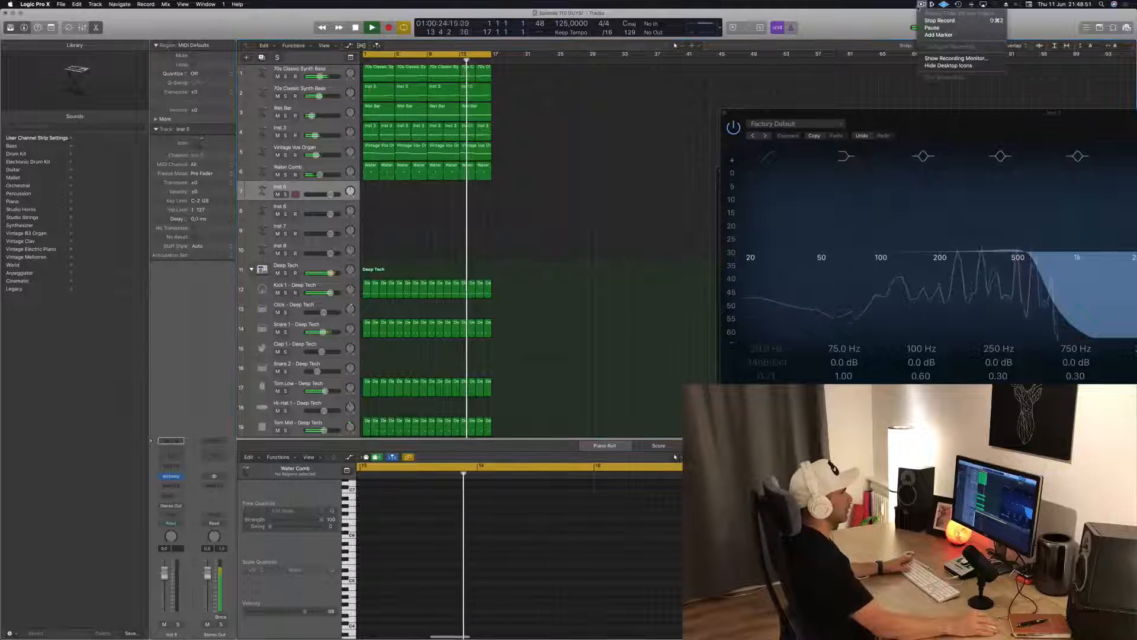
left_click(888, 15)
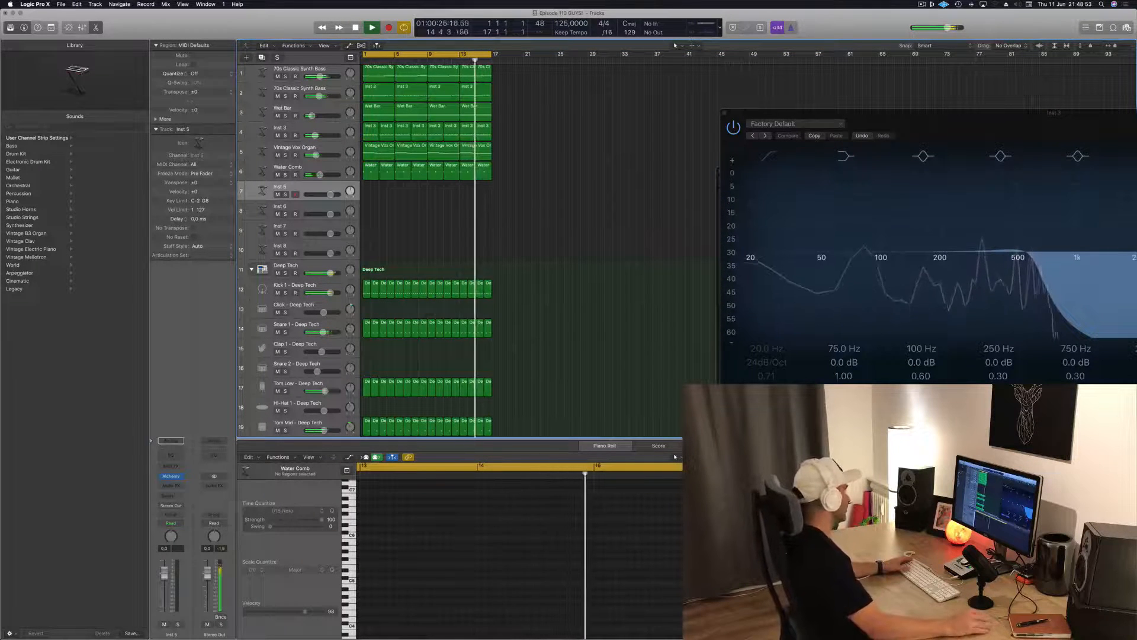
left_click(171, 495)
mouse_move(169, 510)
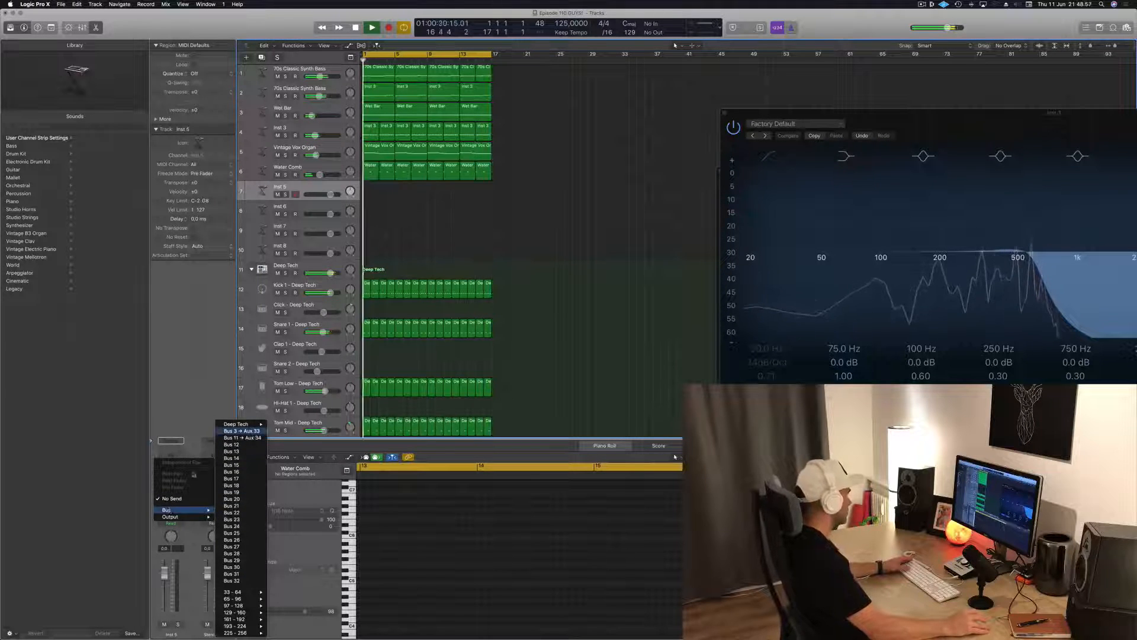
left_click(237, 432)
left_click_drag(182, 492, 184, 460)
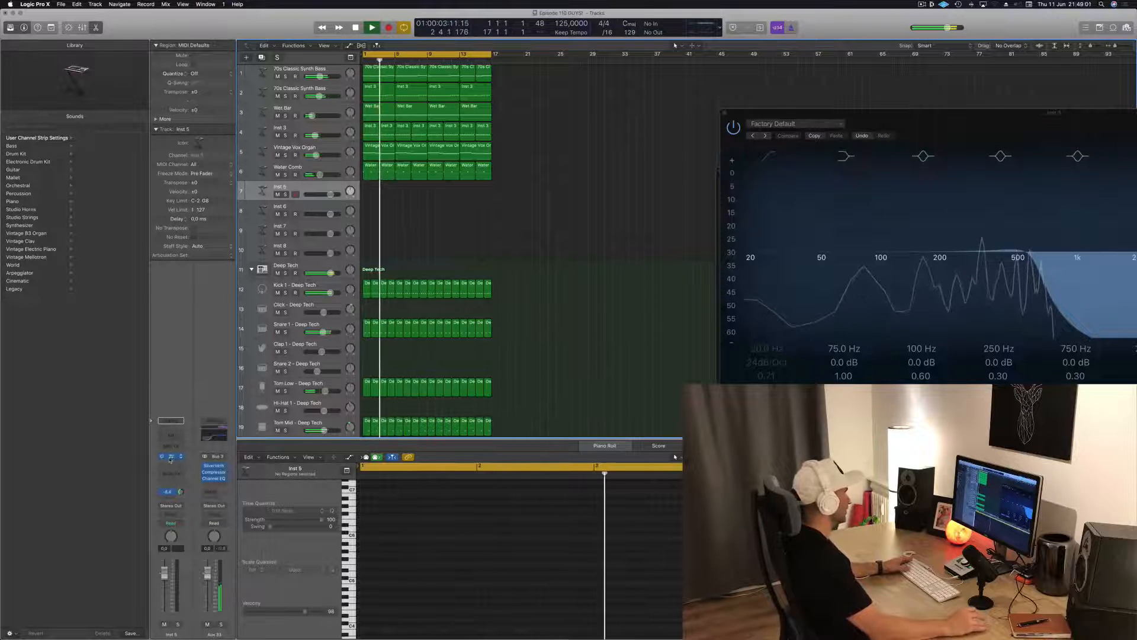
Open Alchemy on the Inst 5 track and load the Liquid Breath Flute preset from the Leads category
left_click(172, 456)
left_click_drag(345, 21, 894, 96)
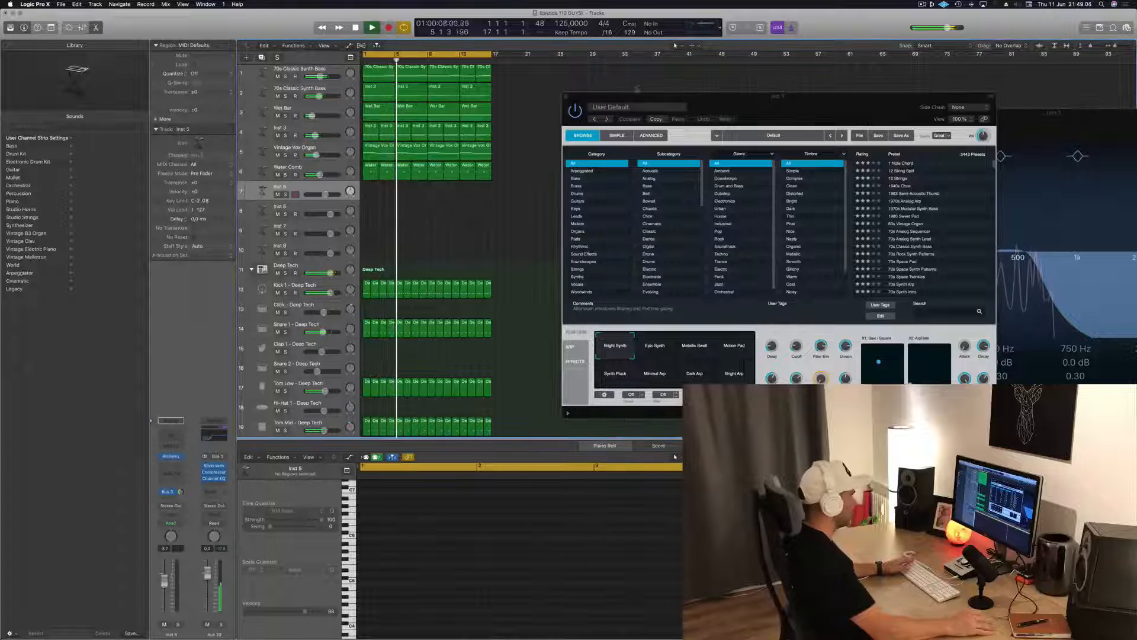
left_click_drag(808, 107, 599, 122)
left_click(370, 231)
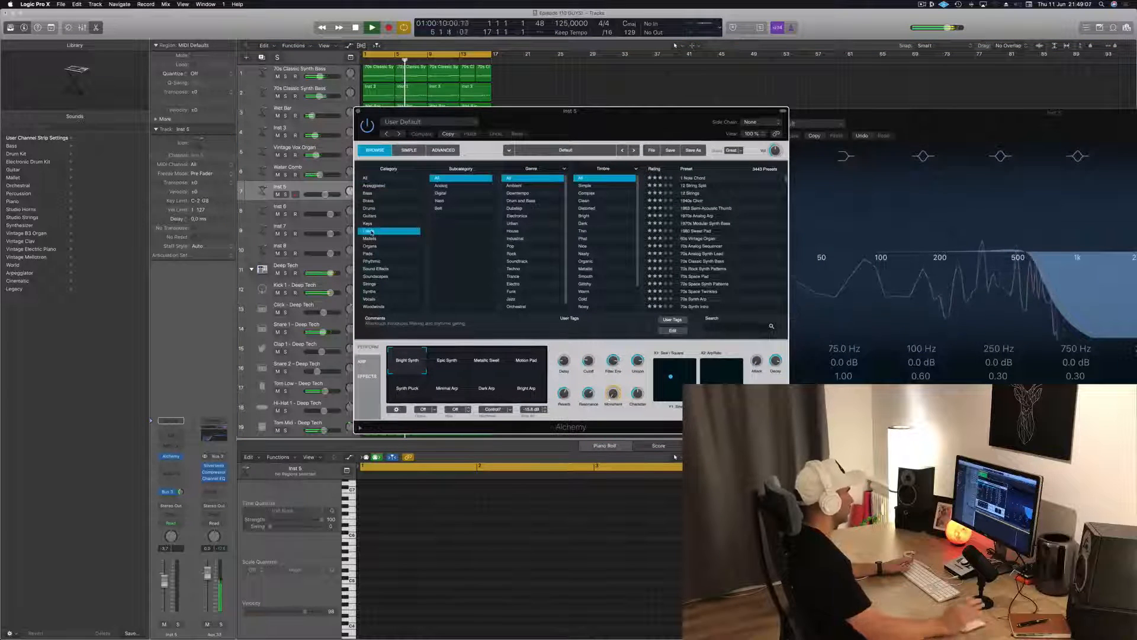
scroll(705, 278, "down", 5)
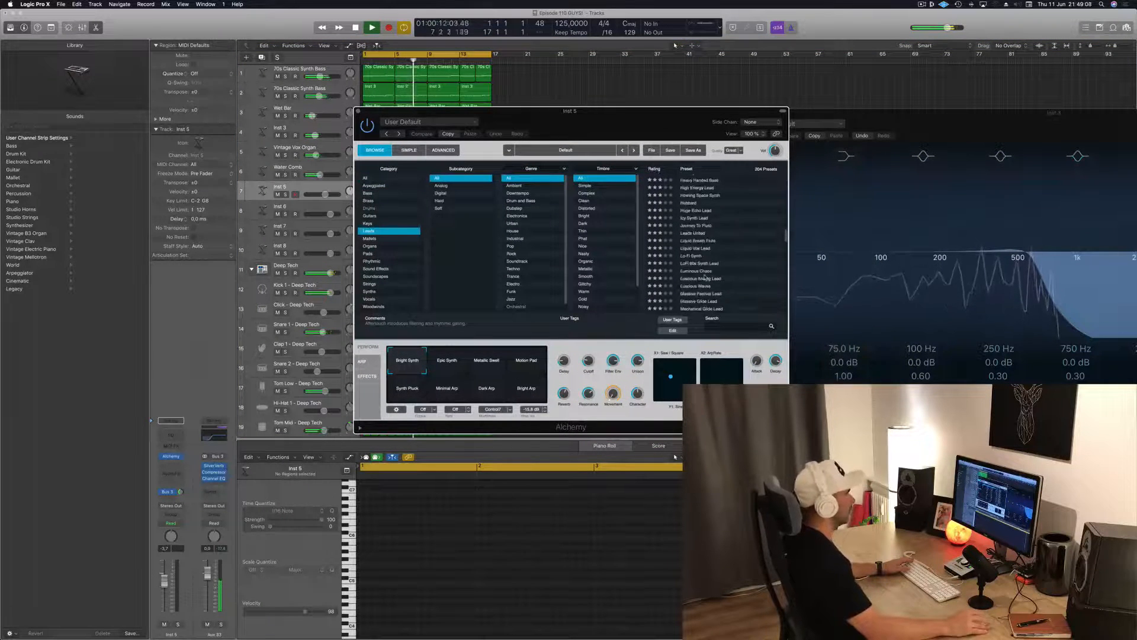
left_click(697, 241)
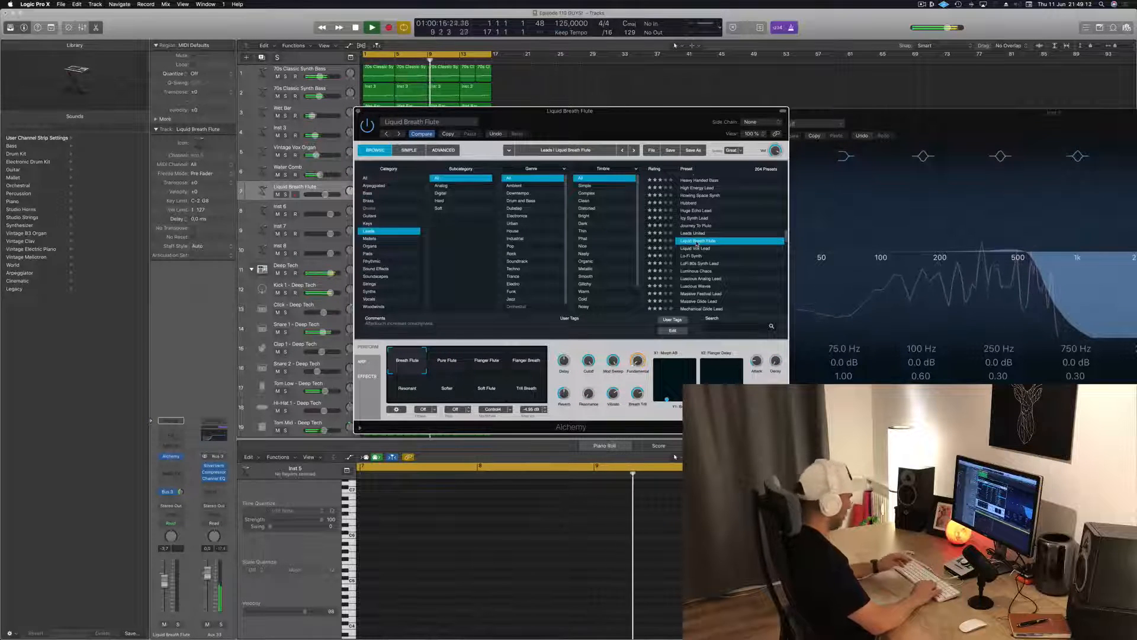
Open Musical Typing, shift its octave and try out Liquid Breath Flute notes, moving both windows clear of each other
key("super+k")
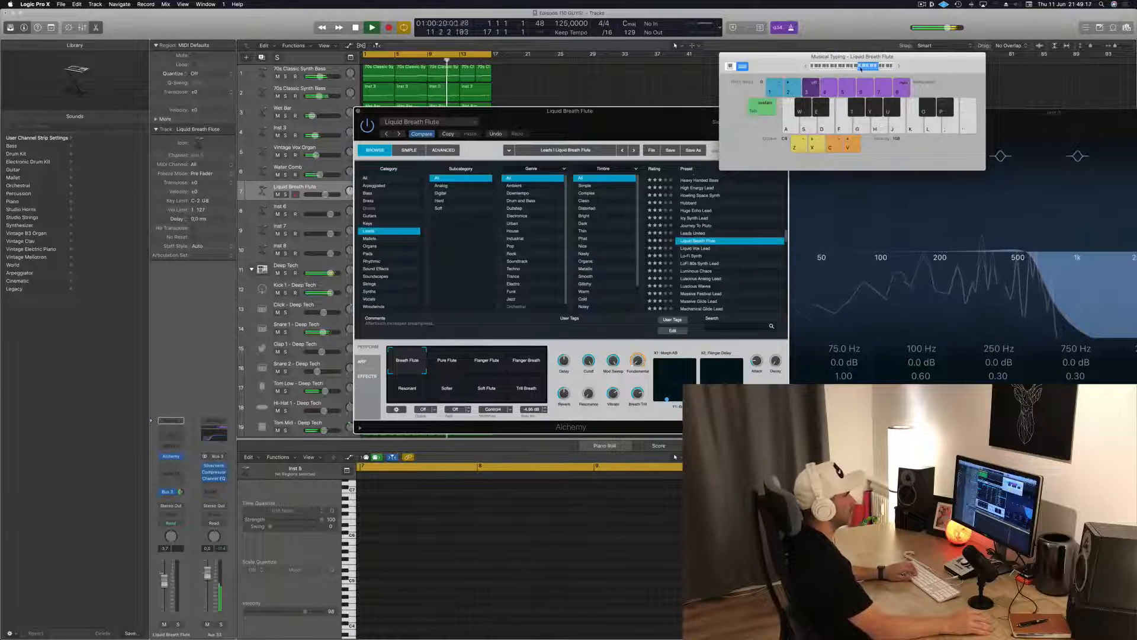
left_click_drag(904, 67, 773, 105)
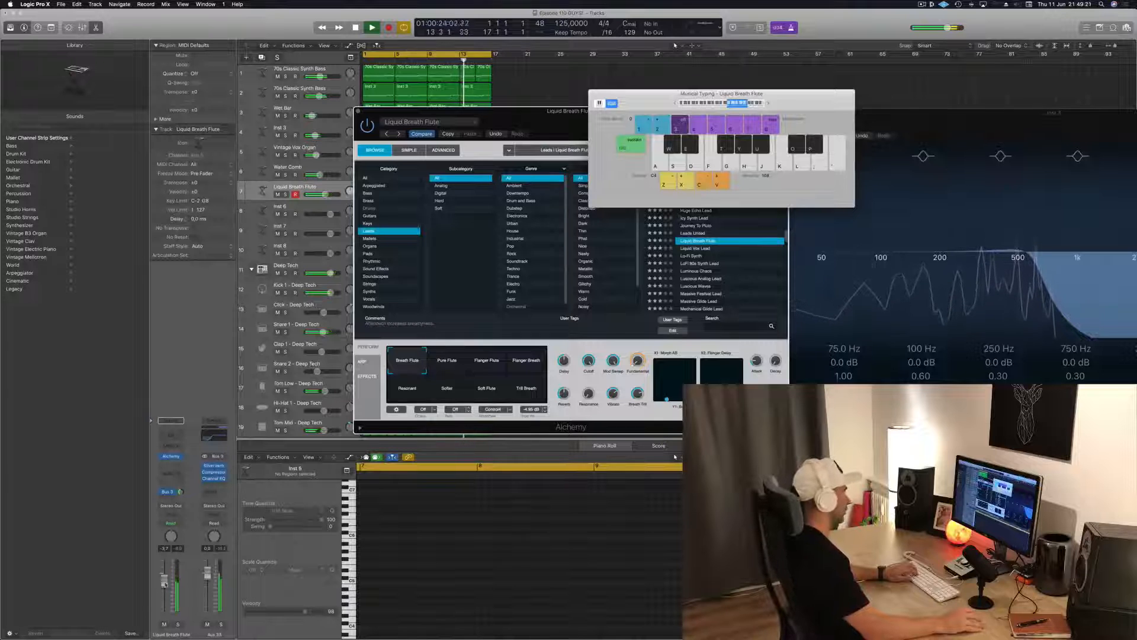
left_click(676, 104)
key("g")
key("h")
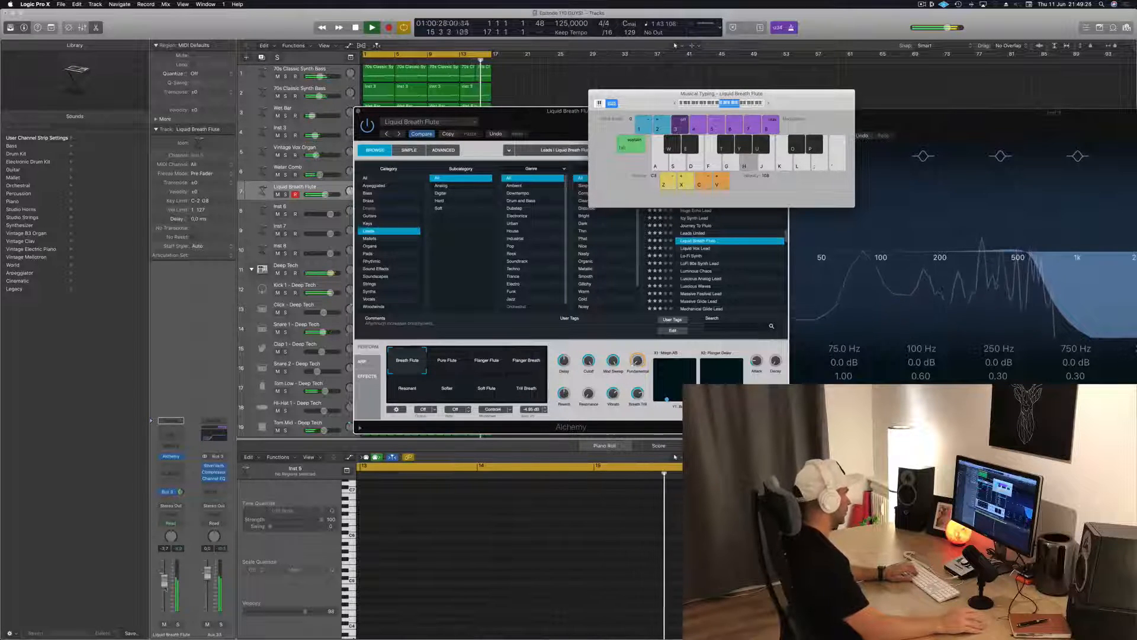
key("j")
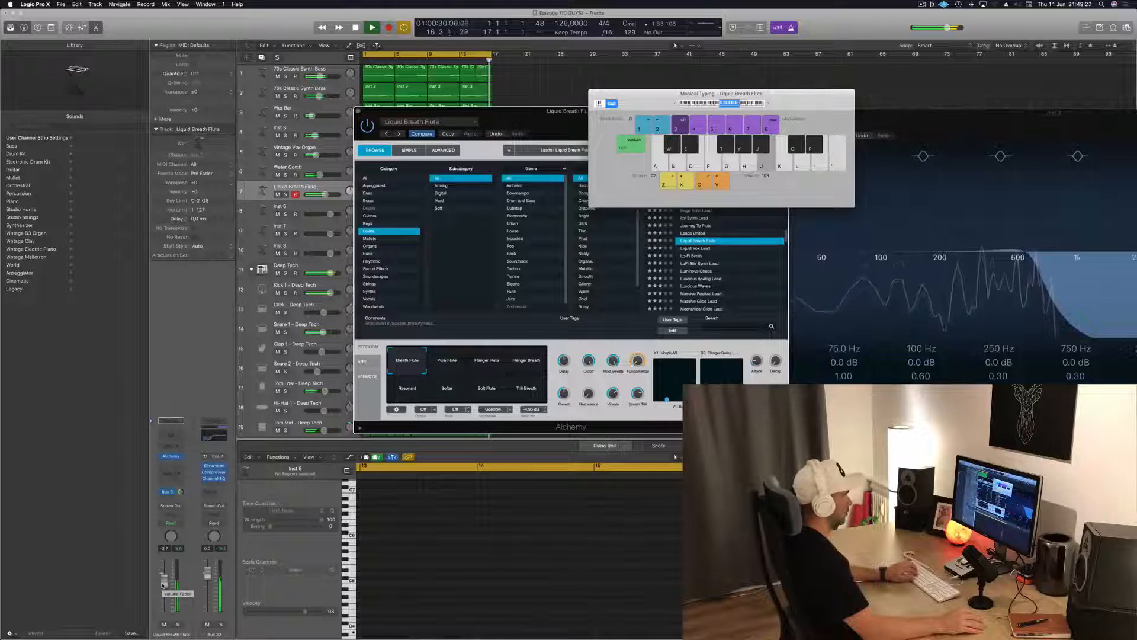
key("k")
left_click_drag(669, 94, 822, 68)
left_click_drag(673, 128, 635, 174)
key("k")
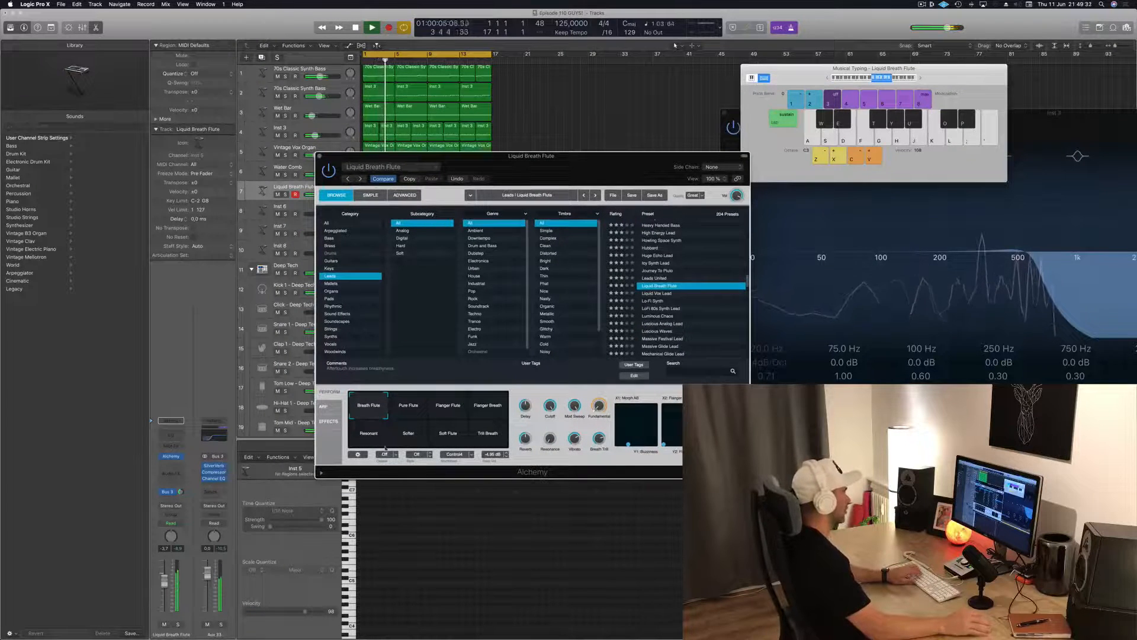
Switch the flute to its Pure Flute variation, reduce its Bus 3 send and try melody notes over the loop
left_click(402, 409)
key("j")
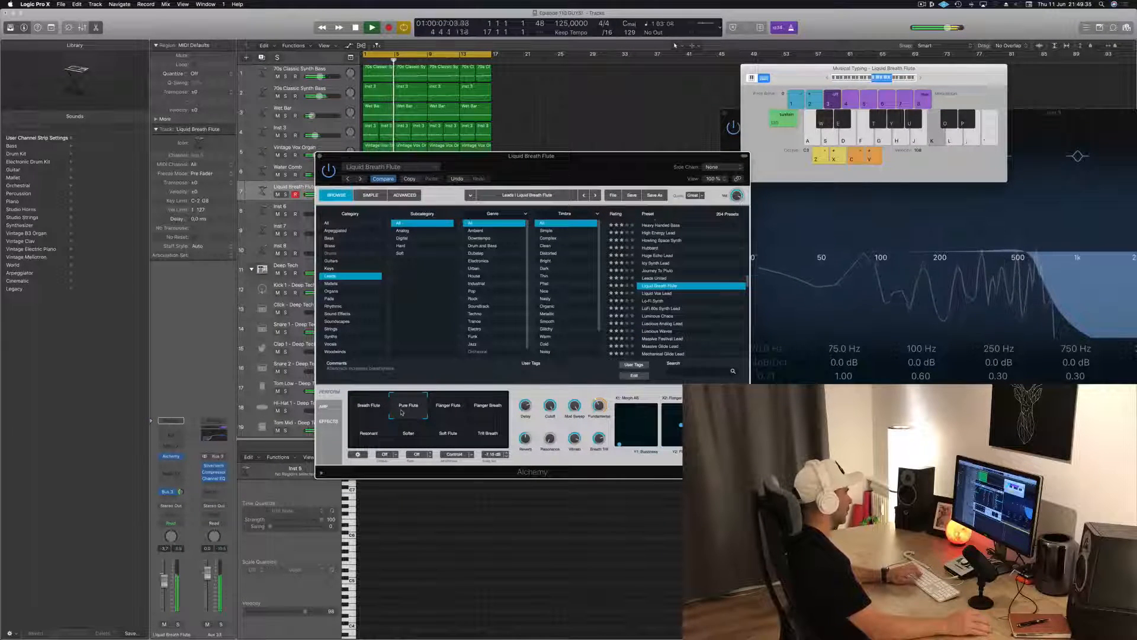
left_click_drag(182, 492, 182, 499)
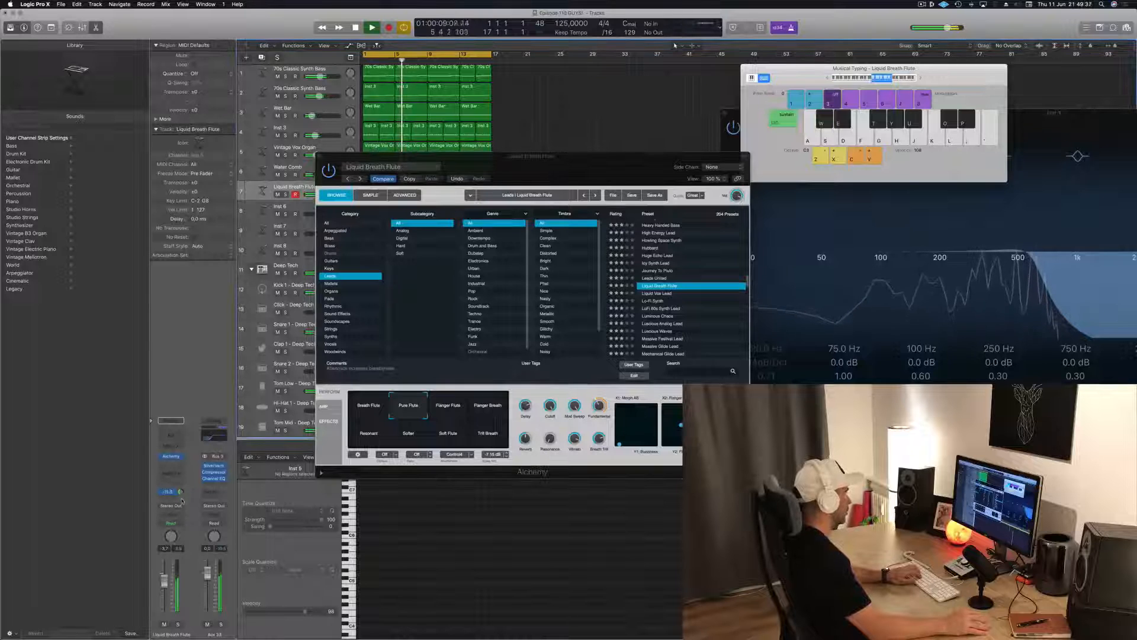
key("semicolon")
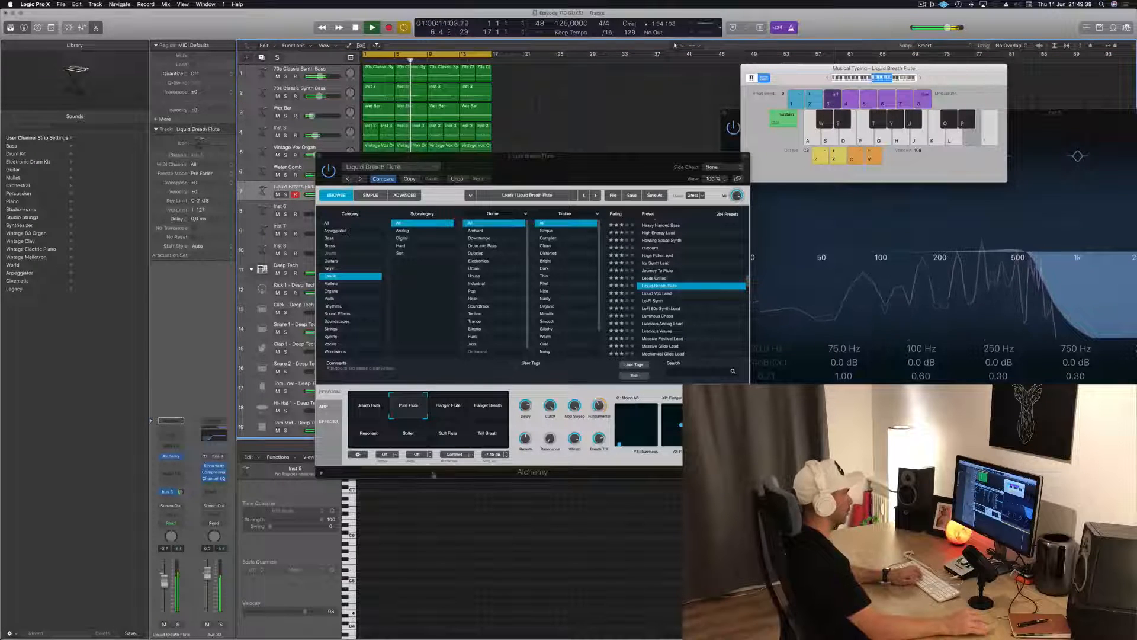
key("k")
key("k")
Try a few notes with the Flanger Flute variation, and switch the preset to Flanger Breath
key("k")
key("l")
key("semicolon")
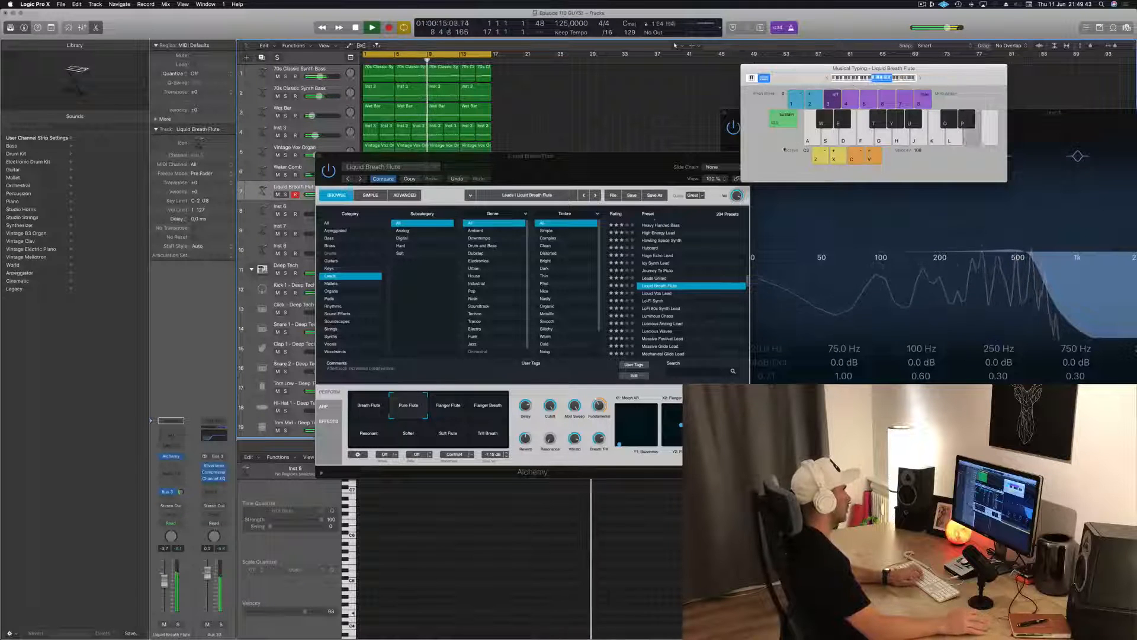
key("h")
left_click(445, 408)
key("k")
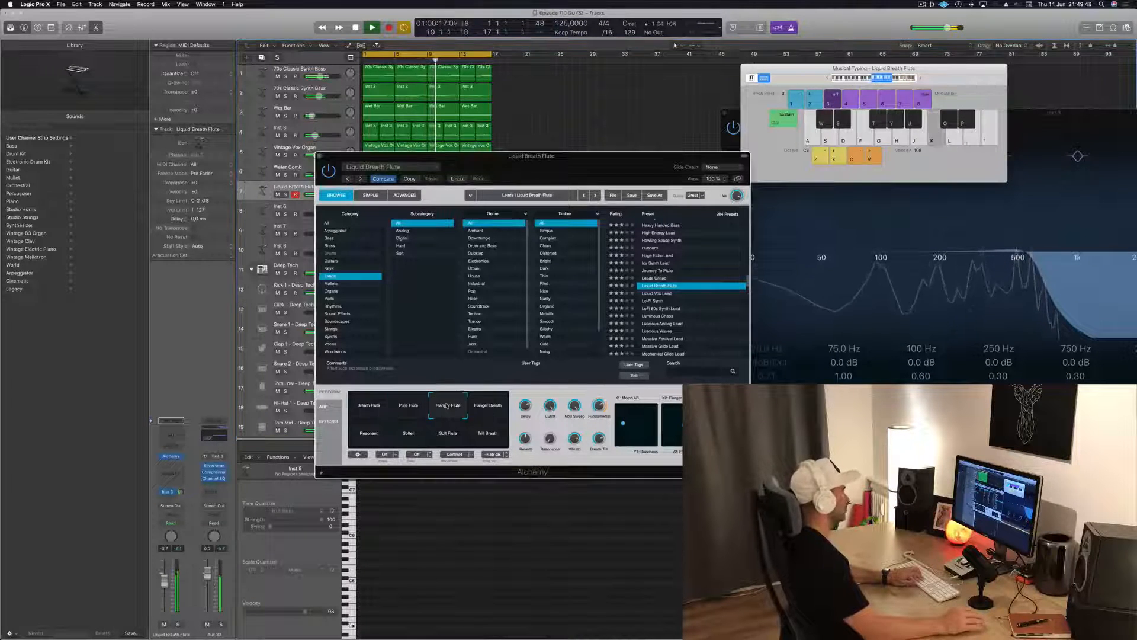
key("semicolon")
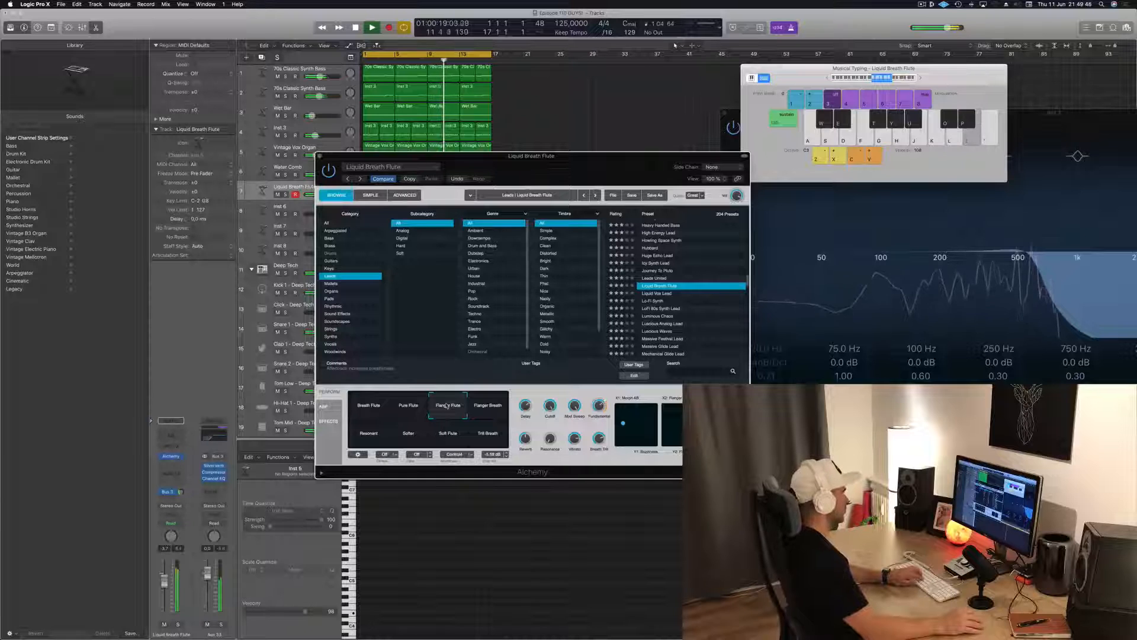
key("k")
left_click(489, 408)
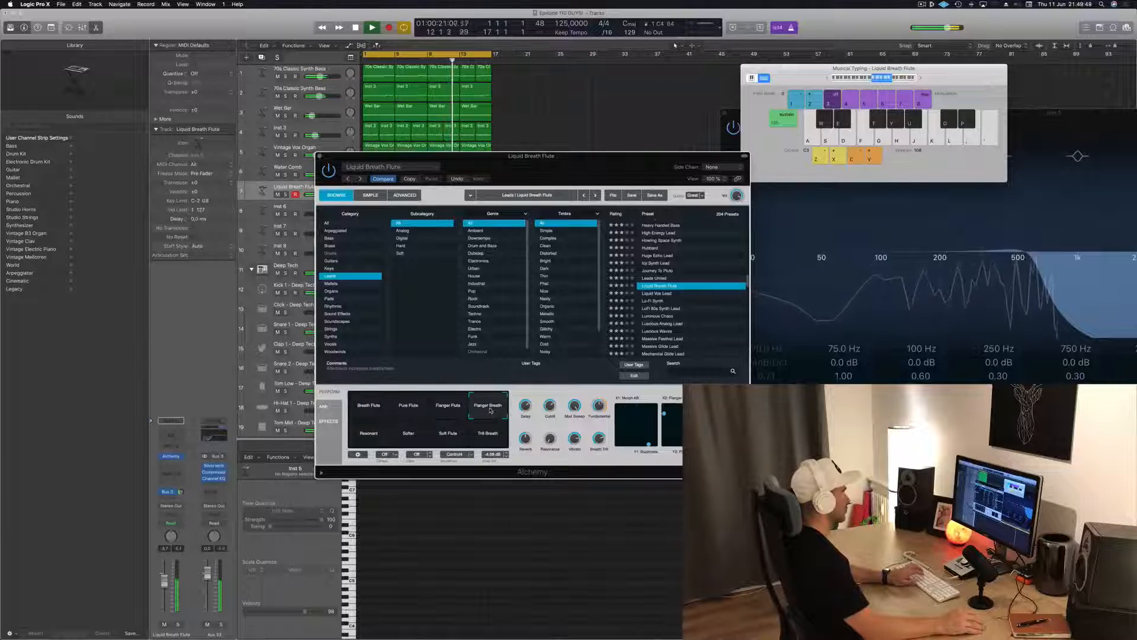
Audition the Resonant, Softer, Soft Flute and Flanger Flute variations of the flute preset with single notes over the loop
left_click(369, 437)
left_click(410, 437)
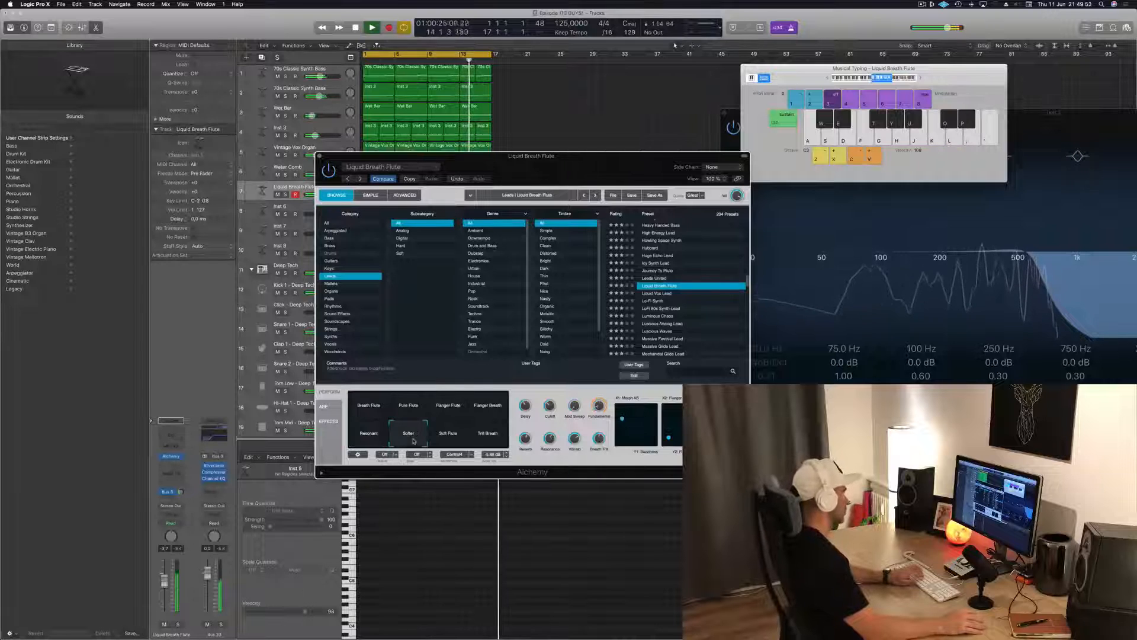
key("k")
key("k")
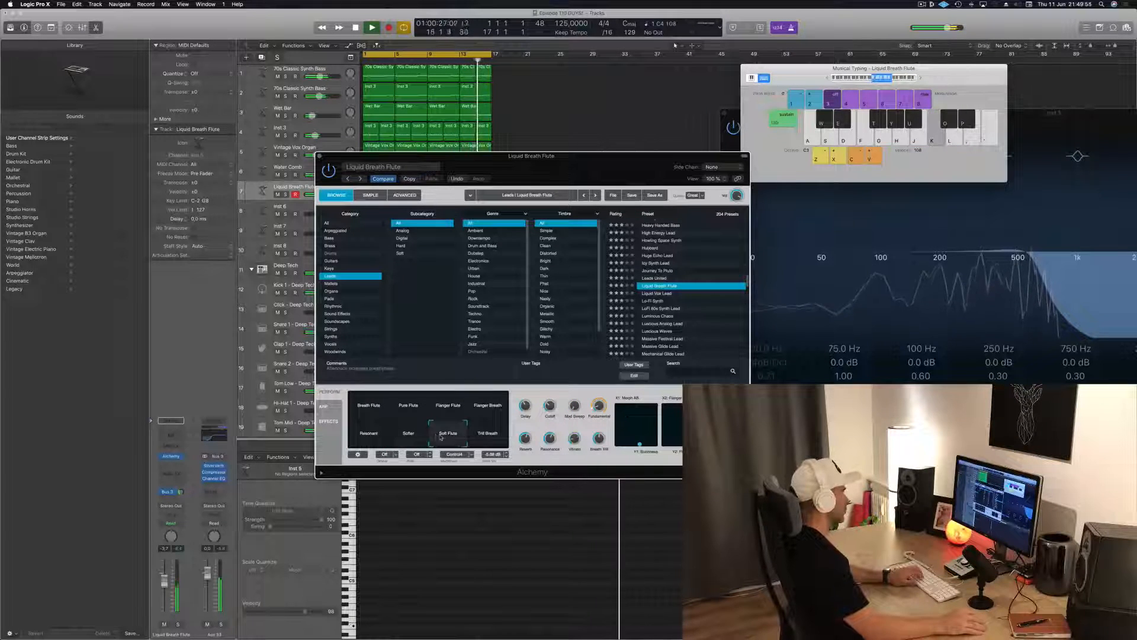
left_click(445, 409)
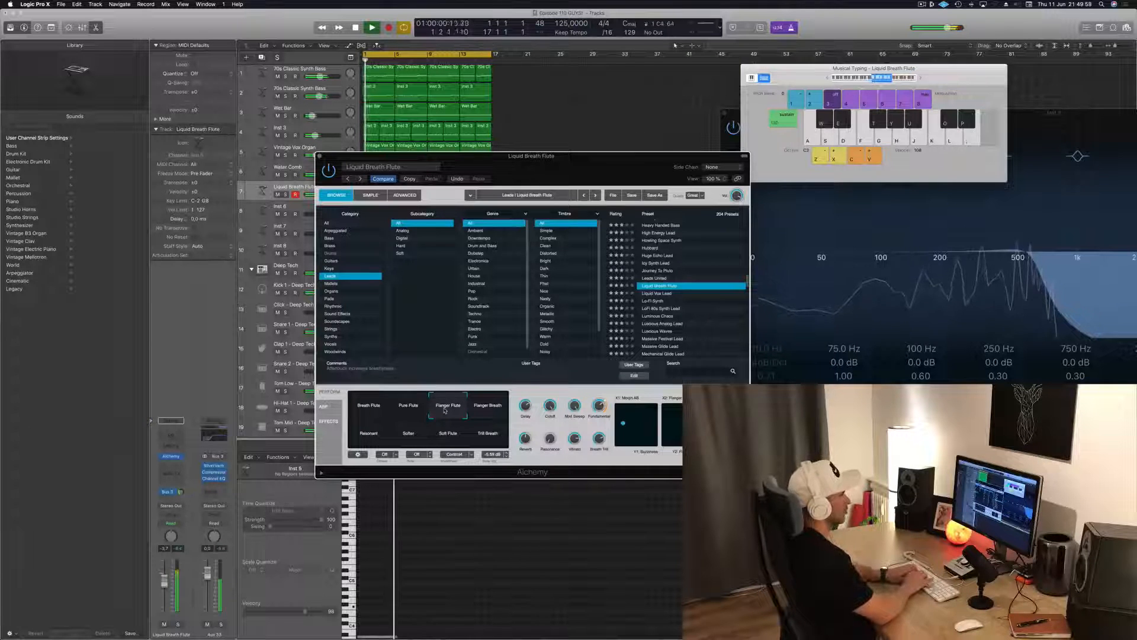
key("k")
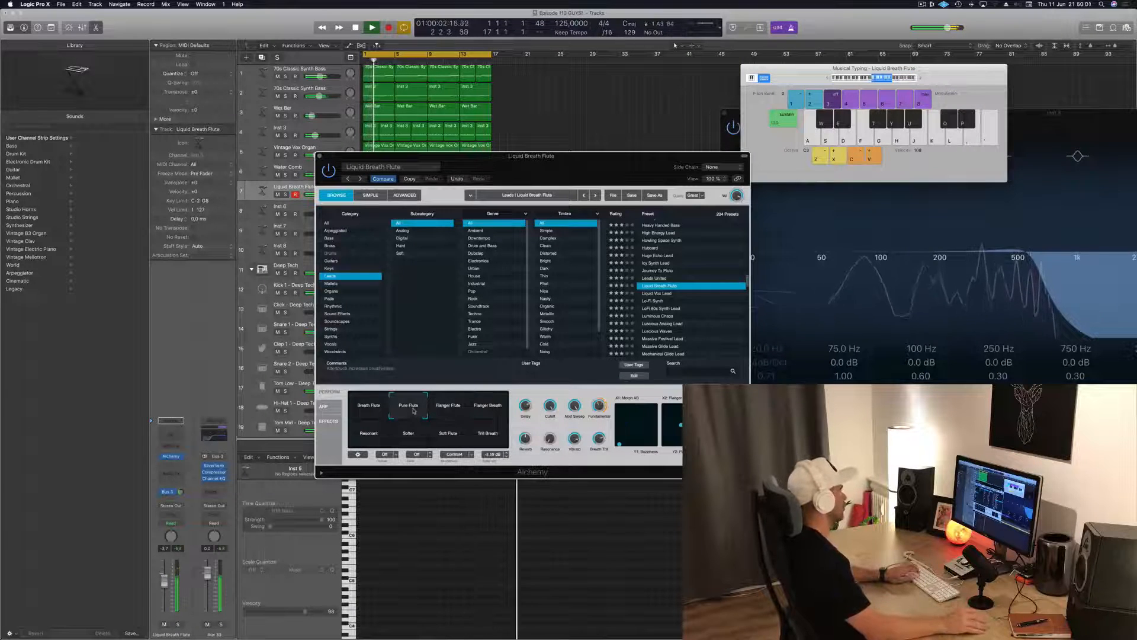
Compare the Pure Flute and Flanger Breath variations by playing notes, and set the preset to Pure Flute
key("j")
key("k")
left_click(484, 407)
key("j")
left_click(405, 407)
key("k")
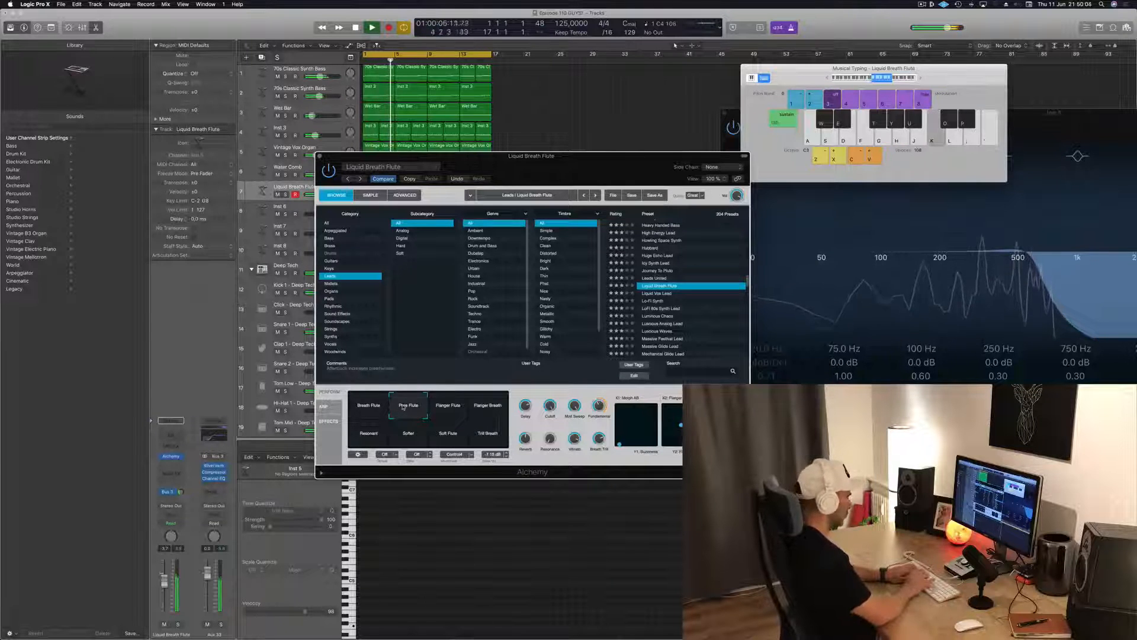
Try out a melody with the Pure Flute variation over the playing loop
key("semicolon")
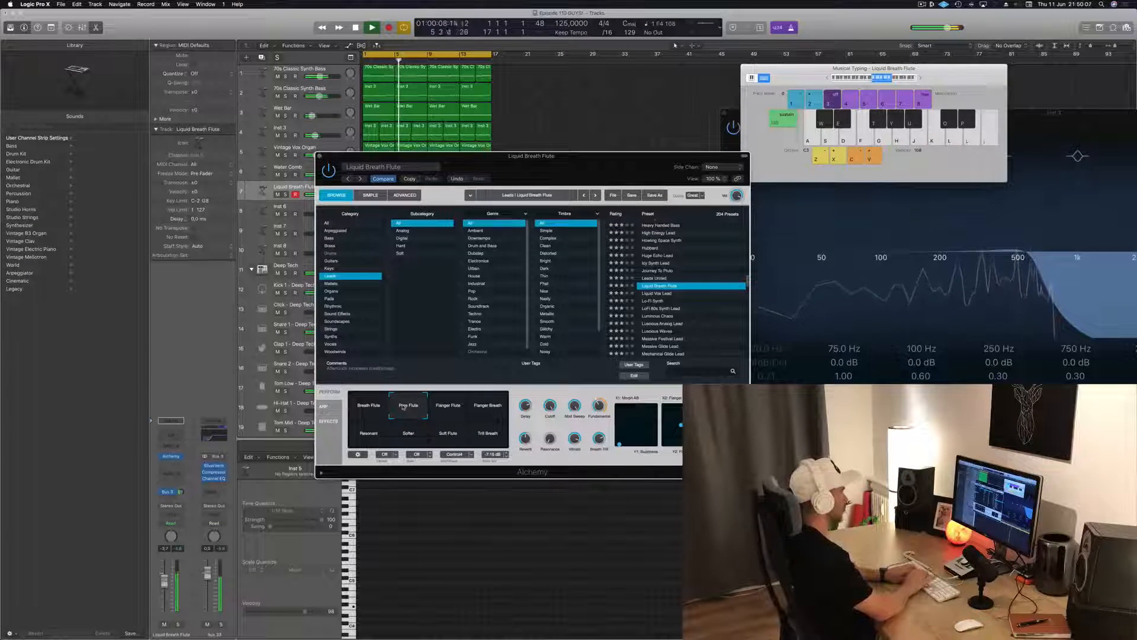
key("apostrophe")
key("u")
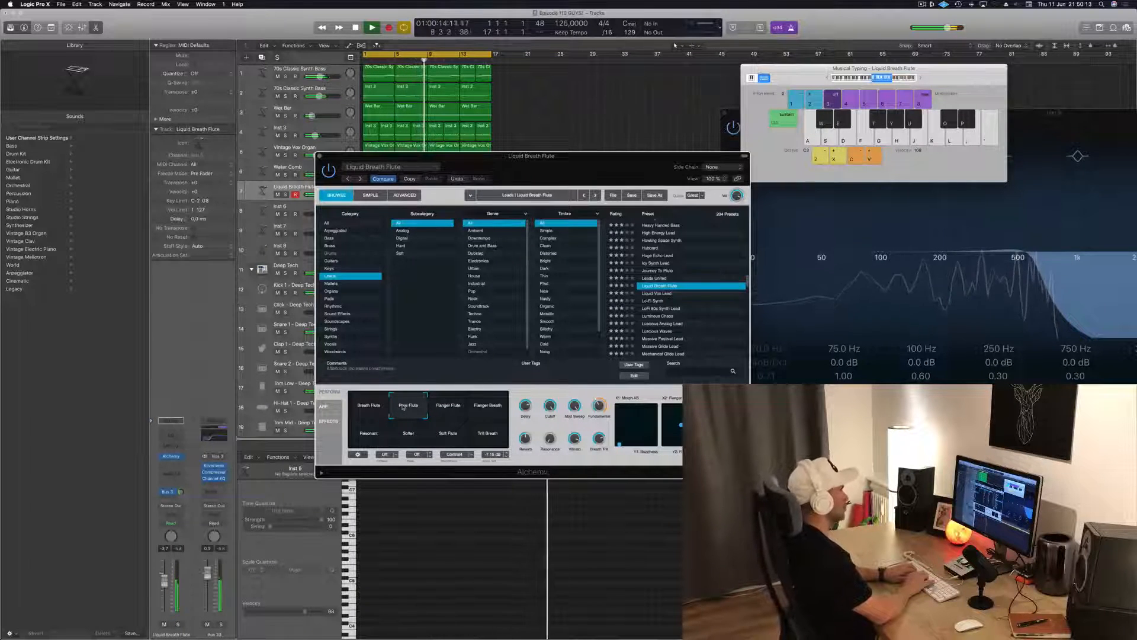
key("semicolon")
key("j")
key("l")
key("g")
key("apostrophe")
key("semicolon")
key("l")
key("j")
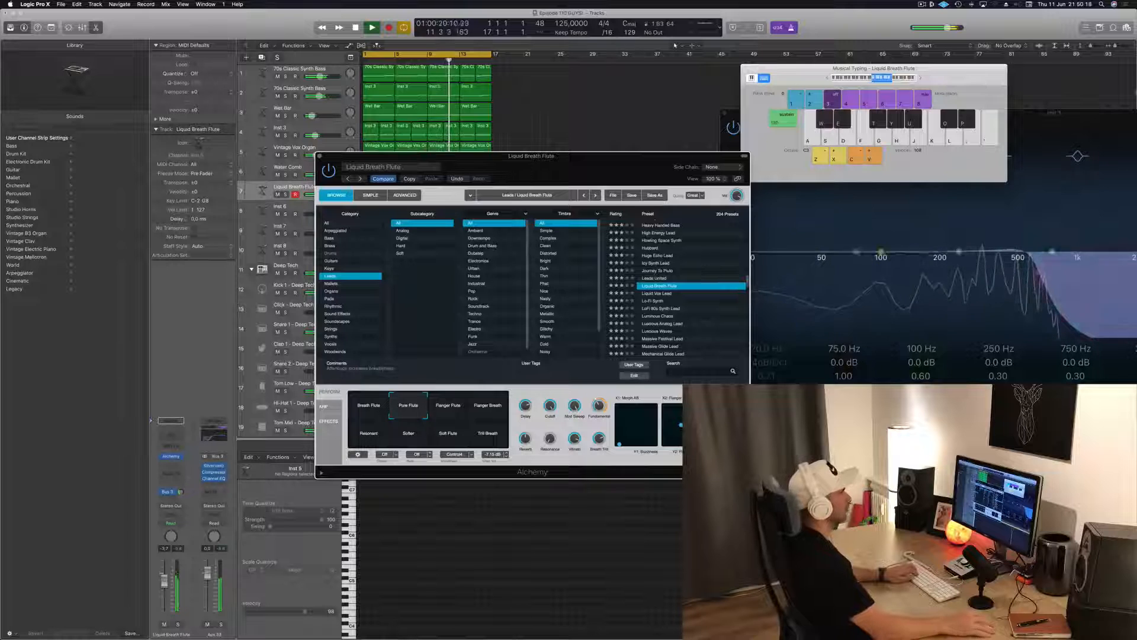
Raise the Musical Typing octave to C4 and try higher flute melody notes over the loop
key("x")
key("j")
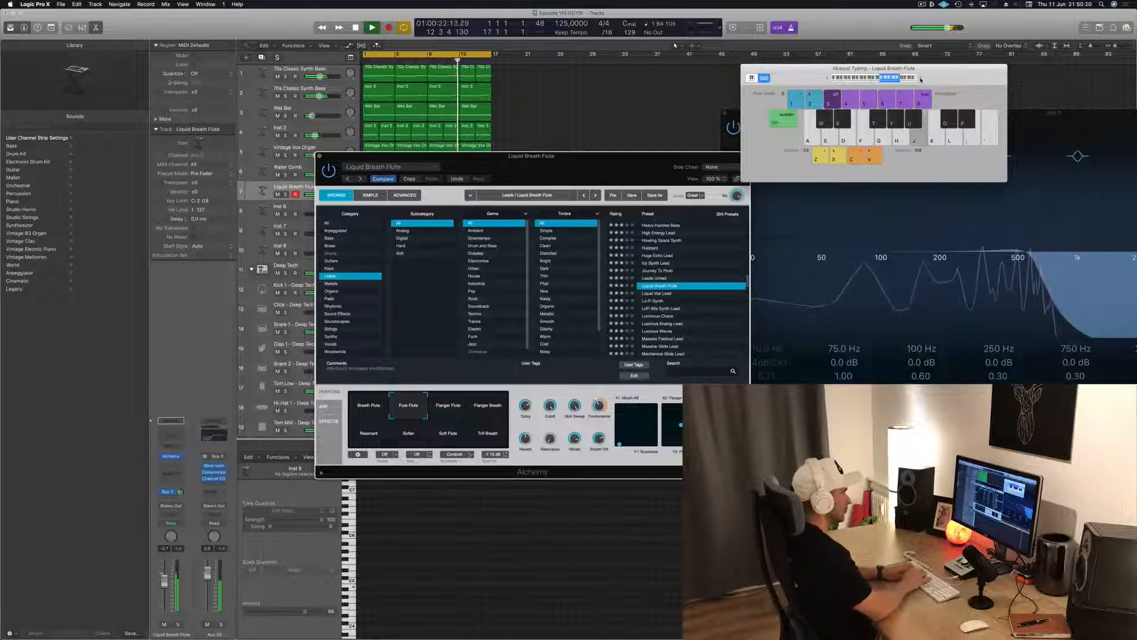
key("s")
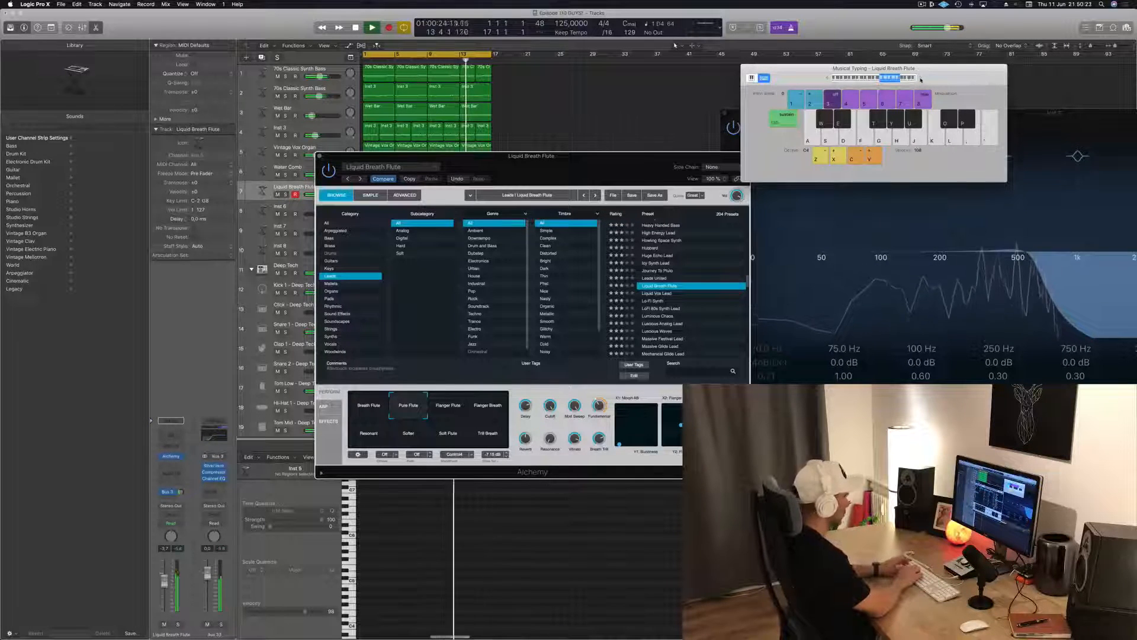
key("a")
key("s")
key("j")
key("g")
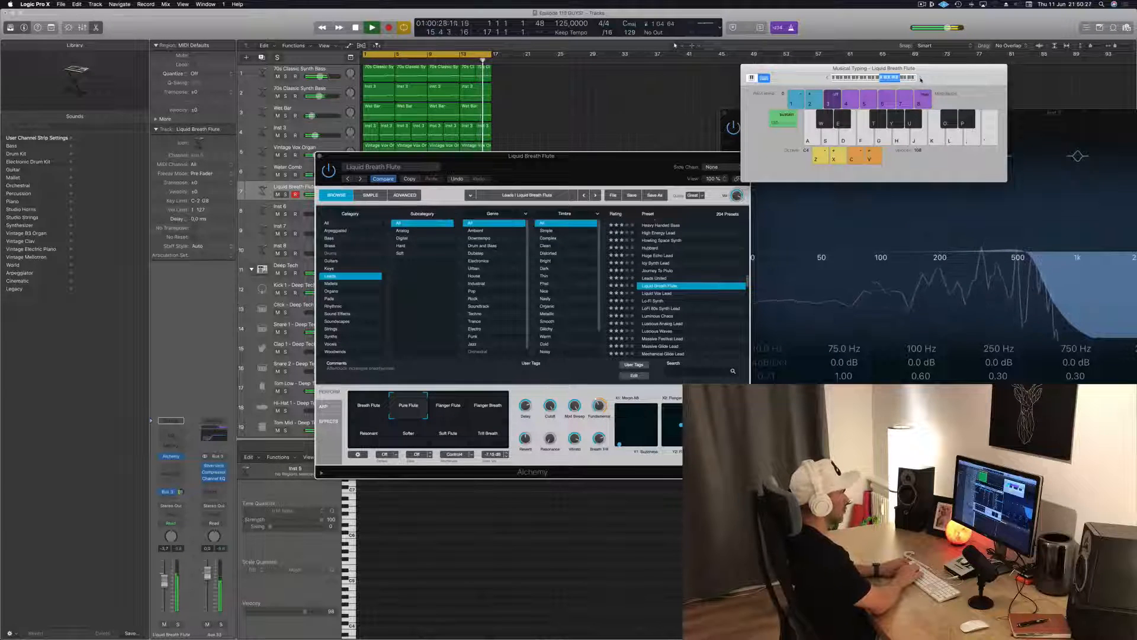
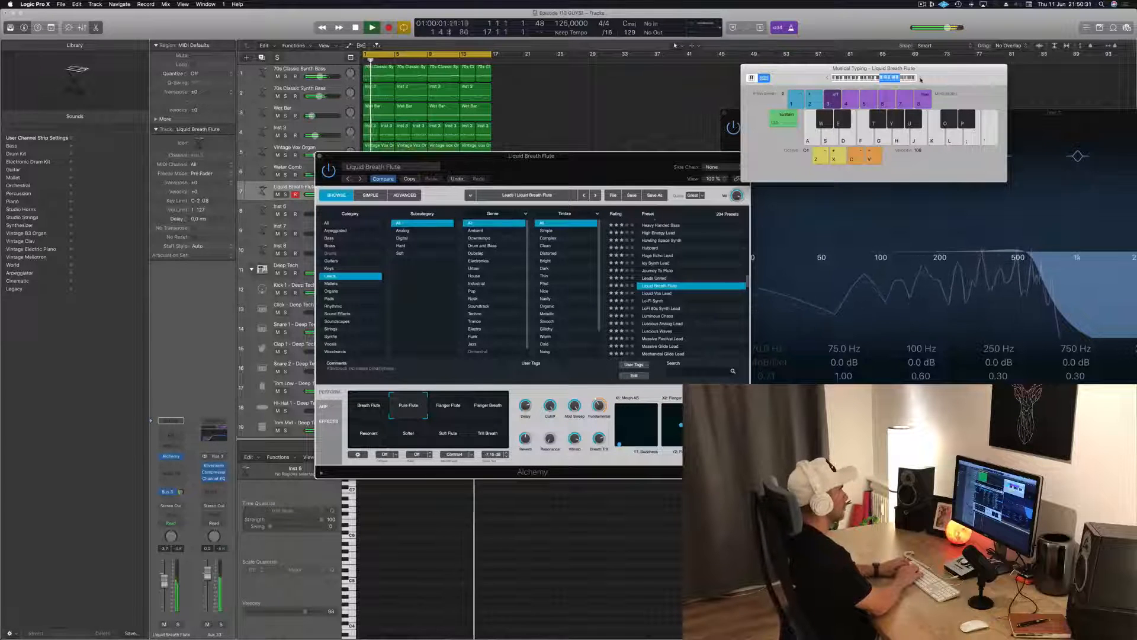
Play a short melody in the C4 octave with the Pure Flute variation over the loop
key("a")
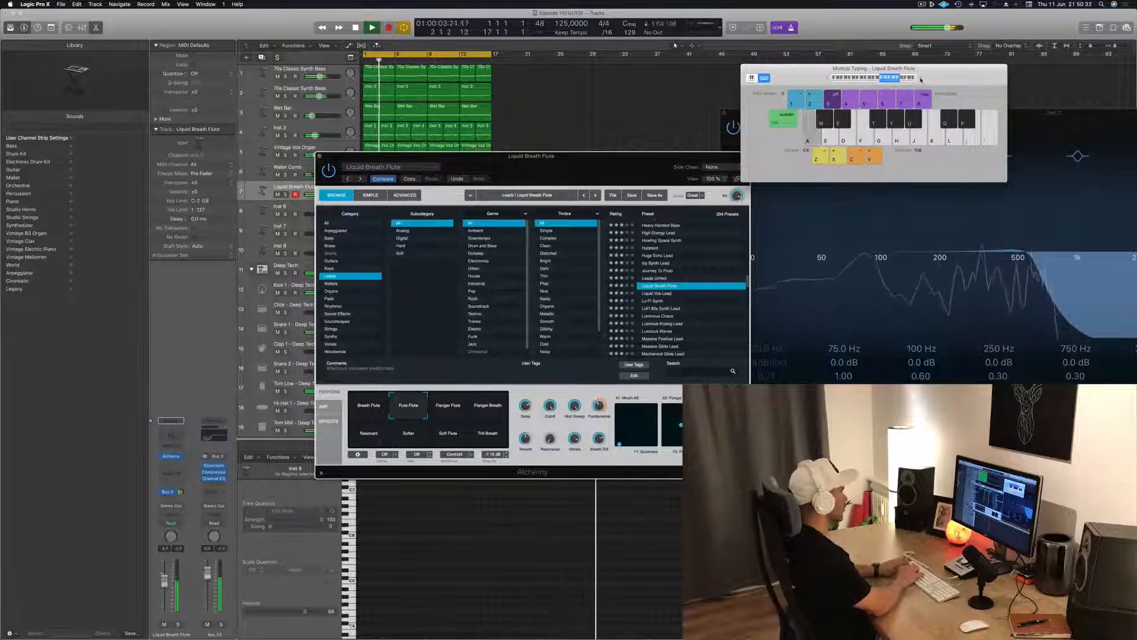
key("f")
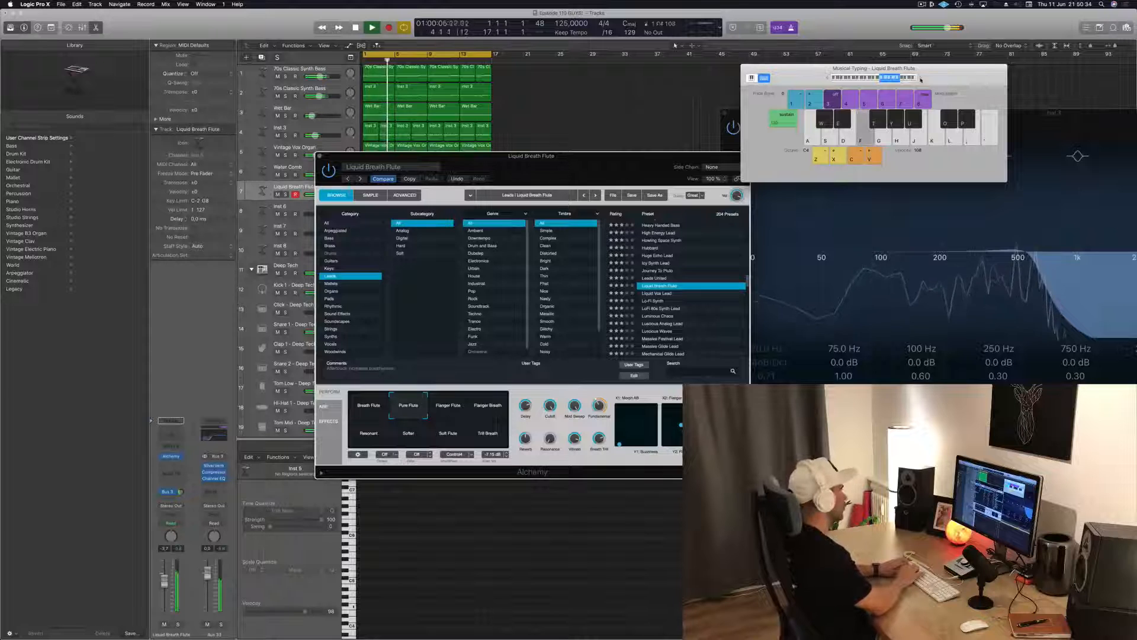
key("s")
key("a")
key("s")
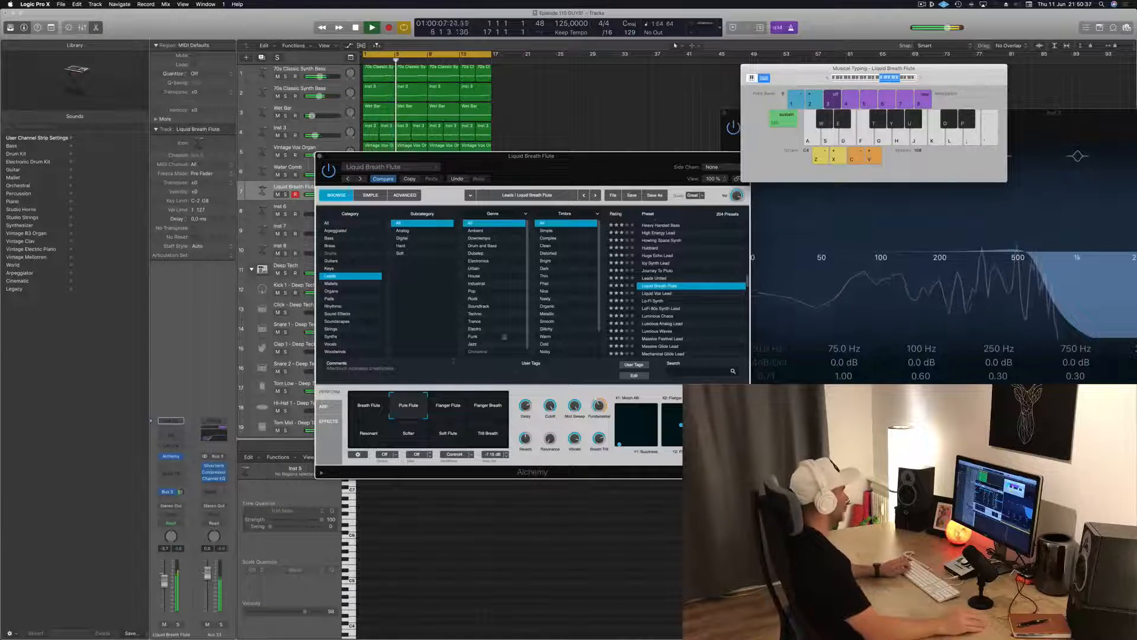
Audition the Breath Flute variation with melody notes over the loop, lowering the Musical Typing octave to C3
left_click(370, 409)
key("s")
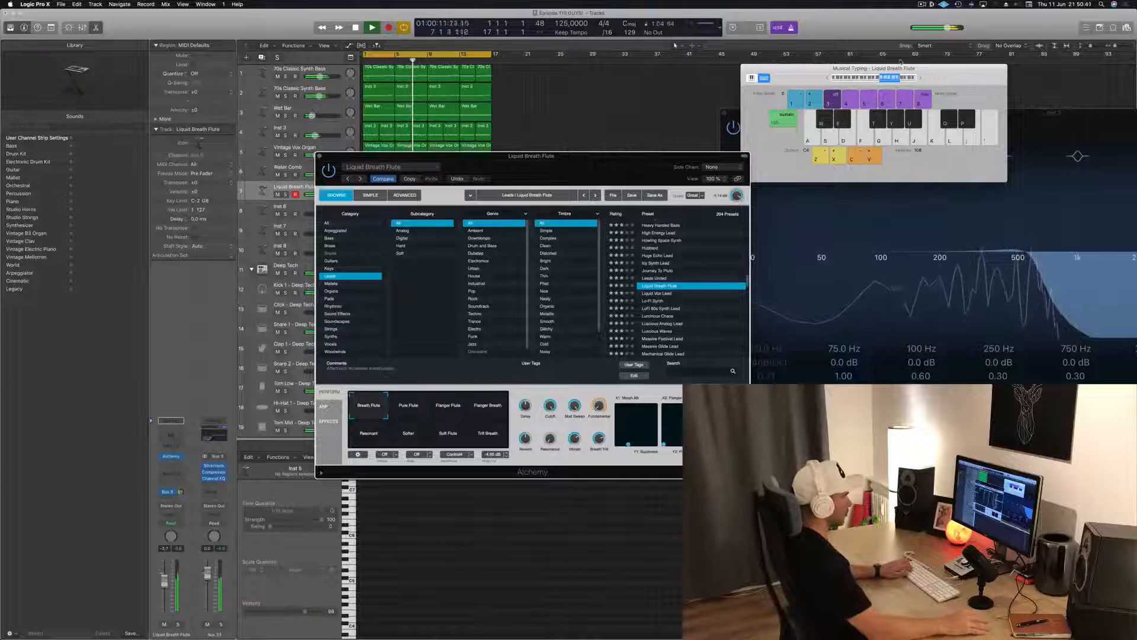
left_click(873, 78)
key("s")
key("d")
key("h")
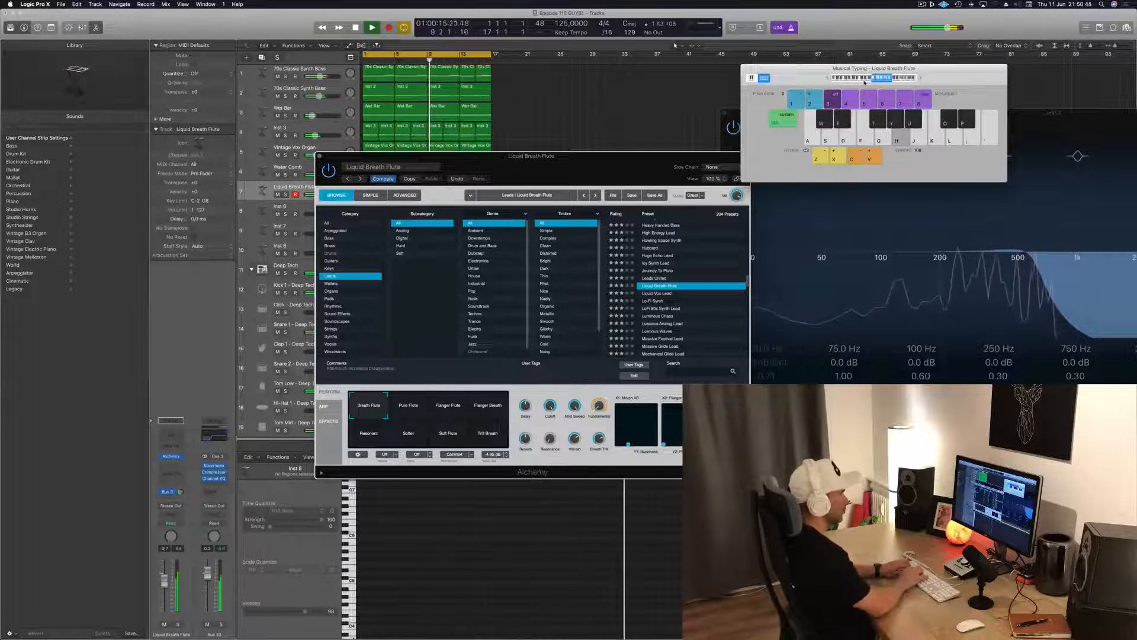
key("j")
key("k")
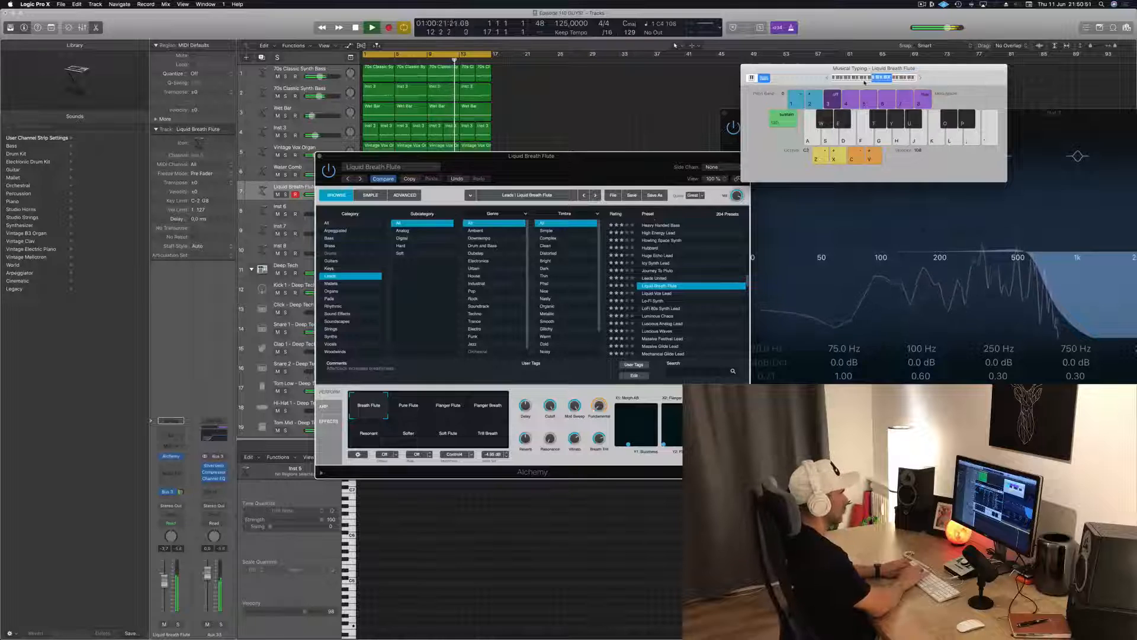
key("k")
key("f")
key("d")
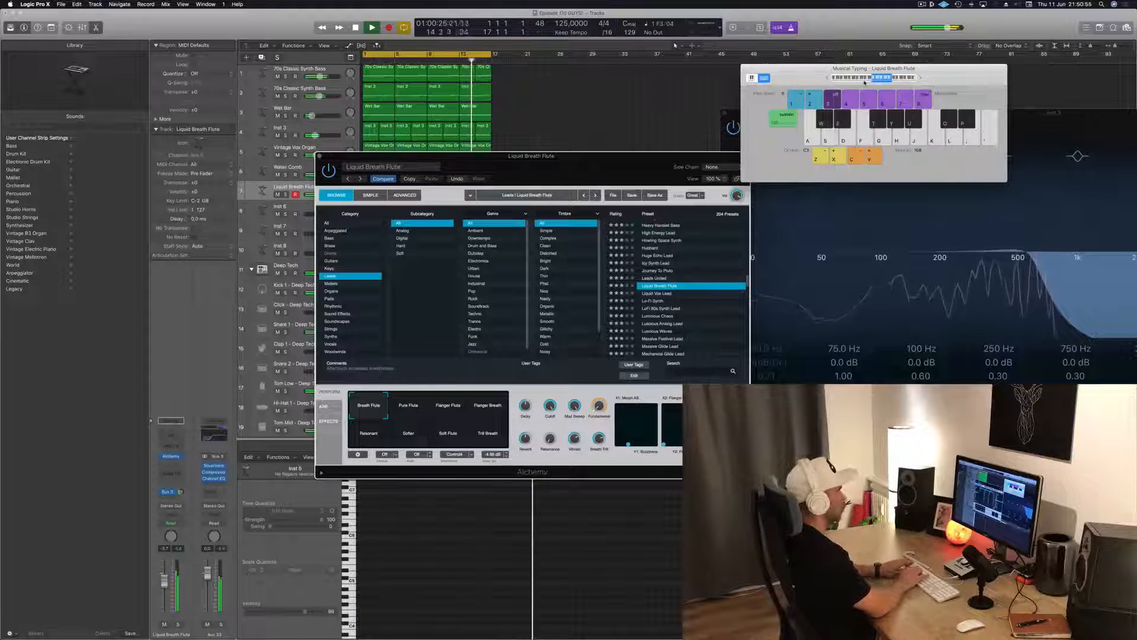
key("d")
key("f")
Return to the Pure Flute variation and try a melody in the C3 octave
left_click(408, 405)
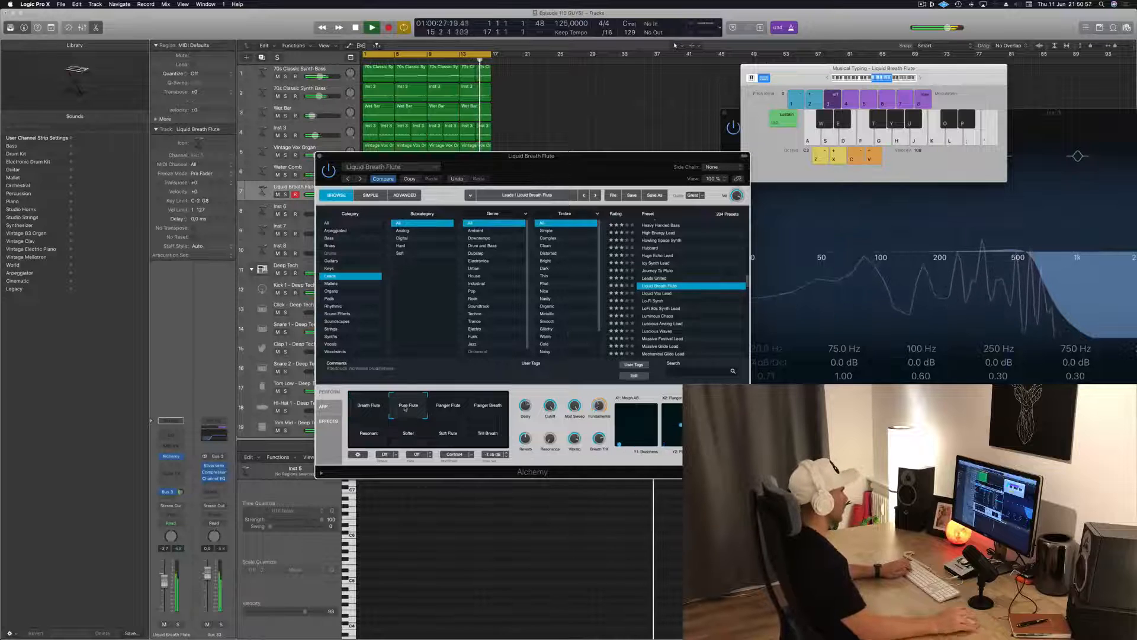
key("d")
key("j")
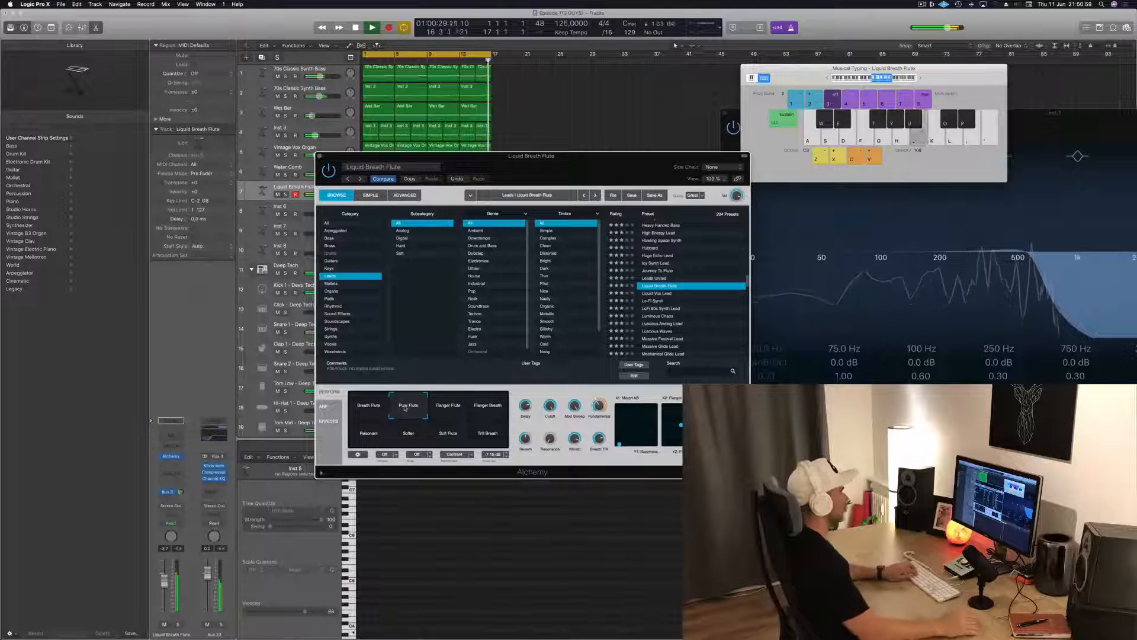
key("g")
key("j")
key("g")
key("h")
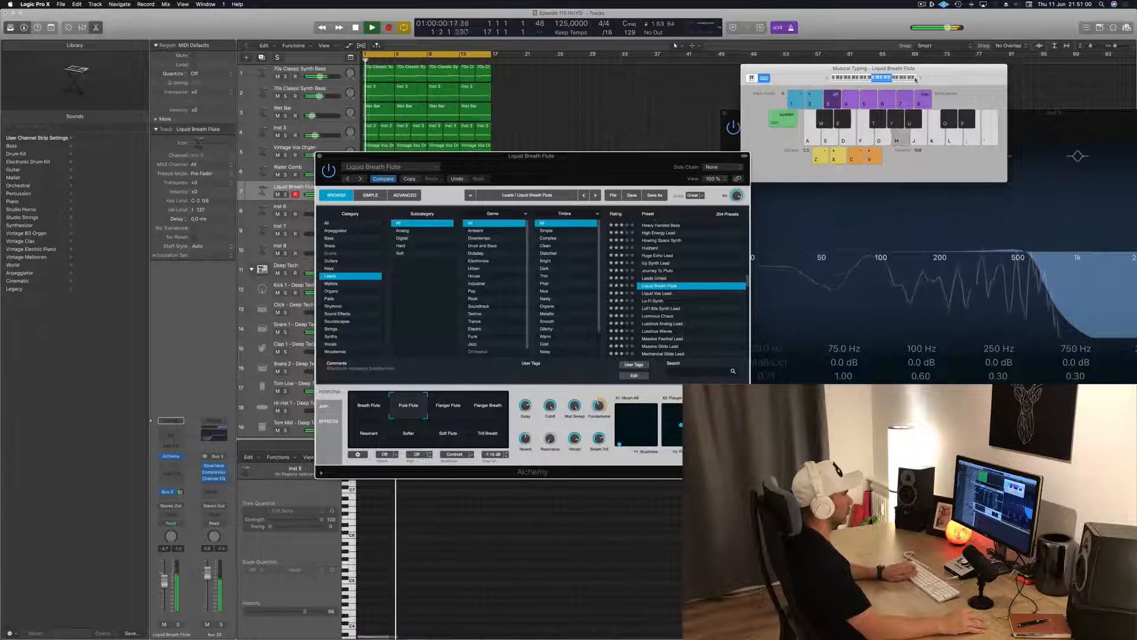
Raise the Musical Typing octave to C4 and try out another Pure Flute melody over the loop
left_click(920, 79)
key("h")
key("d")
key("a")
key("a")
key("d")
key("a")
key("s")
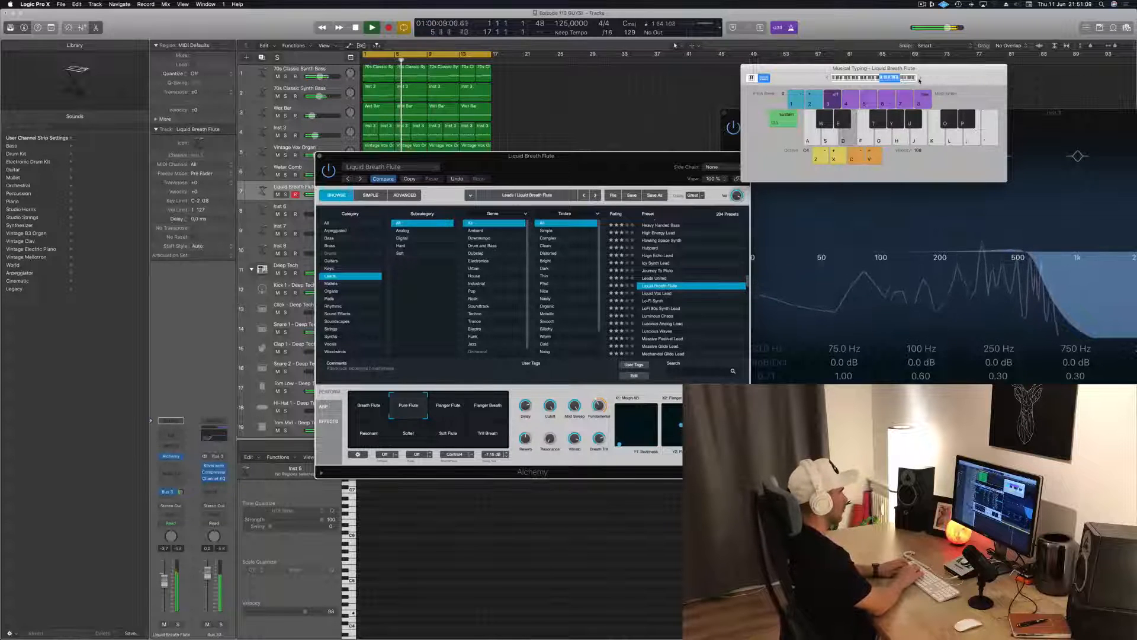
key("d")
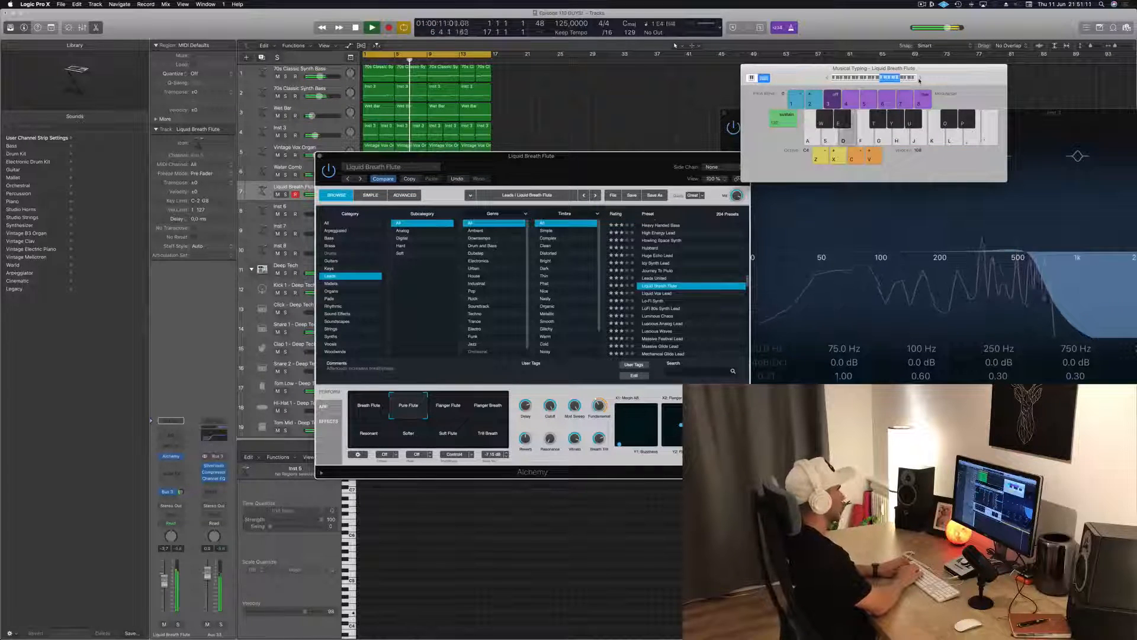
key("a")
key("g")
key("s")
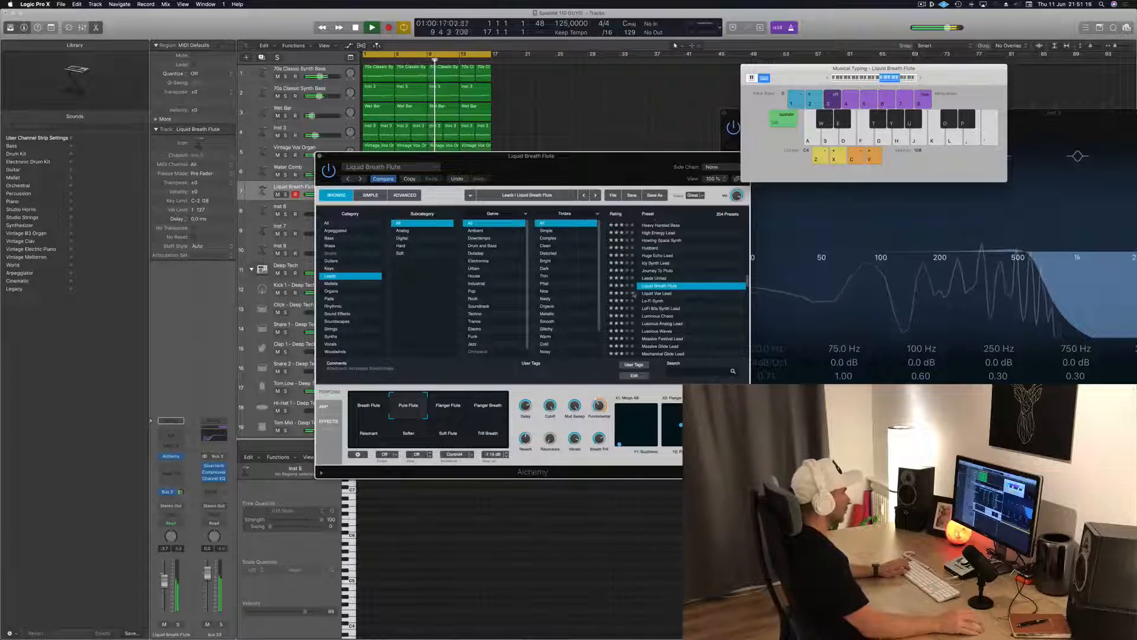
Load the Liquid Vox Lead preset and audition several of its variations, including Distorted and Slow Attack, with short notes
left_click(652, 294)
key("s")
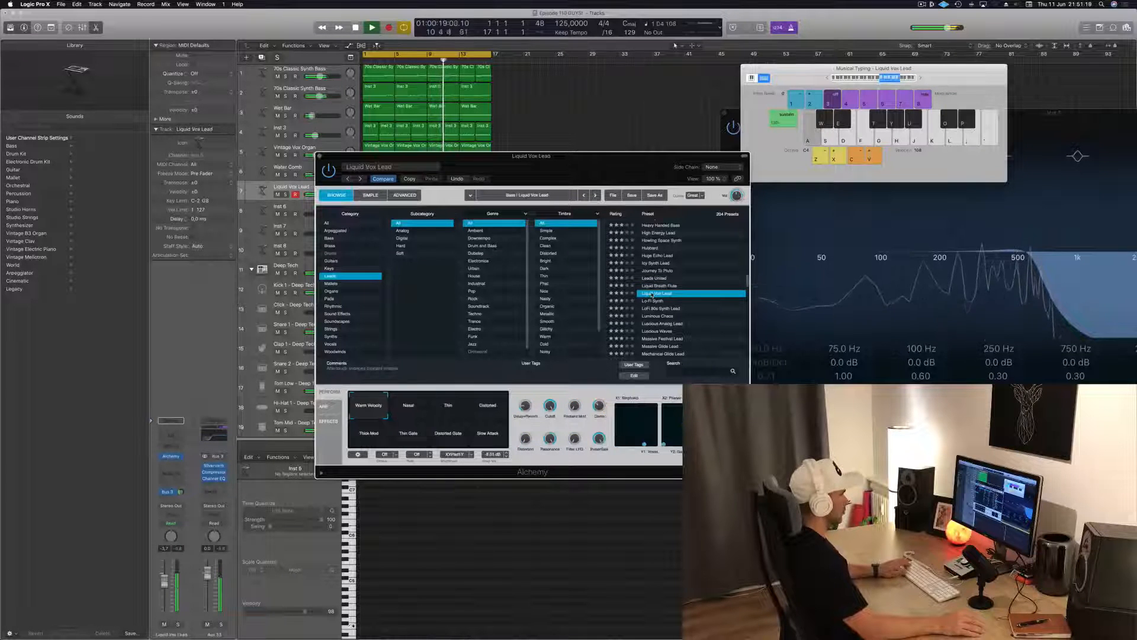
left_click(414, 415)
key("d")
key("f")
left_click(487, 416)
key("s")
key("d")
left_click(489, 442)
key("s")
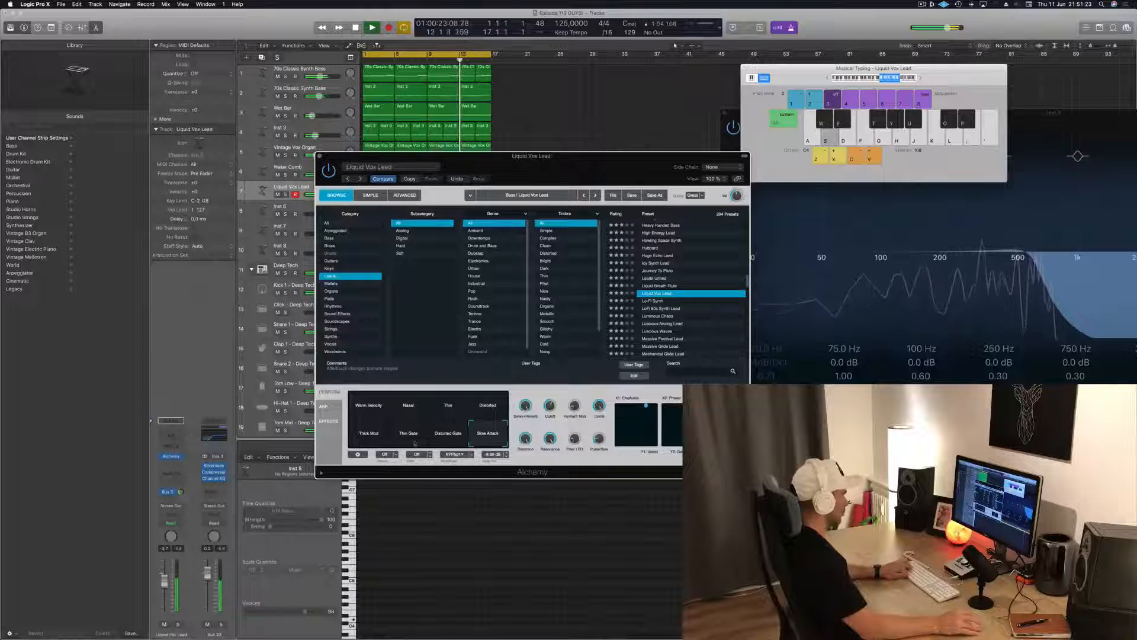
Audition the Lo-Fi Synth and LoFi 80s Synth Lead presets, trying the Nasal variation of the latter
left_click(654, 301)
key("s")
key("f")
key("Down")
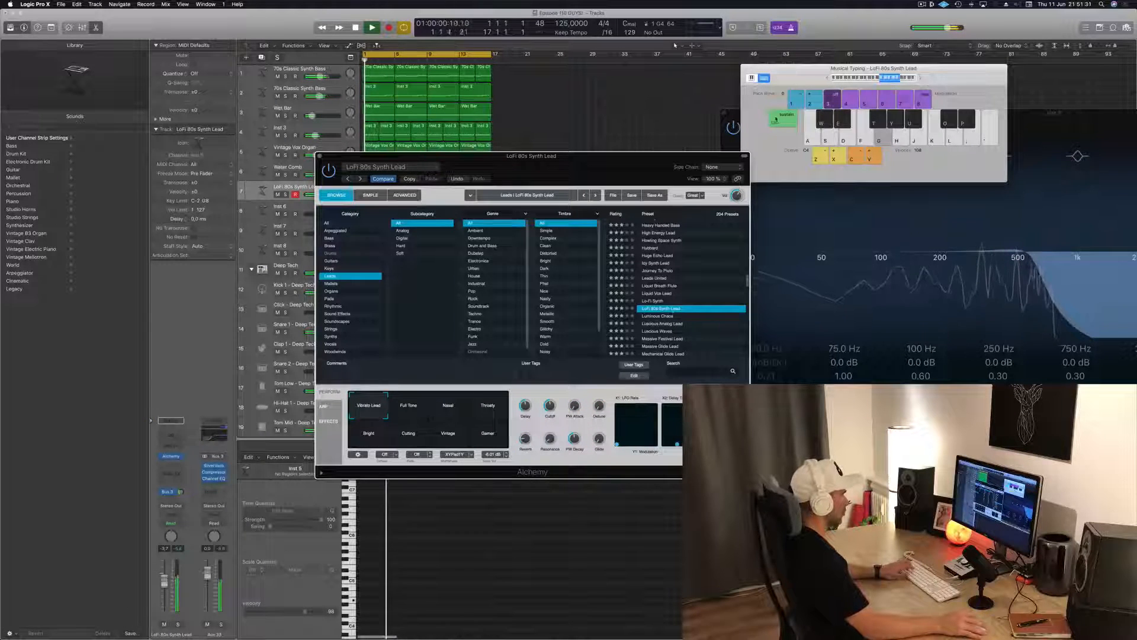
left_click(437, 406)
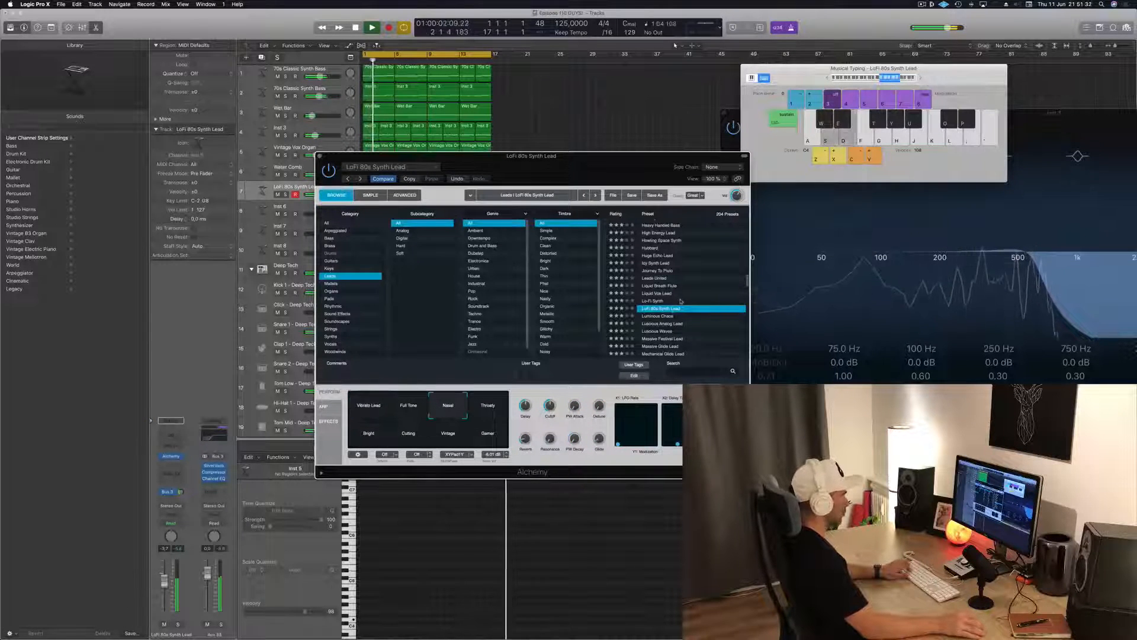
scroll(662, 270, "down", 3)
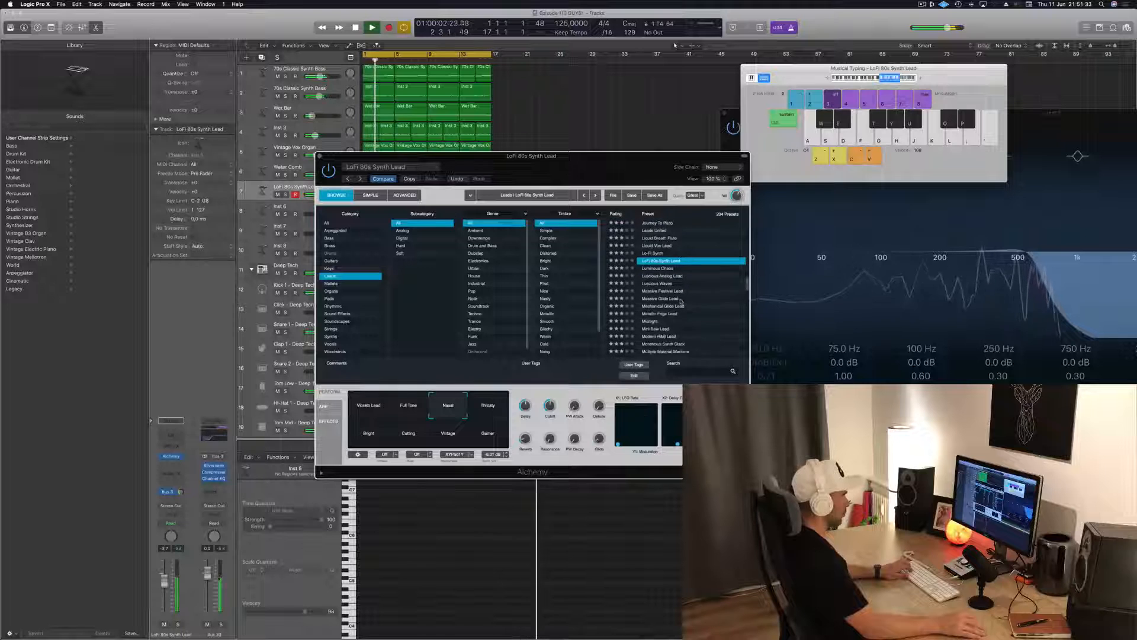
Load the Luminous Chaos preset and audition its Majestic Universe, Eternal Shine and Beam Scan variations
left_click(661, 268)
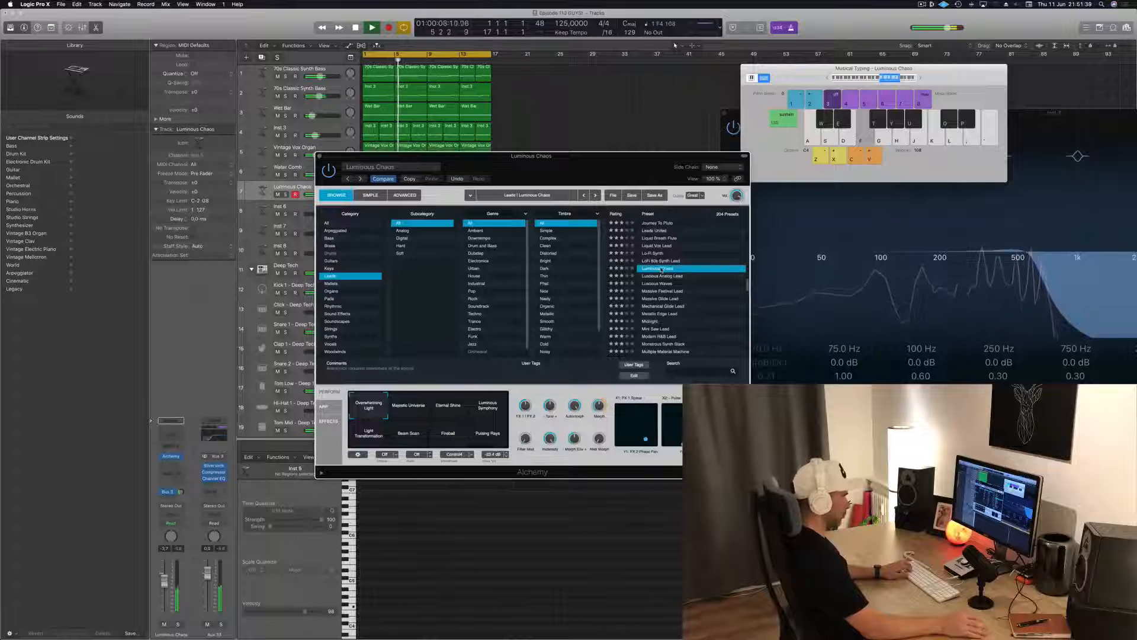
left_click(410, 413)
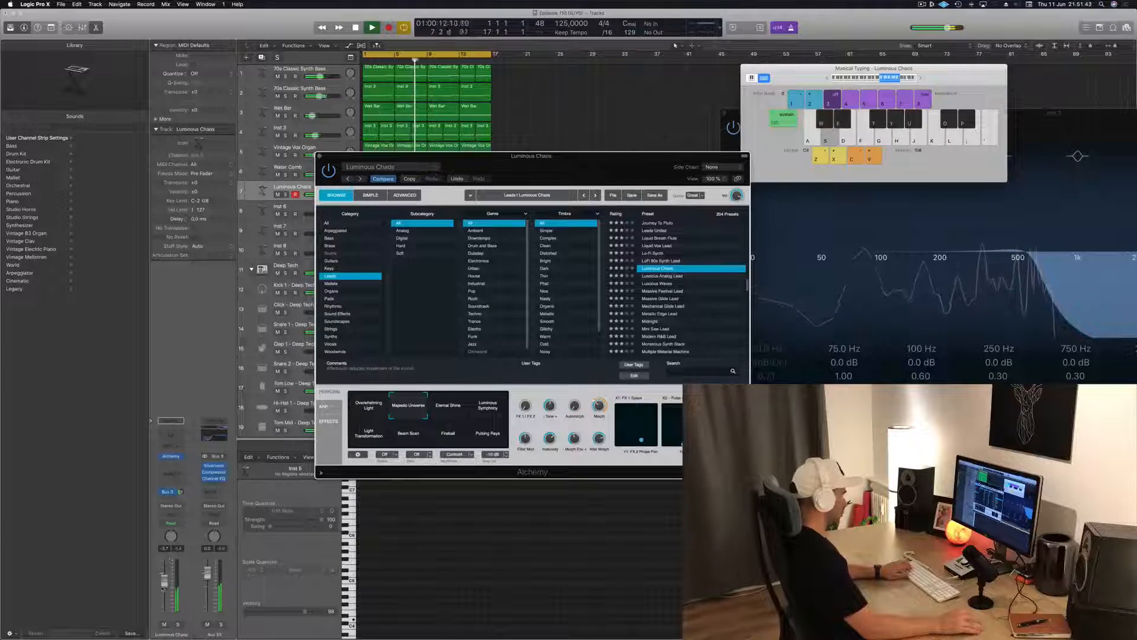
left_click(449, 408)
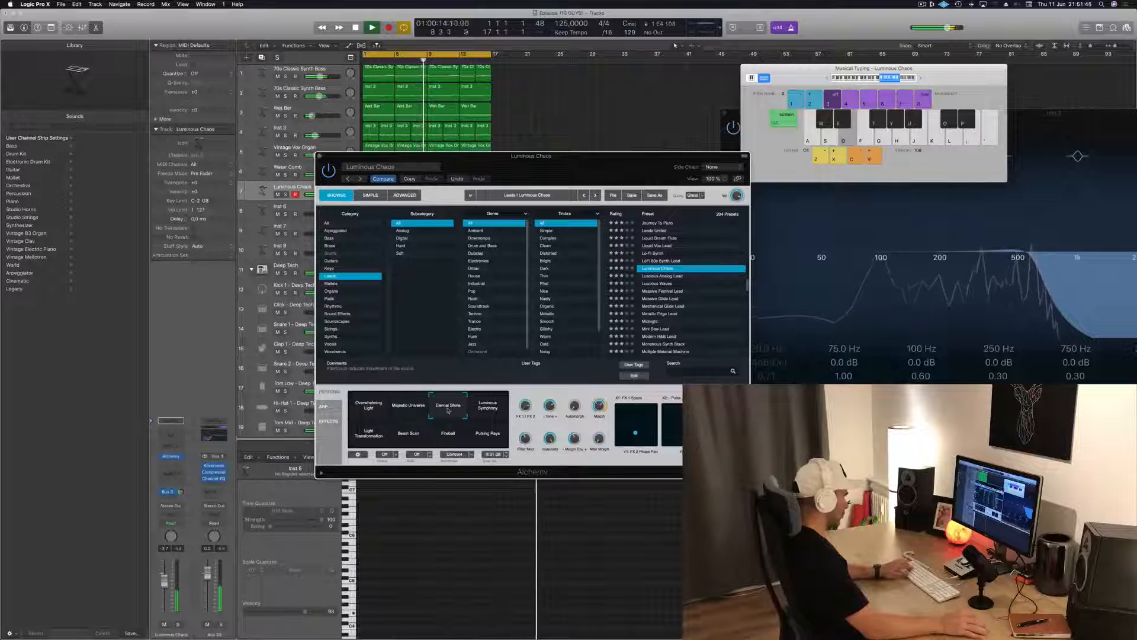
left_click(424, 433)
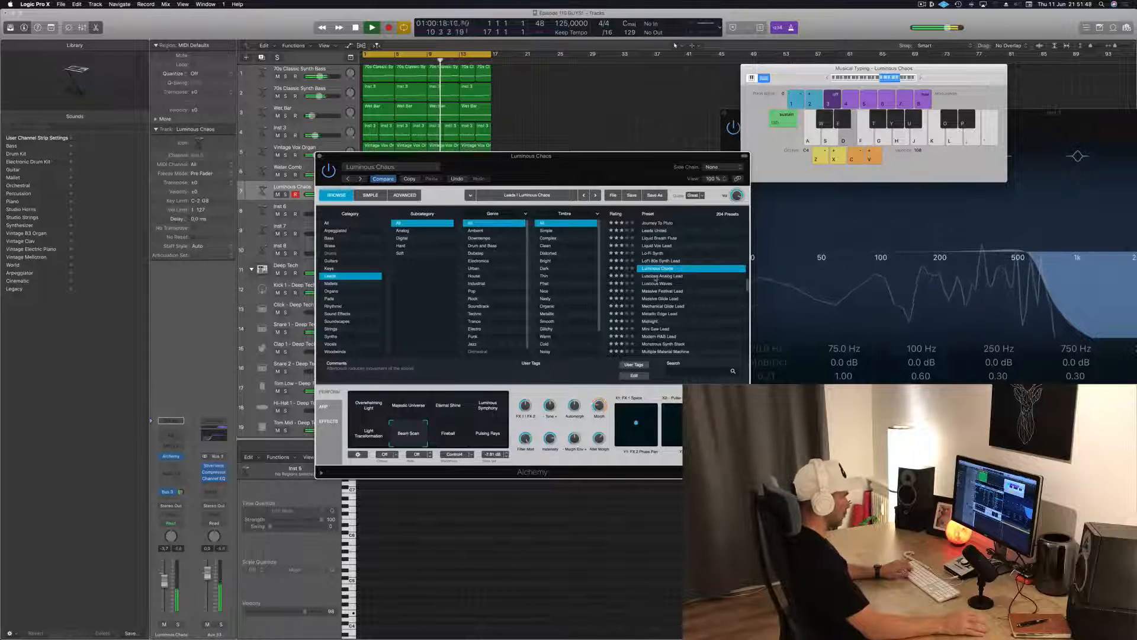
Load the Luscious Analog Lead preset and lower the track's volume to about -13 dB while playing notes
left_click(655, 276)
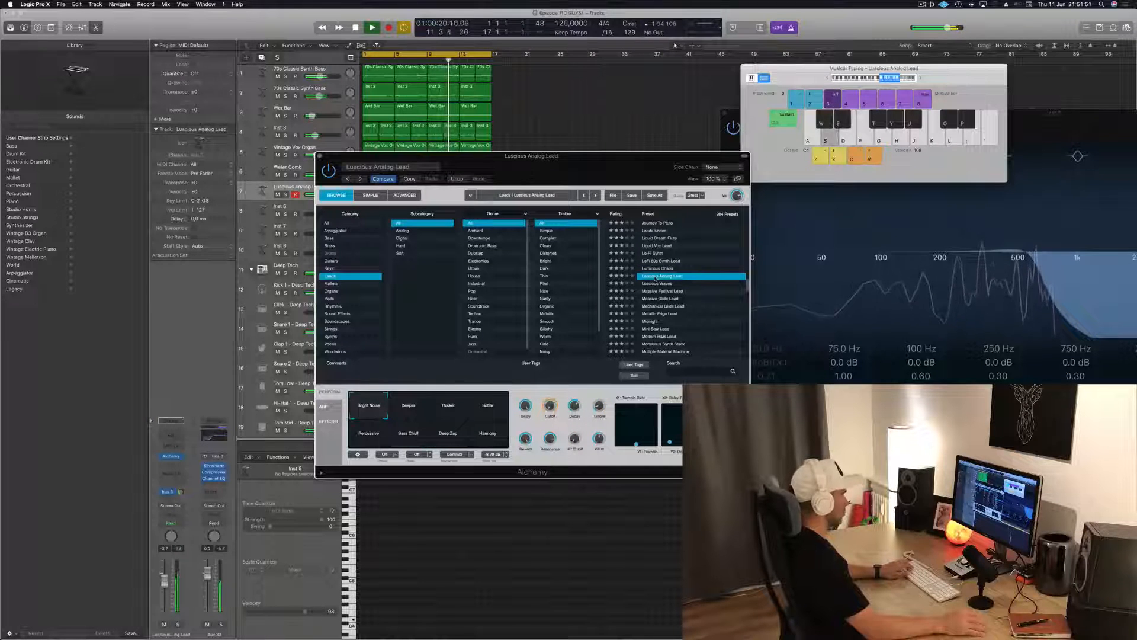
key("f")
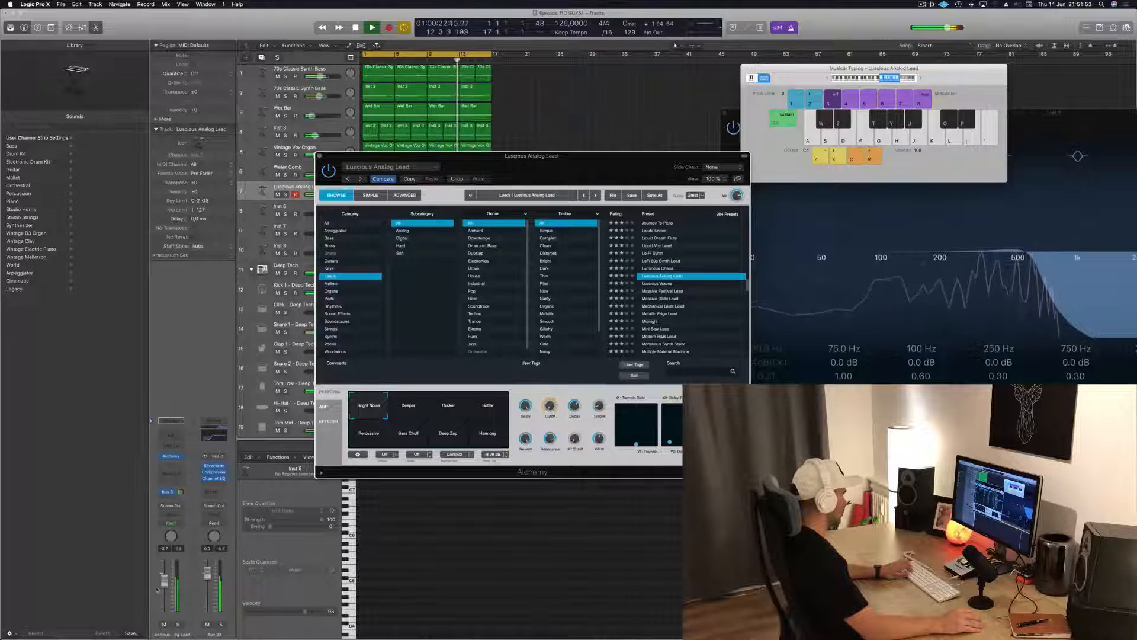
left_click_drag(165, 582, 168, 608)
key("f")
key("d")
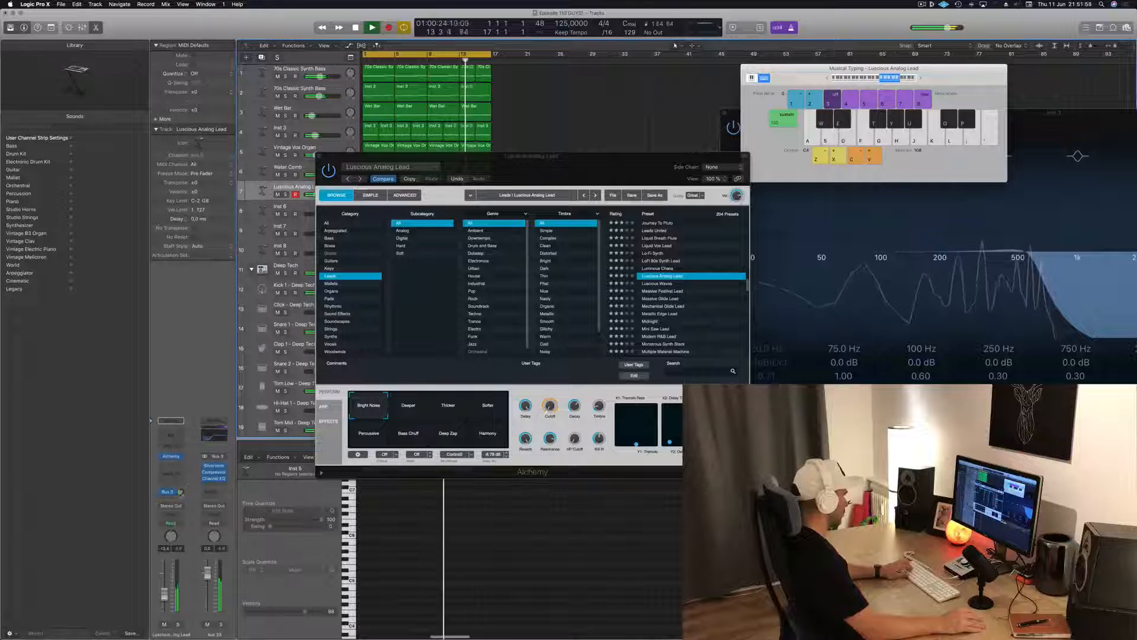
Adjust the lead track's bus send level and check the sound with a few notes
left_click_drag(181, 491, 183, 481)
key("f")
key("h")
key("g")
Try a melody with the Thicker variation of Luscious Analog Lead over the loop
left_click(448, 405)
key("f")
key("g")
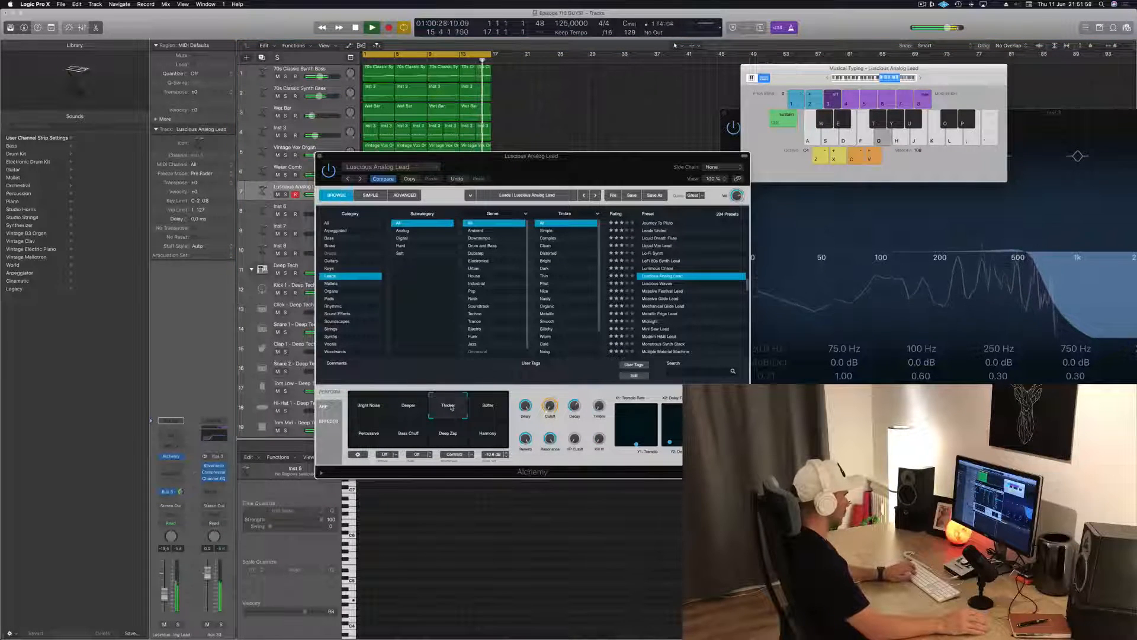
key("k")
key("k")
key("j")
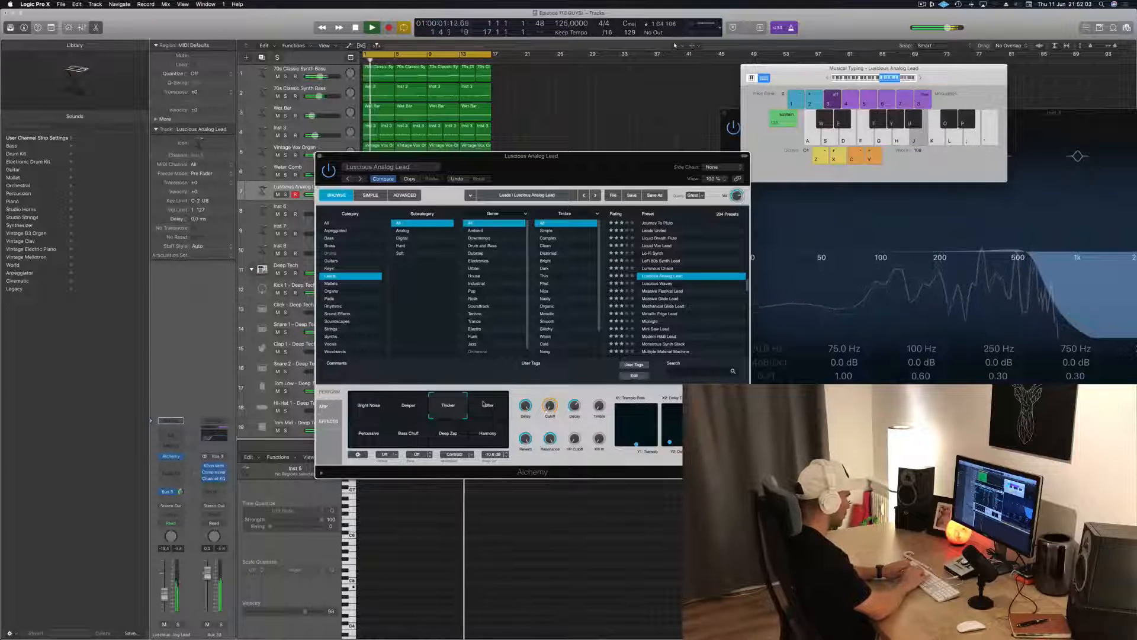
key("k")
key("f")
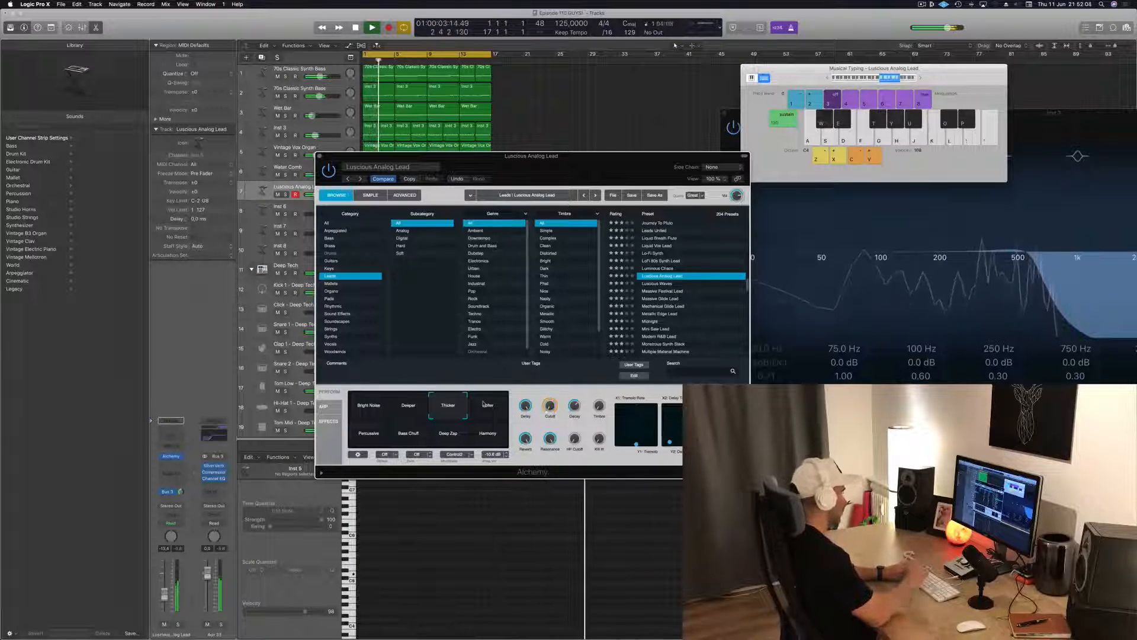
Compare the Softer, Percussive and Bass Chuff variations of Luscious Analog Lead with single notes
left_click(488, 409)
key("h")
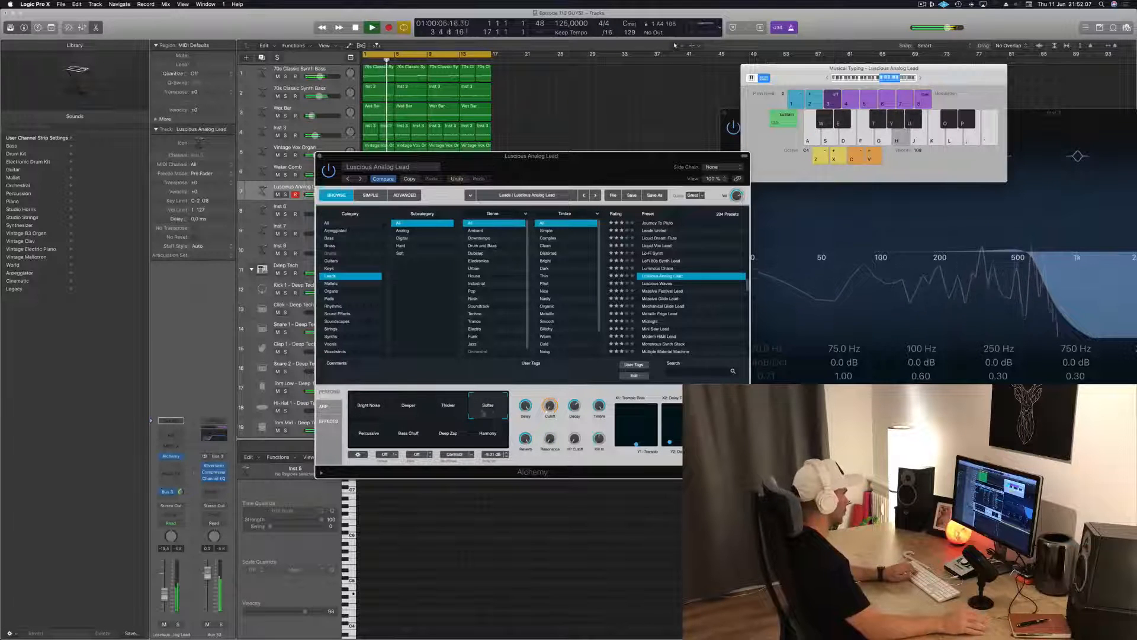
left_click(370, 434)
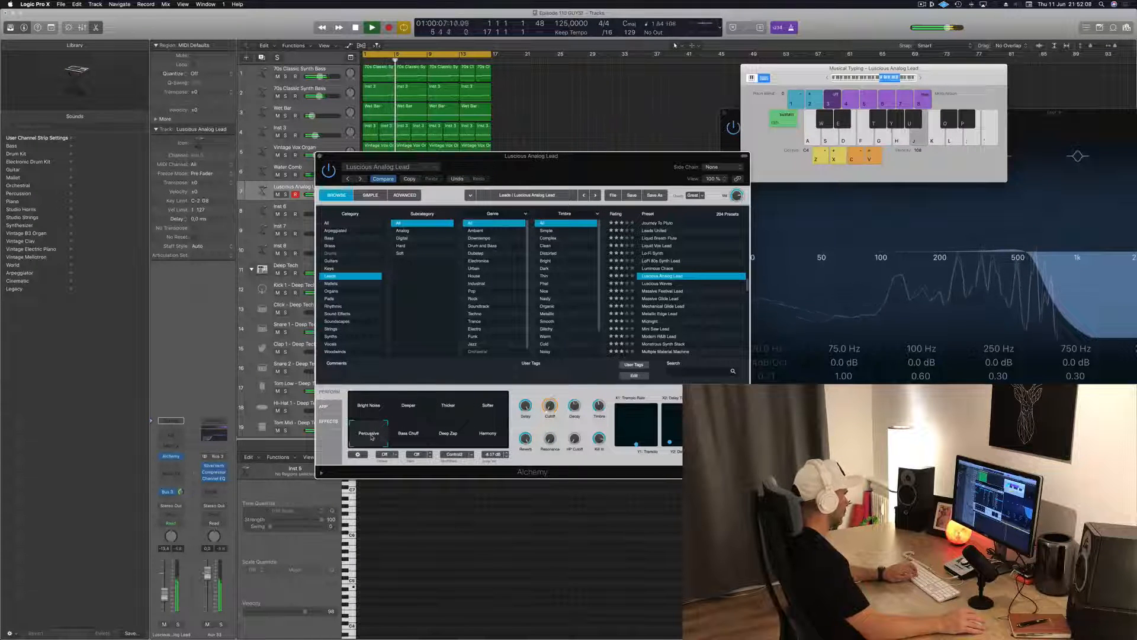
left_click(410, 437)
key("g")
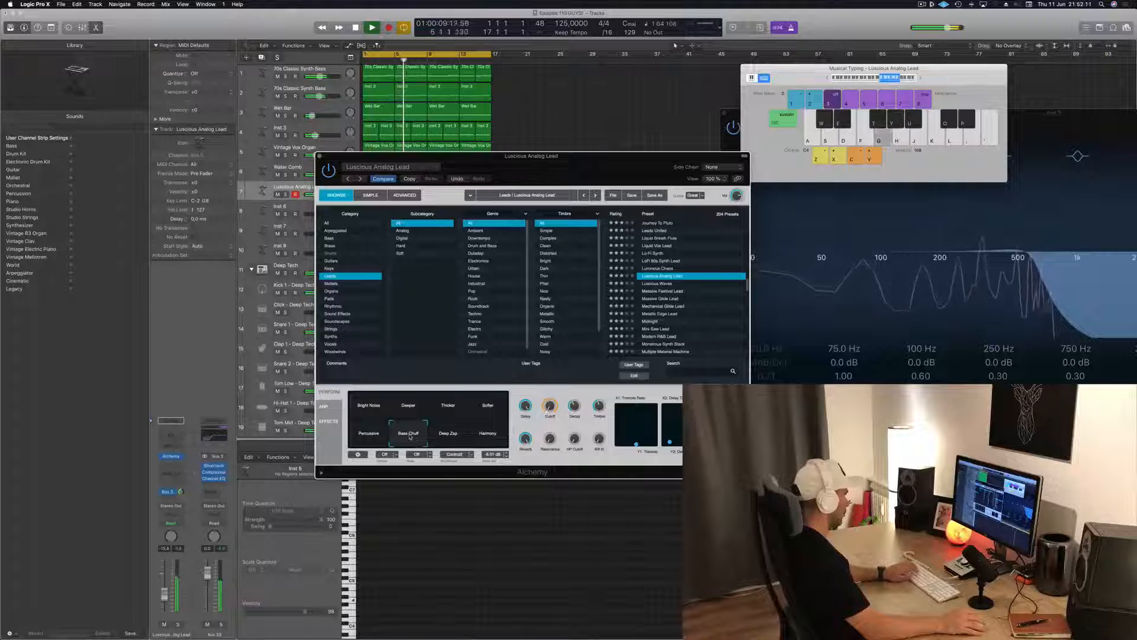
Try out a melody with the Deep Zap variation of Luscious Analog Lead over the loop
left_click(456, 436)
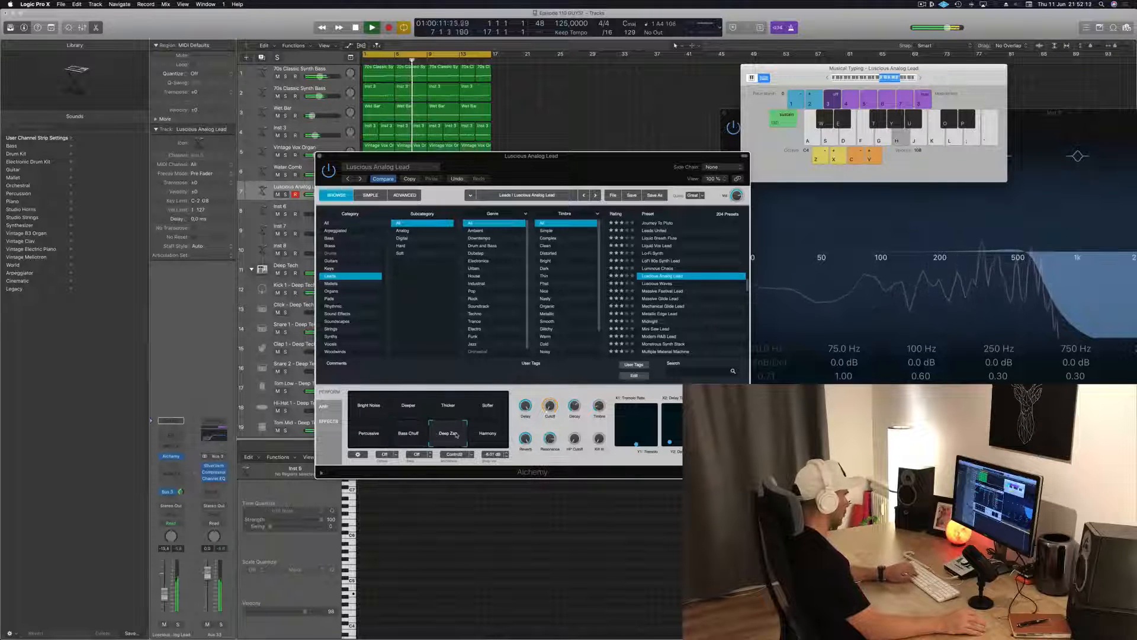
key("j")
key("k")
key("f")
key("k")
key("f")
key("k")
key("a")
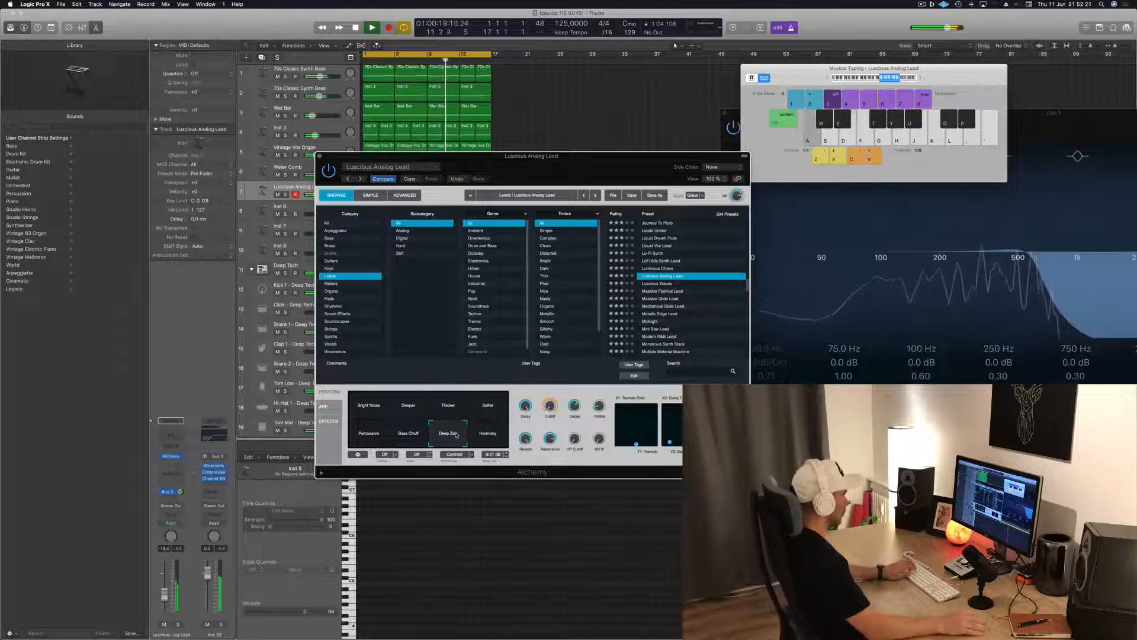
key("d")
key("f")
Audition the Harmony variation of Luscious Analog Lead and the Luscious Waves preset, moving the instrument window clear of the tracks
left_click(477, 439)
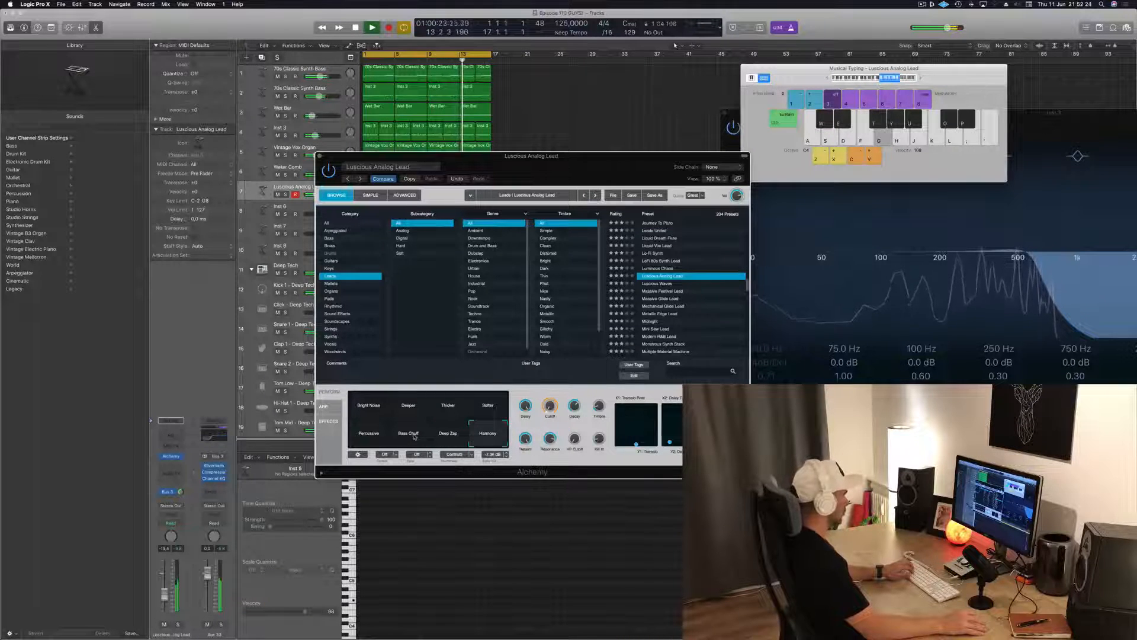
left_click(661, 284)
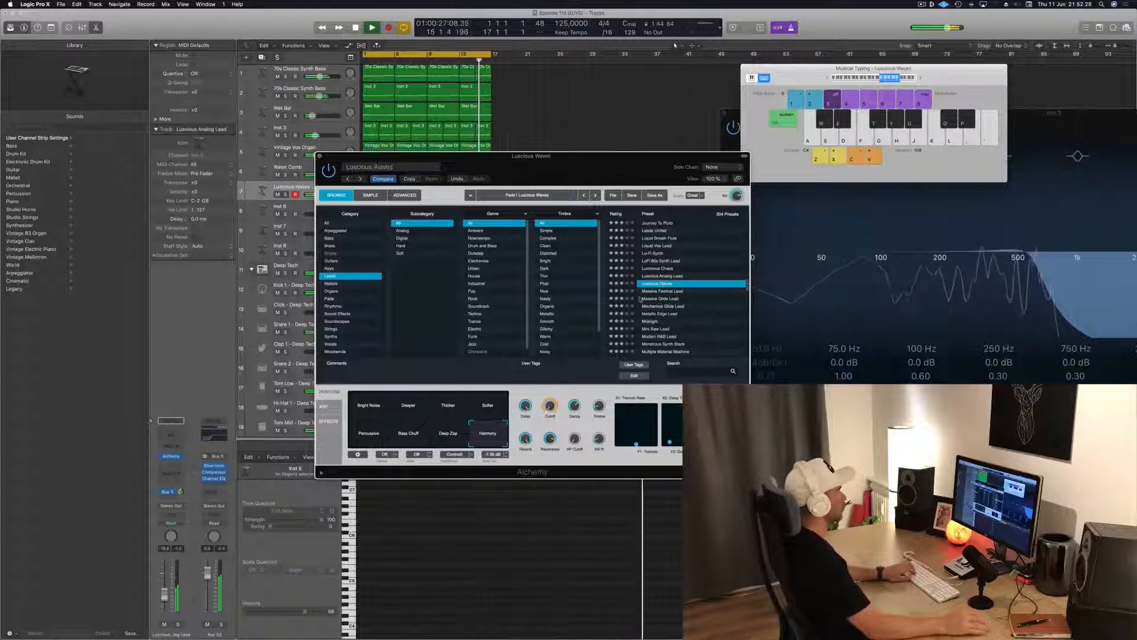
left_click_drag(584, 171, 737, 169)
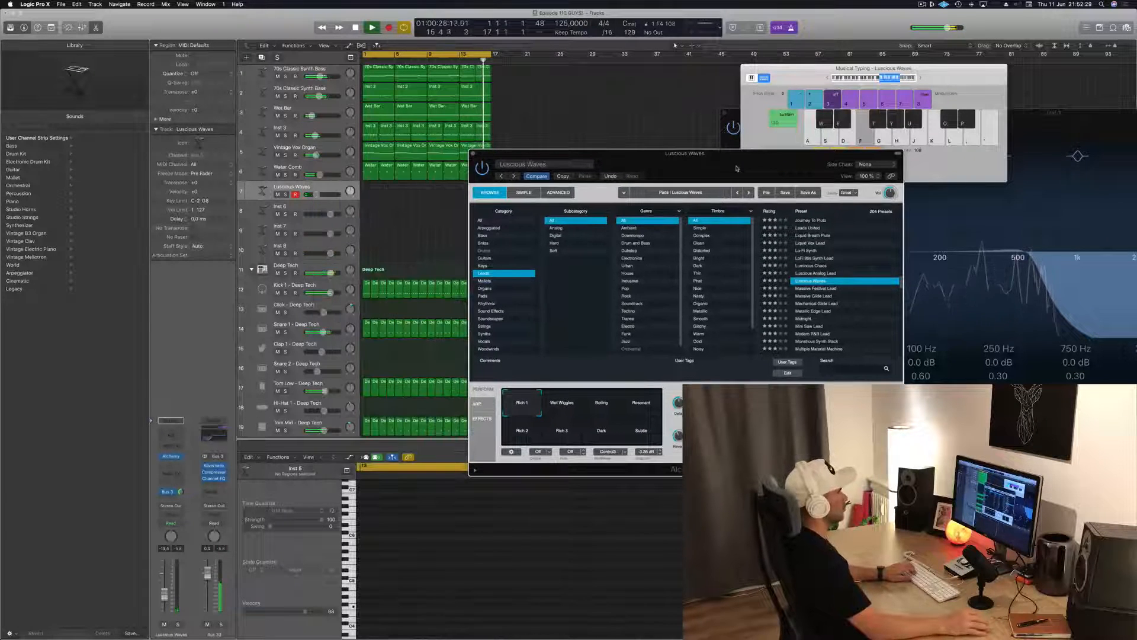
Load Massive Festival Lead, try its Bass variation with a few notes and raise the lead track's volume
left_click(816, 288)
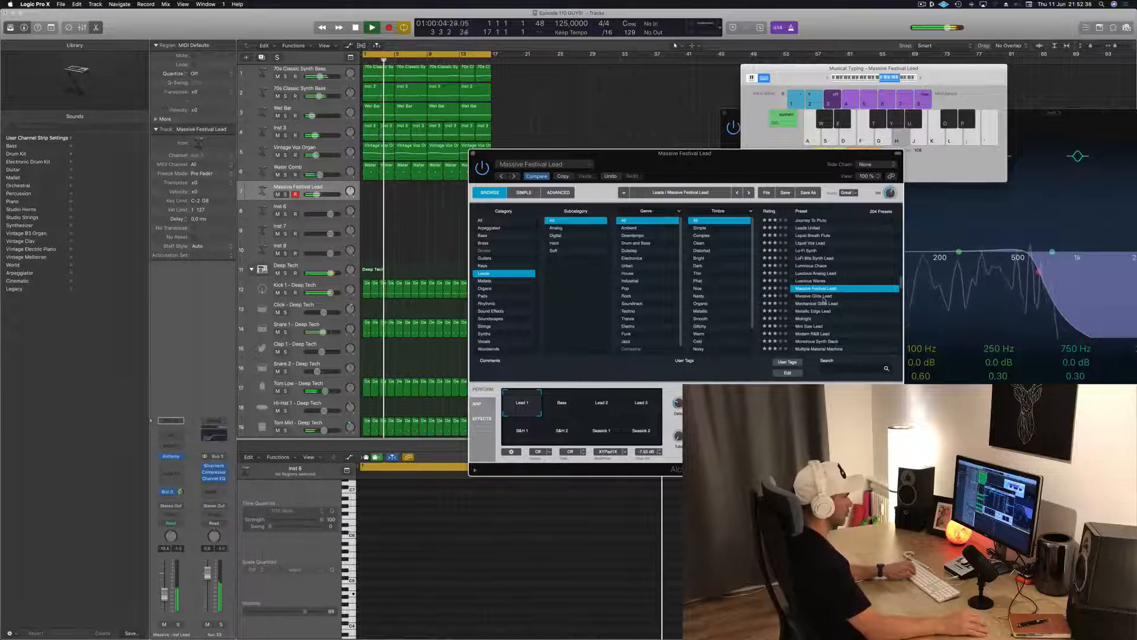
left_click(566, 403)
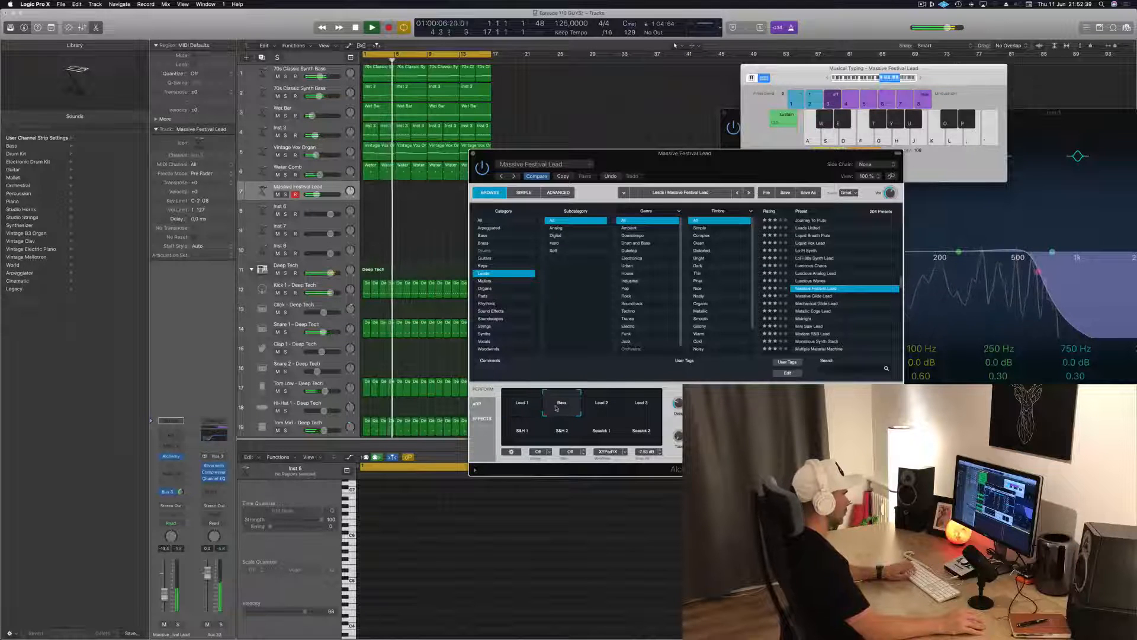
key("g")
key("h")
left_click_drag(164, 597, 165, 591)
key("f")
key("g")
key("h")
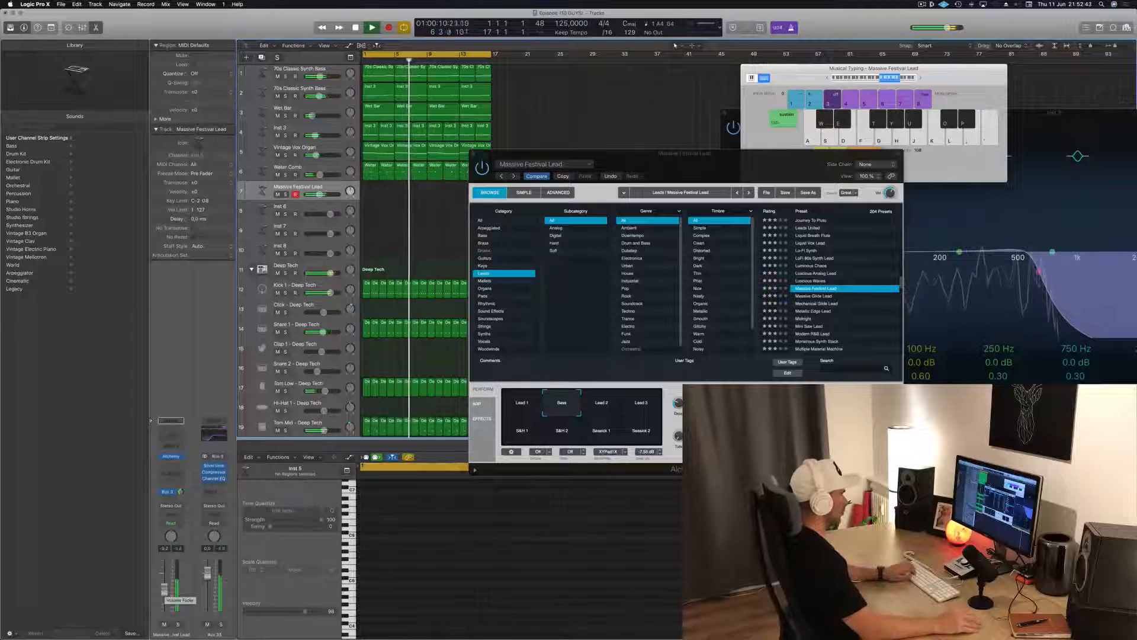
Compare the Lead 2 and Lead 3 variations of Massive Festival Lead by playing short melodies over the loop
left_click(602, 404)
key("f")
key("s")
left_click(635, 405)
key("f")
key("g")
key("h")
key("d")
key("a")
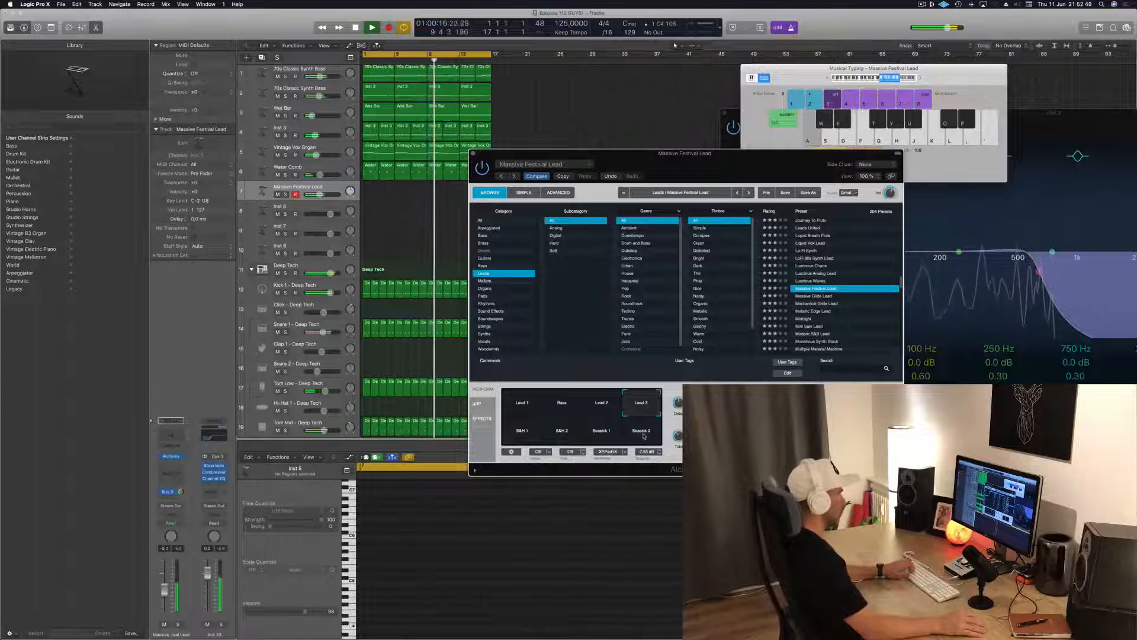
key("d")
Audition the S&H 1, Session 1 and Session 2 variations of Massive Festival Lead with single notes
key("d")
key("f")
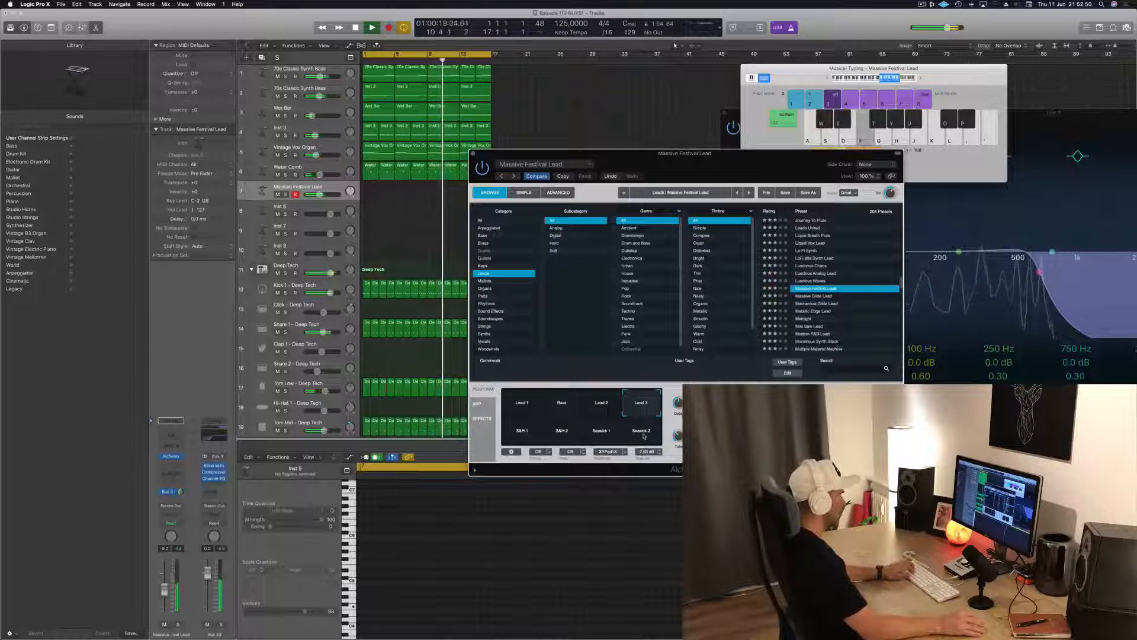
key("g")
left_click(526, 434)
key("g")
key("d")
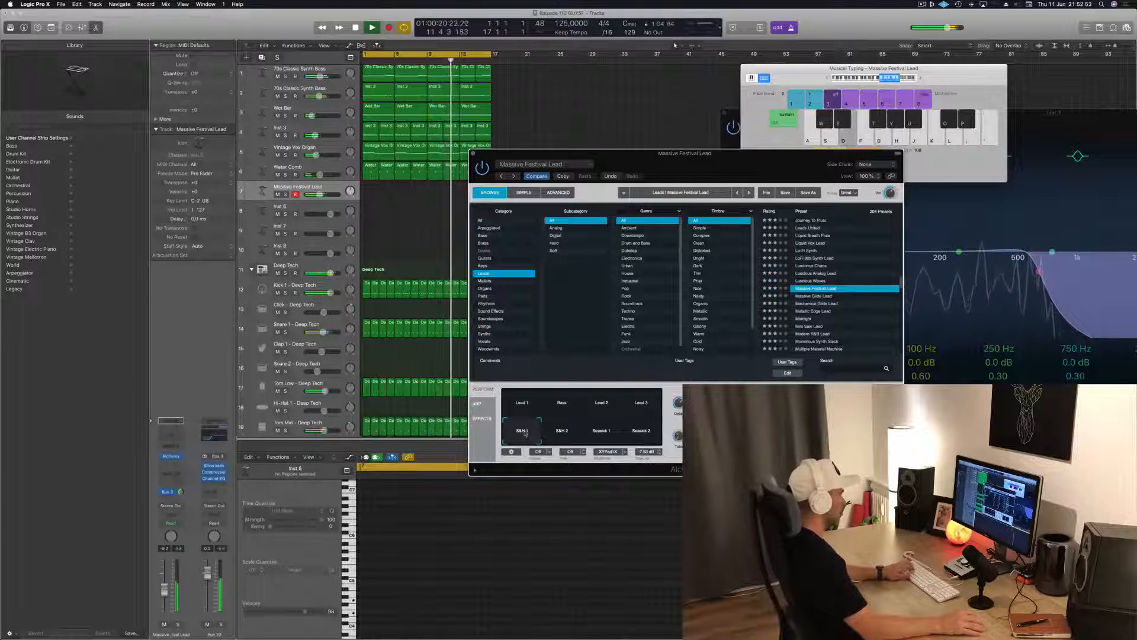
left_click(593, 431)
key("d")
key("f")
left_click(647, 431)
key("d")
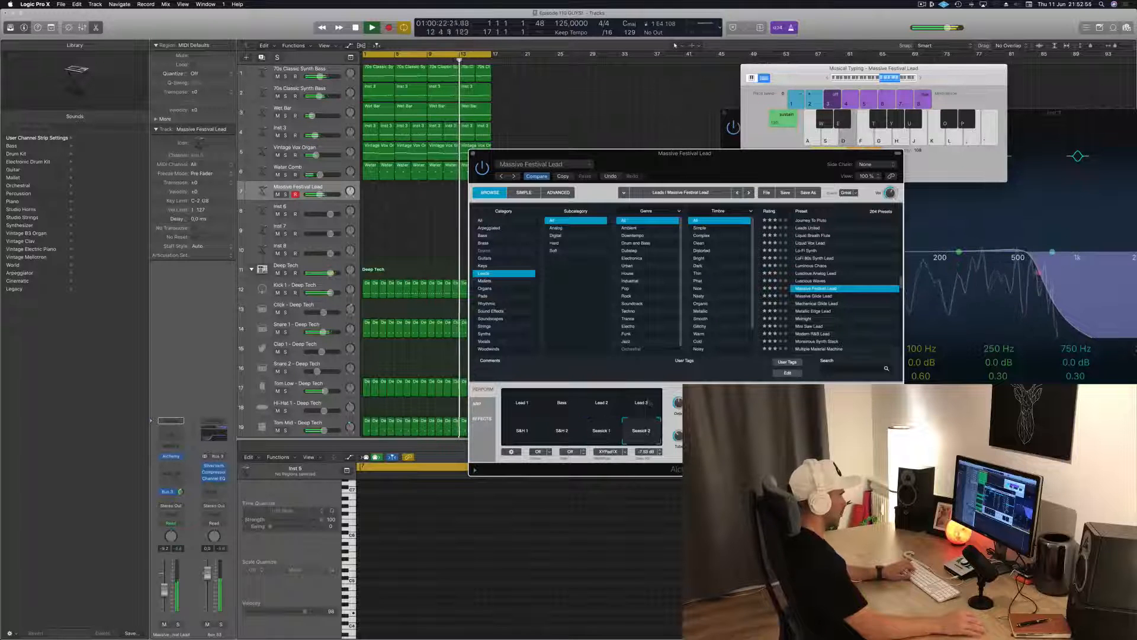
Play a few notes with the Lead 1 variation of Massive Festival Lead
left_click(520, 401)
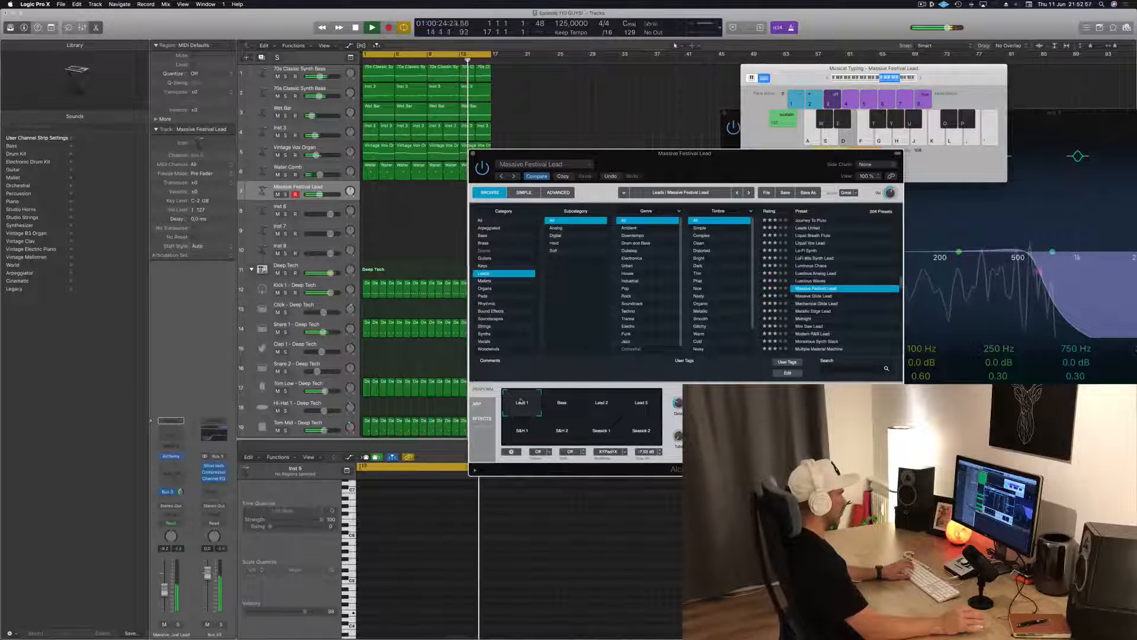
key("f")
key("d")
key("f")
Load the Massive Glide Lead preset and try out a melody with its Smooth variation over the loop
left_click(811, 296)
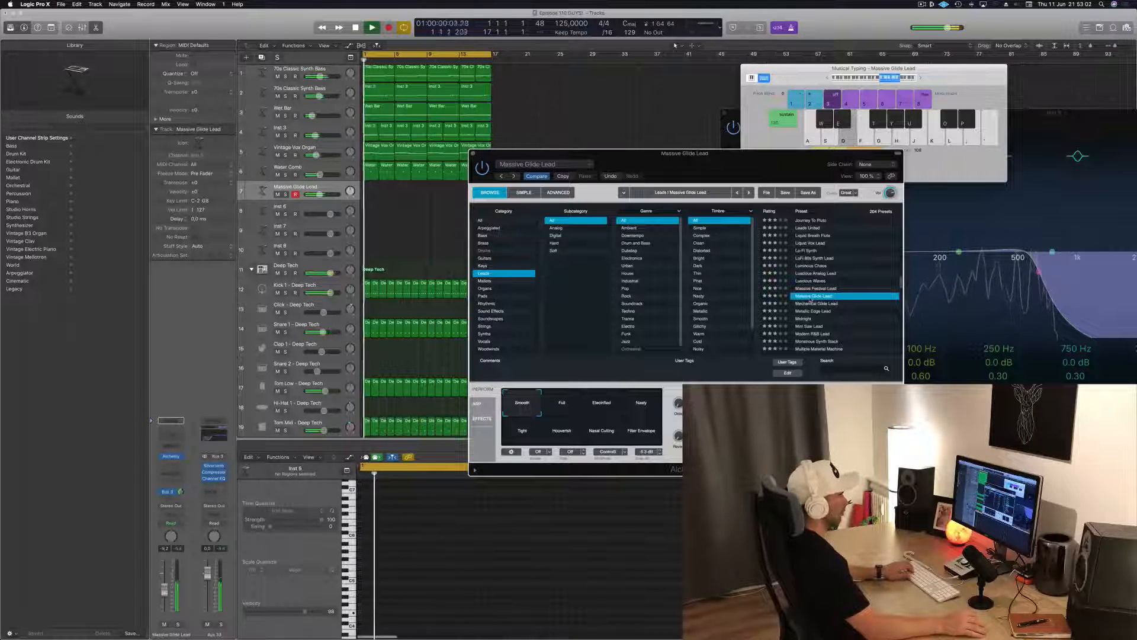
key("j")
key("k")
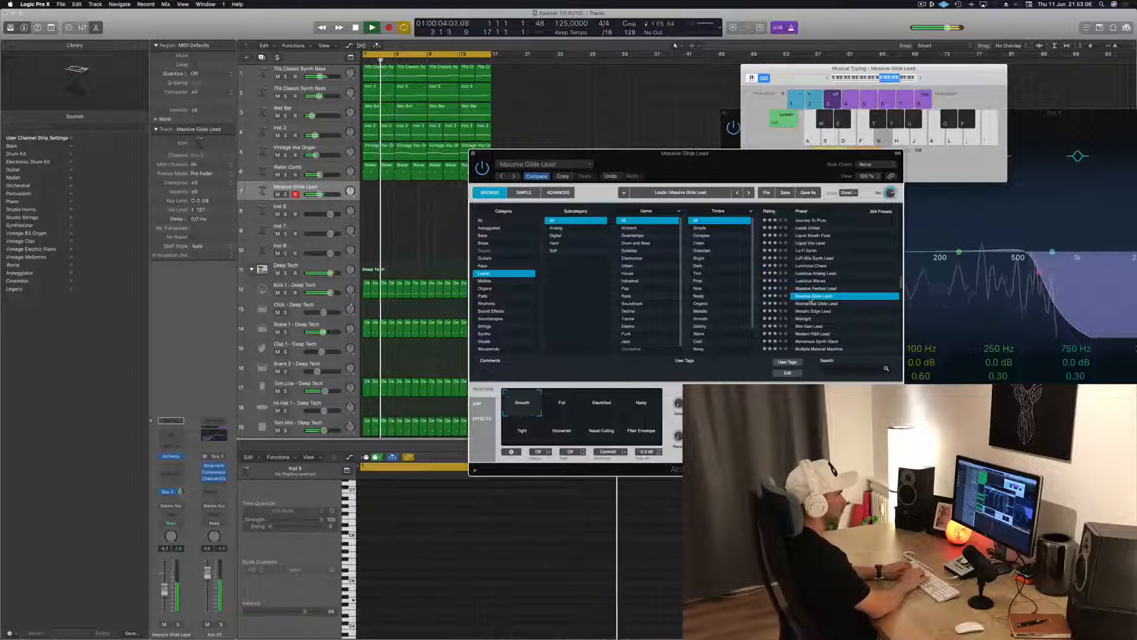
key("k")
key("l")
key("j")
key("d")
Record a repeating lead melody with Massive Glide Lead from about bar 5 to the end of the loop
key("r")
key("k")
key("d")
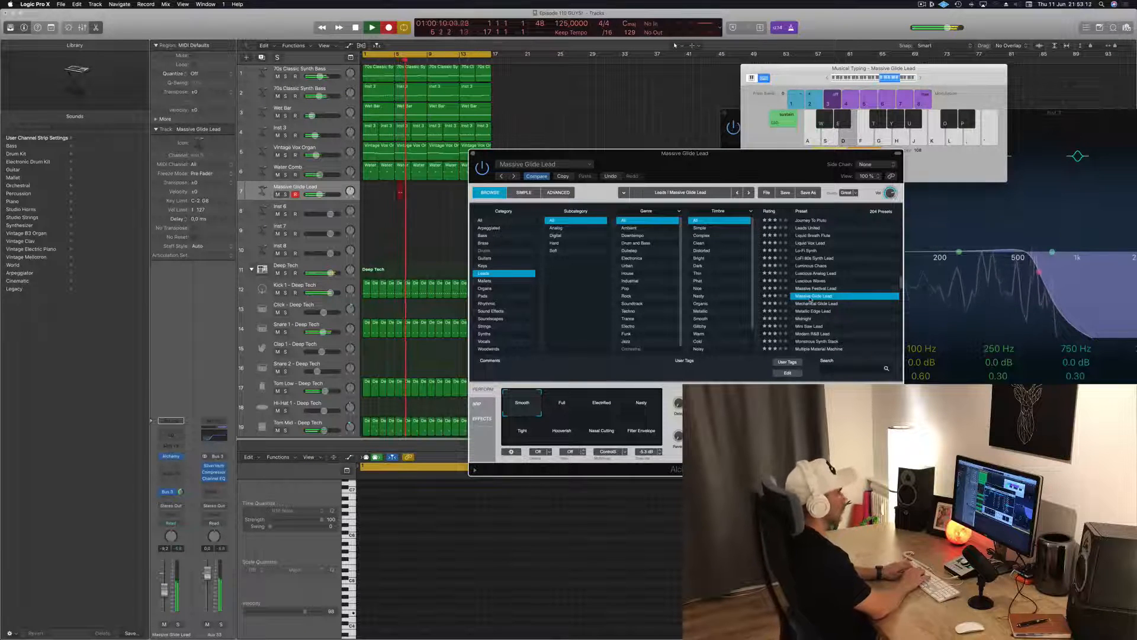
key("k")
key("l")
key("j")
key("g")
key("d")
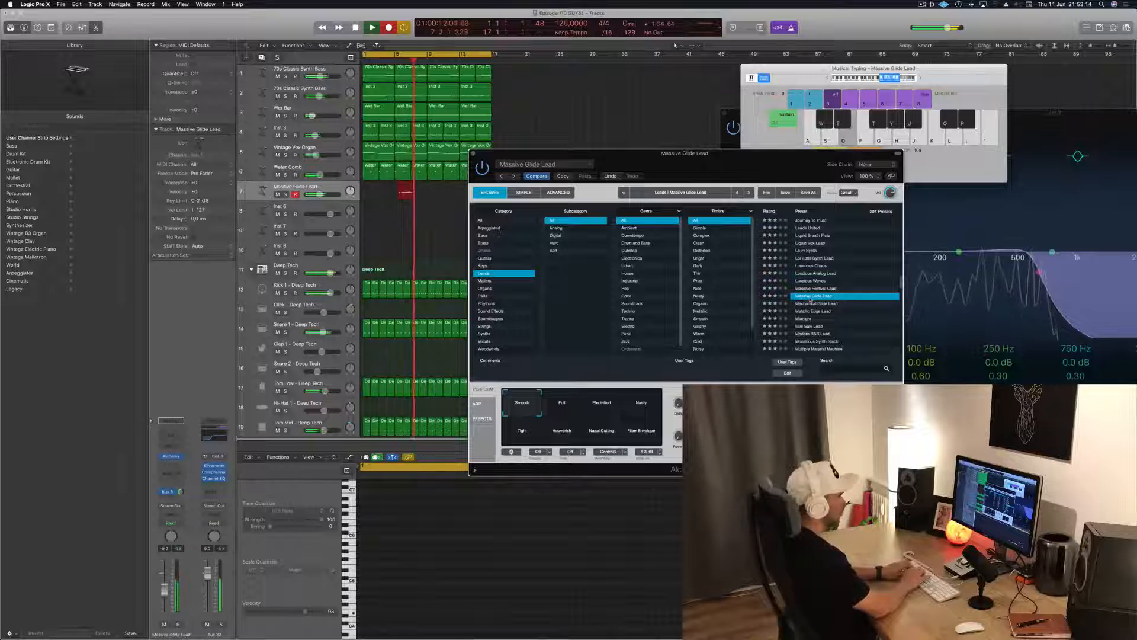
key("j")
key("k")
key("l")
key("d")
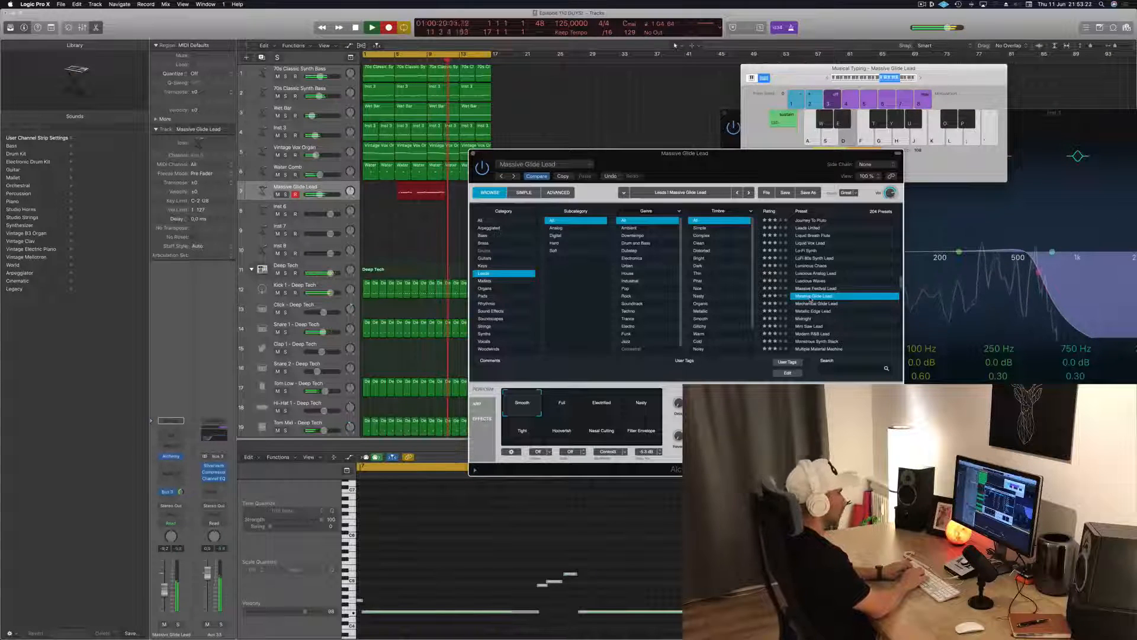
key("l")
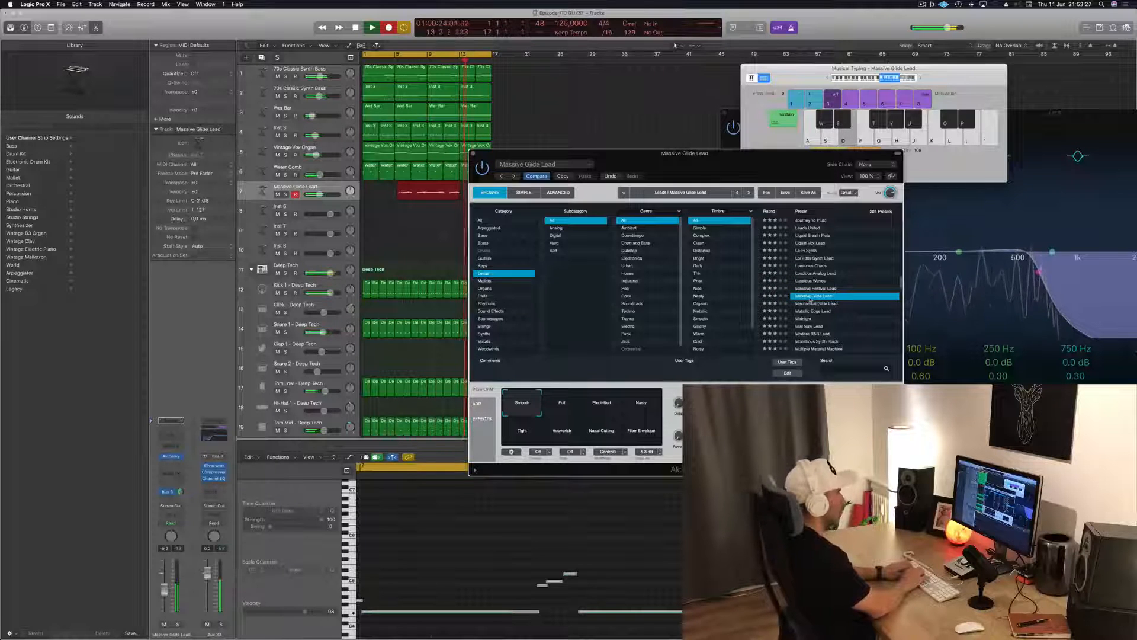
key("l")
key("k")
key("j")
key("g")
key("d")
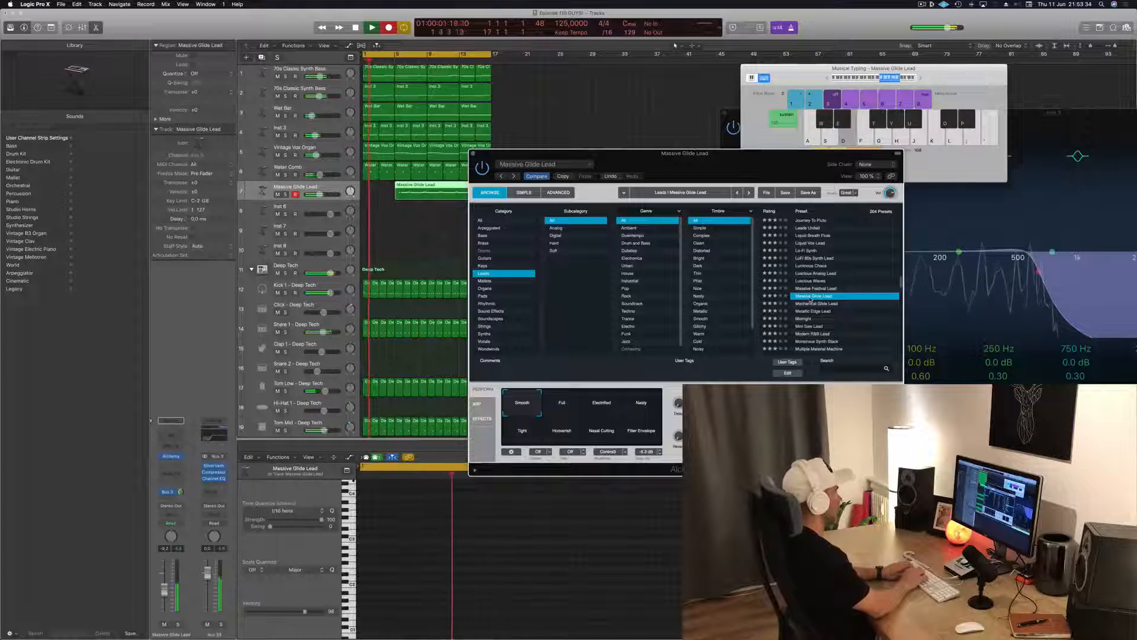
Record the descending lead phrase into the opening bars of the loop, from bar 2, and stop recording
key("l")
key("k")
key("j")
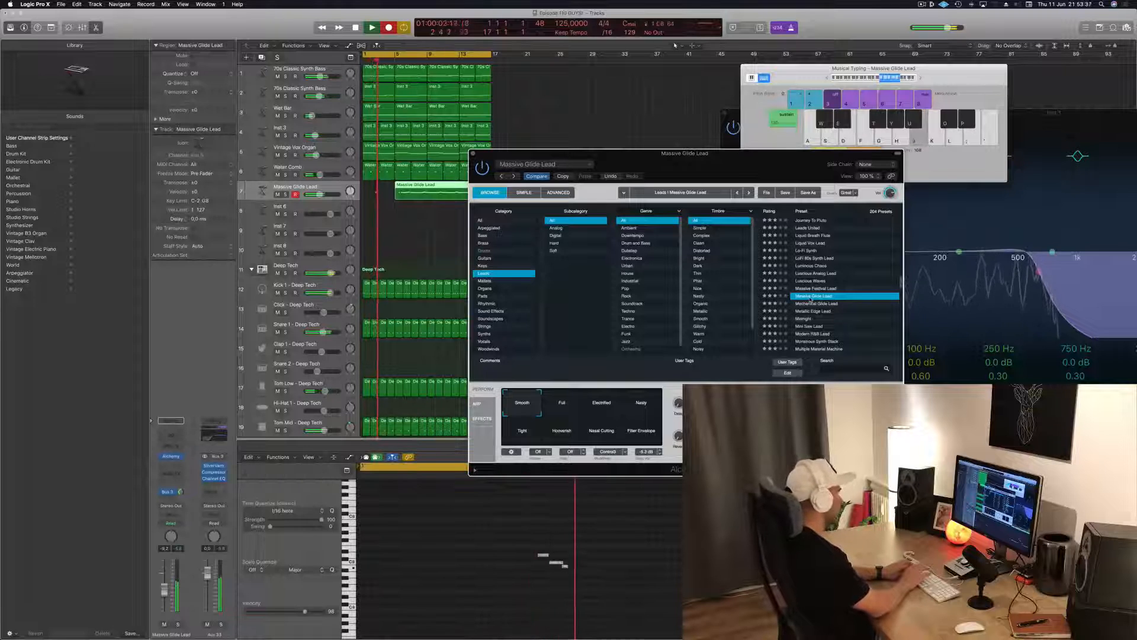
key("g")
key("d")
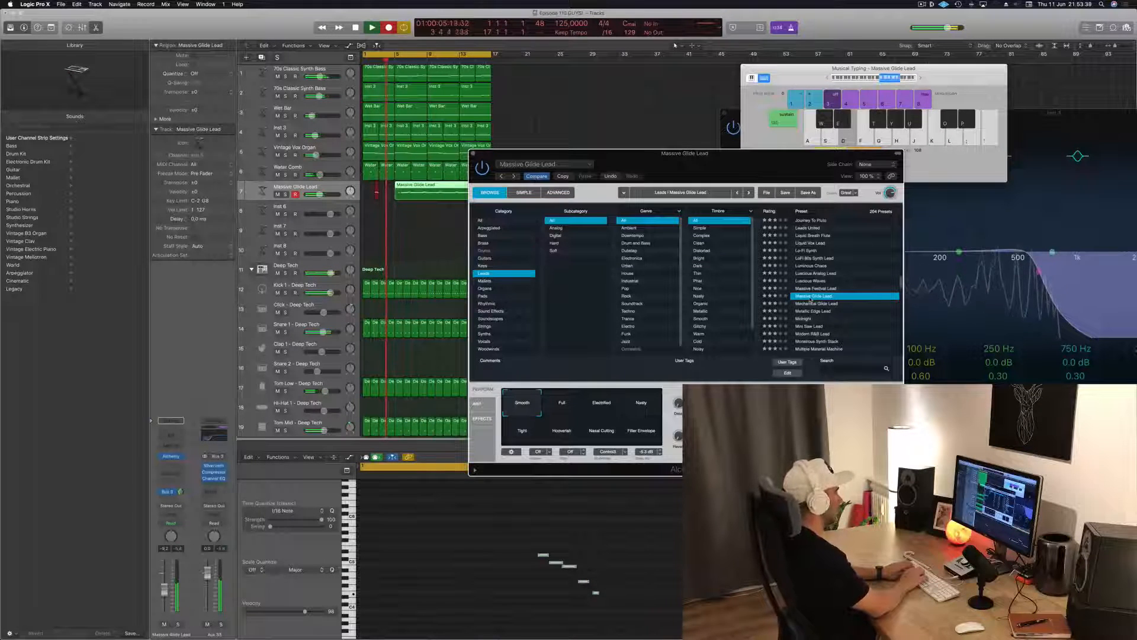
key("j")
key("k")
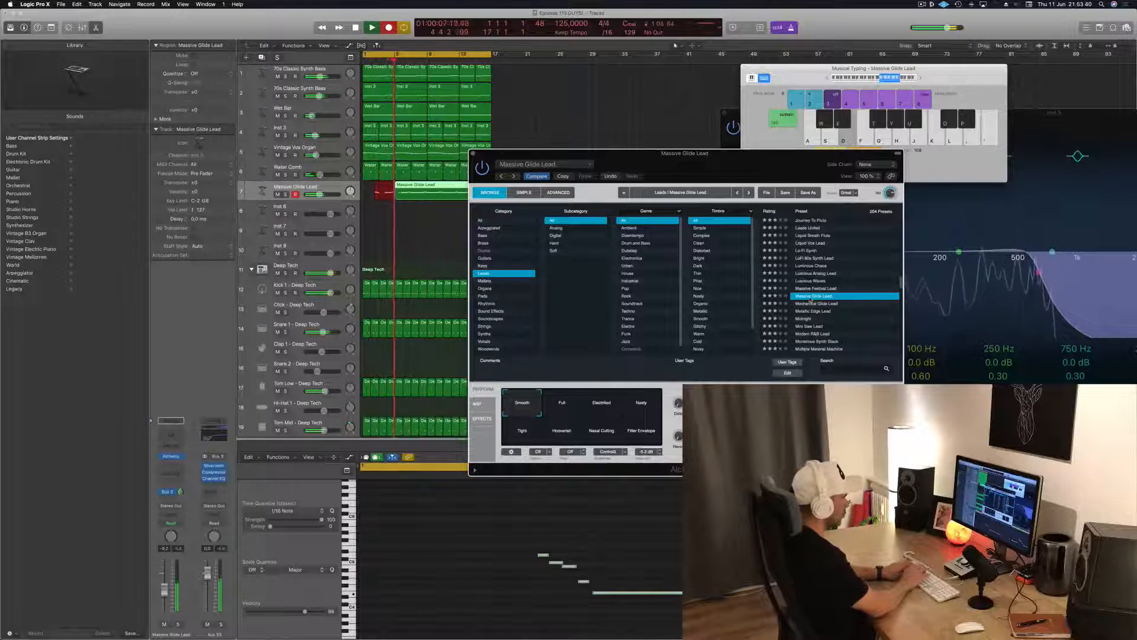
key("space")
key("space")
Play back the loop and select all notes of the recorded Massive Glide Lead region
left_click_drag(705, 154, 898, 95)
left_click(455, 187)
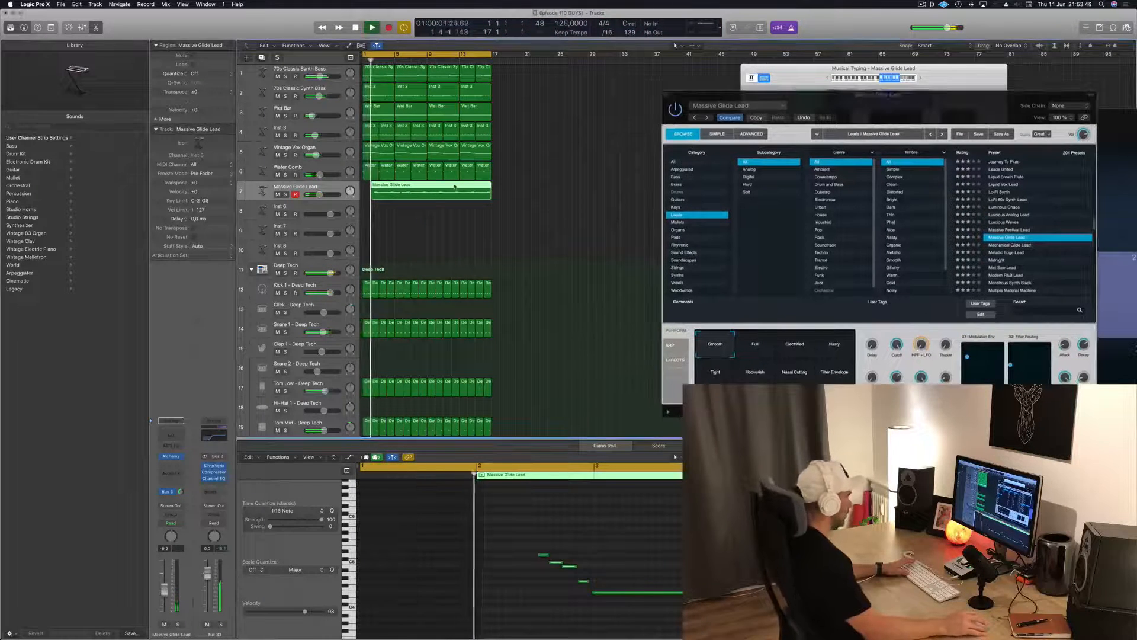
scroll(610, 574, "down", 3)
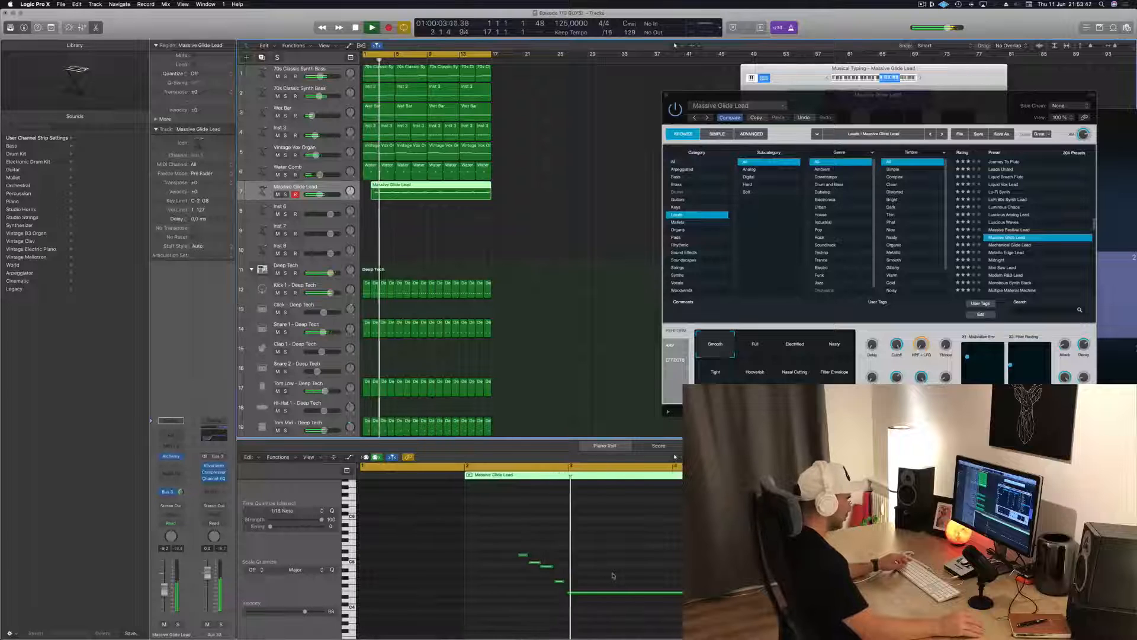
scroll(593, 573, "down", 5)
left_click(590, 538)
key("super+a")
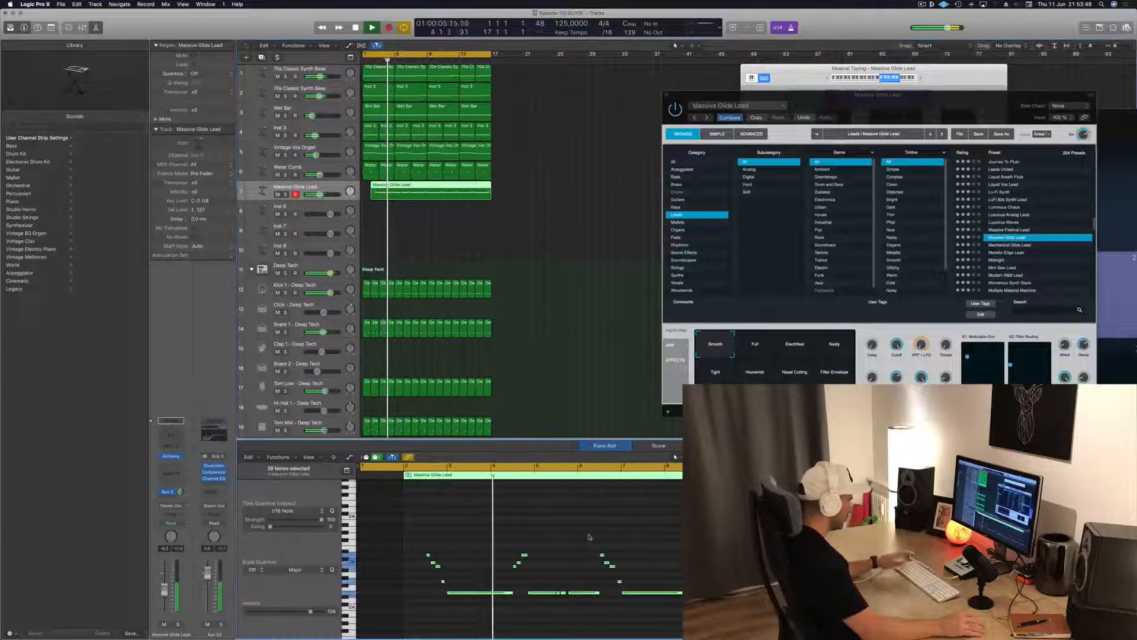
Examine the timing and length of the recorded lead notes across the whole region during playback
scroll(569, 548, "up", 5)
scroll(580, 548, "down", 2)
scroll(580, 546, "up", 4)
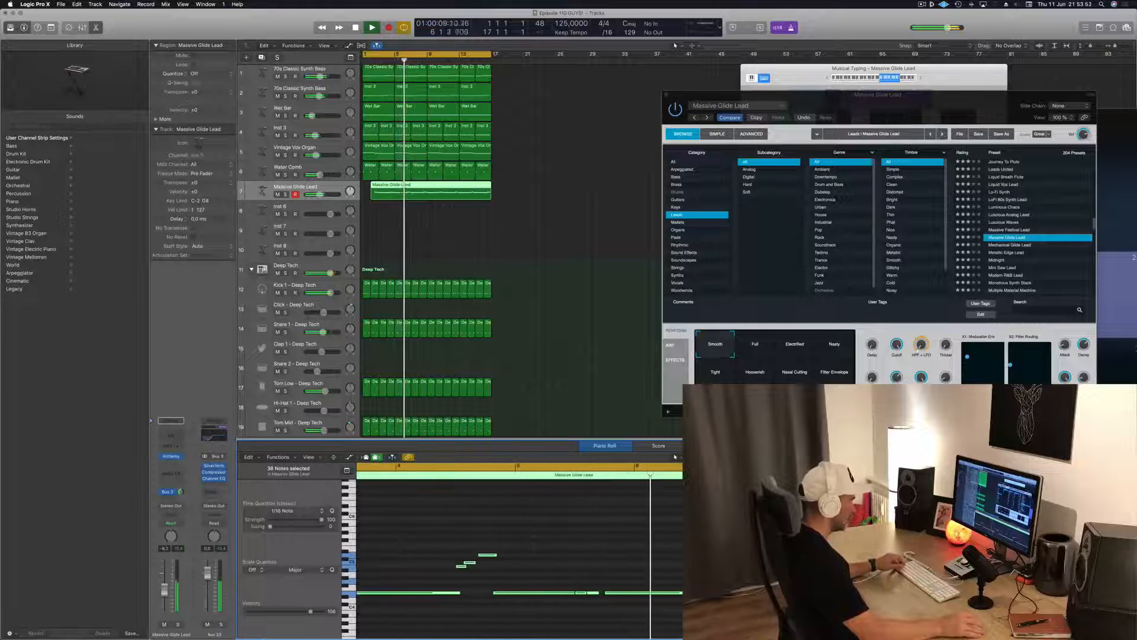
scroll(665, 558, "down", 2)
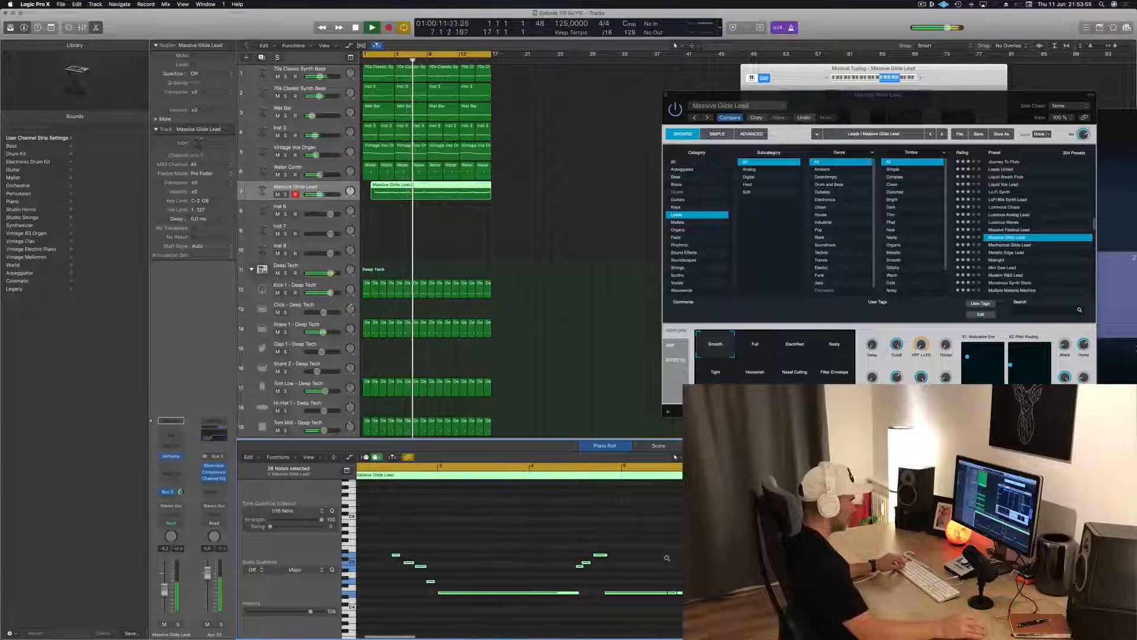
scroll(592, 556, "right", 6)
scroll(593, 556, "up", 2)
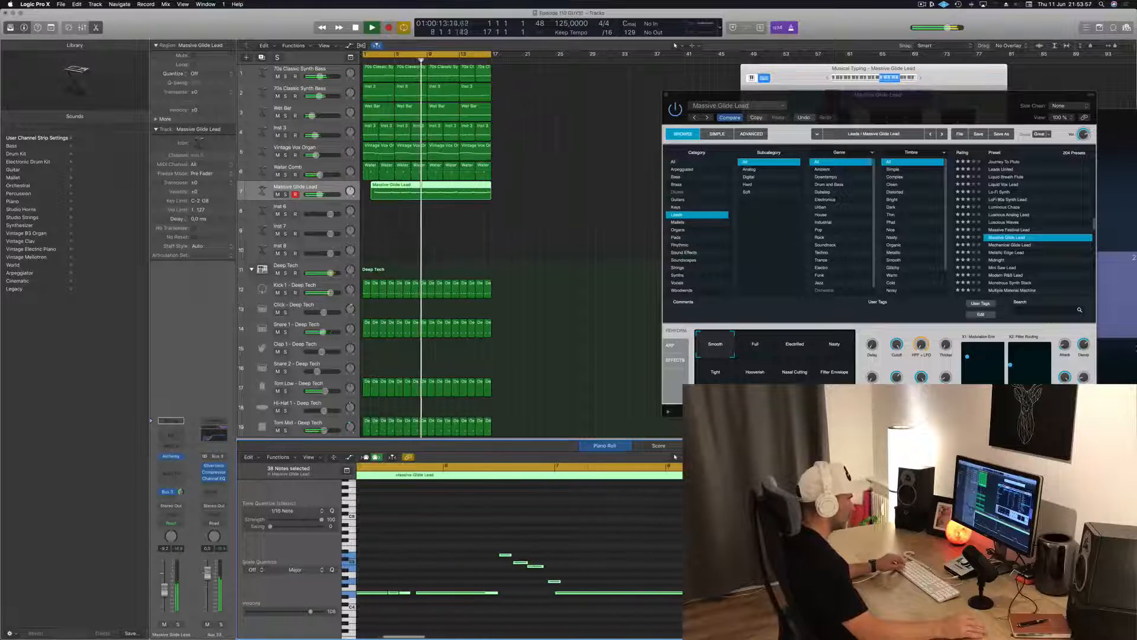
scroll(593, 557, "up", 4)
scroll(592, 557, "right", 4)
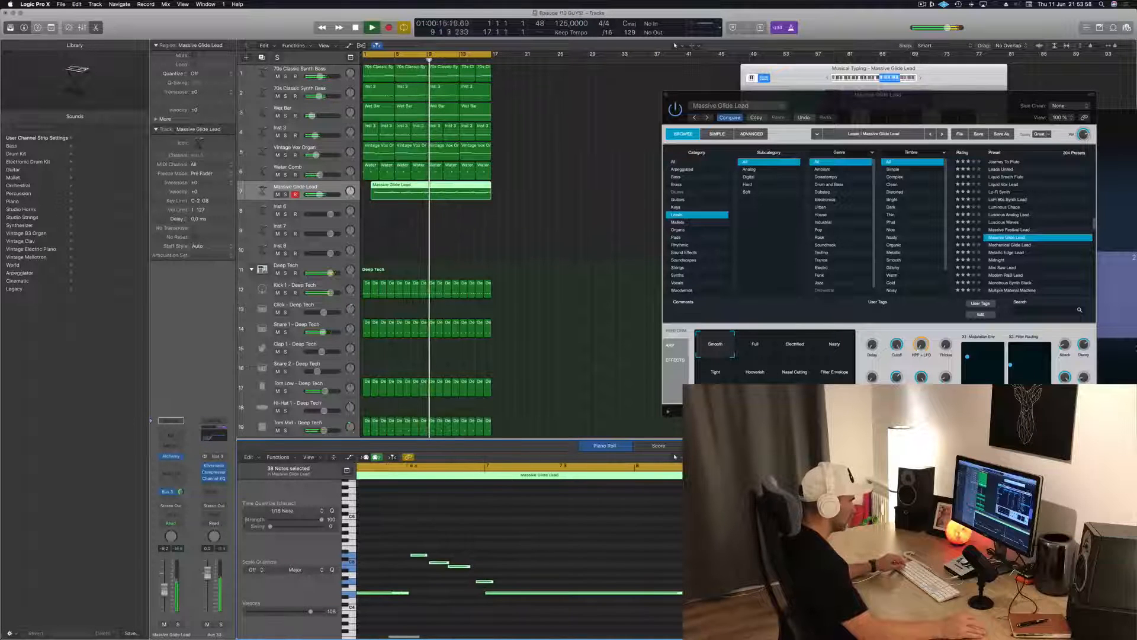
scroll(592, 557, "right", 7)
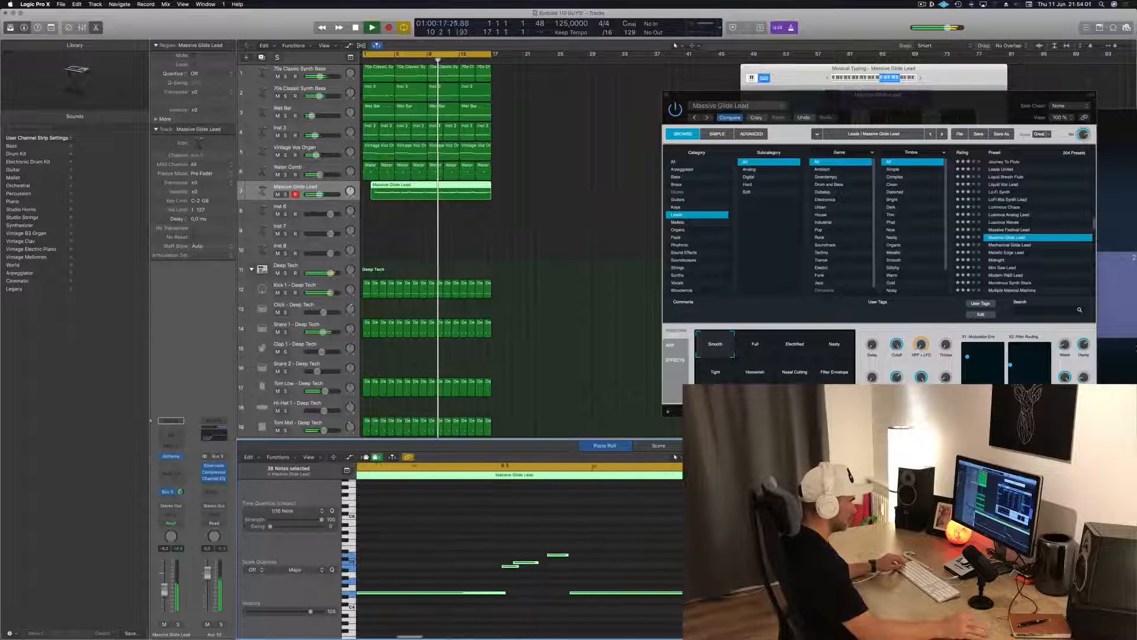
scroll(676, 457, "down", 3)
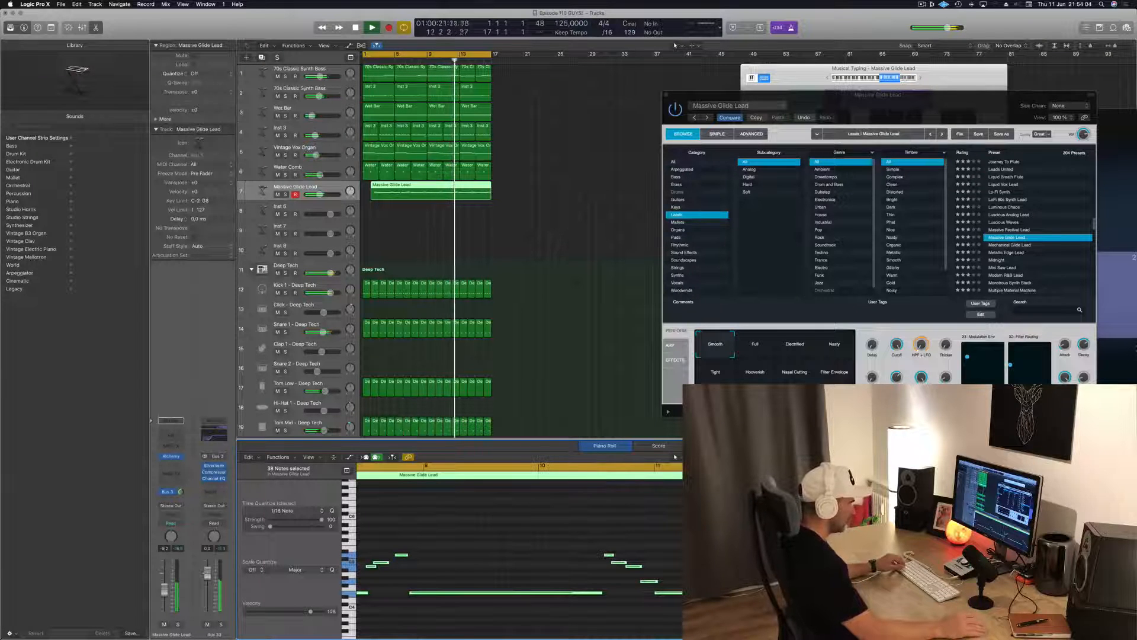
scroll(676, 456, "down", 2)
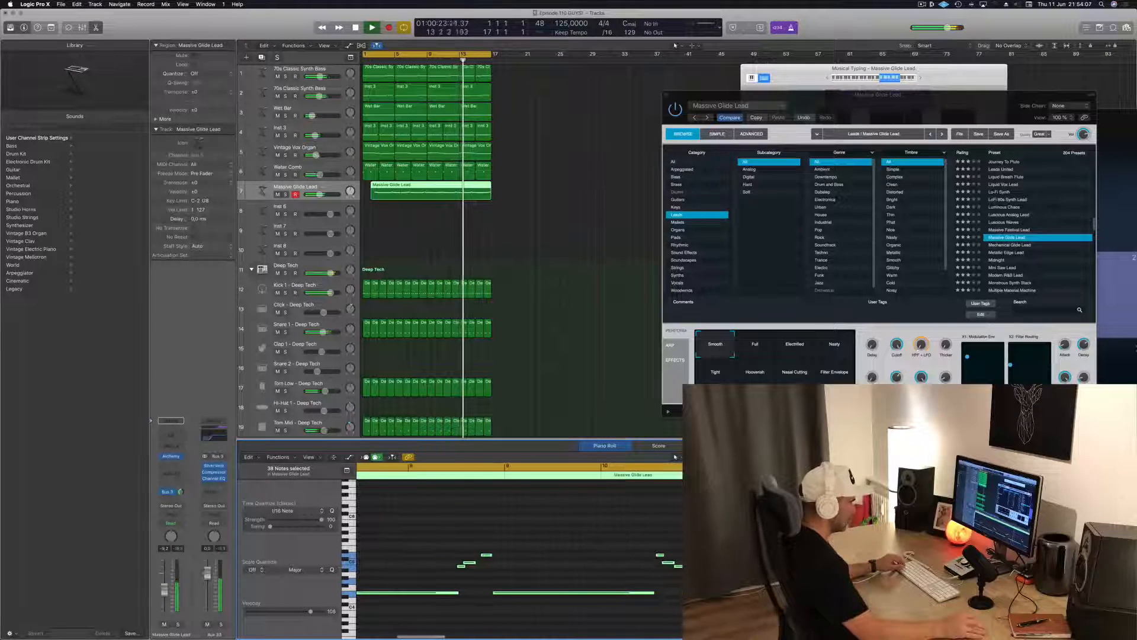
scroll(675, 457, "down", 3)
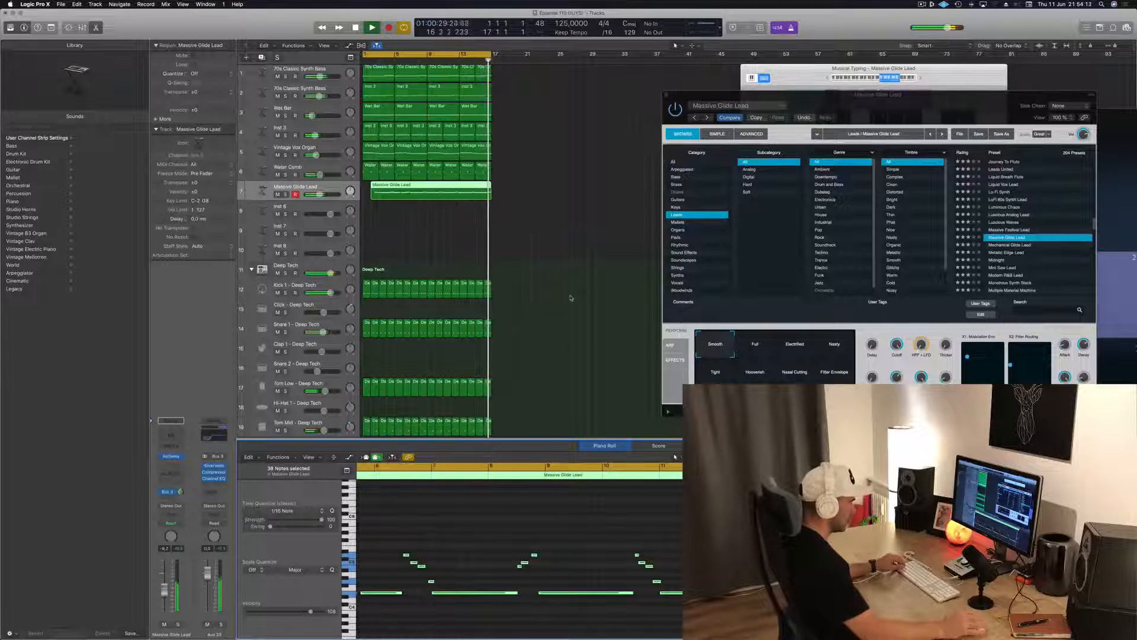
Replay the loop from the start and split the Massive Glide Lead region just before bar 6
key("Return")
key("space")
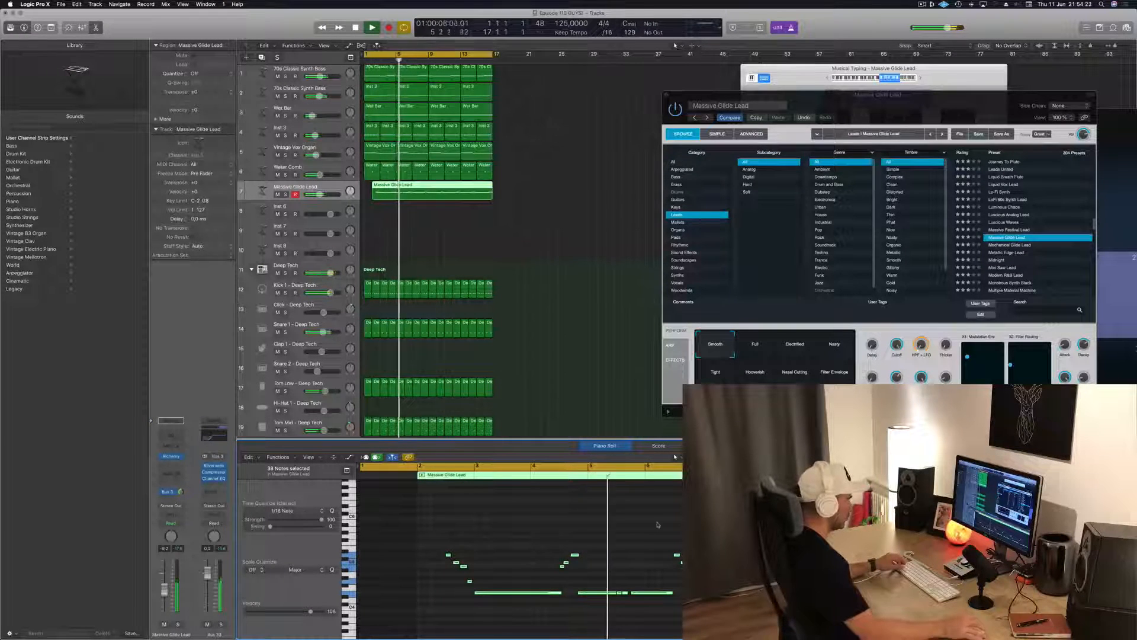
scroll(414, 207, "up", 3)
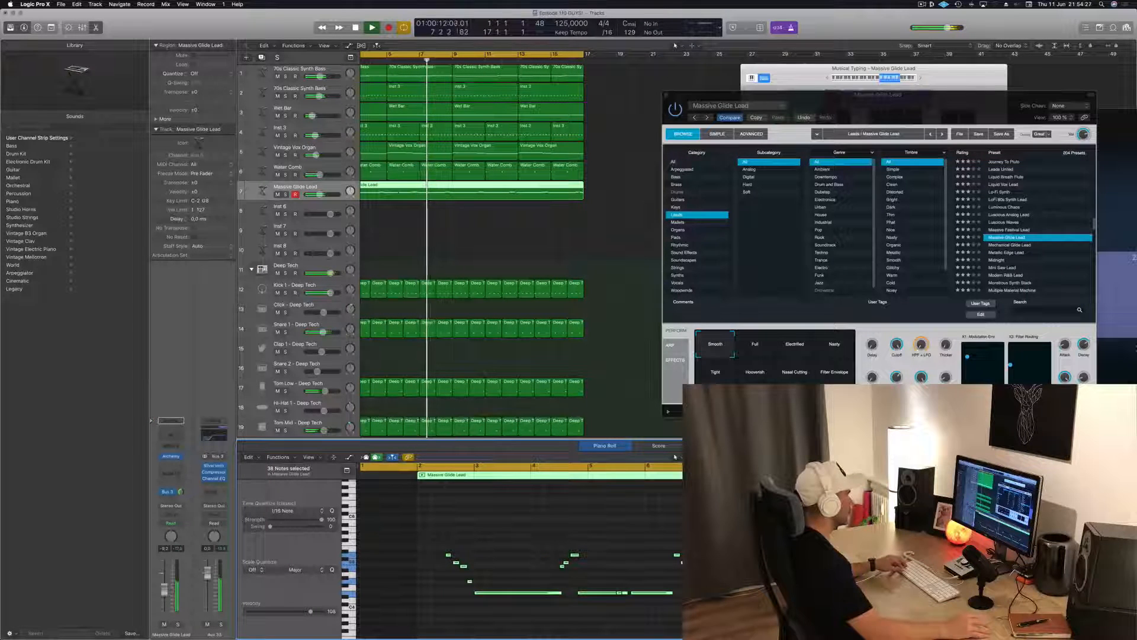
left_click(401, 184)
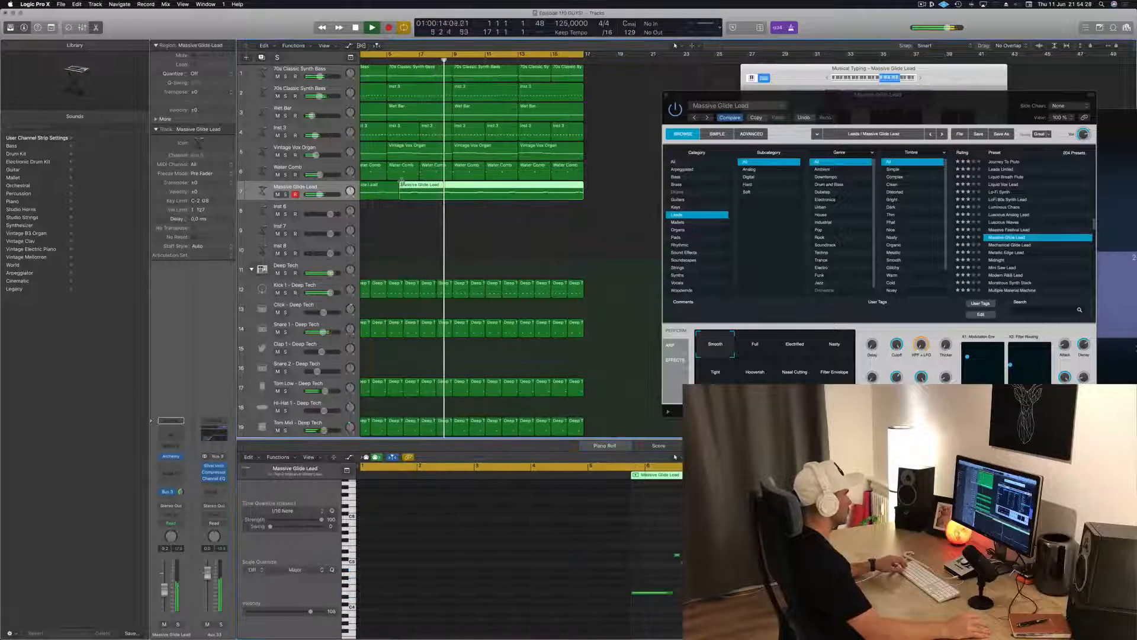
Delete the piece of the Massive Glide Lead region before the split, move the remaining region to bar 1 and play it back
left_click(383, 189)
key("BackSpace")
scroll(415, 196, "left", 2)
key("space")
key("space")
left_click_drag(509, 188, 431, 188)
key("space")
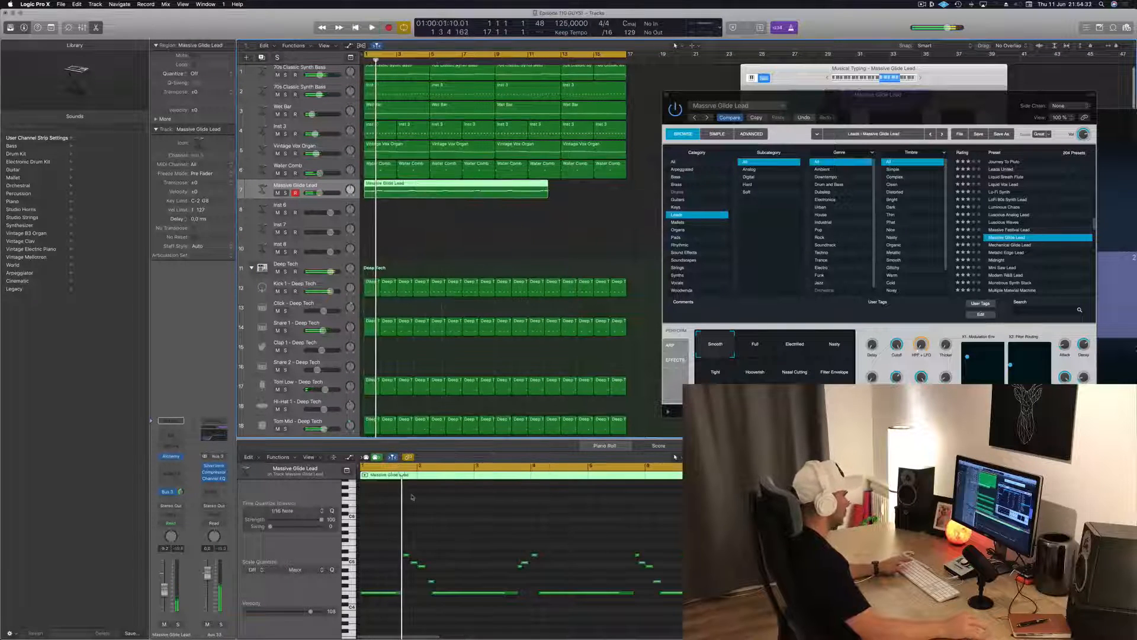
Delete the long low note that precedes the first descending phrase in the Massive Glide Lead region
scroll(428, 612, "up", 4)
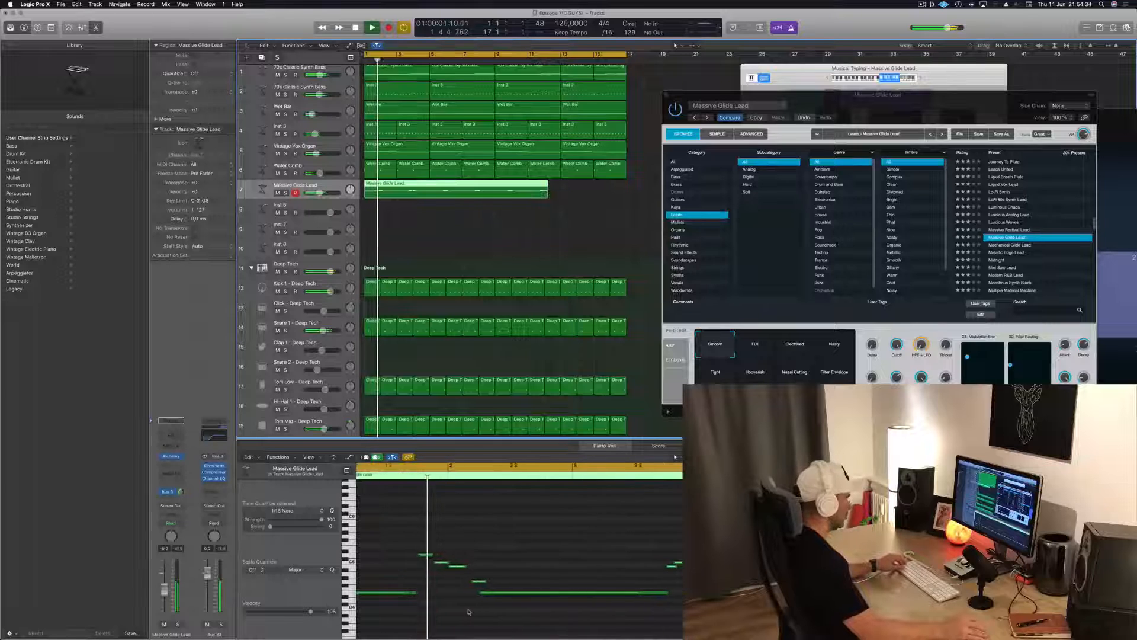
scroll(468, 612, "down", 2)
left_click_drag(441, 582, 415, 614)
key("Delete")
key("space")
scroll(406, 573, "up", 2)
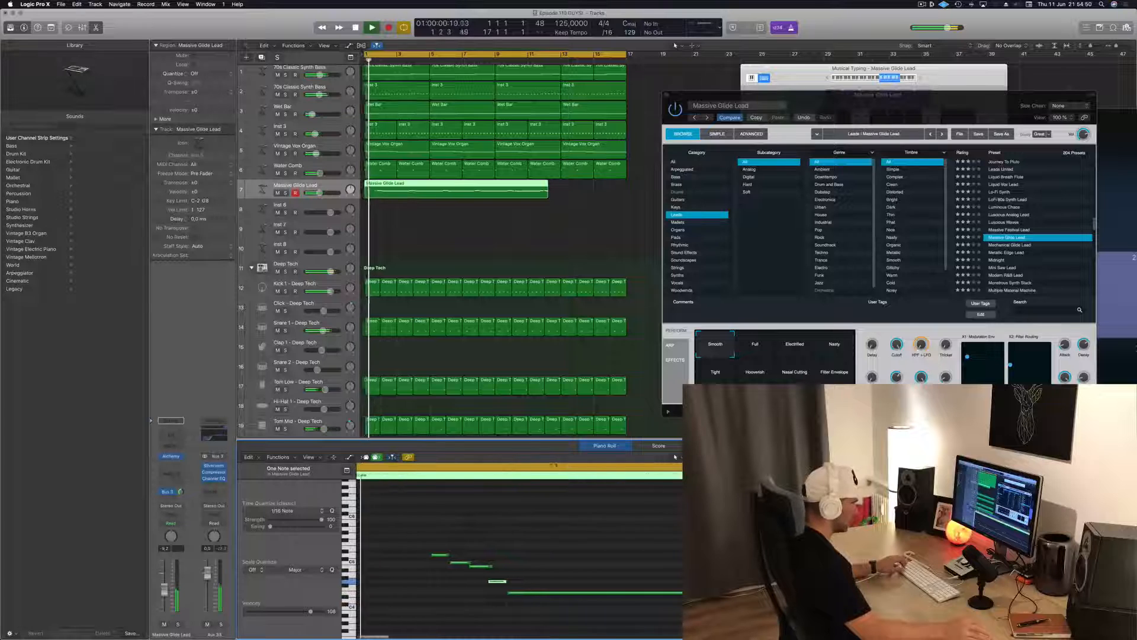
Copy the long low note to the start of the lead region, ahead of the descending phrase, and replay the melody
left_click_drag(658, 593, 652, 592)
key("Return")
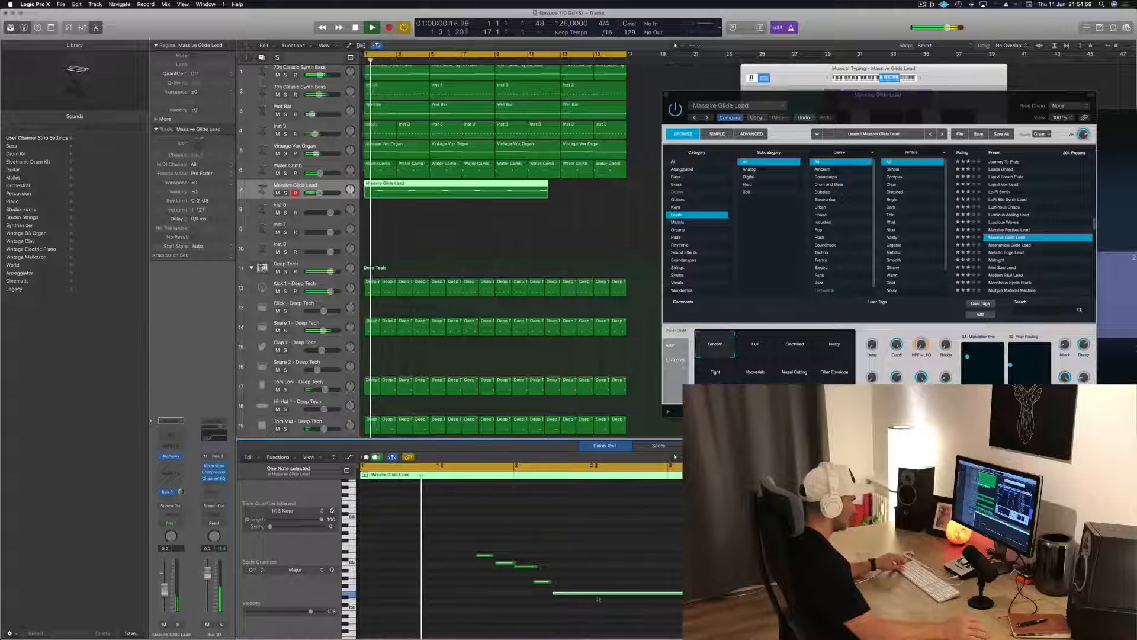
scroll(569, 601, "left", 2)
left_click_drag(621, 597, 463, 599)
left_click_drag(552, 592, 455, 597)
key("space")
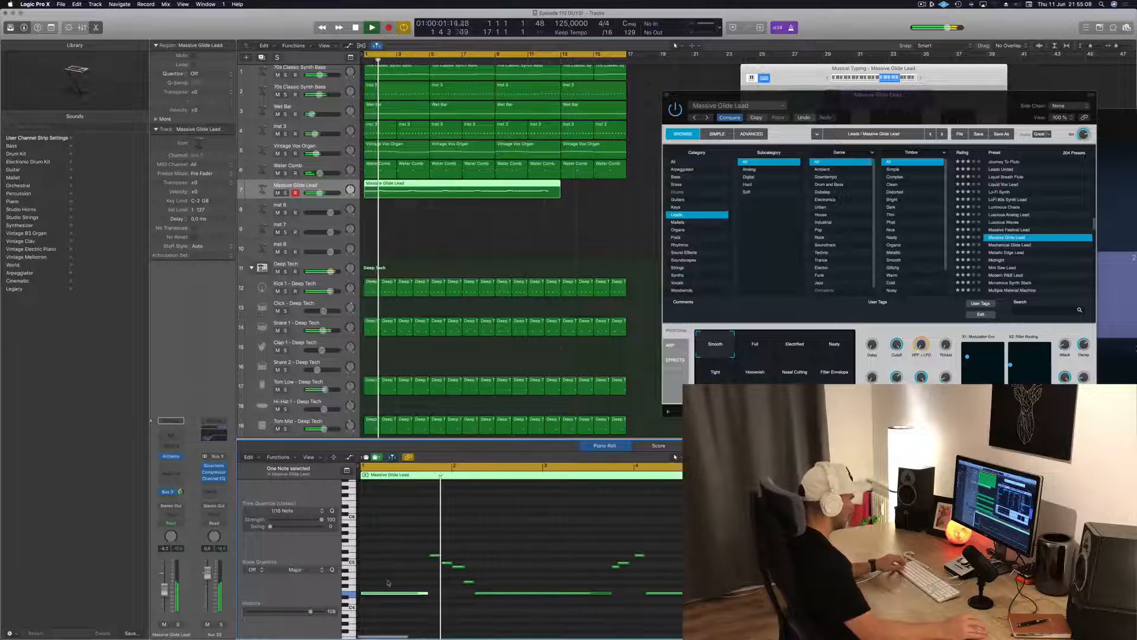
key("super+Left")
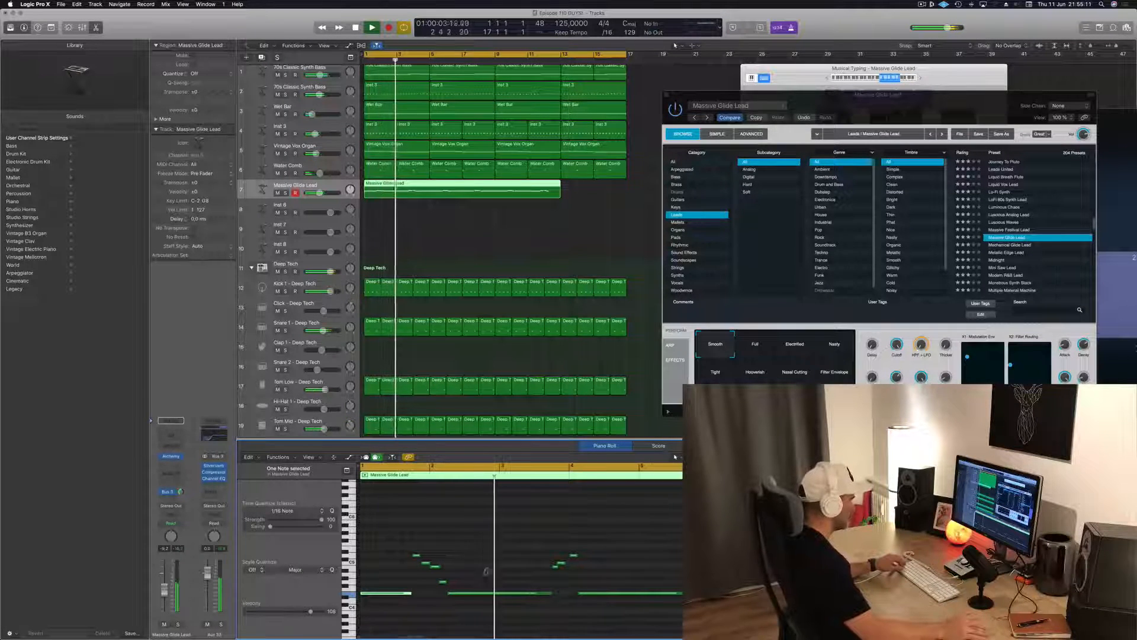
key("super+Right")
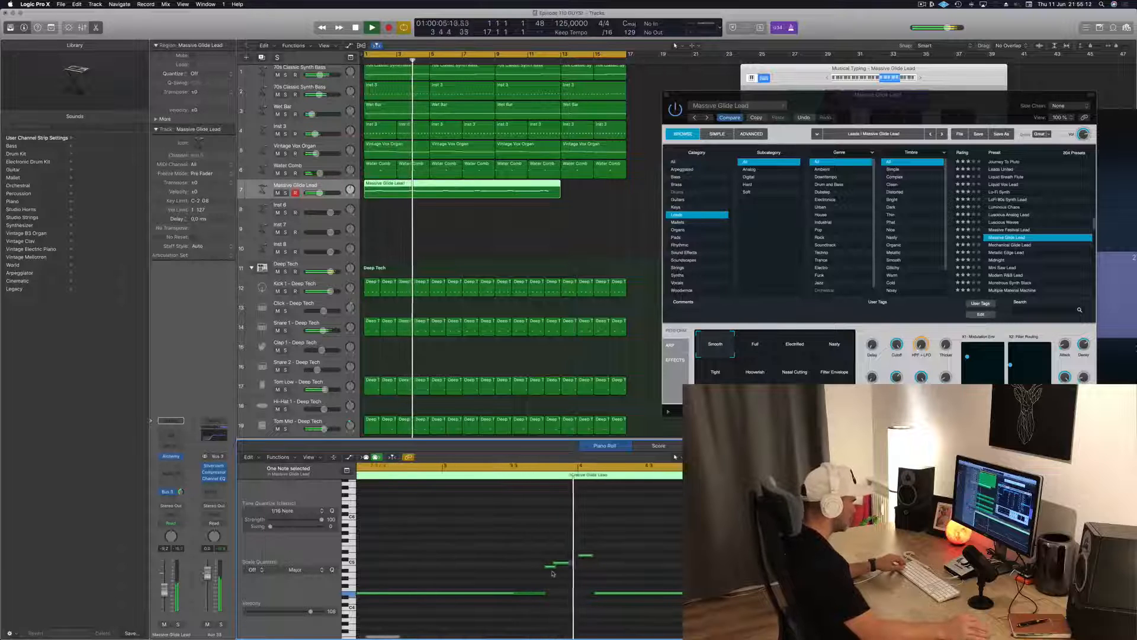
key("Return")
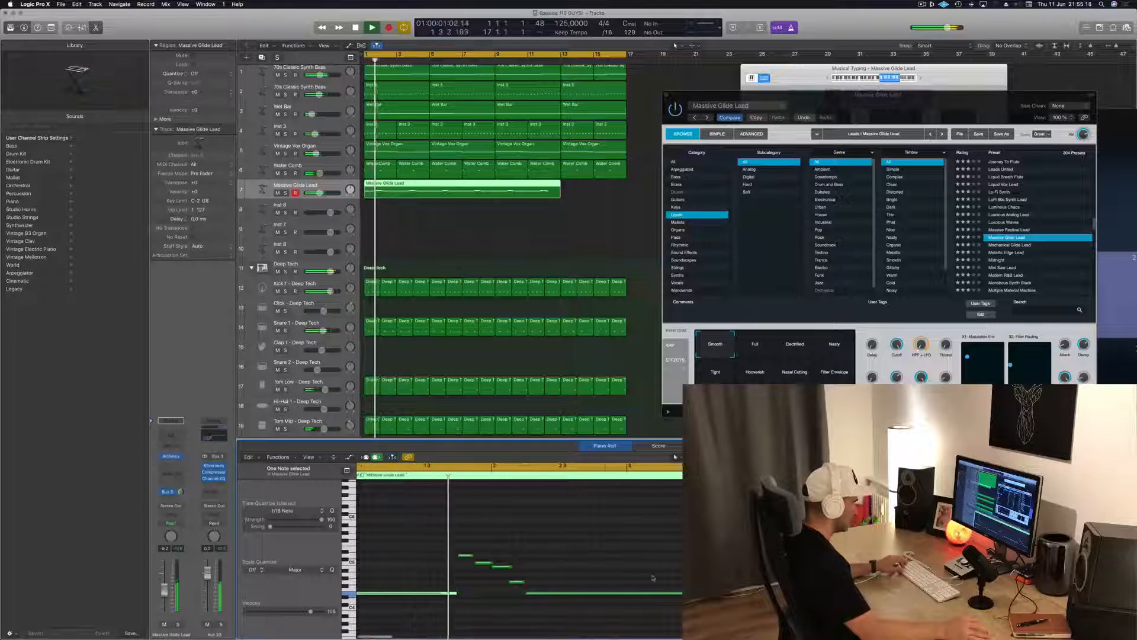
key("Return")
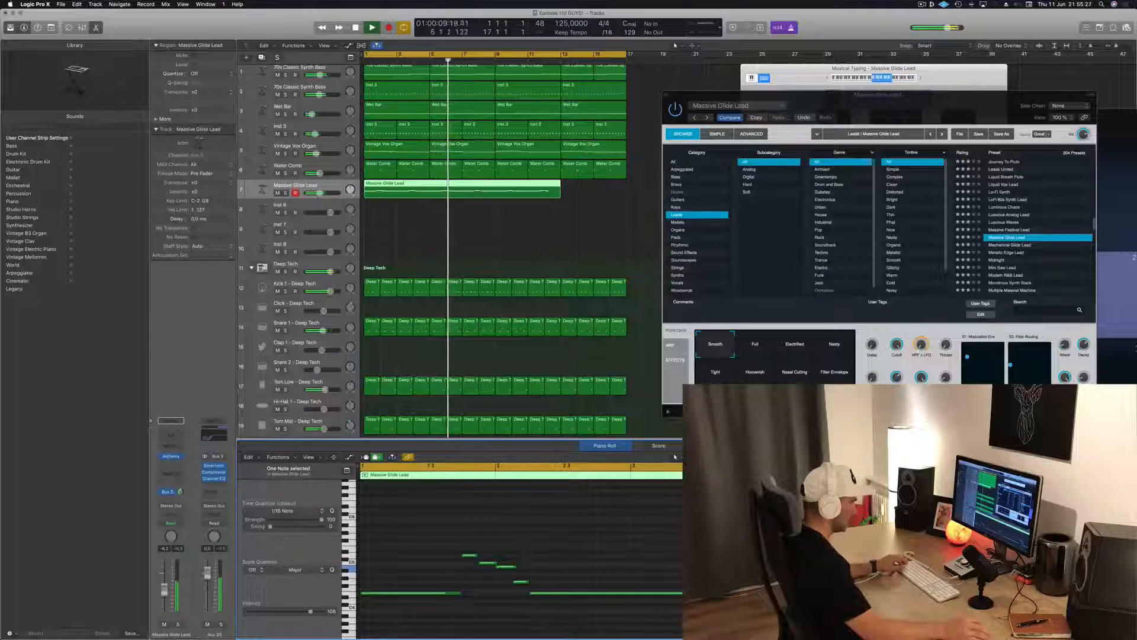
key("Return")
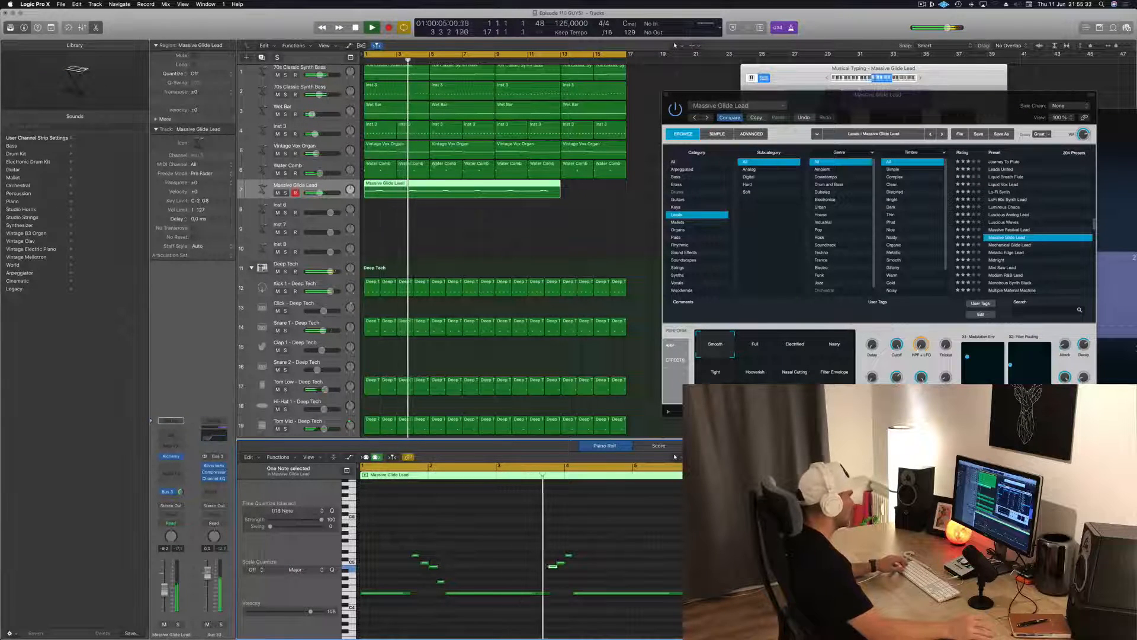
Split the Massive Glide Lead region at bar 5, splitting the notes that cross the cut, and delete the part after it
left_click(430, 184)
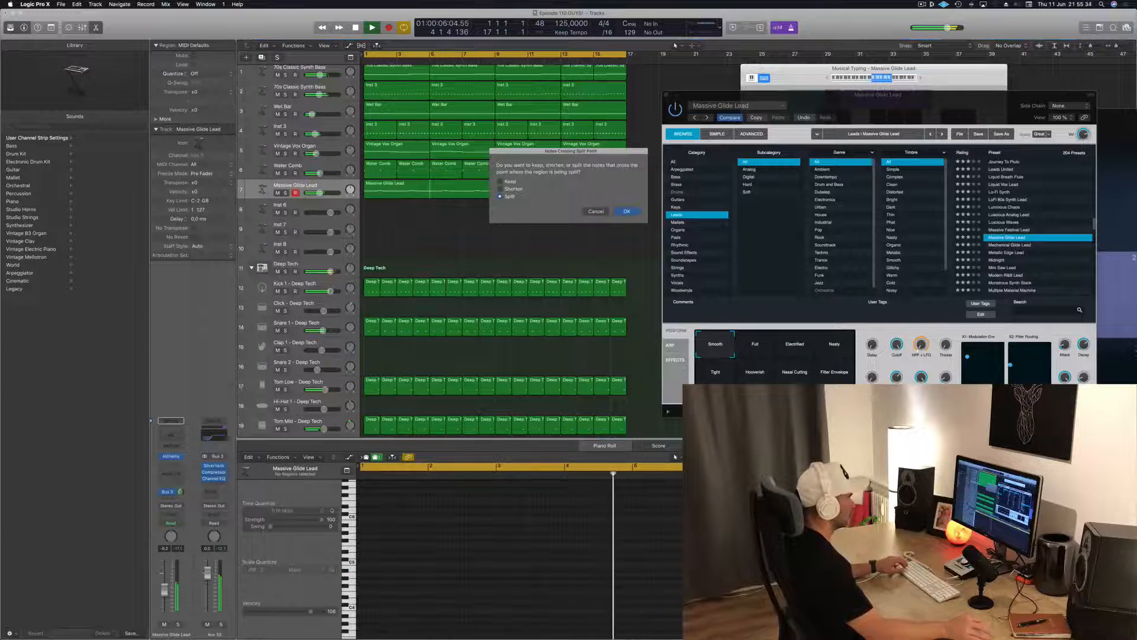
left_click(627, 211)
key("Delete")
key("Return")
Copy the four-bar Massive Glide Lead region to bar 5 and listen to the phrase from the start
left_click_drag(408, 188, 462, 194)
left_click(395, 191)
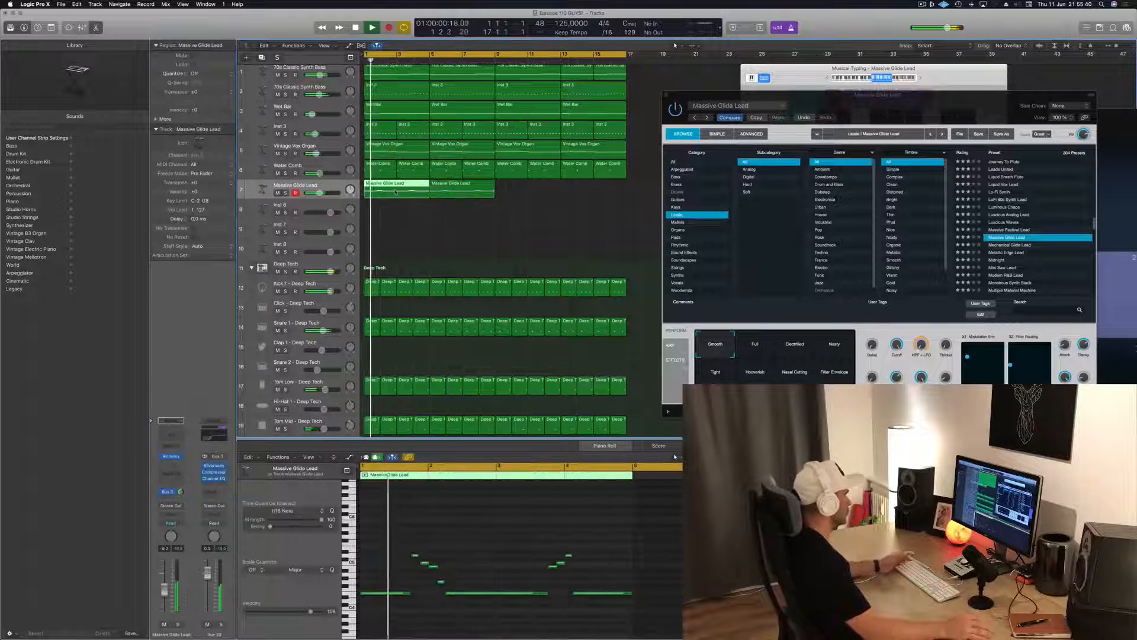
key("space")
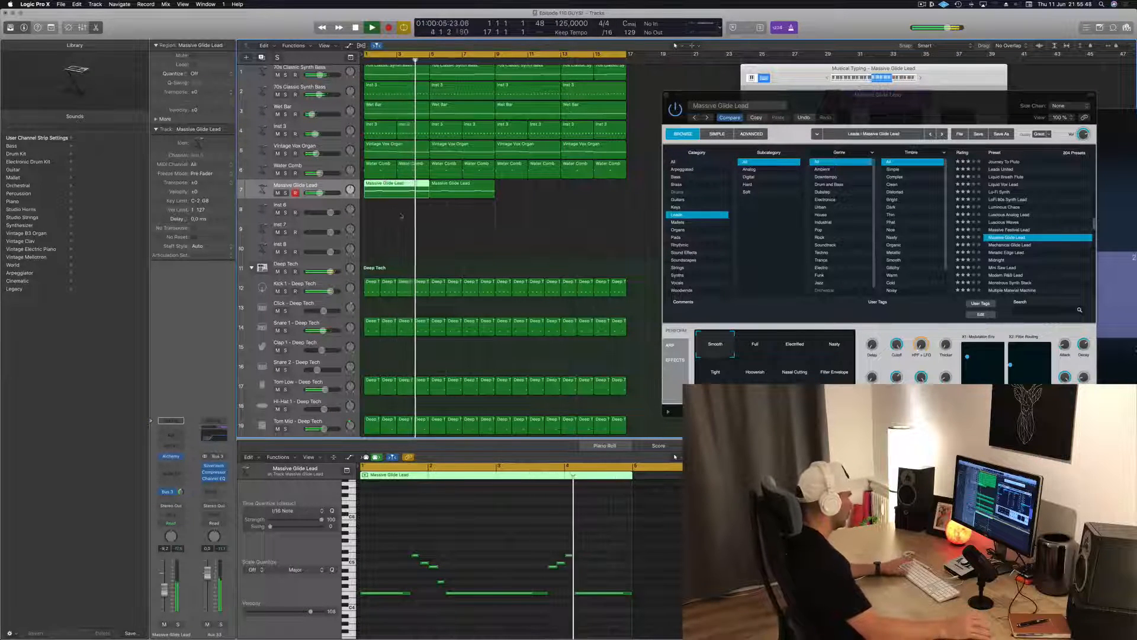
key("space")
key("space")
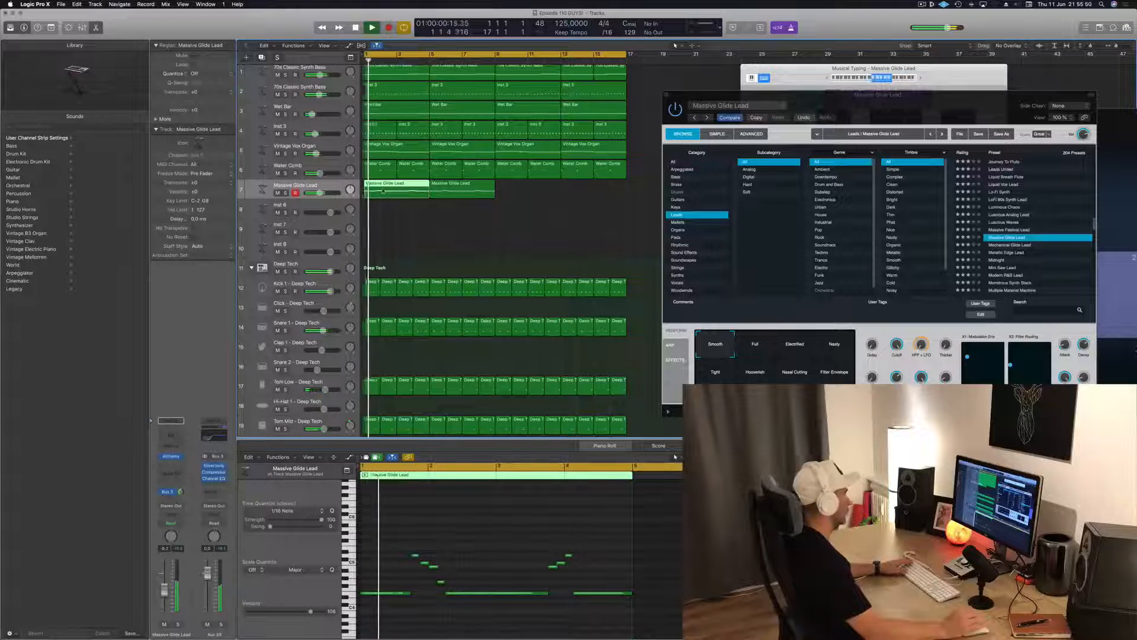
key("space")
scroll(382, 191, "right", 4)
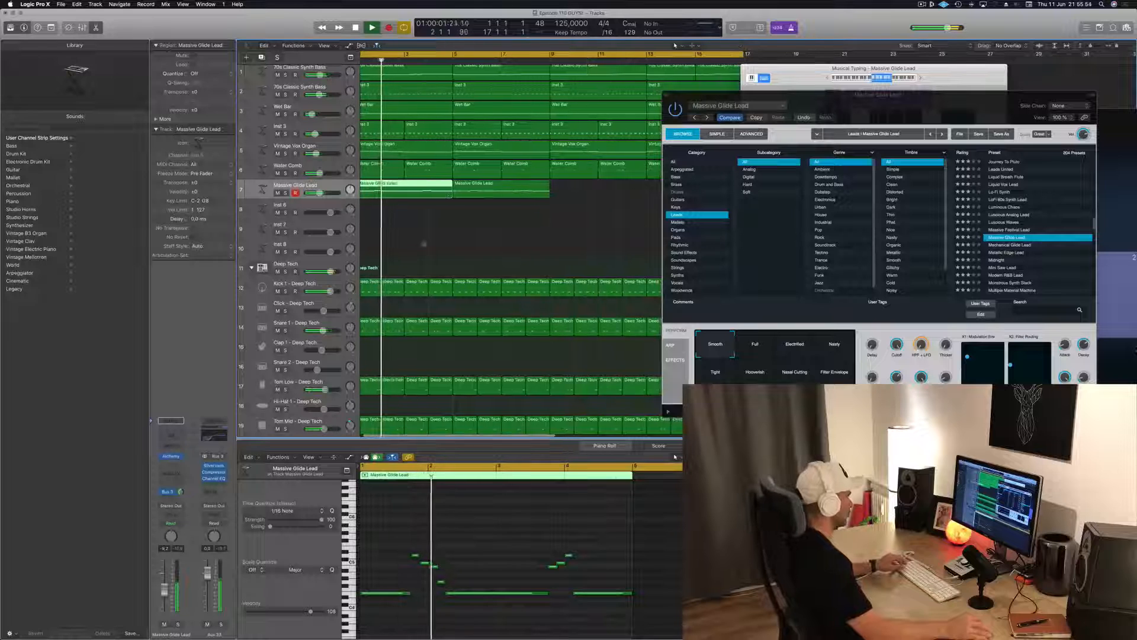
key("space")
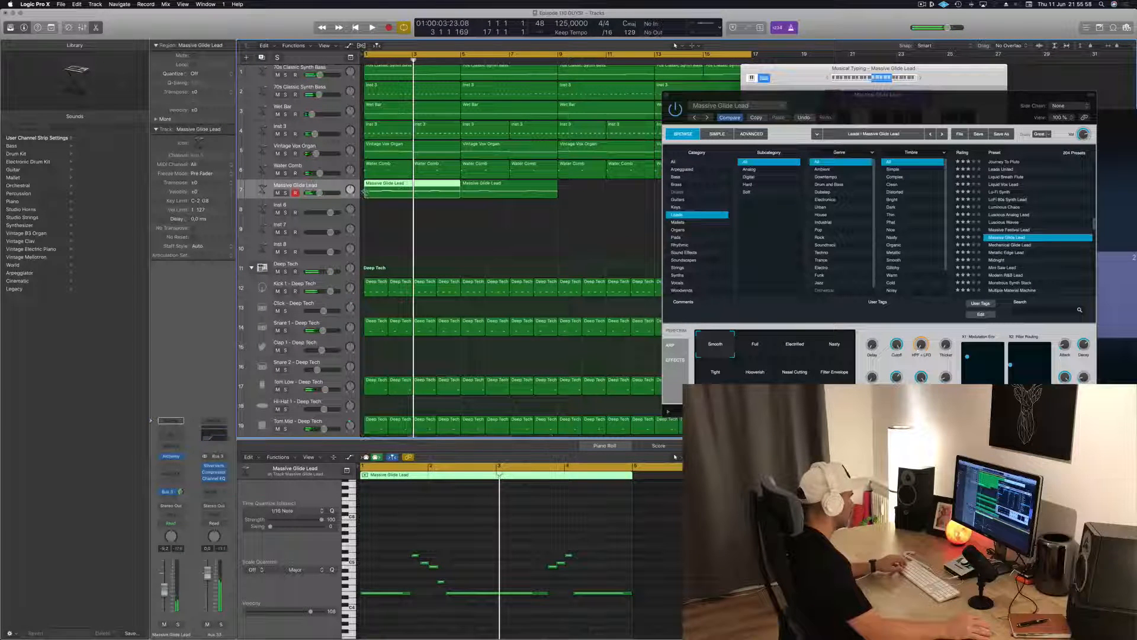
Trim the first lead region's start to the descending phrase, removing the opening long note, then move it to bar 1
left_click_drag(359, 480, 410, 480)
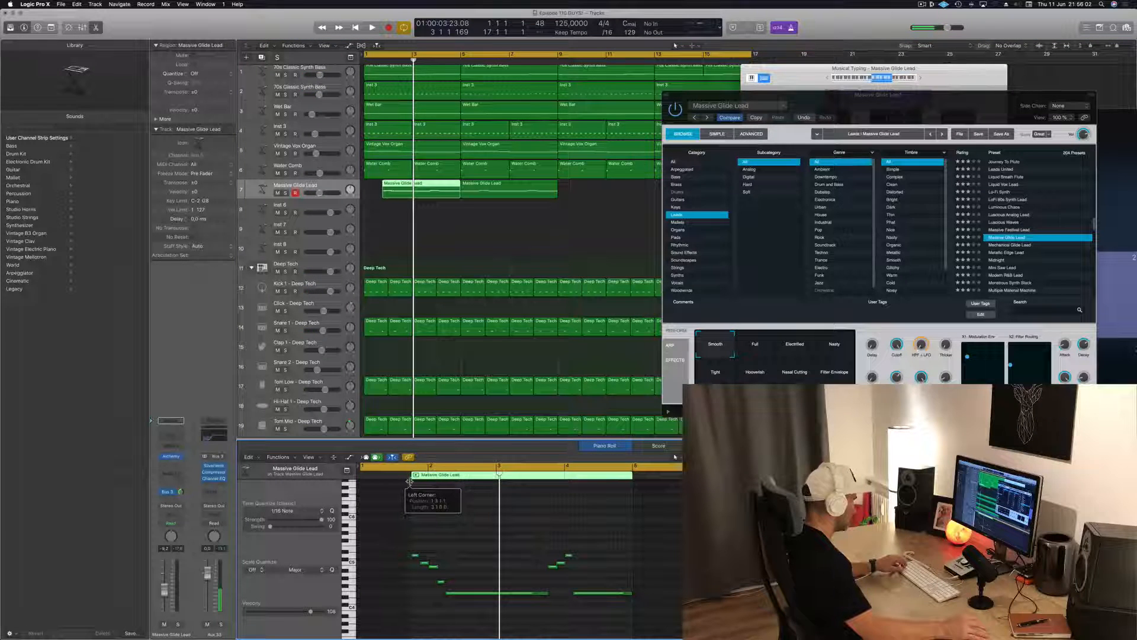
left_click_drag(439, 187, 422, 187)
key("Return")
key("space")
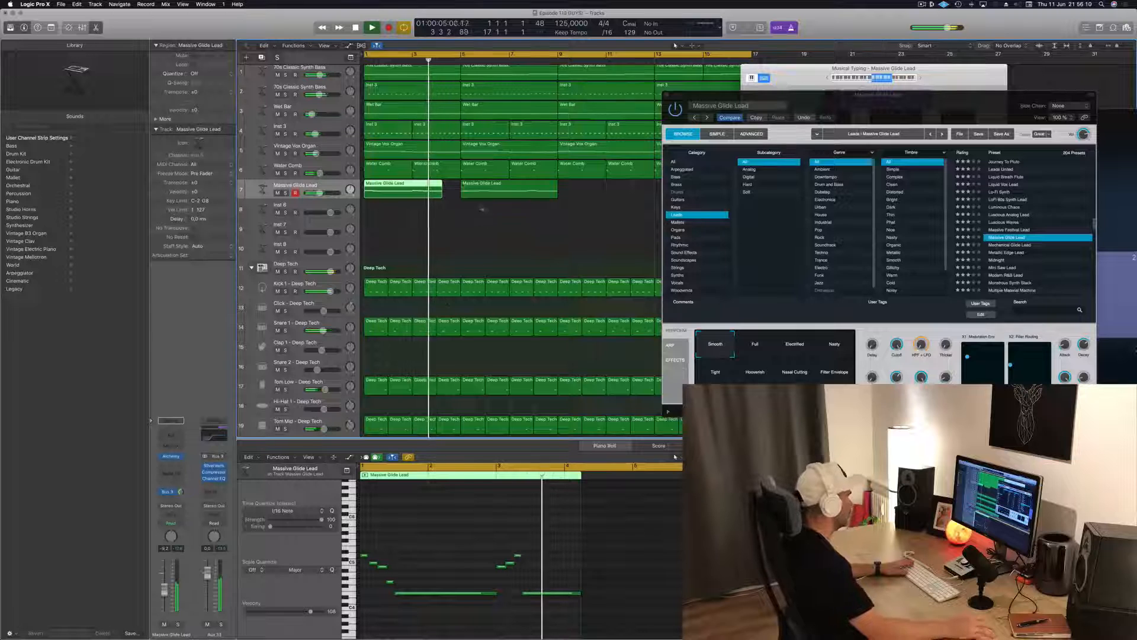
Extend the first Massive Glide Lead region to four bars and delete its copy at bar 5
key("Return")
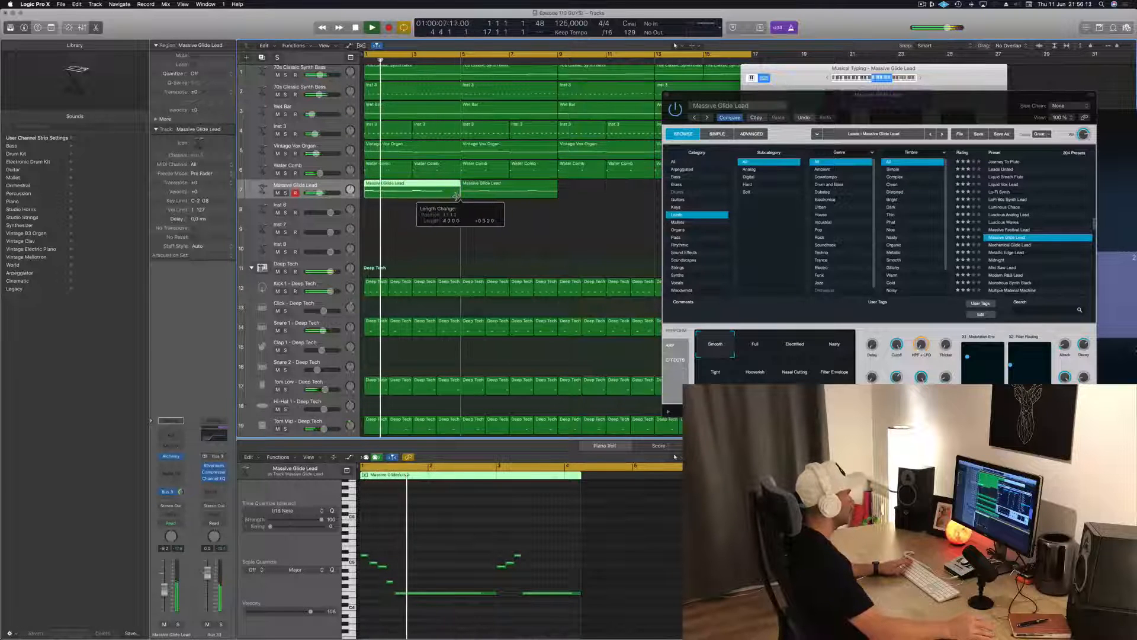
left_click(499, 190)
key("space")
key("Delete")
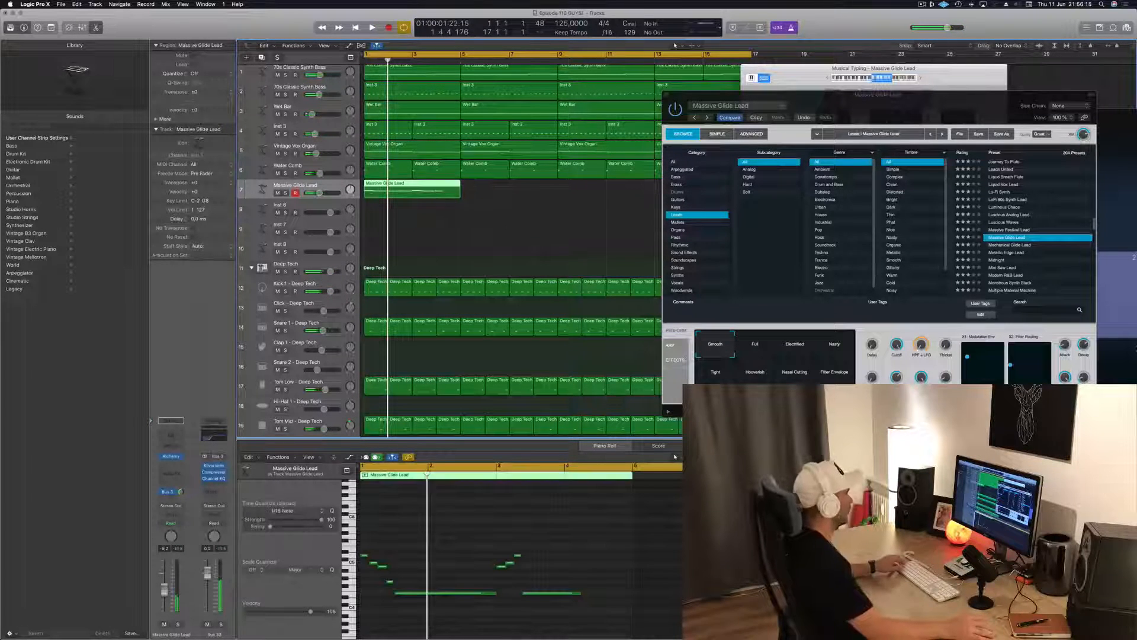
Lengthen the last low note to the end of the four-bar lead region and copy the region to fill all sixteen bars
left_click_drag(581, 593, 604, 594)
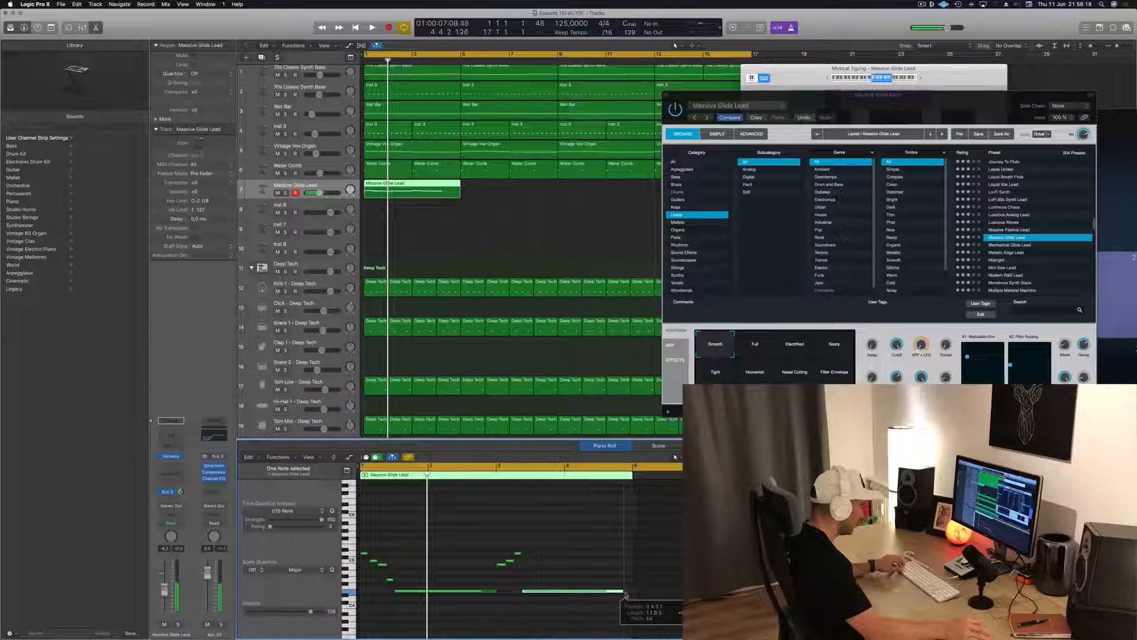
key("space")
scroll(503, 218, "left", 5)
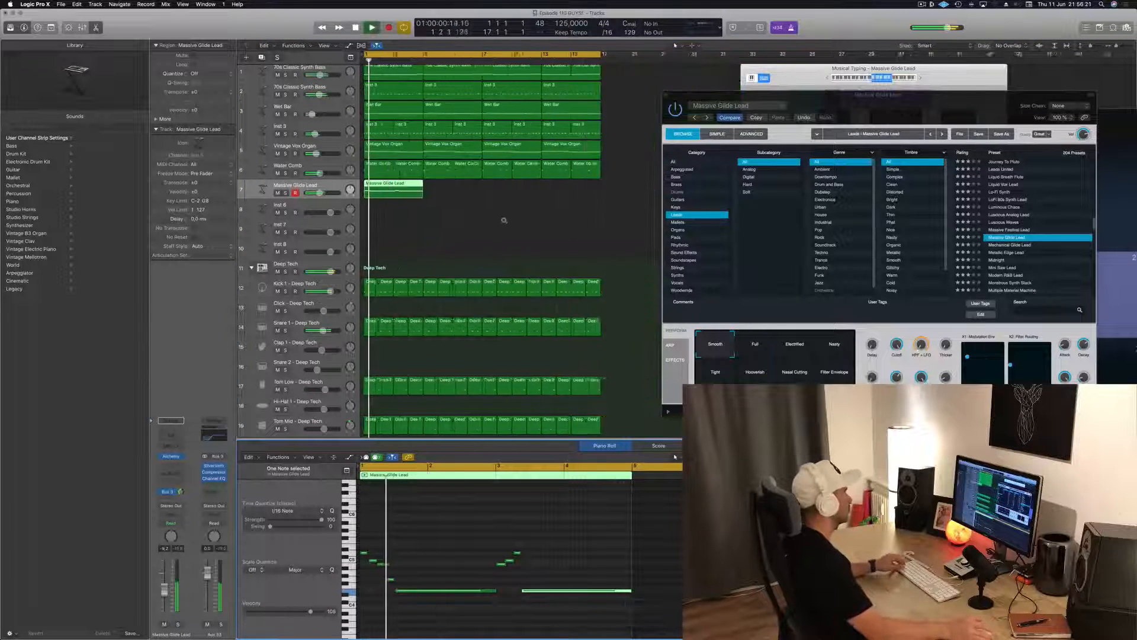
left_click_drag(388, 186, 457, 193)
left_click(381, 190, "shift")
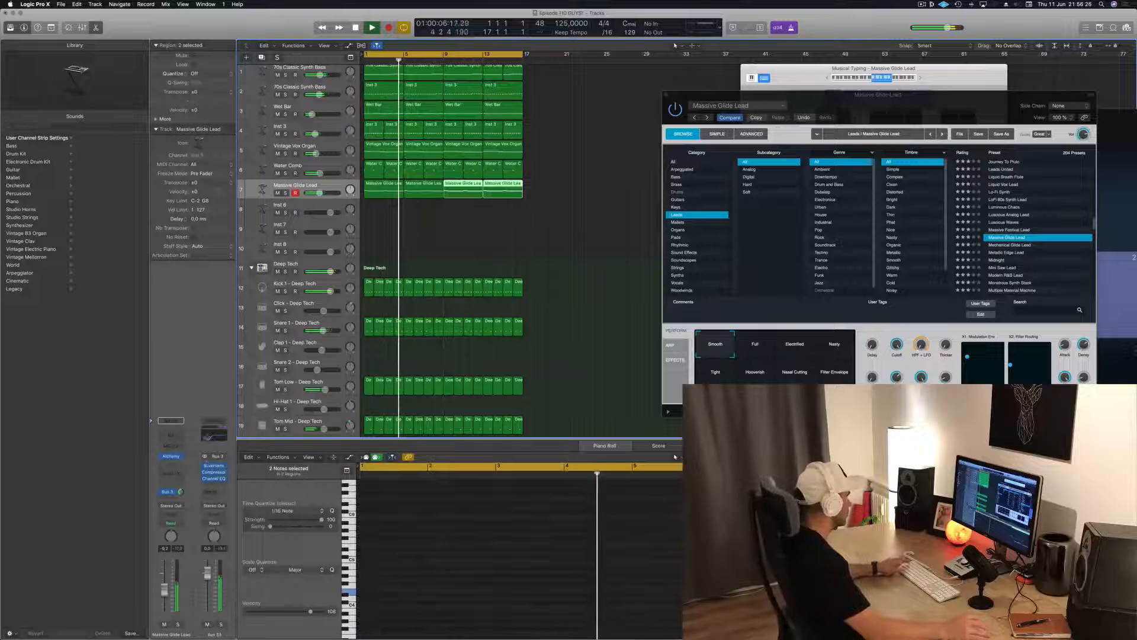
Insert a stereo Compressor on the Massive Glide Lead track and set its side chain to Inst 9
left_click(165, 467)
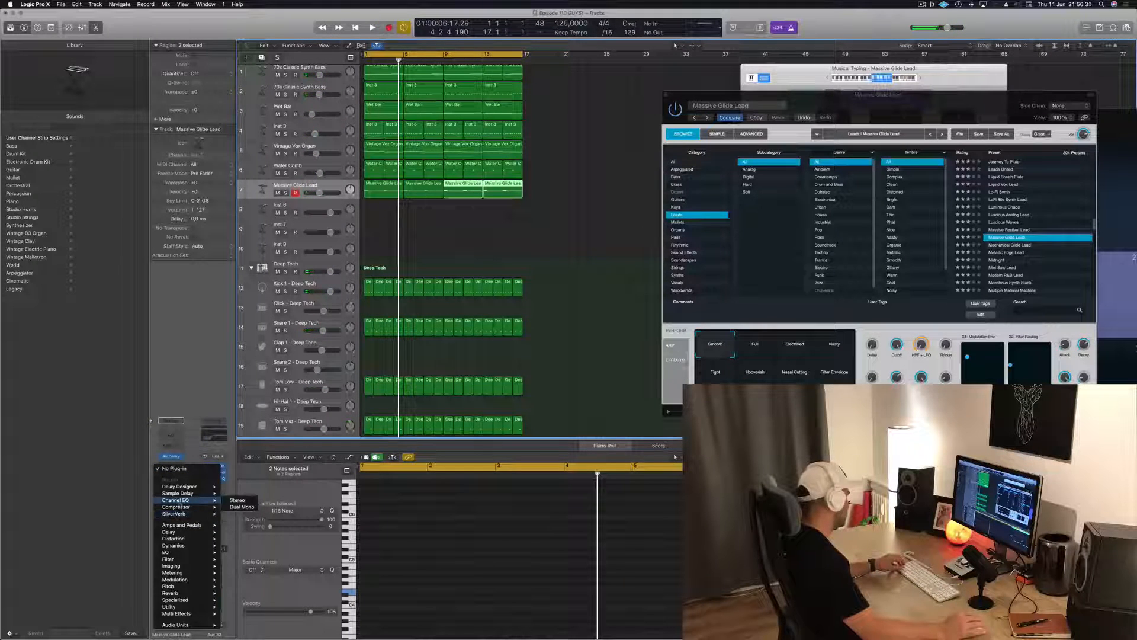
mouse_move(179, 507)
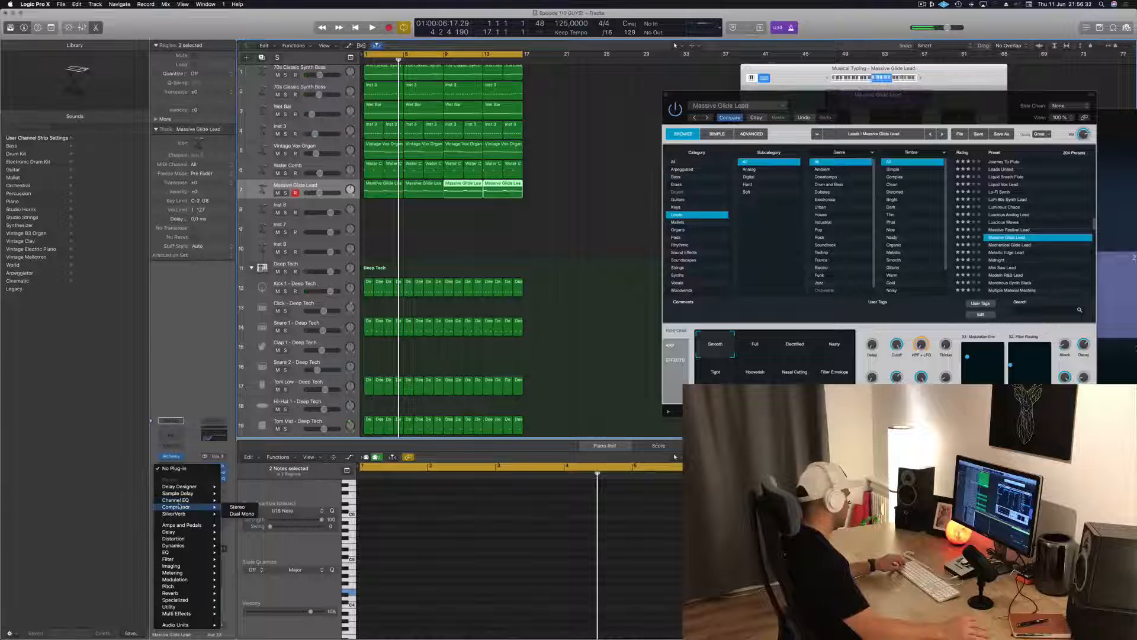
left_click(238, 507)
left_click_drag(215, 40, 458, 91)
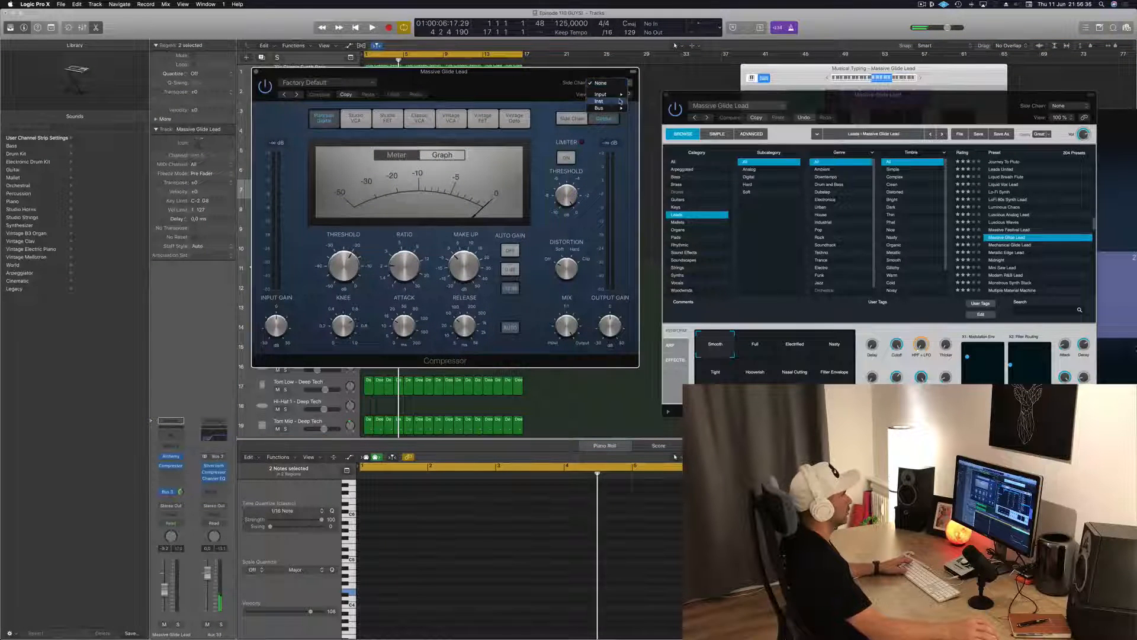
mouse_move(618, 101)
left_click(686, 148)
left_click_drag(504, 74, 644, 76)
key("space")
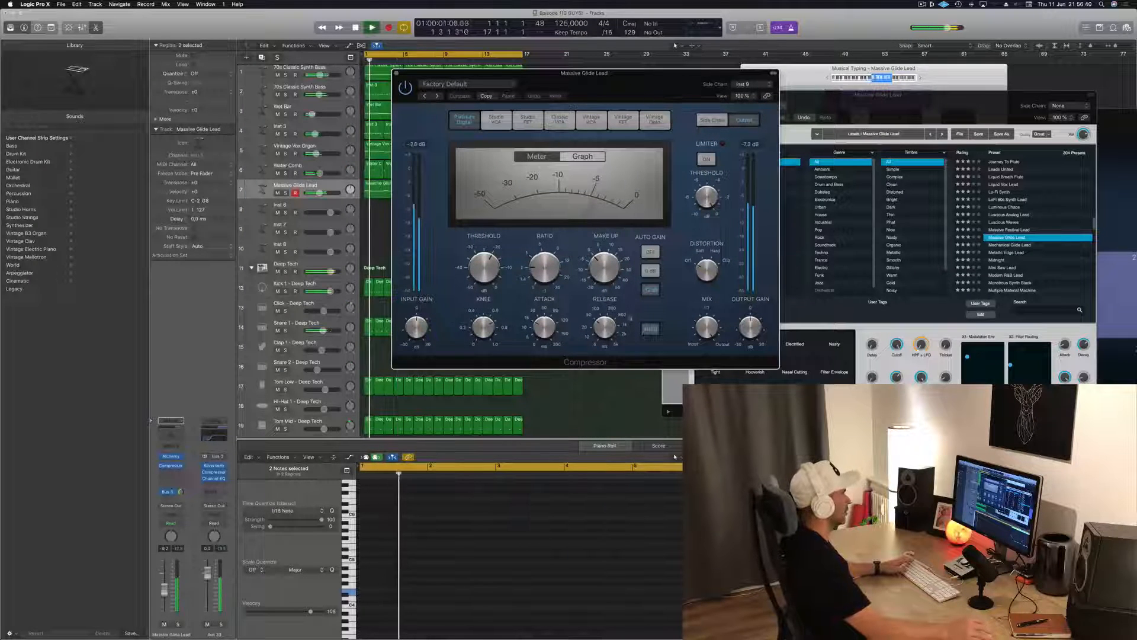
Shorten the compressor's release, lower its threshold to about -21.5 dB and close the plug-in
left_click_drag(605, 328, 575, 344)
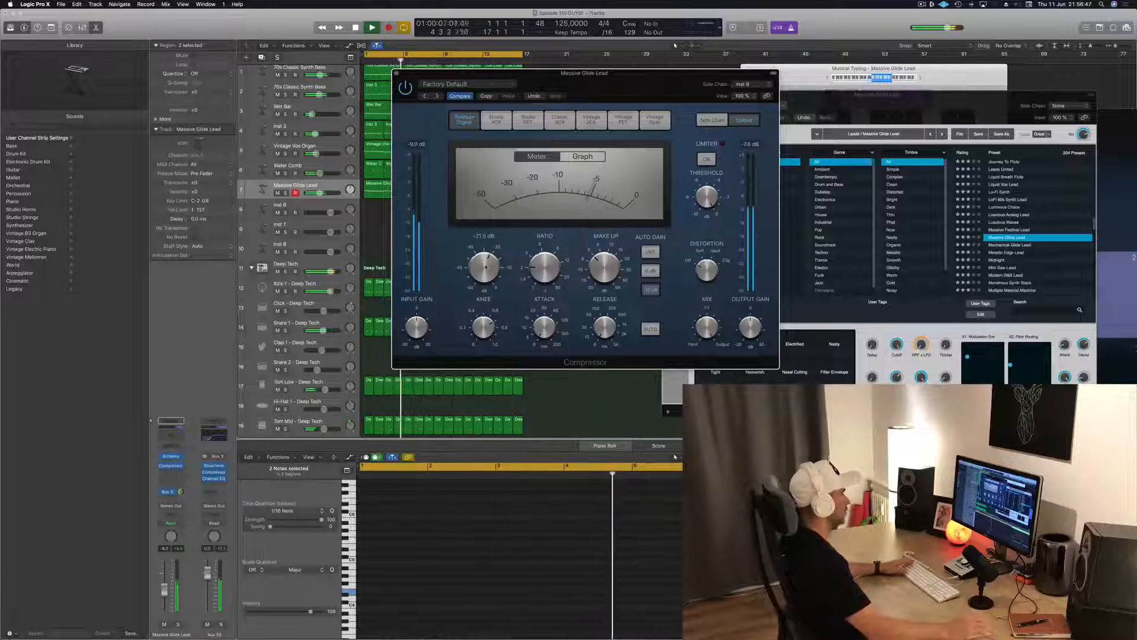
left_click_drag(399, 78, 400, 85)
key("Return")
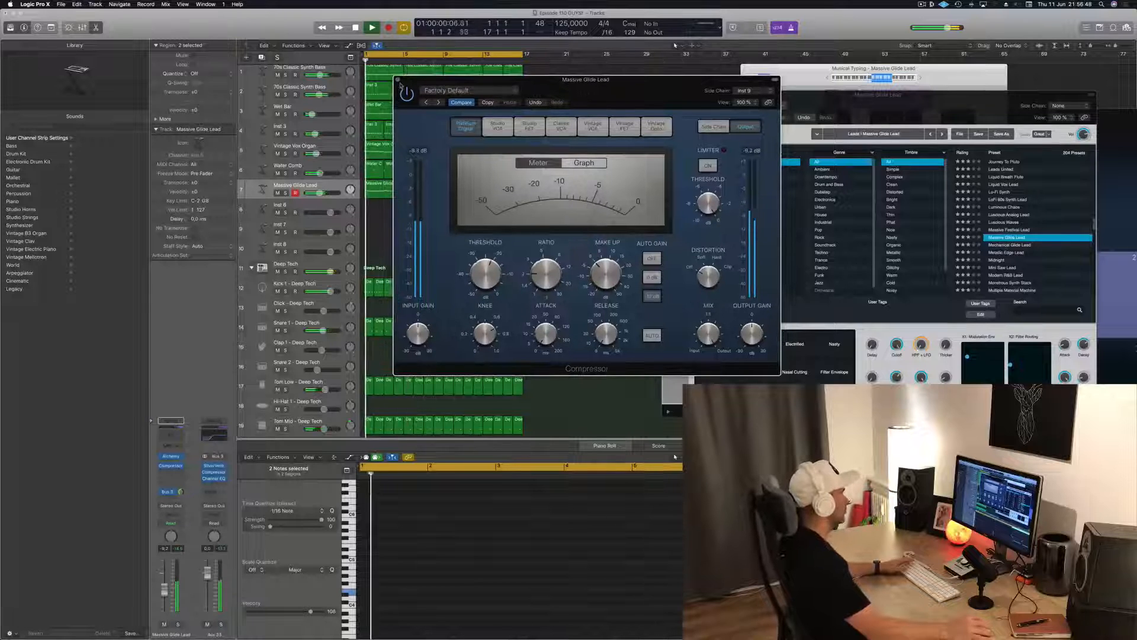
left_click(398, 80)
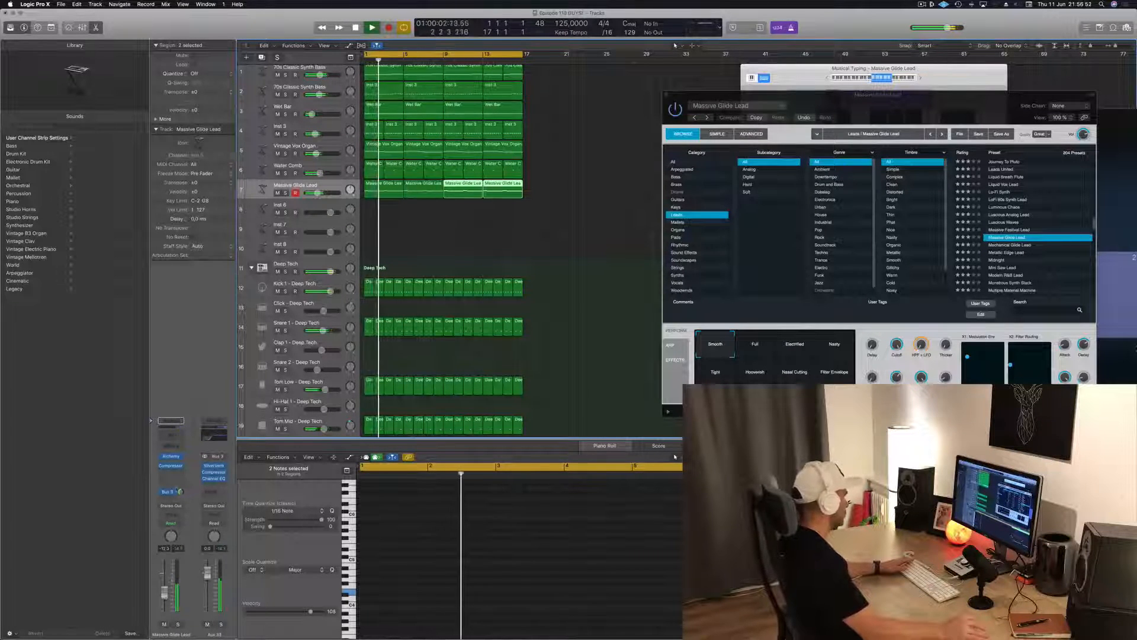
Audition the Massive Glide Lead's Full, Electrified, Nasty, Tight, Hooverish, Nasal Cutting and Filter Envelope snapshots in Alchemy during playback
left_click_drag(893, 121, 706, 173)
key("space")
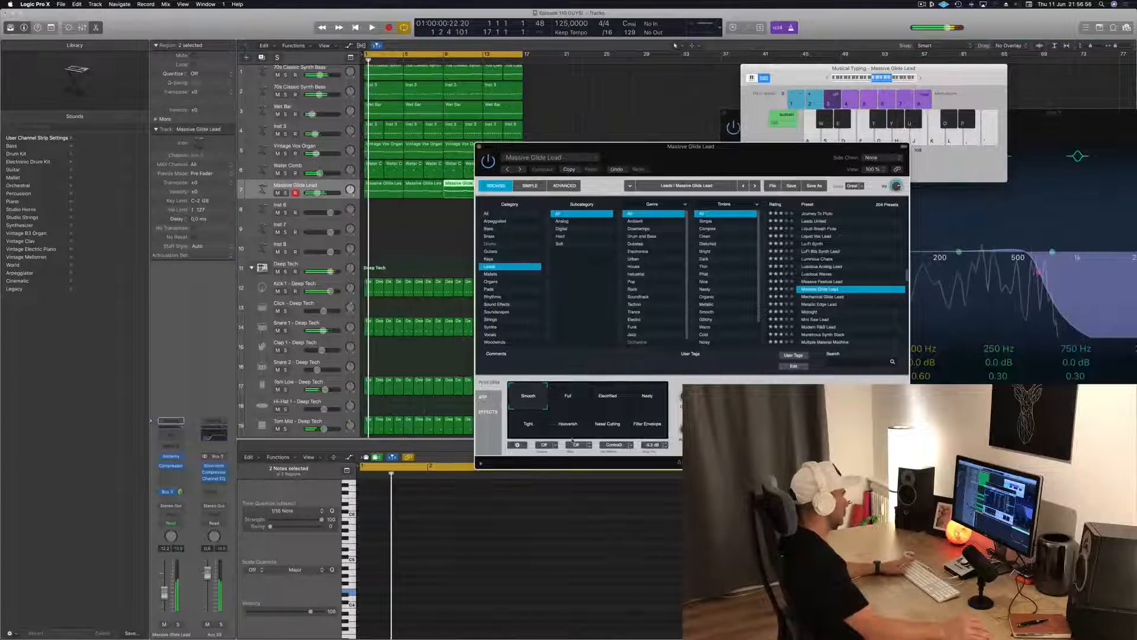
left_click(572, 397)
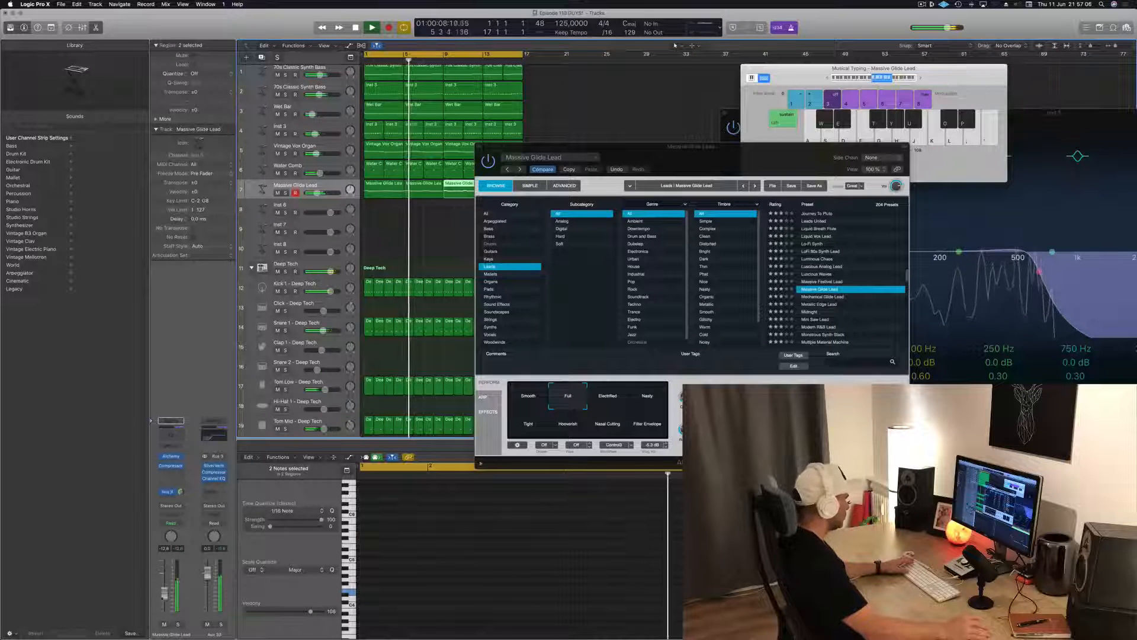
key("Return")
left_click(606, 404)
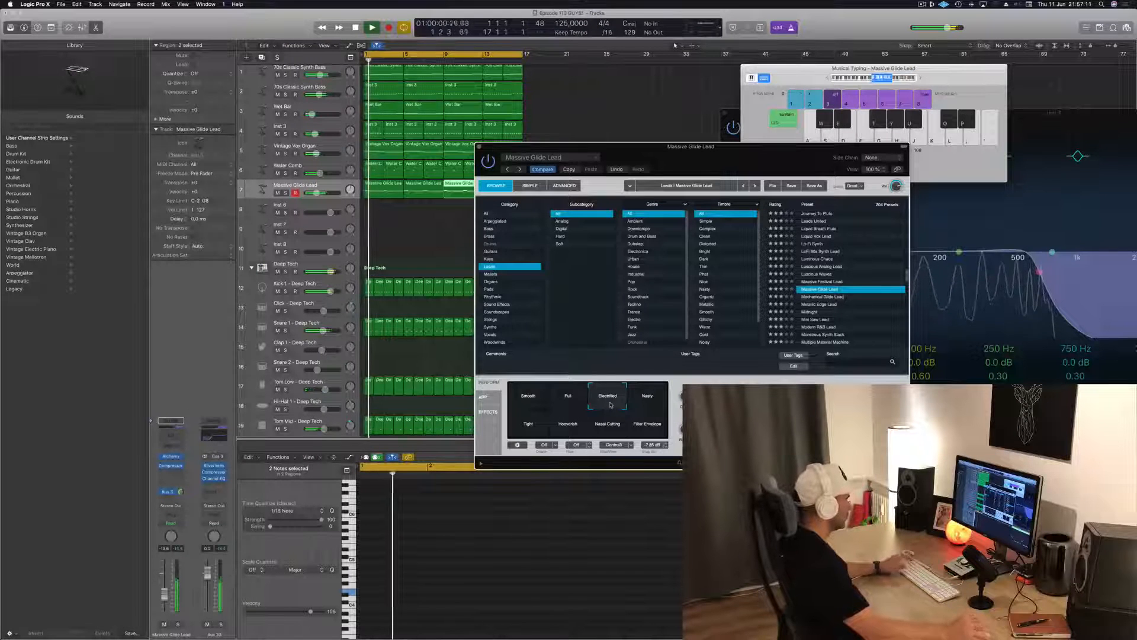
left_click(648, 397)
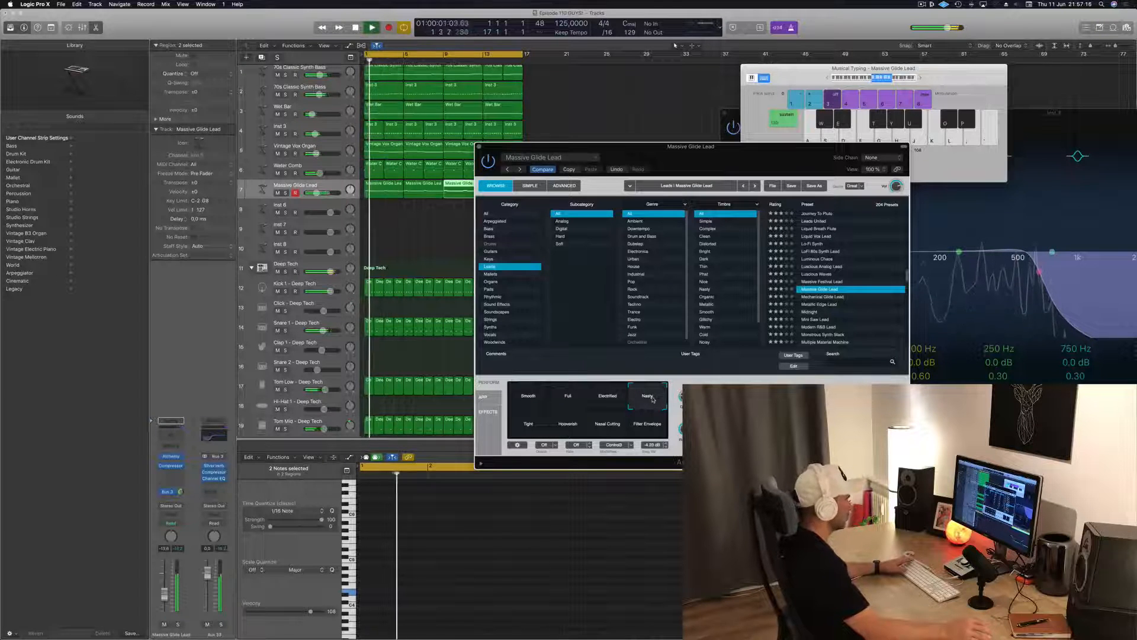
left_click(524, 426)
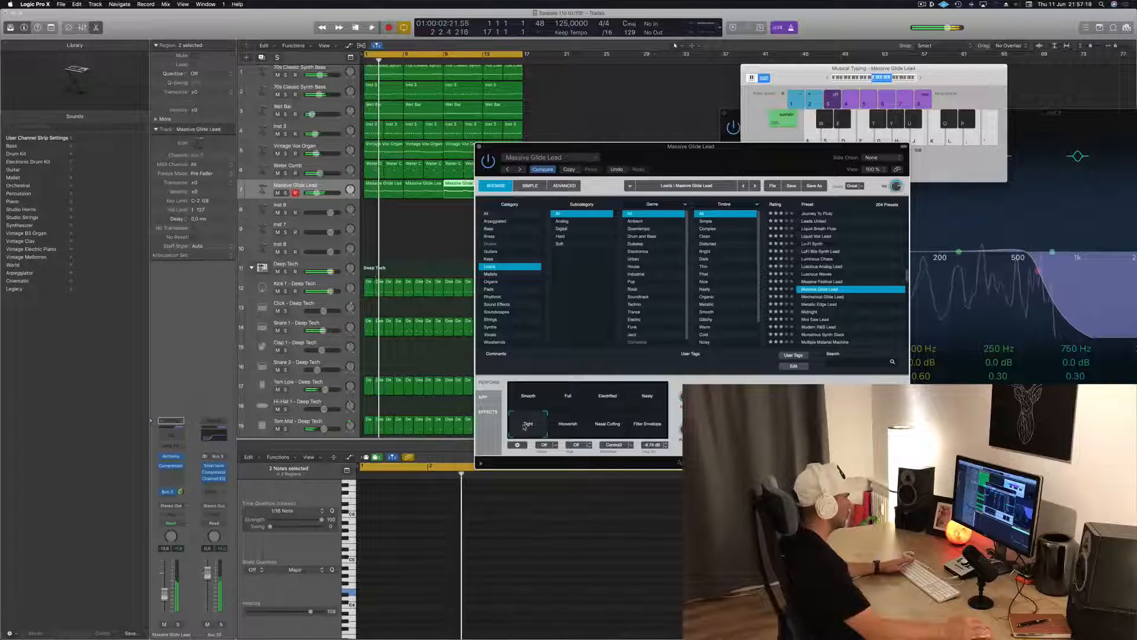
left_click(566, 431)
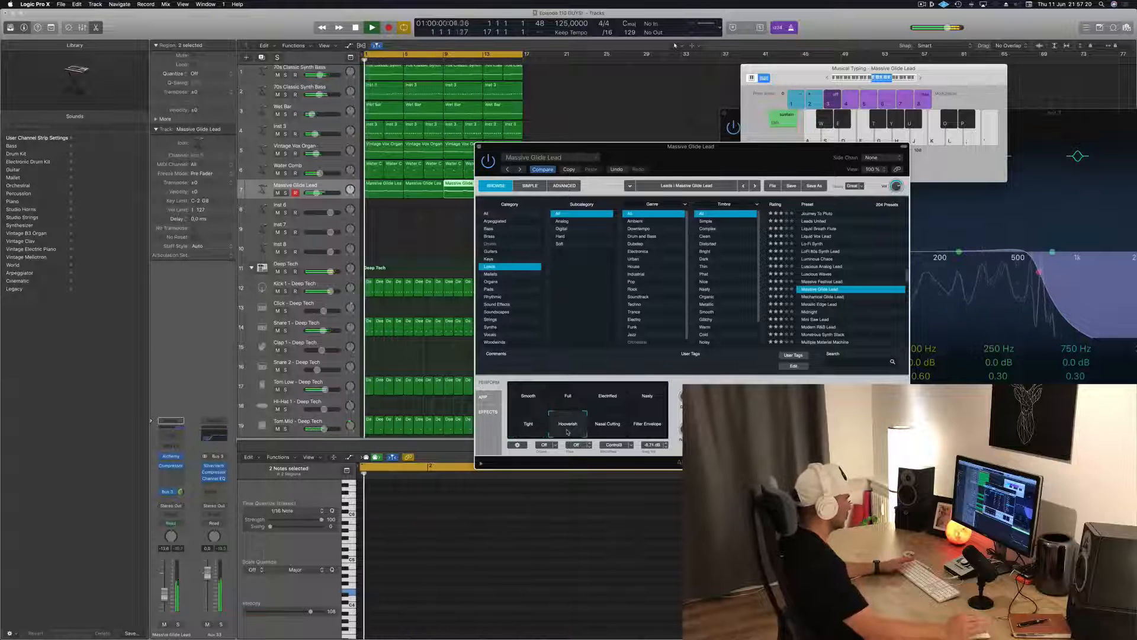
left_click(615, 427)
left_click(652, 429)
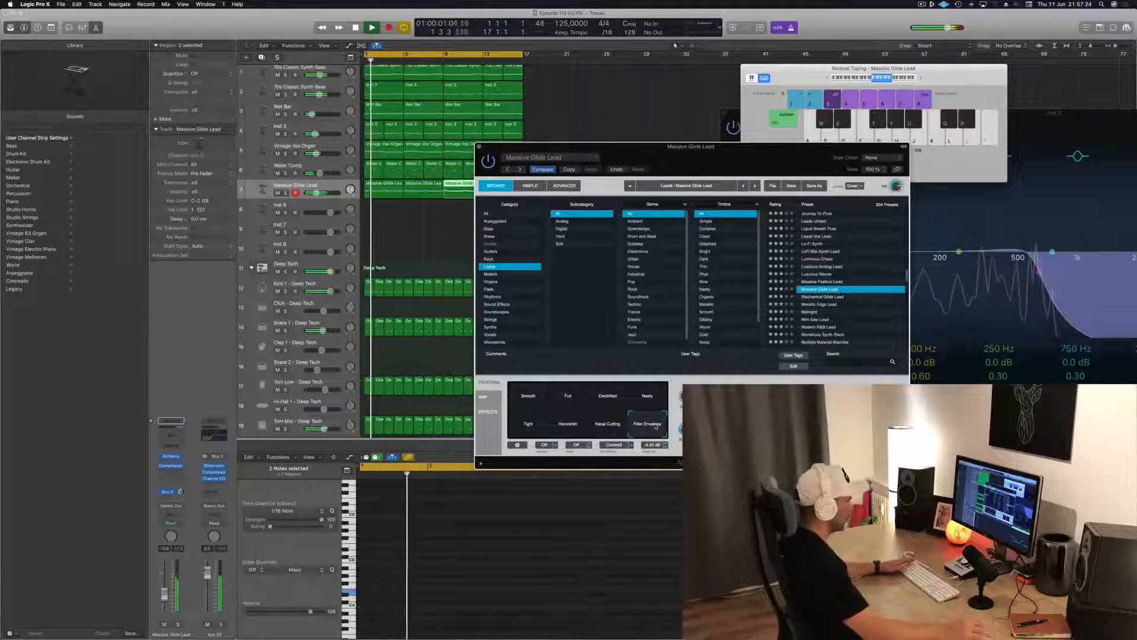
left_click(571, 401)
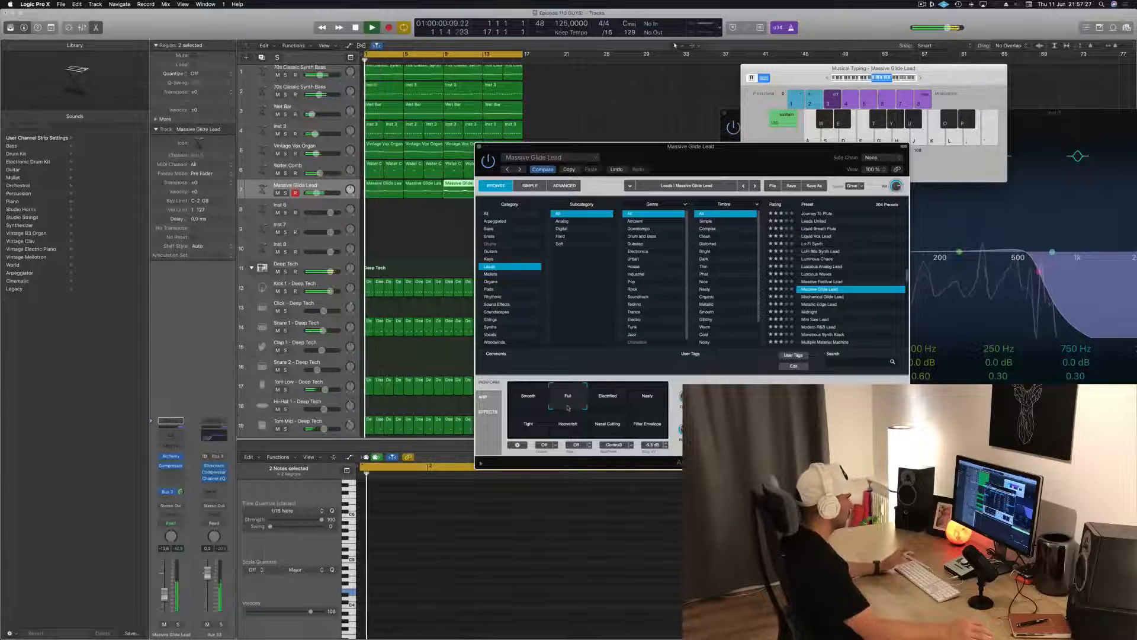
left_click(611, 401)
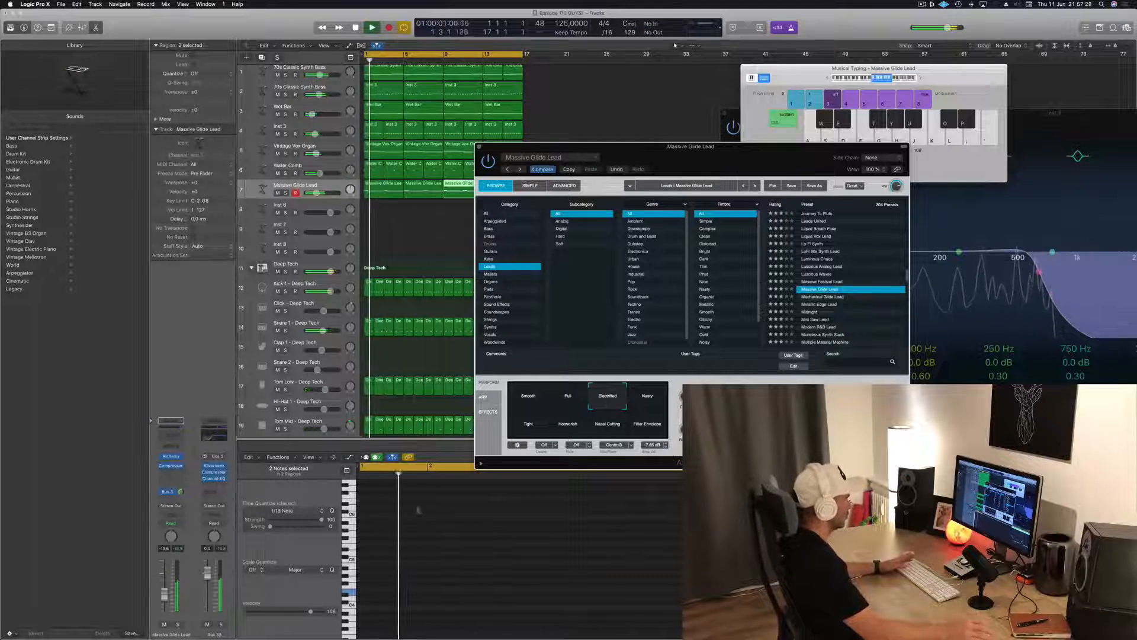
Set the Massive Glide Lead back to the Smooth snapshot, close Alchemy and play the loop from the start
left_click_drag(555, 146, 483, 193)
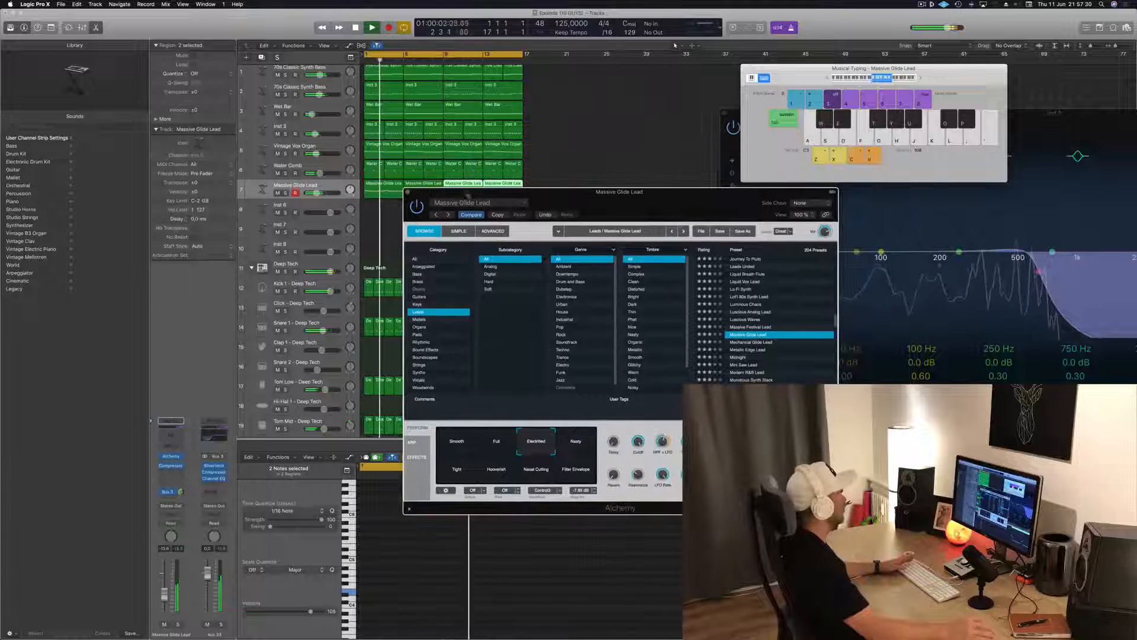
key("super+w")
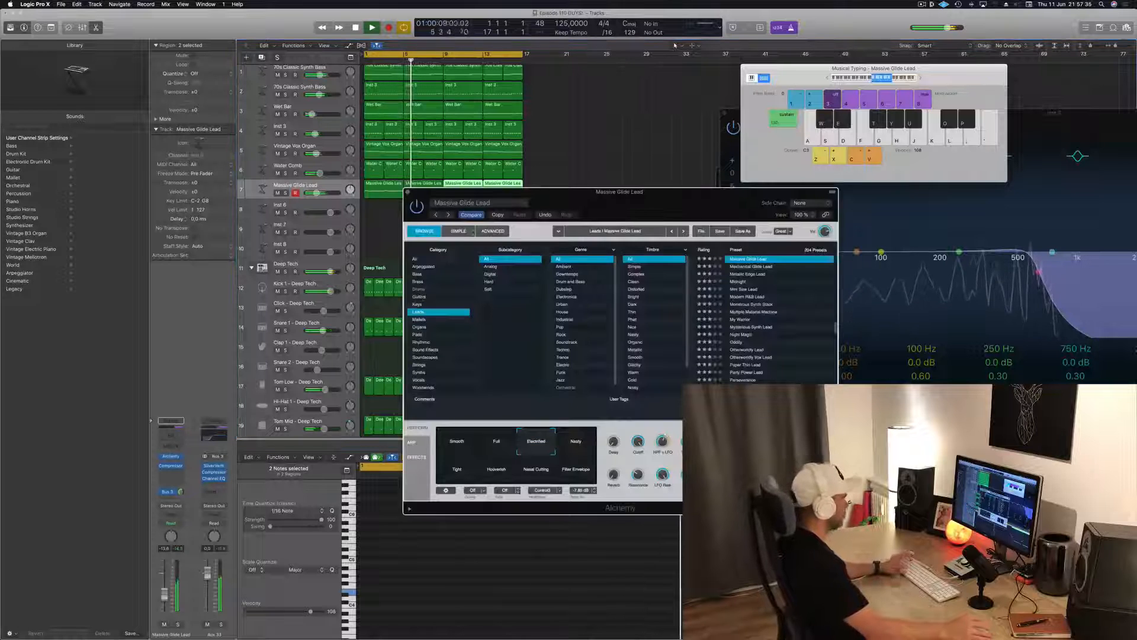
left_click(456, 455)
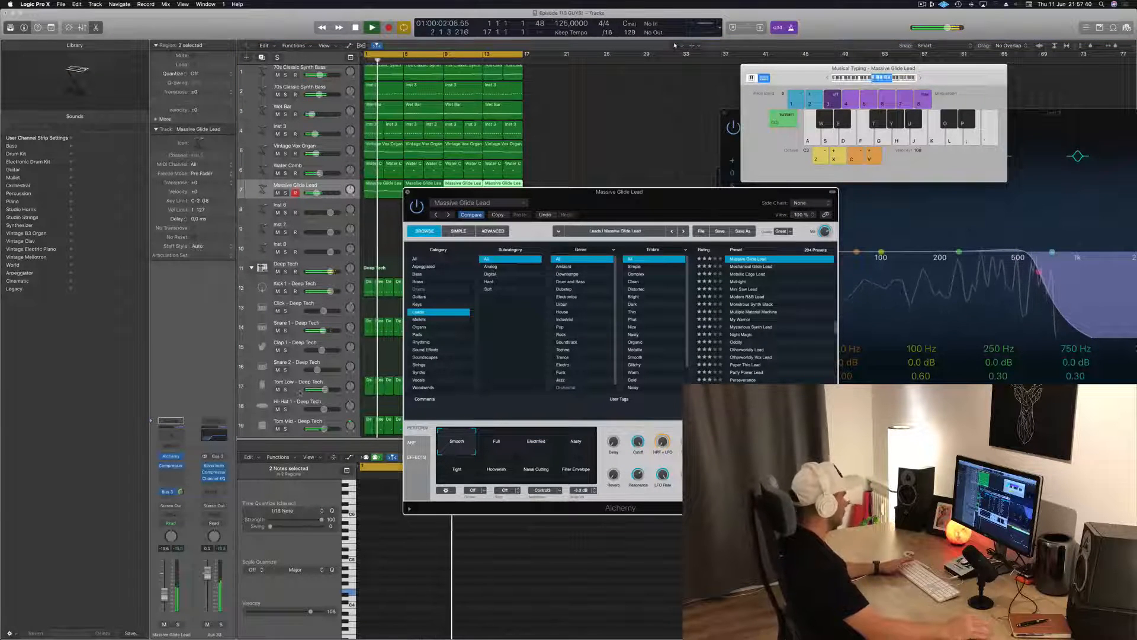
key("super+w")
key("Return")
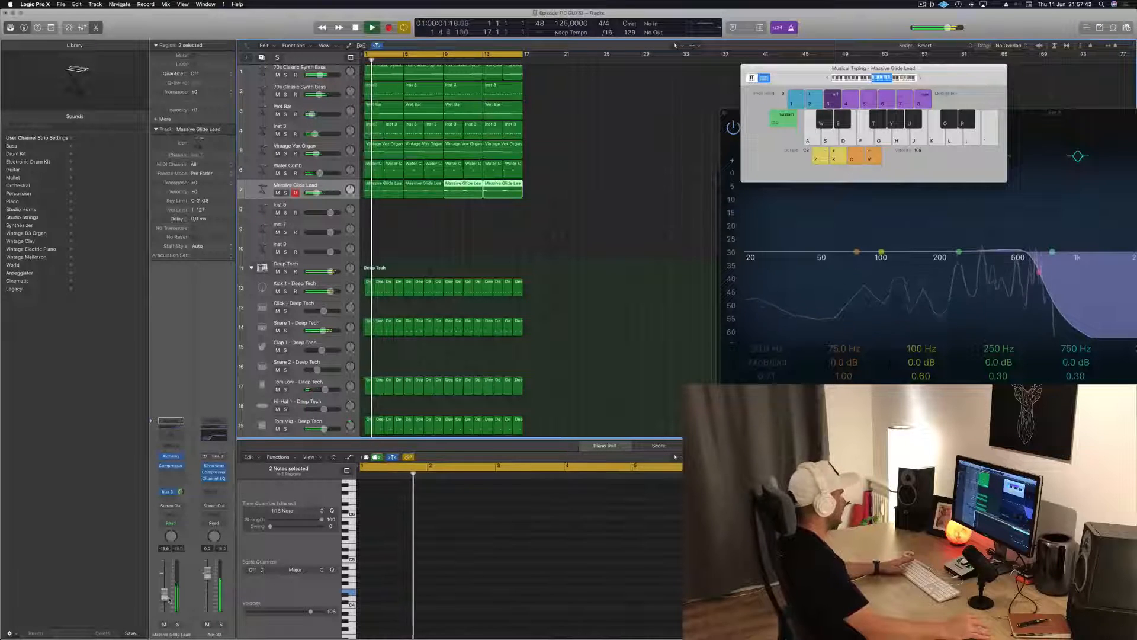